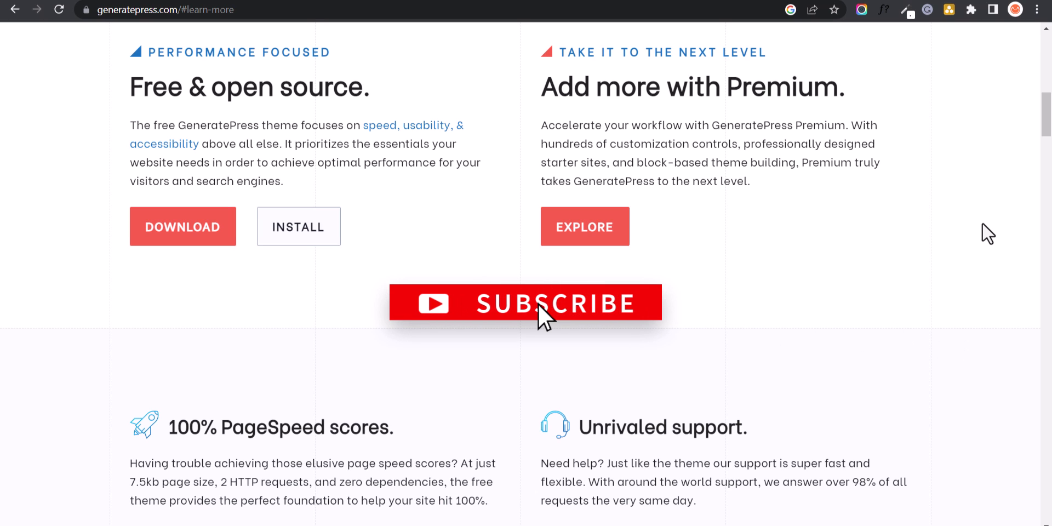
- Read through the GeneratePress home page sections on performance, support, compatibility and starter websites
{"action": "scroll", "coordinate": [1008, 269], "scroll_direction": "down", "scroll_amount": 5}
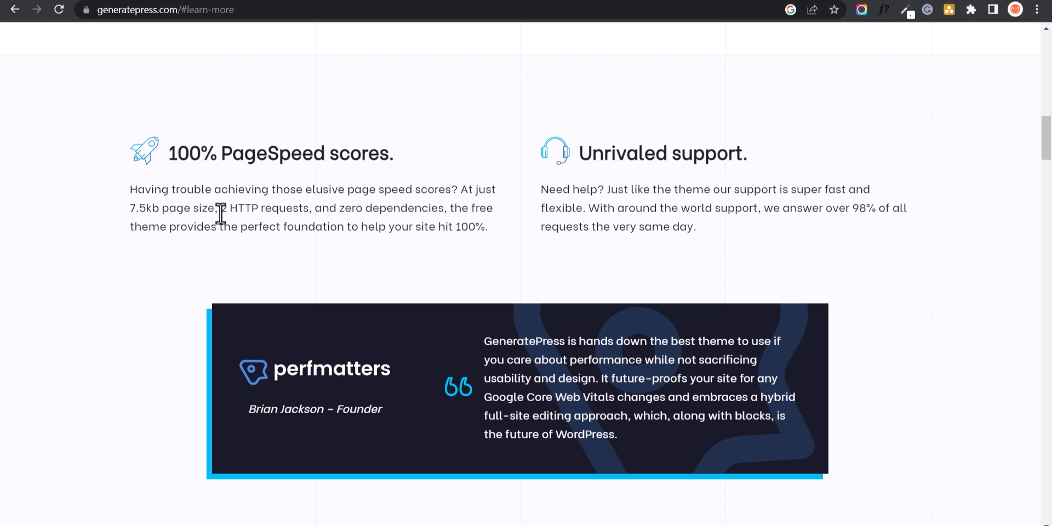
{"action": "scroll", "coordinate": [603, 346], "scroll_direction": "down", "scroll_amount": 6}
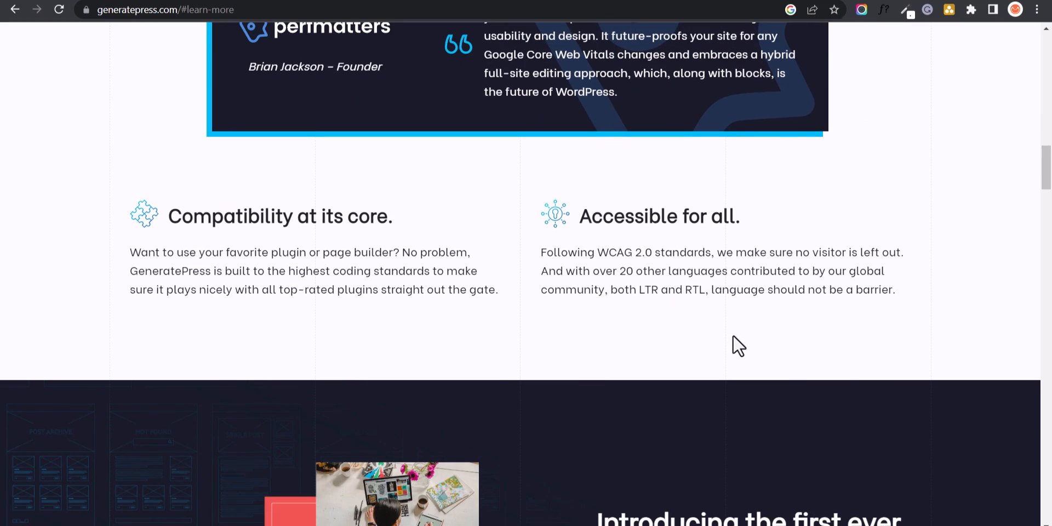
{"action": "scroll", "coordinate": [859, 317], "scroll_direction": "down", "scroll_amount": 6}
{"action": "scroll", "coordinate": [875, 320], "scroll_direction": "down", "scroll_amount": 10}
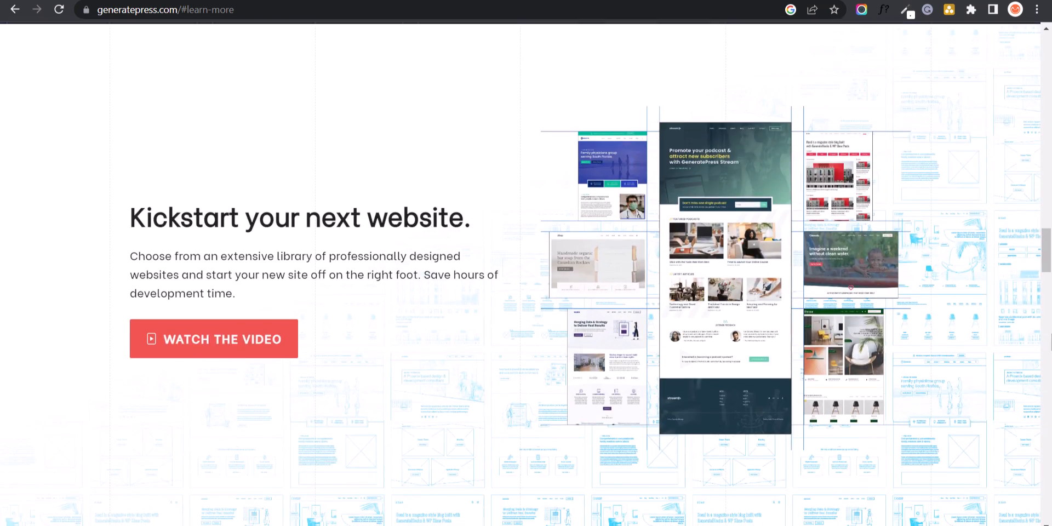
{"action": "left_click_drag", "start_coordinate": [1046, 267], "coordinate": [1038, 20]}
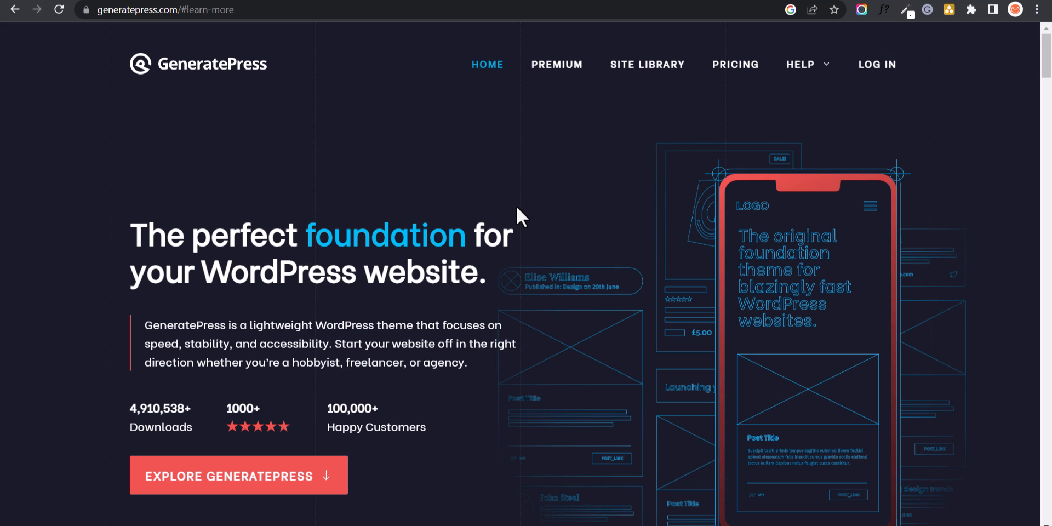
- Open the GeneratePress Premium page and review its feature list and the yearly and lifetime pricing plans
{"action": "left_click", "coordinate": [558, 67]}
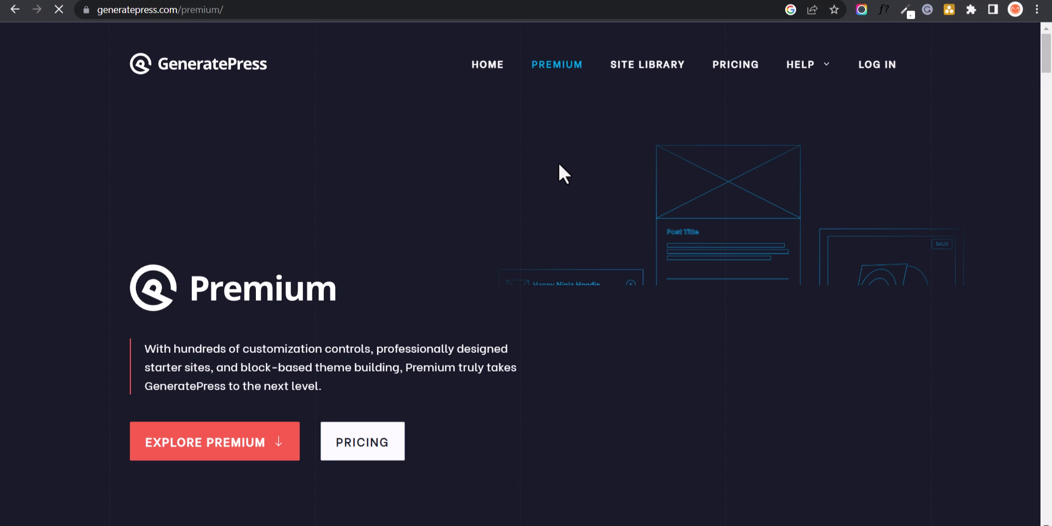
{"action": "scroll", "coordinate": [603, 263], "scroll_direction": "down", "scroll_amount": 5}
{"action": "scroll", "coordinate": [611, 274], "scroll_direction": "down", "scroll_amount": 10}
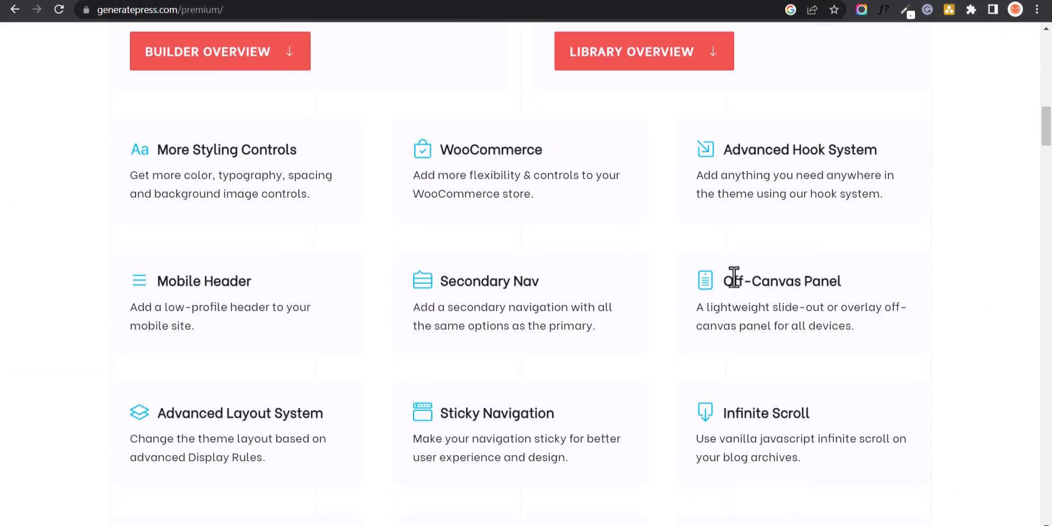
{"action": "scroll", "coordinate": [743, 277], "scroll_direction": "up", "scroll_amount": 4}
{"action": "scroll", "coordinate": [772, 274], "scroll_direction": "up", "scroll_amount": 1}
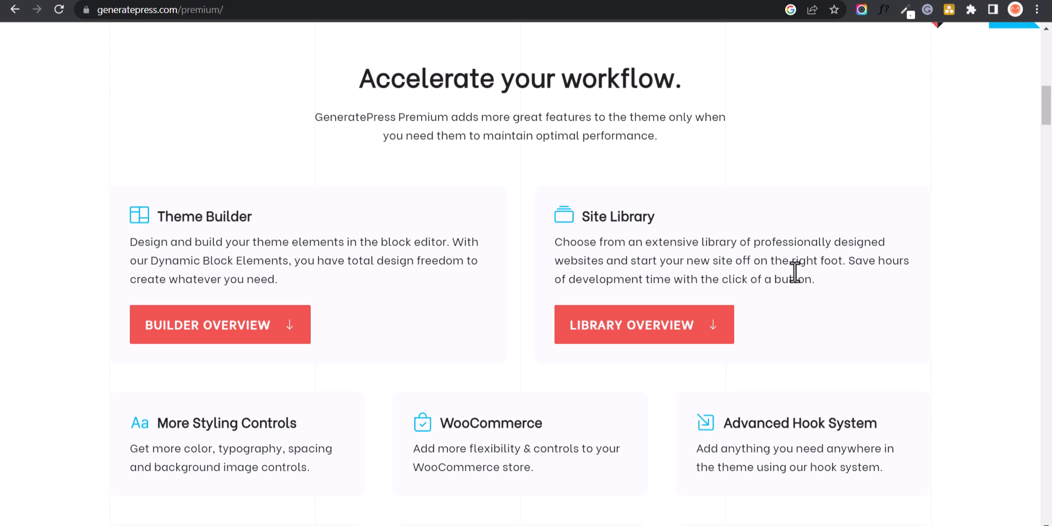
{"action": "scroll", "coordinate": [866, 263], "scroll_direction": "down", "scroll_amount": 8}
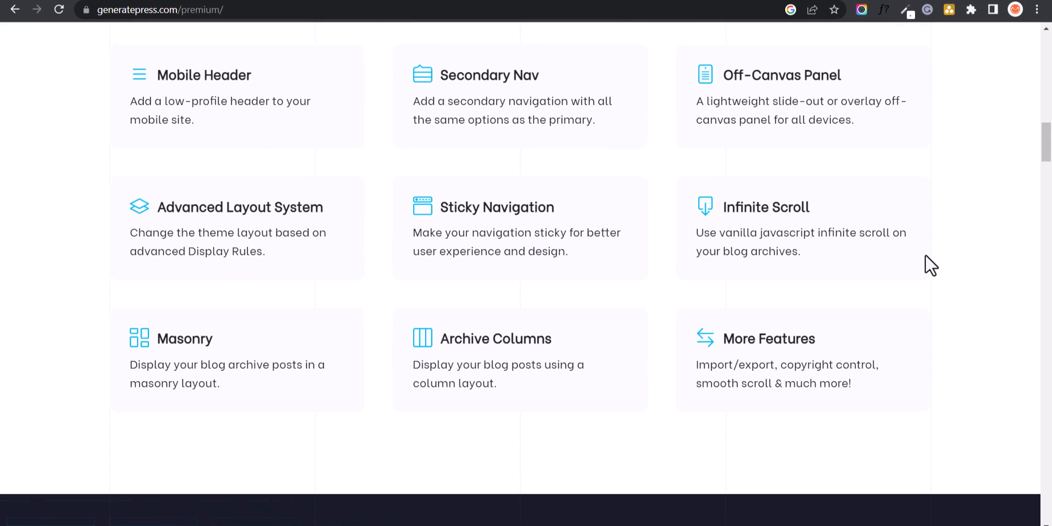
{"action": "scroll", "coordinate": [930, 266], "scroll_direction": "down", "scroll_amount": 18}
{"action": "scroll", "coordinate": [928, 257], "scroll_direction": "down", "scroll_amount": 12}
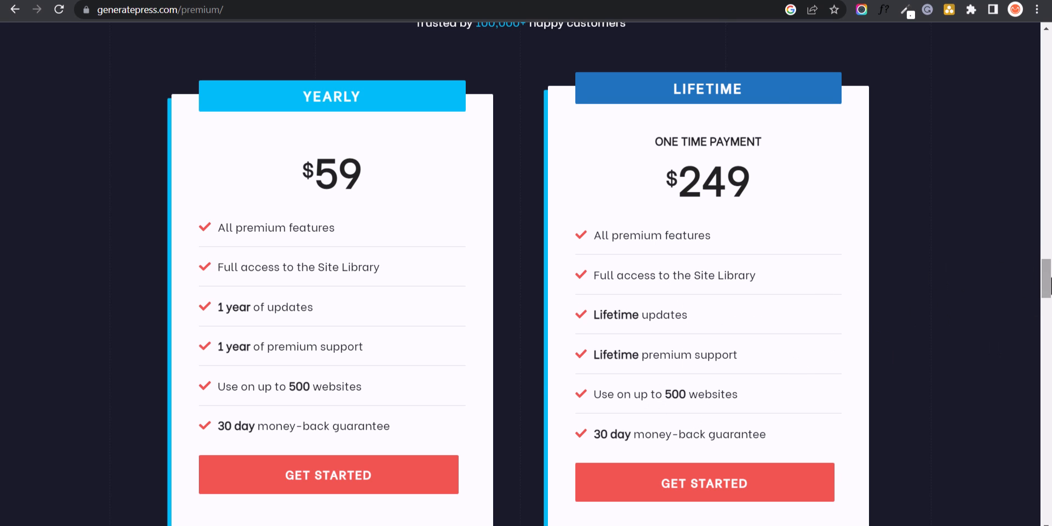
{"action": "left_click_drag", "start_coordinate": [1047, 279], "coordinate": [1049, 33]}
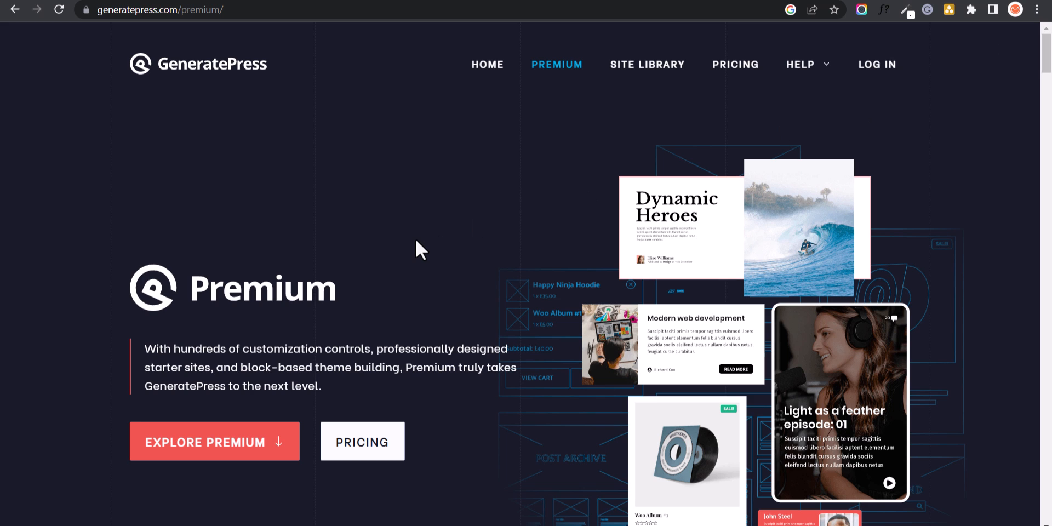
- Switch to the WordPress dashboard and view the Officiate Time site's front page in a new tab
{"action": "left_click", "coordinate": [88, 0]}
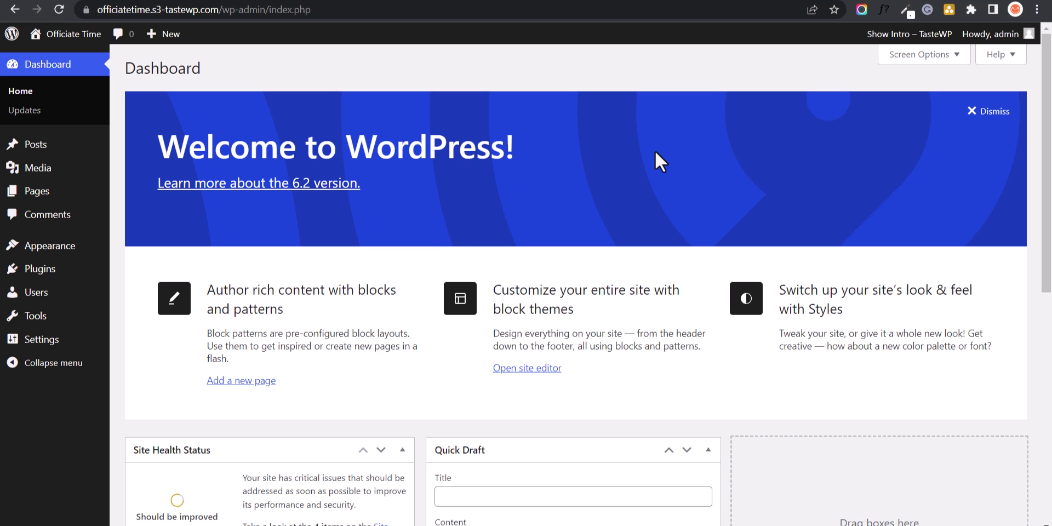
{"action": "right_click", "coordinate": [47, 57]}
{"action": "left_click", "coordinate": [91, 74]}
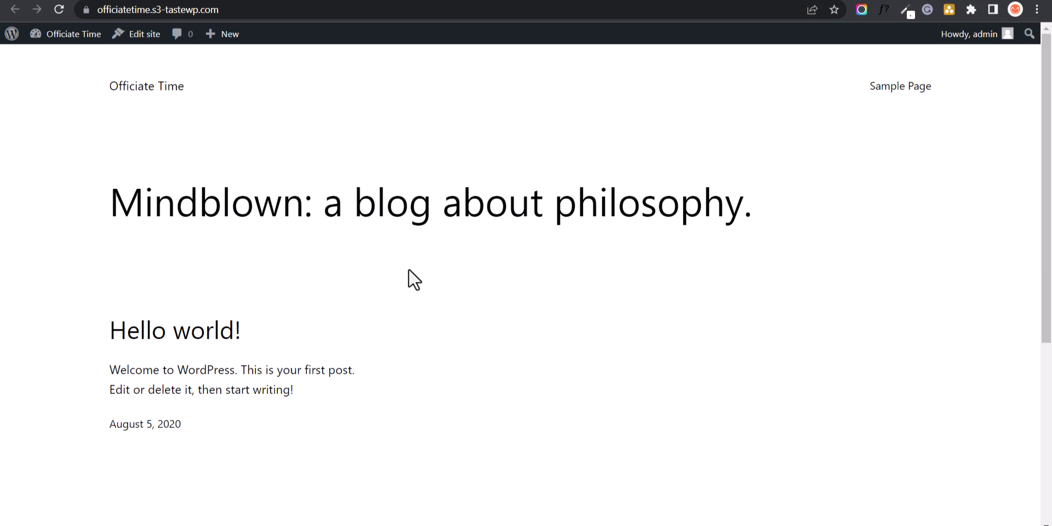
- Return to the WordPress dashboard and search the theme directory for "generatepress" to add a new theme
{"action": "left_click", "coordinate": [167, 0]}
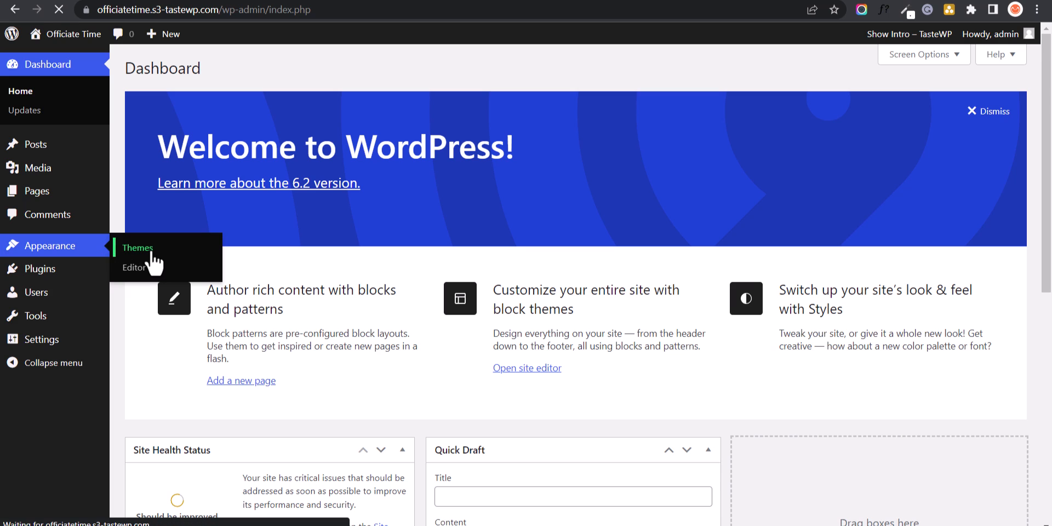
{"action": "left_click", "coordinate": [151, 251]}
{"action": "left_click", "coordinate": [154, 263]}
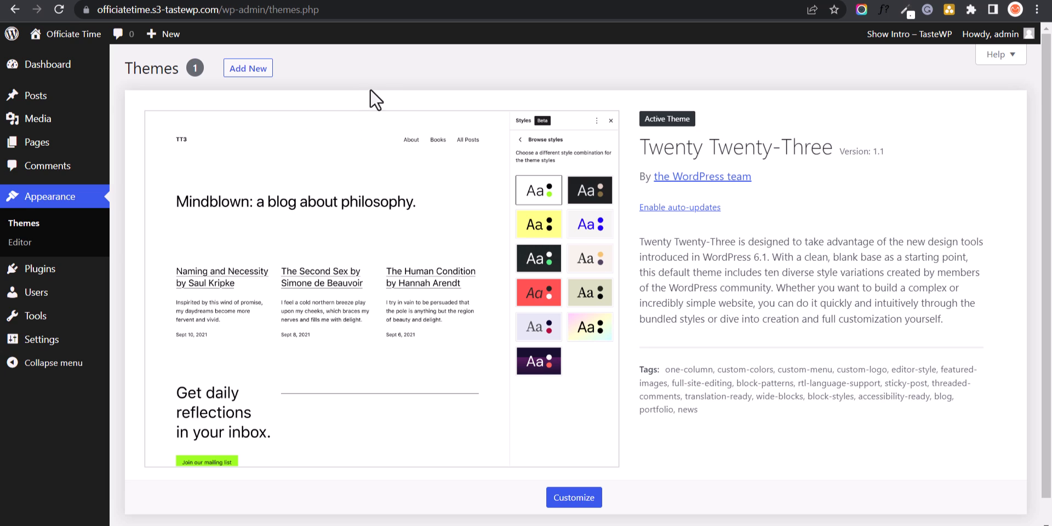
{"action": "left_click", "coordinate": [248, 70]}
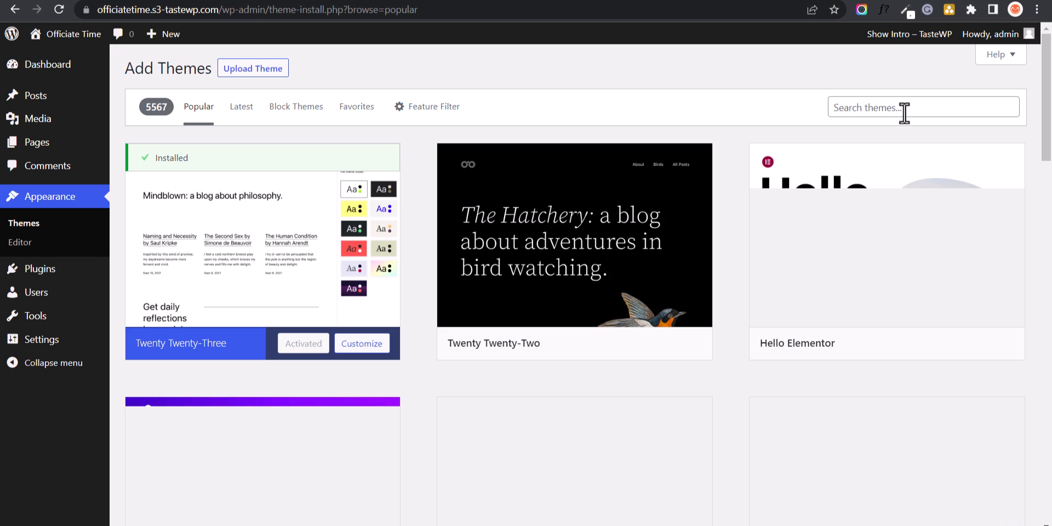
{"action": "left_click", "coordinate": [900, 108]}
{"action": "type", "text": "generatepress"}
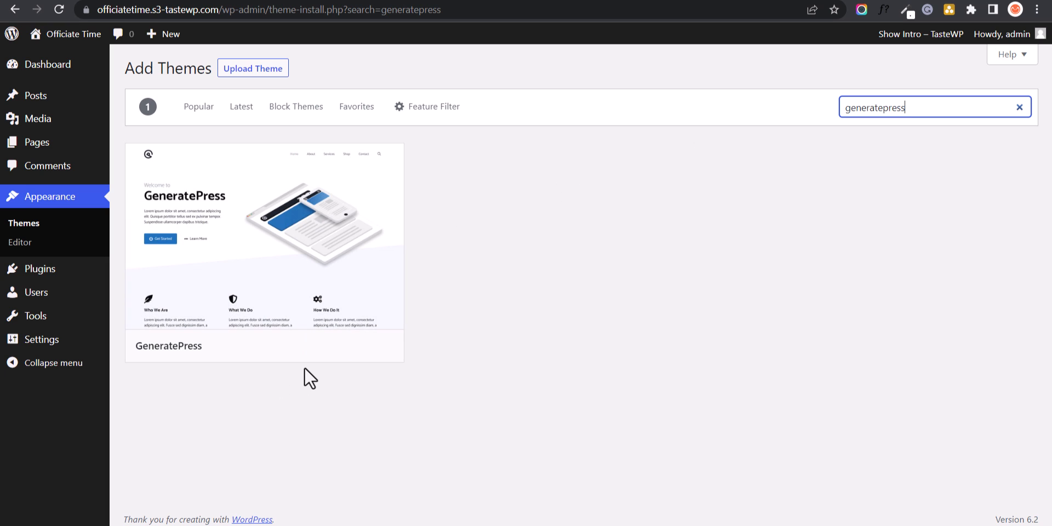
- Install and activate the GeneratePress theme, and dismiss the activation notice
{"action": "left_click", "coordinate": [319, 351]}
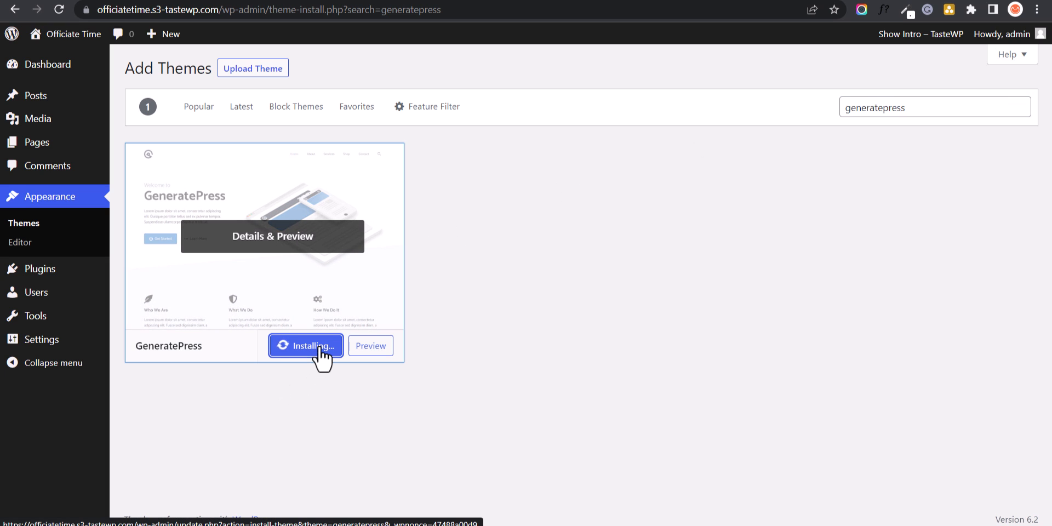
{"action": "left_click", "coordinate": [301, 356]}
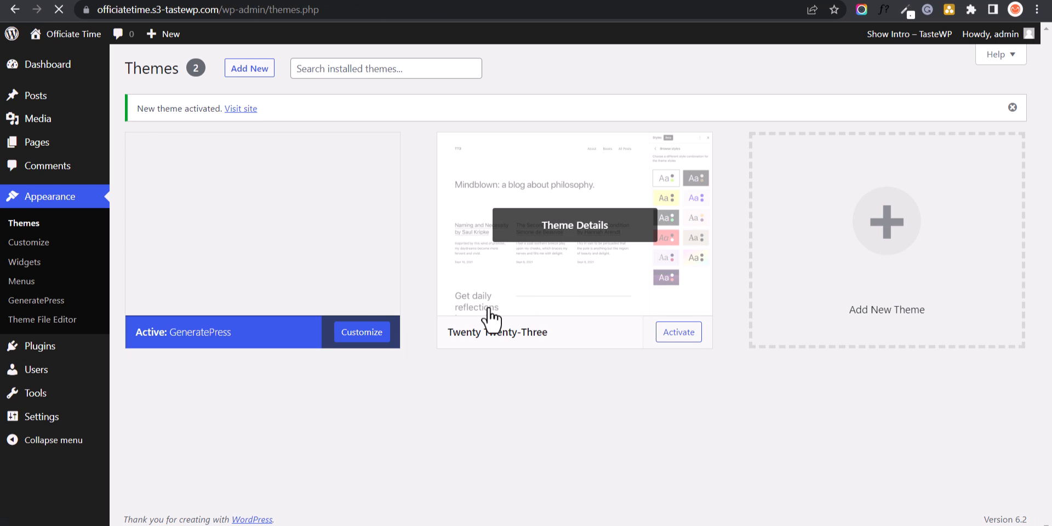
{"action": "left_click", "coordinate": [1013, 108]}
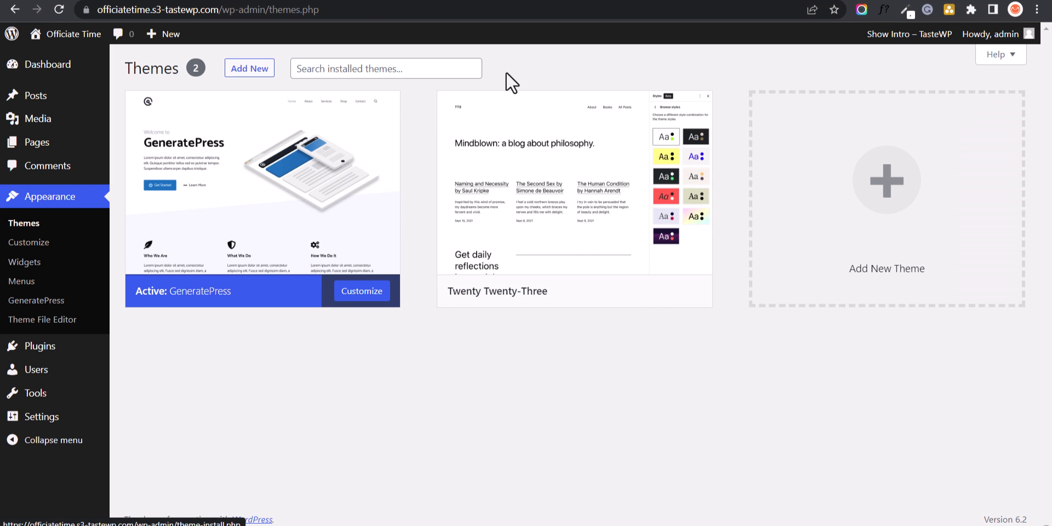
- Reload the site's front page to check its look with the new theme, and return to the Themes page
{"action": "left_click", "coordinate": [307, 1]}
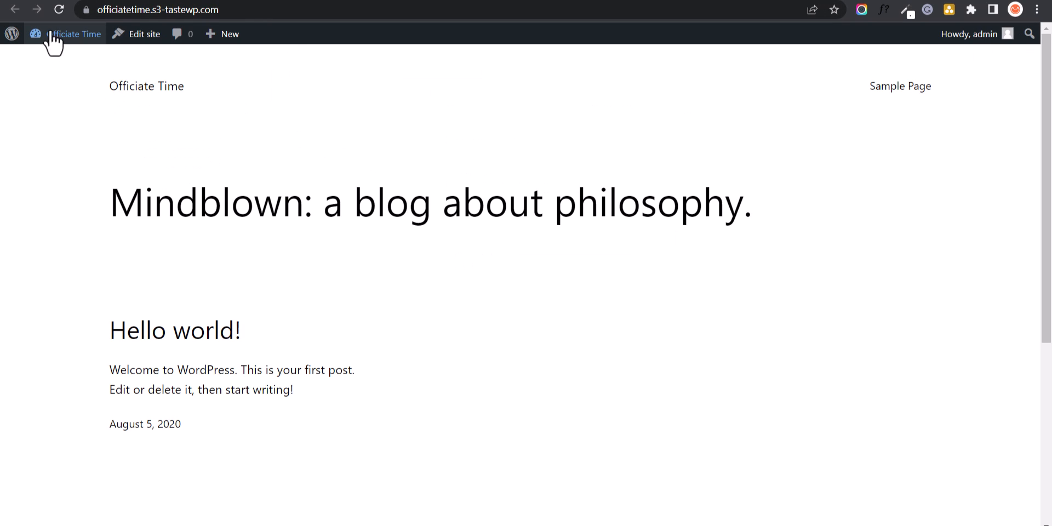
{"action": "left_click", "coordinate": [59, 10]}
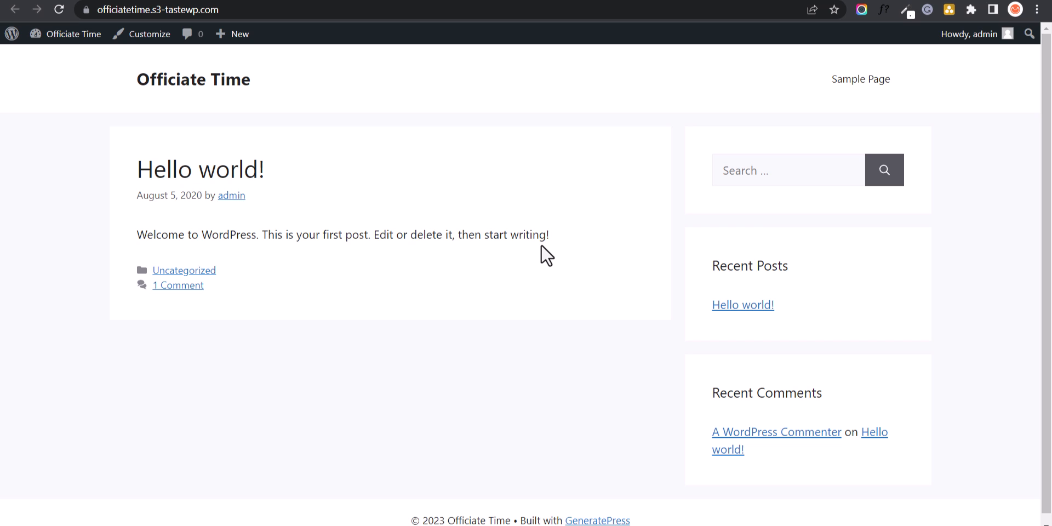
{"action": "left_click", "coordinate": [83, 2]}
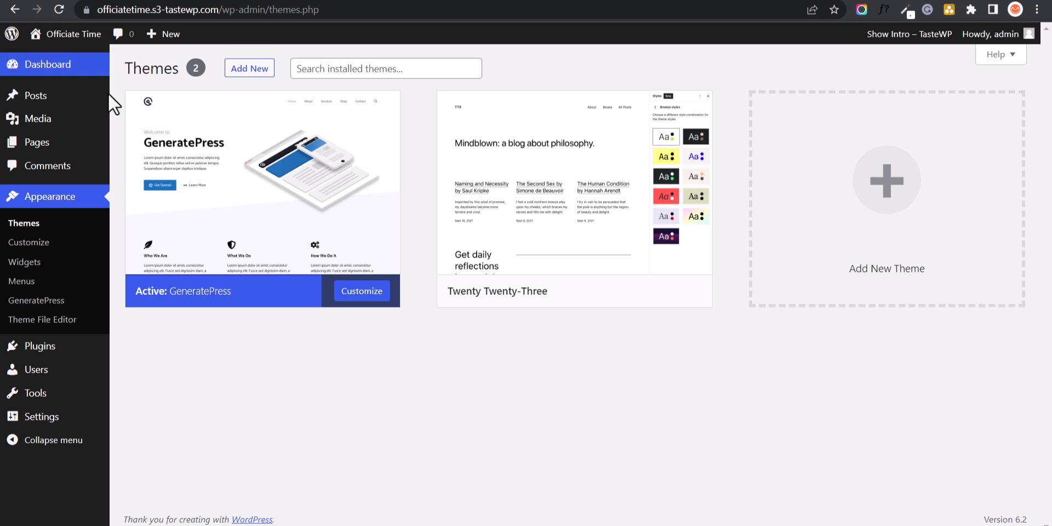
- Open the theme customizer and examine the Header, Footer and Primary Navigation settings under Layout
{"action": "left_click", "coordinate": [37, 243]}
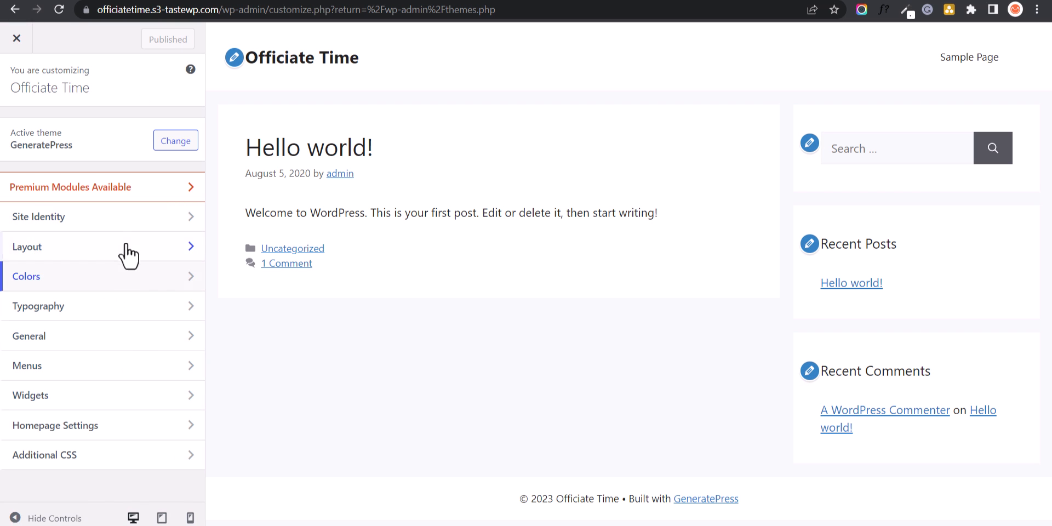
{"action": "left_click", "coordinate": [132, 248]}
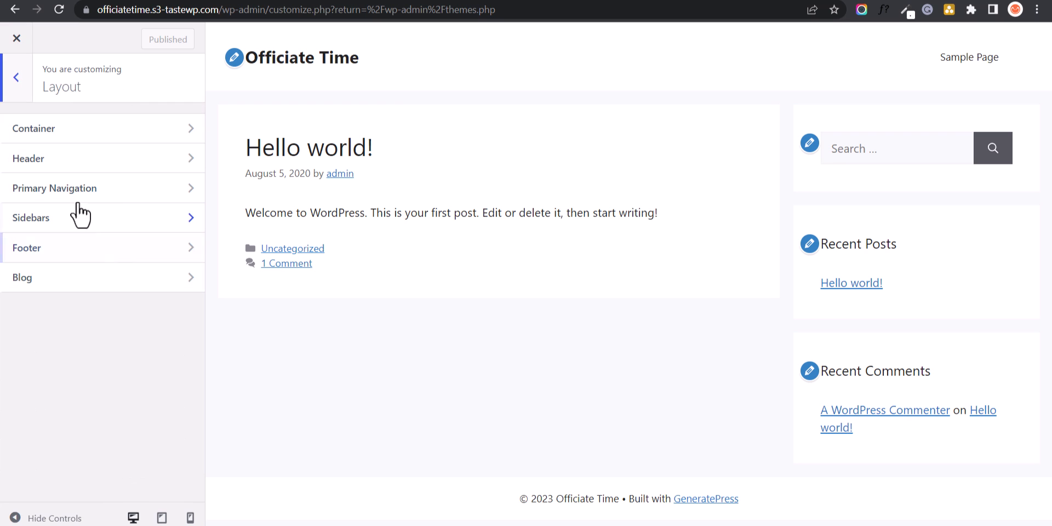
{"action": "left_click", "coordinate": [74, 156]}
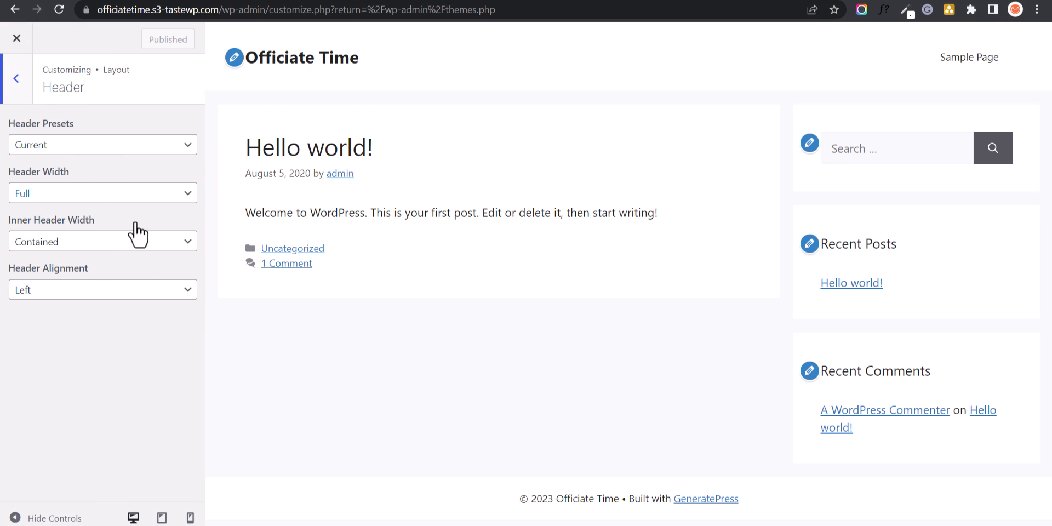
{"action": "left_click", "coordinate": [22, 91]}
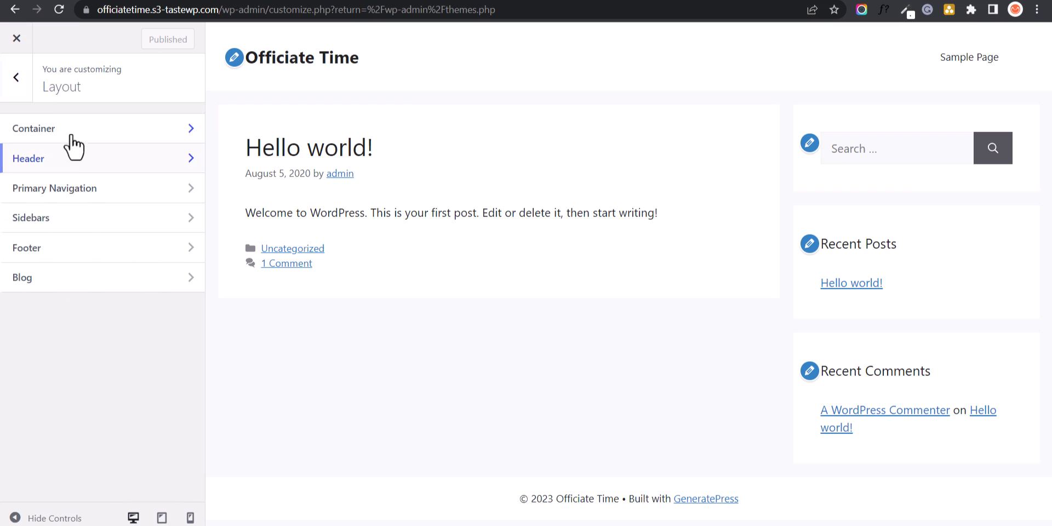
{"action": "left_click", "coordinate": [83, 253]}
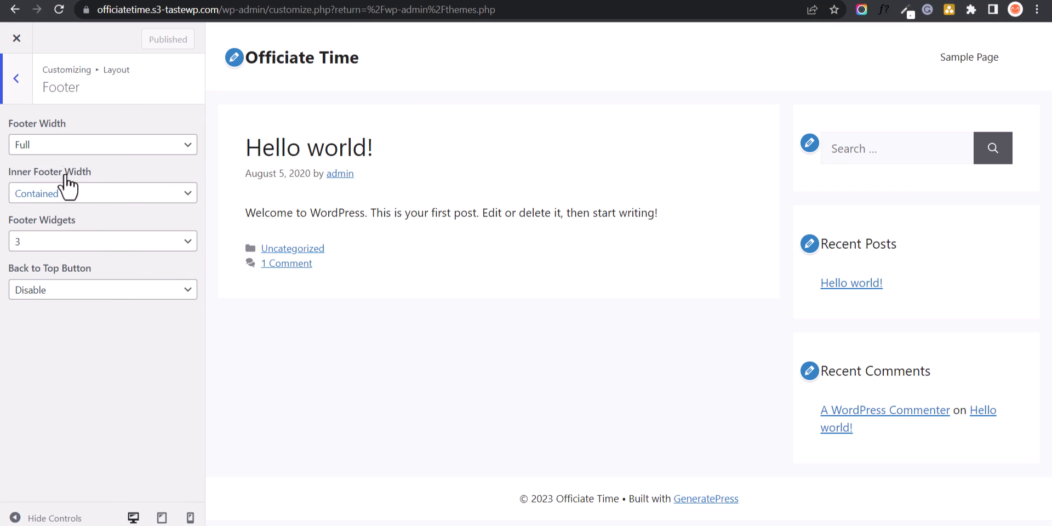
{"action": "left_click", "coordinate": [23, 83]}
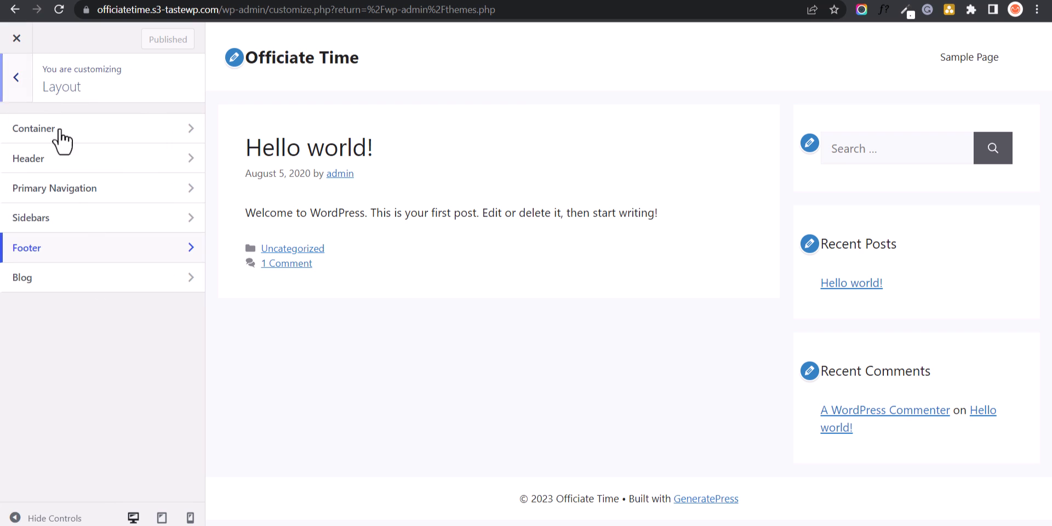
{"action": "left_click", "coordinate": [85, 198]}
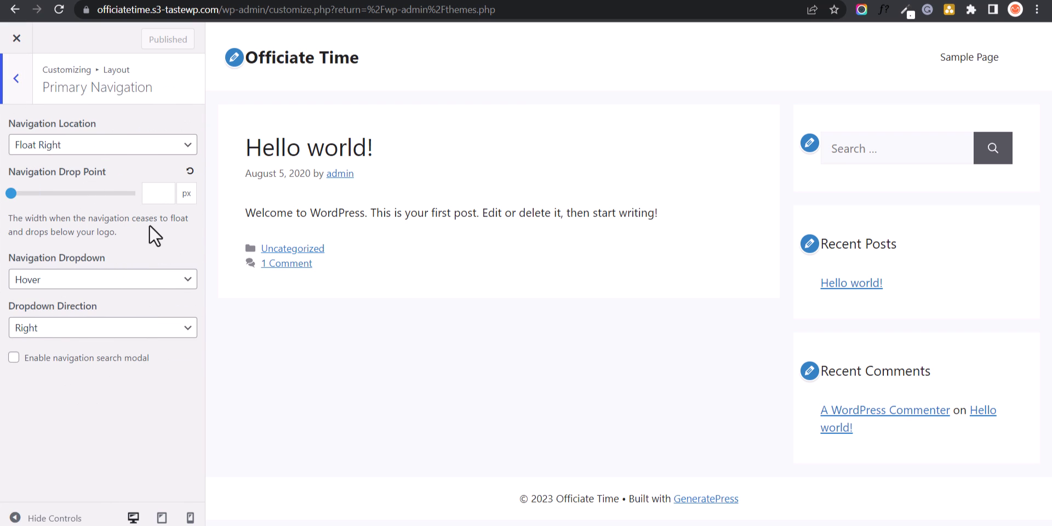
{"action": "left_click", "coordinate": [21, 90]}
{"action": "left_click", "coordinate": [20, 92]}
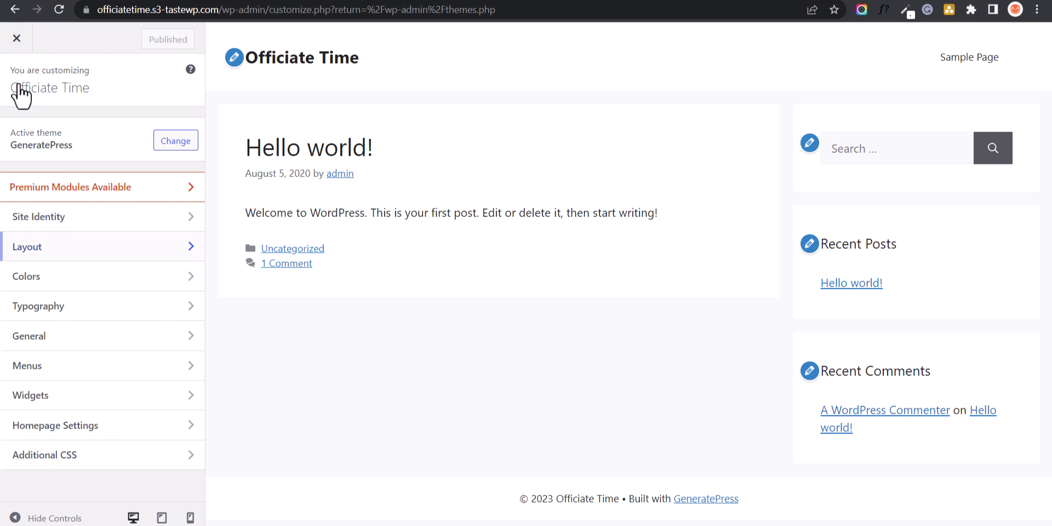
- Examine the customizer's General, Typography and Colors settings, and close the customizer
{"action": "left_click", "coordinate": [63, 342]}
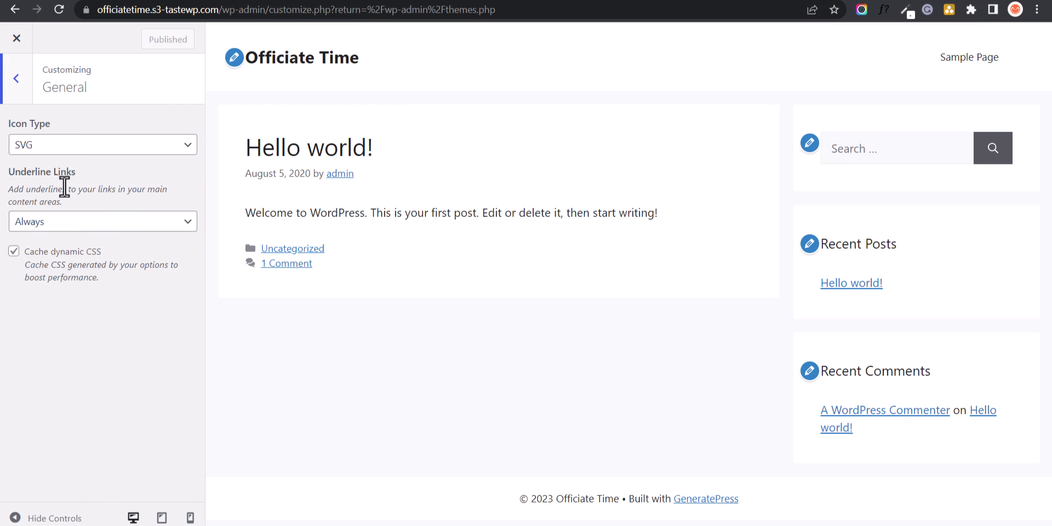
{"action": "left_click", "coordinate": [21, 91]}
{"action": "left_click", "coordinate": [49, 310]}
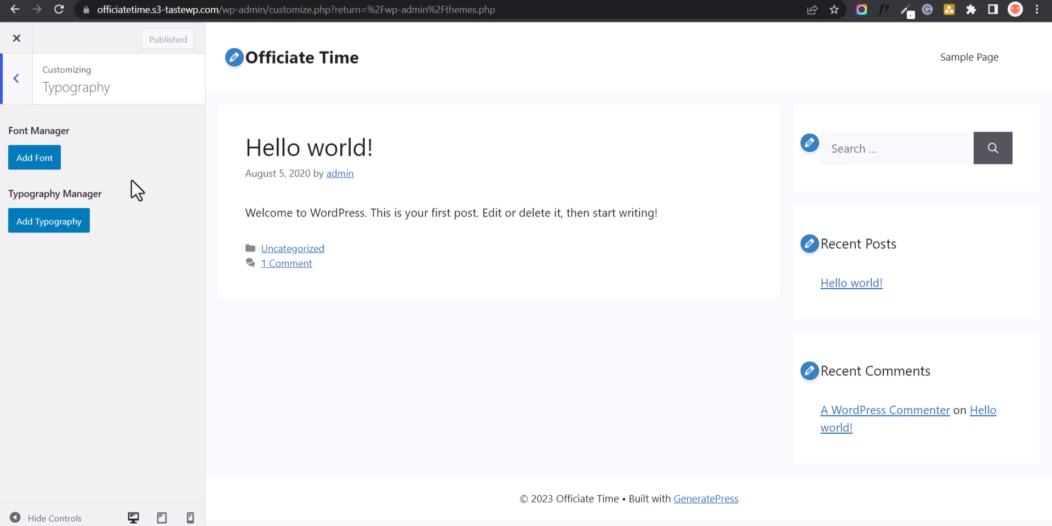
{"action": "left_click", "coordinate": [18, 83]}
{"action": "left_click", "coordinate": [69, 277]}
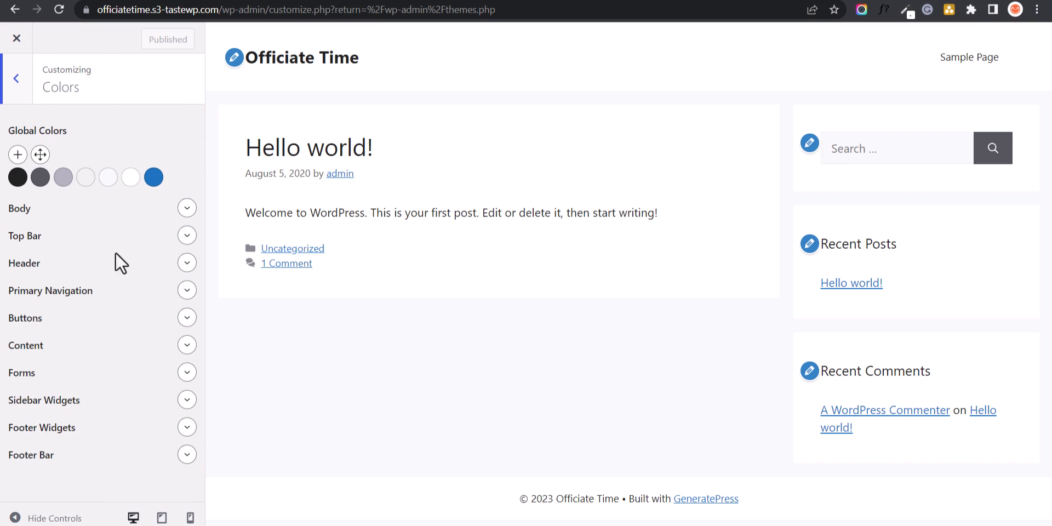
{"action": "left_click", "coordinate": [12, 48]}
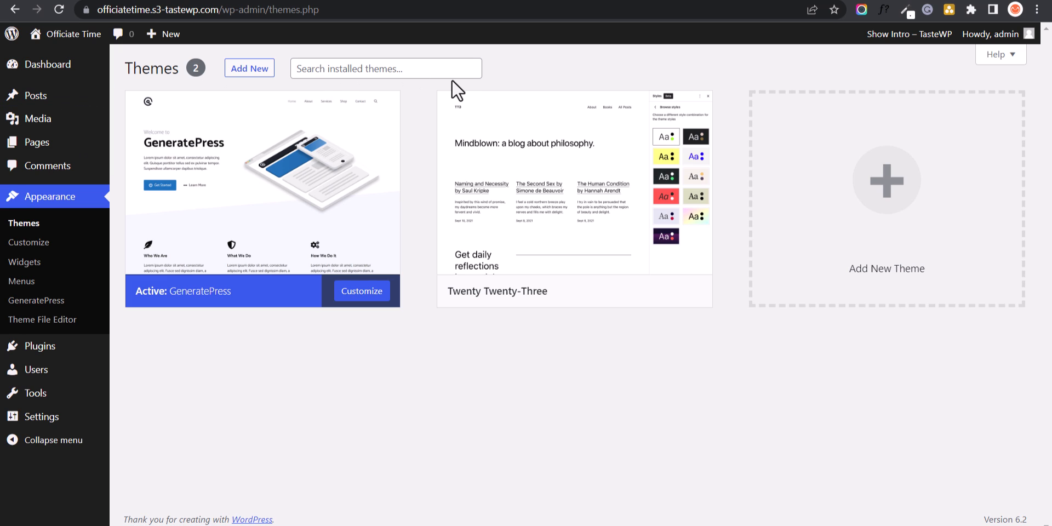
- Examine the GeneratePress dashboard page, including its Start Customizing options and its premium features
{"action": "left_click", "coordinate": [30, 301]}
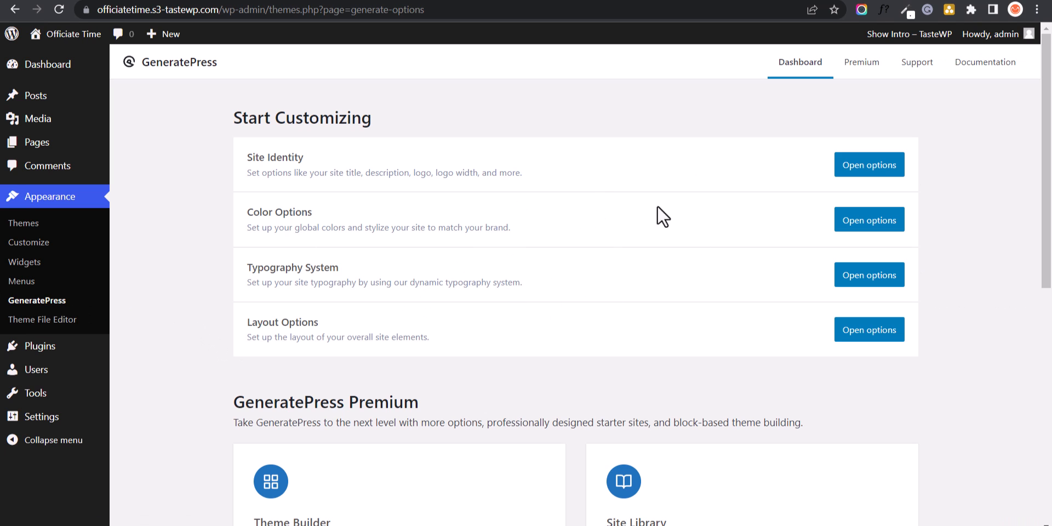
{"action": "scroll", "coordinate": [674, 241], "scroll_direction": "down", "scroll_amount": 5}
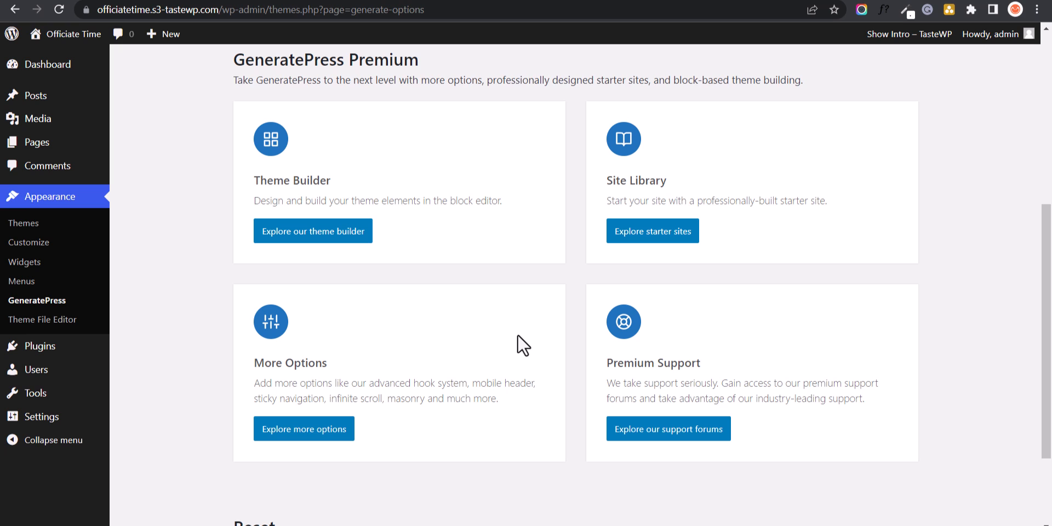
{"action": "scroll", "coordinate": [517, 335], "scroll_direction": "up", "scroll_amount": 5}
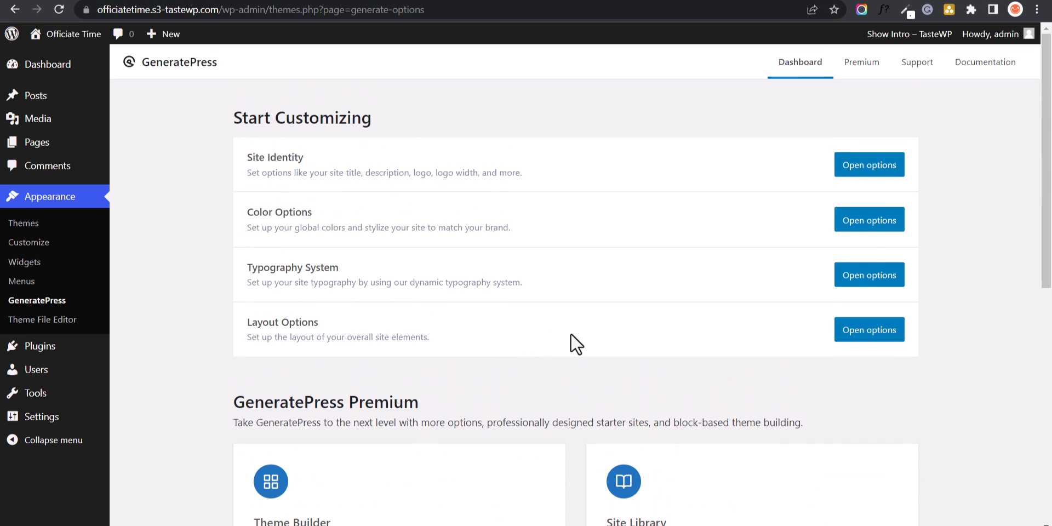
- Install the GP Premium plugin from the uploaded file gp-premium 2.3.0.zip, activate it and dismiss the activation notice
{"action": "mouse_move", "coordinate": [74, 353]}
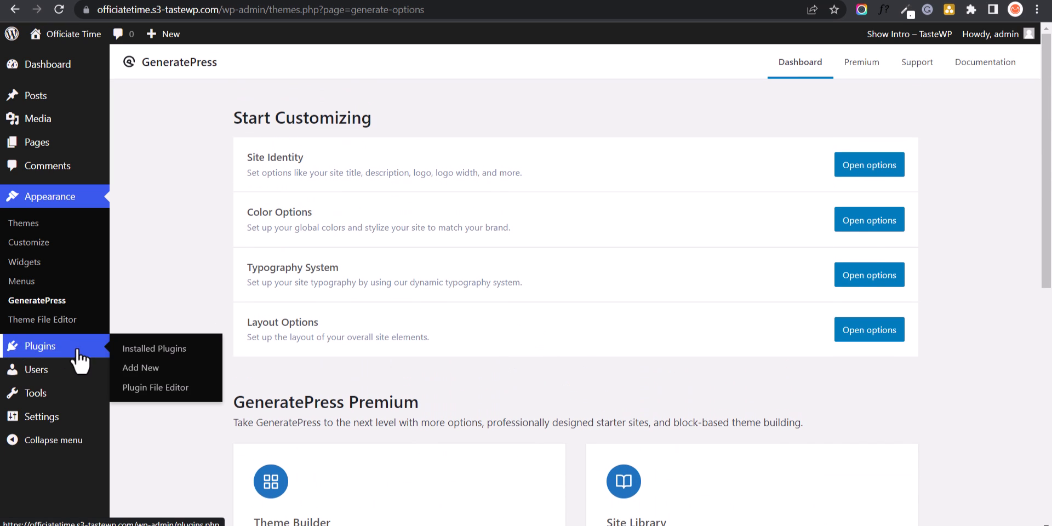
{"action": "left_click", "coordinate": [156, 377]}
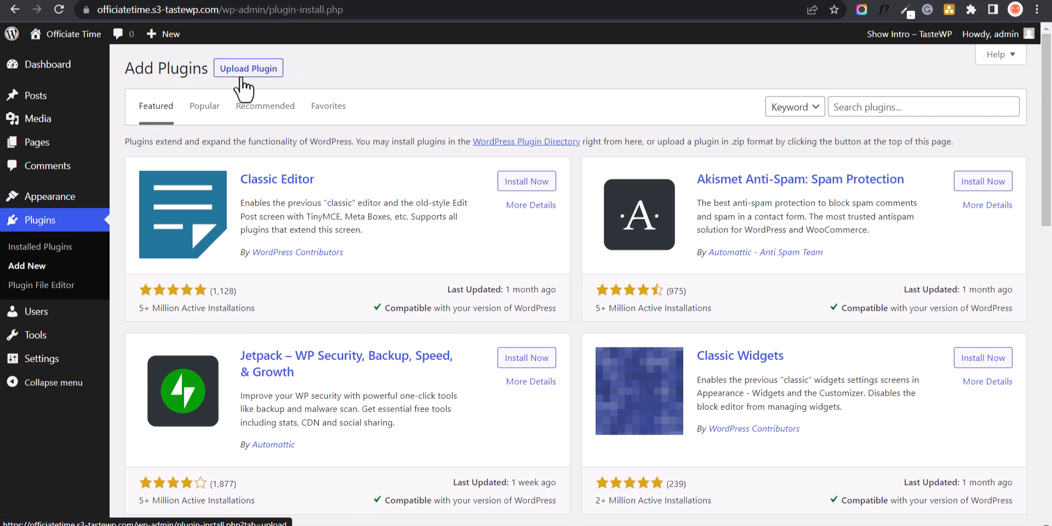
{"action": "left_click", "coordinate": [242, 76]}
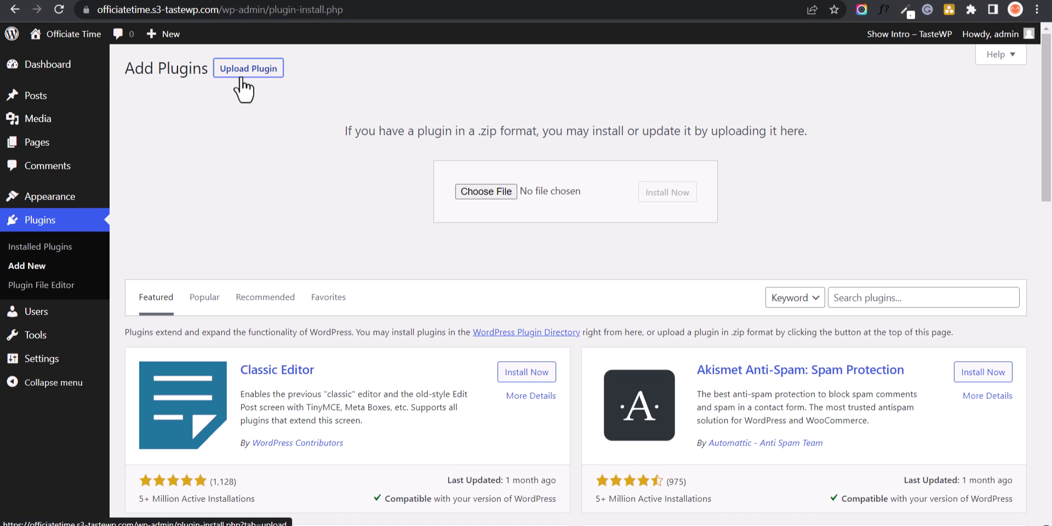
{"action": "left_click", "coordinate": [460, 192]}
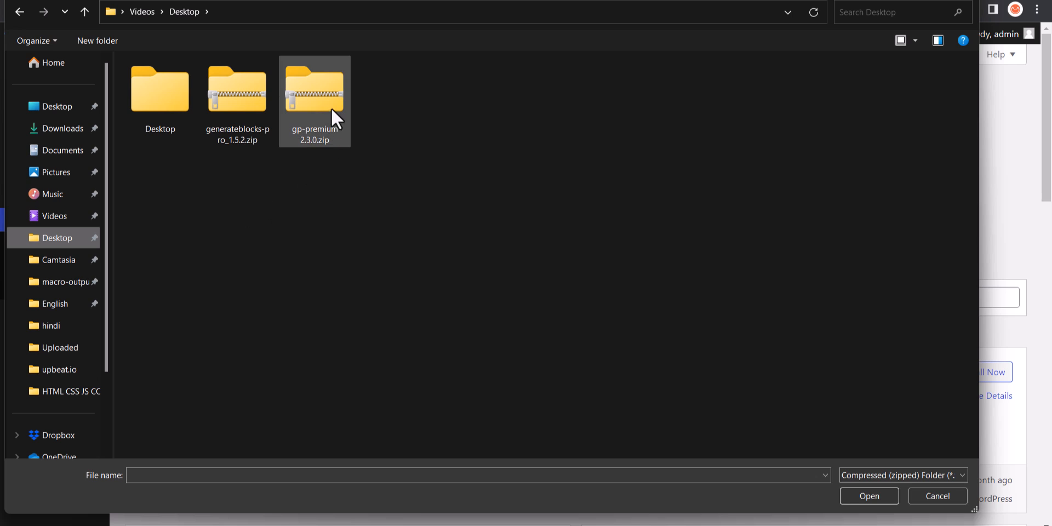
{"action": "left_click", "coordinate": [331, 107]}
{"action": "left_click", "coordinate": [876, 499]}
{"action": "left_click", "coordinate": [668, 193]}
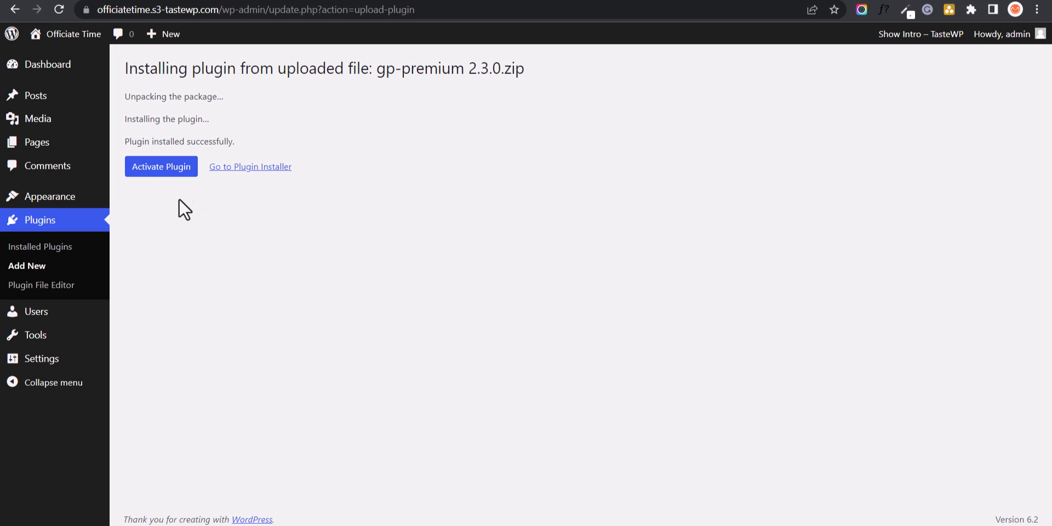
{"action": "left_click", "coordinate": [155, 170]}
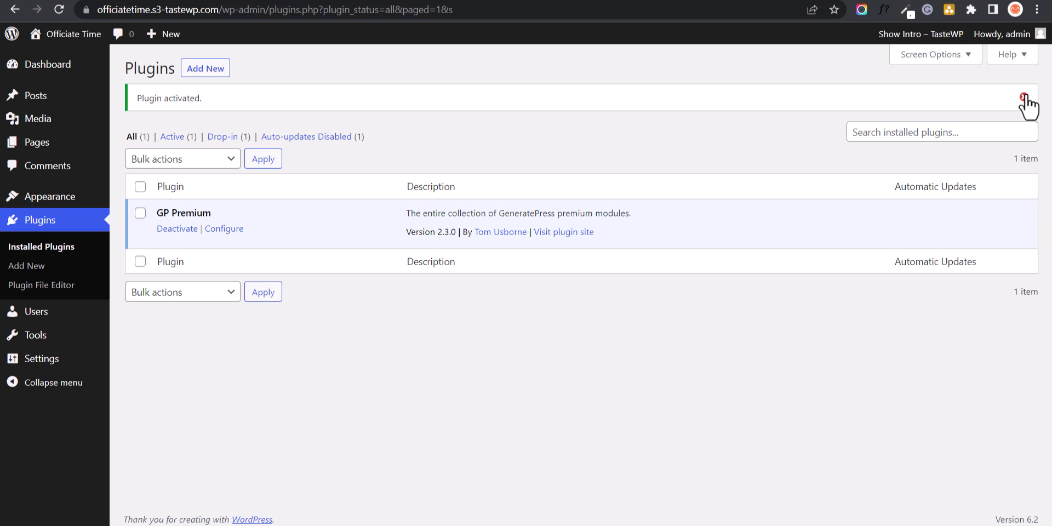
{"action": "left_click", "coordinate": [1023, 97]}
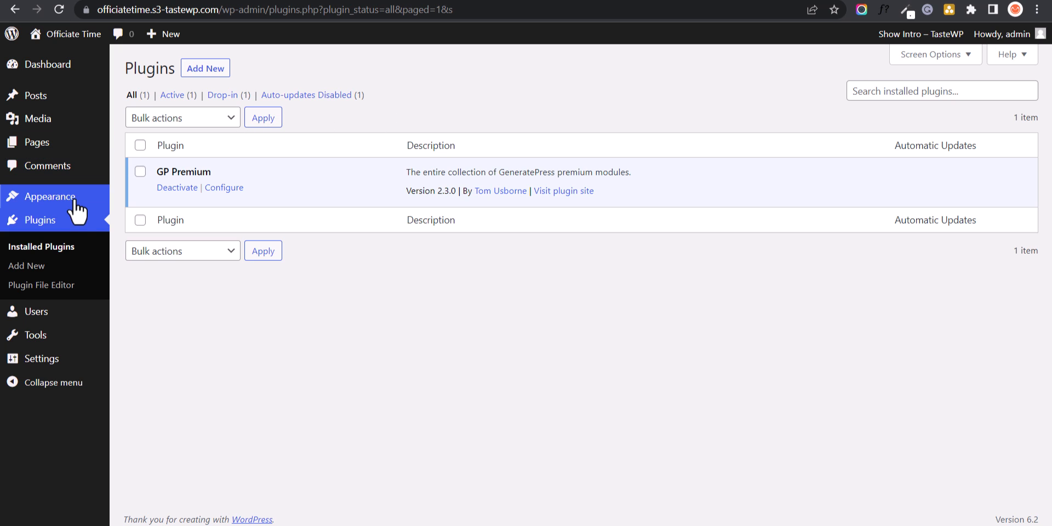
- Open the theme customizer's Site Identity settings and set the site title to Key2Blogging
{"action": "mouse_move", "coordinate": [73, 204]}
{"action": "left_click", "coordinate": [154, 224]}
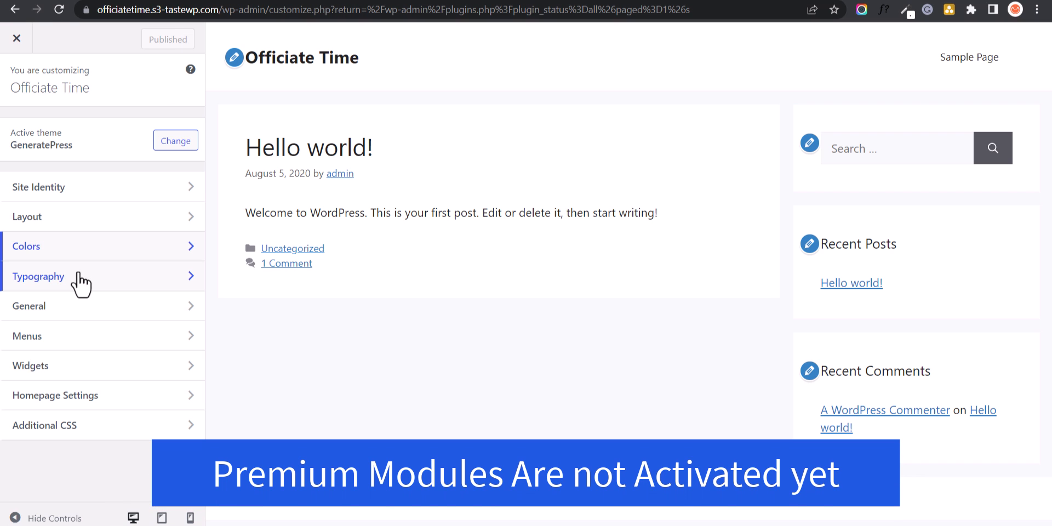
{"action": "left_click", "coordinate": [111, 193]}
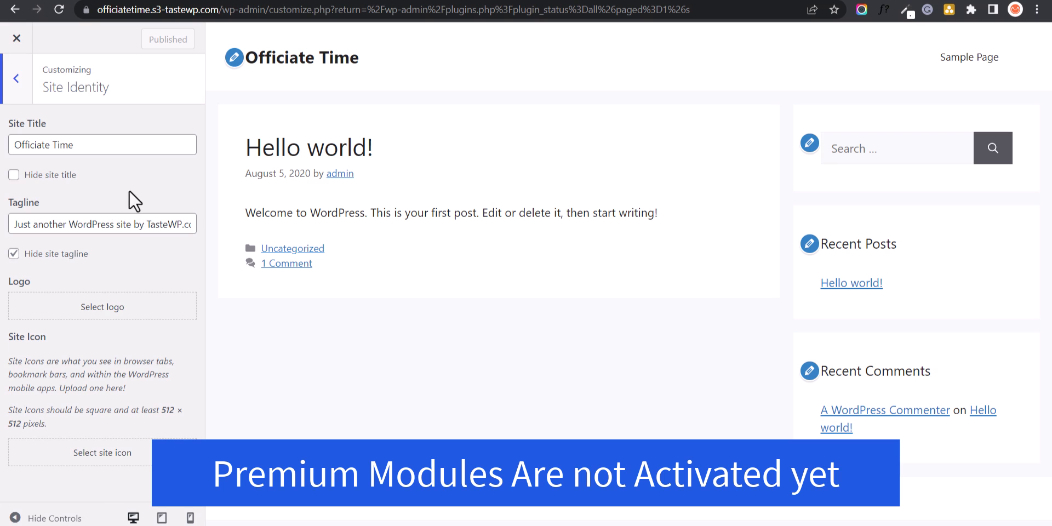
{"action": "triple_click", "coordinate": [109, 145]}
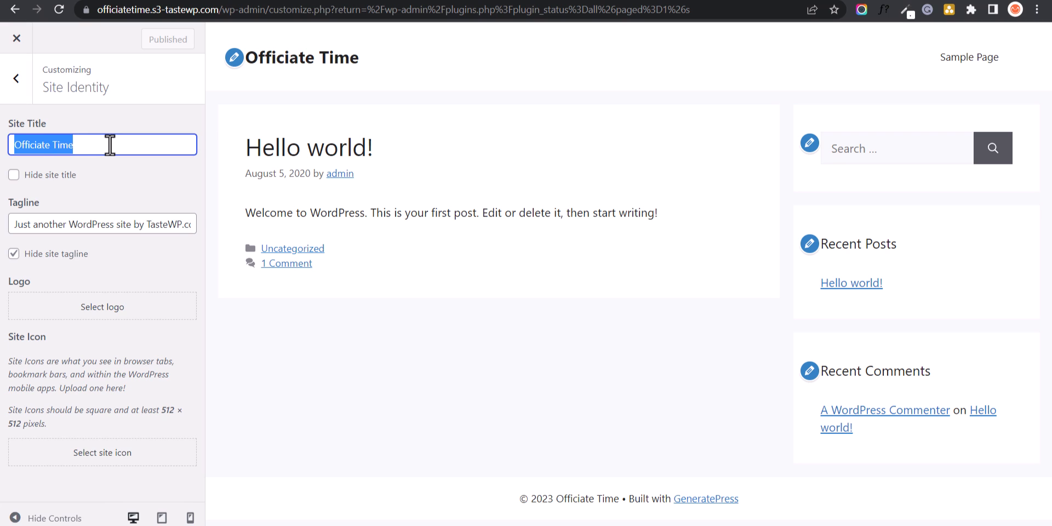
{"action": "type", "text": "Key"}
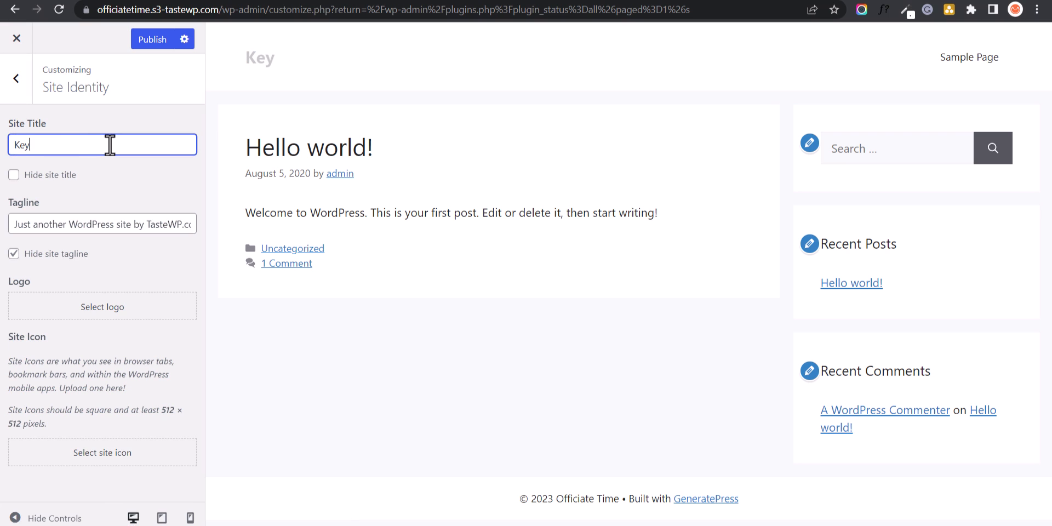
{"action": "type", "text": "2Blogging"}
{"action": "left_click", "coordinate": [134, 179]}
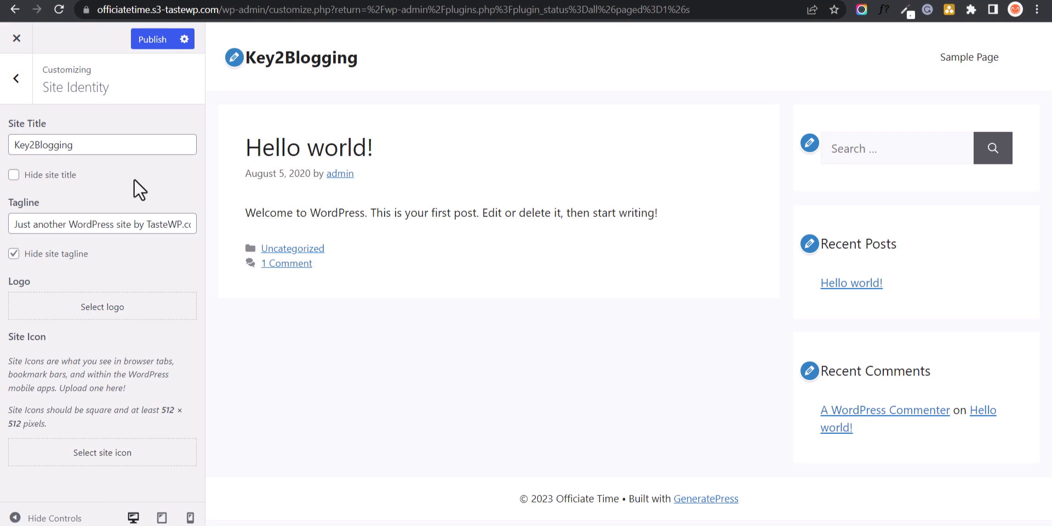
- Set the site tagline to "Make Money Online", and unhide it to preview it in the header before hiding it again
{"action": "triple_click", "coordinate": [39, 225]}
{"action": "key", "text": "BackSpace"}
{"action": "type", "text": "Ma"}
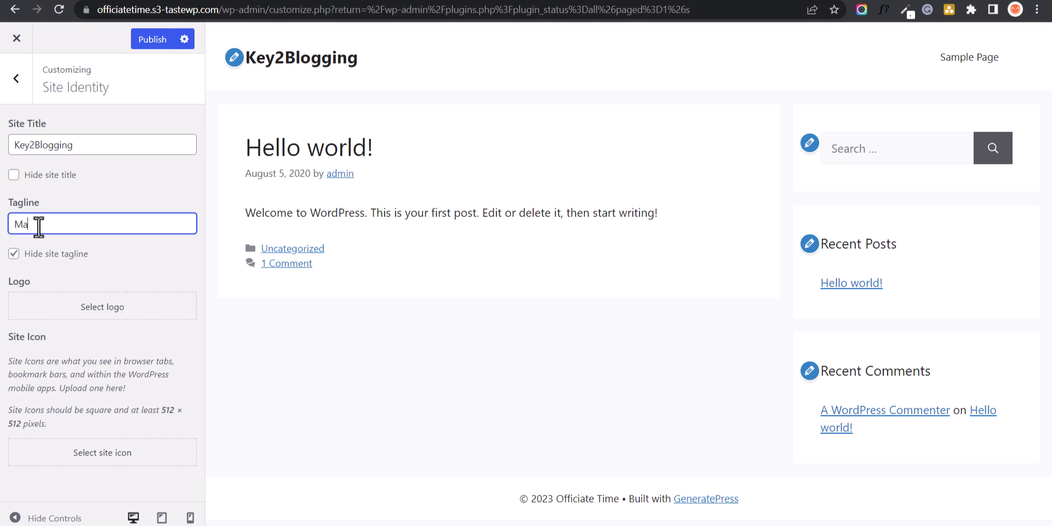
{"action": "type", "text": "ke Money Online"}
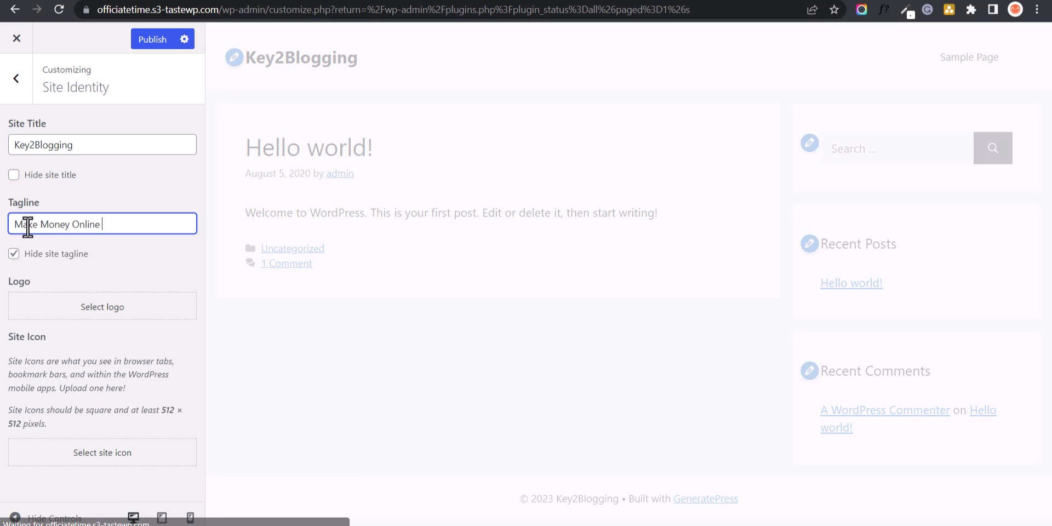
{"action": "left_click", "coordinate": [177, 171]}
{"action": "left_click", "coordinate": [13, 254]}
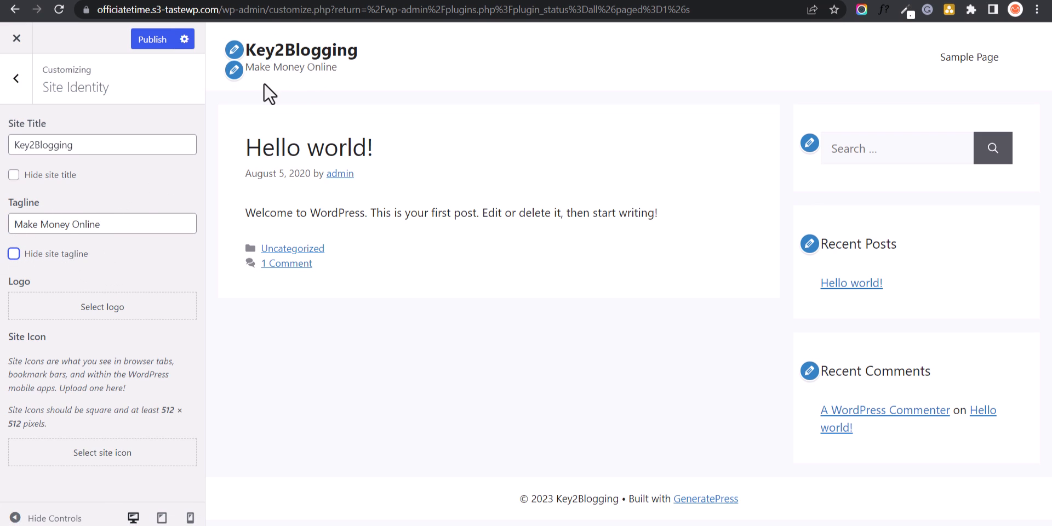
{"action": "left_click", "coordinate": [15, 256]}
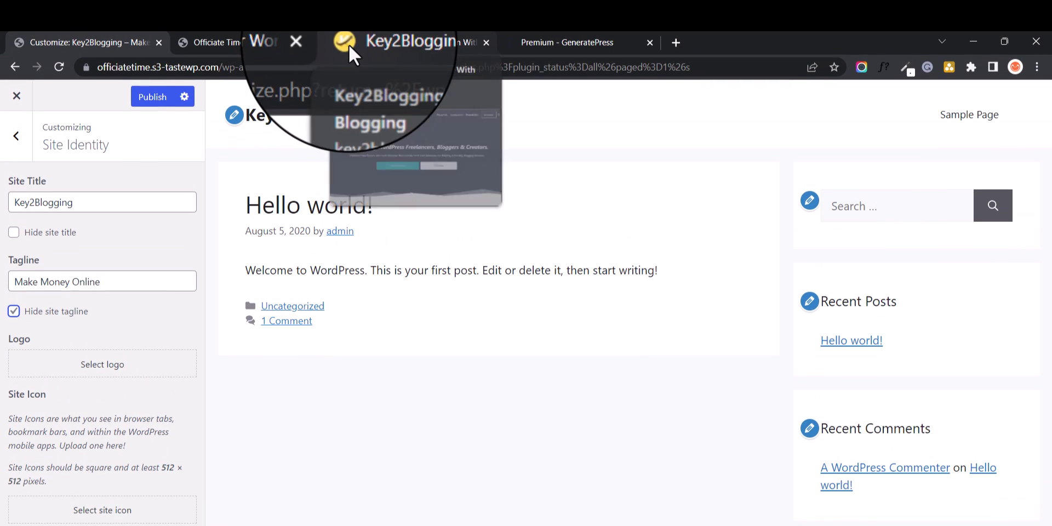
- View the live Key2Blogging site as a site icon example, and publish the Site Identity changes in the customizer
{"action": "left_click", "coordinate": [350, 44]}
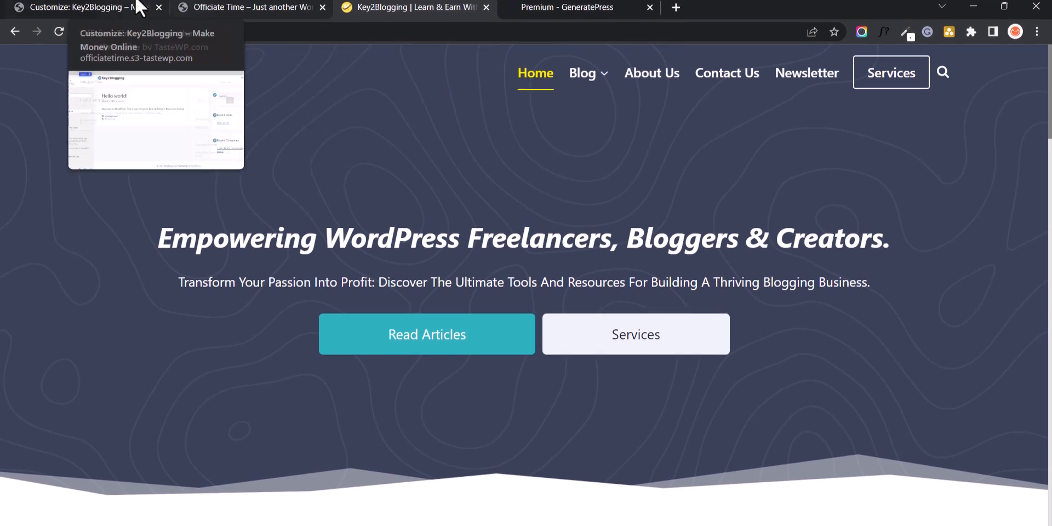
{"action": "left_click", "coordinate": [137, 42]}
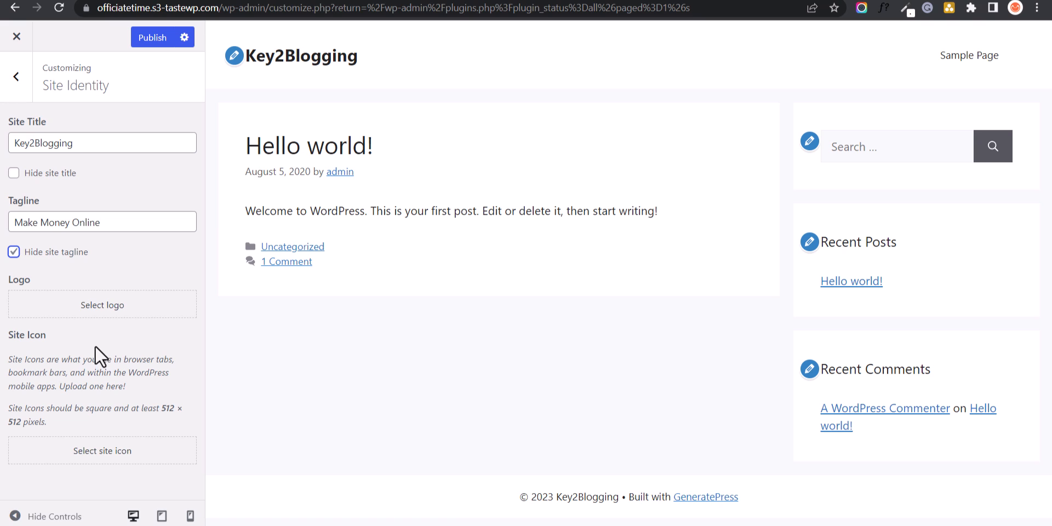
{"action": "left_click", "coordinate": [153, 38]}
{"action": "left_click", "coordinate": [28, 80]}
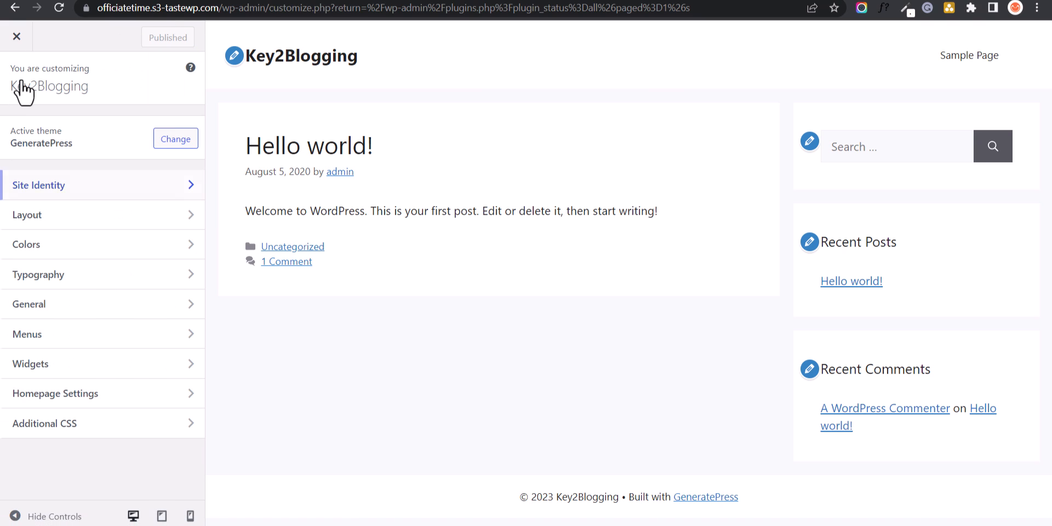
- Open the Container settings under Layout and preview the current container width with the customizer controls hidden
{"action": "left_click", "coordinate": [77, 224]}
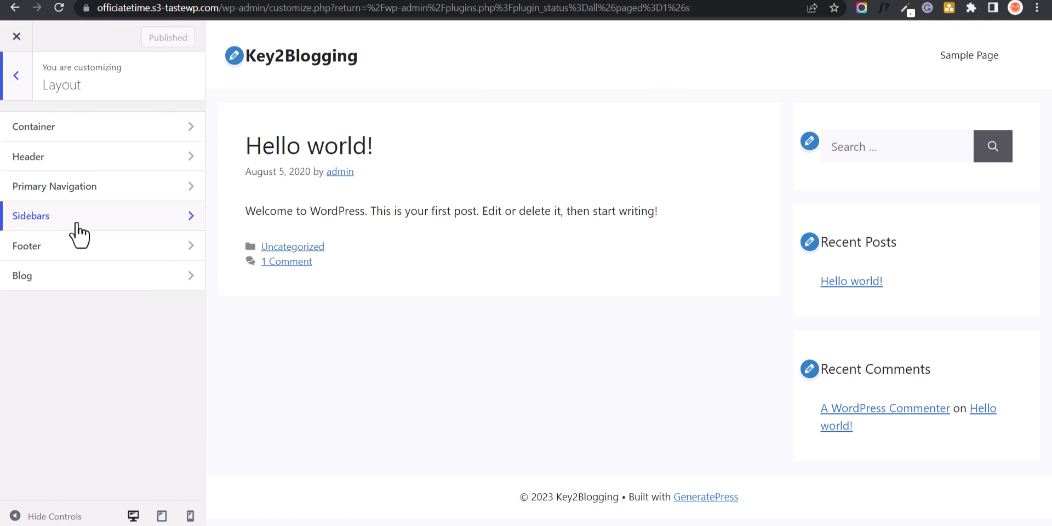
{"action": "left_click", "coordinate": [136, 145]}
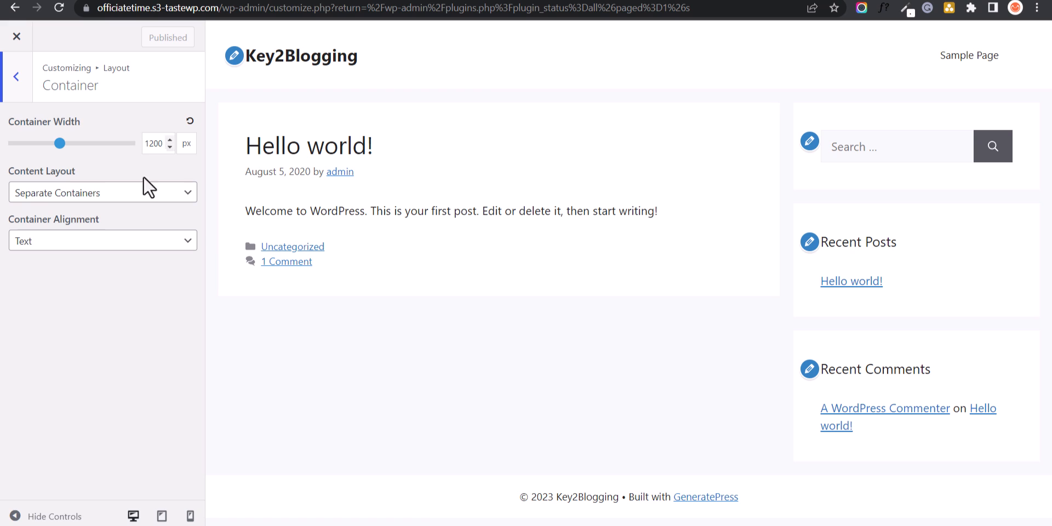
{"action": "left_click", "coordinate": [34, 515]}
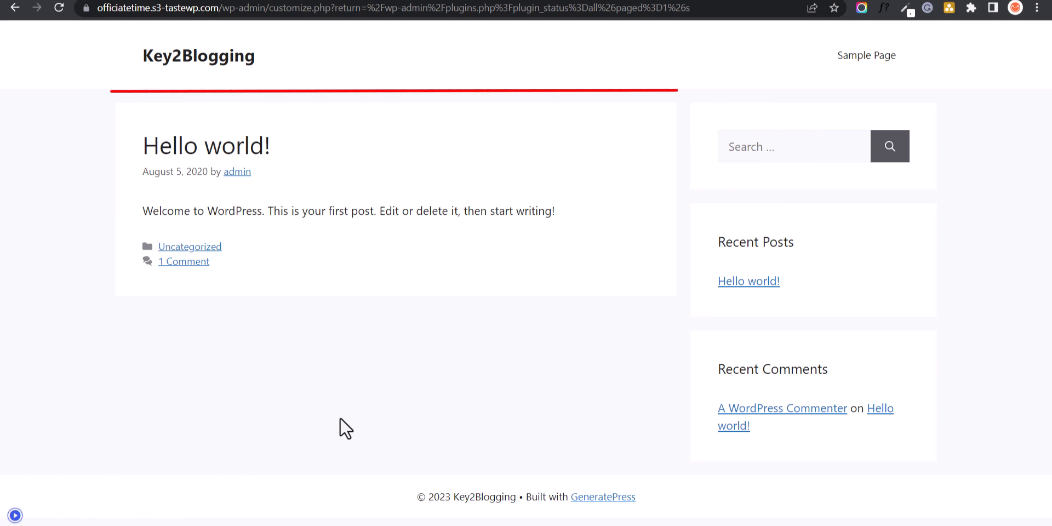
{"action": "left_click", "coordinate": [15, 515]}
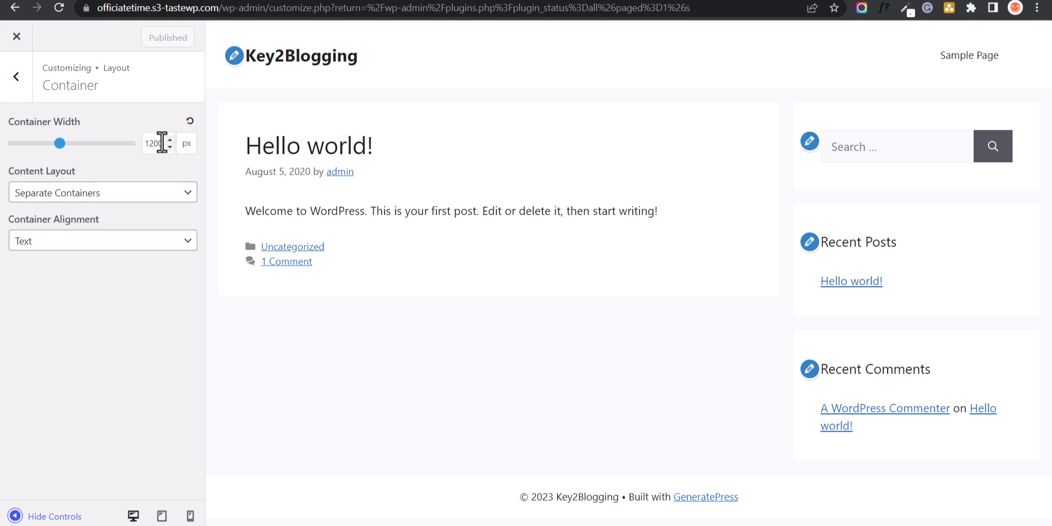
- Try a container width of 1400 px and preview the page with the customizer controls hidden
{"action": "left_click_drag", "start_coordinate": [162, 143], "coordinate": [143, 143]}
{"action": "type", "text": "1400"}
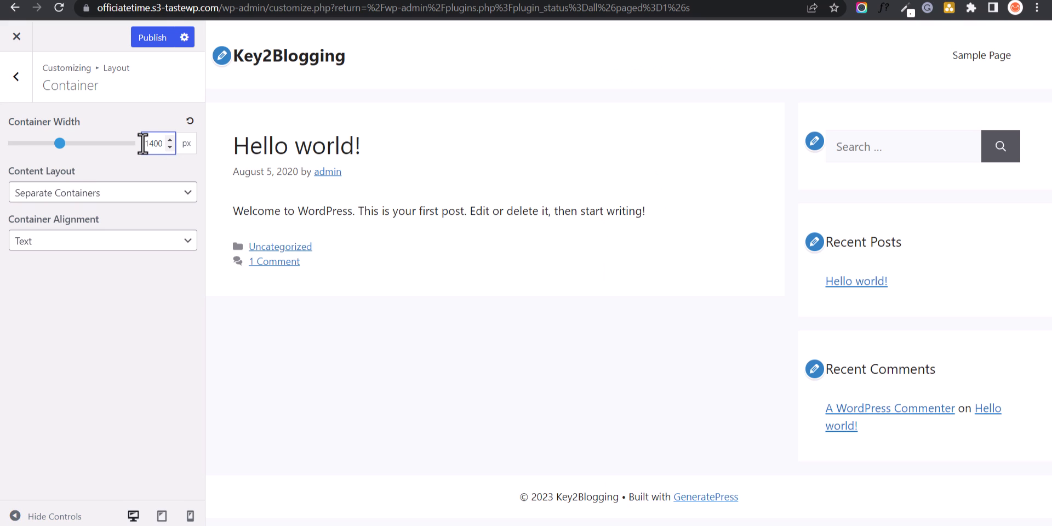
{"action": "left_click", "coordinate": [16, 516]}
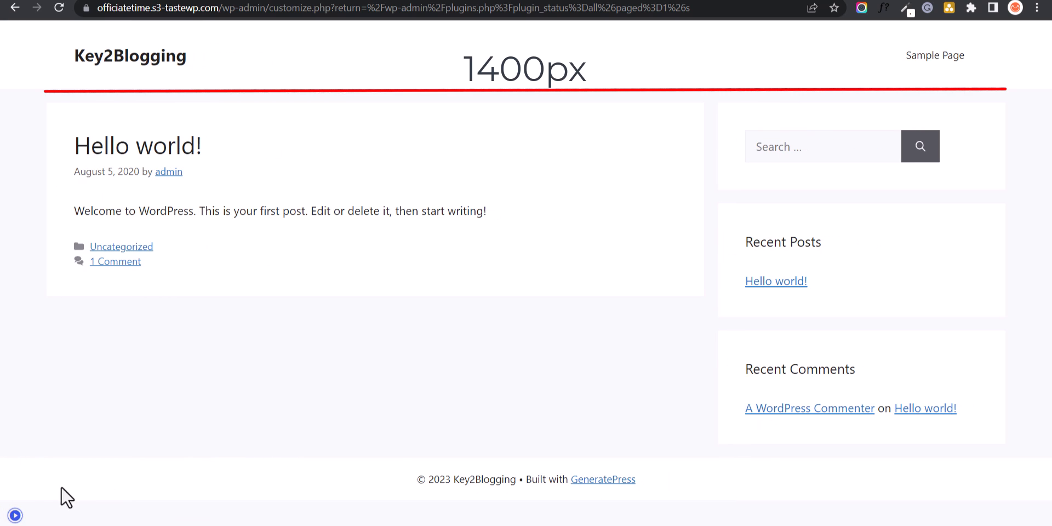
{"action": "left_click", "coordinate": [15, 515]}
- Try a container width of 1000 px and preview the page with the customizer controls hidden
{"action": "double_click", "coordinate": [165, 141]}
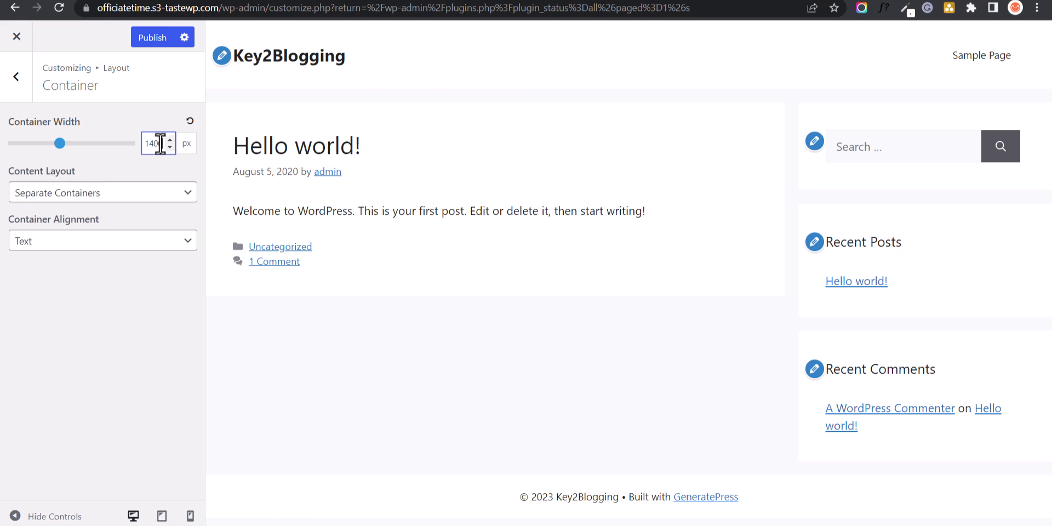
{"action": "type", "text": "1000"}
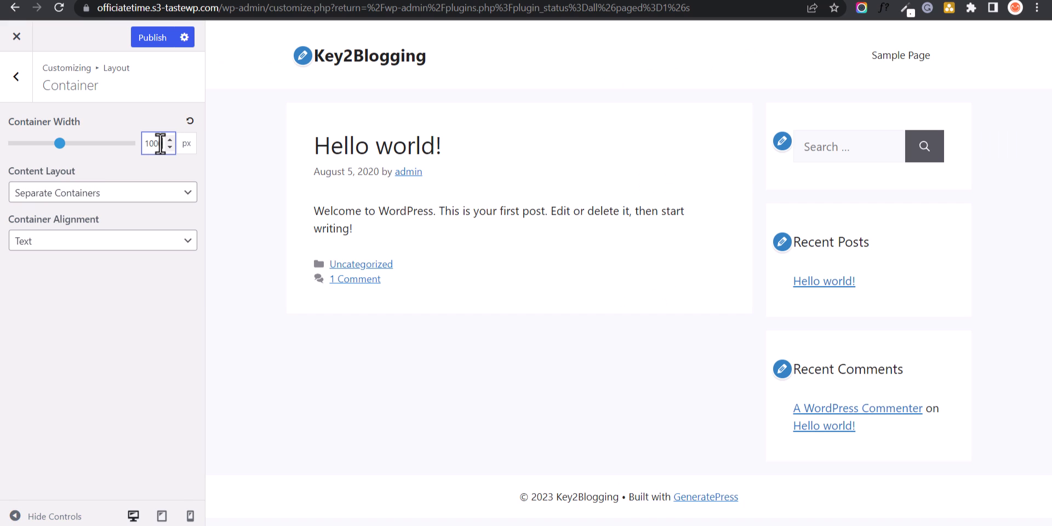
{"action": "left_click", "coordinate": [15, 515]}
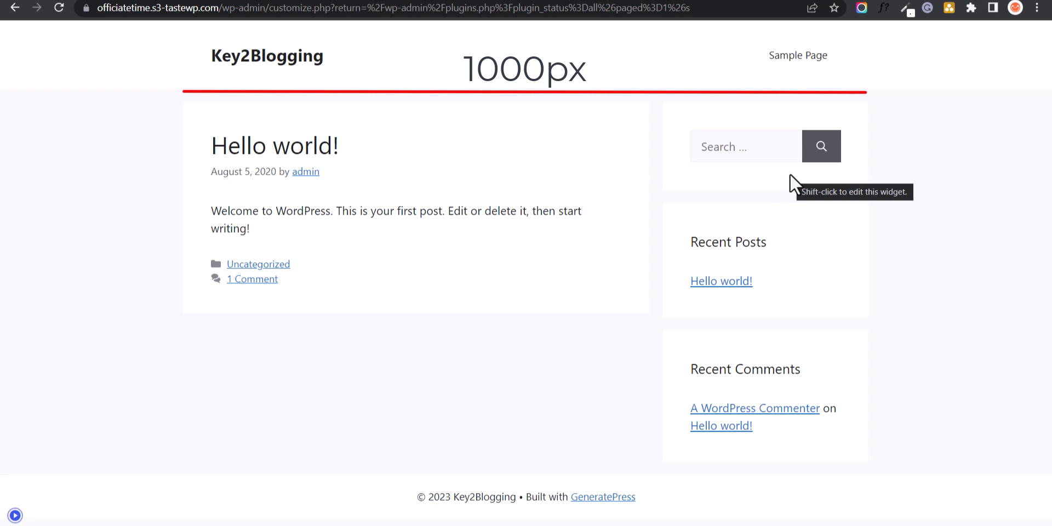
{"action": "left_click", "coordinate": [15, 515]}
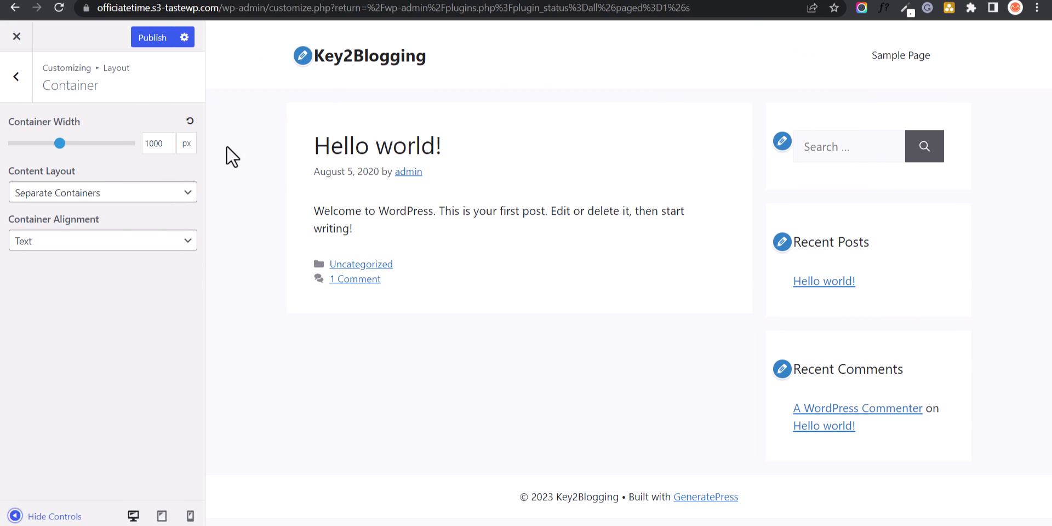
- Set the container width to 1100 px
{"action": "double_click", "coordinate": [159, 143]}
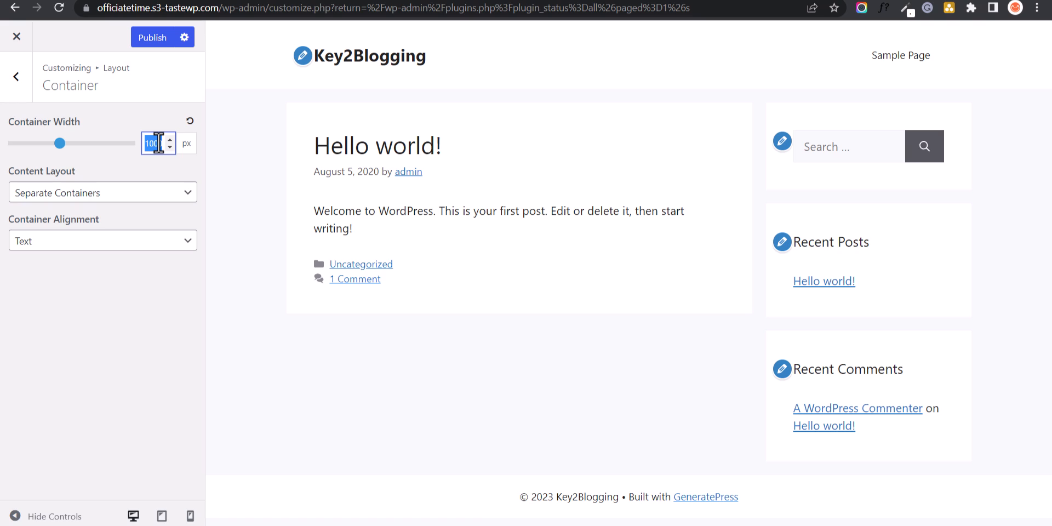
{"action": "type", "text": "1100"}
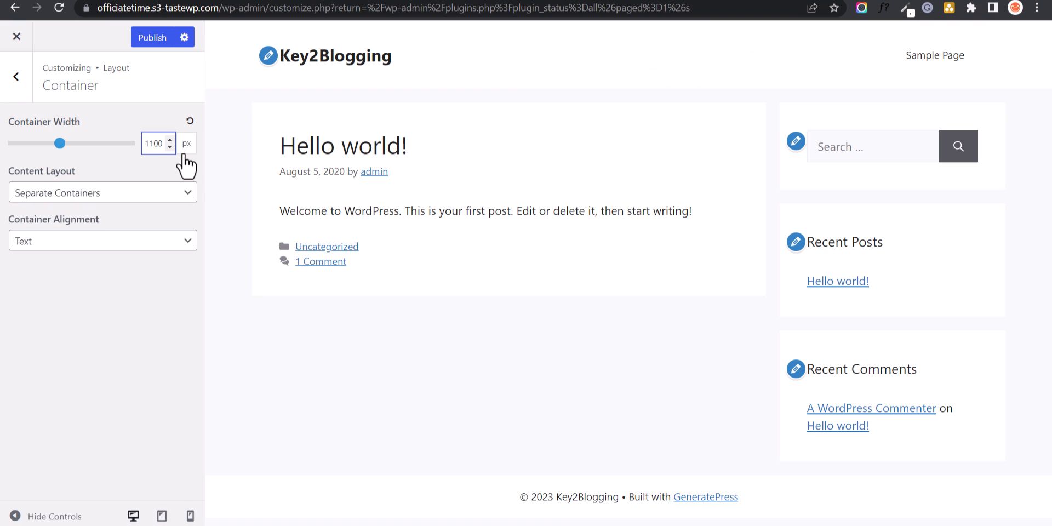
{"action": "left_click", "coordinate": [157, 166]}
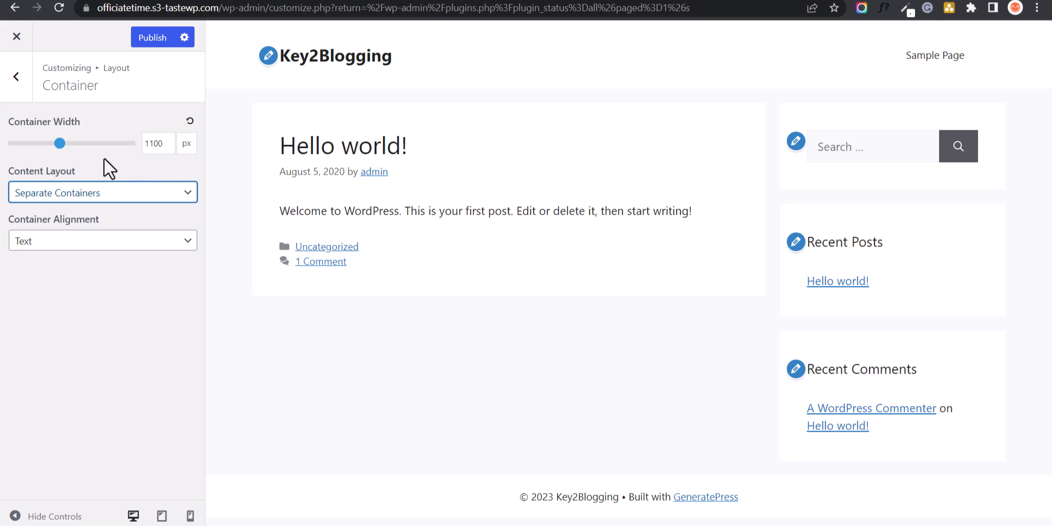
- Try the One Container content layout, then switch the content layout back to Separate Containers
{"action": "left_click", "coordinate": [156, 200]}
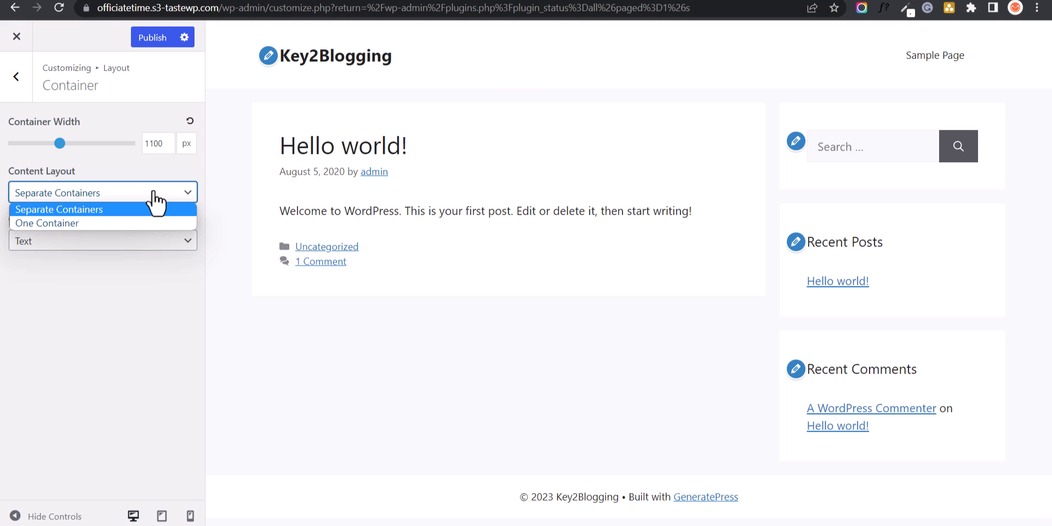
{"action": "left_click", "coordinate": [130, 221]}
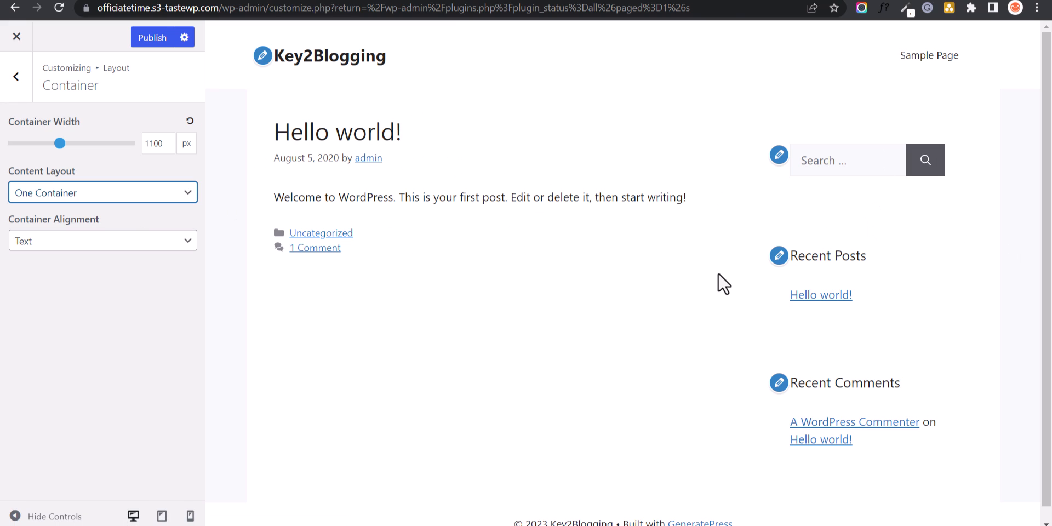
{"action": "left_click", "coordinate": [54, 195]}
{"action": "left_click", "coordinate": [49, 208]}
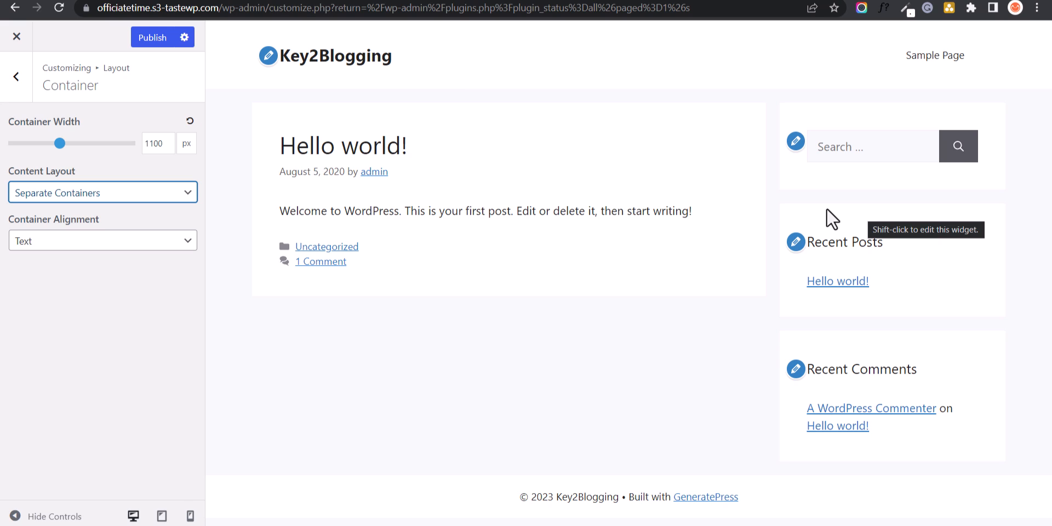
- Set the container alignment to Boxes and return to the Layout settings
{"action": "left_click", "coordinate": [101, 249]}
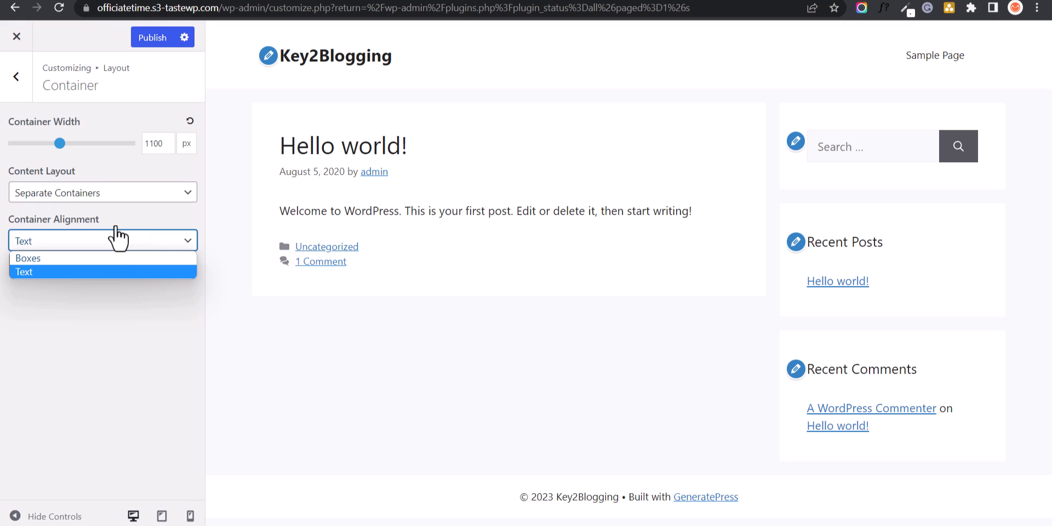
{"action": "left_click", "coordinate": [67, 259]}
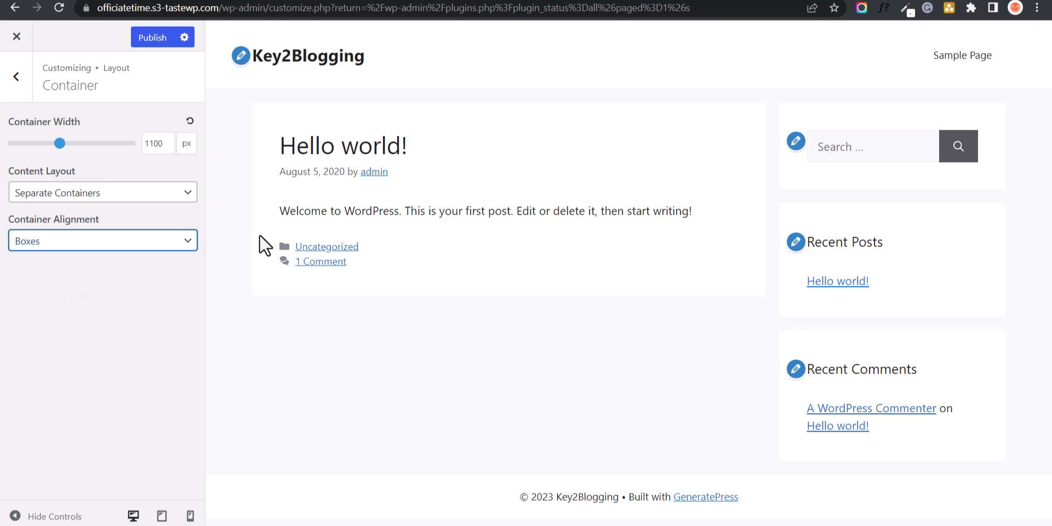
{"action": "left_click", "coordinate": [8, 96]}
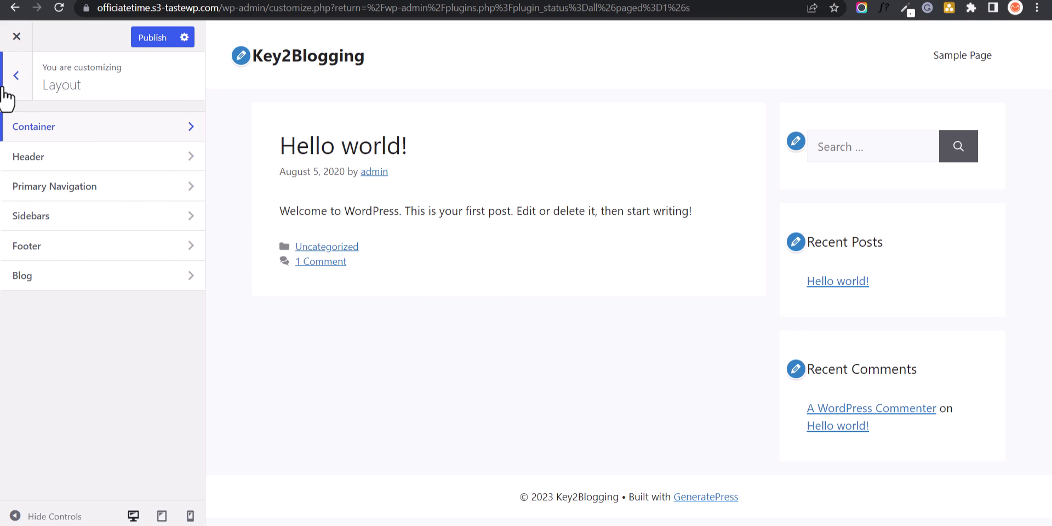
- Open the Header settings under Layout and apply the Default header preset
{"action": "left_click", "coordinate": [59, 159]}
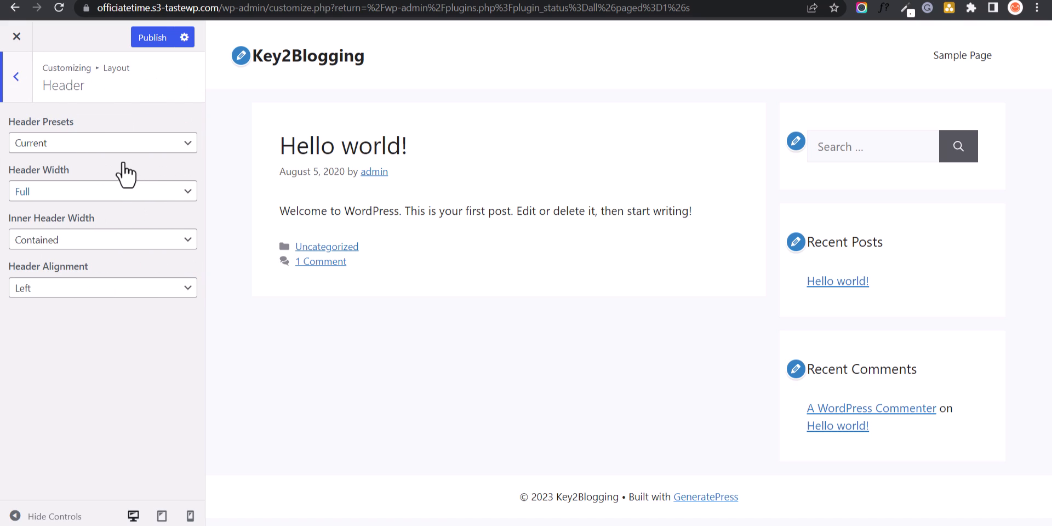
{"action": "left_click", "coordinate": [118, 143]}
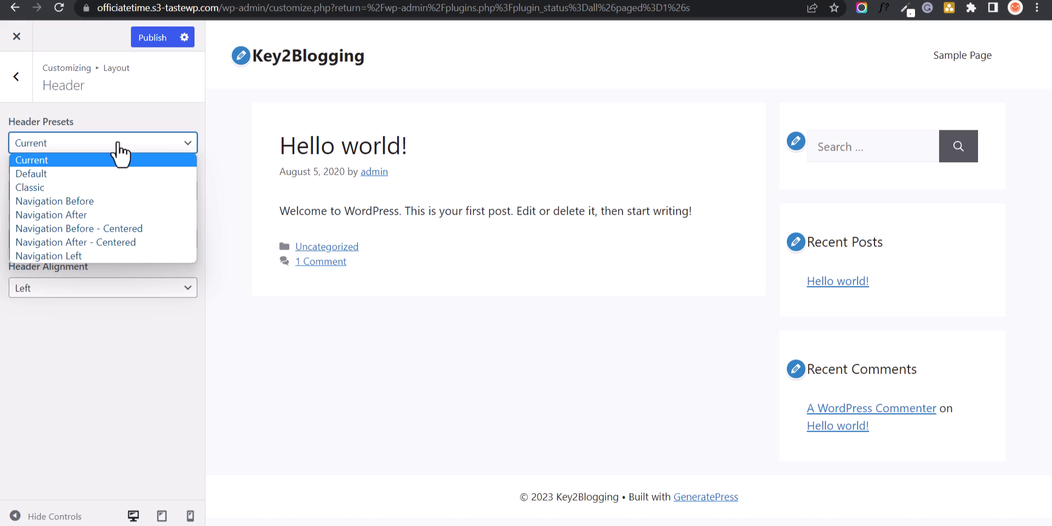
{"action": "left_click", "coordinate": [88, 174]}
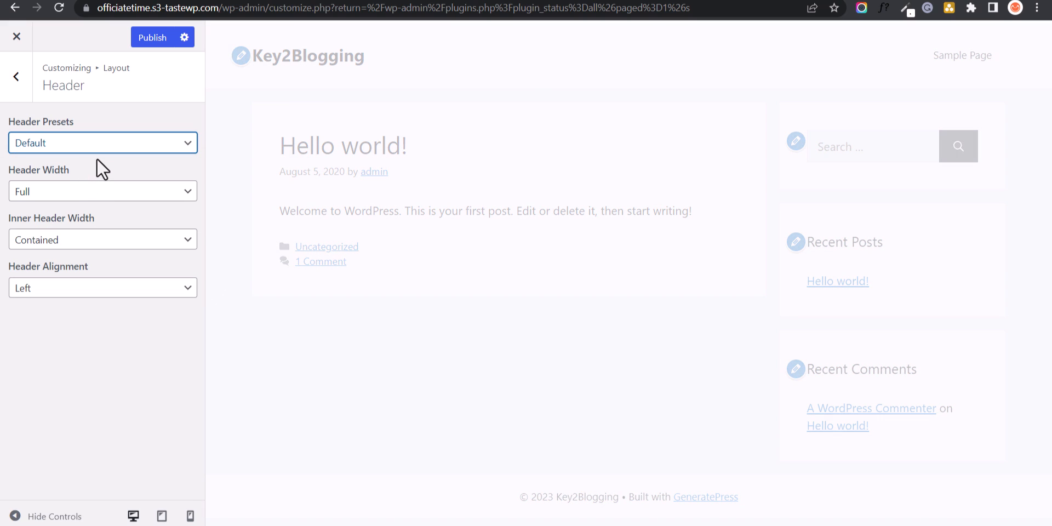
- Try the Classic header preset, then switch the header preset back to Default
{"action": "left_click", "coordinate": [131, 144]}
{"action": "left_click", "coordinate": [62, 186]}
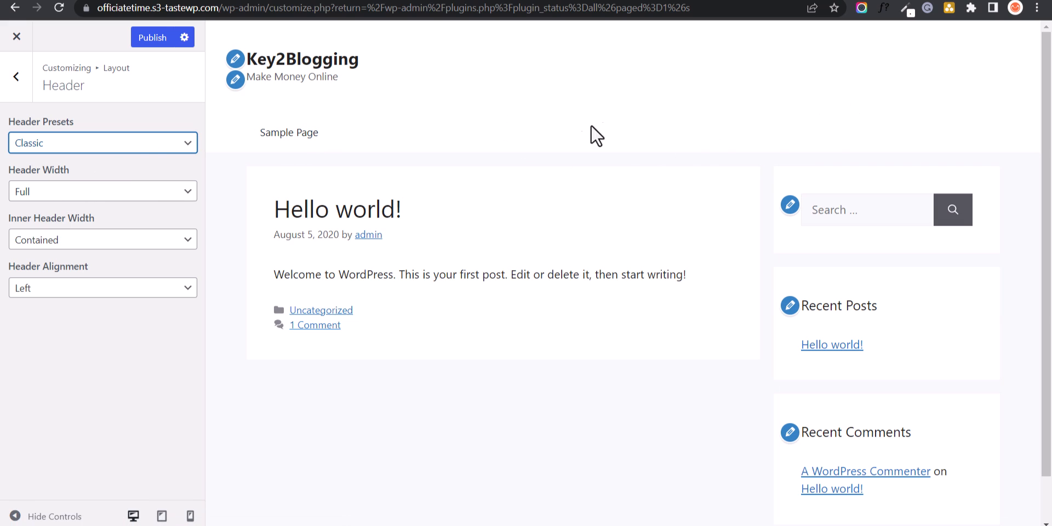
{"action": "left_click", "coordinate": [104, 143]}
{"action": "left_click", "coordinate": [66, 171]}
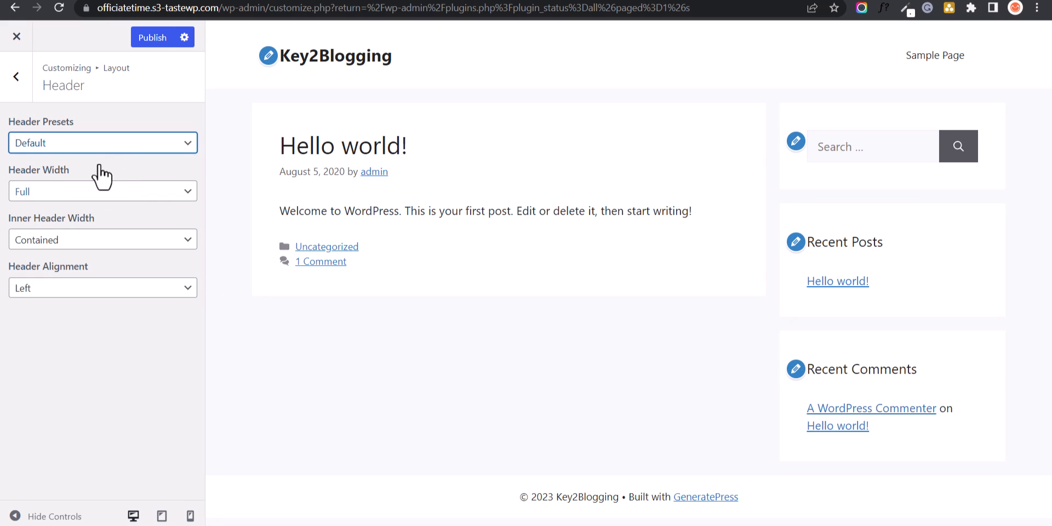
- Publish the customizer changes, leave the customizer and open the site's Menus management page
{"action": "left_click", "coordinate": [153, 38]}
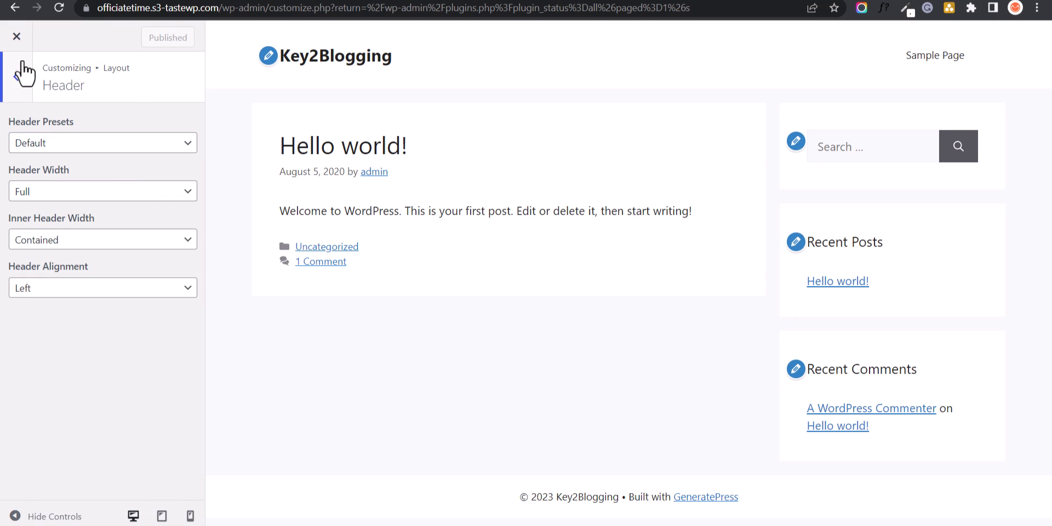
{"action": "left_click", "coordinate": [16, 37]}
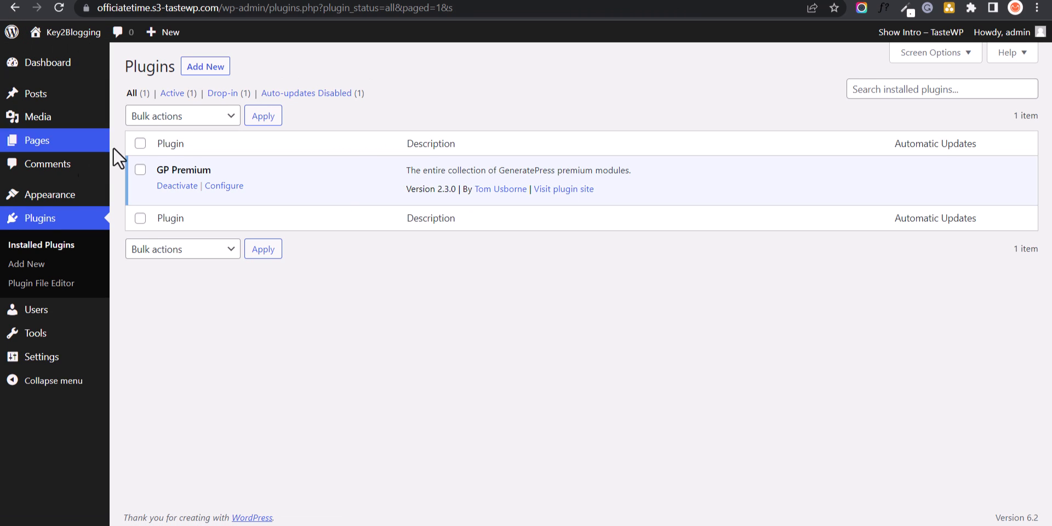
{"action": "mouse_move", "coordinate": [59, 201]}
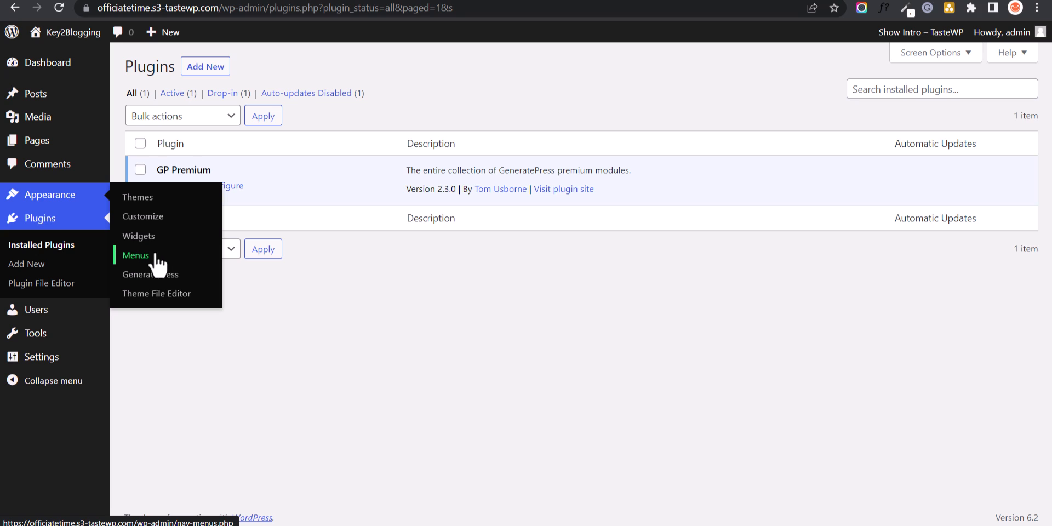
{"action": "left_click", "coordinate": [135, 257]}
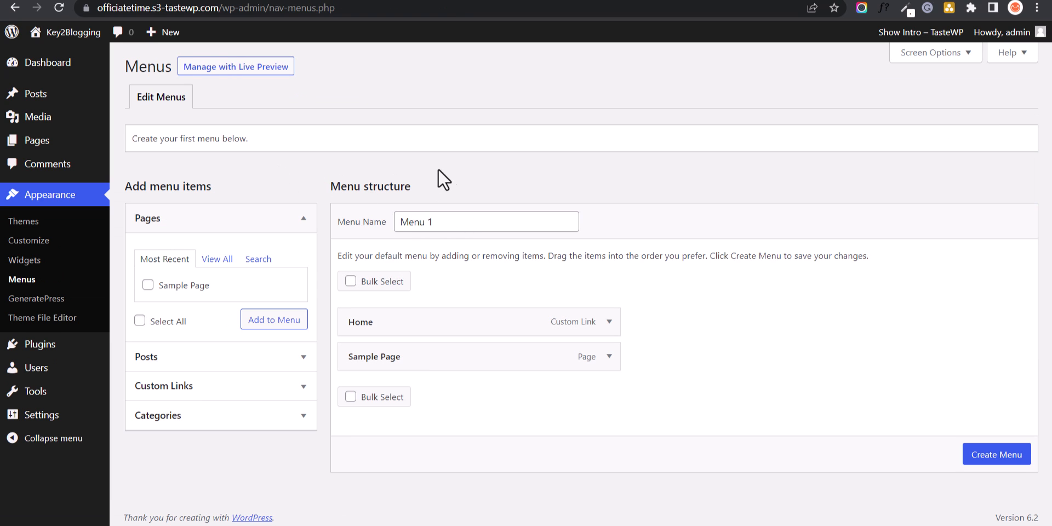
- Create a new menu, name it Header Menu and assign it to the Primary Menu display location
{"action": "left_click", "coordinate": [990, 456]}
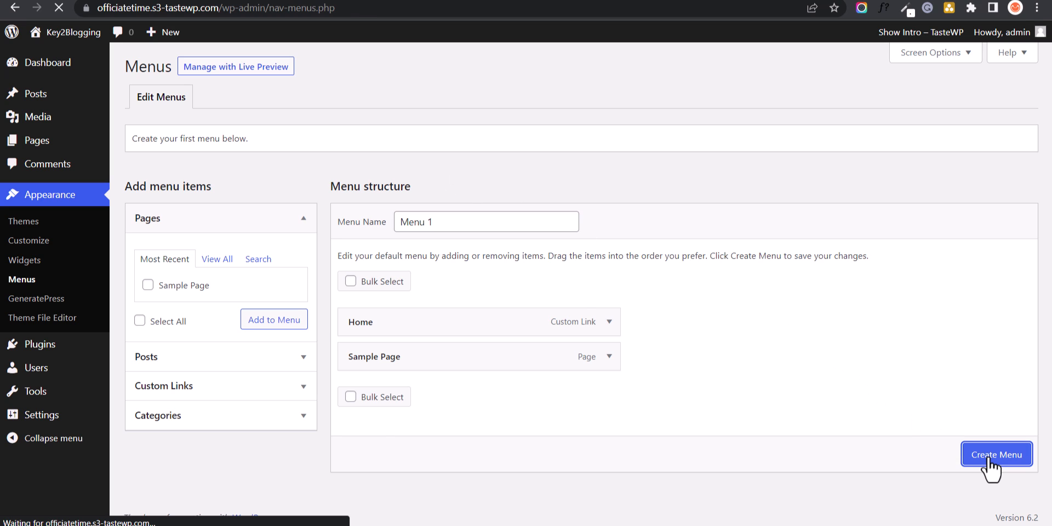
{"action": "scroll", "coordinate": [468, 208], "scroll_direction": "down", "scroll_amount": 1}
{"action": "scroll", "coordinate": [466, 183], "scroll_direction": "up", "scroll_amount": 1}
{"action": "triple_click", "coordinate": [444, 220]}
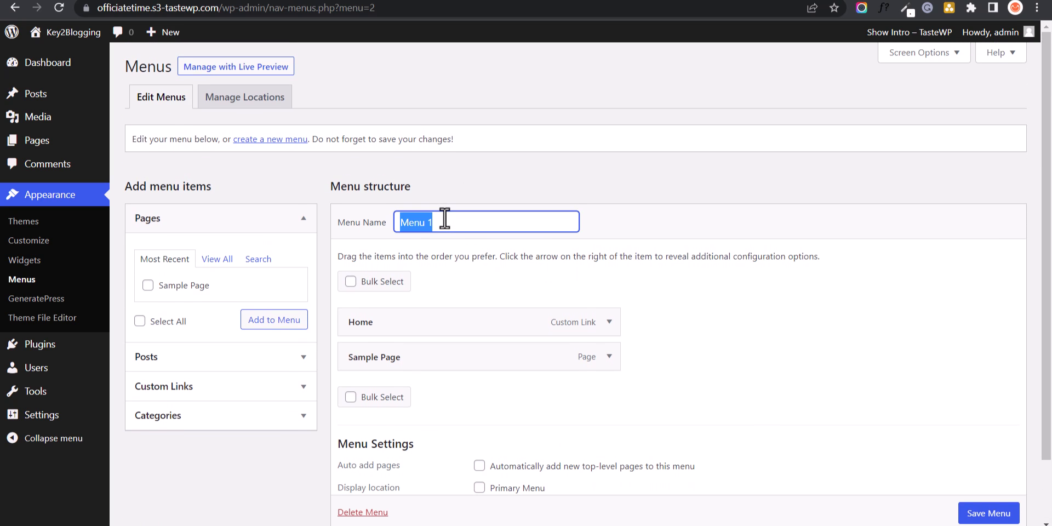
{"action": "type", "text": "Header M"}
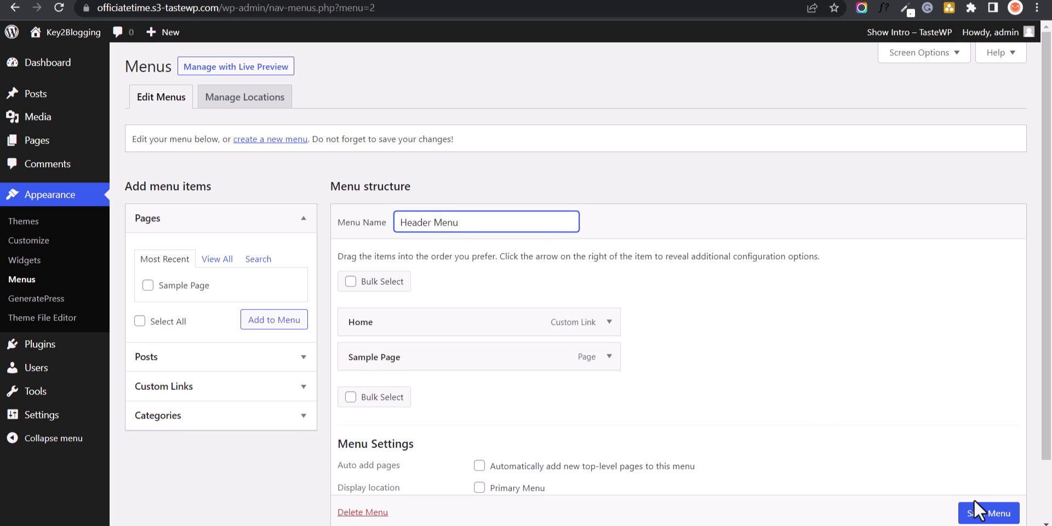
{"action": "scroll", "coordinate": [978, 506], "scroll_direction": "down", "scroll_amount": 2}
{"action": "left_click", "coordinate": [479, 417]}
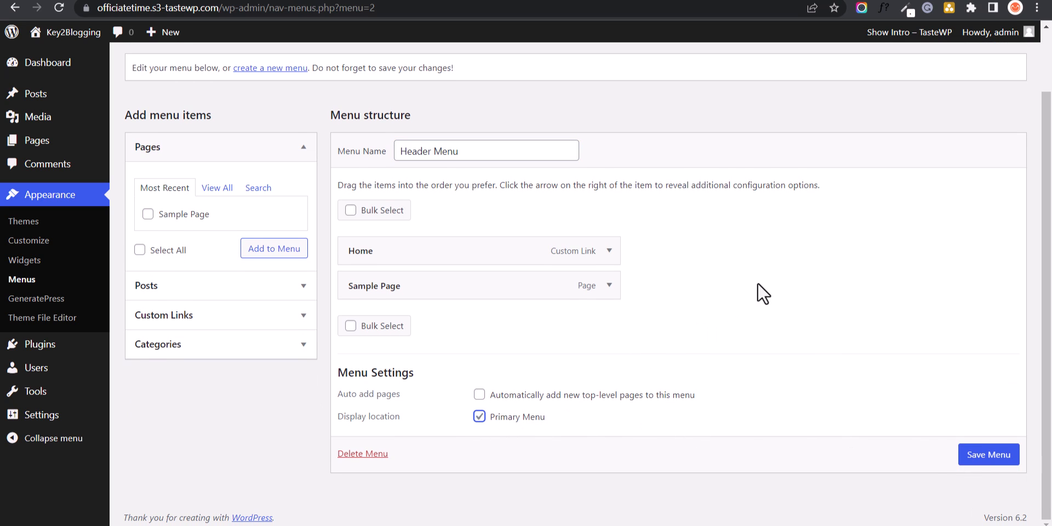
- Add a custom link with the text About Us and the URL # to the Header Menu
{"action": "left_click", "coordinate": [298, 319]}
{"action": "left_click", "coordinate": [242, 280]}
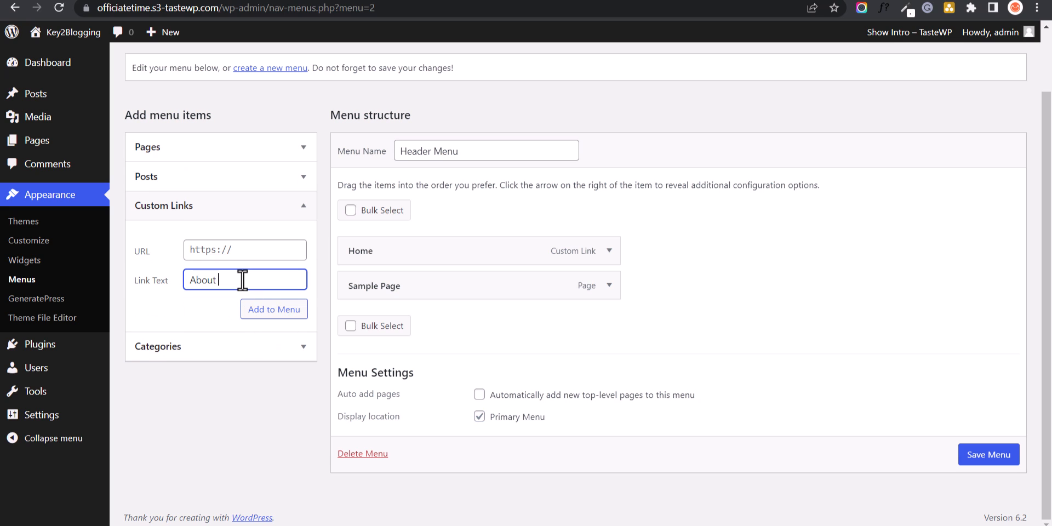
{"action": "left_click", "coordinate": [232, 248]}
{"action": "type", "text": "#"}
{"action": "left_click", "coordinate": [257, 313]}
- Add a custom link with the text Contact and the URL # to the menu
{"action": "left_click", "coordinate": [216, 277]}
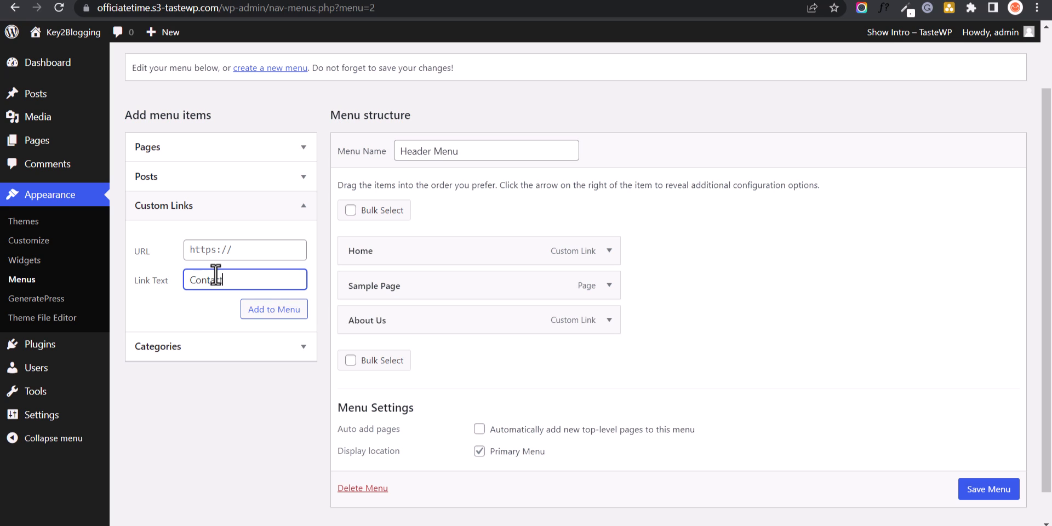
{"action": "left_click", "coordinate": [211, 249]}
{"action": "type", "text": "#"}
{"action": "left_click", "coordinate": [281, 311]}
- Add a custom link with the text Blog and the URL # to the menu
{"action": "left_click", "coordinate": [207, 284]}
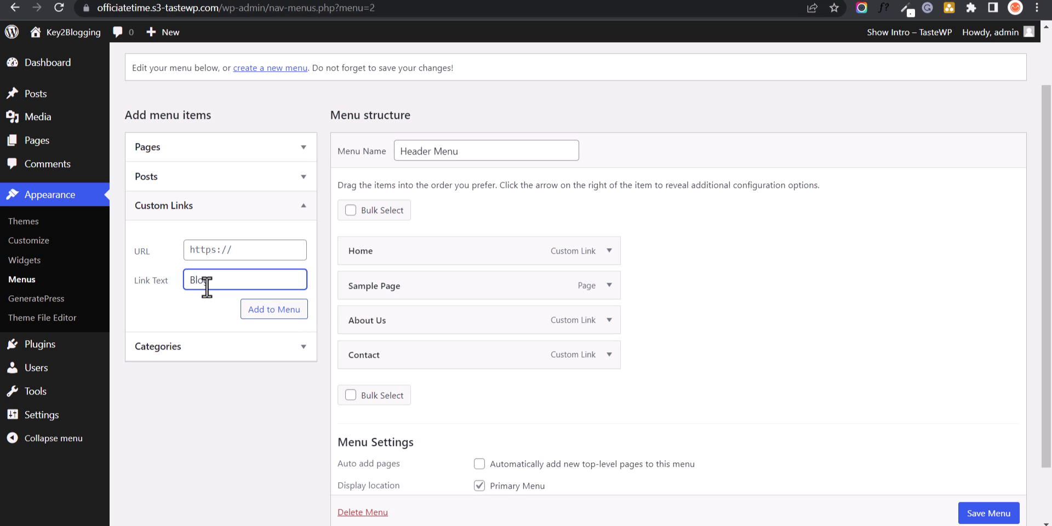
{"action": "left_click", "coordinate": [215, 251]}
{"action": "type", "text": "#"}
{"action": "left_click", "coordinate": [281, 315]}
- Add a custom link with the text Services and the URL # to the menu
{"action": "left_click", "coordinate": [231, 279]}
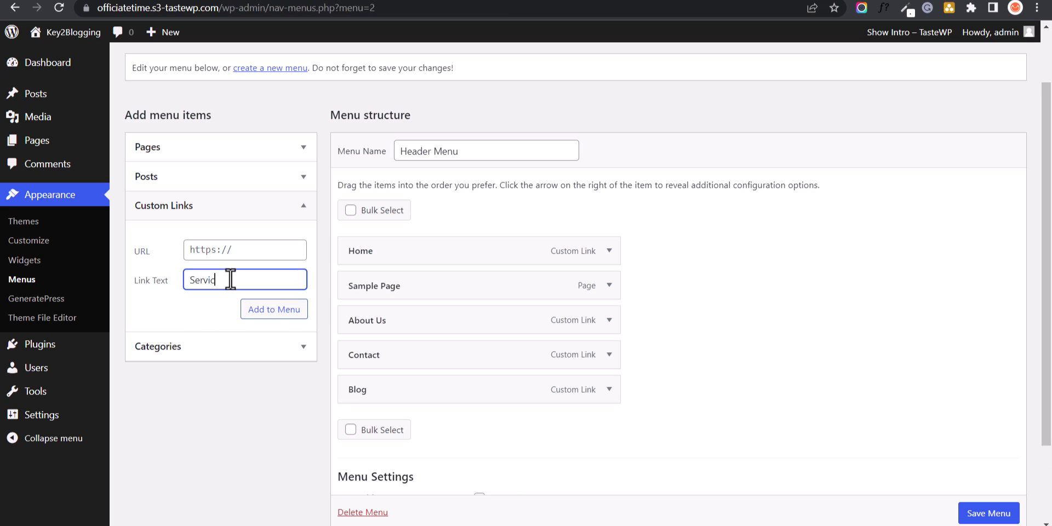
{"action": "left_click", "coordinate": [240, 253]}
{"action": "type", "text": "#"}
{"action": "left_click", "coordinate": [282, 311]}
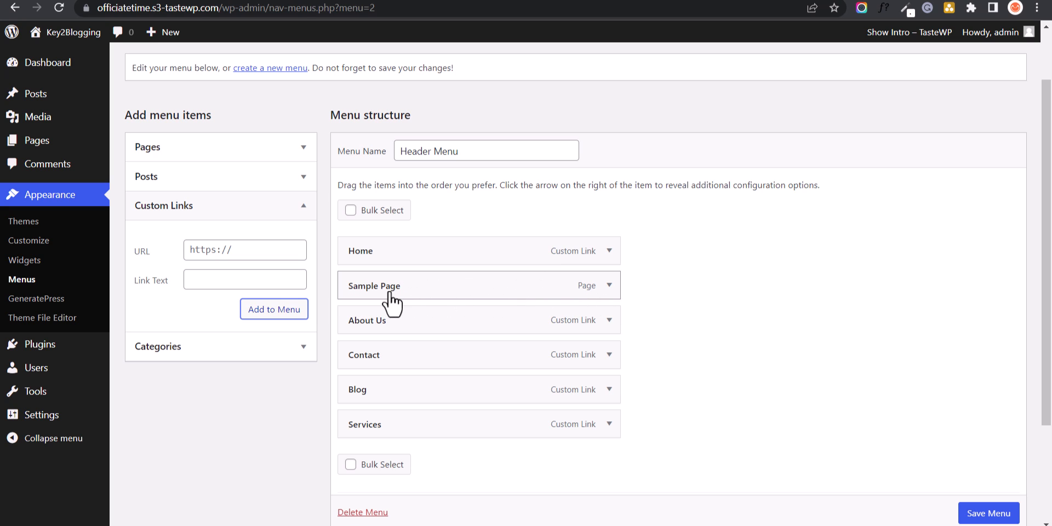
- Remove the Sample Page item from the menu structure
{"action": "left_click", "coordinate": [609, 284]}
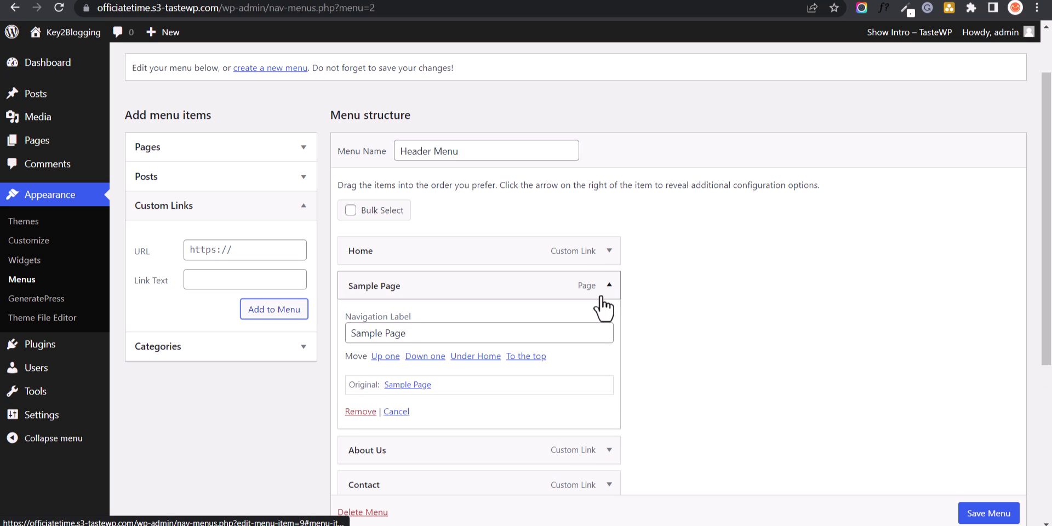
{"action": "left_click", "coordinate": [352, 414]}
{"action": "scroll", "coordinate": [642, 351], "scroll_direction": "down", "scroll_amount": 2}
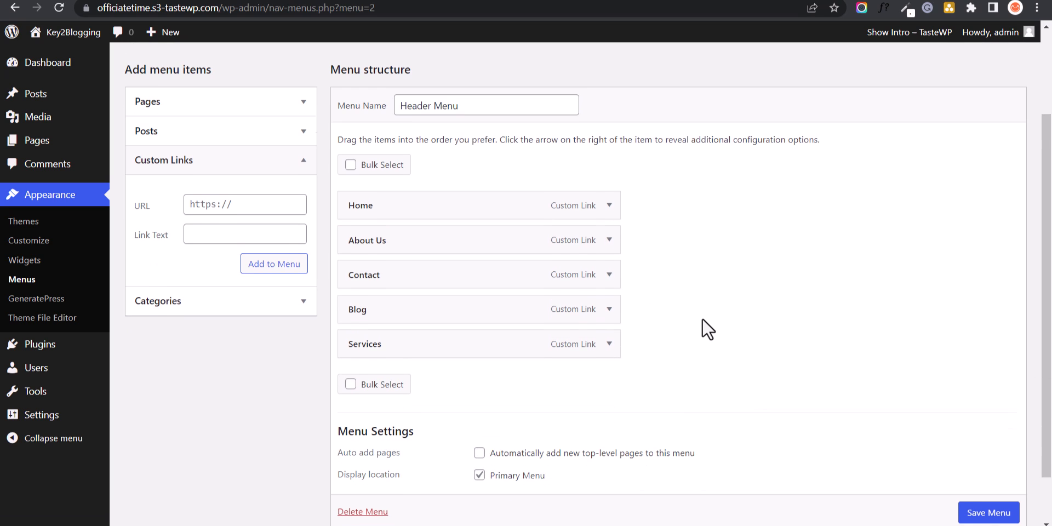
- Reorder the menu so that Blog comes directly after Home and Services directly after Blog
{"action": "left_click_drag", "start_coordinate": [531, 289], "coordinate": [521, 220]}
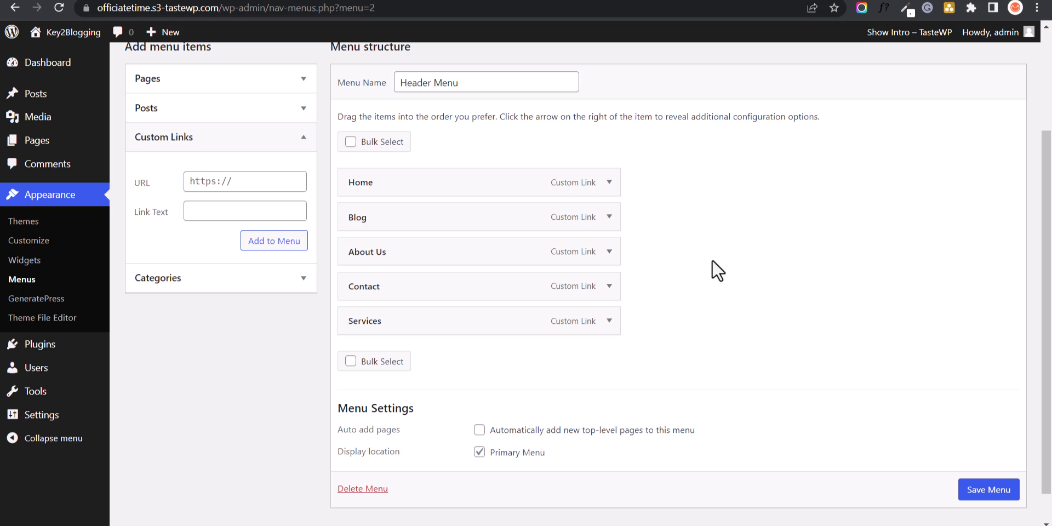
{"action": "left_click_drag", "start_coordinate": [438, 326], "coordinate": [435, 265]}
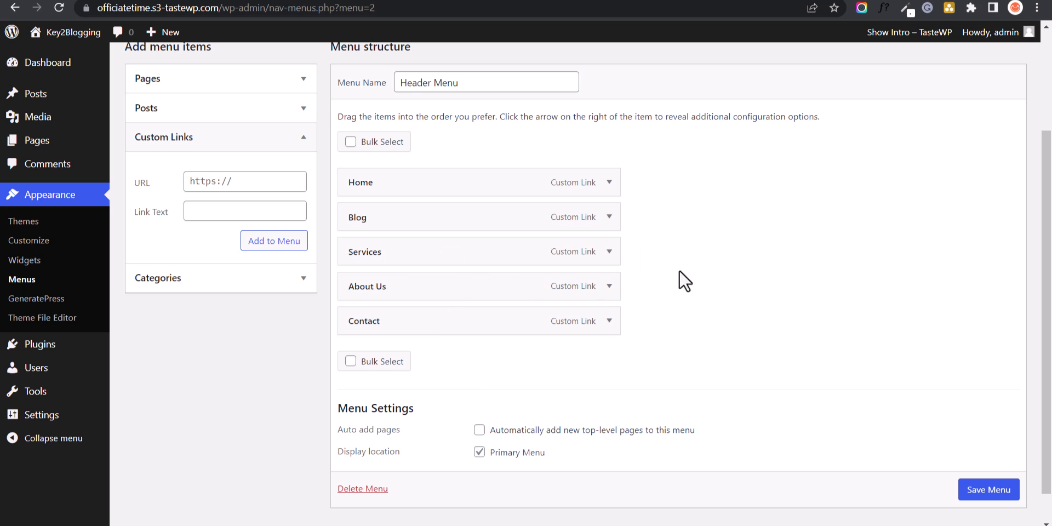
{"action": "scroll", "coordinate": [701, 287], "scroll_direction": "up", "scroll_amount": 1}
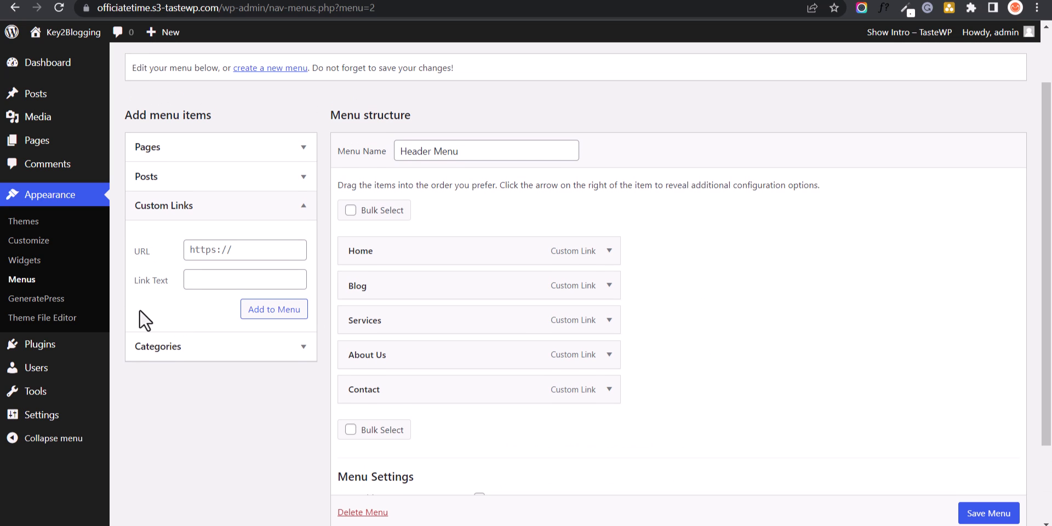
- Add a custom link with the text Blogger and the URL # to the menu
{"action": "left_click", "coordinate": [215, 282]}
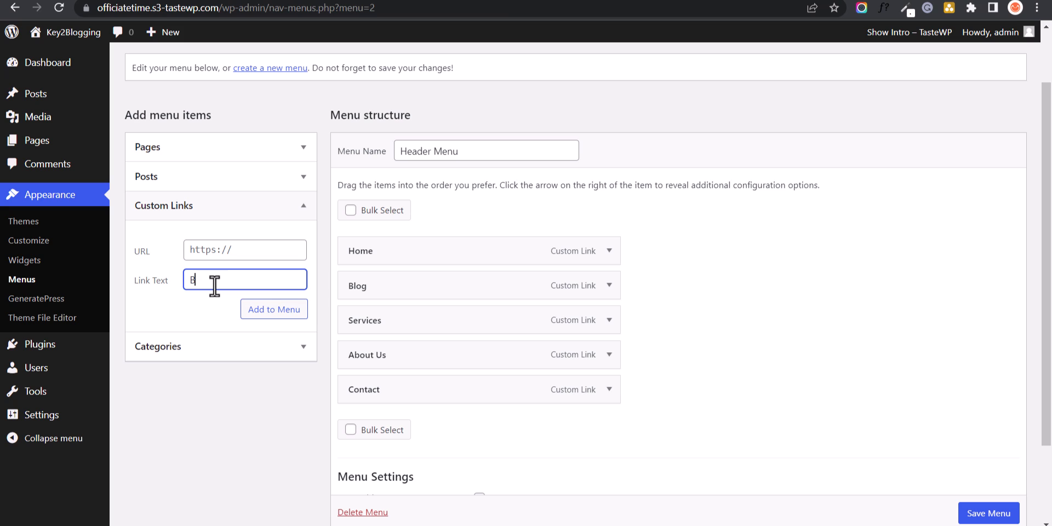
{"action": "left_click", "coordinate": [232, 255]}
{"action": "type", "text": "#"}
{"action": "left_click", "coordinate": [278, 294]}
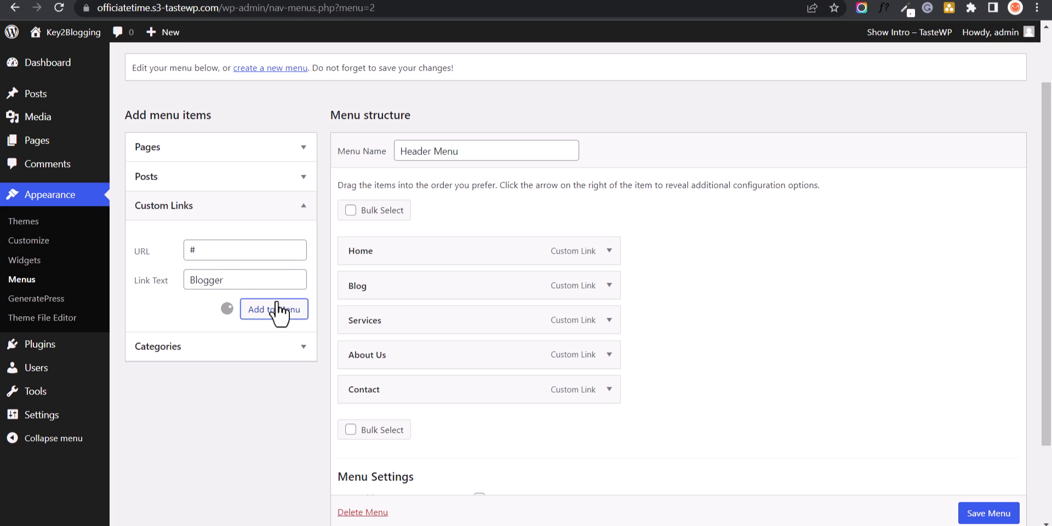
- Add a custom link with the text WordPress and the URL # to the menu
{"action": "left_click", "coordinate": [219, 281]}
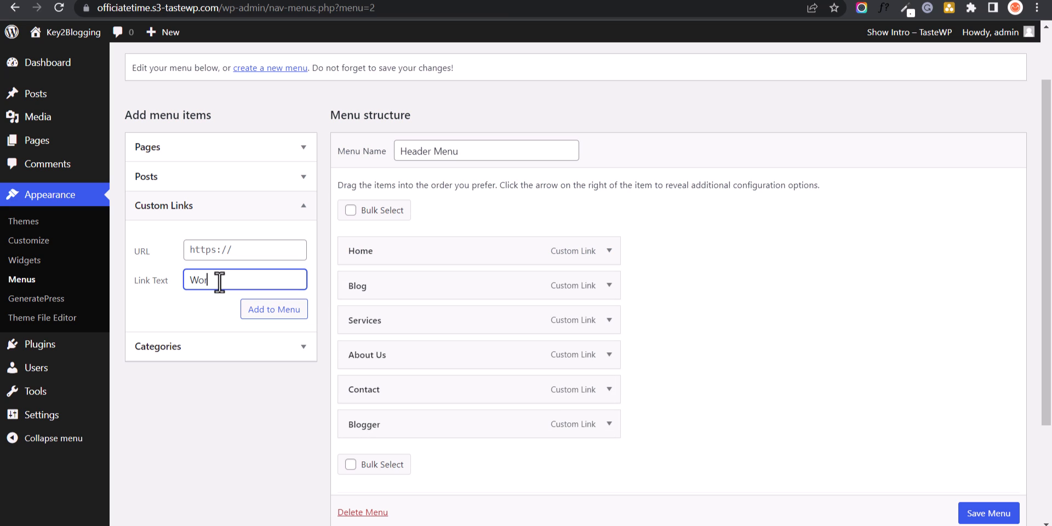
{"action": "type", "text": "WordPress"}
{"action": "left_click", "coordinate": [230, 245]}
{"action": "type", "text": "#"}
{"action": "left_click", "coordinate": [275, 310]}
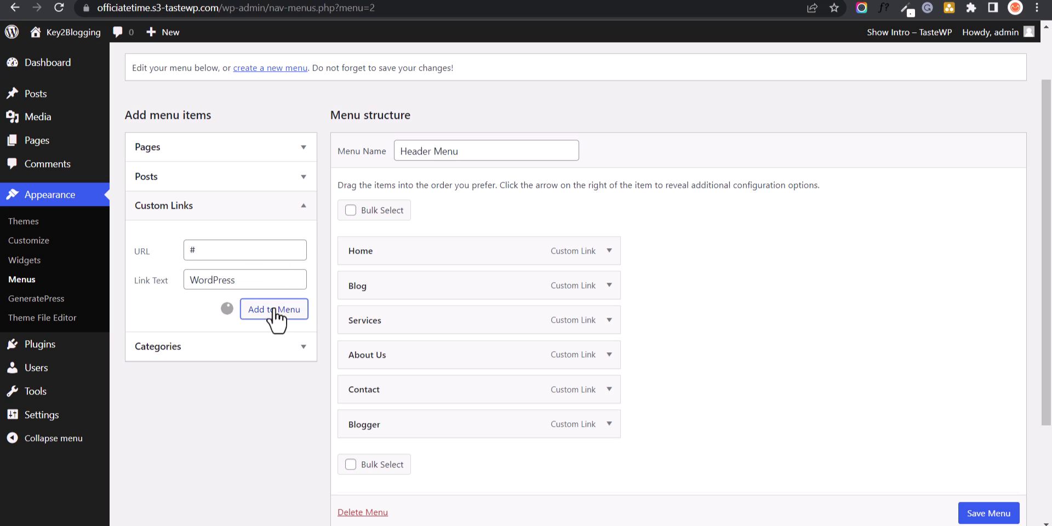
- Nest the Blogger and WordPress items as sub items under Blog, with Blogger first
{"action": "left_click_drag", "start_coordinate": [397, 428], "coordinate": [428, 341]}
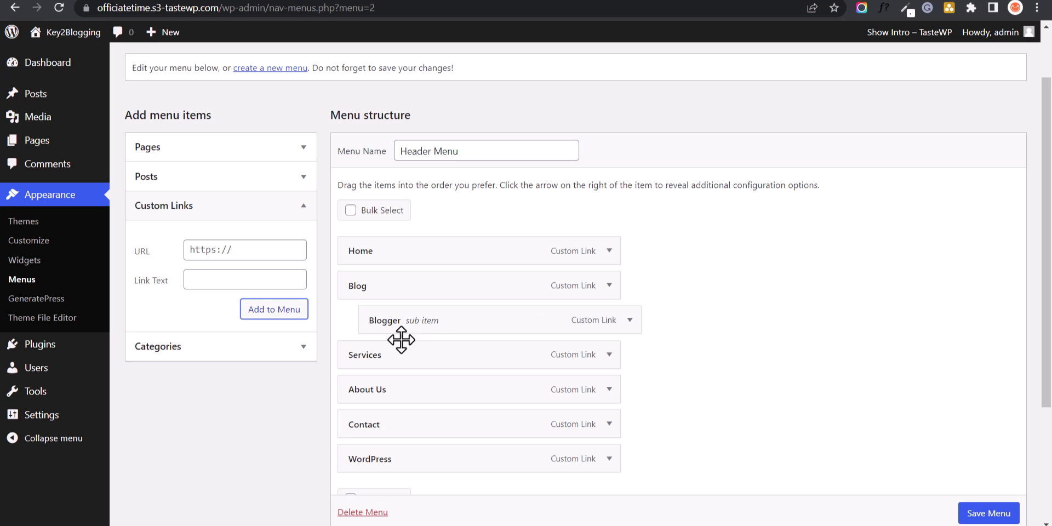
{"action": "scroll", "coordinate": [431, 394], "scroll_direction": "down", "scroll_amount": 1}
{"action": "left_click_drag", "start_coordinate": [386, 399], "coordinate": [409, 290]}
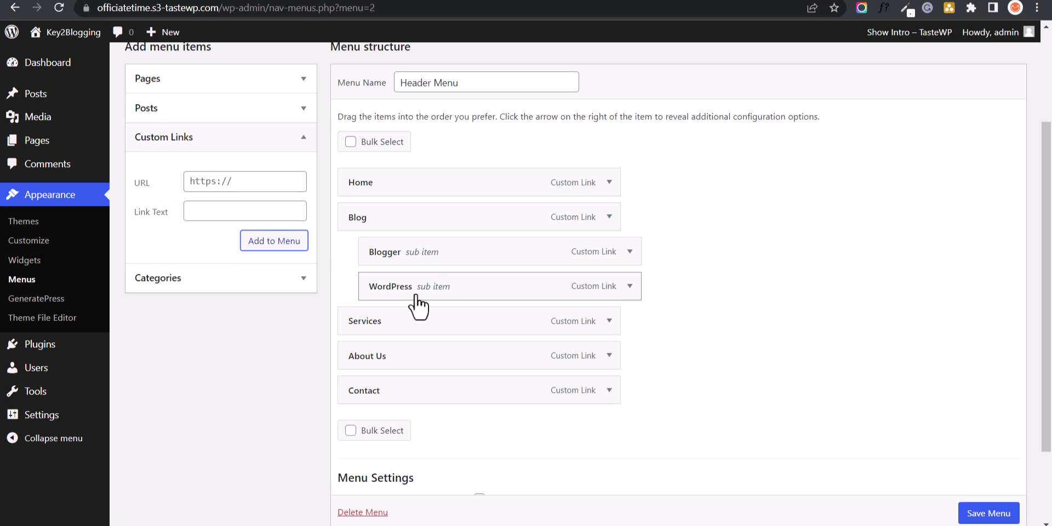
- Try nesting the WordPress item one level deeper under Blogger, and return it to the level directly under Blog
{"action": "left_click_drag", "start_coordinate": [413, 298], "coordinate": [470, 298]}
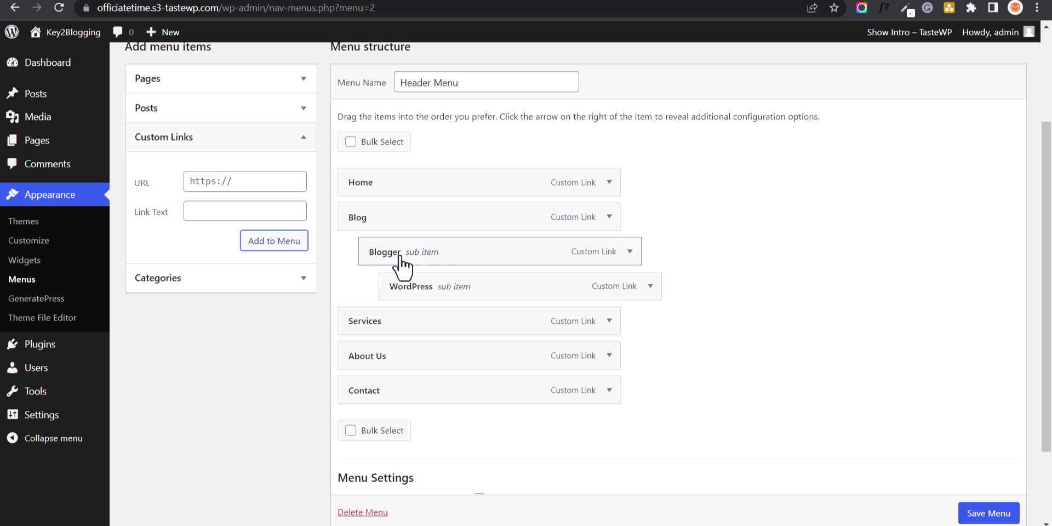
{"action": "left_click_drag", "start_coordinate": [418, 293], "coordinate": [400, 298]}
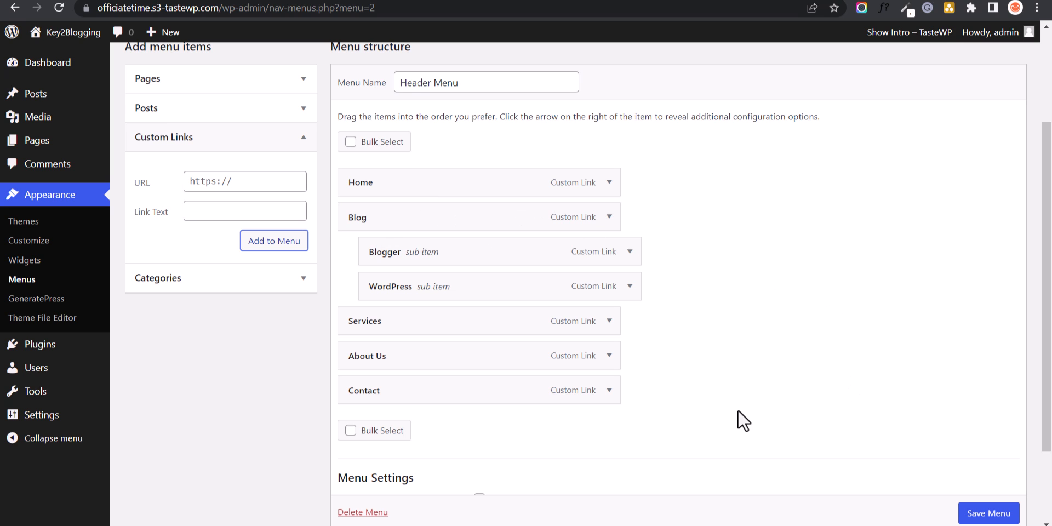
- Check the Header Menu's structure and settings, and save the menu
{"action": "scroll", "coordinate": [751, 351], "scroll_direction": "down", "scroll_amount": 2}
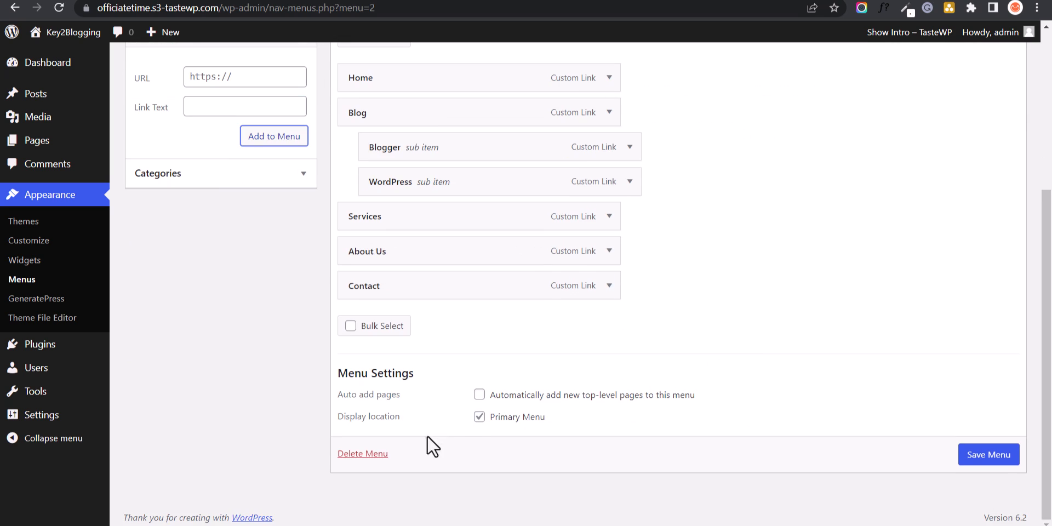
{"action": "scroll", "coordinate": [935, 408], "scroll_direction": "up", "scroll_amount": 2}
{"action": "scroll", "coordinate": [935, 409], "scroll_direction": "down", "scroll_amount": 2}
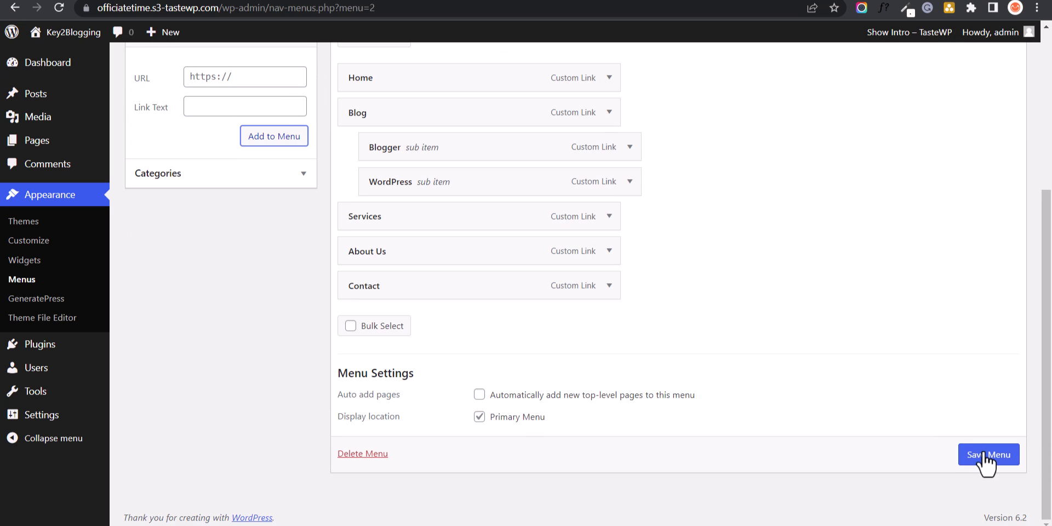
{"action": "left_click", "coordinate": [989, 455]}
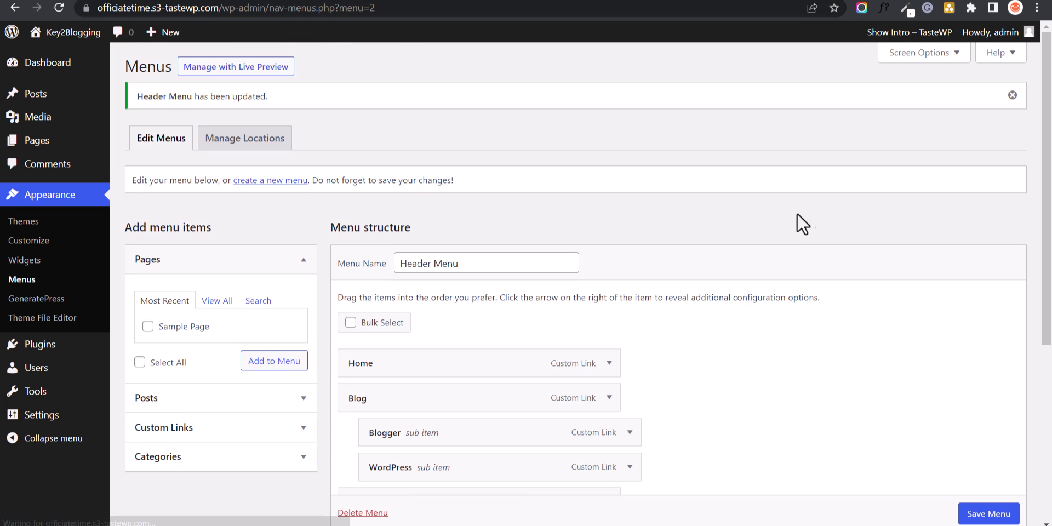
- Open the theme customizer's Header layout settings
{"action": "left_click", "coordinate": [46, 244]}
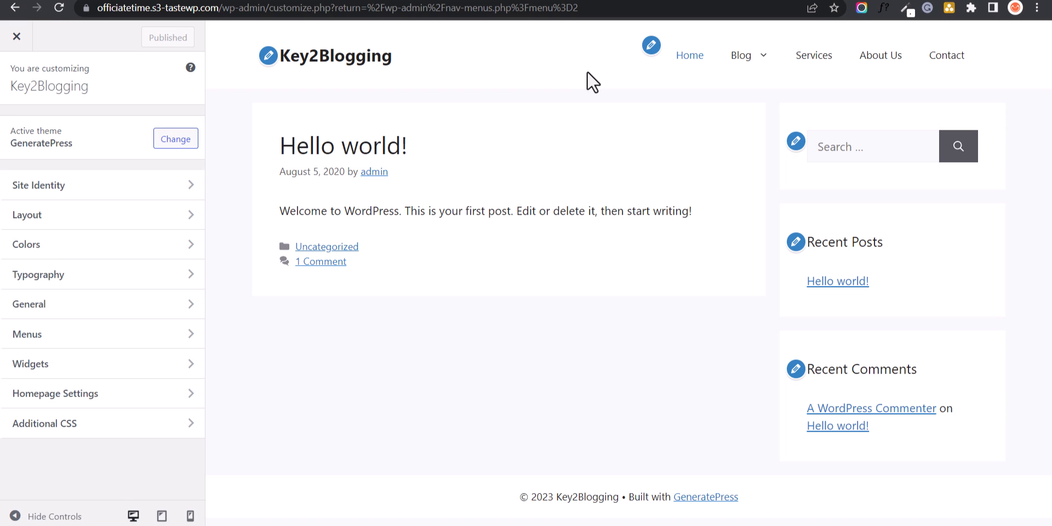
{"action": "mouse_move", "coordinate": [745, 61]}
{"action": "left_click", "coordinate": [112, 216]}
{"action": "left_click", "coordinate": [139, 157]}
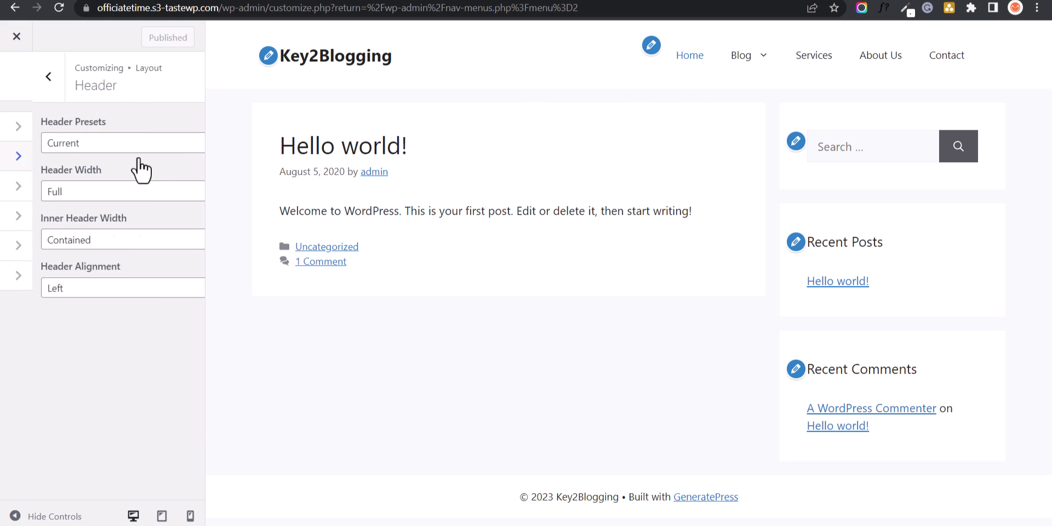
- Try the header presets Default, Classic, Navigation Before and Navigation After, and return the preset to Current
{"action": "left_click", "coordinate": [140, 147]}
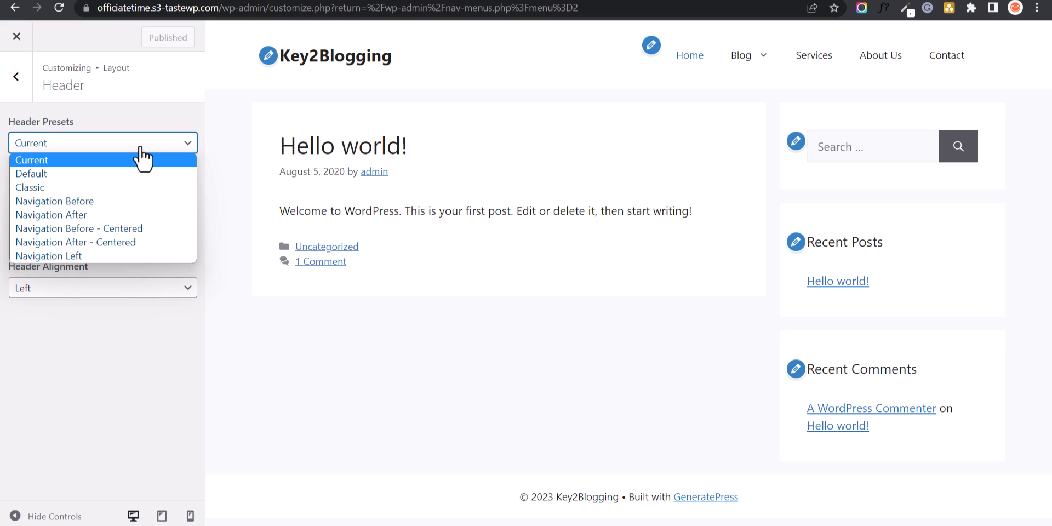
{"action": "left_click", "coordinate": [96, 173]}
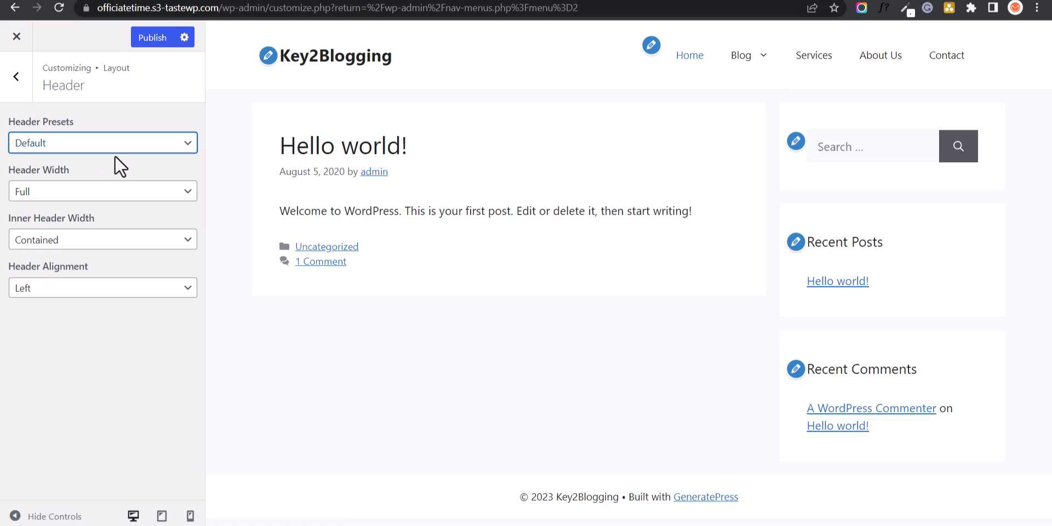
{"action": "left_click", "coordinate": [113, 150]}
{"action": "left_click", "coordinate": [86, 185]}
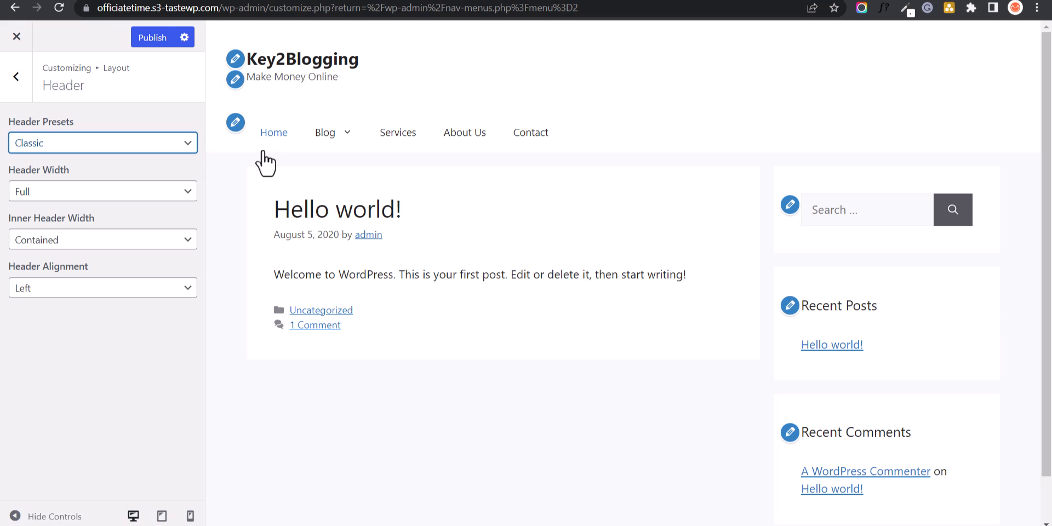
{"action": "left_click", "coordinate": [94, 146]}
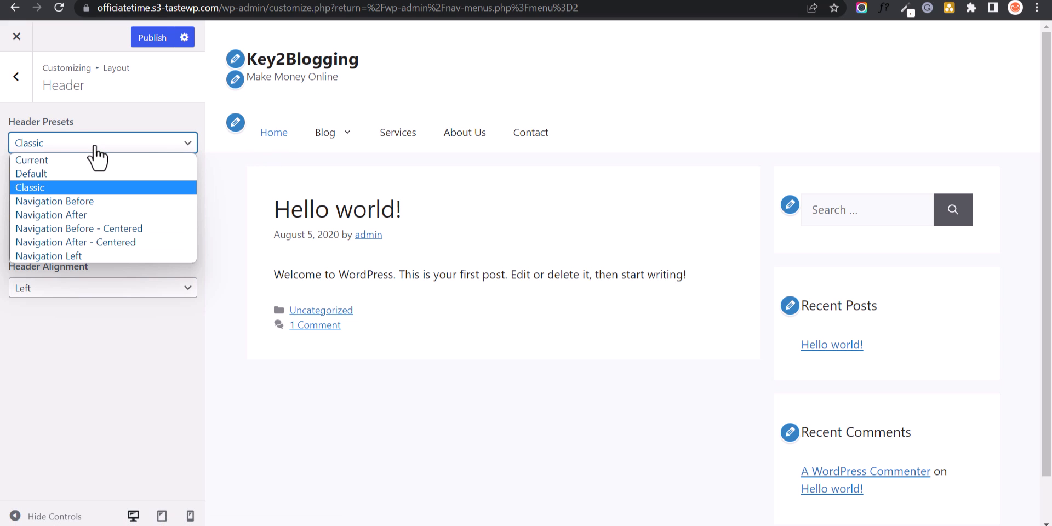
{"action": "left_click", "coordinate": [70, 204]}
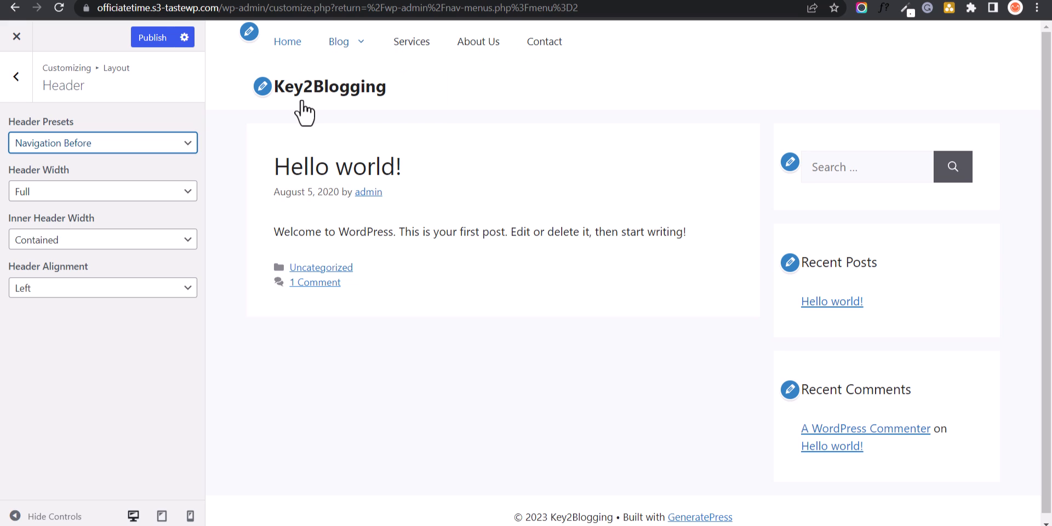
{"action": "left_click", "coordinate": [101, 143]}
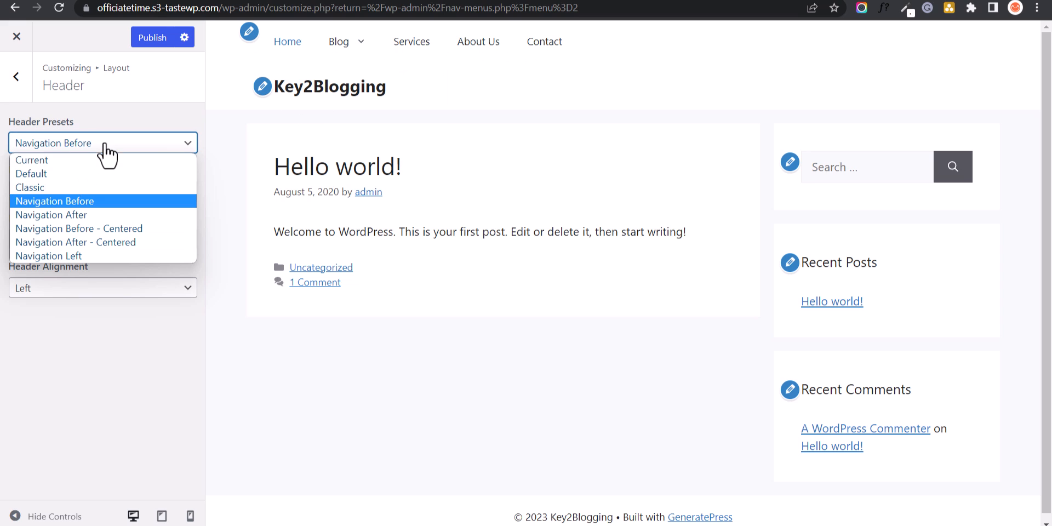
{"action": "left_click", "coordinate": [79, 213]}
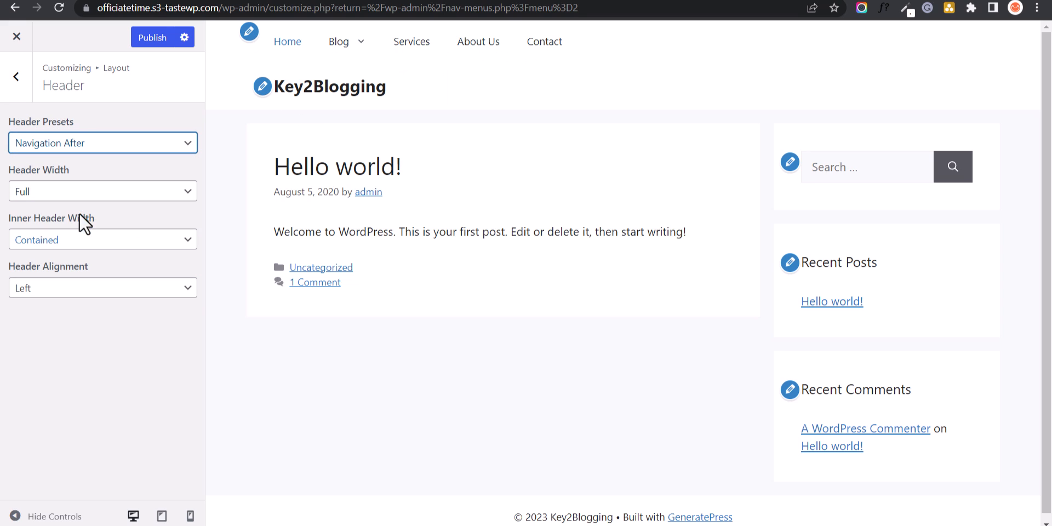
{"action": "left_click", "coordinate": [97, 145]}
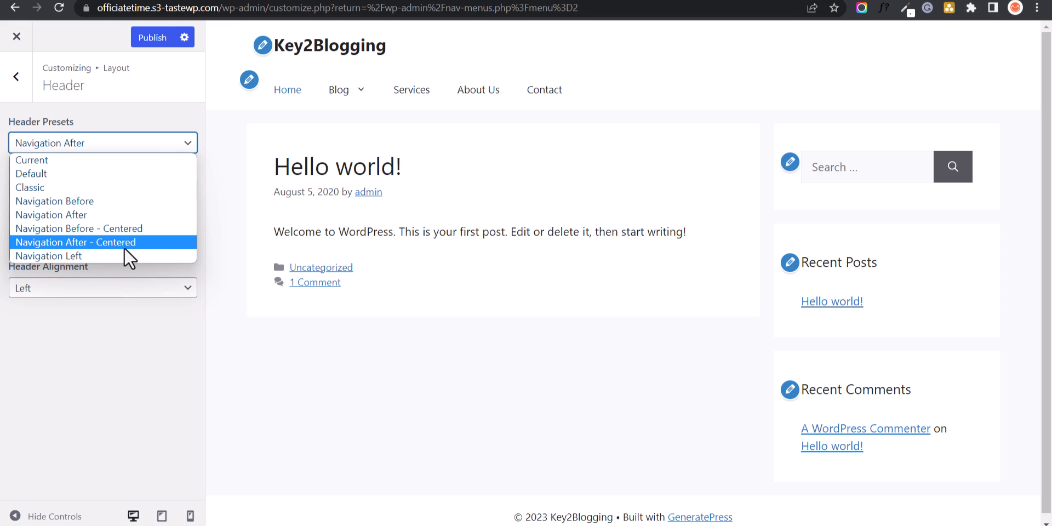
{"action": "left_click", "coordinate": [98, 161]}
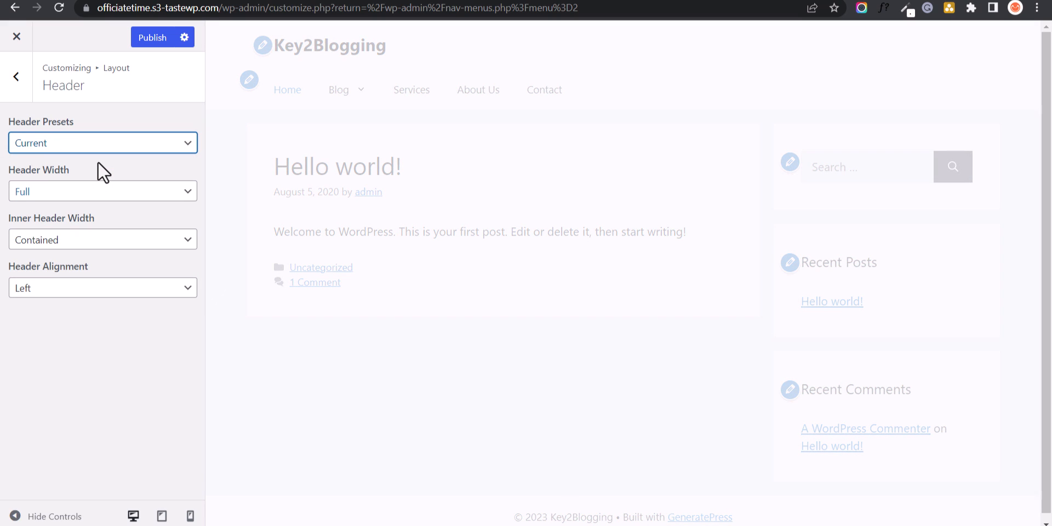
- Try the Contained header width and set it back to Full, previewing each width without the customizer controls
{"action": "left_click", "coordinate": [103, 192]}
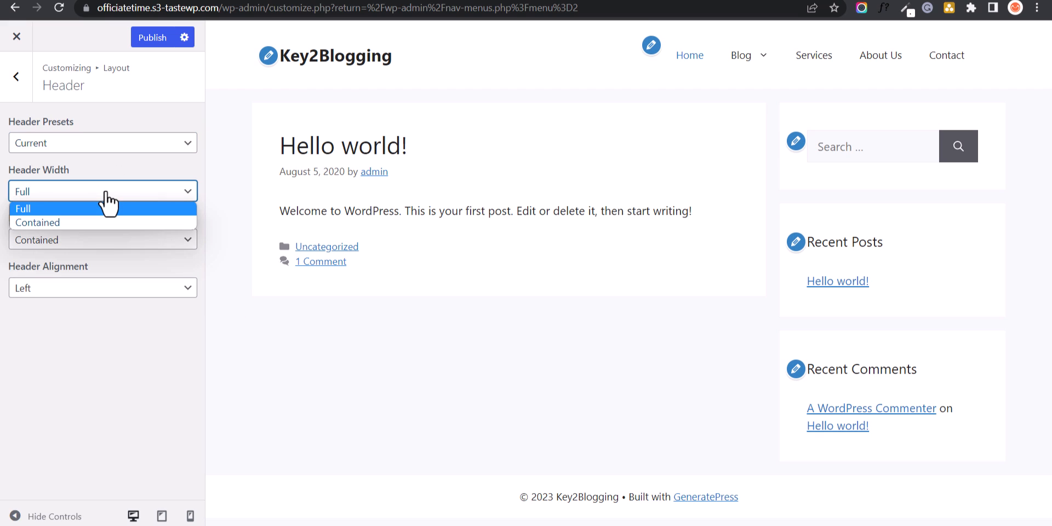
{"action": "left_click", "coordinate": [71, 221]}
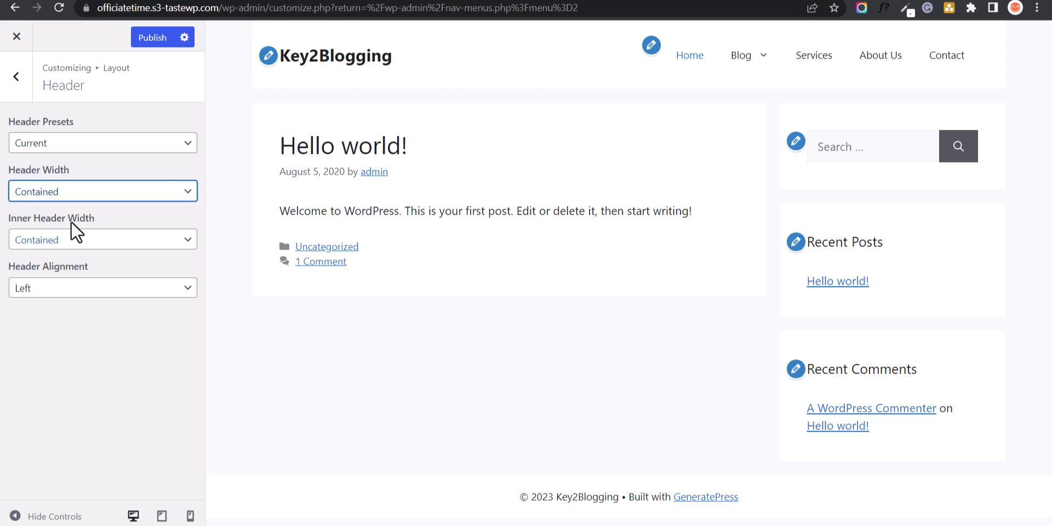
{"action": "left_click", "coordinate": [19, 516]}
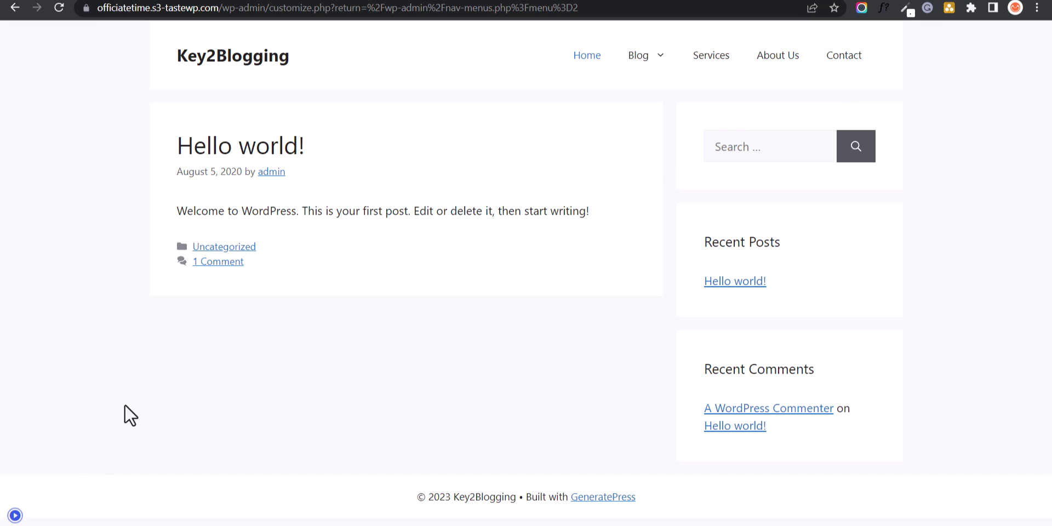
{"action": "left_click", "coordinate": [17, 516]}
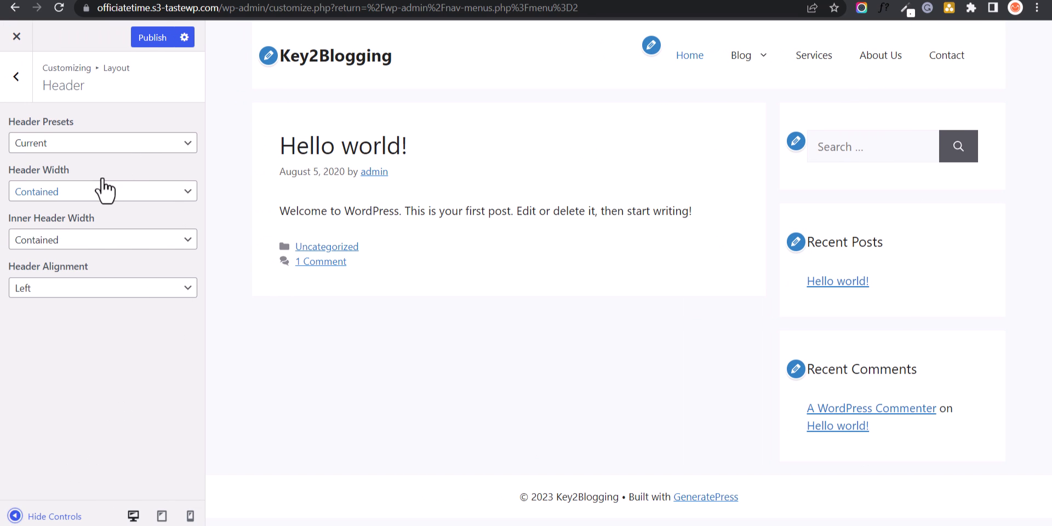
{"action": "left_click", "coordinate": [104, 193]}
{"action": "left_click", "coordinate": [70, 207]}
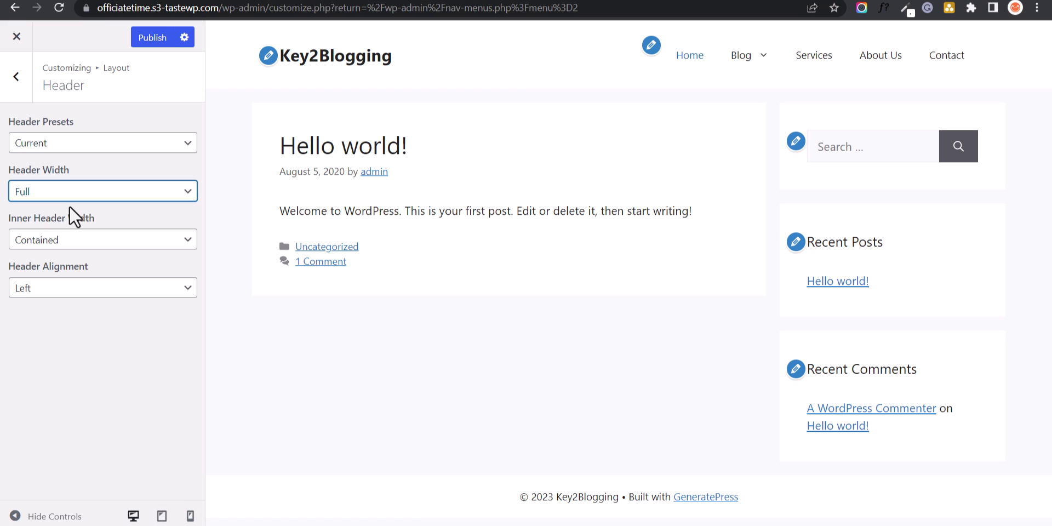
{"action": "left_click", "coordinate": [16, 514]}
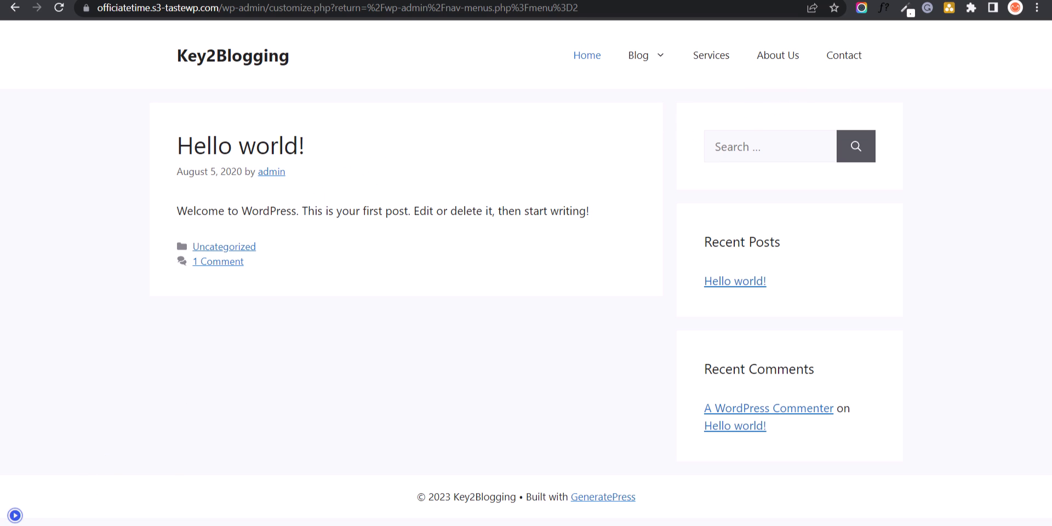
{"action": "left_click", "coordinate": [15, 516]}
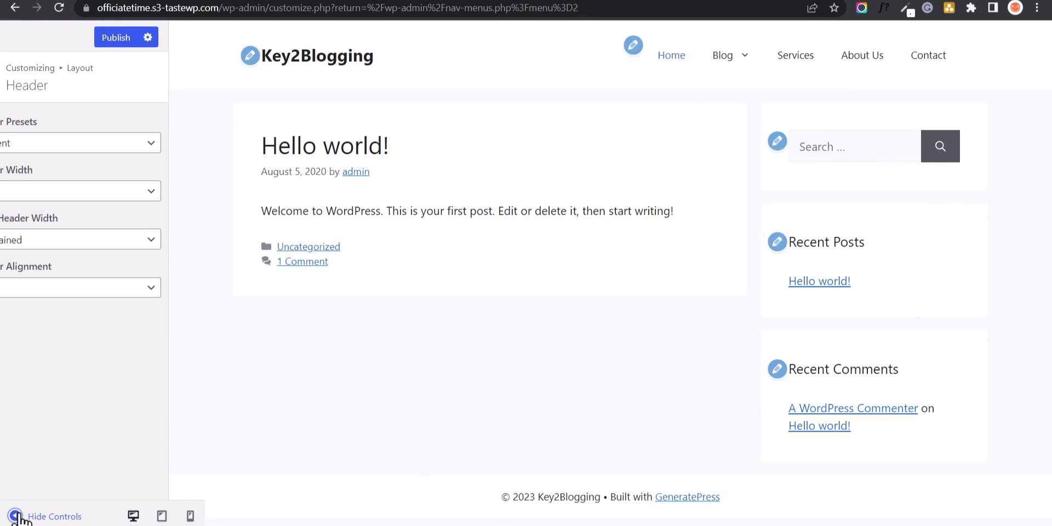
- Try the Full inner header width and set it back to Contained, previewing each on the whole page
{"action": "left_click", "coordinate": [117, 243]}
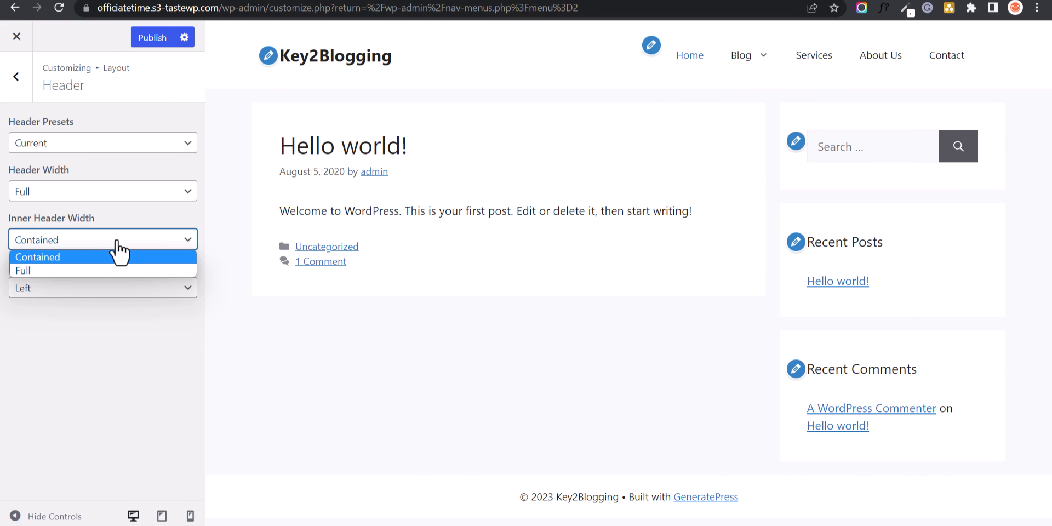
{"action": "left_click", "coordinate": [74, 271]}
{"action": "left_click", "coordinate": [19, 518]}
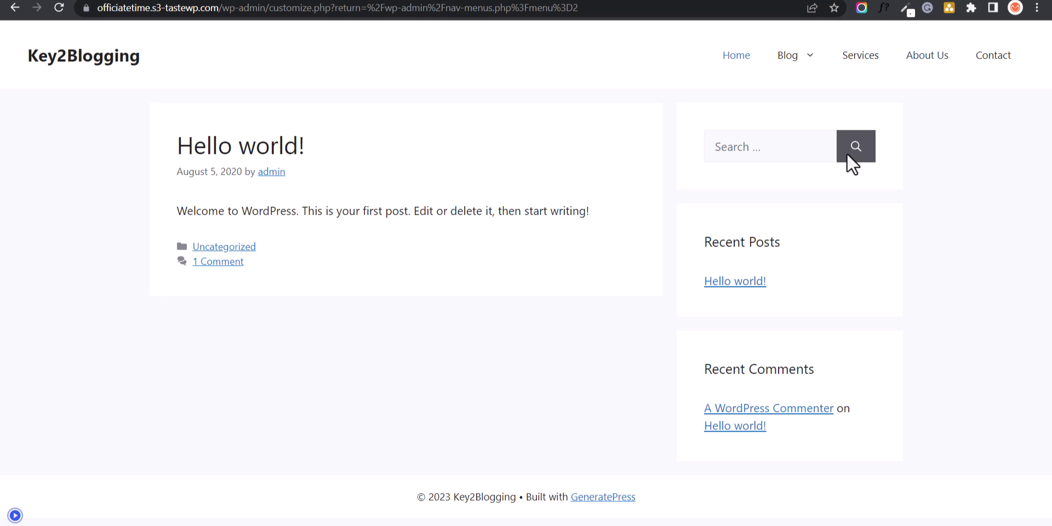
{"action": "left_click", "coordinate": [15, 515]}
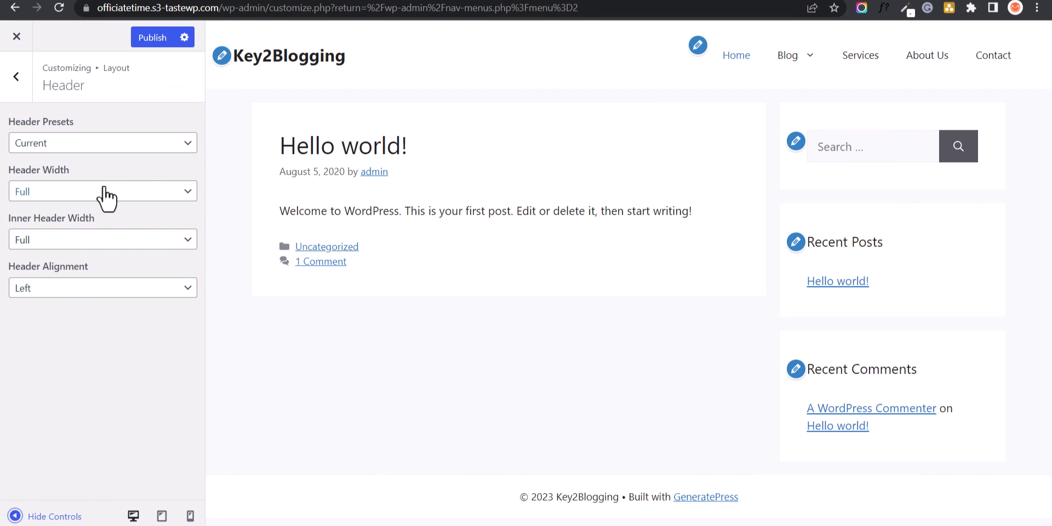
{"action": "left_click", "coordinate": [85, 240]}
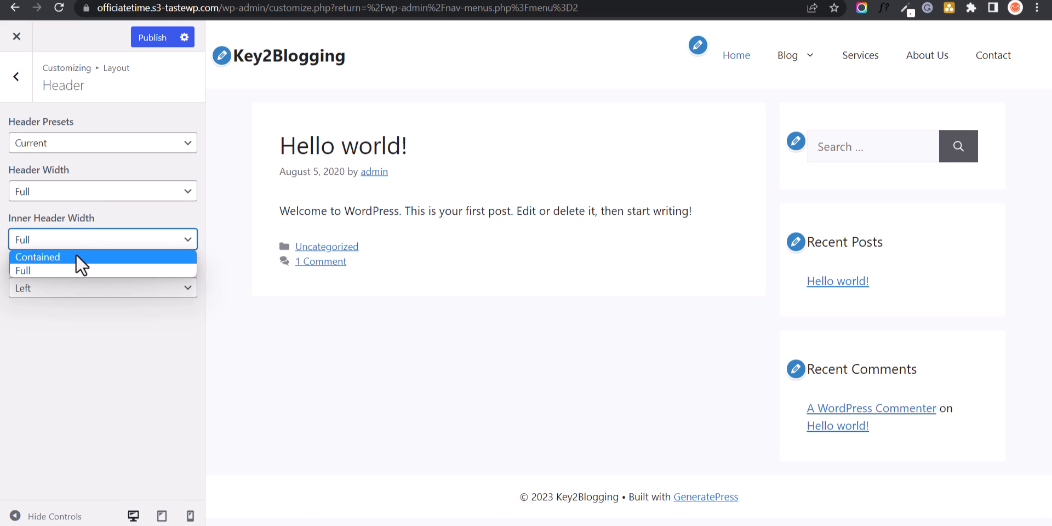
{"action": "left_click", "coordinate": [75, 255]}
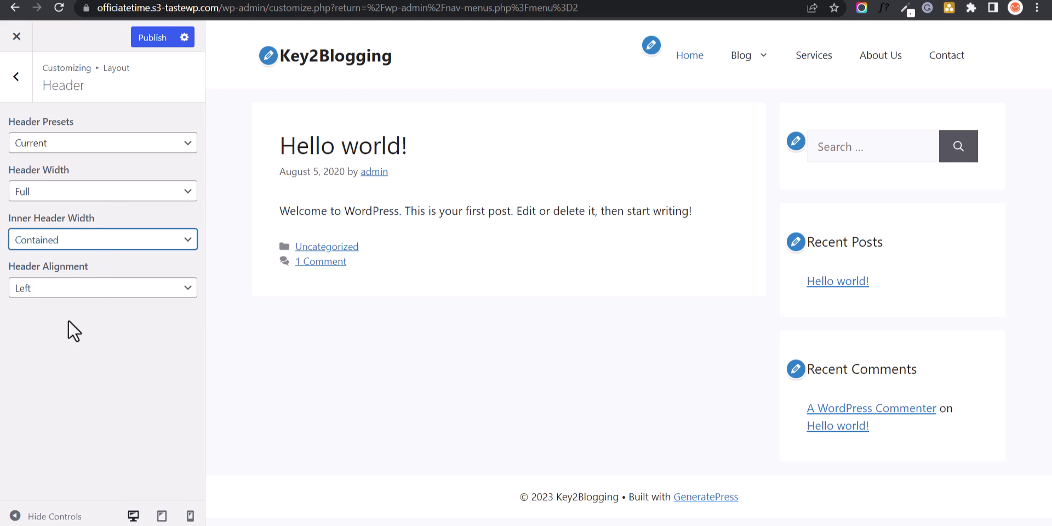
{"action": "left_click", "coordinate": [14, 517]}
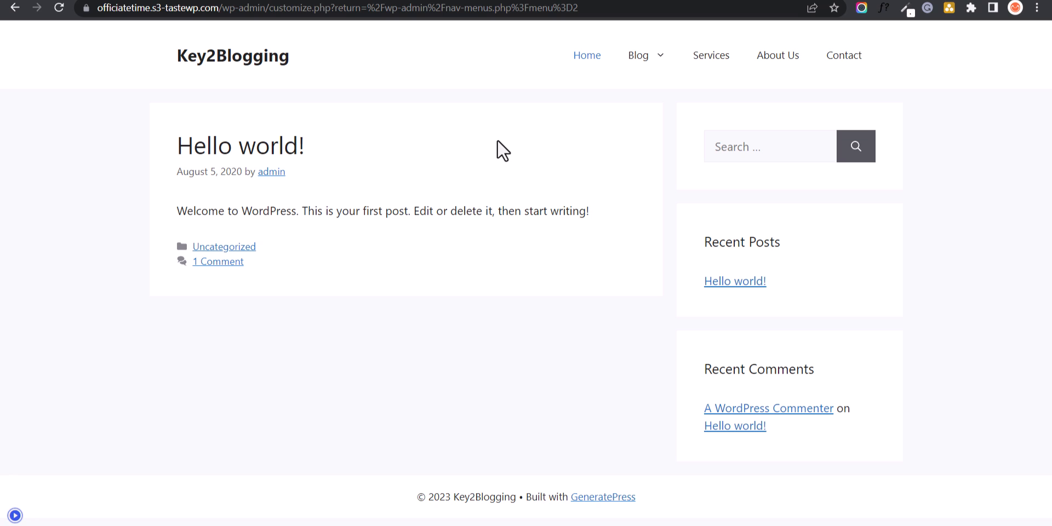
{"action": "left_click", "coordinate": [15, 515]}
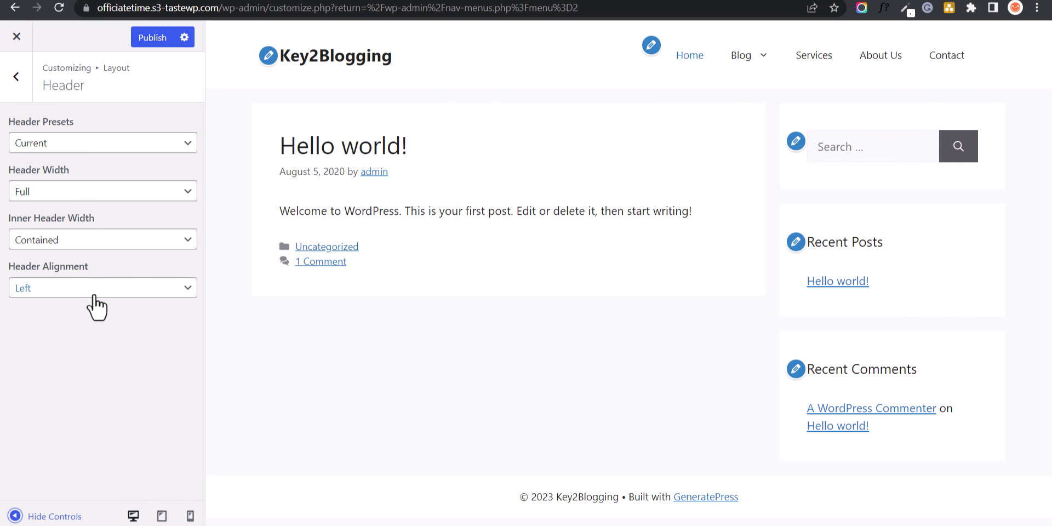
- Try the Center header alignment and set it back to Left
{"action": "left_click", "coordinate": [94, 296]}
{"action": "left_click", "coordinate": [77, 317]}
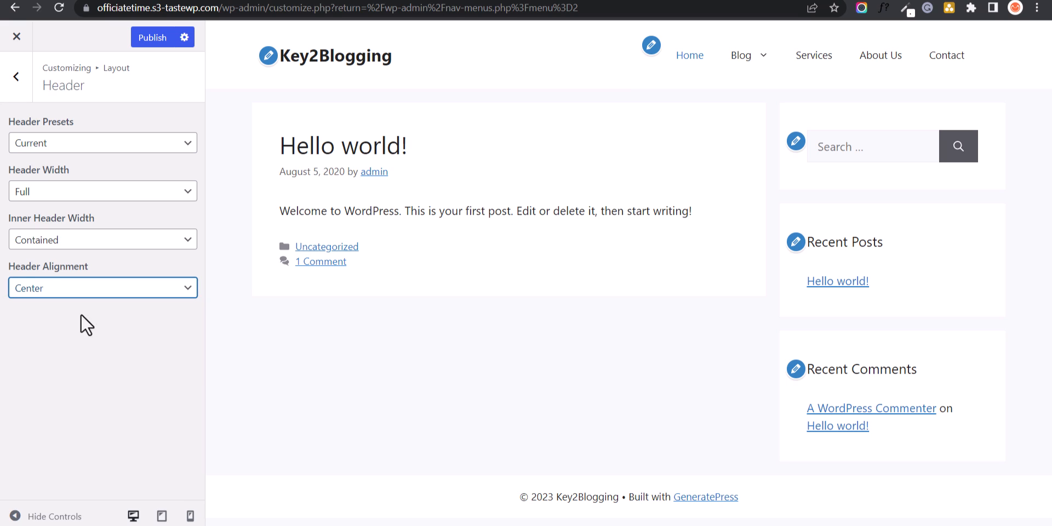
{"action": "left_click", "coordinate": [58, 290]}
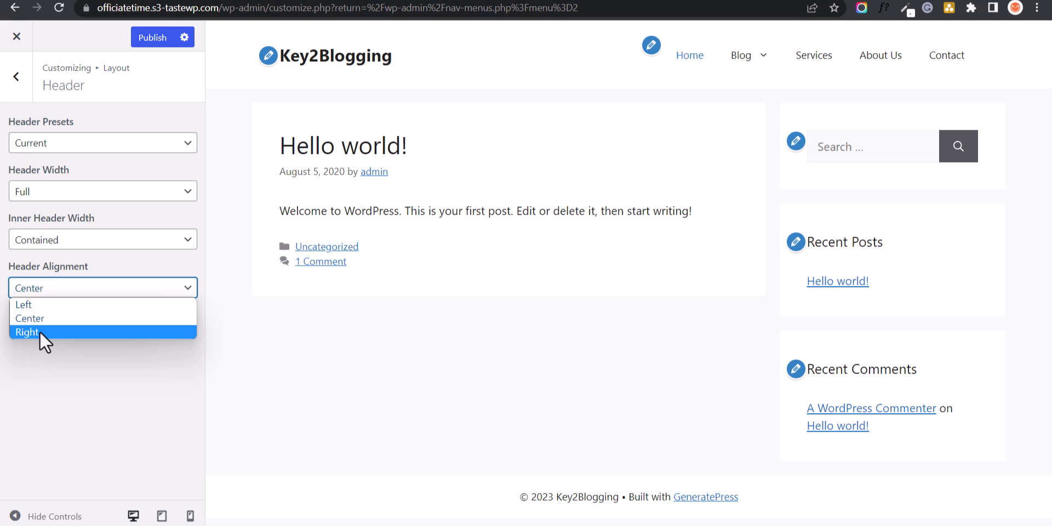
{"action": "left_click", "coordinate": [51, 308]}
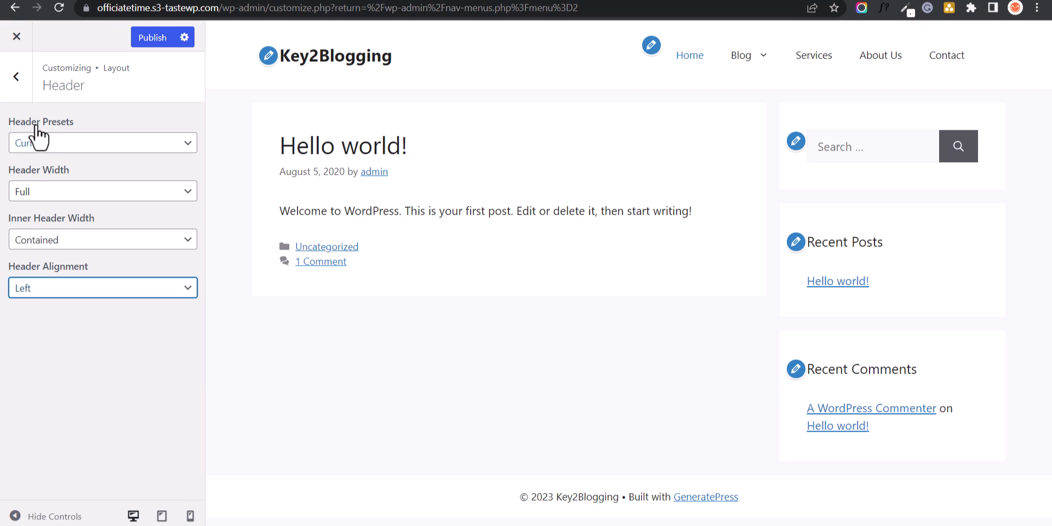
- Open the Primary Navigation layout settings and publish the pending customizer changes
{"action": "left_click", "coordinate": [15, 88]}
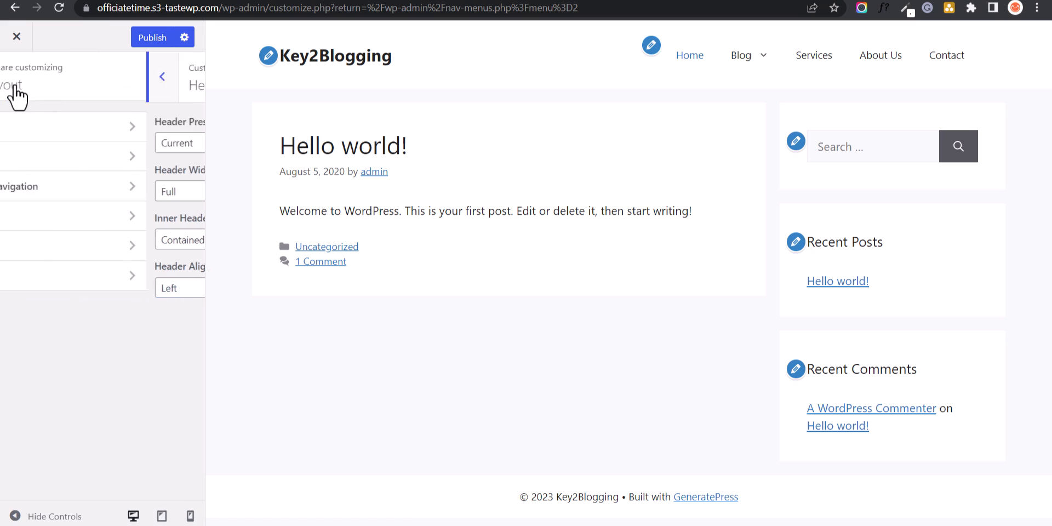
{"action": "left_click", "coordinate": [60, 189]}
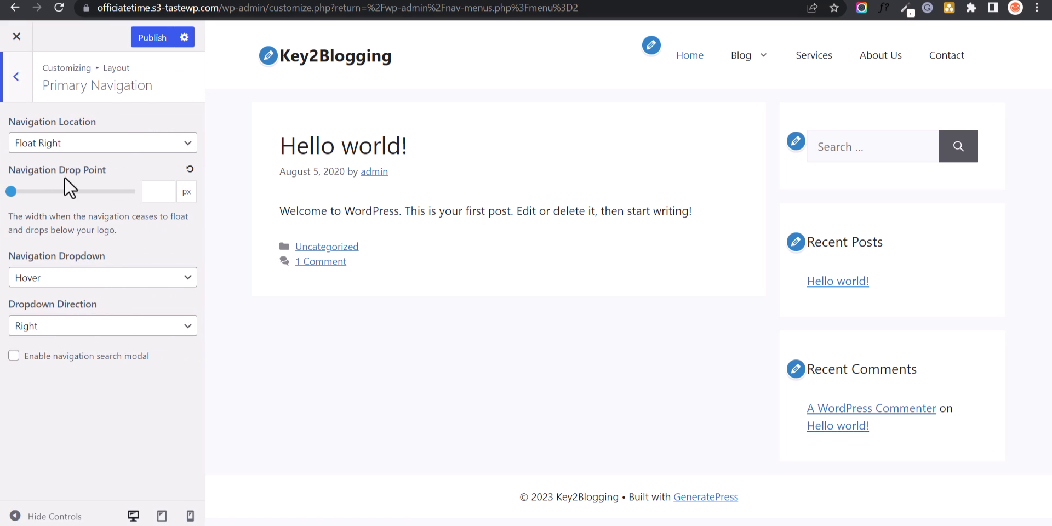
{"action": "left_click", "coordinate": [173, 36]}
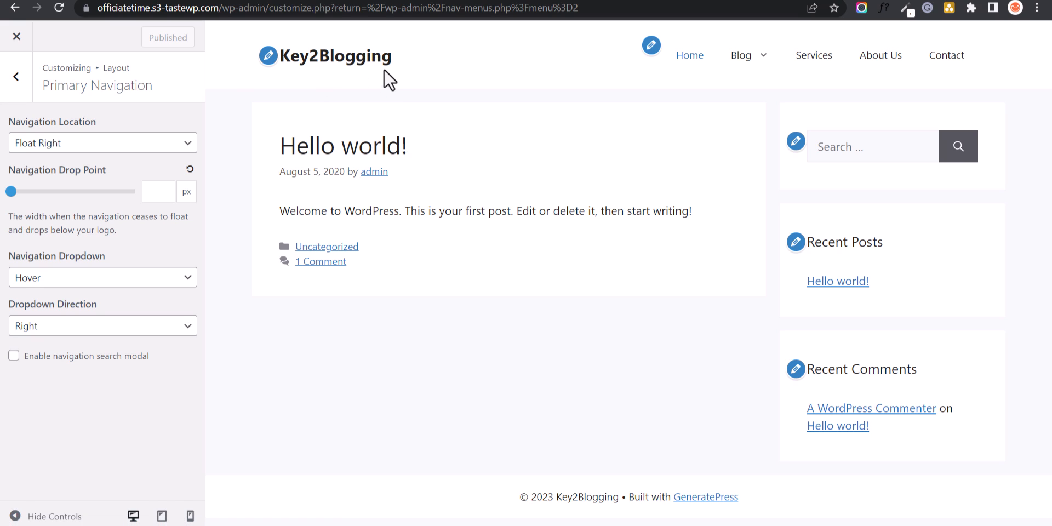
- Try the Float Left and Left Sidebar navigation locations, then set the location back to Float Right
{"action": "left_click", "coordinate": [73, 147]}
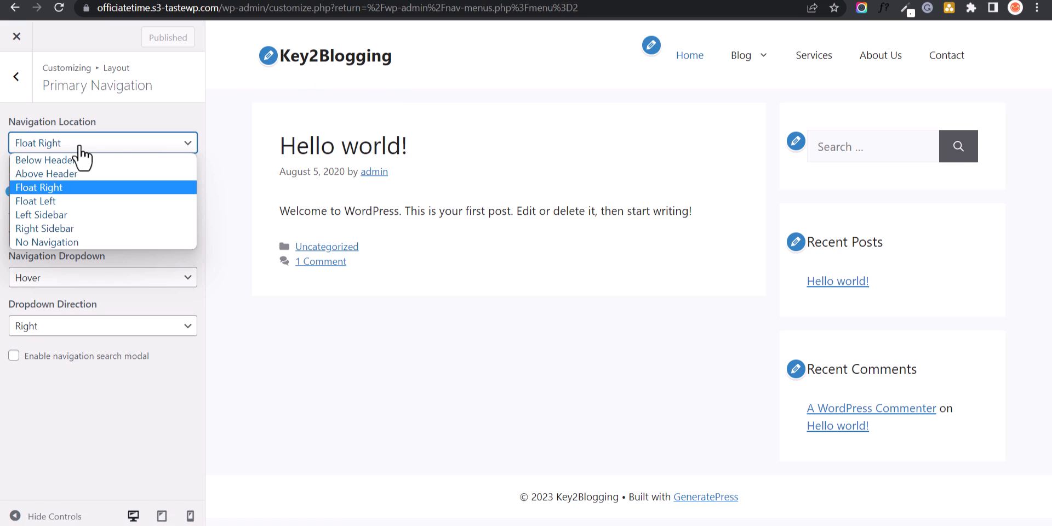
{"action": "left_click", "coordinate": [73, 200]}
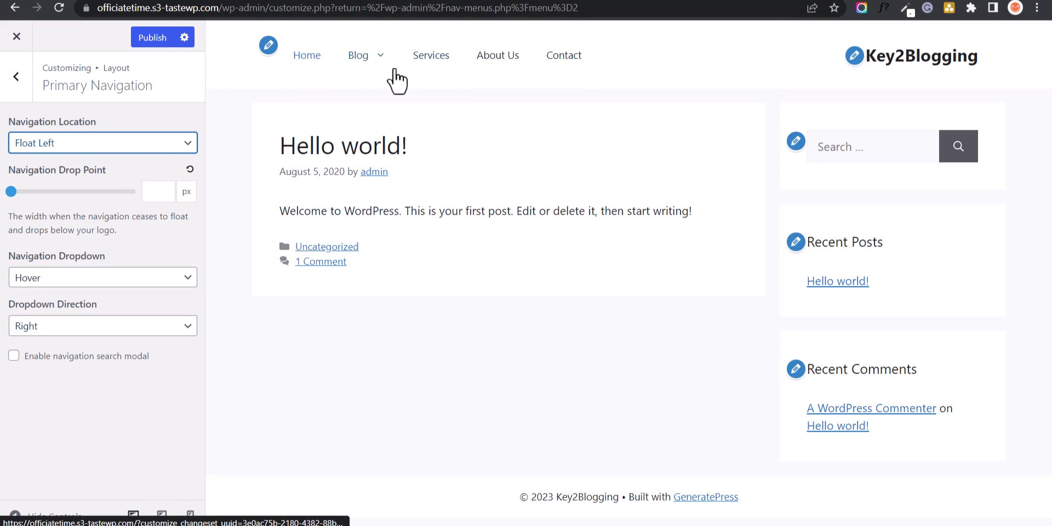
{"action": "left_click", "coordinate": [84, 147]}
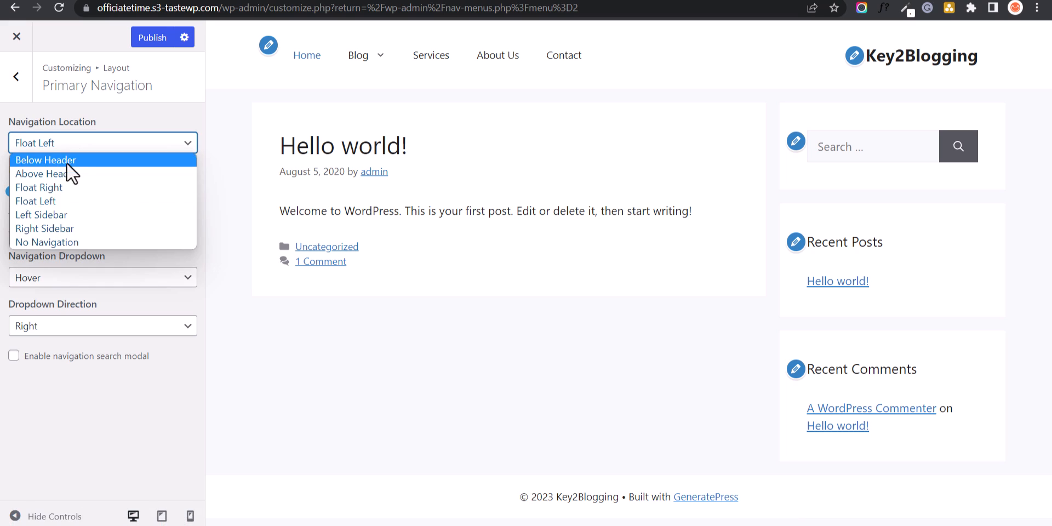
{"action": "left_click", "coordinate": [64, 215]}
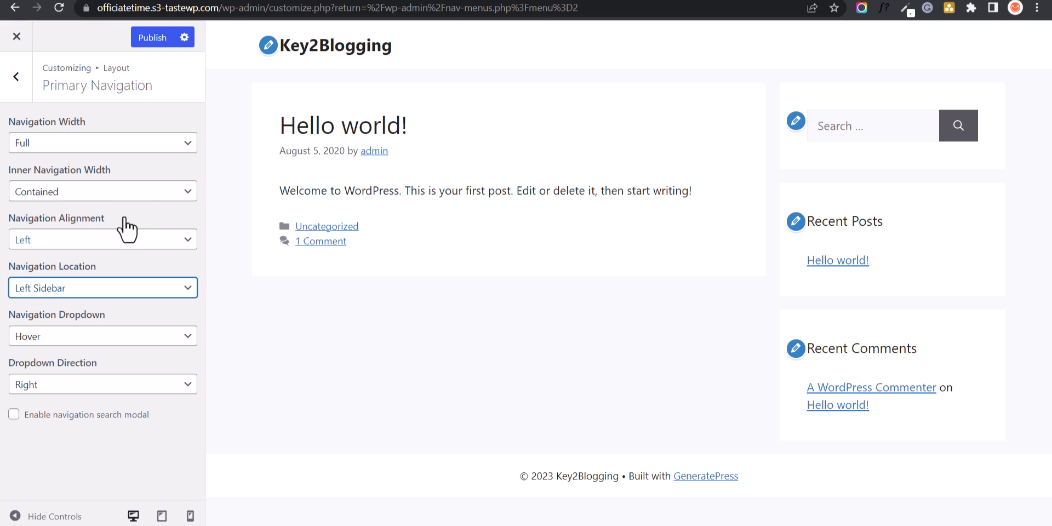
{"action": "left_click", "coordinate": [117, 296]}
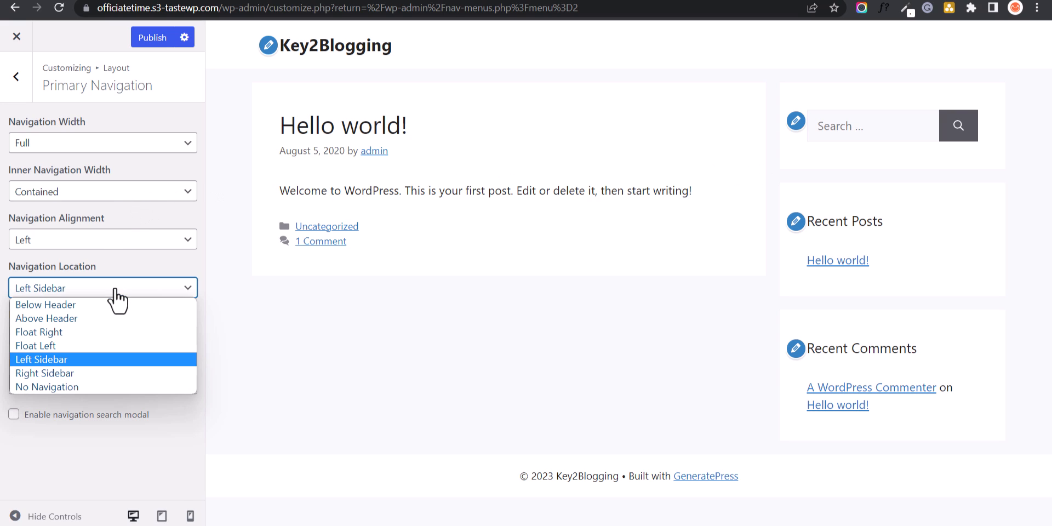
{"action": "left_click", "coordinate": [77, 344]}
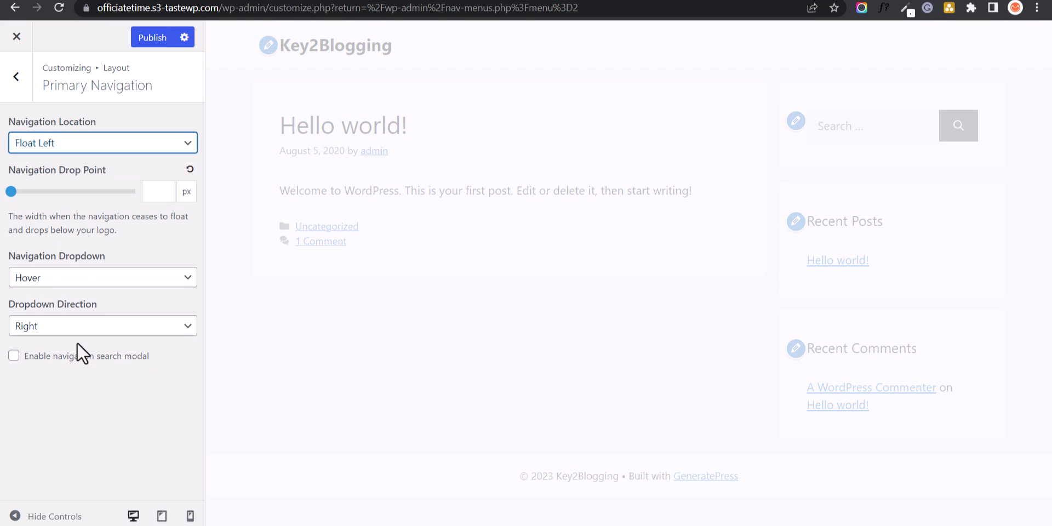
{"action": "left_click", "coordinate": [98, 152]}
{"action": "left_click", "coordinate": [84, 188]}
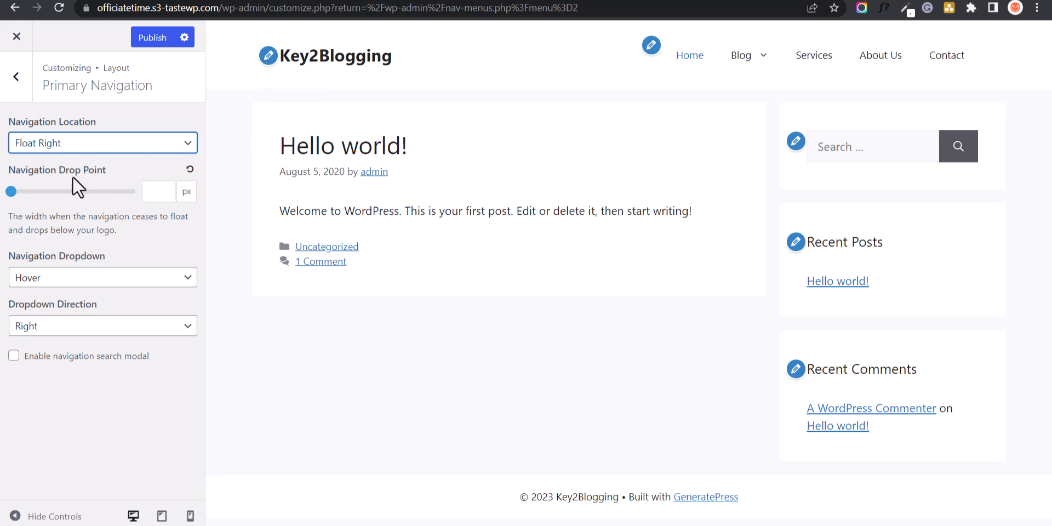
- Review the navigation drop point, dropdown and dropdown direction options and check the Blog submenu in the preview, keeping Hover and Right
{"action": "left_click", "coordinate": [12, 192]}
{"action": "left_click", "coordinate": [189, 171]}
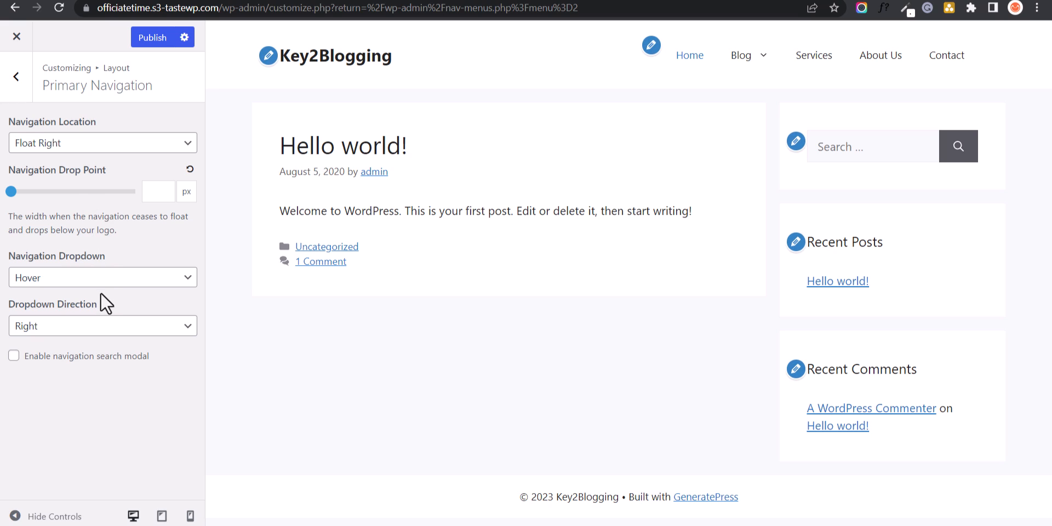
{"action": "left_click", "coordinate": [124, 276]}
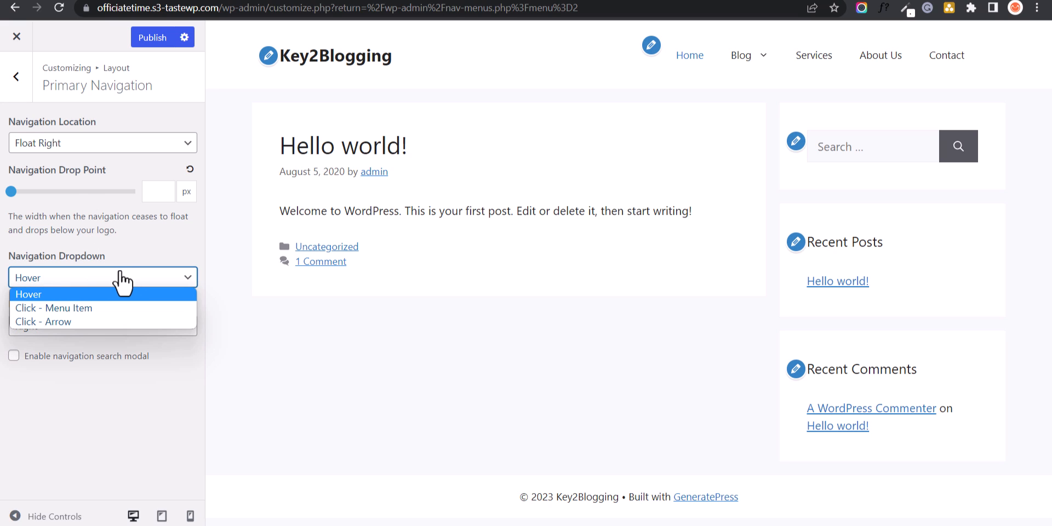
{"action": "mouse_move", "coordinate": [750, 66]}
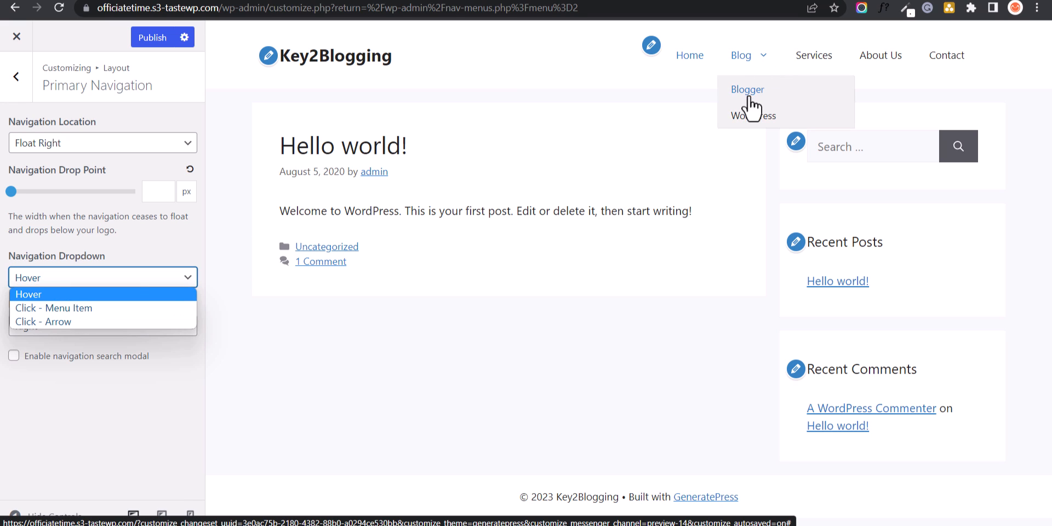
{"action": "left_click", "coordinate": [160, 258]}
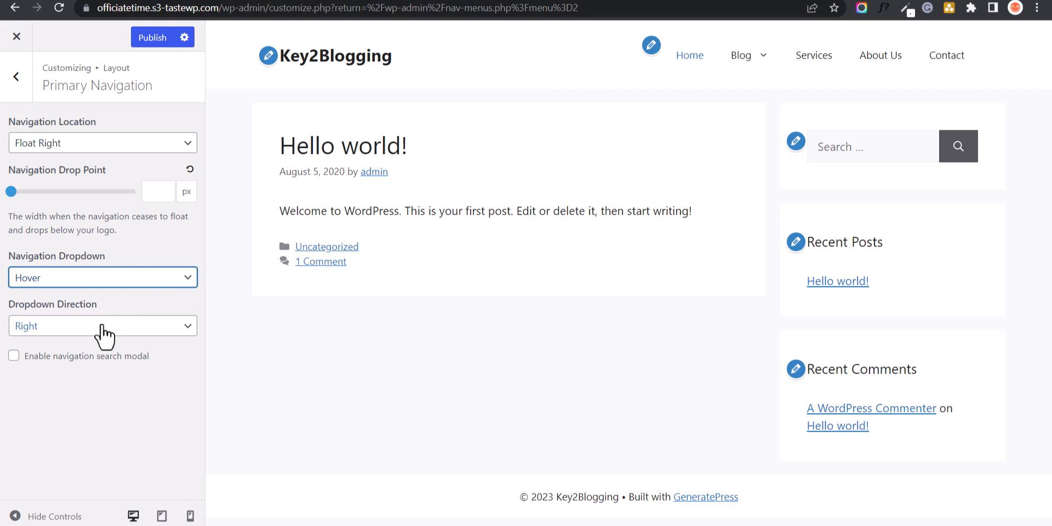
{"action": "mouse_move", "coordinate": [752, 64]}
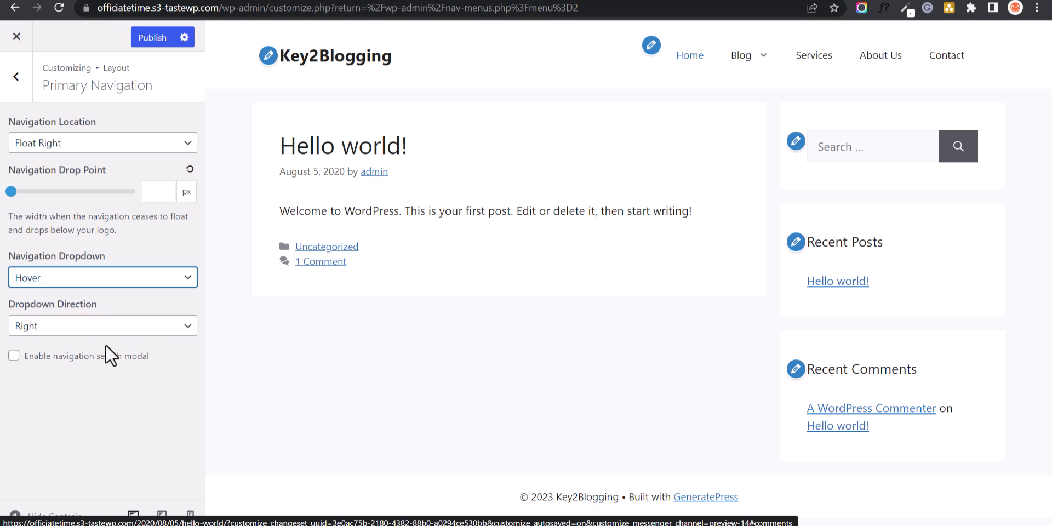
{"action": "left_click", "coordinate": [108, 329]}
{"action": "left_click", "coordinate": [106, 328]}
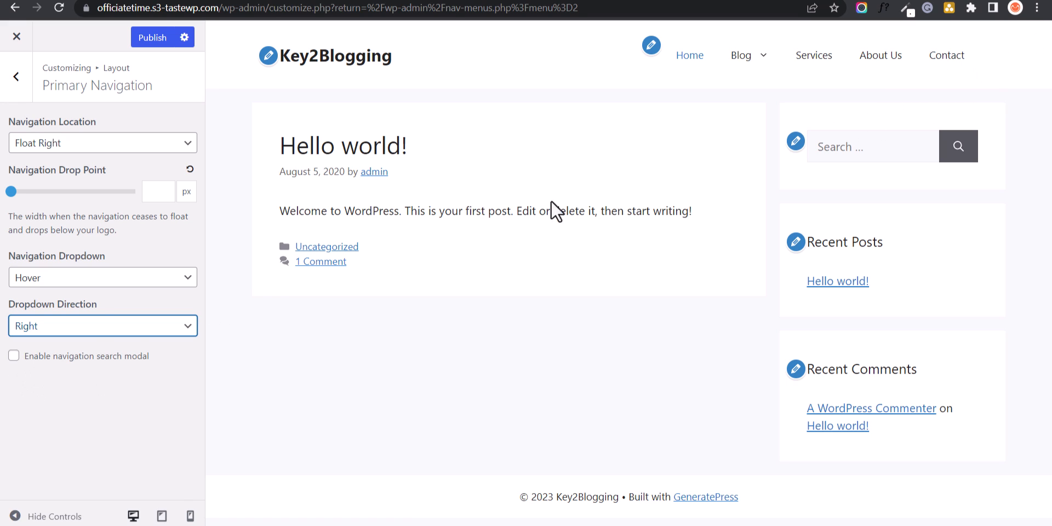
- Enable the navigation search modal, test the header search in the preview, and publish the change
{"action": "left_click", "coordinate": [13, 357]}
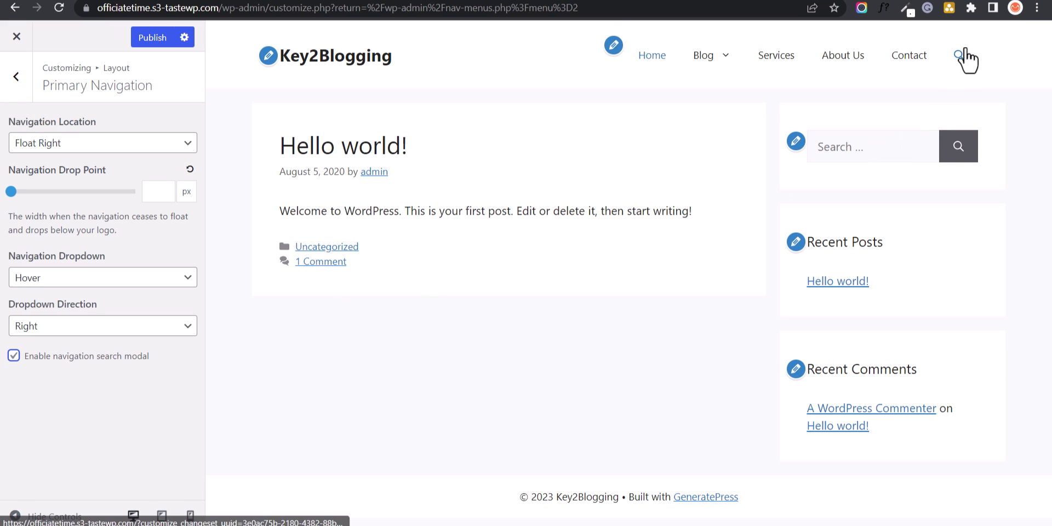
{"action": "left_click", "coordinate": [957, 56]}
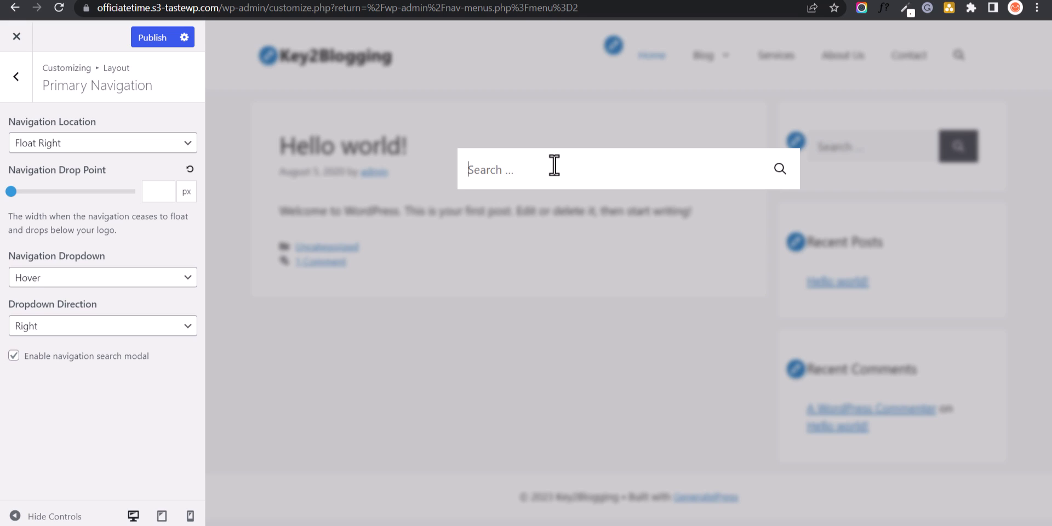
{"action": "left_click", "coordinate": [16, 76]}
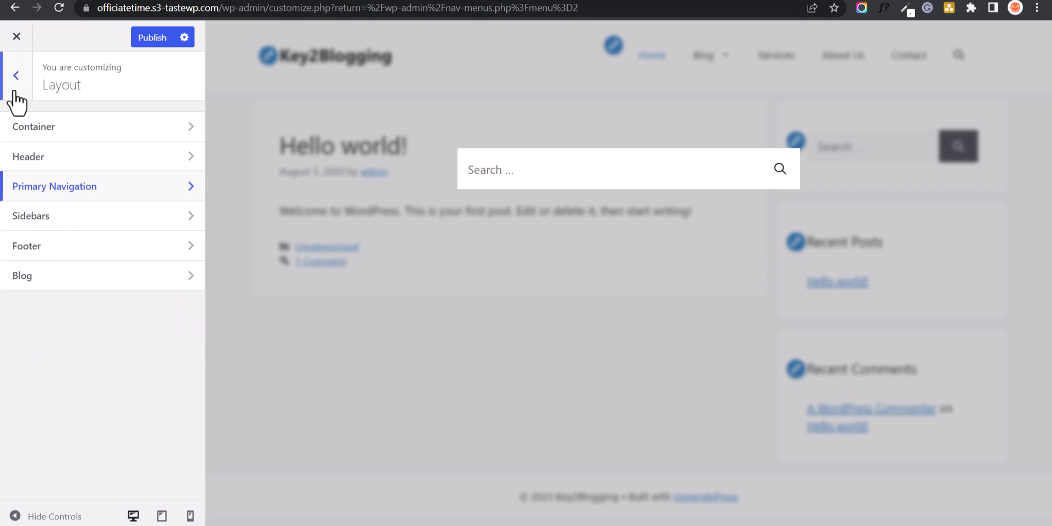
{"action": "left_click", "coordinate": [143, 42]}
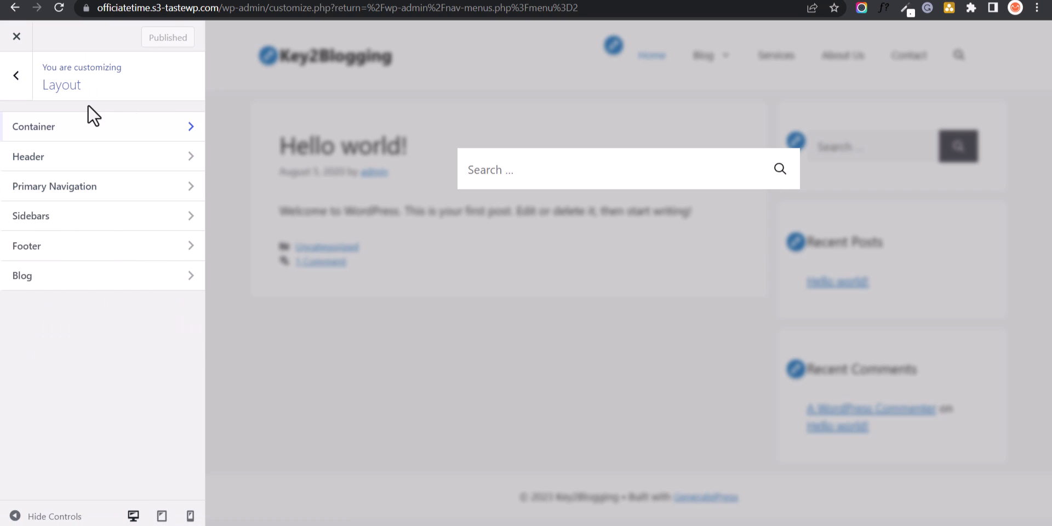
- In the Sidebars layout settings, try Content (no sidebars) for both the general and the blog sidebar layout
{"action": "left_click", "coordinate": [85, 217]}
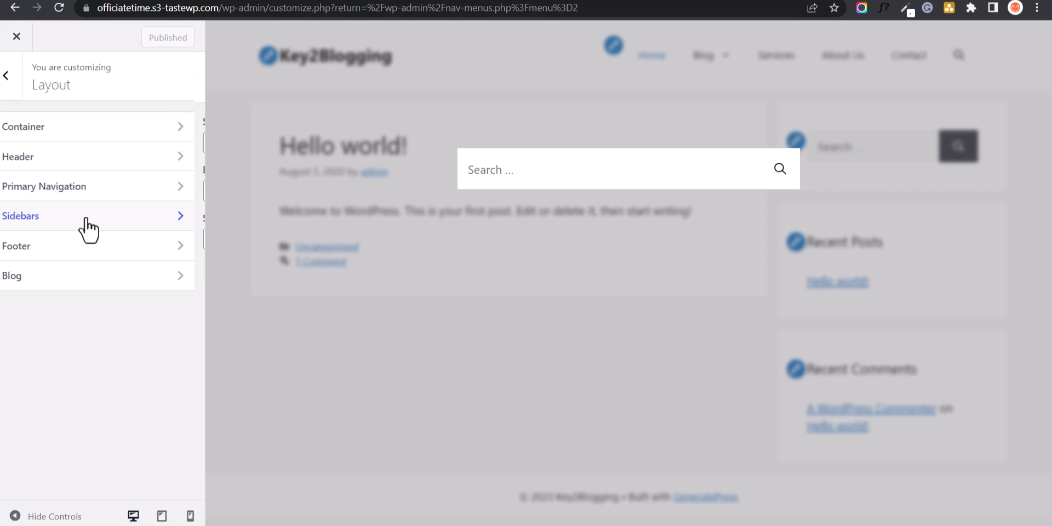
{"action": "left_click", "coordinate": [905, 76]}
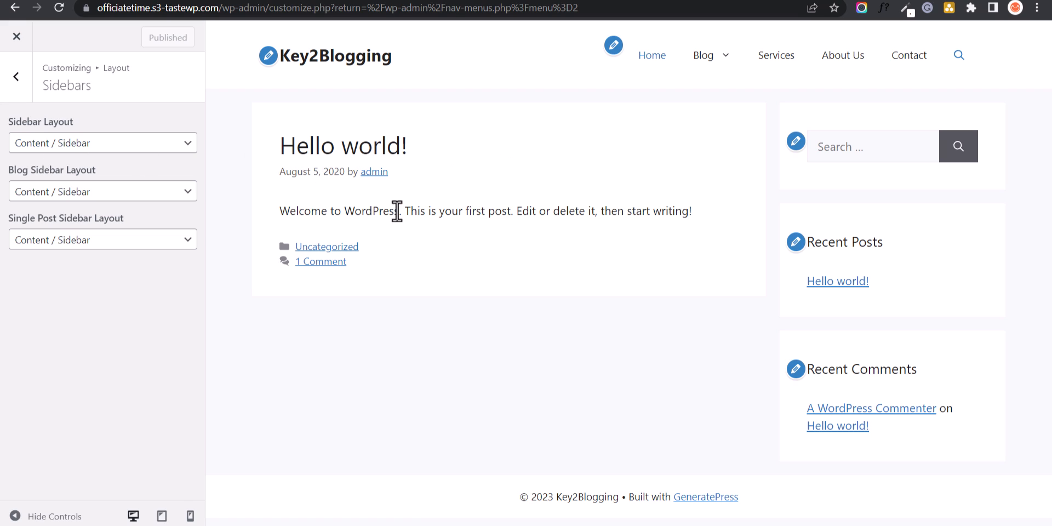
{"action": "left_click", "coordinate": [132, 145]}
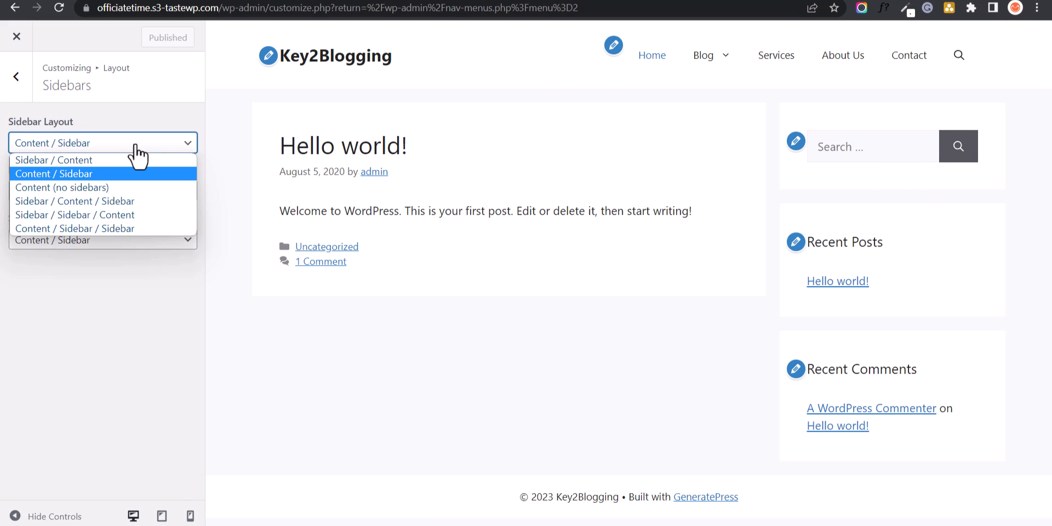
{"action": "left_click", "coordinate": [98, 187]}
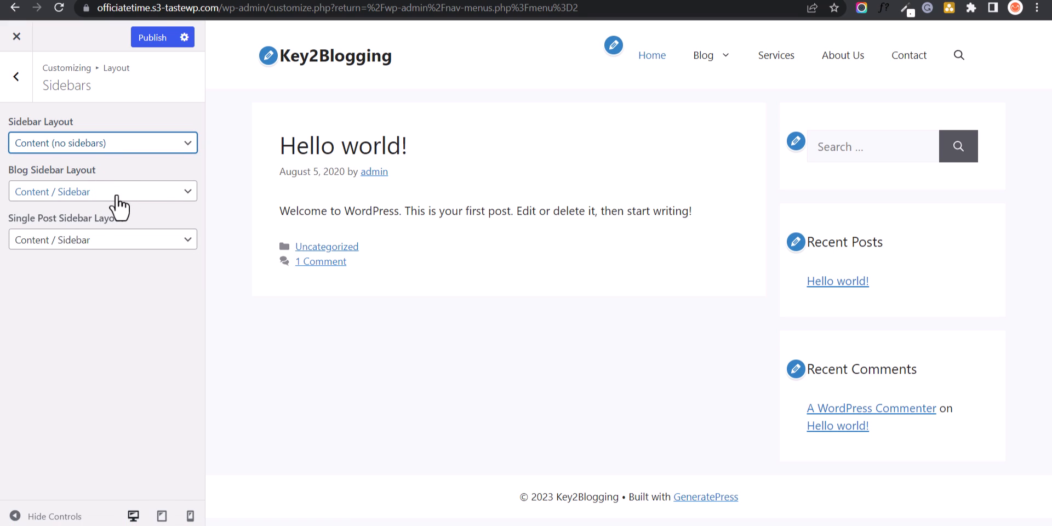
{"action": "left_click", "coordinate": [99, 193]}
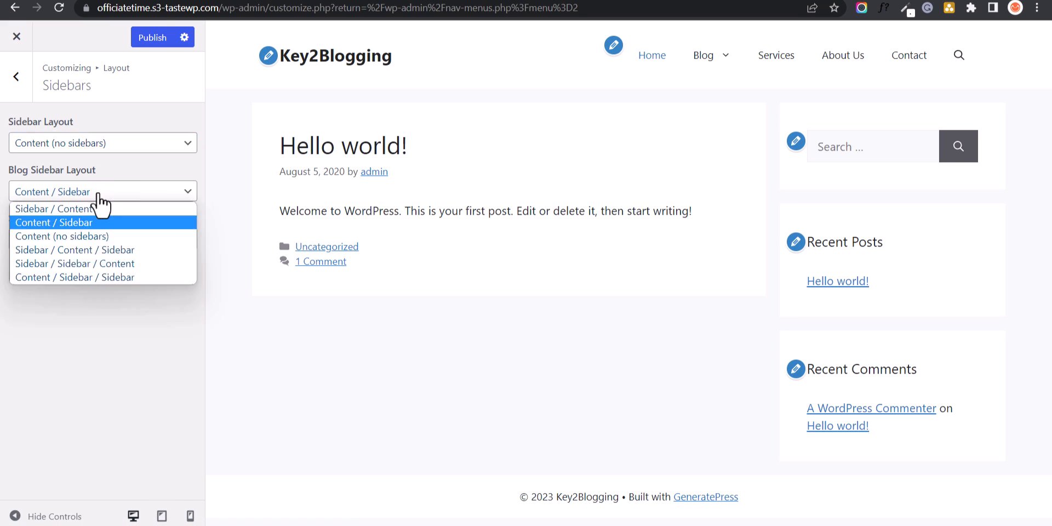
{"action": "left_click", "coordinate": [74, 236]}
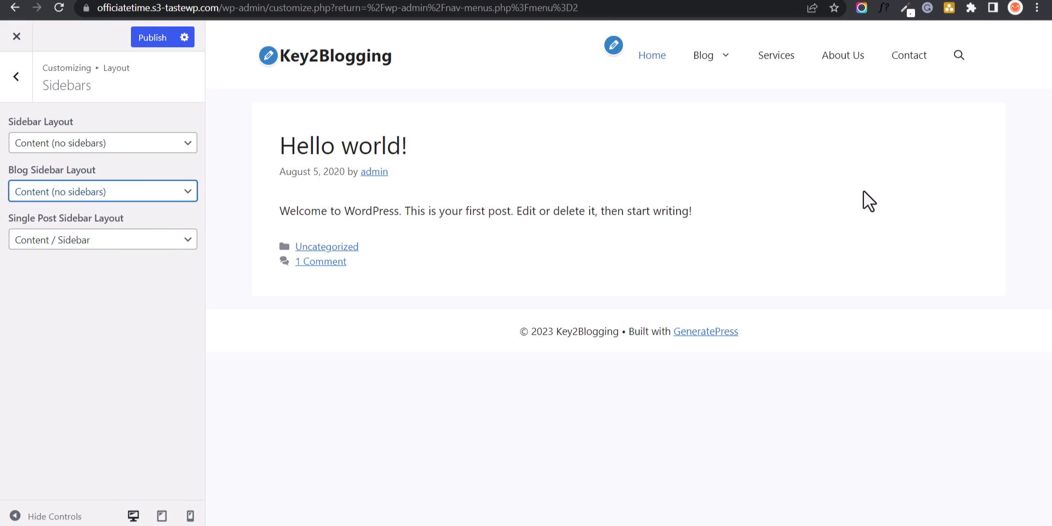
- Try the Sidebar / Content / Sidebar blog layout and view the single post sidebar options without changing them
{"action": "left_click", "coordinate": [156, 197]}
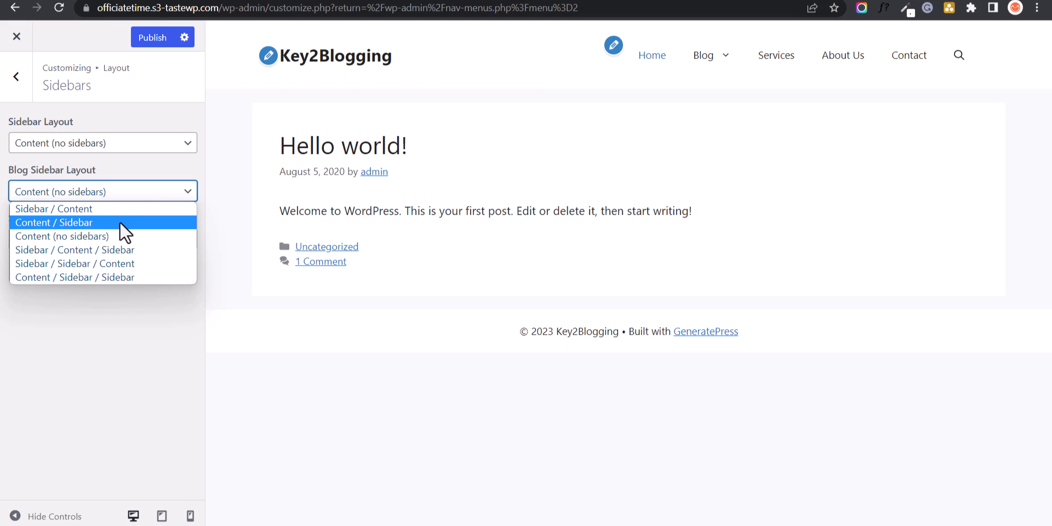
{"action": "left_click", "coordinate": [108, 250]}
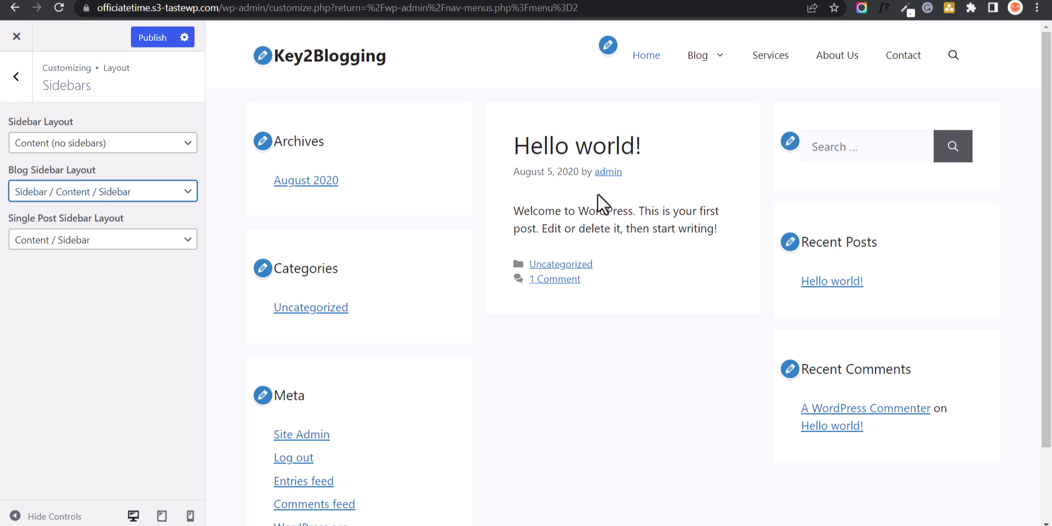
{"action": "left_click", "coordinate": [106, 239]}
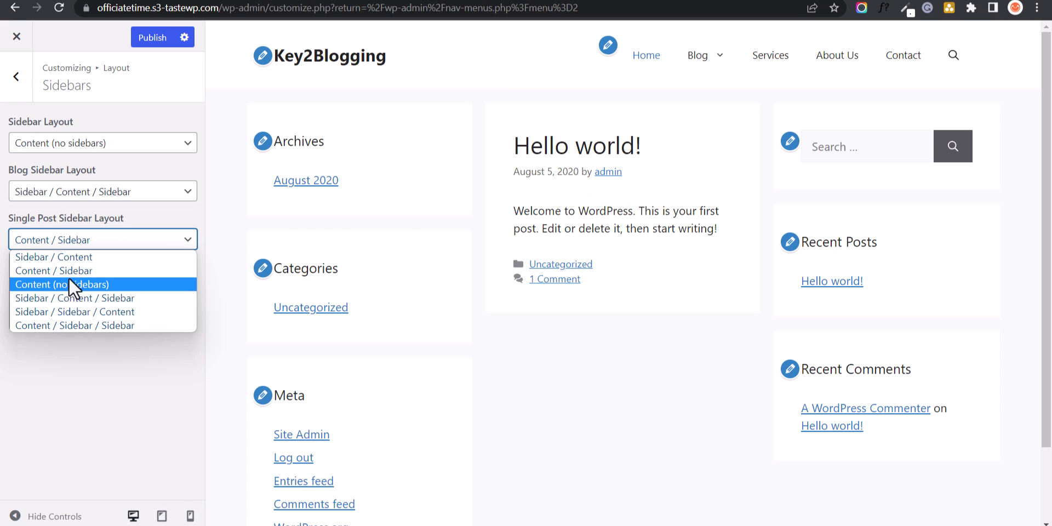
{"action": "left_click", "coordinate": [127, 226]}
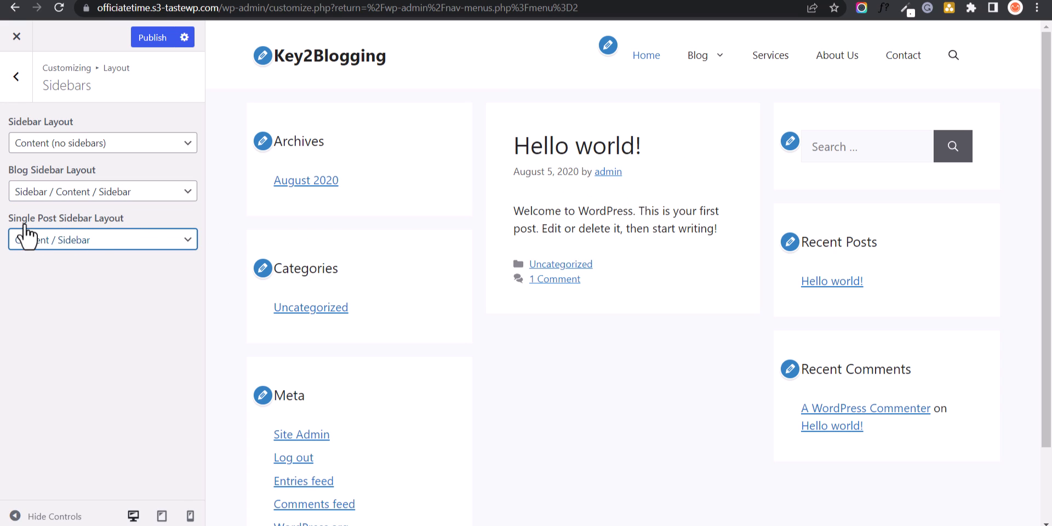
- Set the blog sidebar layout and the general sidebar layout back to Content / Sidebar
{"action": "left_click", "coordinate": [109, 195]}
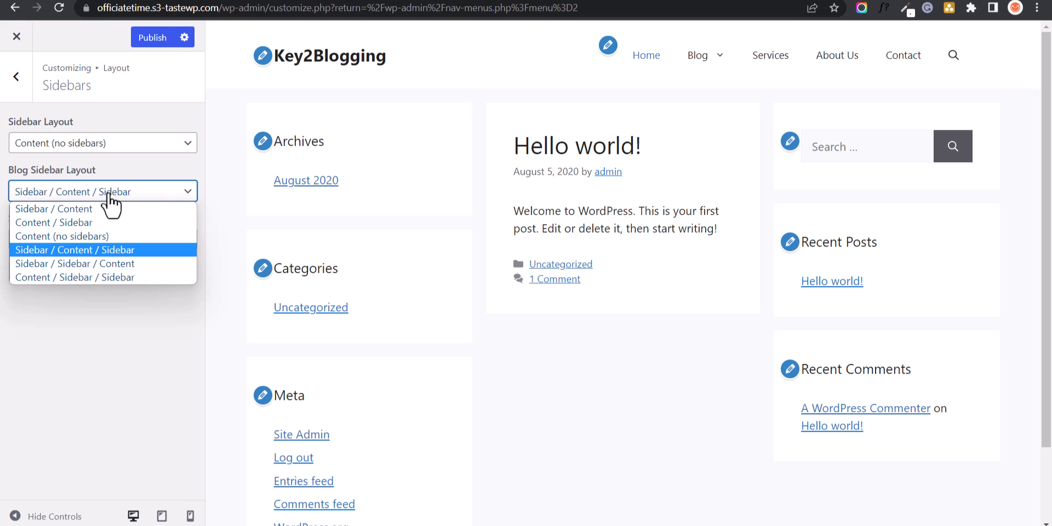
{"action": "left_click", "coordinate": [81, 222]}
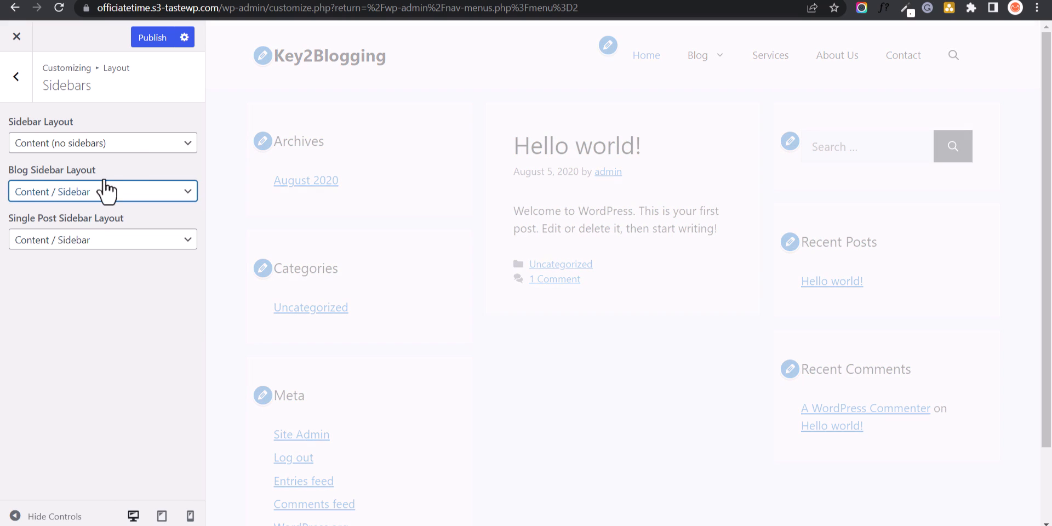
{"action": "left_click", "coordinate": [131, 143]}
{"action": "left_click", "coordinate": [91, 173]}
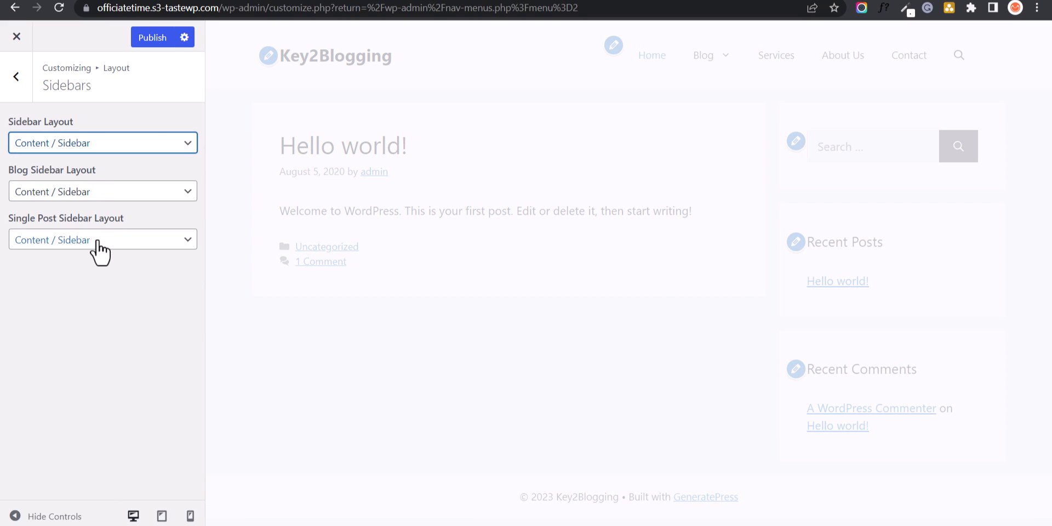
- In the Footer layout settings, review the footer width options while keeping Full, and check the footer in the preview without the controls
{"action": "left_click", "coordinate": [16, 92]}
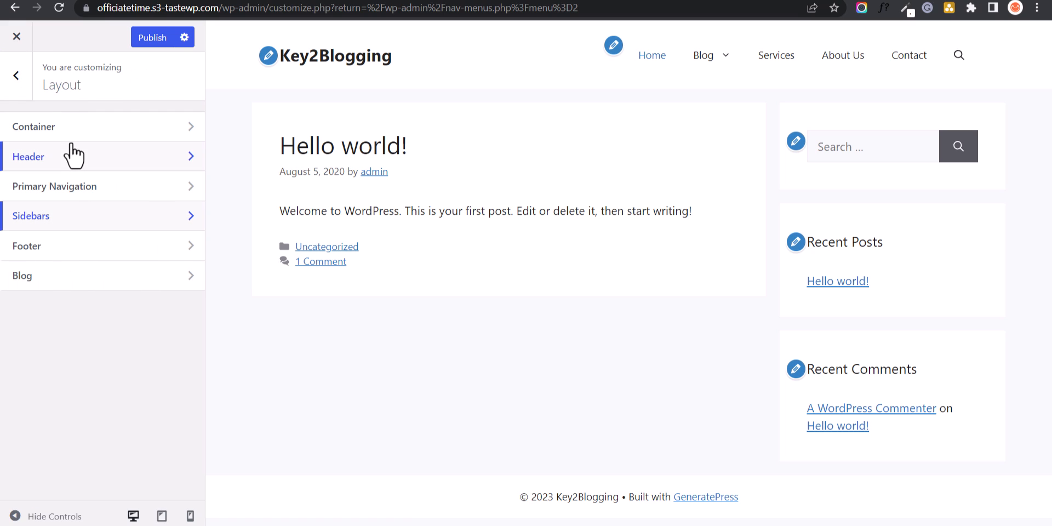
{"action": "left_click", "coordinate": [65, 249]}
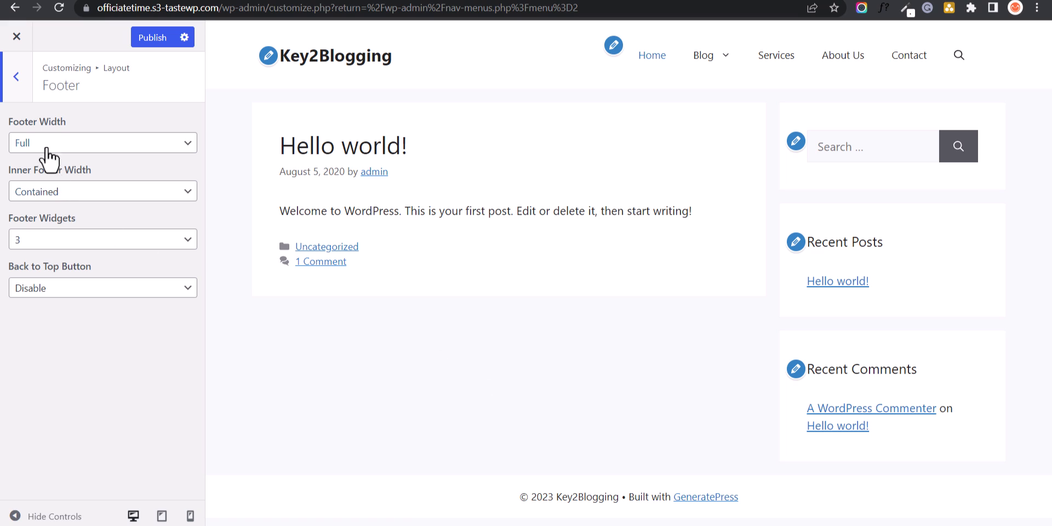
{"action": "left_click", "coordinate": [82, 144]}
{"action": "left_click", "coordinate": [82, 158]}
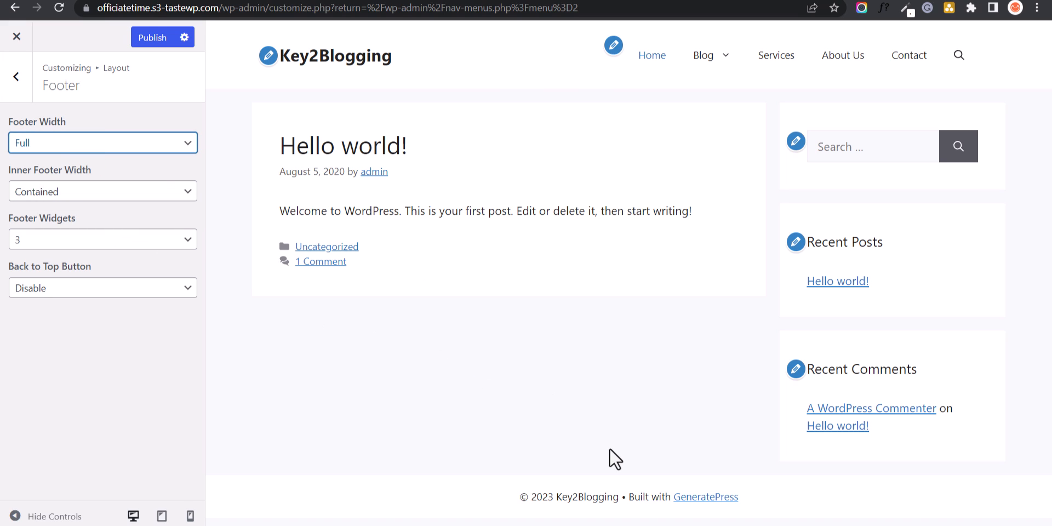
{"action": "left_click", "coordinate": [15, 516]}
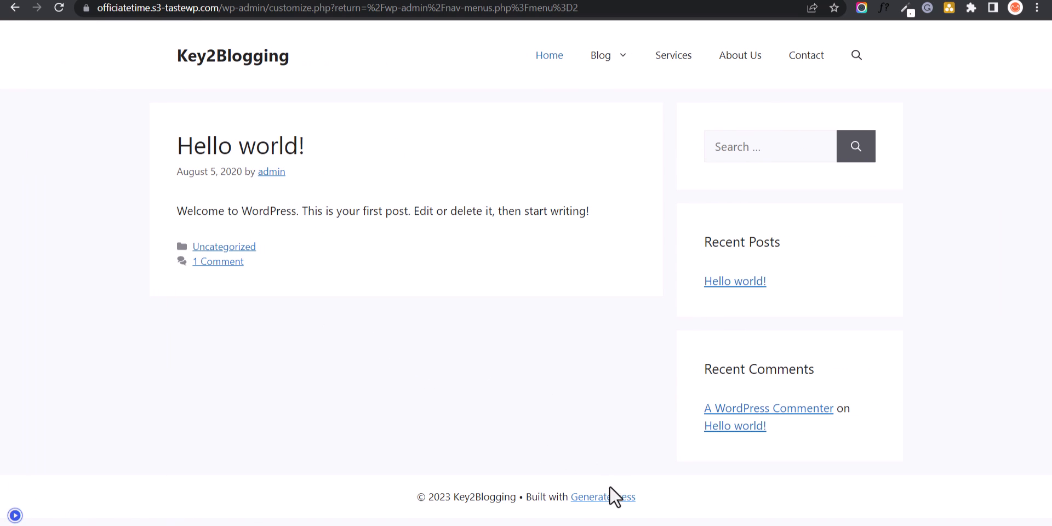
{"action": "left_click", "coordinate": [12, 517]}
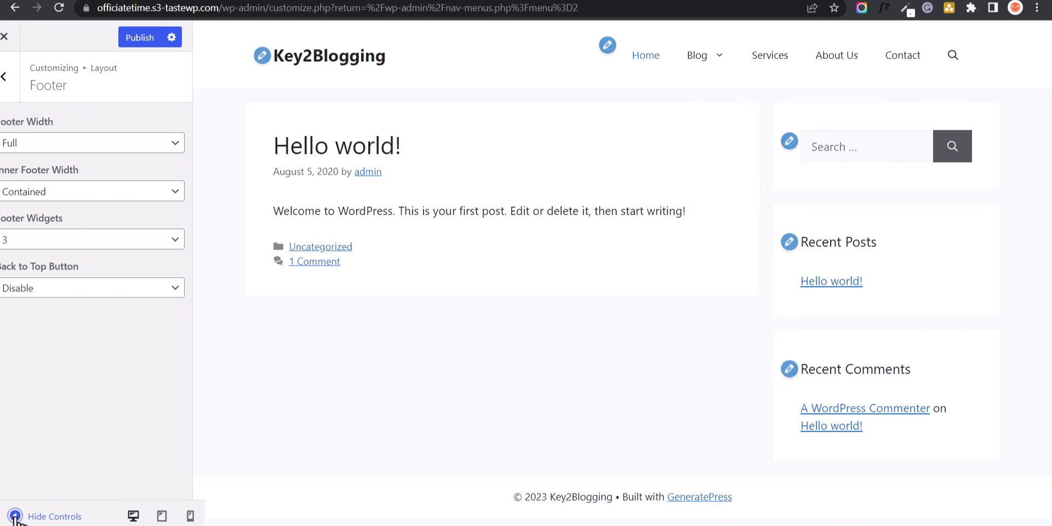
{"action": "left_click", "coordinate": [112, 144]}
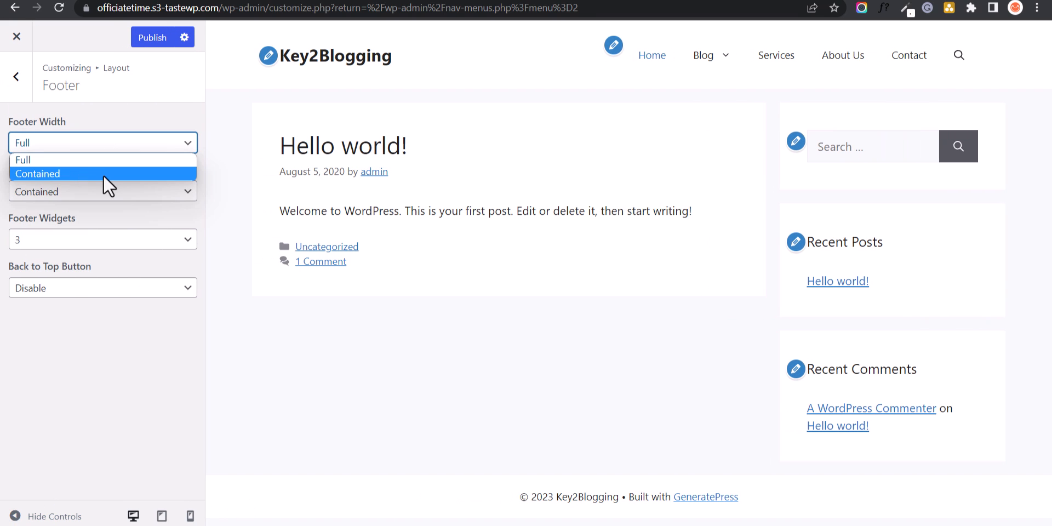
{"action": "left_click", "coordinate": [146, 137]}
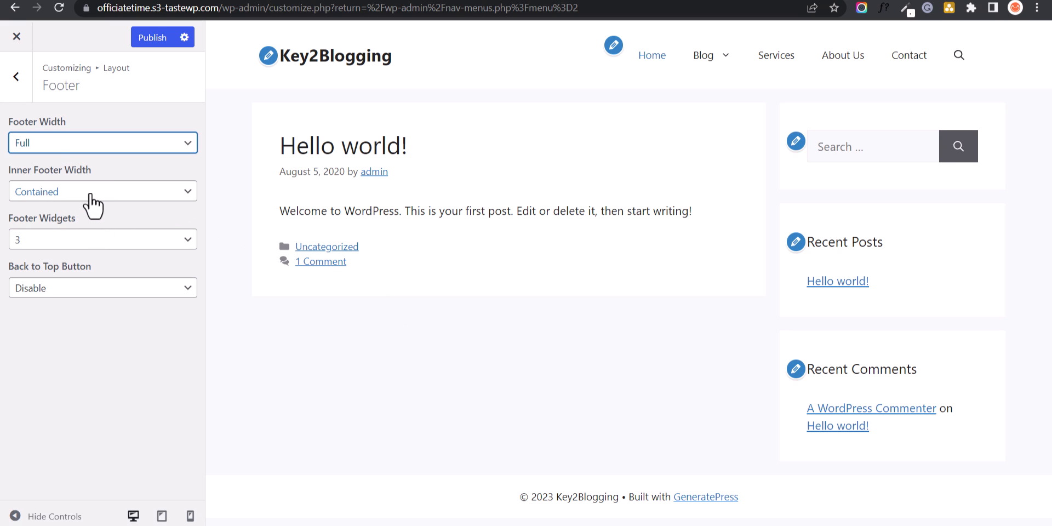
- Set the number of footer widgets to 4 and enable the back to top button
{"action": "left_click", "coordinate": [88, 242]}
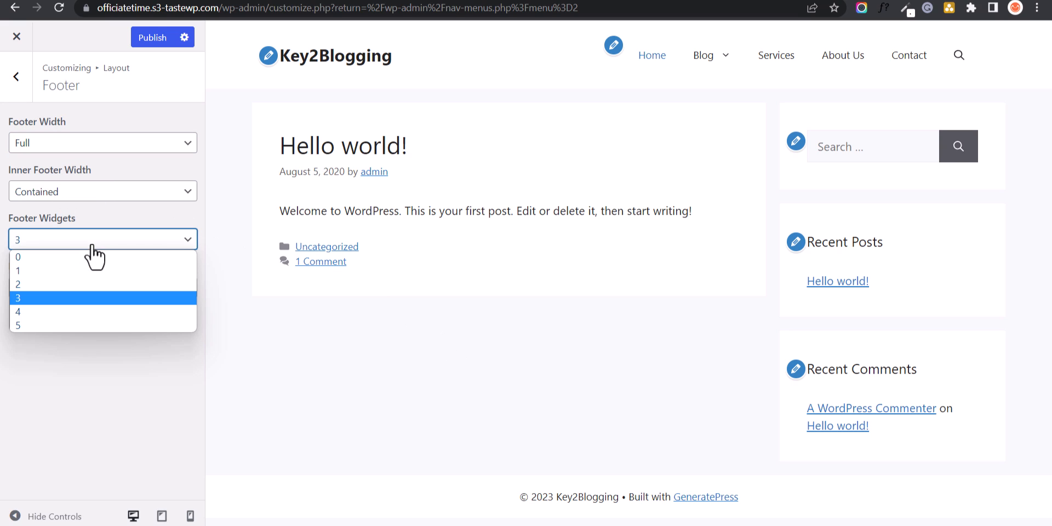
{"action": "left_click", "coordinate": [58, 311]}
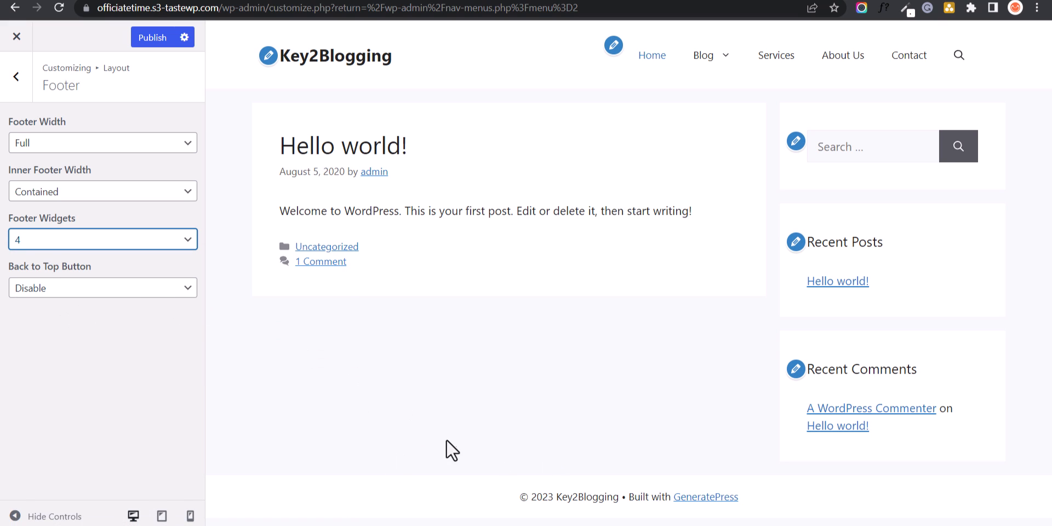
{"action": "left_click", "coordinate": [140, 287]}
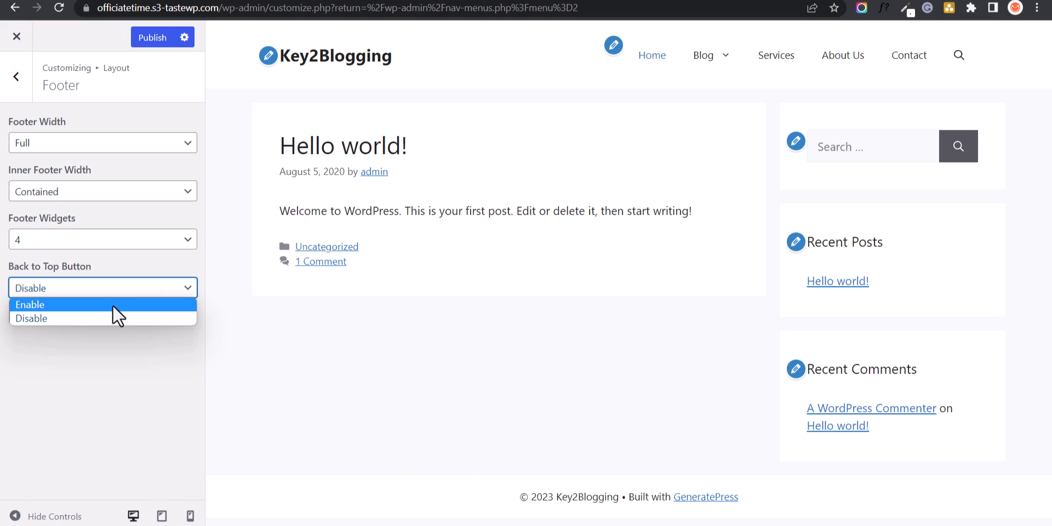
{"action": "left_click", "coordinate": [112, 303]}
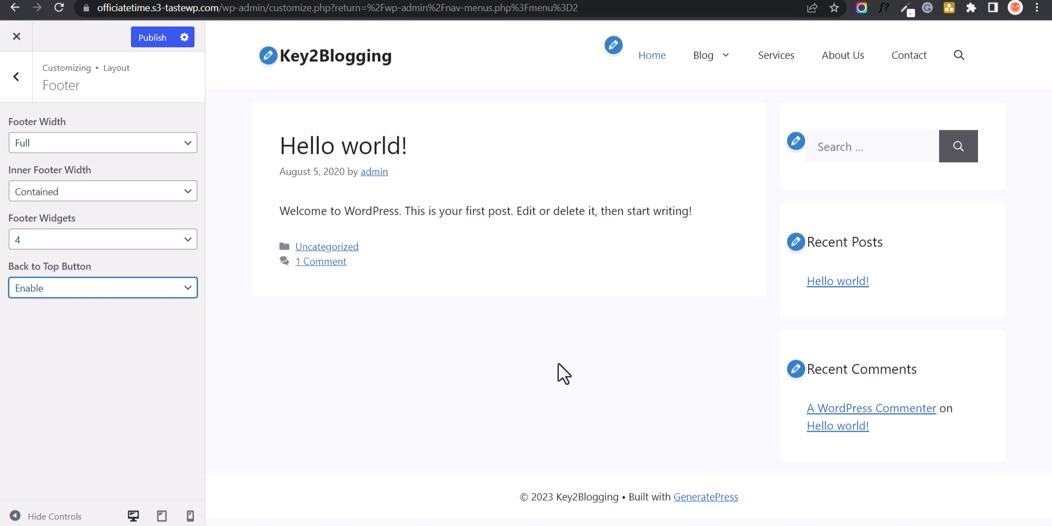
- Open the Hello world! post in the preview and look through the page to check the back to top button
{"action": "left_click", "coordinate": [356, 149]}
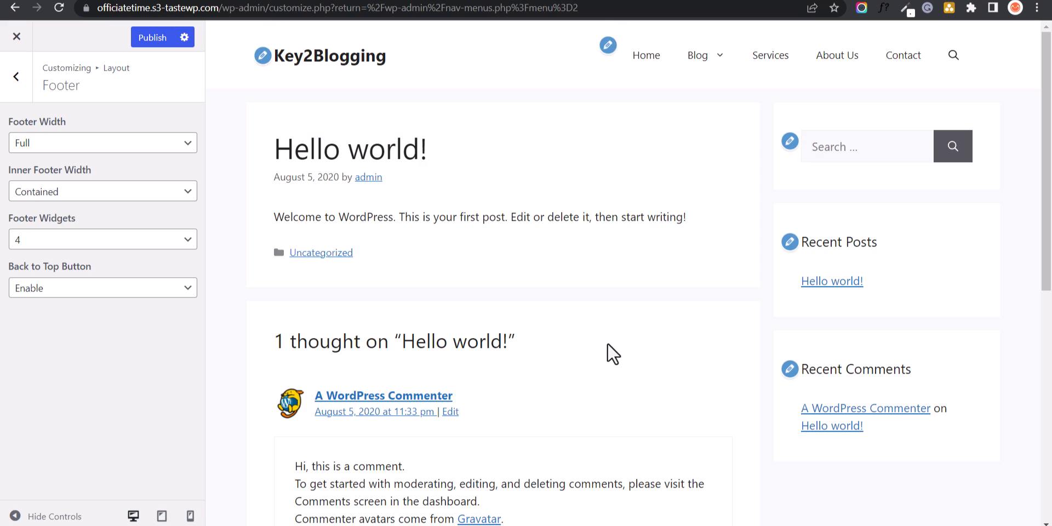
{"action": "scroll", "coordinate": [619, 349], "scroll_direction": "down", "scroll_amount": 8}
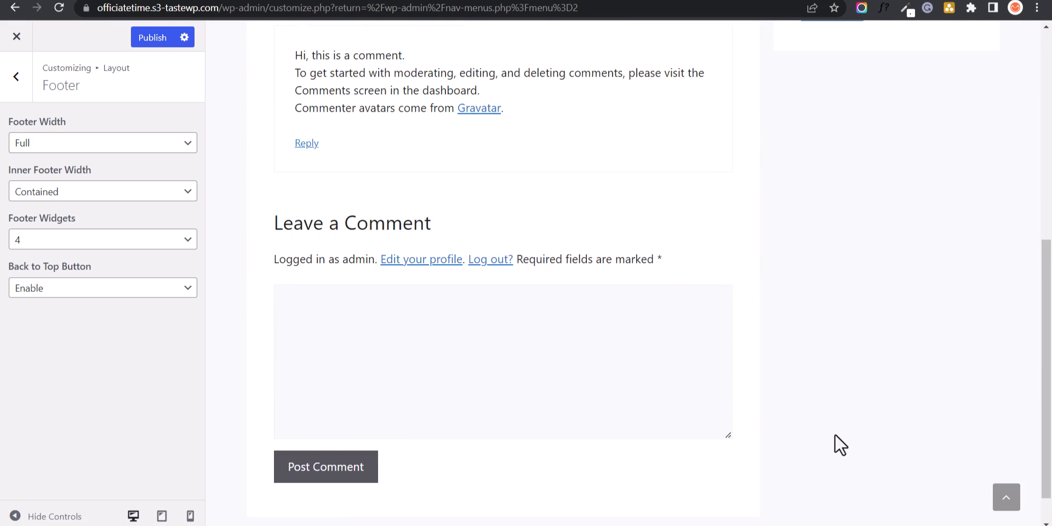
{"action": "scroll", "coordinate": [835, 437], "scroll_direction": "up", "scroll_amount": 10}
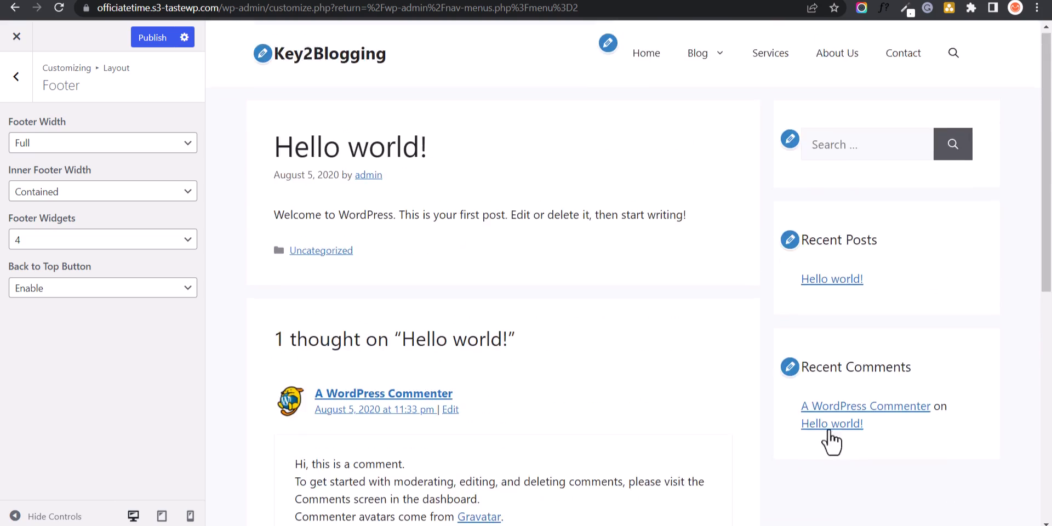
- Publish the footer changes from the Blog layout settings and view the content type options, keeping Excerpt
{"action": "left_click", "coordinate": [15, 78]}
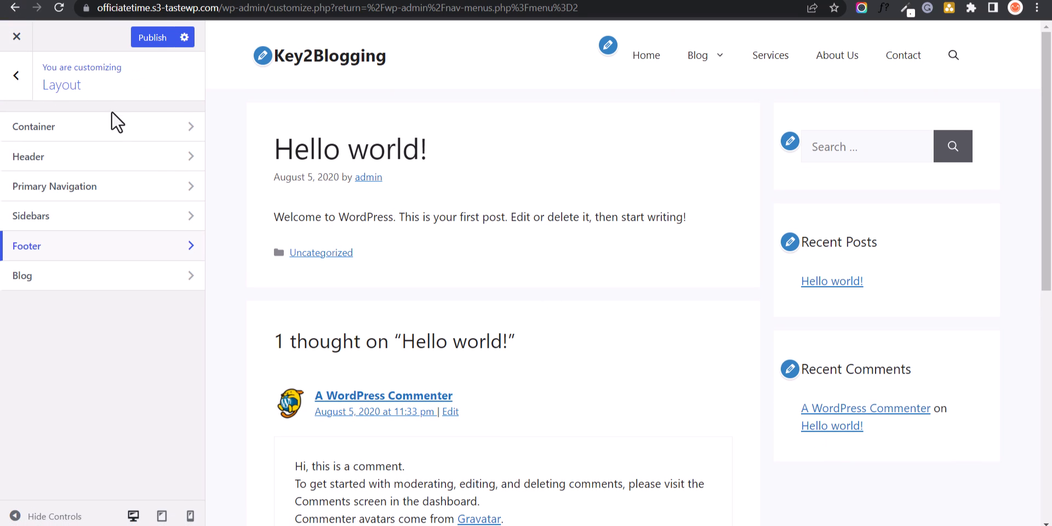
{"action": "left_click", "coordinate": [58, 275]}
{"action": "left_click", "coordinate": [166, 44]}
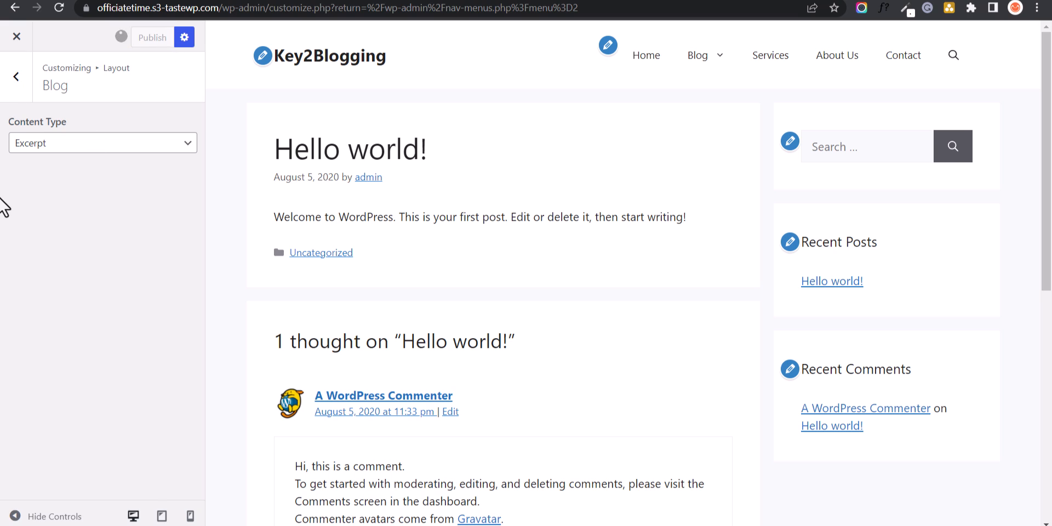
{"action": "left_click", "coordinate": [109, 146]}
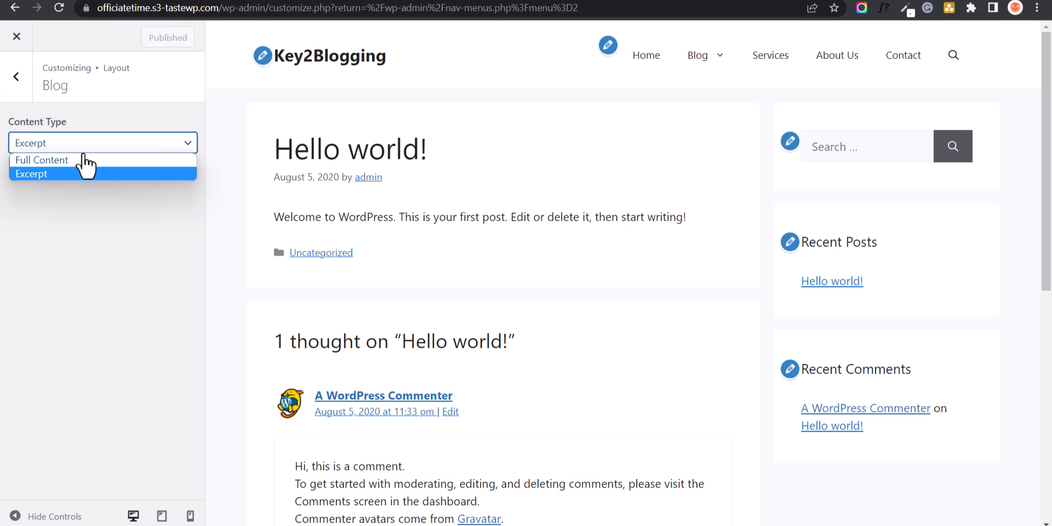
{"action": "left_click", "coordinate": [153, 125]}
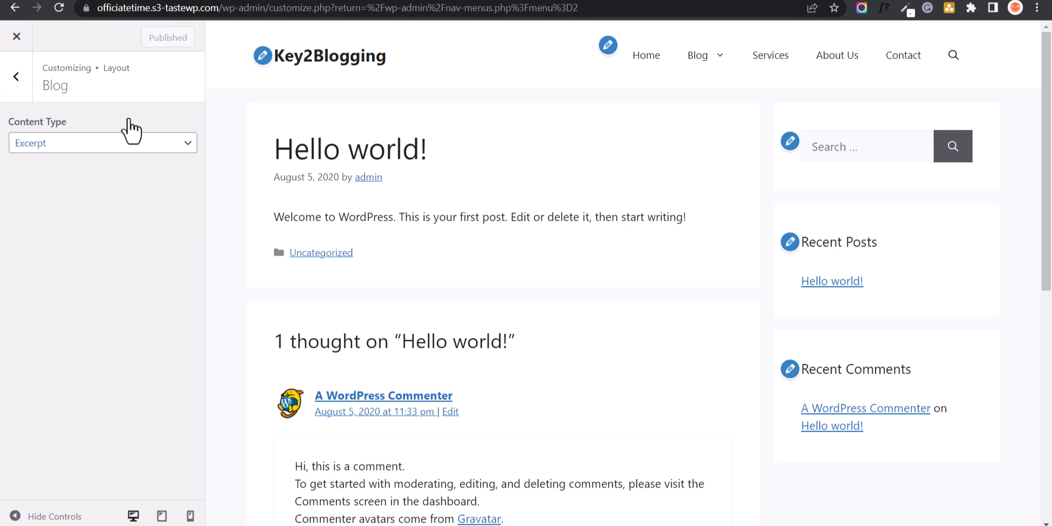
- In the Colors settings, look at the reorder mode of the global colors and add a new global color
{"action": "left_click", "coordinate": [18, 82]}
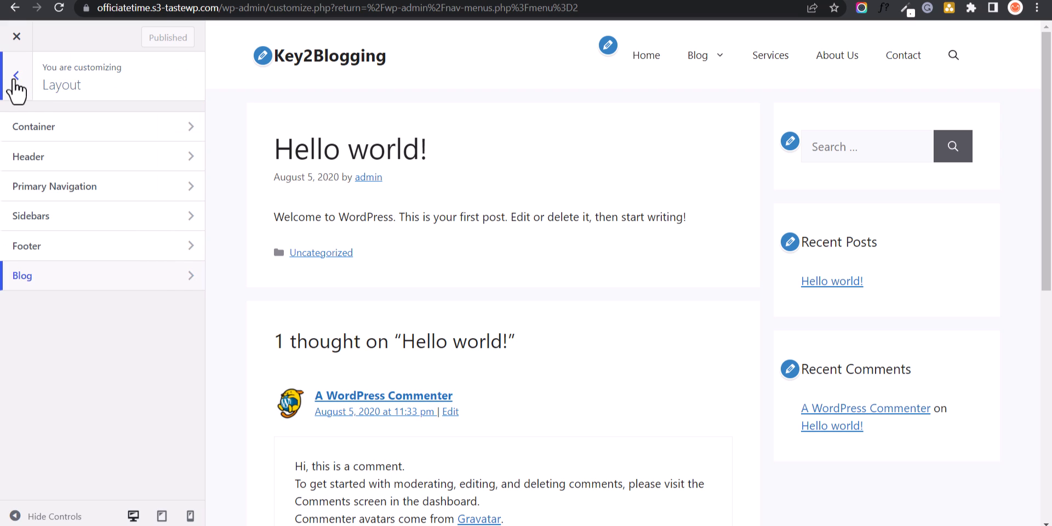
{"action": "left_click", "coordinate": [17, 82]}
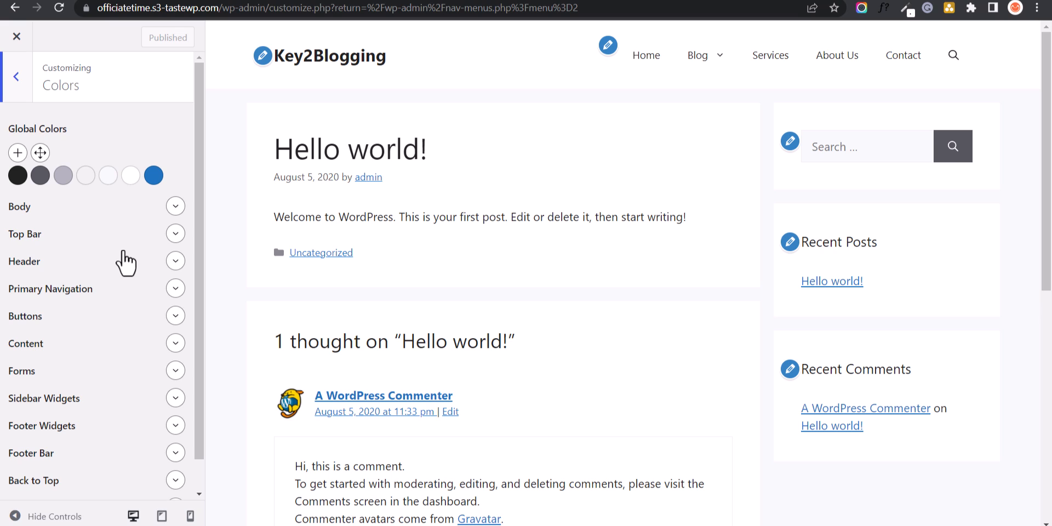
{"action": "left_click", "coordinate": [39, 154]}
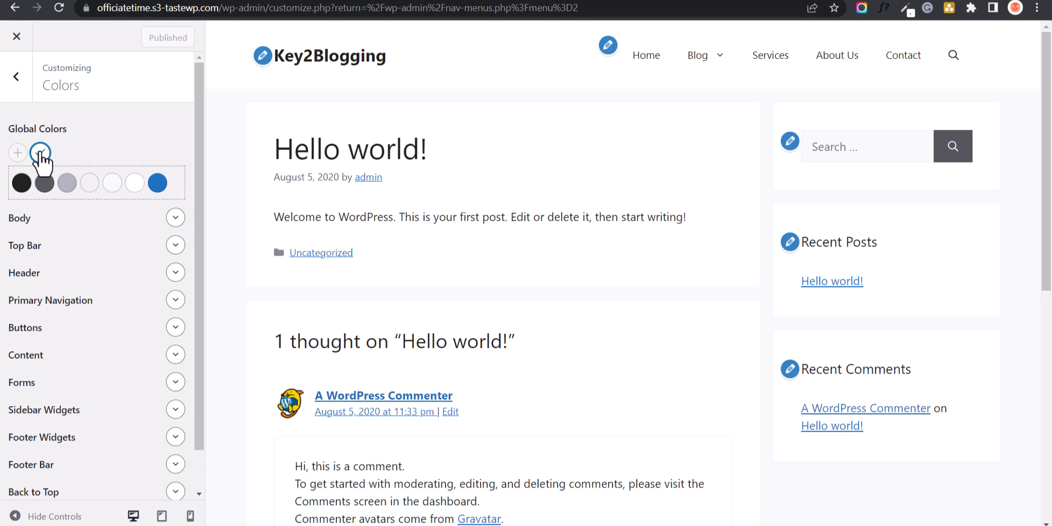
{"action": "left_click", "coordinate": [41, 154]}
{"action": "left_click", "coordinate": [17, 153]}
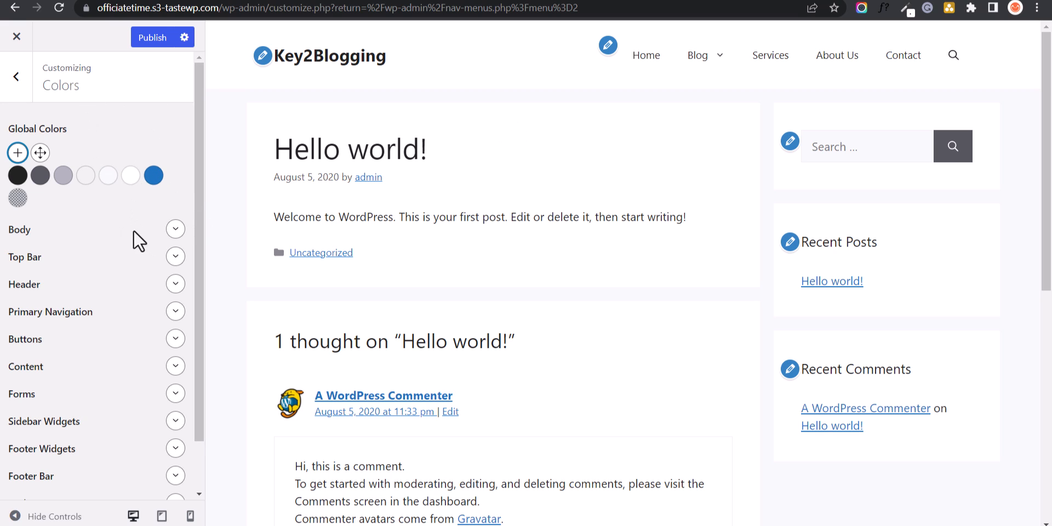
- Try the white base-3 global color as the body background and view the page without the controls
{"action": "left_click", "coordinate": [176, 229]}
{"action": "scroll", "coordinate": [100, 228], "scroll_direction": "down", "scroll_amount": 1}
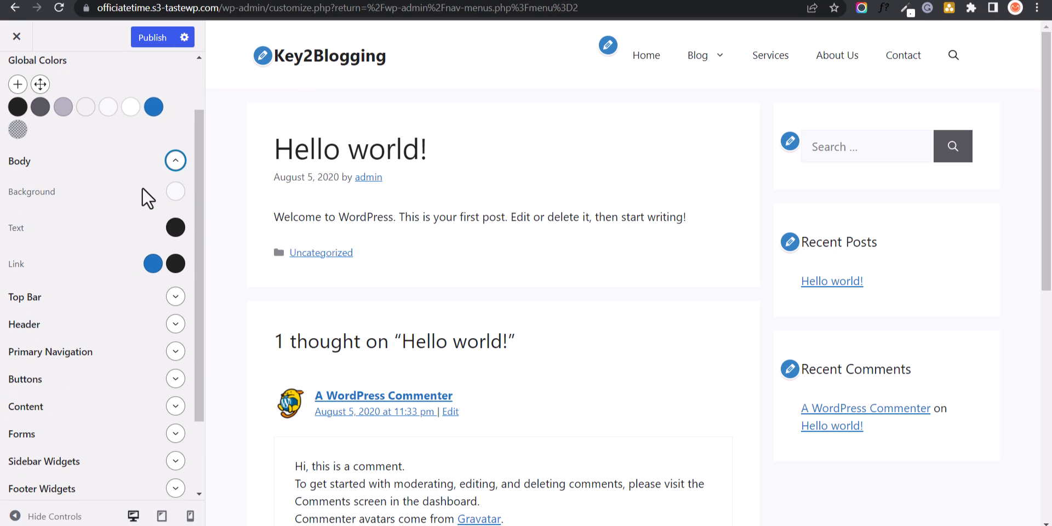
{"action": "left_click", "coordinate": [175, 192]}
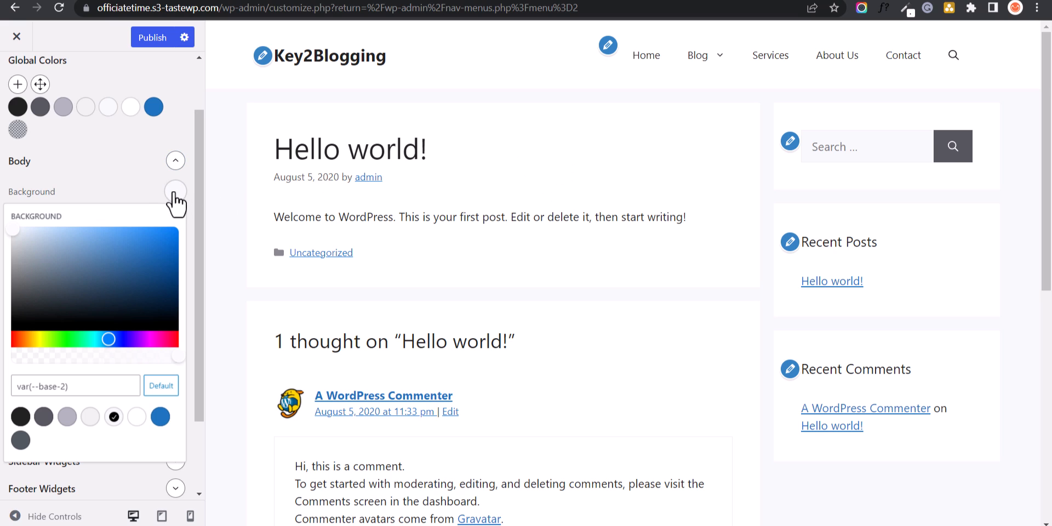
{"action": "left_click", "coordinate": [137, 418]}
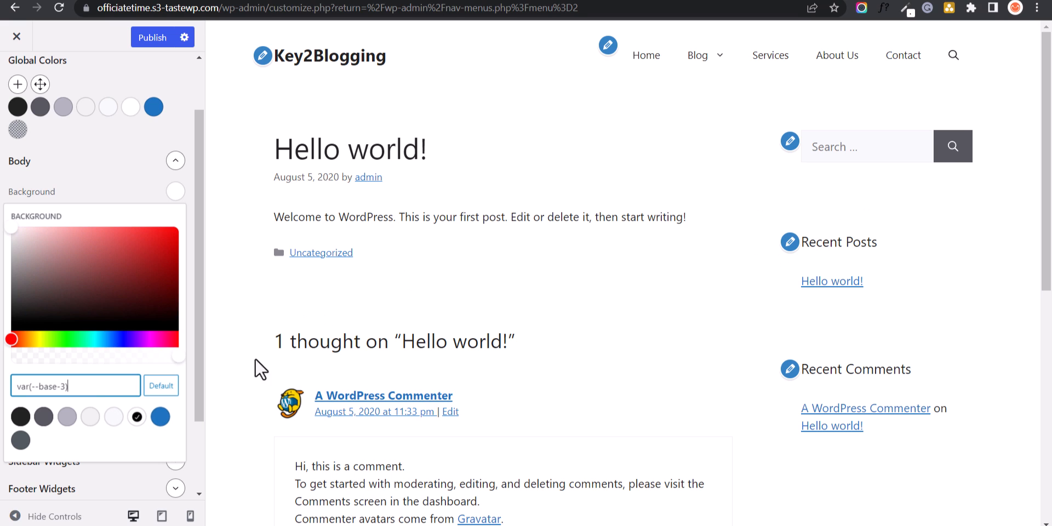
{"action": "left_click", "coordinate": [118, 169]}
{"action": "left_click", "coordinate": [33, 516]}
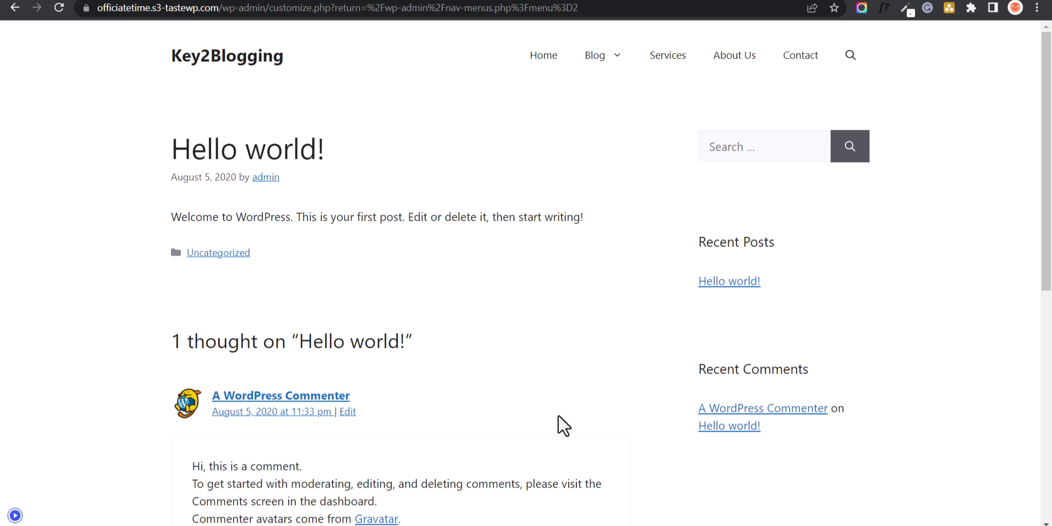
{"action": "left_click", "coordinate": [14, 515]}
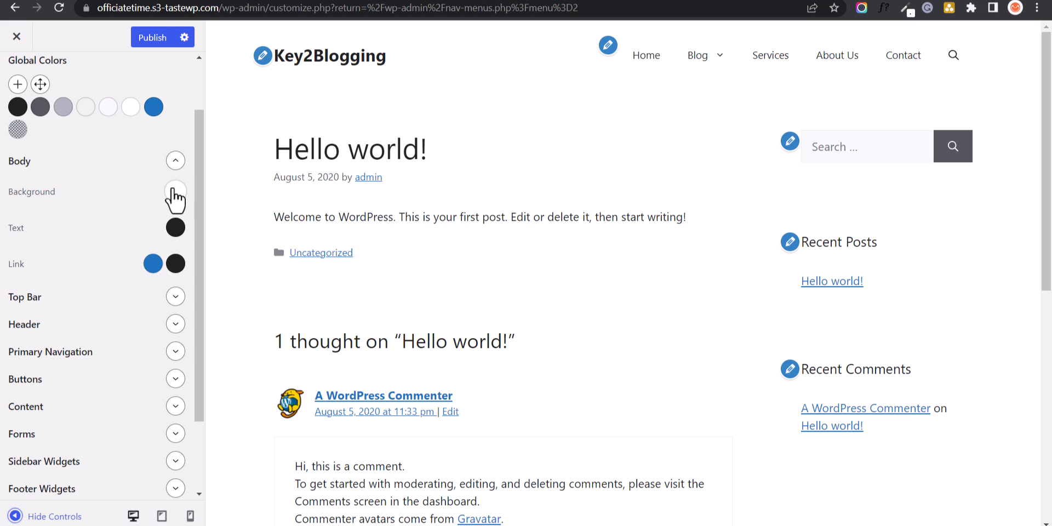
- Set the body background back to the base-2 global color and check the page without the controls
{"action": "left_click", "coordinate": [175, 191]}
{"action": "left_click", "coordinate": [113, 417]}
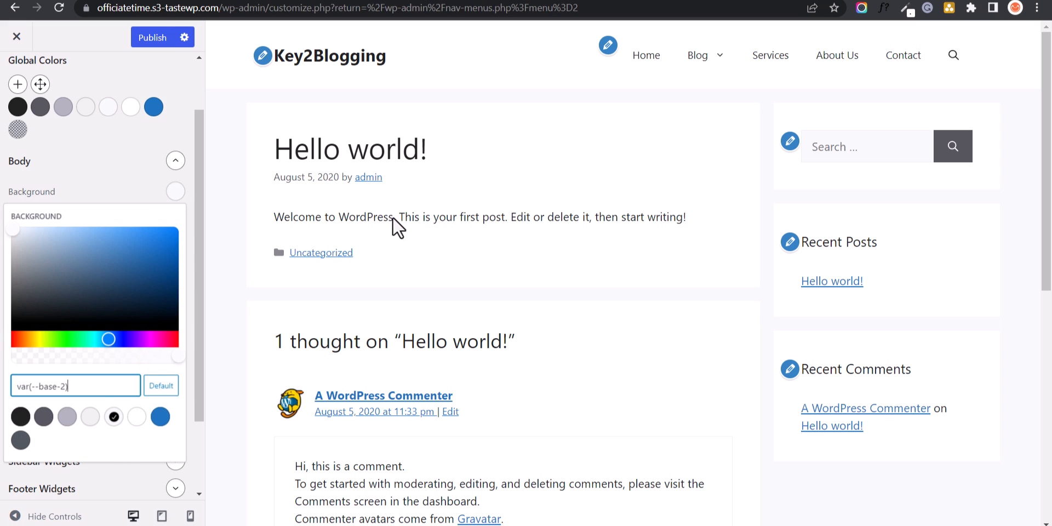
{"action": "left_click", "coordinate": [19, 516]}
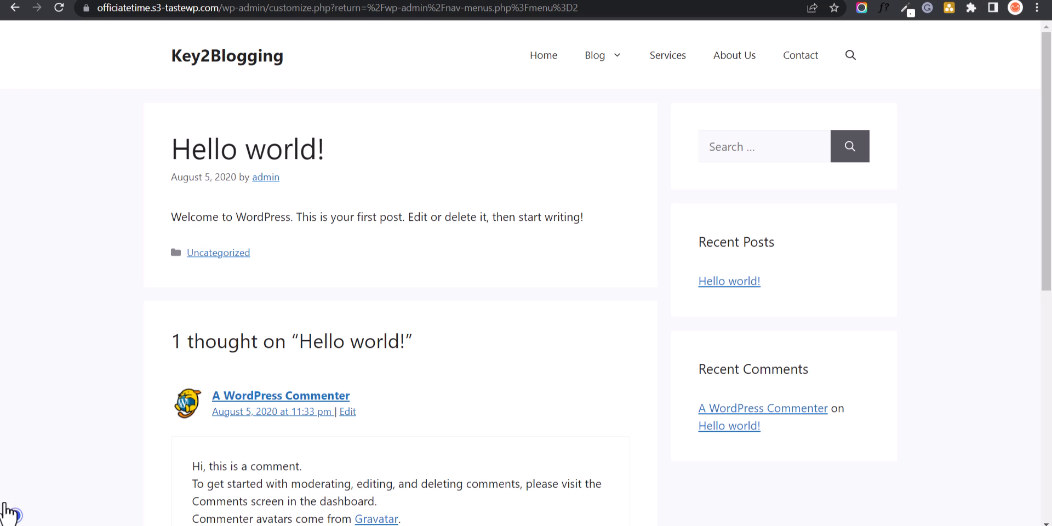
{"action": "left_click", "coordinate": [11, 512]}
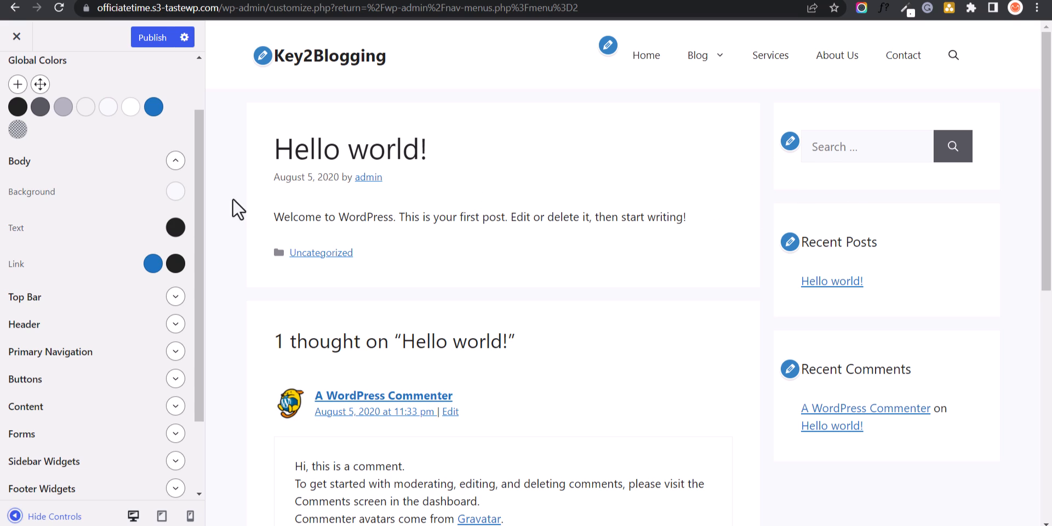
- Set the body link color to the red shade #bf401f
{"action": "left_click", "coordinate": [171, 159]}
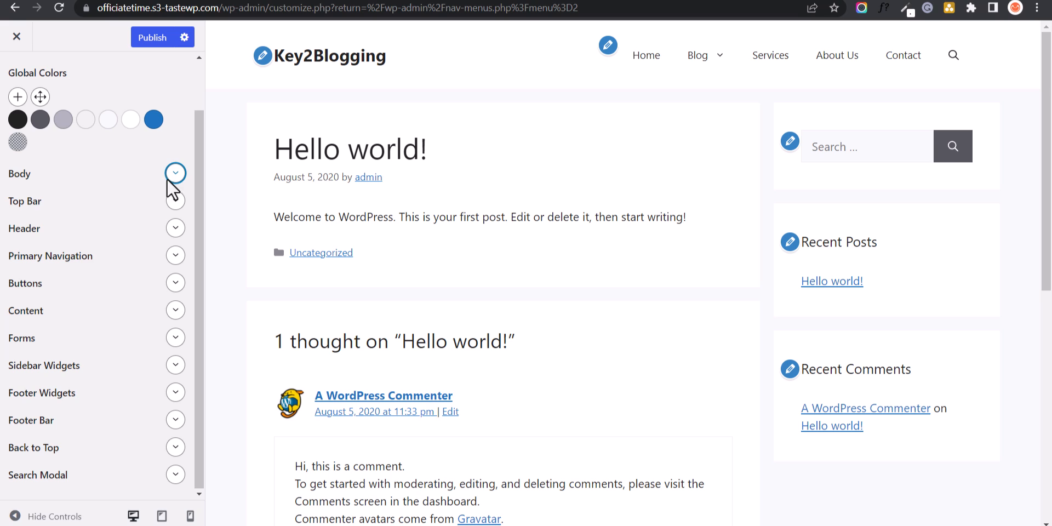
{"action": "left_click", "coordinate": [168, 180]}
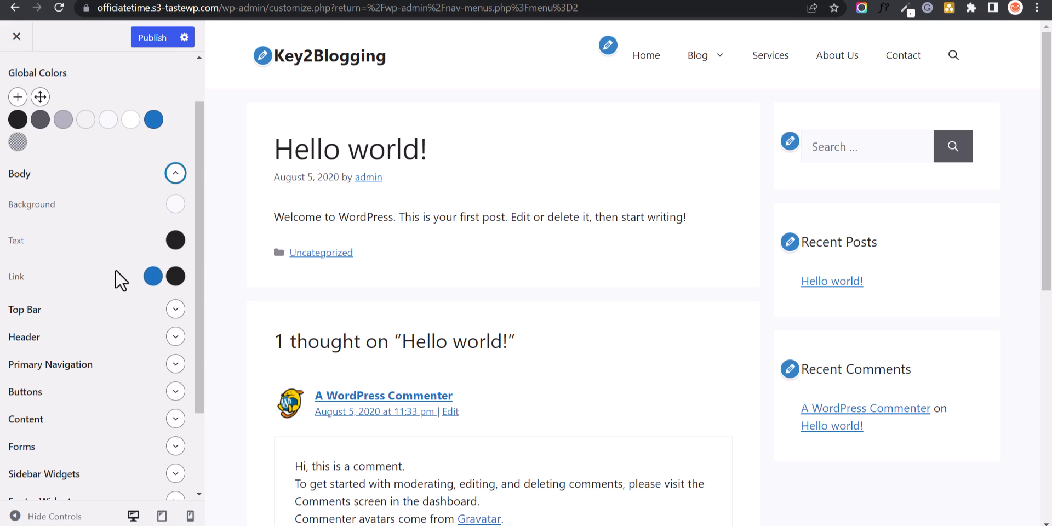
{"action": "left_click", "coordinate": [152, 276]}
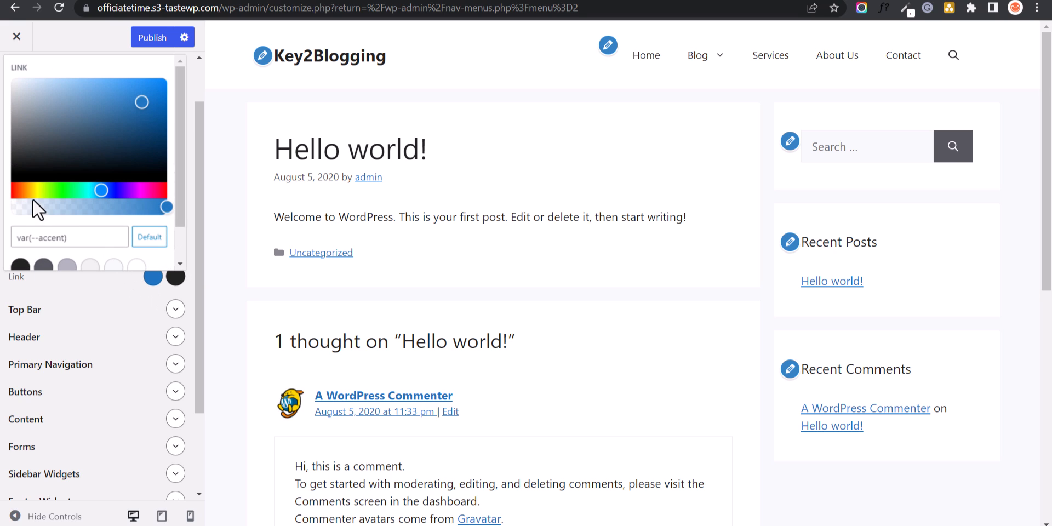
{"action": "left_click", "coordinate": [16, 190]}
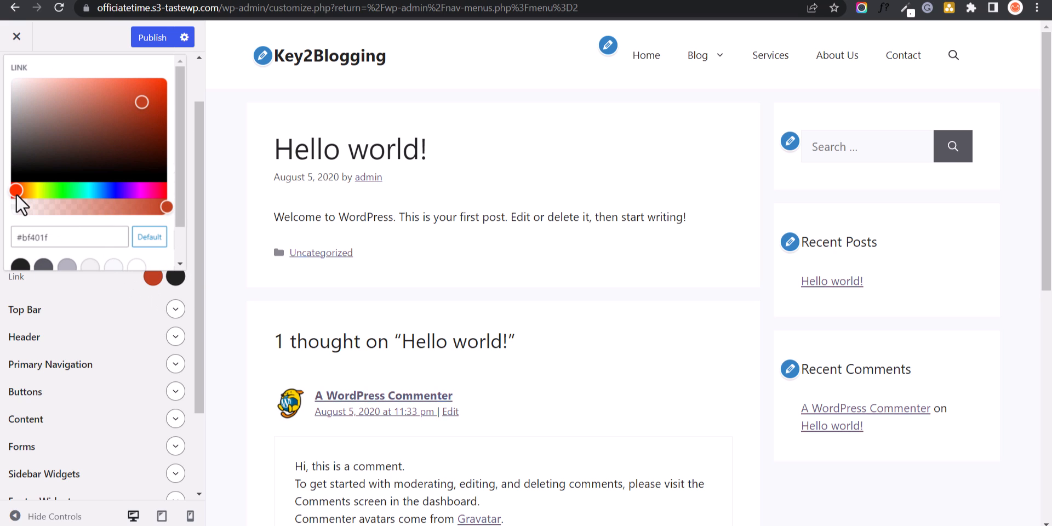
{"action": "left_click", "coordinate": [87, 284]}
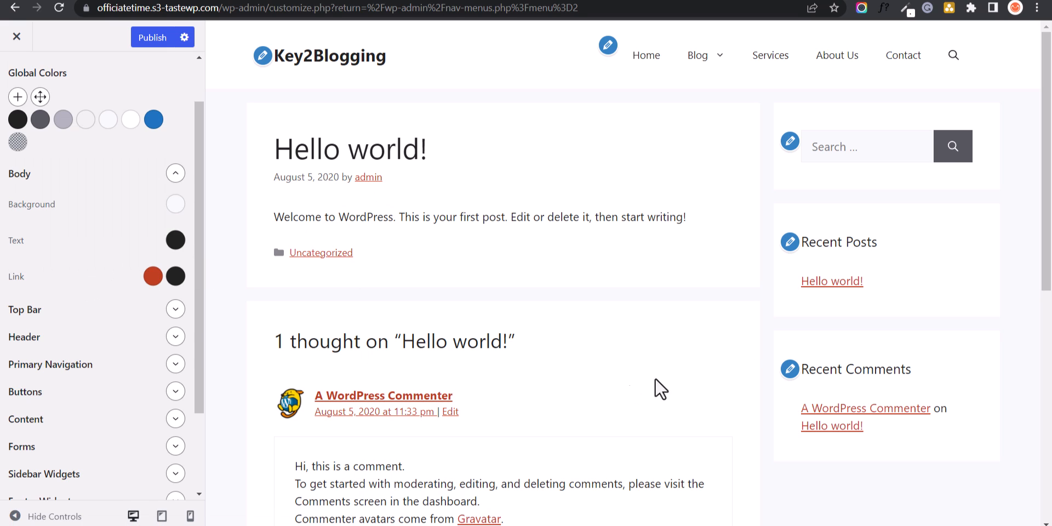
- Try other hues for the body link color, settle on a pure dark red, and collapse the Body color group
{"action": "left_click", "coordinate": [159, 280]}
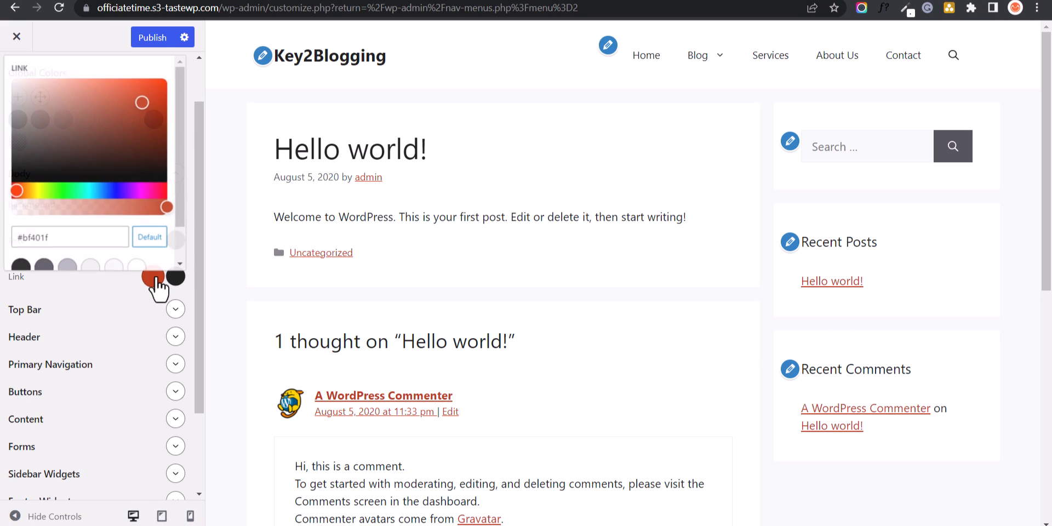
{"action": "left_click", "coordinate": [35, 150]}
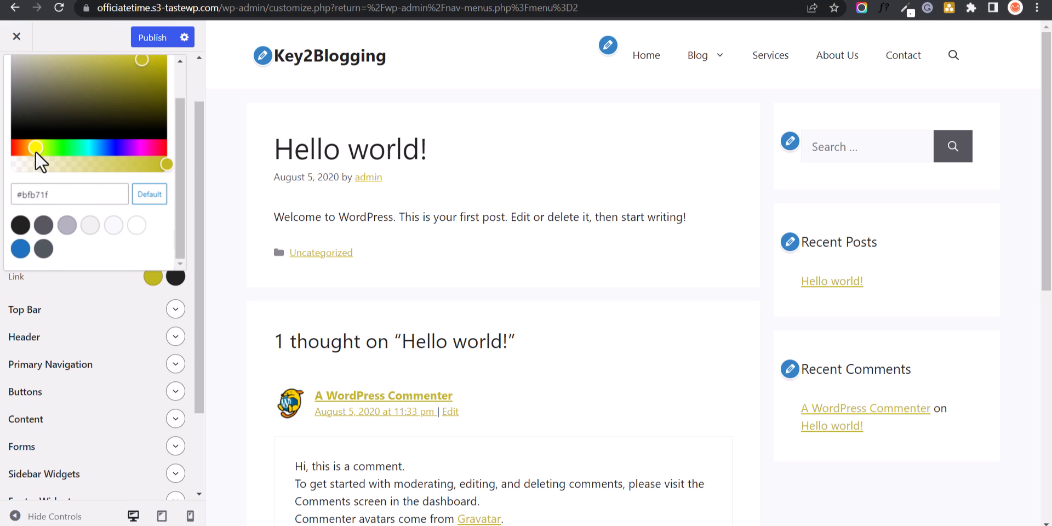
{"action": "left_click_drag", "start_coordinate": [38, 145], "coordinate": [165, 136]}
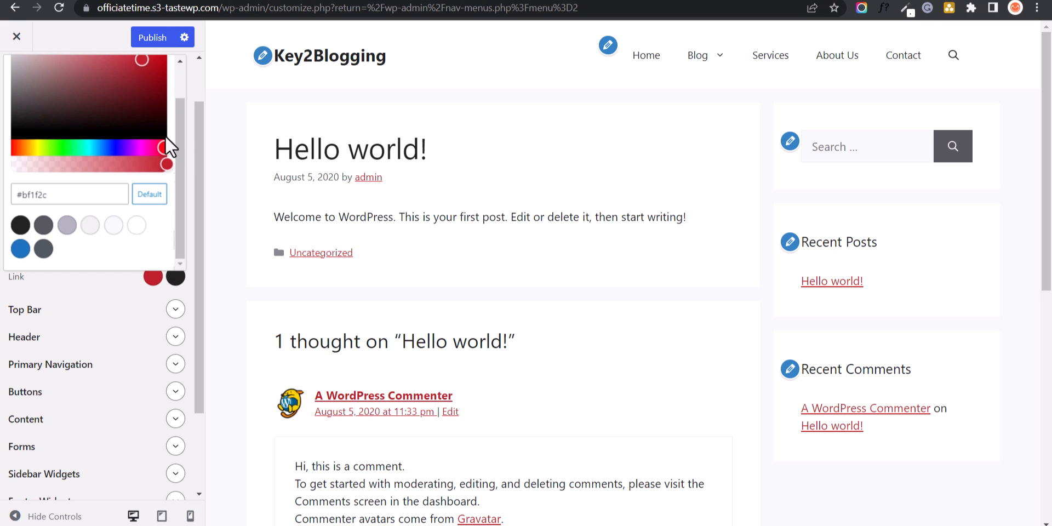
{"action": "left_click_drag", "start_coordinate": [14, 149], "coordinate": [7, 149]}
{"action": "left_click", "coordinate": [96, 293]}
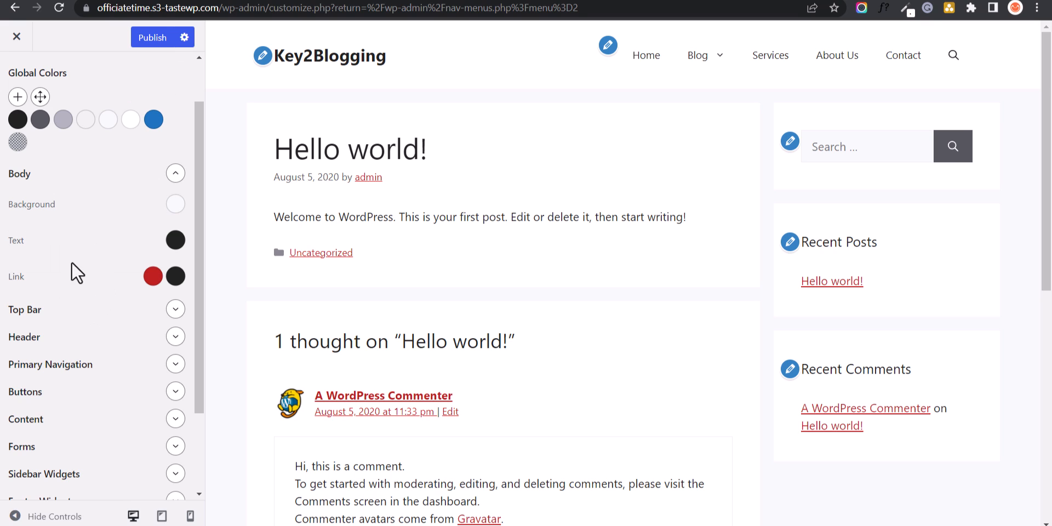
{"action": "left_click", "coordinate": [173, 174]}
{"action": "scroll", "coordinate": [110, 230], "scroll_direction": "up", "scroll_amount": 2}
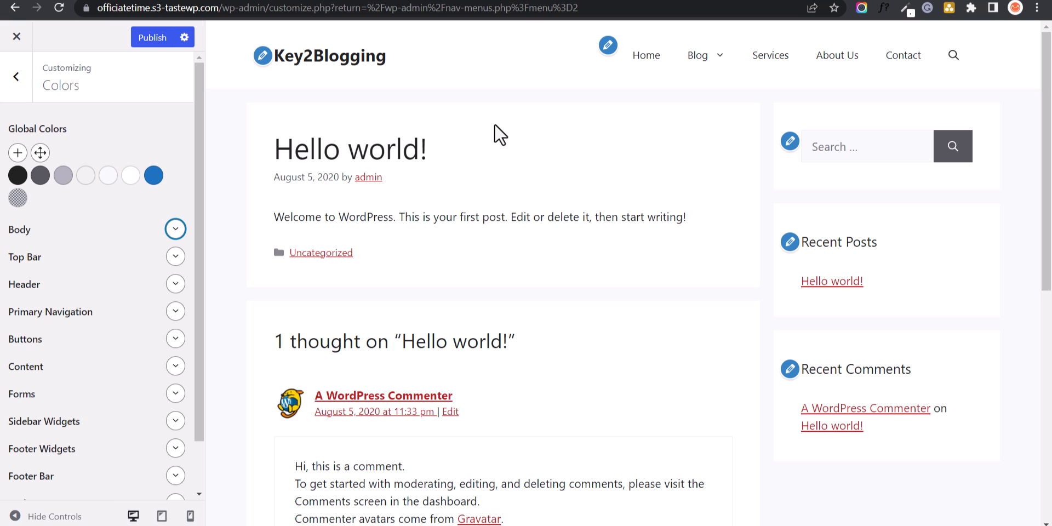
- Look at the Top Bar colors, then try several global colors for the header background and set it to the blue accent color
{"action": "left_click", "coordinate": [175, 257]}
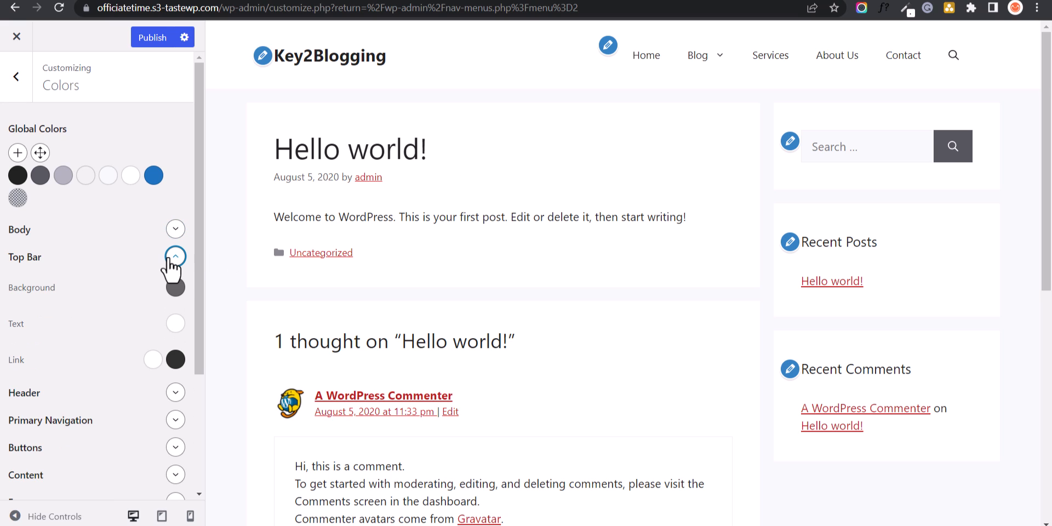
{"action": "left_click", "coordinate": [175, 257]}
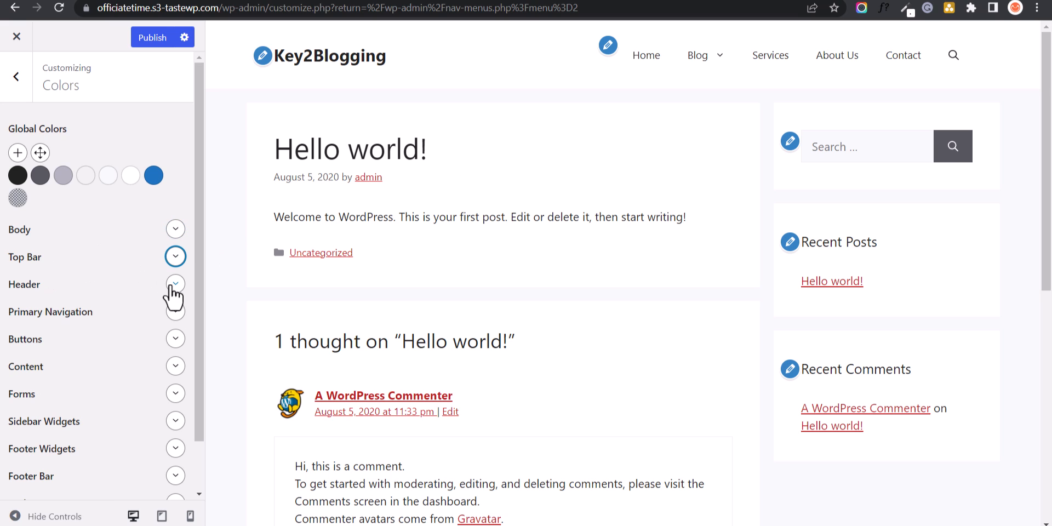
{"action": "left_click", "coordinate": [174, 285]}
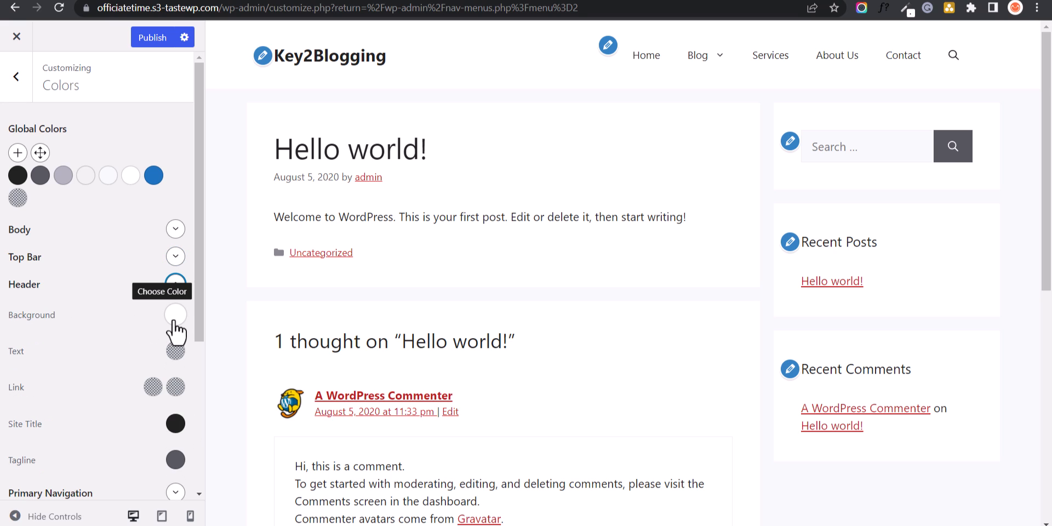
{"action": "left_click", "coordinate": [175, 316]}
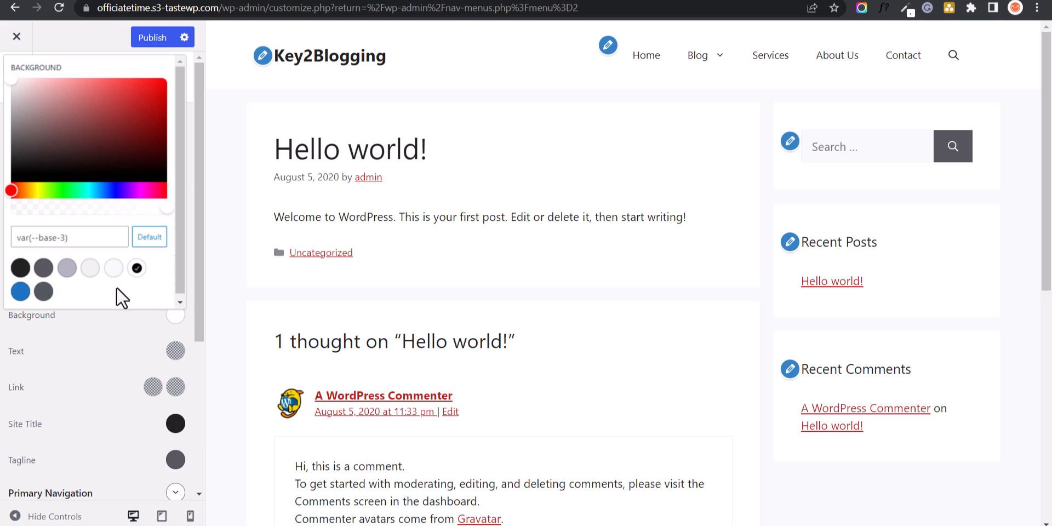
{"action": "left_click", "coordinate": [43, 291]}
{"action": "left_click", "coordinate": [67, 268]}
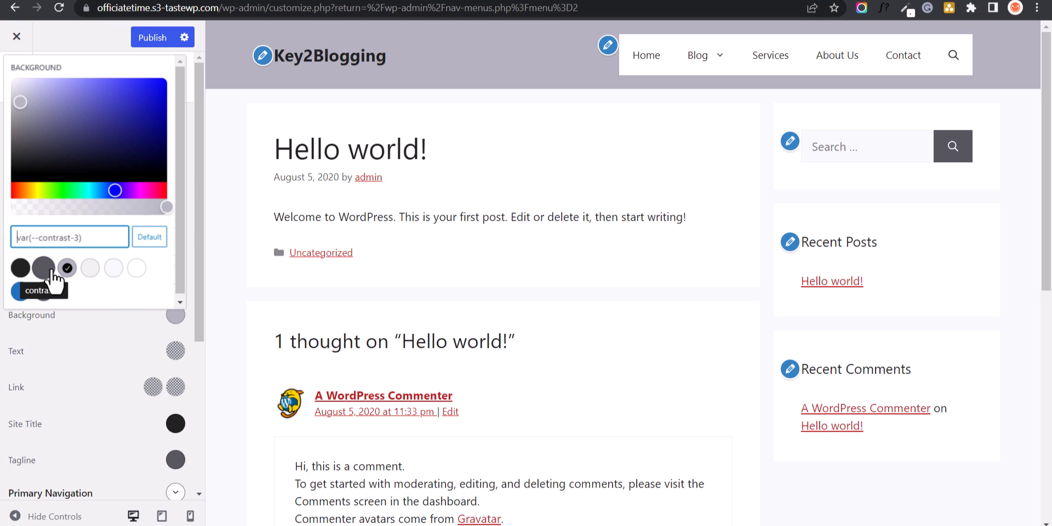
{"action": "left_click", "coordinate": [22, 292]}
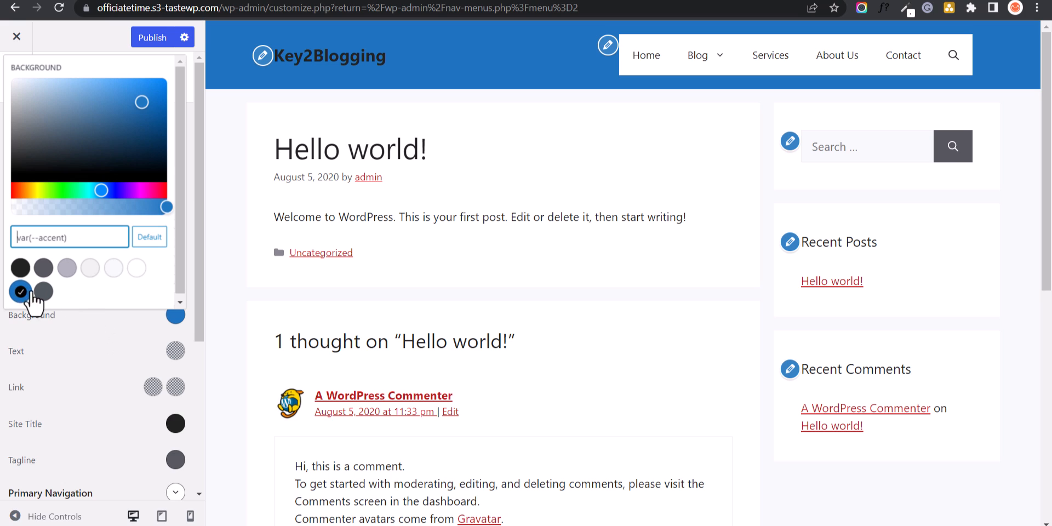
{"action": "left_click", "coordinate": [97, 324]}
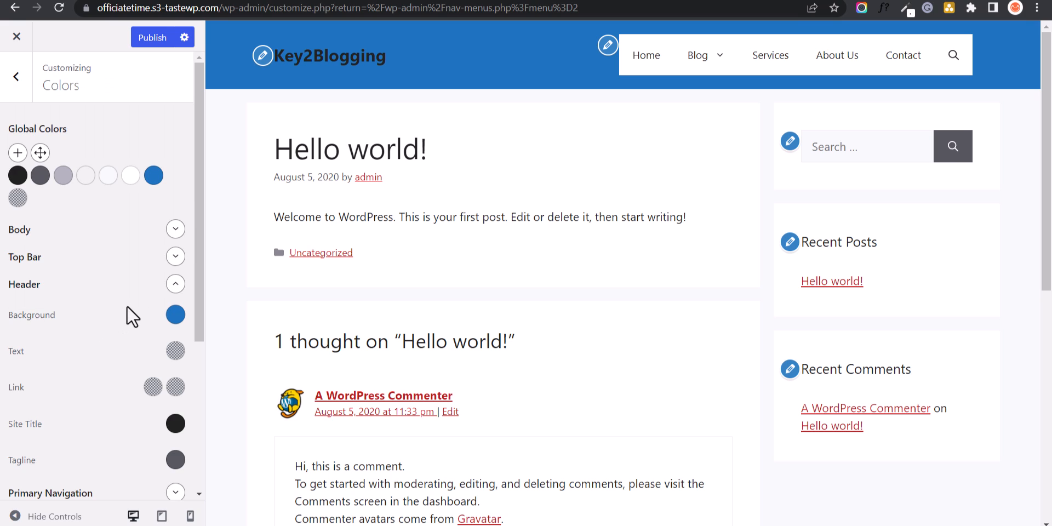
{"action": "left_click", "coordinate": [176, 284]}
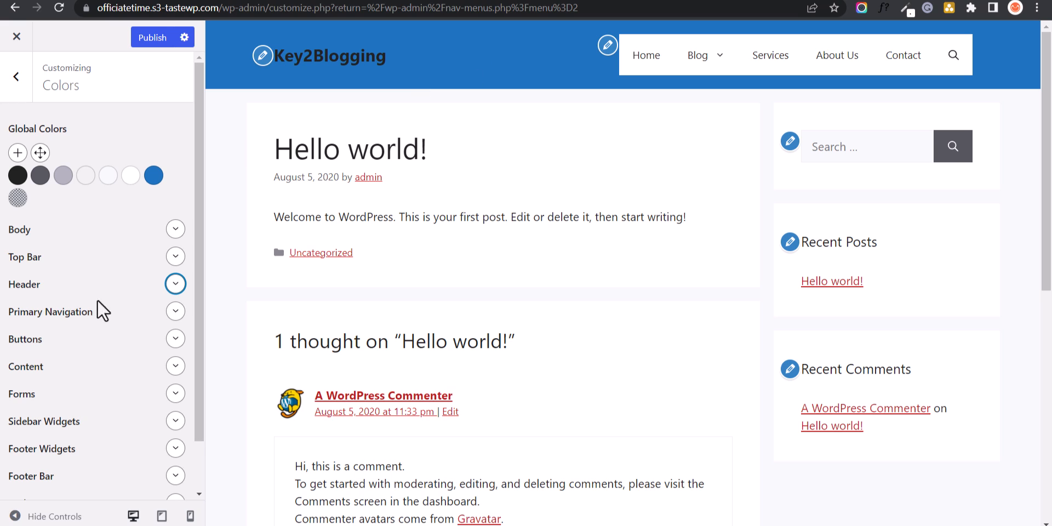
- Set the primary navigation background to the blue accent global color
{"action": "left_click", "coordinate": [175, 314]}
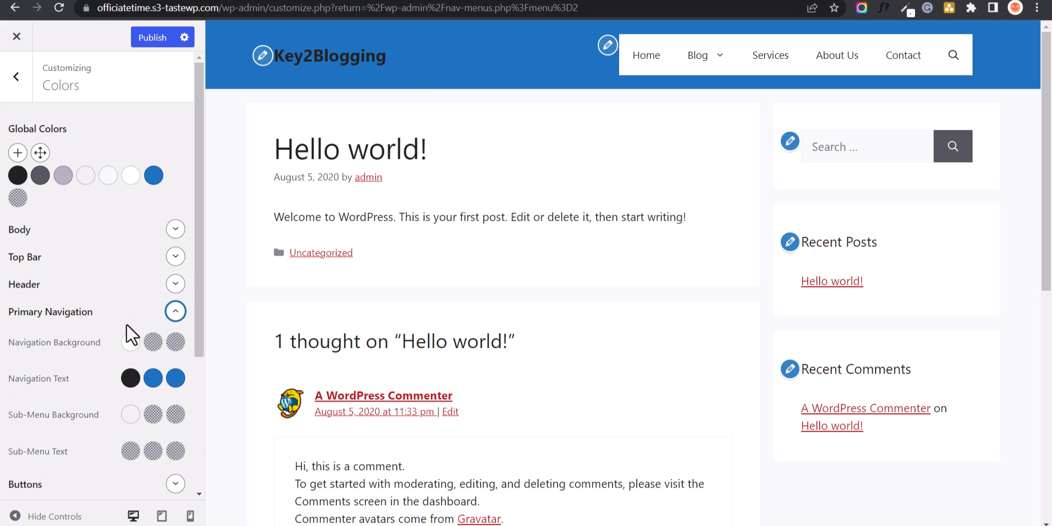
{"action": "scroll", "coordinate": [65, 329], "scroll_direction": "down", "scroll_amount": 1}
{"action": "left_click", "coordinate": [131, 274]}
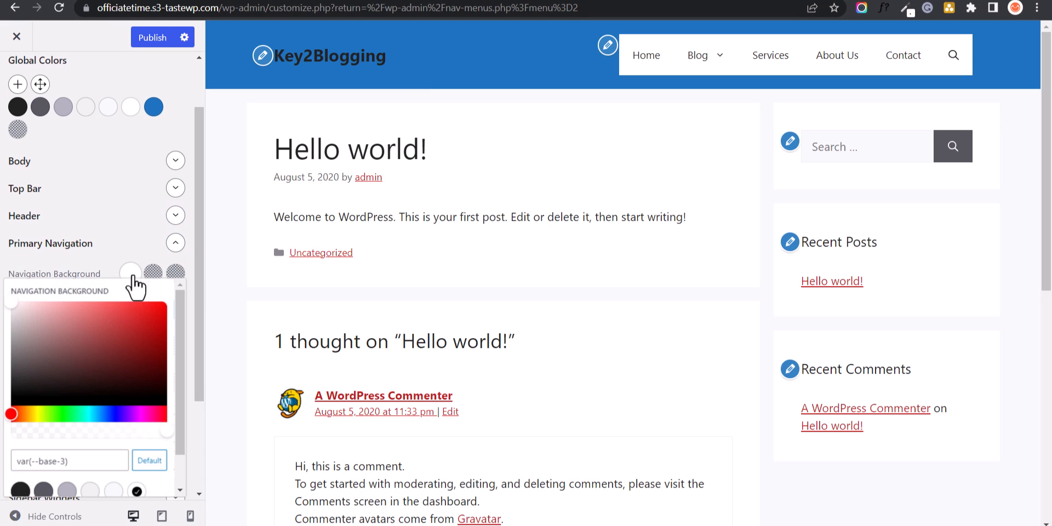
{"action": "scroll", "coordinate": [77, 469], "scroll_direction": "down", "scroll_amount": 1}
{"action": "left_click", "coordinate": [19, 481]}
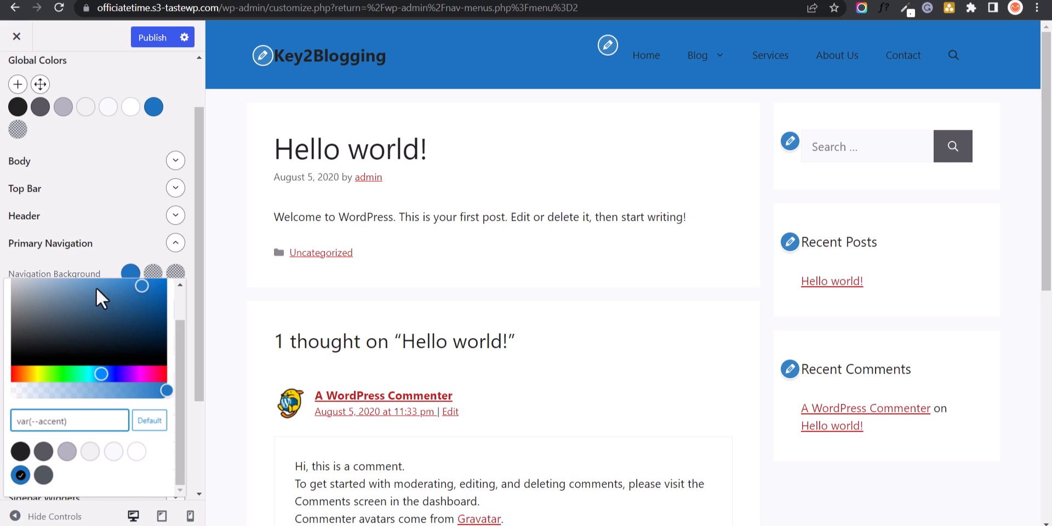
{"action": "left_click", "coordinate": [107, 238]}
{"action": "scroll", "coordinate": [111, 259], "scroll_direction": "up", "scroll_amount": 1}
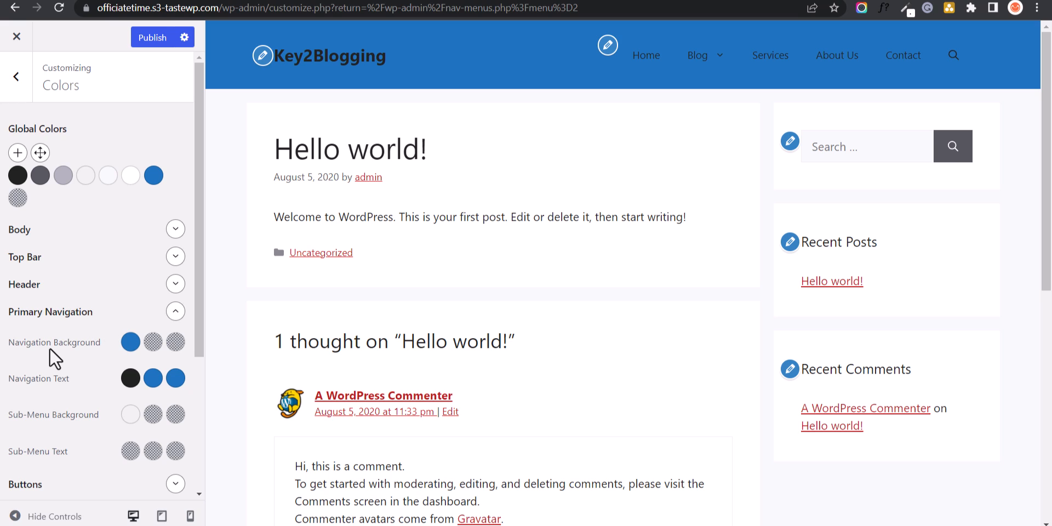
- Set the primary navigation text color to the white base-3 global color
{"action": "left_click", "coordinate": [129, 379]}
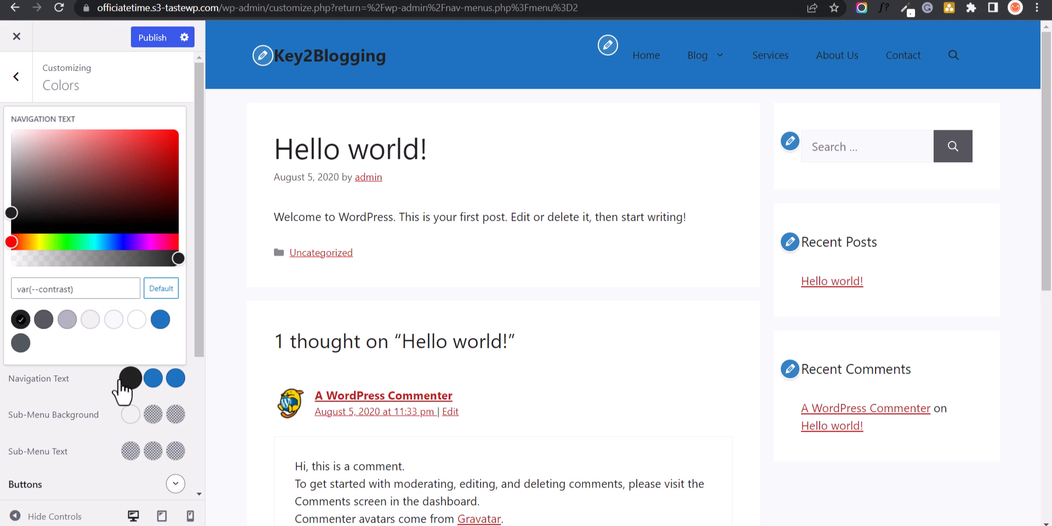
{"action": "left_click", "coordinate": [137, 321]}
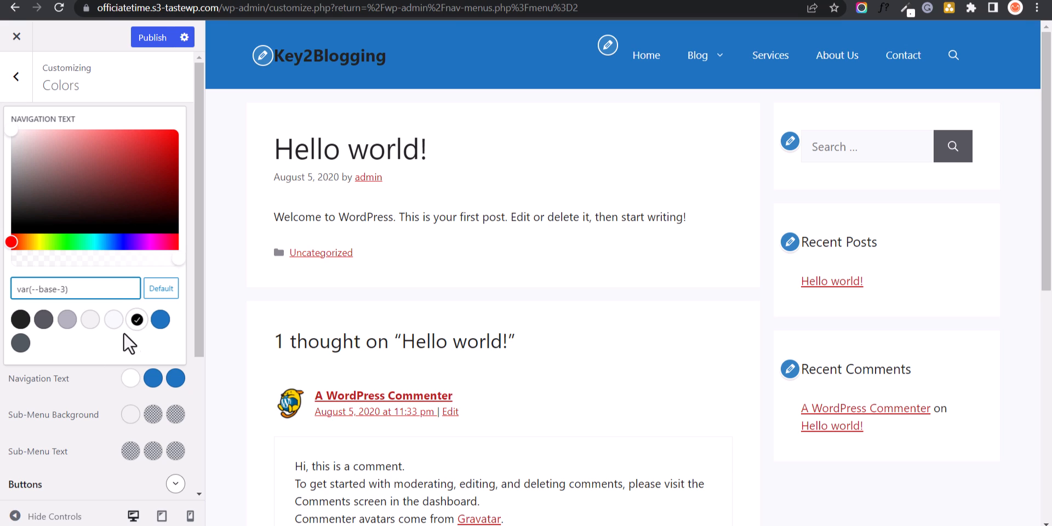
{"action": "left_click", "coordinate": [93, 381]}
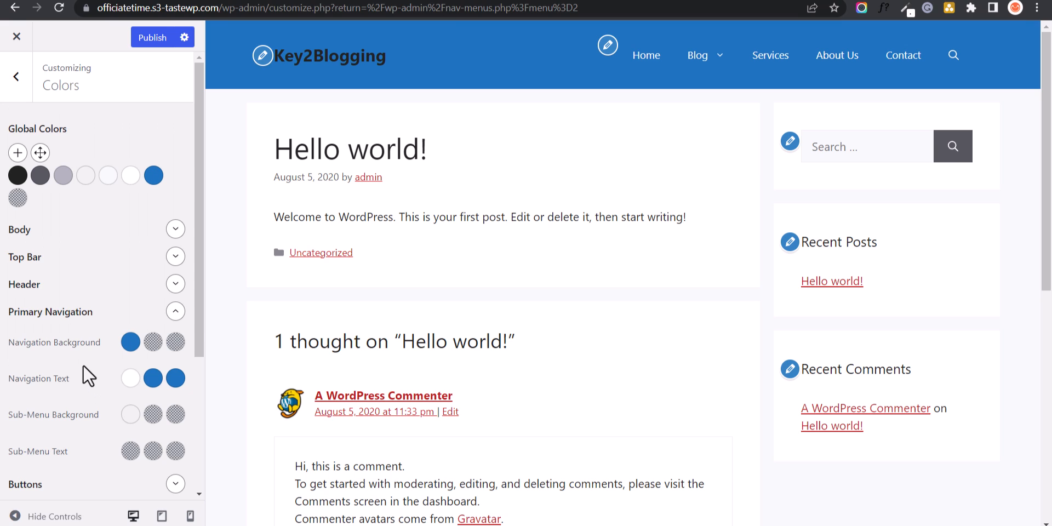
- In the Header colors, set the site title color to the white base-3 global color
{"action": "left_click", "coordinate": [174, 285]}
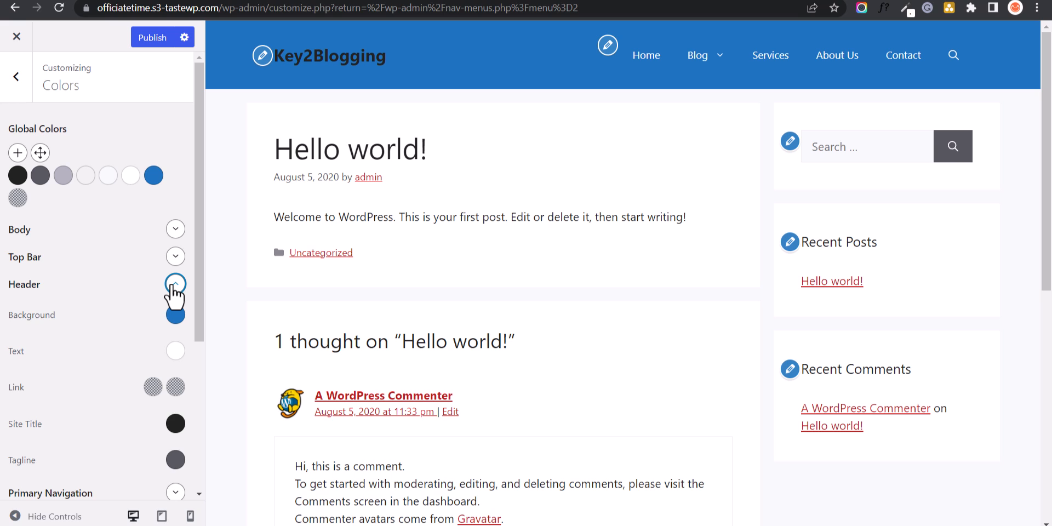
{"action": "scroll", "coordinate": [70, 412], "scroll_direction": "down", "scroll_amount": 2}
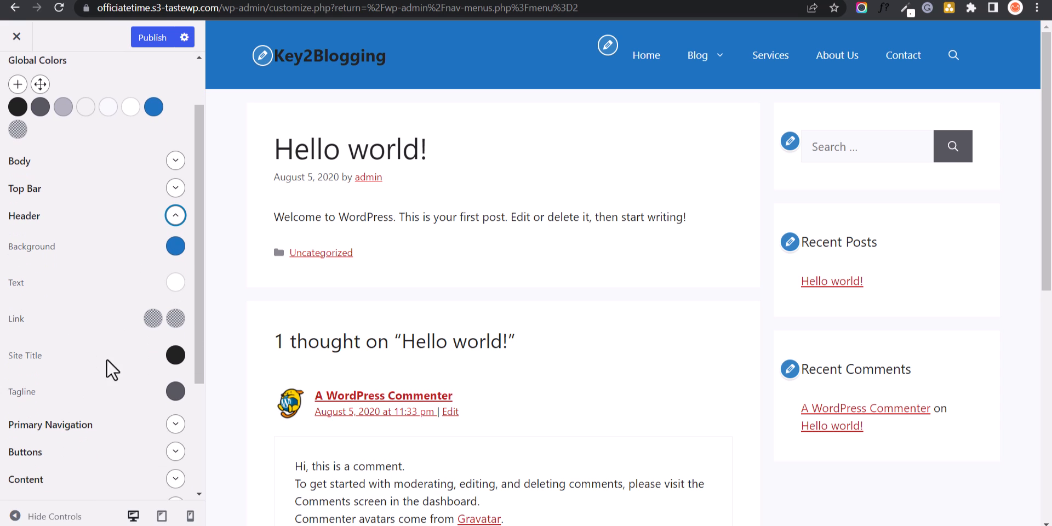
{"action": "scroll", "coordinate": [130, 346], "scroll_direction": "up", "scroll_amount": 1}
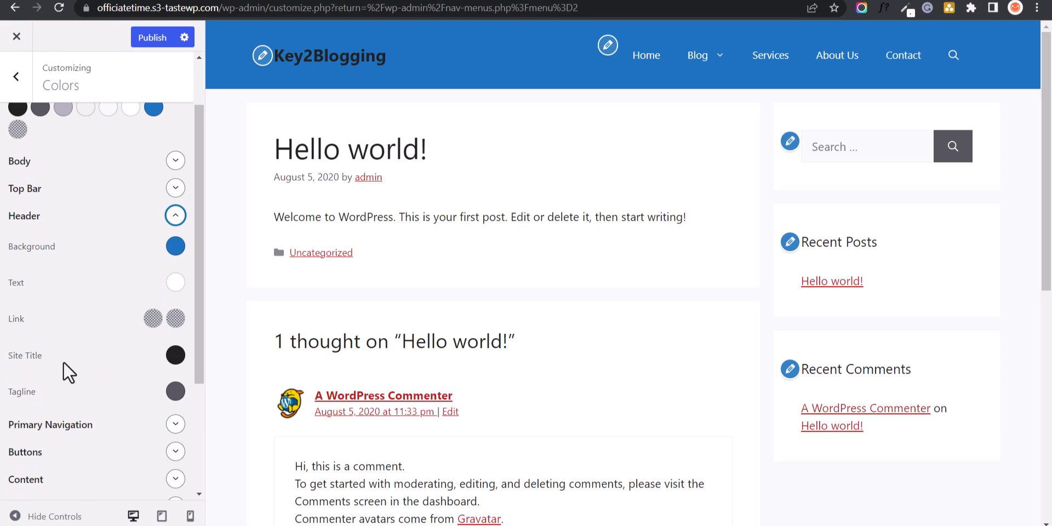
{"action": "left_click", "coordinate": [170, 361]}
{"action": "left_click", "coordinate": [137, 296]}
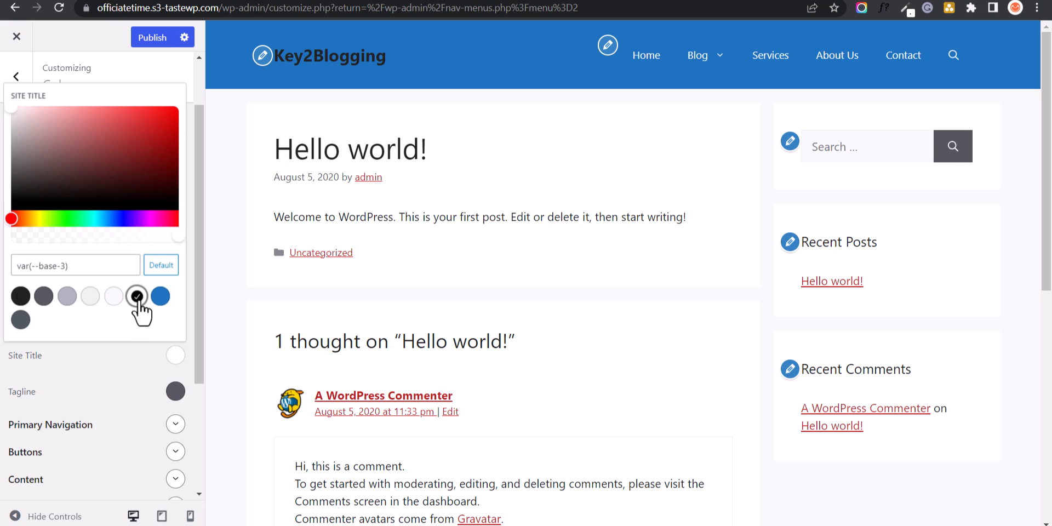
{"action": "left_click", "coordinate": [125, 363]}
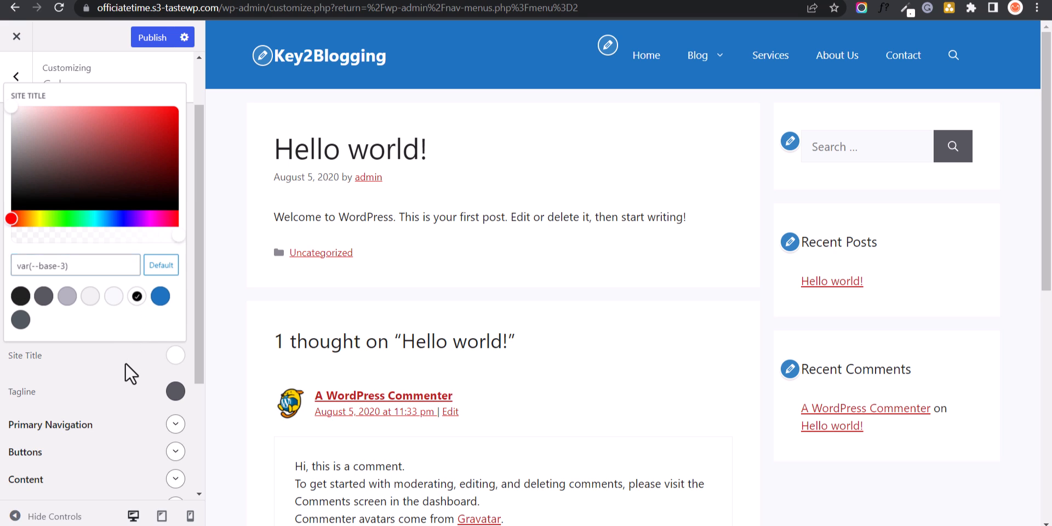
- Set the header tagline color to the white base-3 global color and collapse the Header color group
{"action": "left_click", "coordinate": [175, 392]}
{"action": "left_click", "coordinate": [137, 332]}
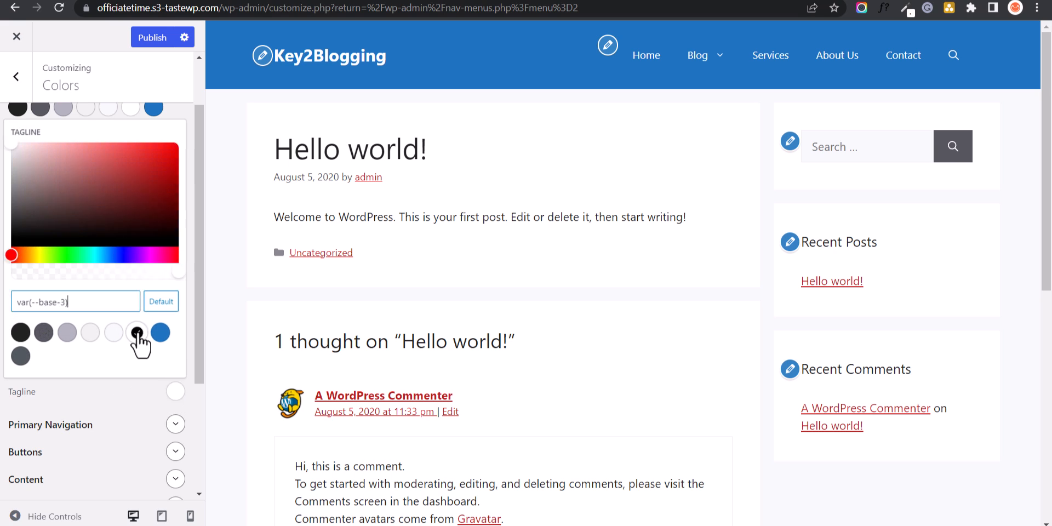
{"action": "left_click", "coordinate": [100, 389]}
{"action": "scroll", "coordinate": [121, 362], "scroll_direction": "up", "scroll_amount": 2}
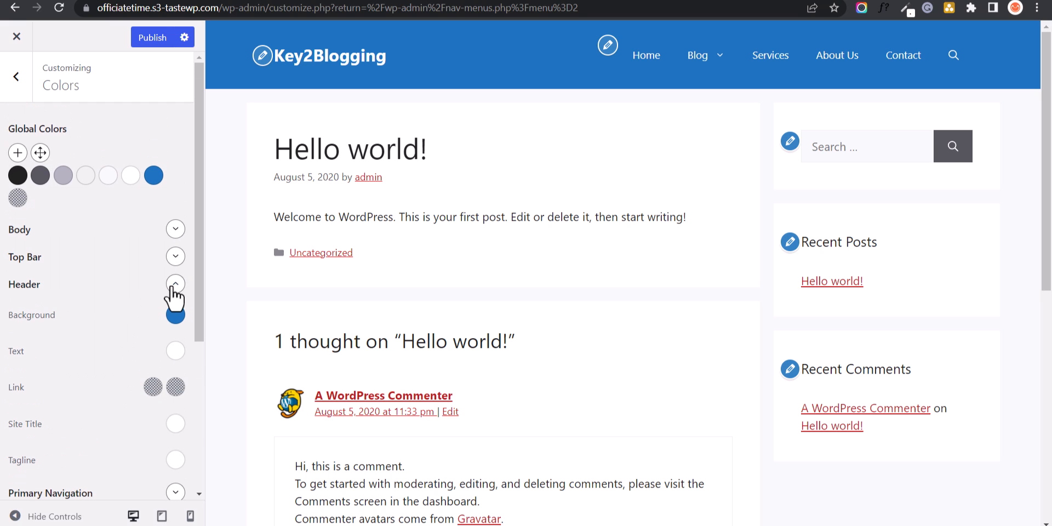
{"action": "left_click", "coordinate": [175, 285]}
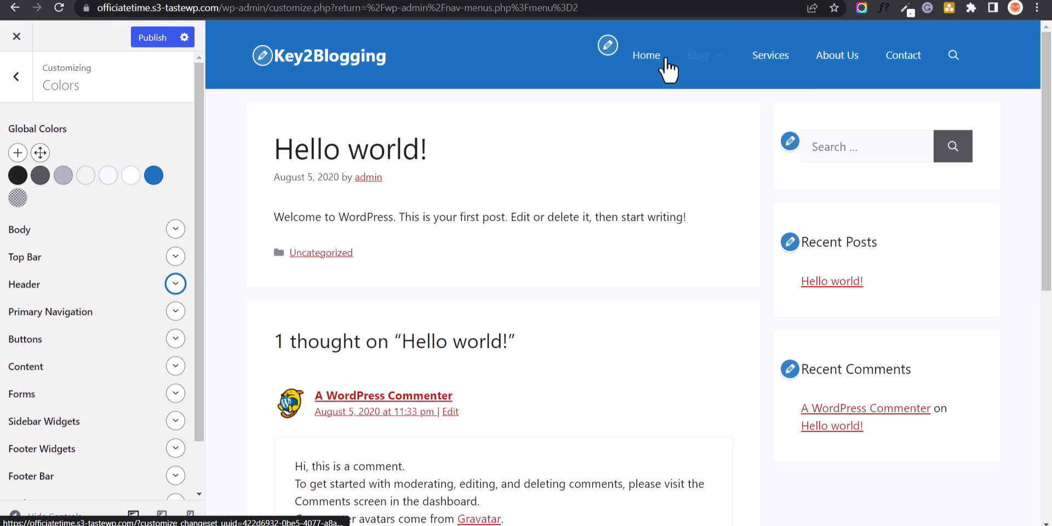
- Set the primary navigation text hover color to the light base global color and check it on the menu items
{"action": "mouse_move", "coordinate": [702, 61]}
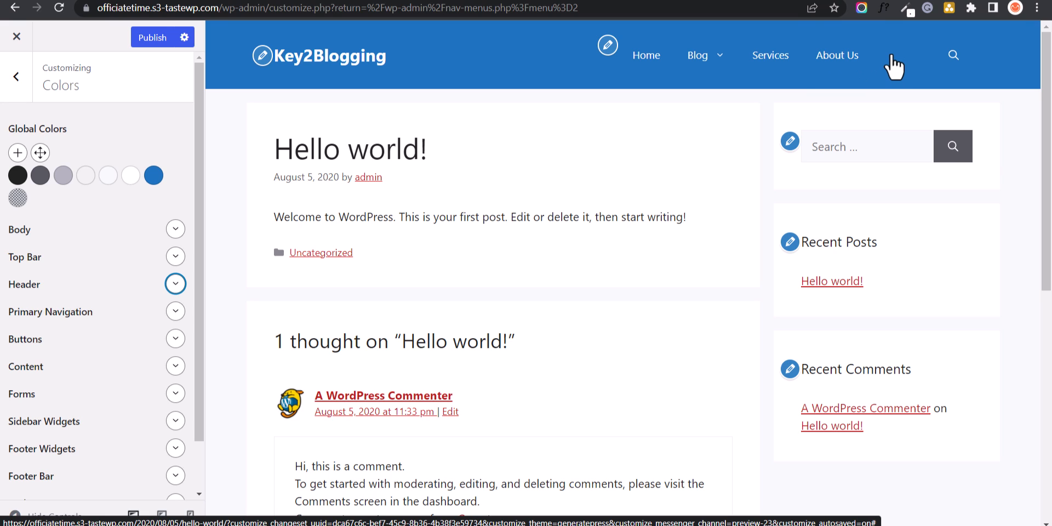
{"action": "left_click", "coordinate": [176, 312]}
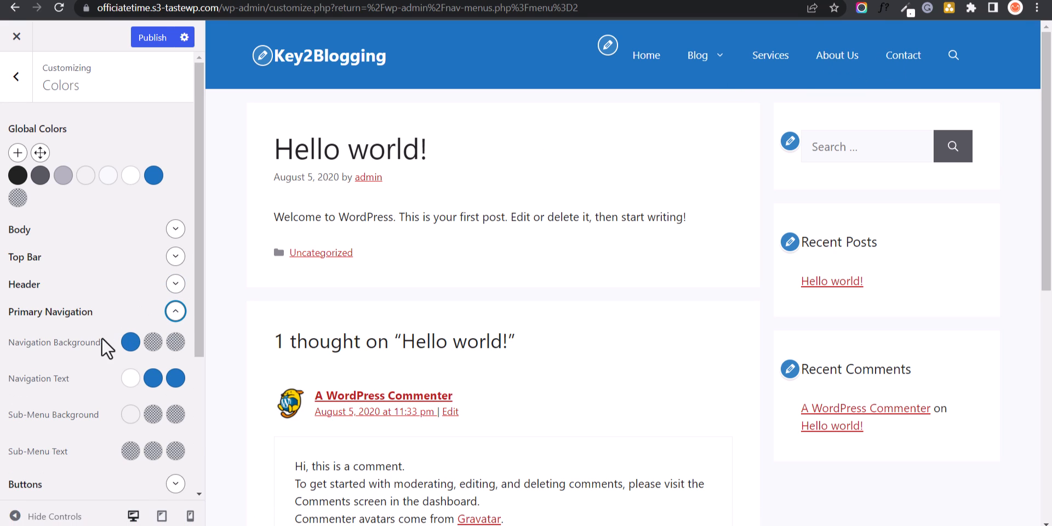
{"action": "scroll", "coordinate": [101, 334], "scroll_direction": "down", "scroll_amount": 2}
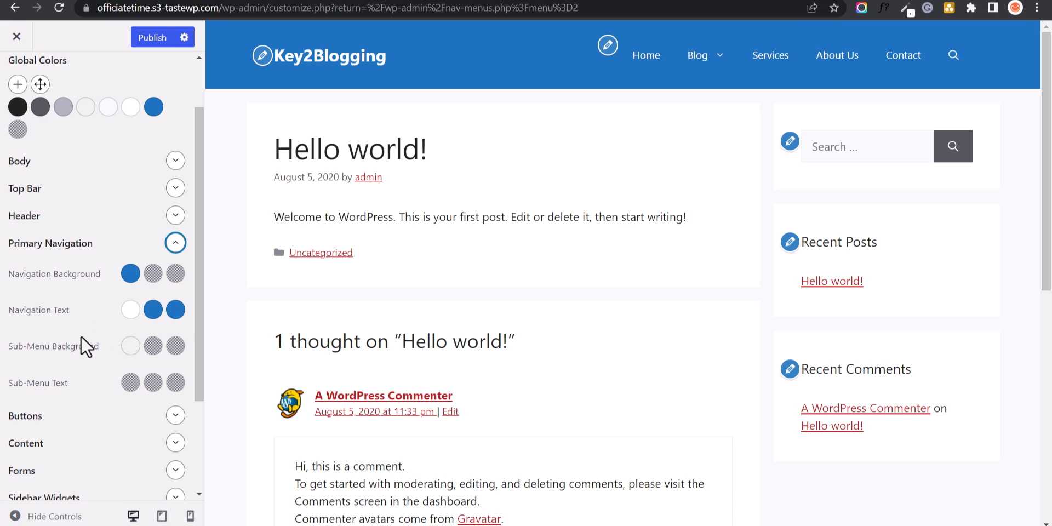
{"action": "left_click", "coordinate": [153, 310]}
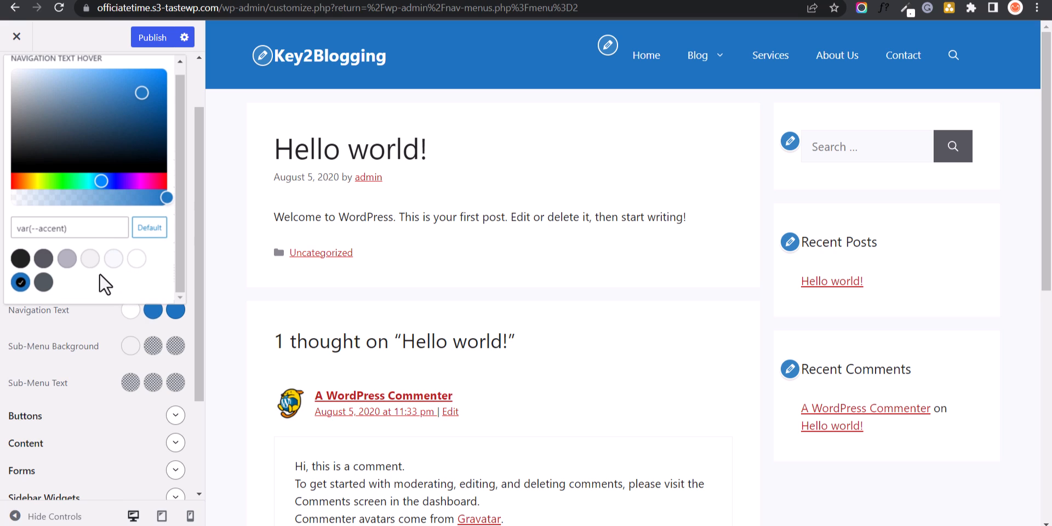
{"action": "left_click", "coordinate": [90, 258]}
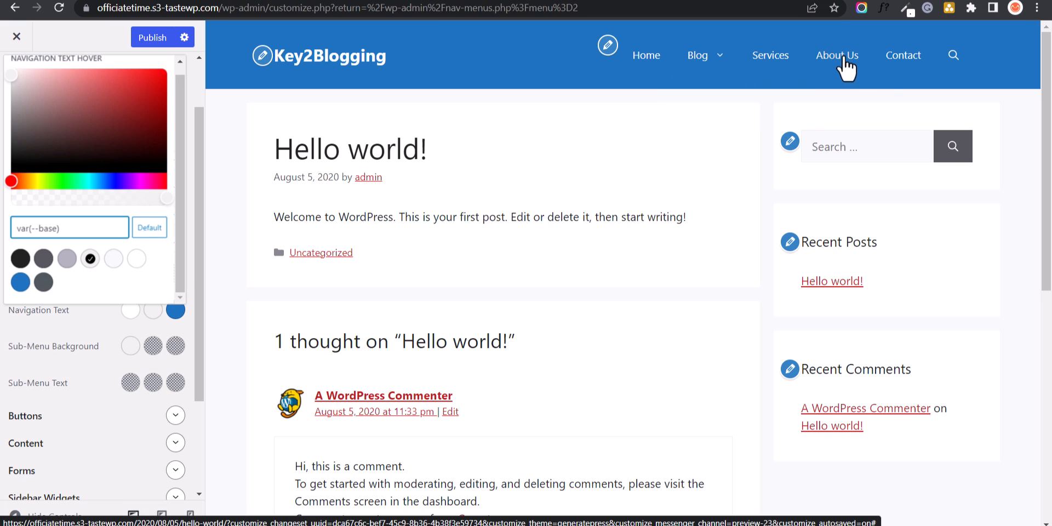
{"action": "left_click", "coordinate": [84, 321]}
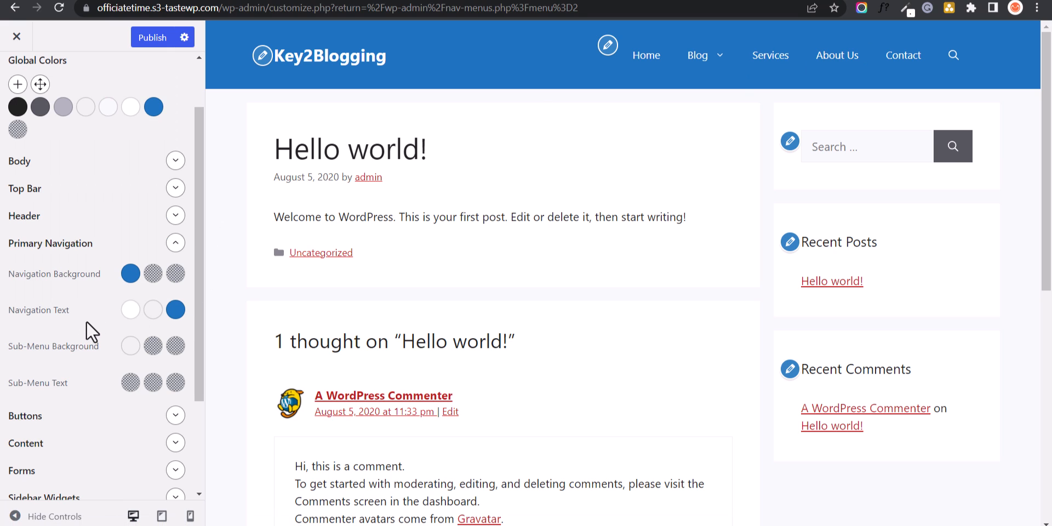
- Try red #bf1f1f as the current navigation text color and open the Home page in the preview
{"action": "left_click", "coordinate": [175, 310]}
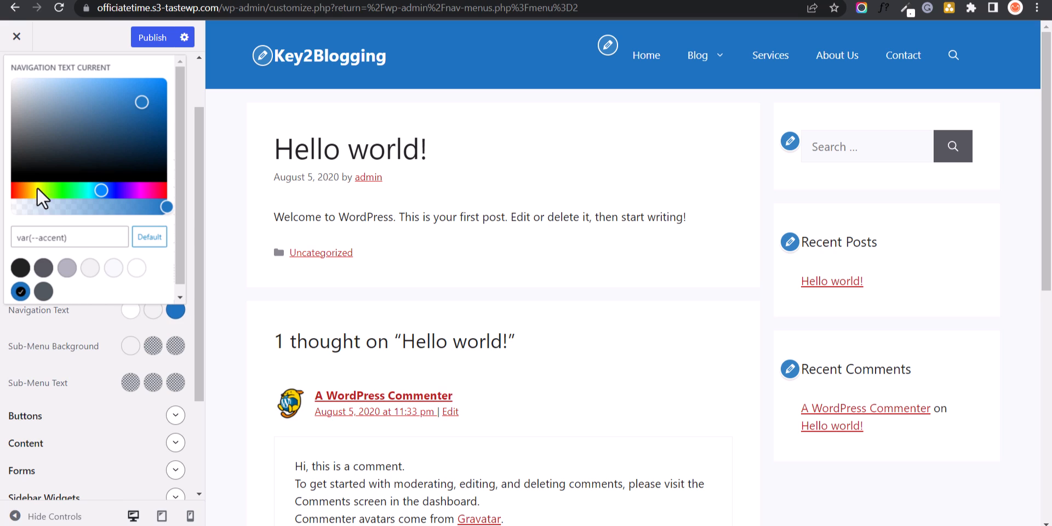
{"action": "left_click", "coordinate": [13, 190]}
{"action": "left_click_drag", "start_coordinate": [12, 189], "coordinate": [10, 190]}
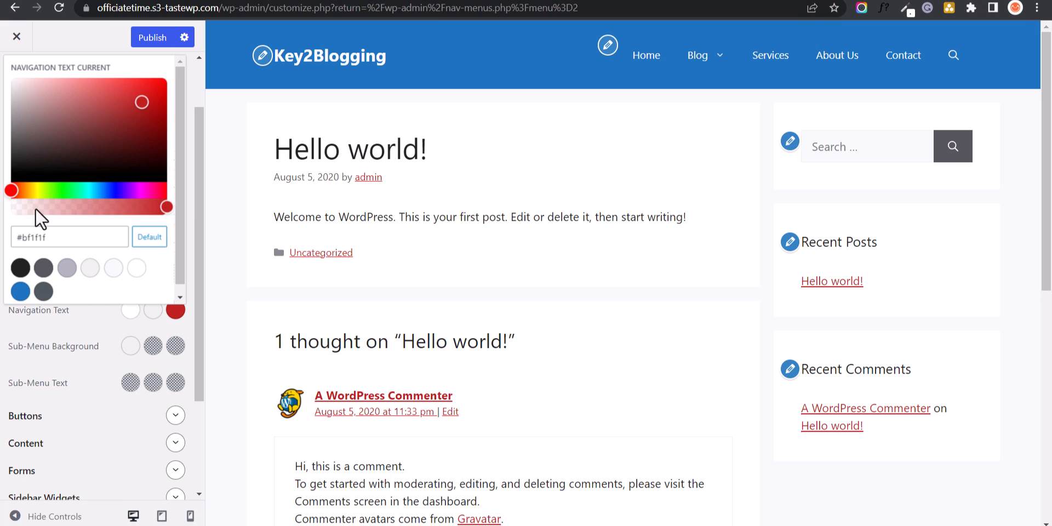
{"action": "left_click", "coordinate": [87, 316]}
{"action": "left_click", "coordinate": [646, 57]}
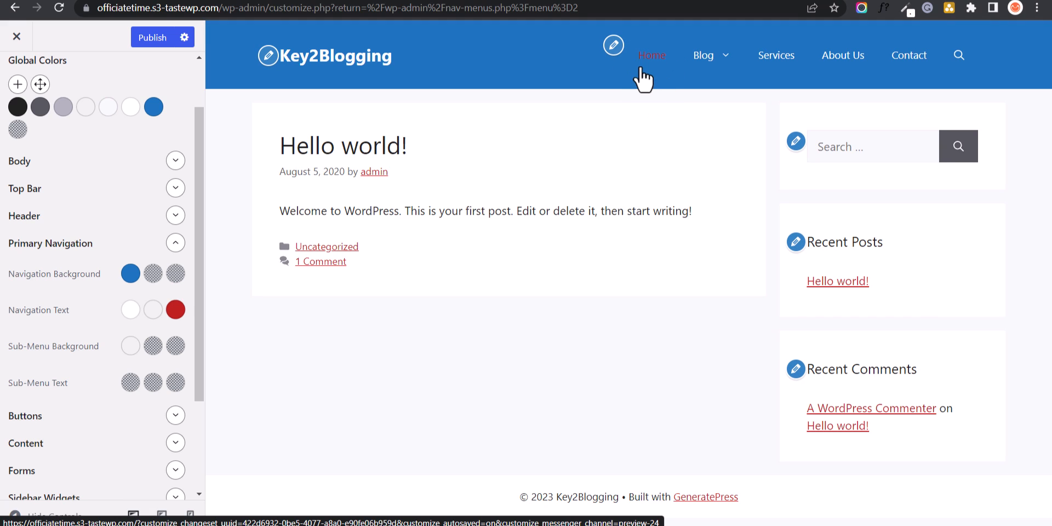
- Set the current navigation text color to bright yellow and check it on the Home menu item
{"action": "left_click", "coordinate": [176, 311]}
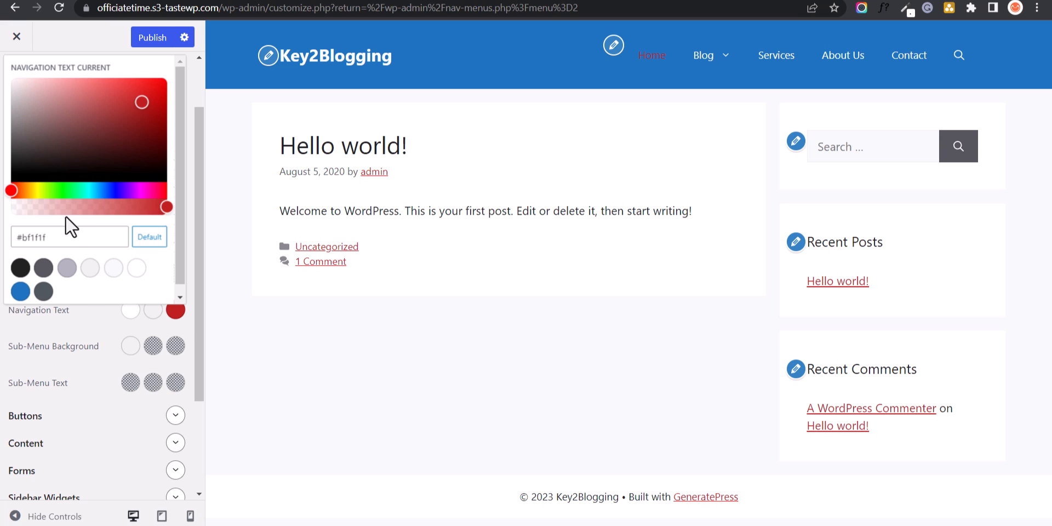
{"action": "left_click", "coordinate": [37, 192]}
{"action": "left_click_drag", "start_coordinate": [144, 90], "coordinate": [167, 78]}
{"action": "left_click", "coordinate": [83, 324]}
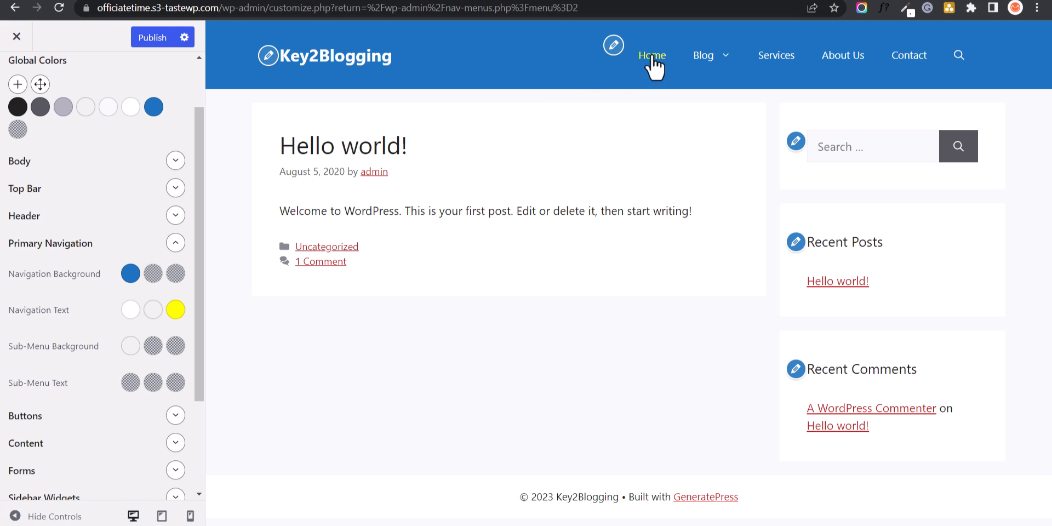
- Try red #ea1414 as the navigation text hover color, and restore the light base global color
{"action": "left_click", "coordinate": [153, 311]}
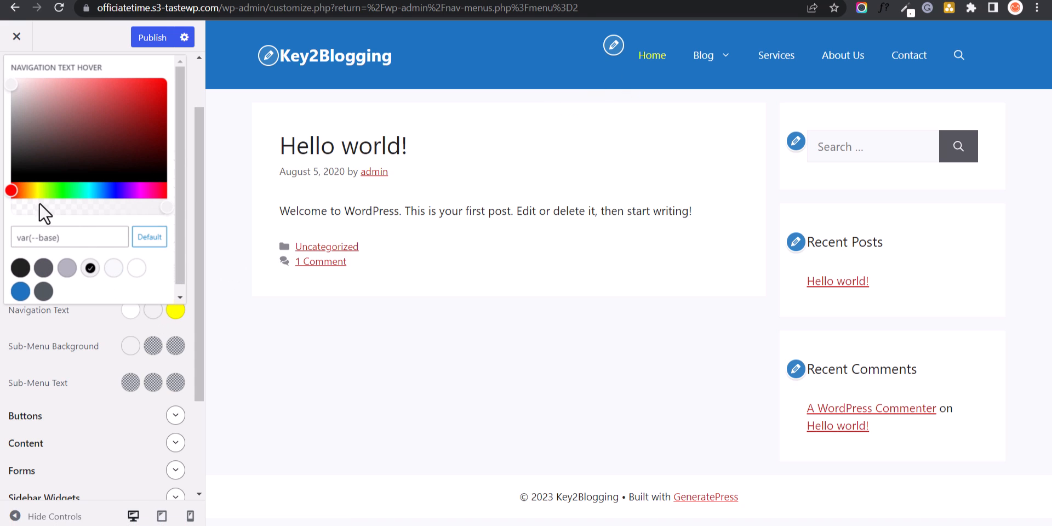
{"action": "left_click", "coordinate": [153, 86]}
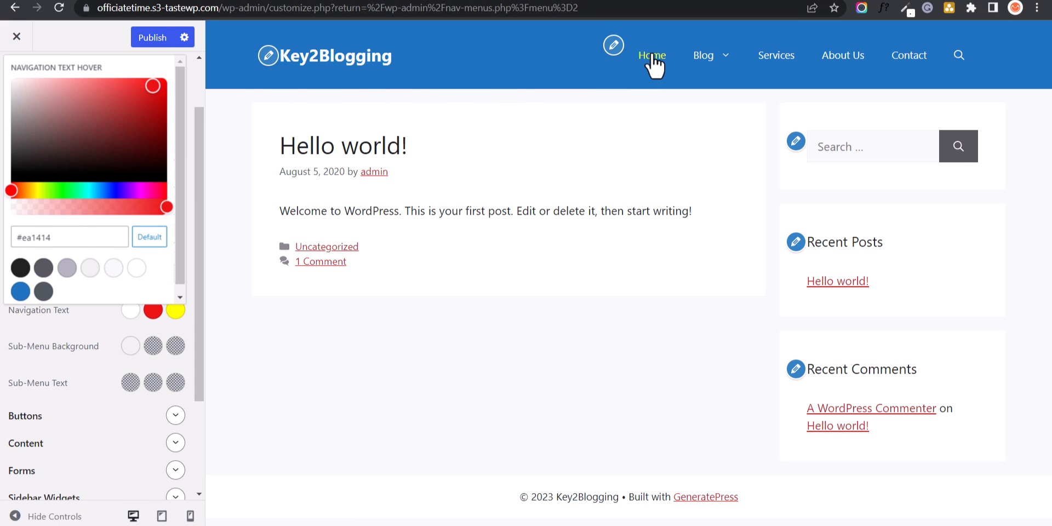
{"action": "left_click", "coordinate": [109, 328]}
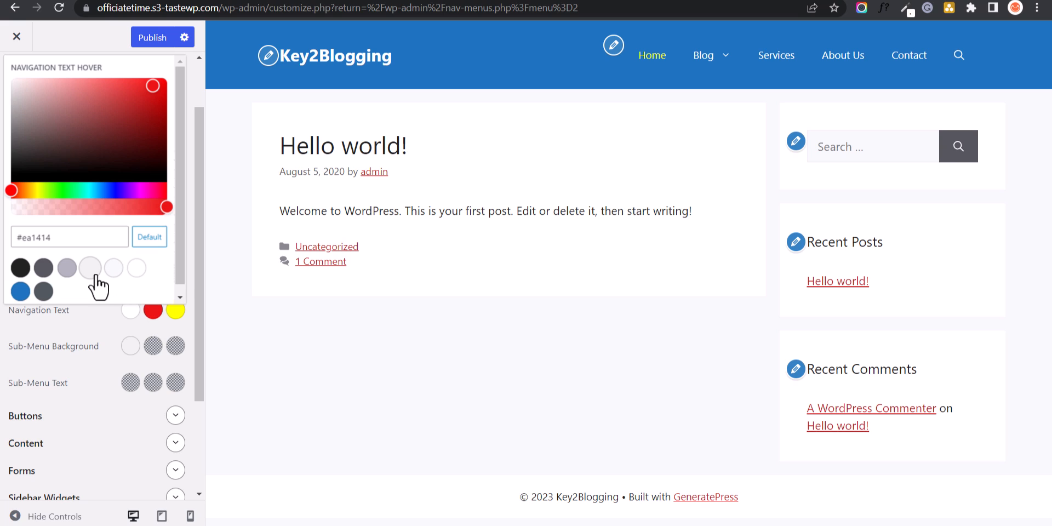
{"action": "left_click", "coordinate": [92, 270]}
{"action": "left_click", "coordinate": [103, 320]}
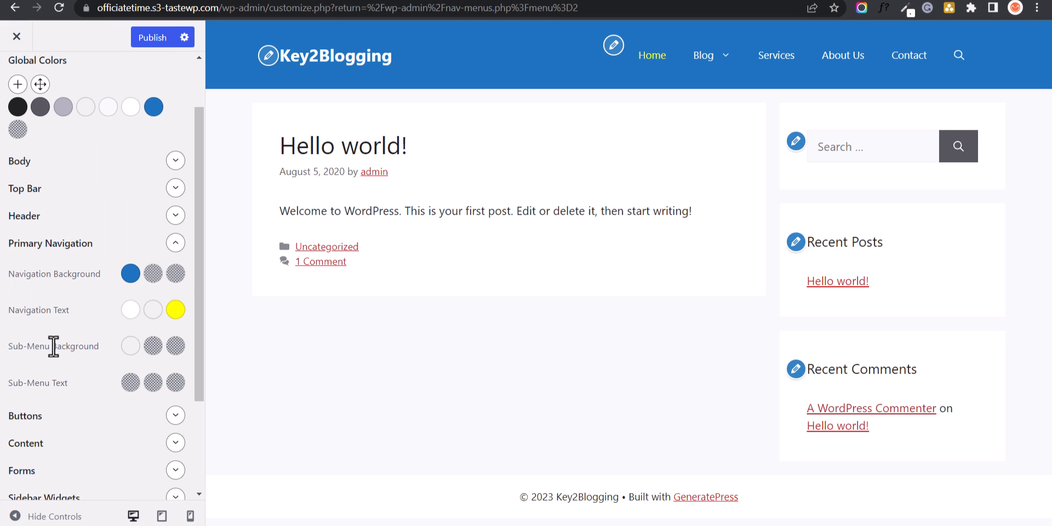
- Set the sub-menu background to the dark gray contrast-2 global color and check it on the Blog dropdown
{"action": "mouse_move", "coordinate": [712, 60]}
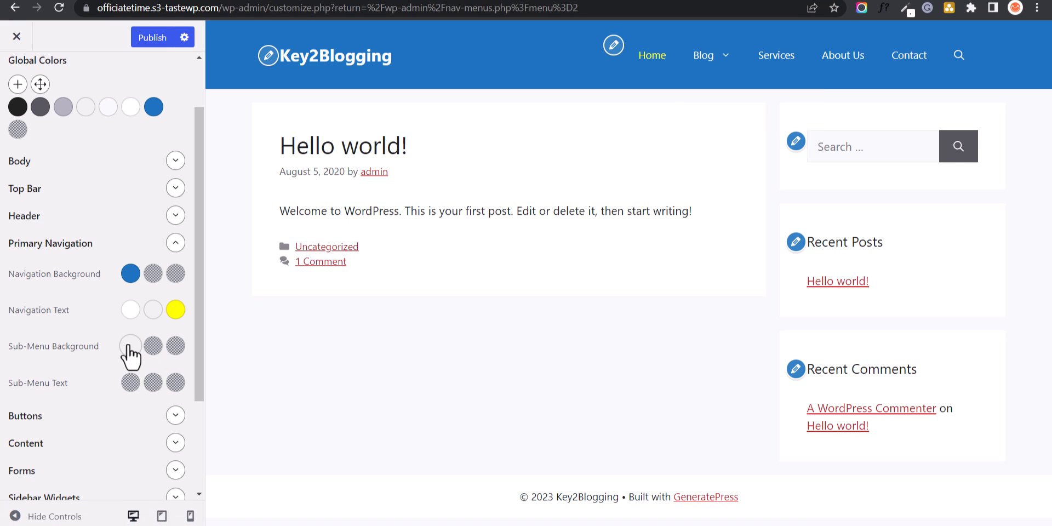
{"action": "left_click", "coordinate": [129, 346]}
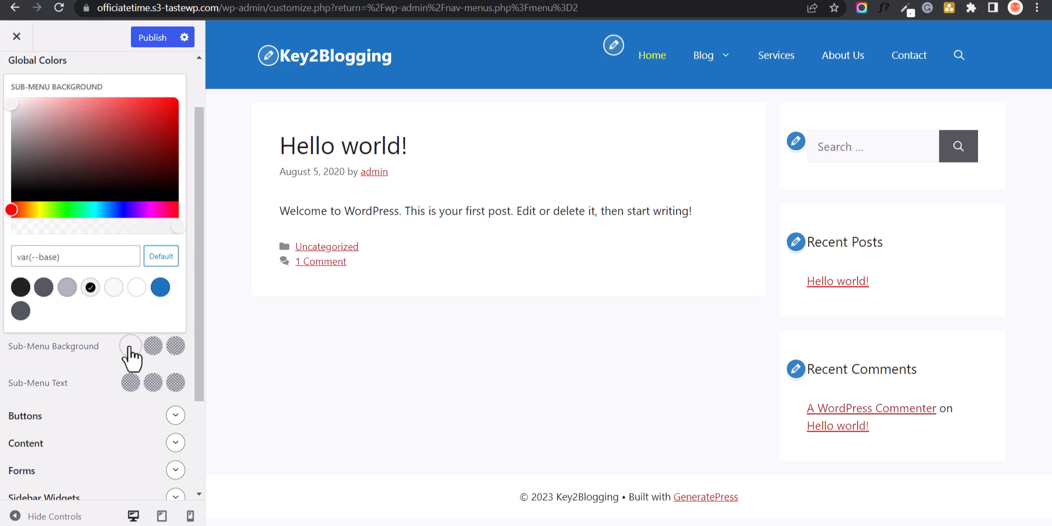
{"action": "left_click", "coordinate": [45, 291]}
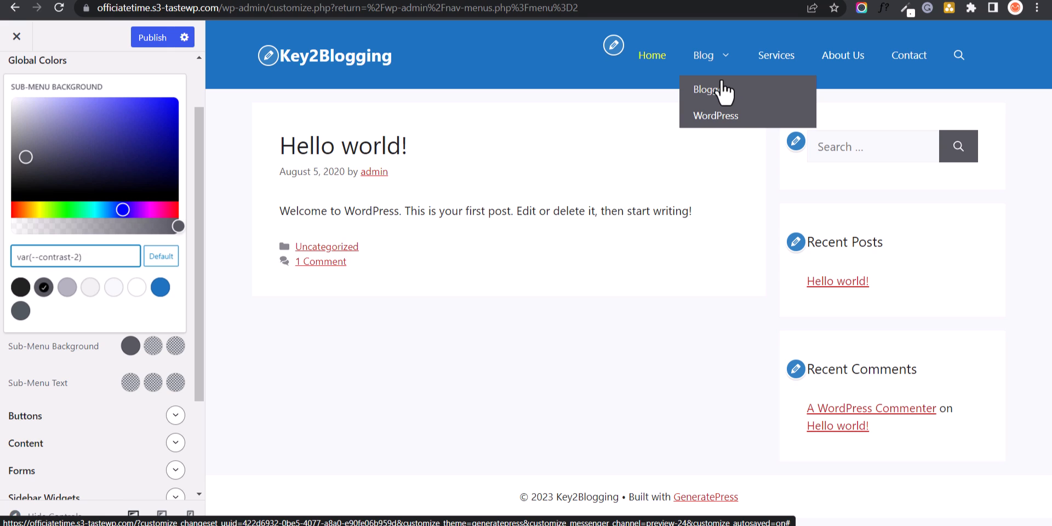
{"action": "left_click", "coordinate": [91, 362]}
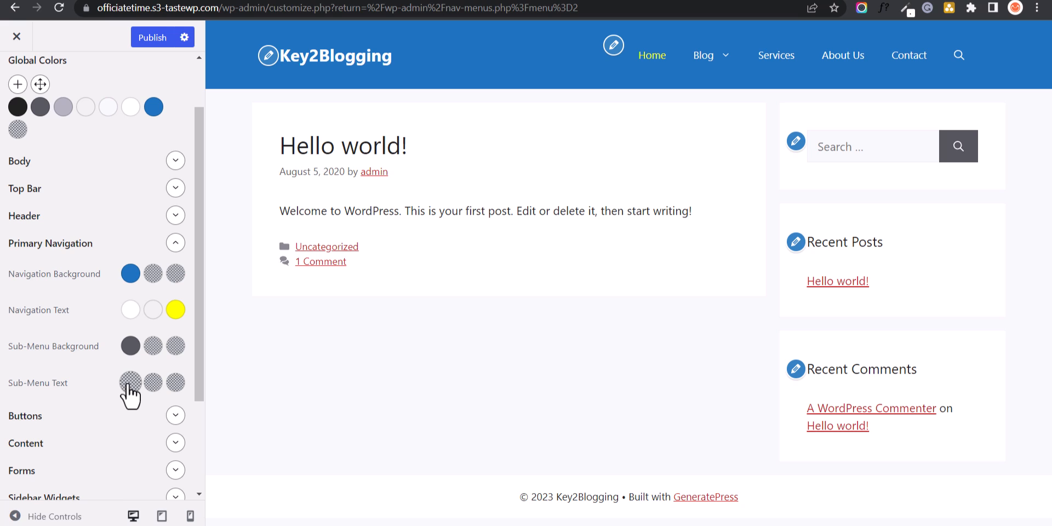
{"action": "left_click", "coordinate": [130, 385]}
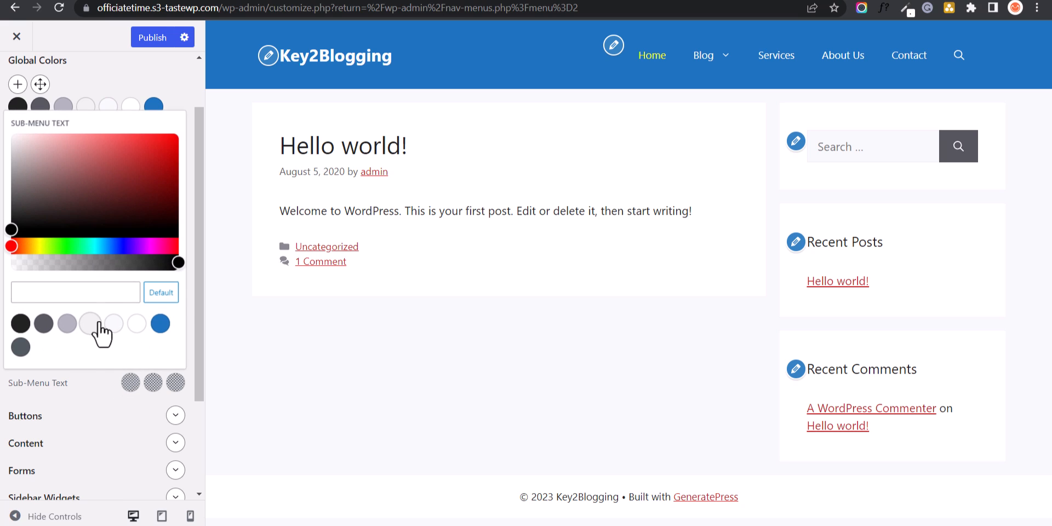
{"action": "mouse_move", "coordinate": [717, 61]}
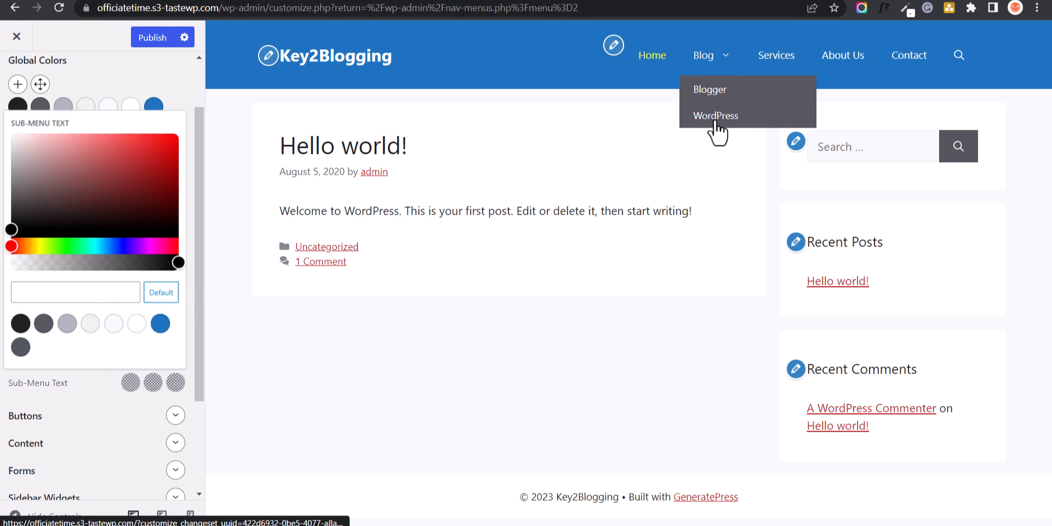
{"action": "left_click", "coordinate": [70, 390]}
- In the Buttons colors, set the button background to the blue accent global color
{"action": "left_click", "coordinate": [175, 254]}
{"action": "left_click", "coordinate": [174, 283]}
{"action": "scroll", "coordinate": [81, 331], "scroll_direction": "down", "scroll_amount": 1}
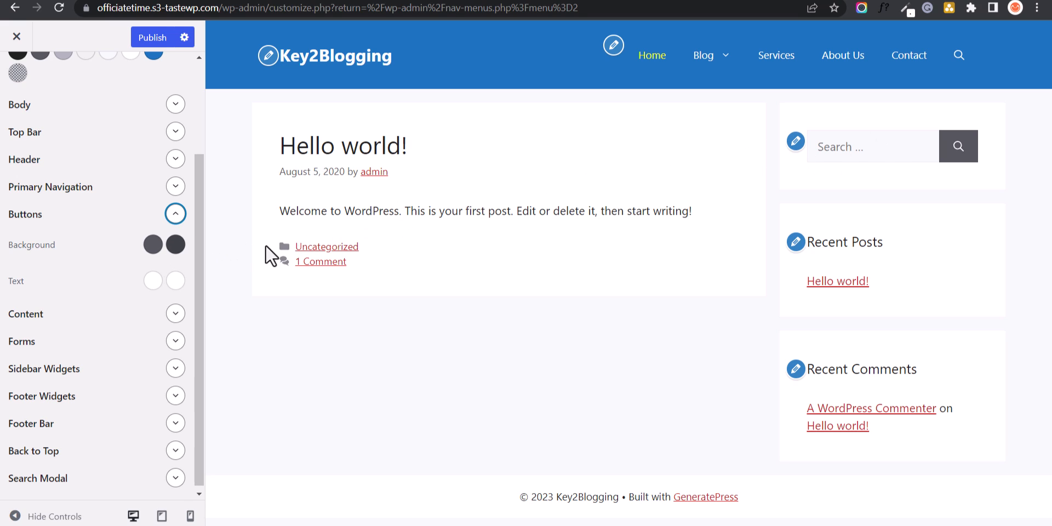
{"action": "left_click", "coordinate": [149, 245]}
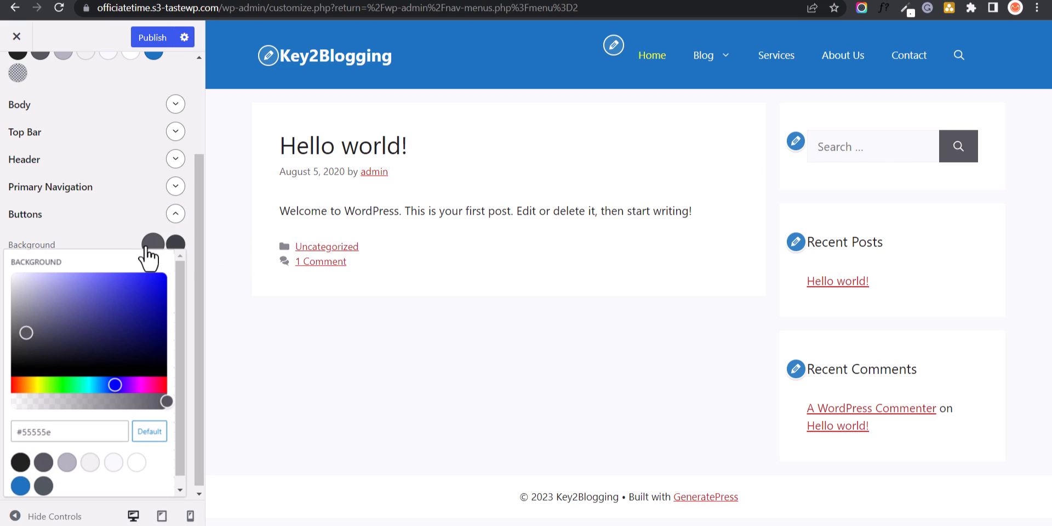
{"action": "left_click", "coordinate": [19, 487]}
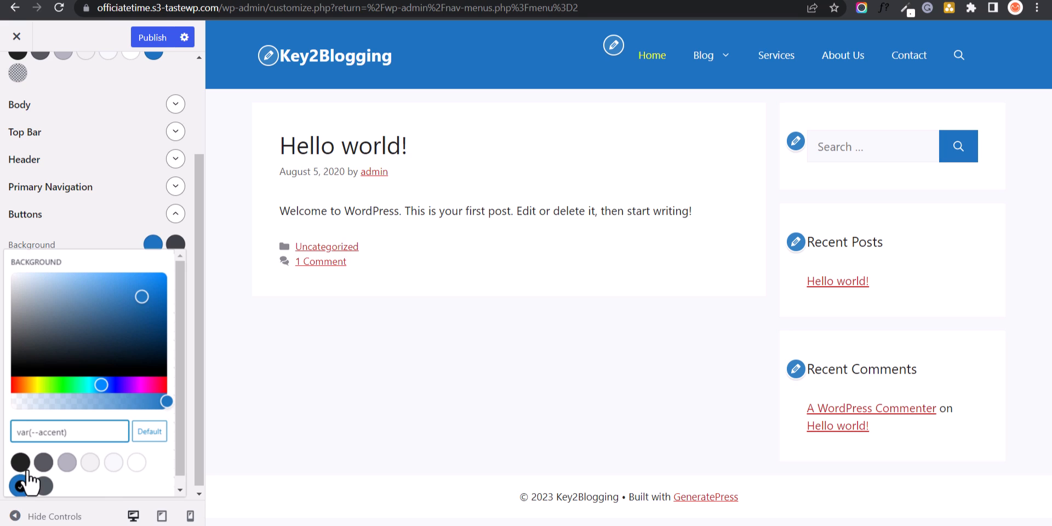
{"action": "left_click", "coordinate": [373, 234]}
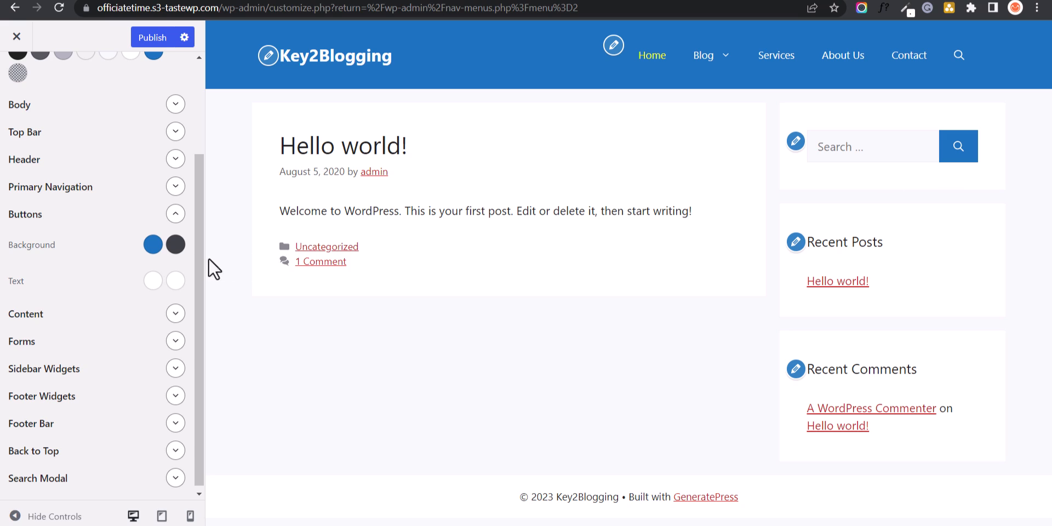
- Try a bright yellow button background hover color with the black contrast global color for the button text hover
{"action": "left_click", "coordinate": [183, 251]}
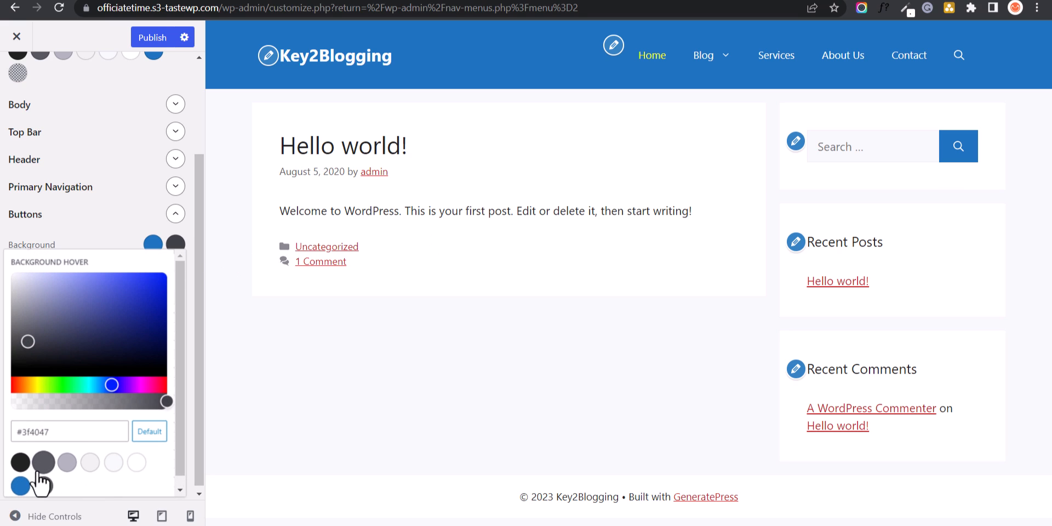
{"action": "left_click", "coordinate": [36, 385]}
{"action": "left_click_drag", "start_coordinate": [161, 277], "coordinate": [166, 274]}
{"action": "left_click", "coordinate": [127, 230]}
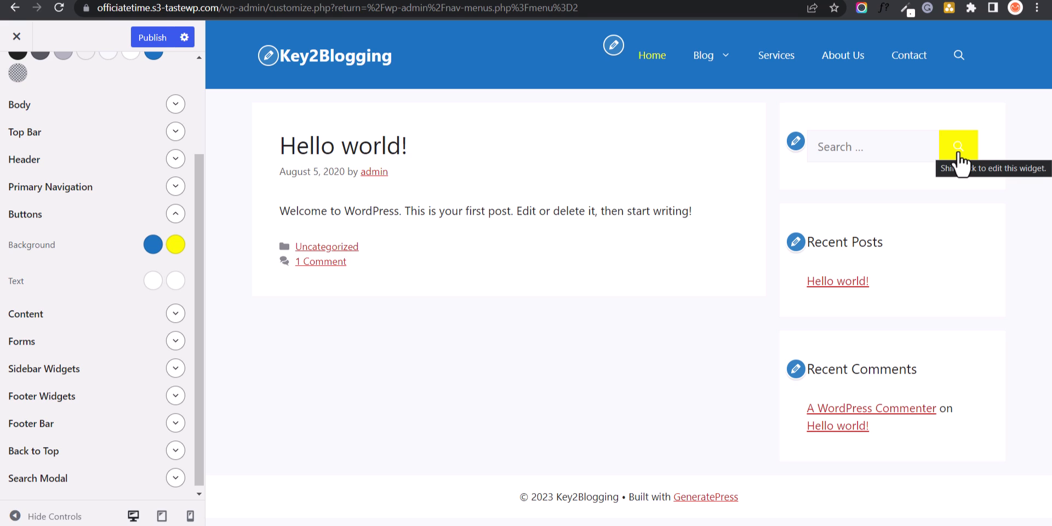
{"action": "left_click", "coordinate": [175, 281]}
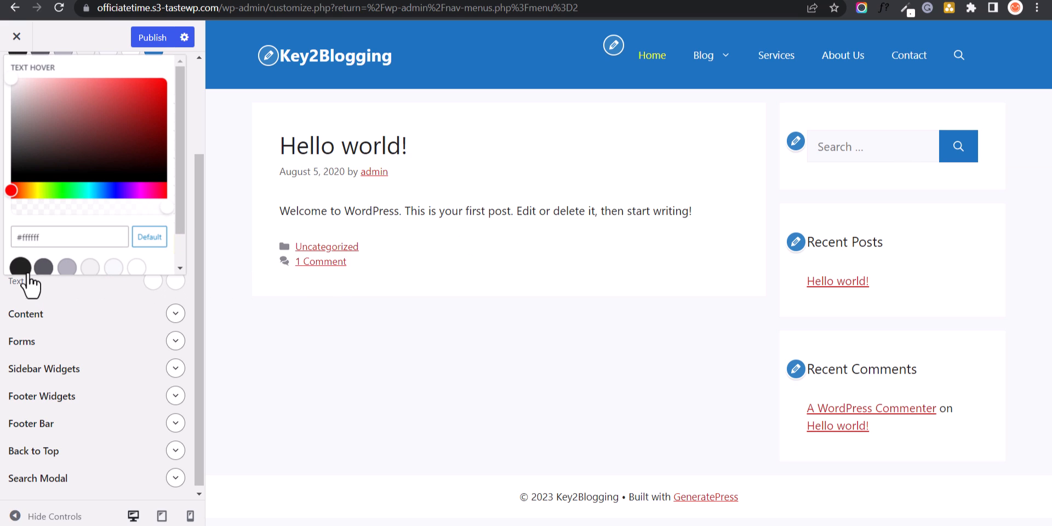
{"action": "left_click", "coordinate": [20, 267]}
{"action": "left_click", "coordinate": [107, 324]}
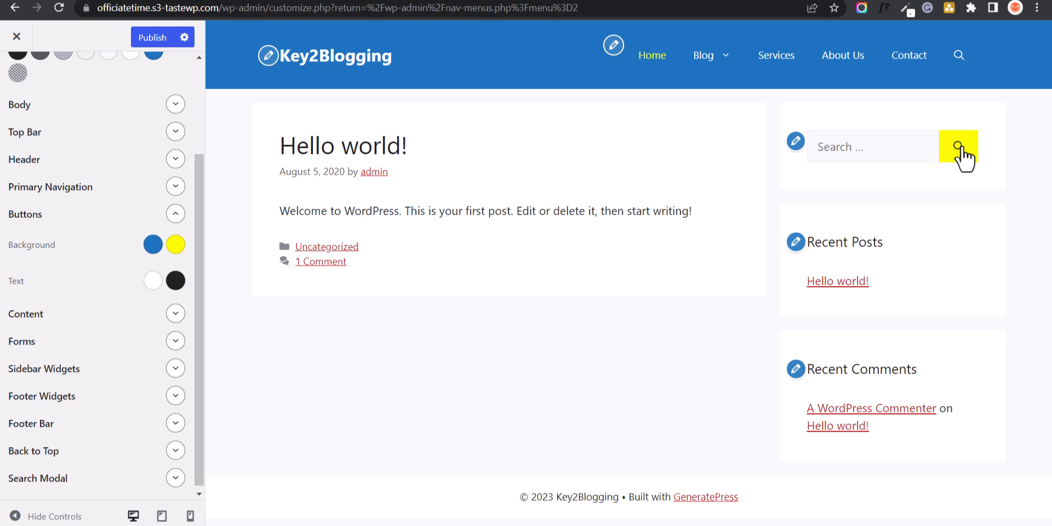
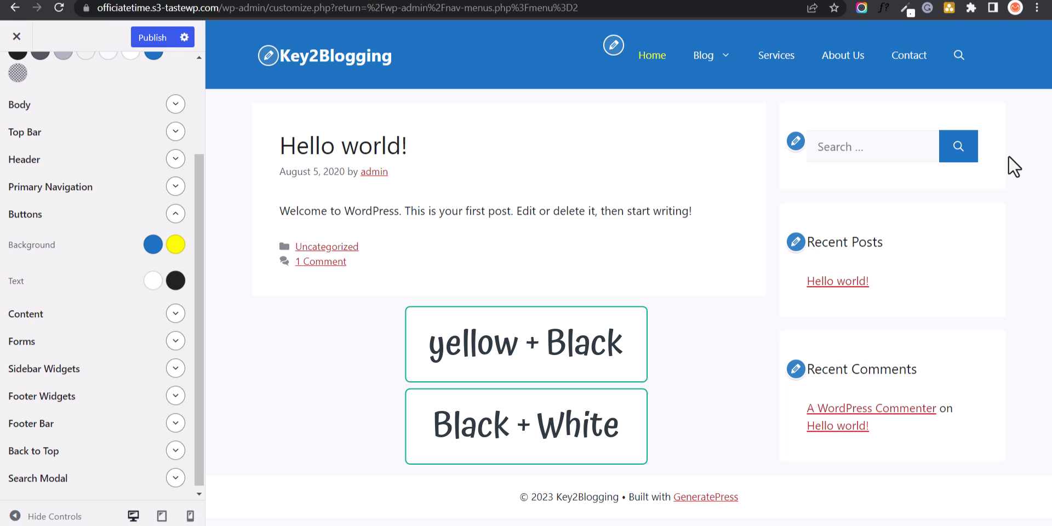
- Set the button background hover to the black contrast global color and the button text hover to the white base-3 color
{"action": "left_click", "coordinate": [175, 245]}
{"action": "left_click", "coordinate": [20, 462]}
{"action": "left_click", "coordinate": [112, 245]}
{"action": "left_click", "coordinate": [175, 281]}
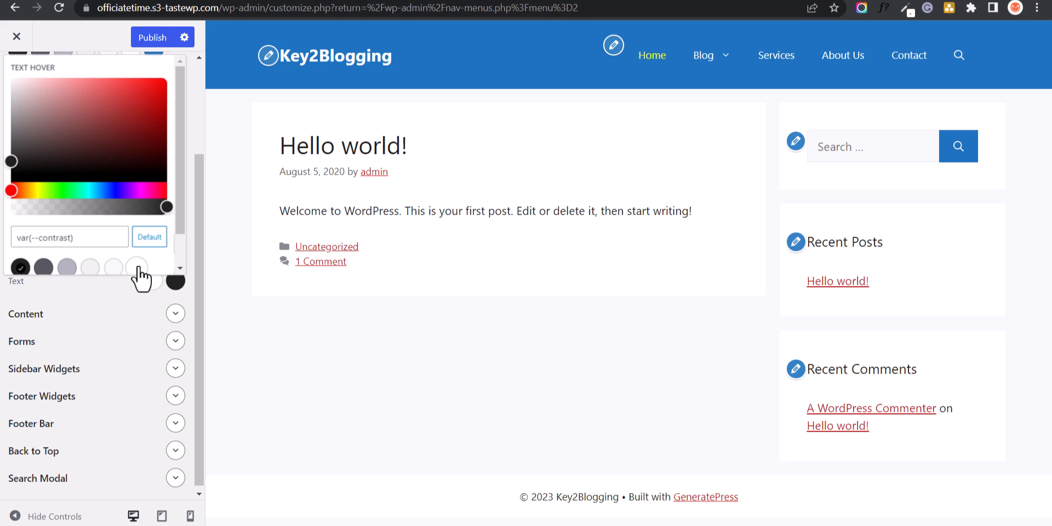
{"action": "left_click", "coordinate": [133, 269]}
{"action": "left_click", "coordinate": [131, 300]}
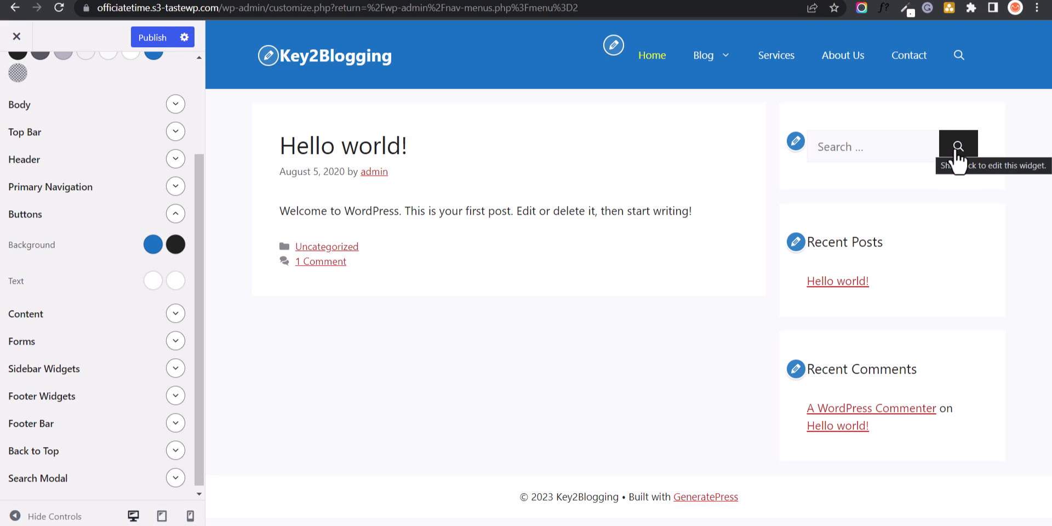
{"action": "left_click", "coordinate": [178, 217]}
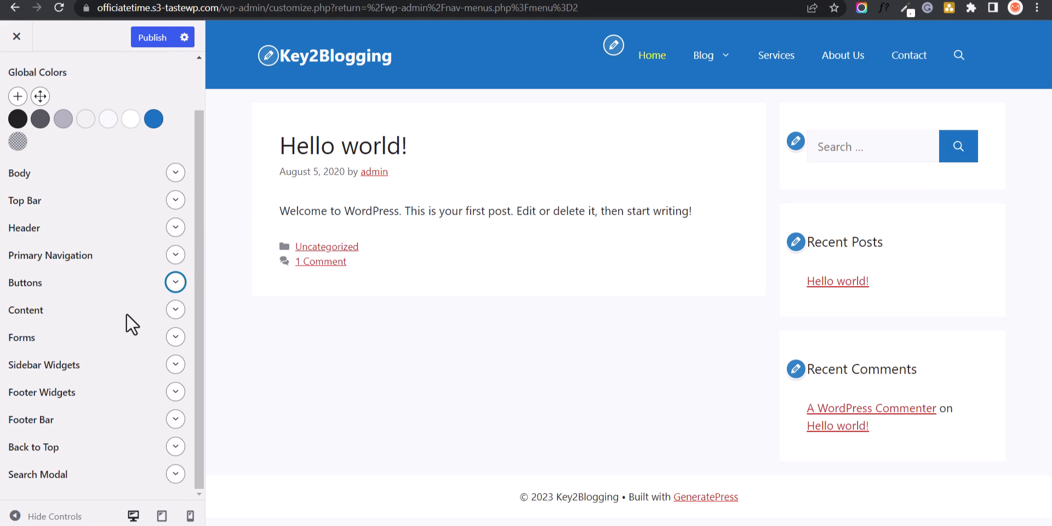
- Expand the Content color group and open the Hello world! post in the preview
{"action": "left_click", "coordinate": [171, 313]}
{"action": "scroll", "coordinate": [77, 341], "scroll_direction": "down", "scroll_amount": 3}
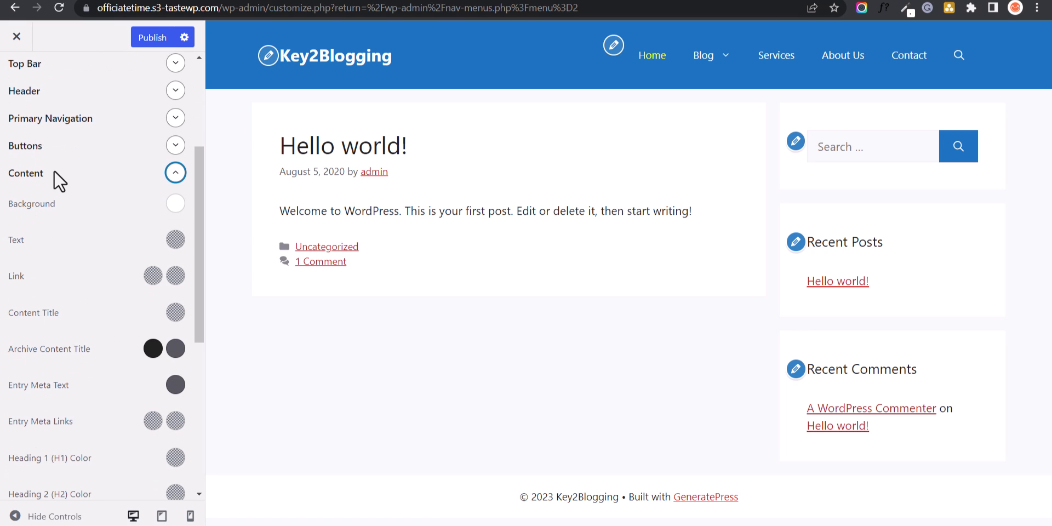
{"action": "left_click", "coordinate": [371, 160]}
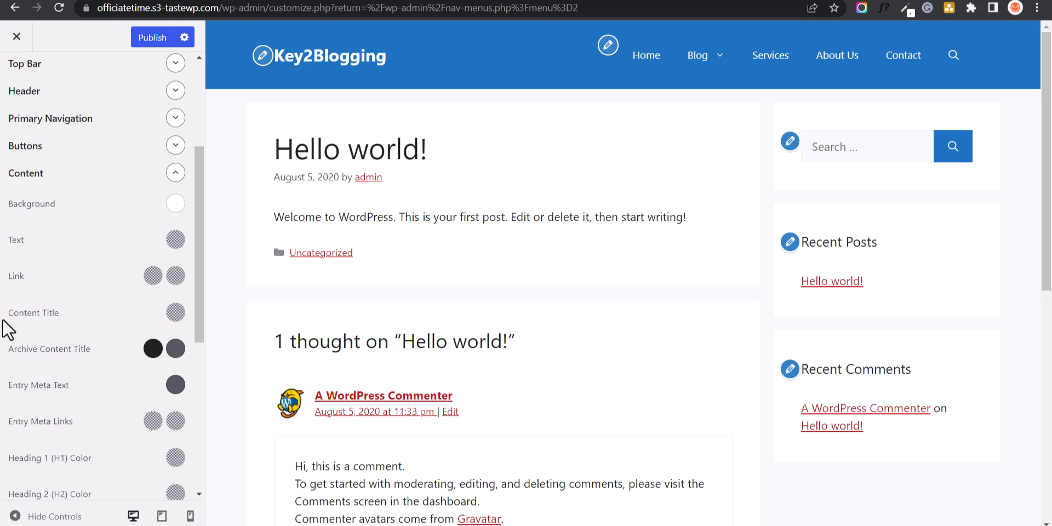
- Try lighter global colors such as base as the content background, and restore the white base-3 color
{"action": "left_click", "coordinate": [175, 204]}
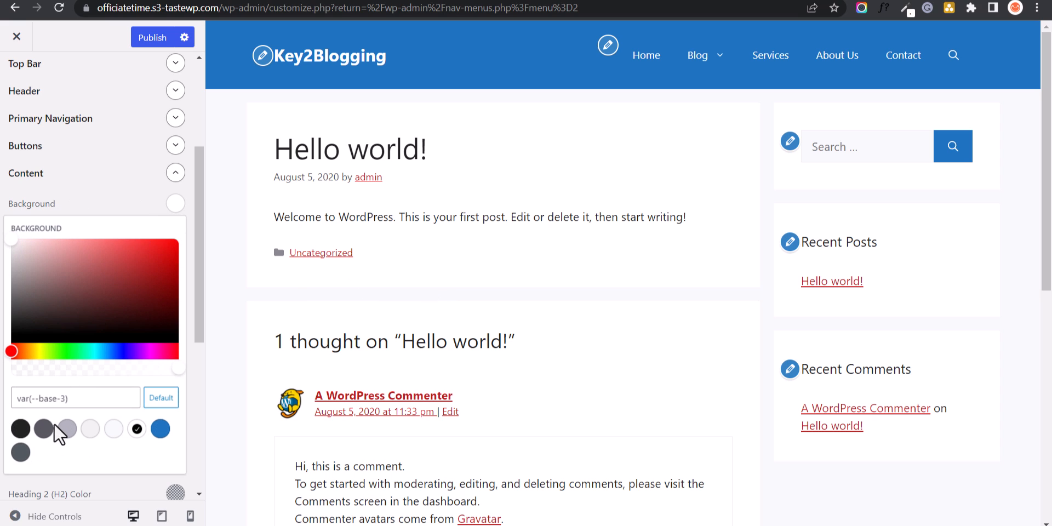
{"action": "left_click", "coordinate": [67, 428]}
{"action": "left_click", "coordinate": [90, 429]}
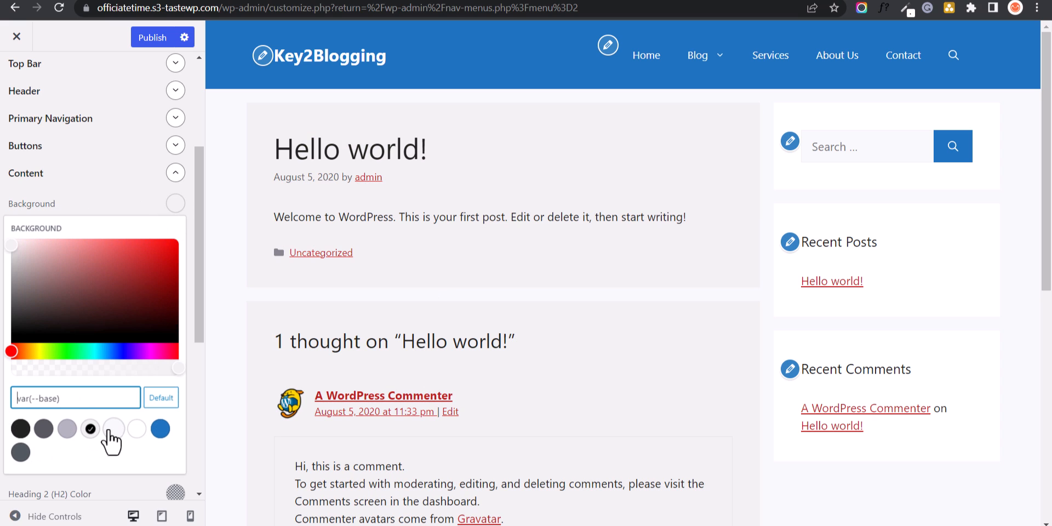
{"action": "left_click", "coordinate": [113, 428]}
{"action": "left_click", "coordinate": [137, 428]}
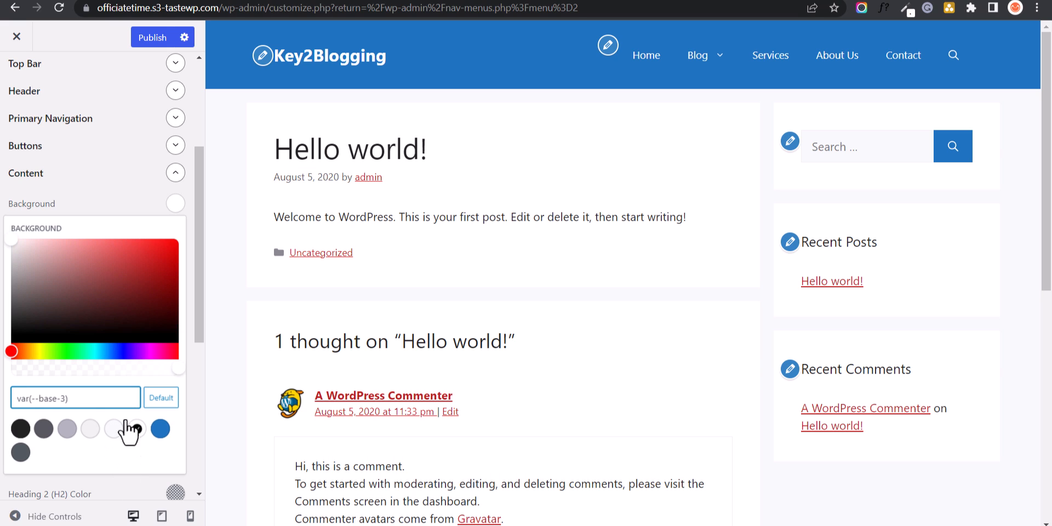
{"action": "left_click", "coordinate": [143, 201]}
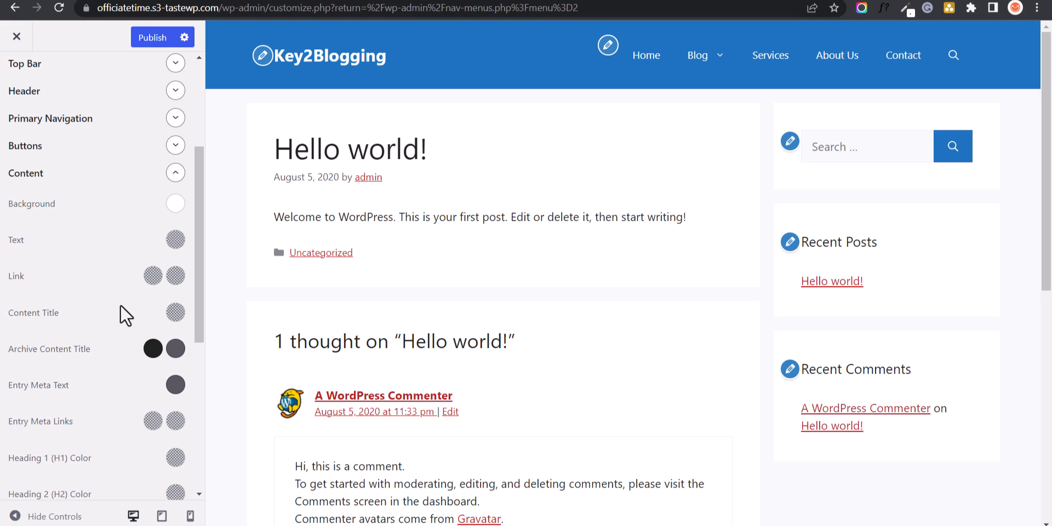
{"action": "left_click_drag", "start_coordinate": [292, 153], "coordinate": [439, 159]}
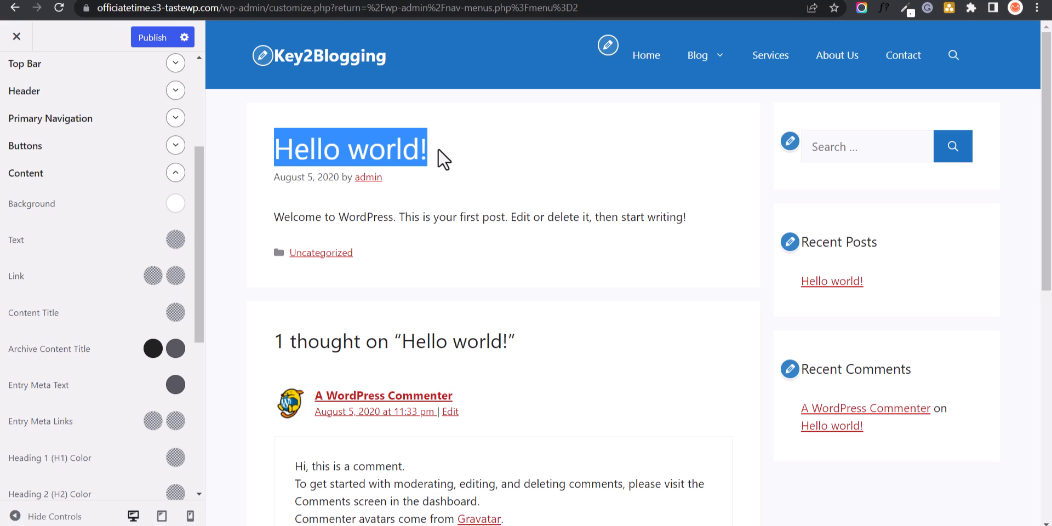
{"action": "left_click", "coordinate": [325, 160]}
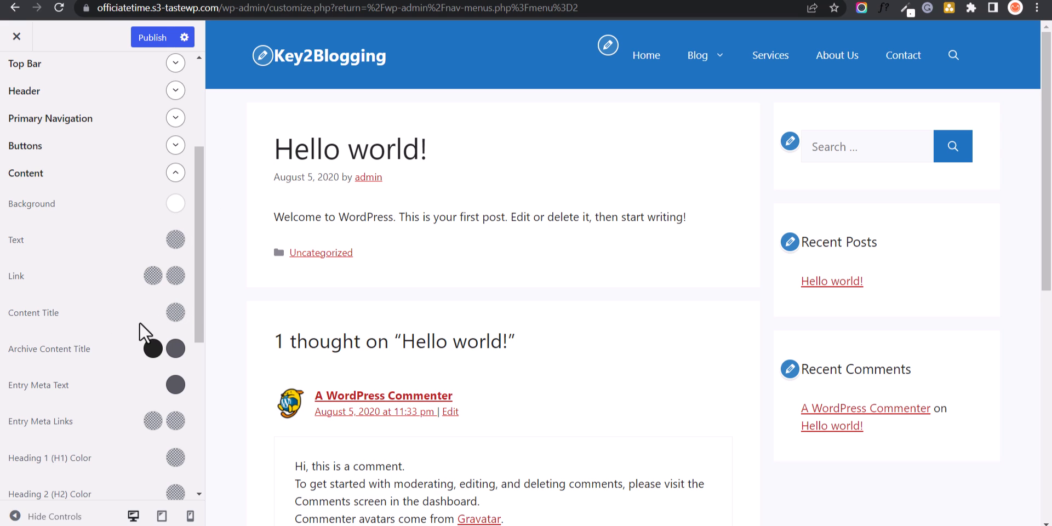
- Examine the remaining Content color options, including the archive content title, entry meta and heading colors
{"action": "scroll", "coordinate": [87, 318], "scroll_direction": "down", "scroll_amount": 1}
{"action": "scroll", "coordinate": [68, 276], "scroll_direction": "down", "scroll_amount": 1}
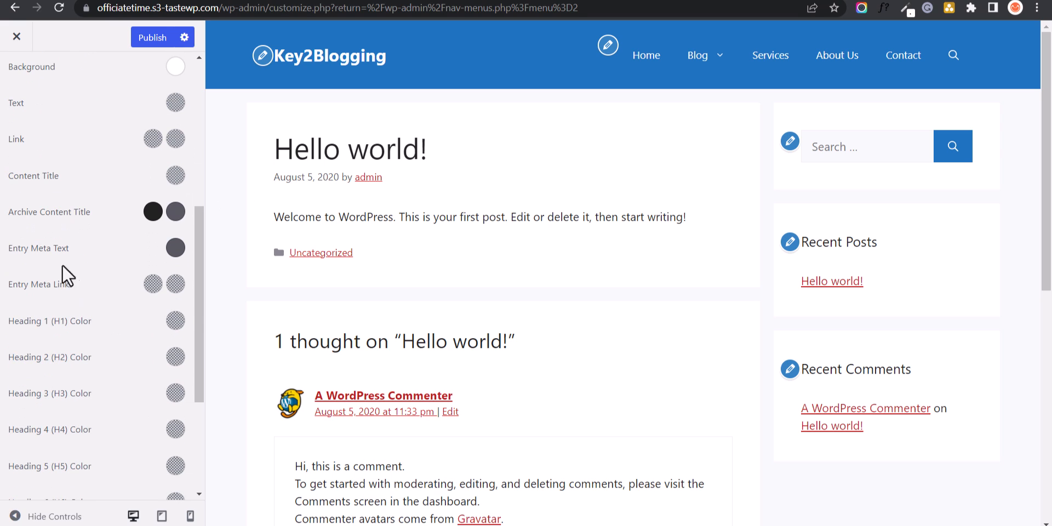
{"action": "left_click_drag", "start_coordinate": [16, 213], "coordinate": [86, 214]}
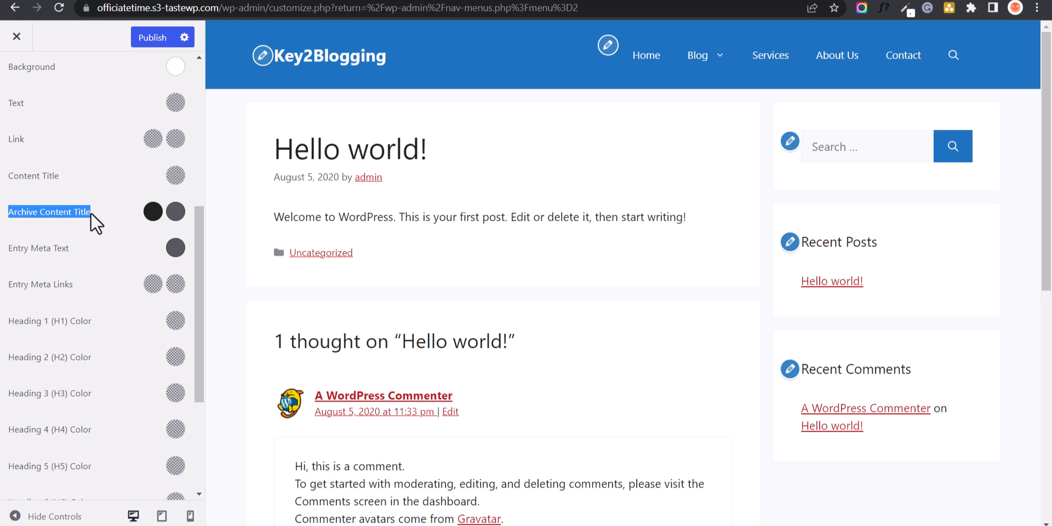
{"action": "left_click", "coordinate": [96, 215]}
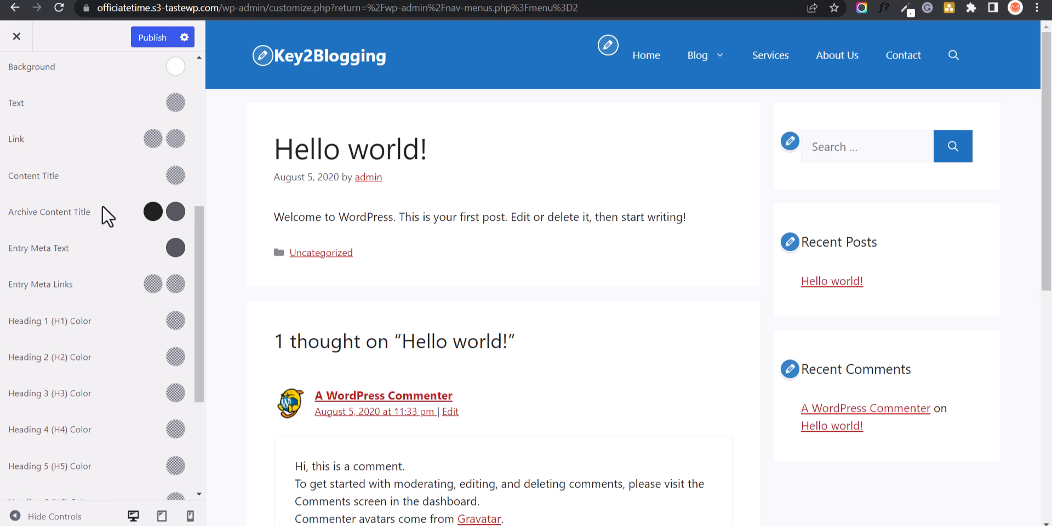
{"action": "scroll", "coordinate": [60, 264], "scroll_direction": "down", "scroll_amount": 2}
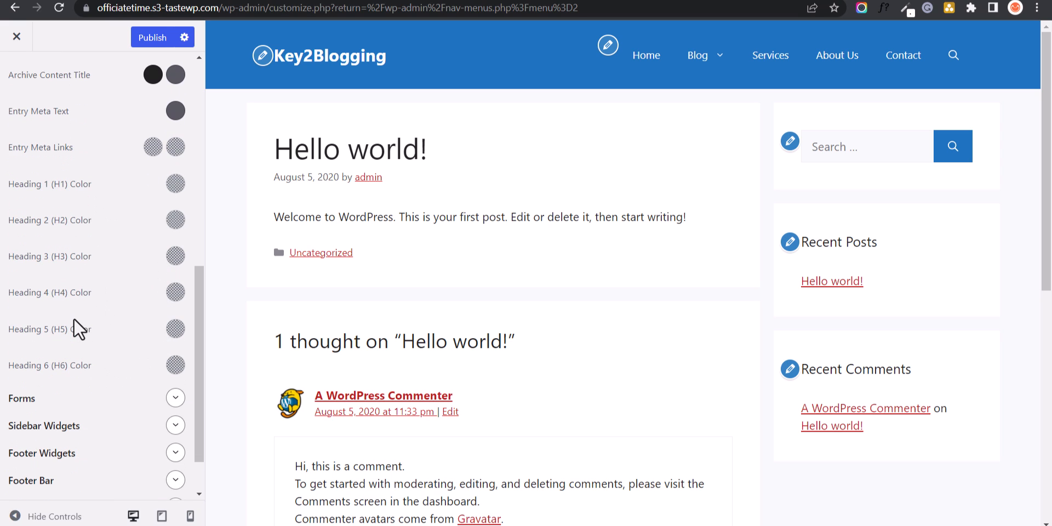
{"action": "scroll", "coordinate": [82, 302], "scroll_direction": "up", "scroll_amount": 2}
{"action": "scroll", "coordinate": [88, 313], "scroll_direction": "down", "scroll_amount": 2}
{"action": "scroll", "coordinate": [89, 300], "scroll_direction": "down", "scroll_amount": 1}
- Expand the Forms, Sidebar Widgets and Footer Widgets color groups to examine their options
{"action": "left_click", "coordinate": [174, 336]}
{"action": "scroll", "coordinate": [55, 301], "scroll_direction": "down", "scroll_amount": 2}
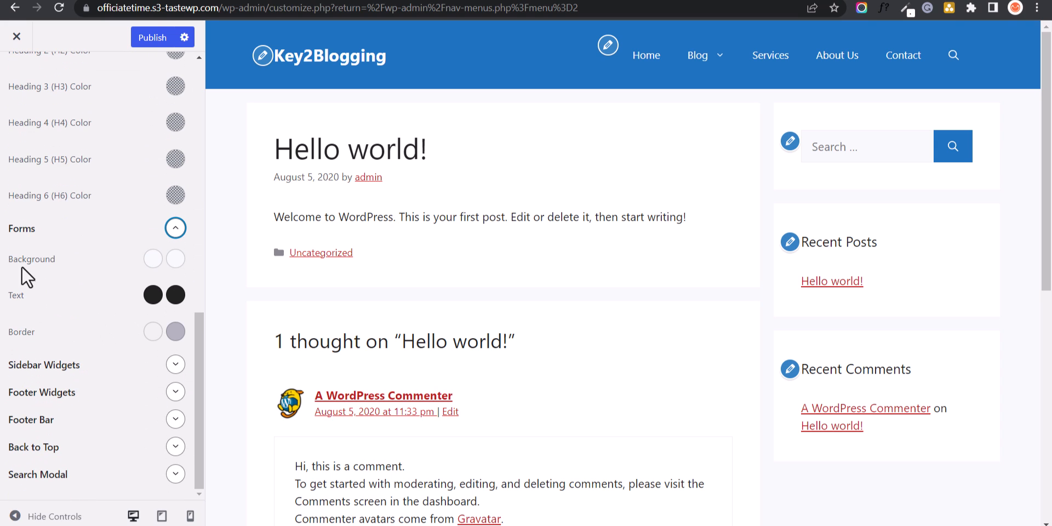
{"action": "left_click", "coordinate": [164, 364]}
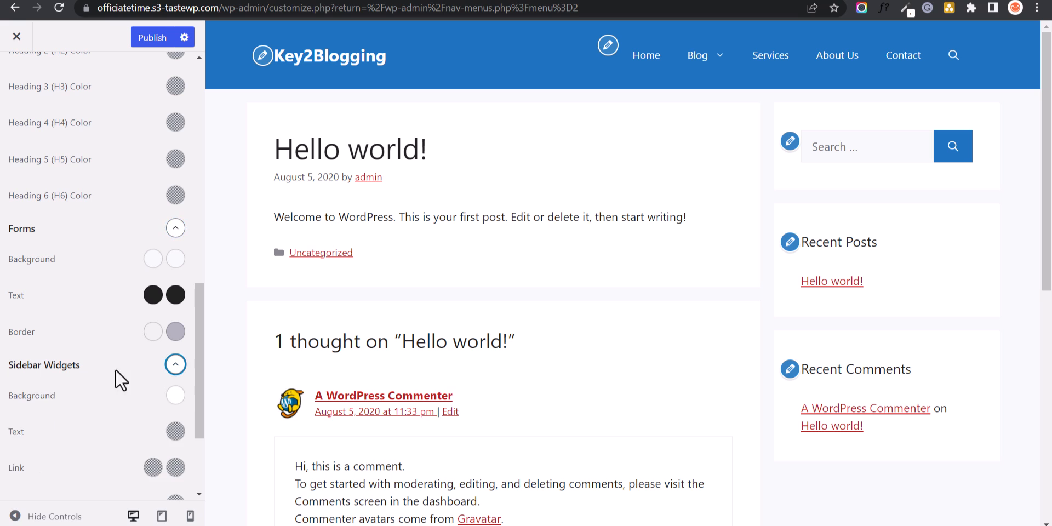
{"action": "scroll", "coordinate": [109, 317], "scroll_direction": "down", "scroll_amount": 3}
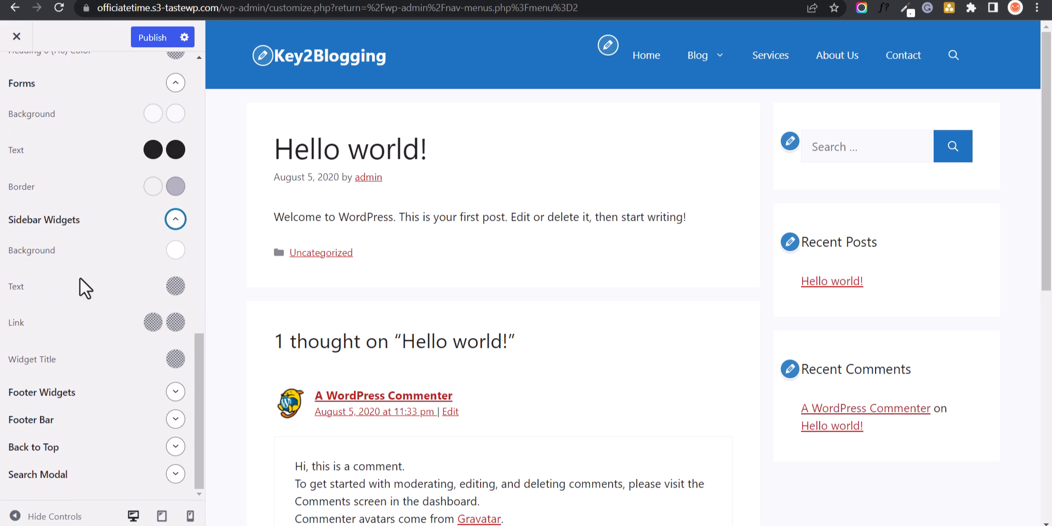
{"action": "left_click", "coordinate": [175, 391]}
{"action": "scroll", "coordinate": [117, 378], "scroll_direction": "down", "scroll_amount": 3}
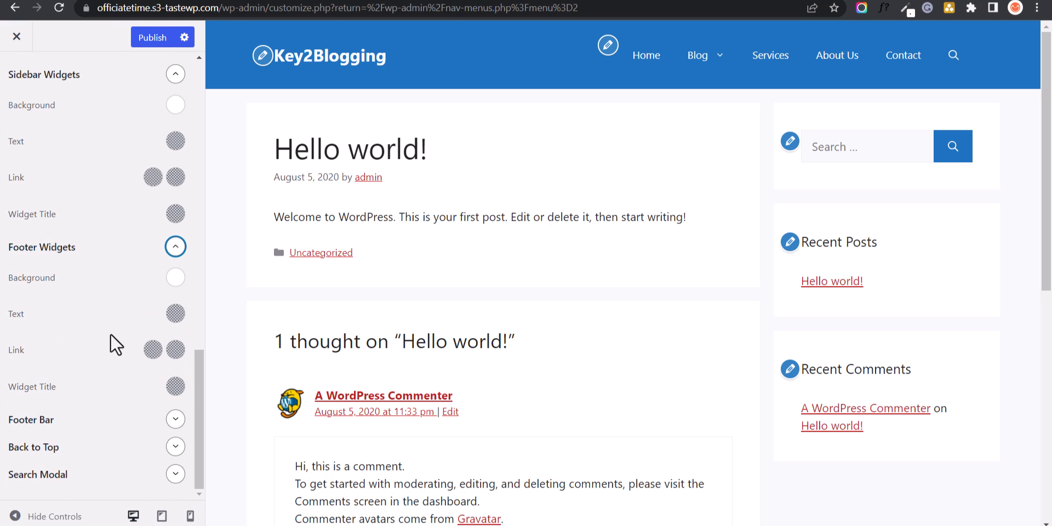
- Expand the Back to Top color group and set its normal background to the blue accent global color
{"action": "left_click", "coordinate": [174, 446]}
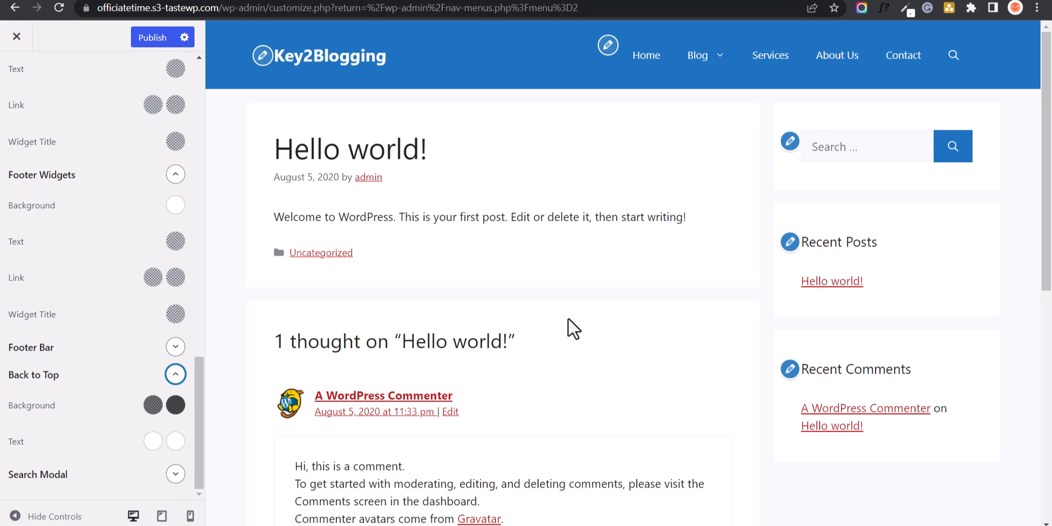
{"action": "scroll", "coordinate": [634, 312], "scroll_direction": "down", "scroll_amount": 7}
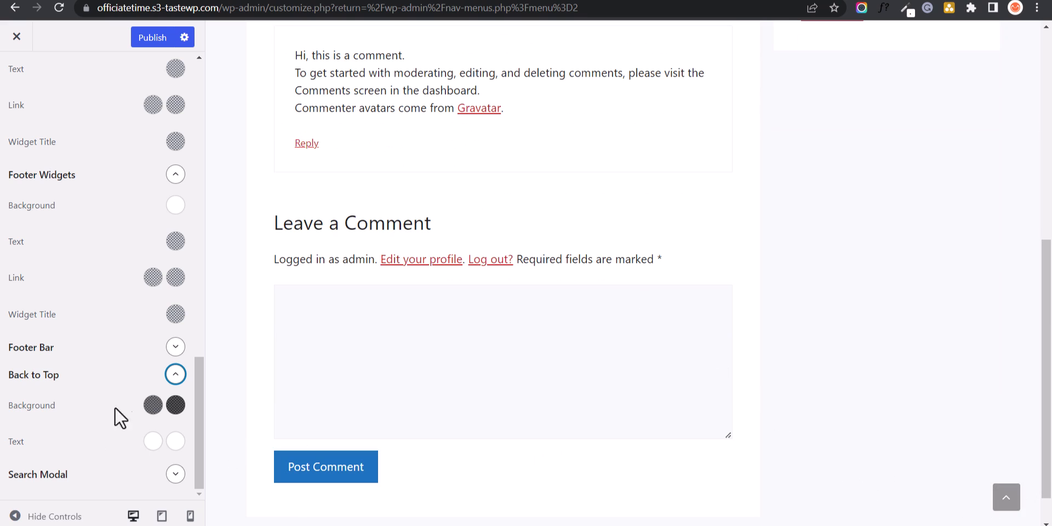
{"action": "left_click", "coordinate": [156, 408]}
{"action": "left_click", "coordinate": [160, 345]}
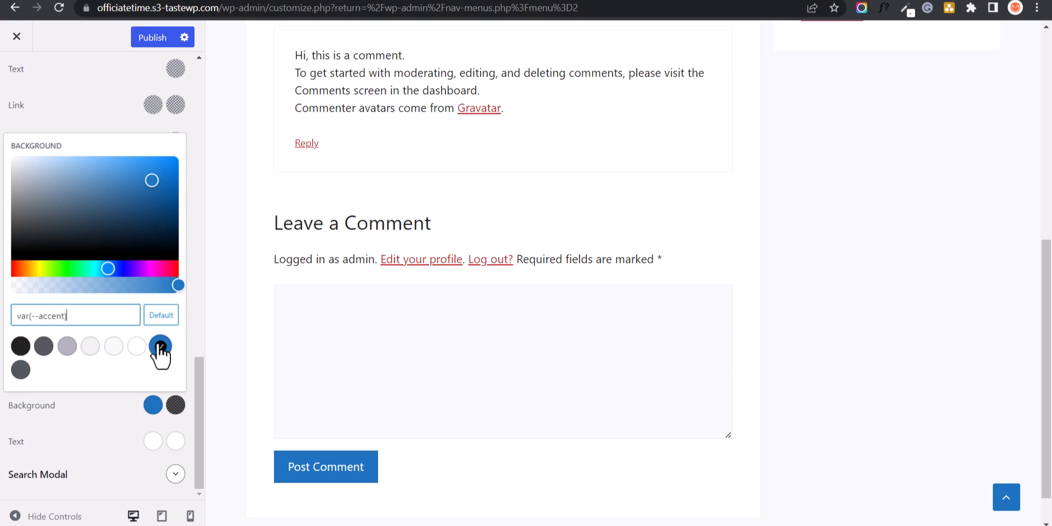
{"action": "left_click", "coordinate": [134, 426]}
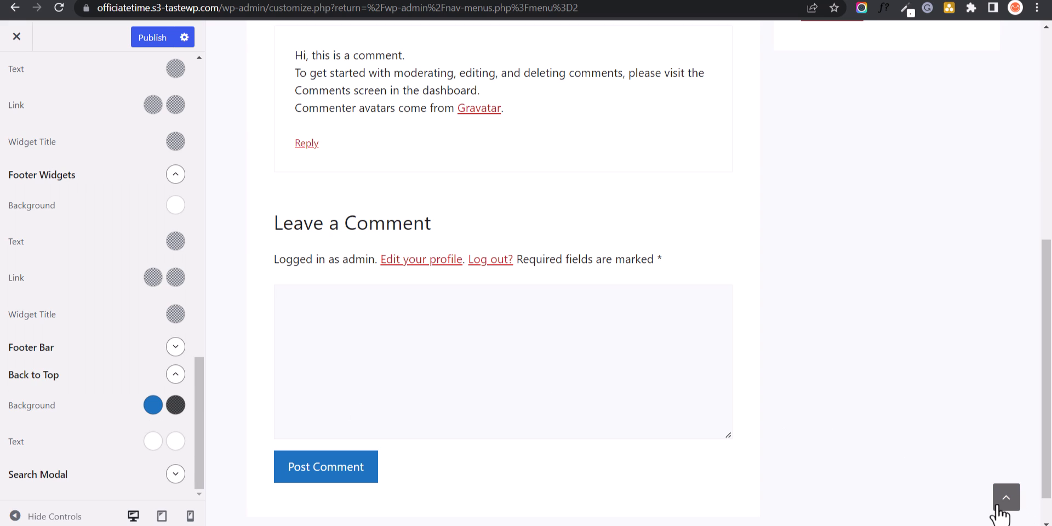
- Leave the color settings and open the Typography settings
{"action": "scroll", "coordinate": [945, 382], "scroll_direction": "up", "scroll_amount": 6}
{"action": "scroll", "coordinate": [82, 262], "scroll_direction": "up", "scroll_amount": 15}
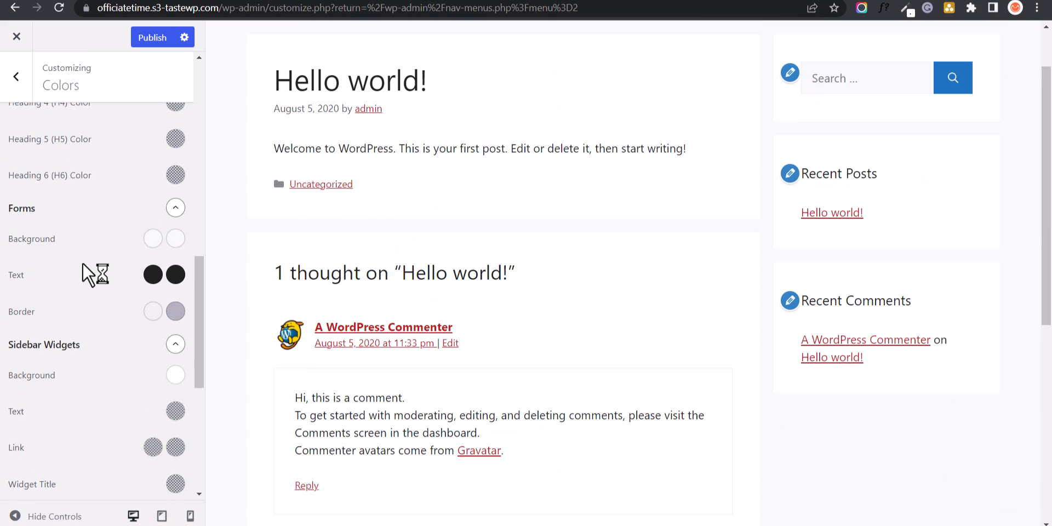
{"action": "scroll", "coordinate": [82, 262], "scroll_direction": "up", "scroll_amount": 2}
{"action": "left_click", "coordinate": [18, 77]}
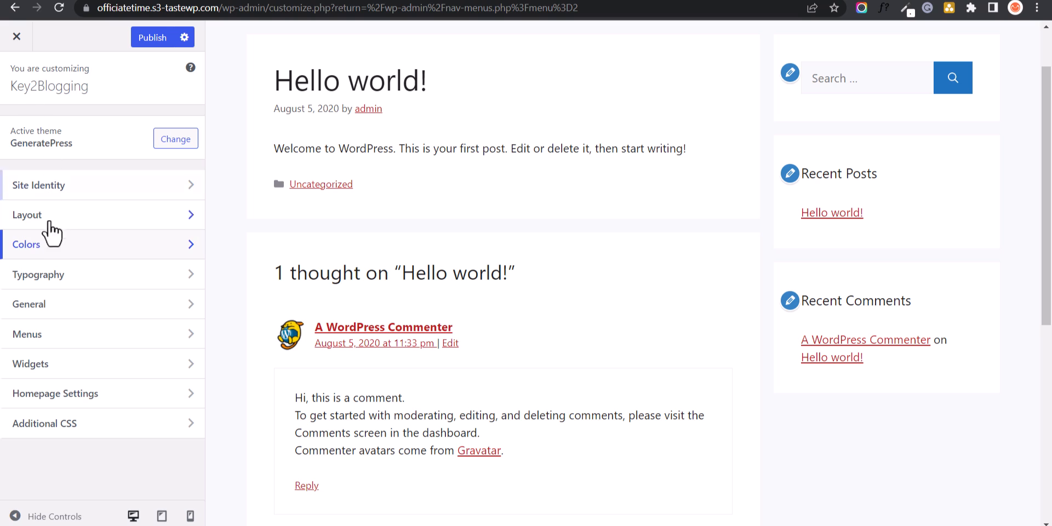
{"action": "left_click", "coordinate": [76, 290]}
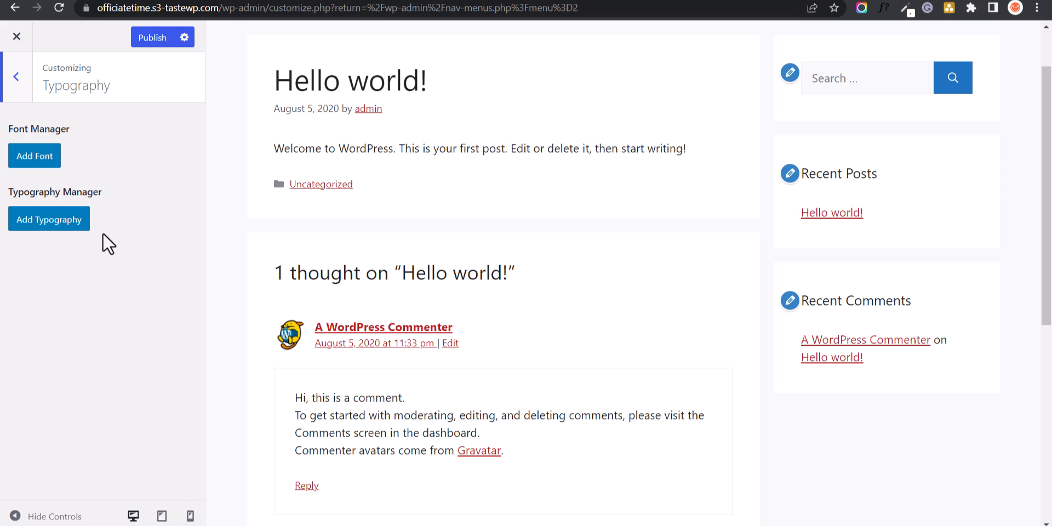
{"action": "scroll", "coordinate": [454, 206], "scroll_direction": "up", "scroll_amount": 2}
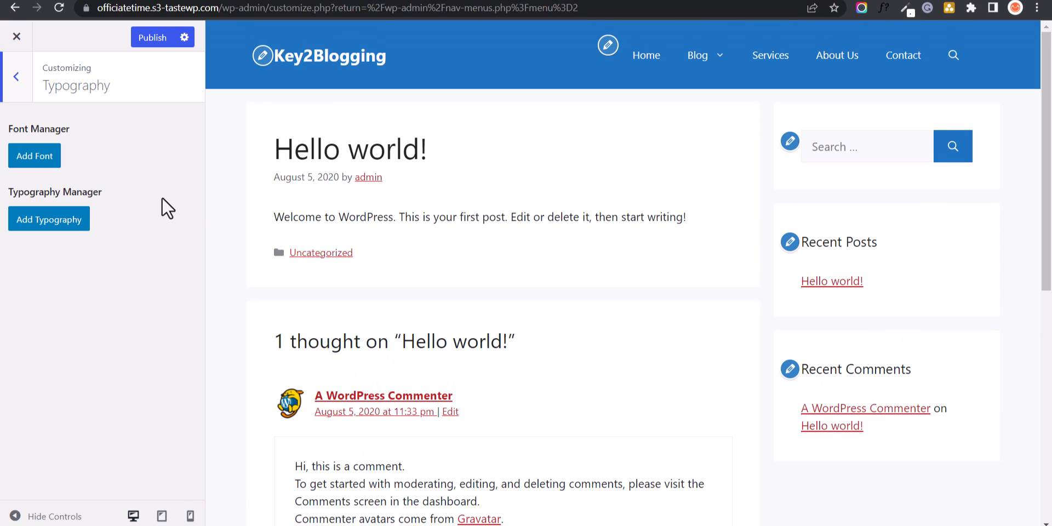
- Add the Times New Roman system font to the Font Manager
{"action": "left_click", "coordinate": [31, 160]}
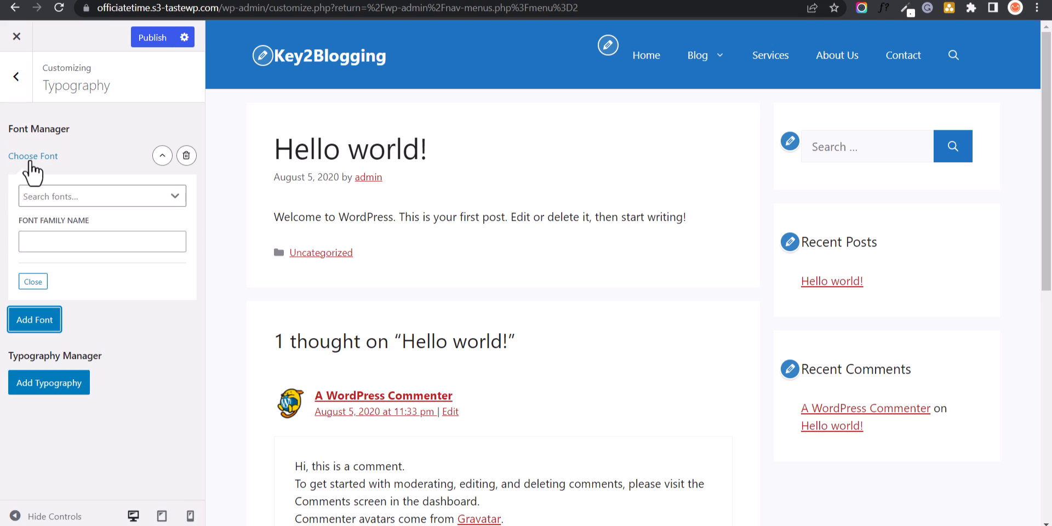
{"action": "left_click", "coordinate": [80, 196]}
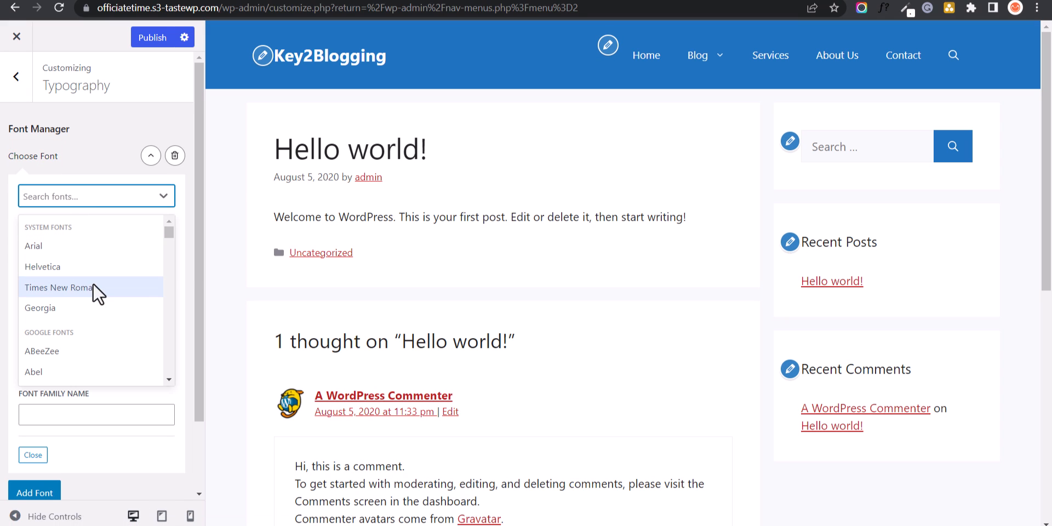
{"action": "scroll", "coordinate": [82, 313], "scroll_direction": "down", "scroll_amount": 1}
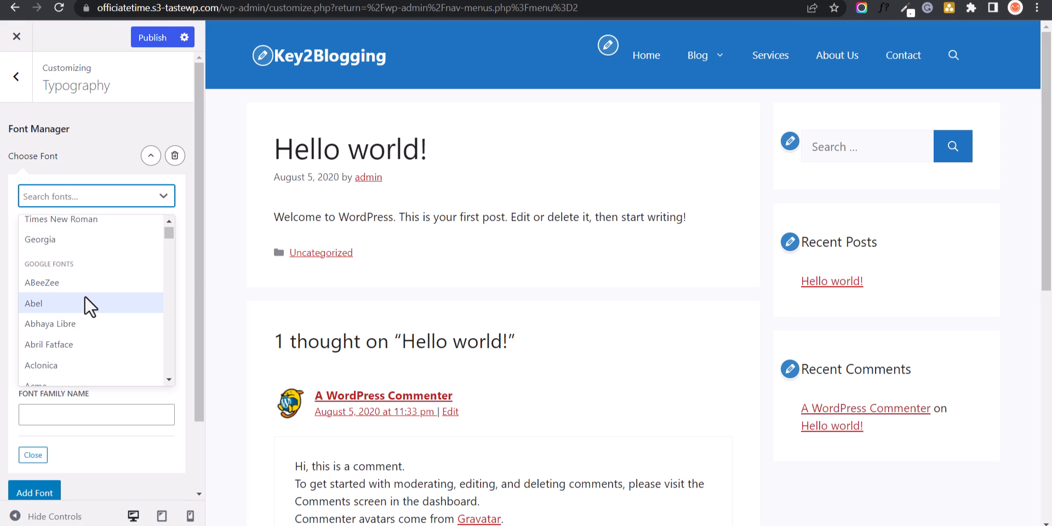
{"action": "scroll", "coordinate": [96, 302], "scroll_direction": "down", "scroll_amount": 3}
{"action": "scroll", "coordinate": [96, 302], "scroll_direction": "up", "scroll_amount": 5}
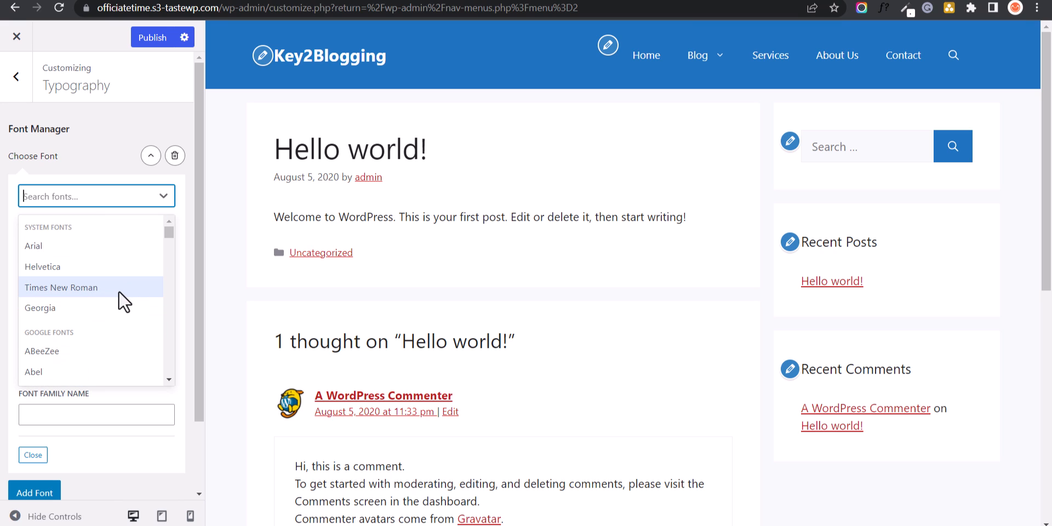
{"action": "left_click", "coordinate": [58, 289]}
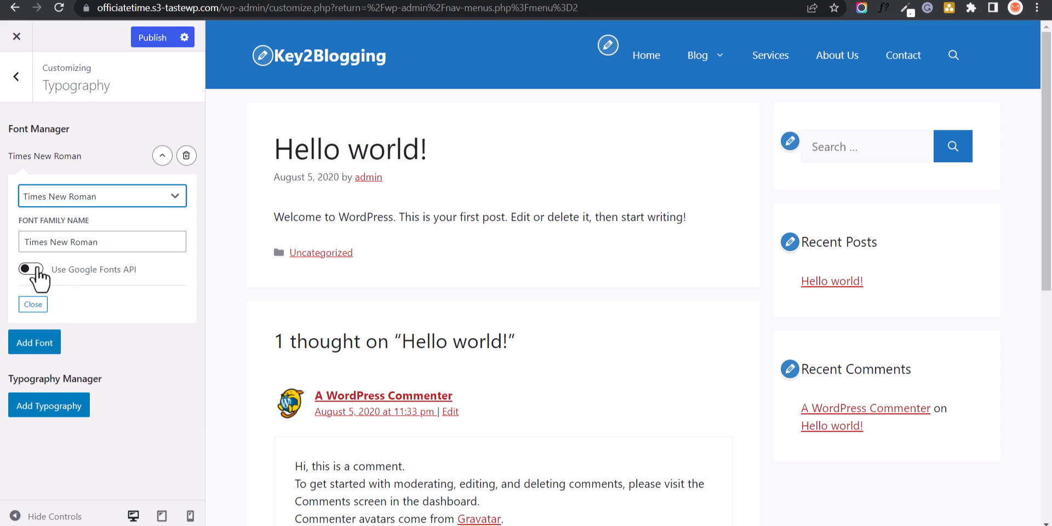
{"action": "left_click", "coordinate": [36, 307]}
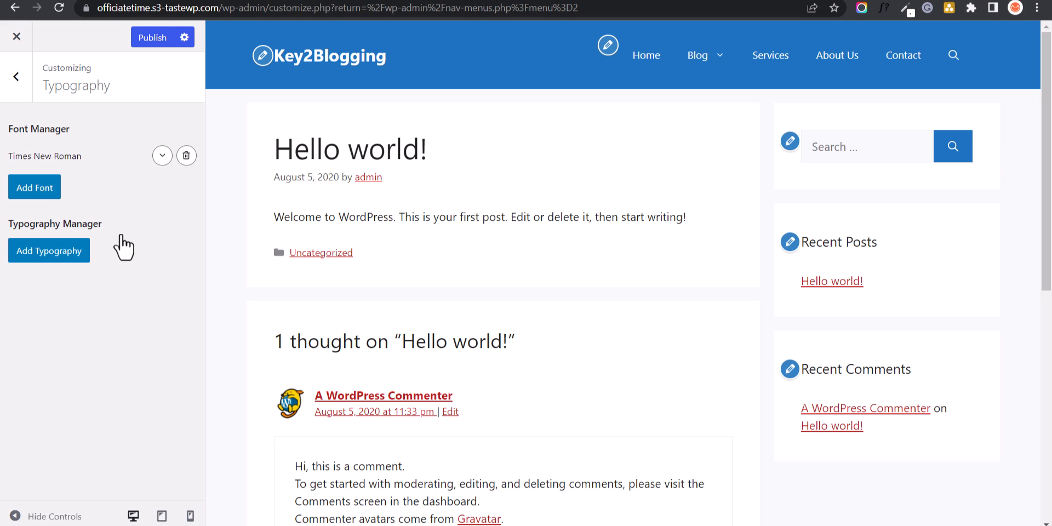
- Add a typography rule for Primary Menu Items with Times New Roman as its font family
{"action": "left_click", "coordinate": [43, 254]}
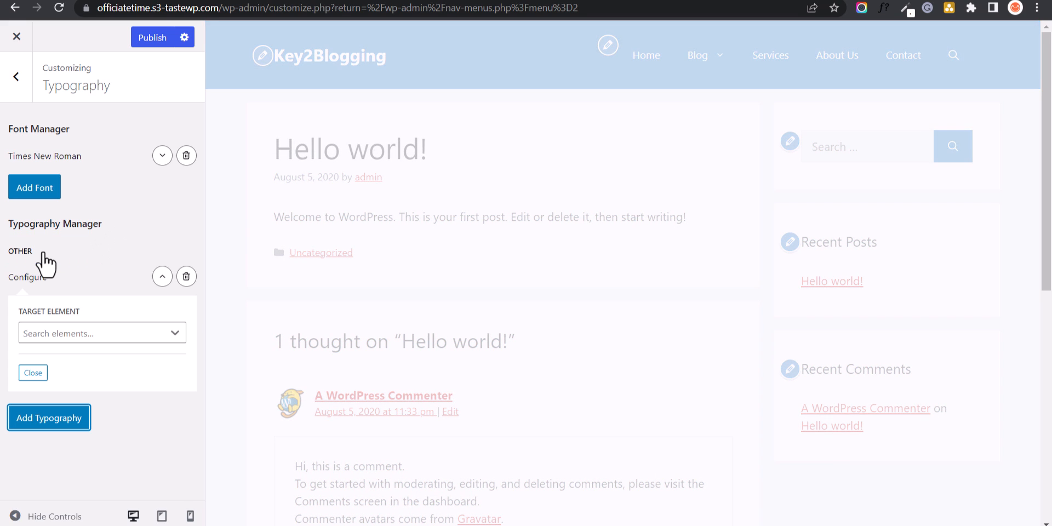
{"action": "left_click", "coordinate": [77, 333]}
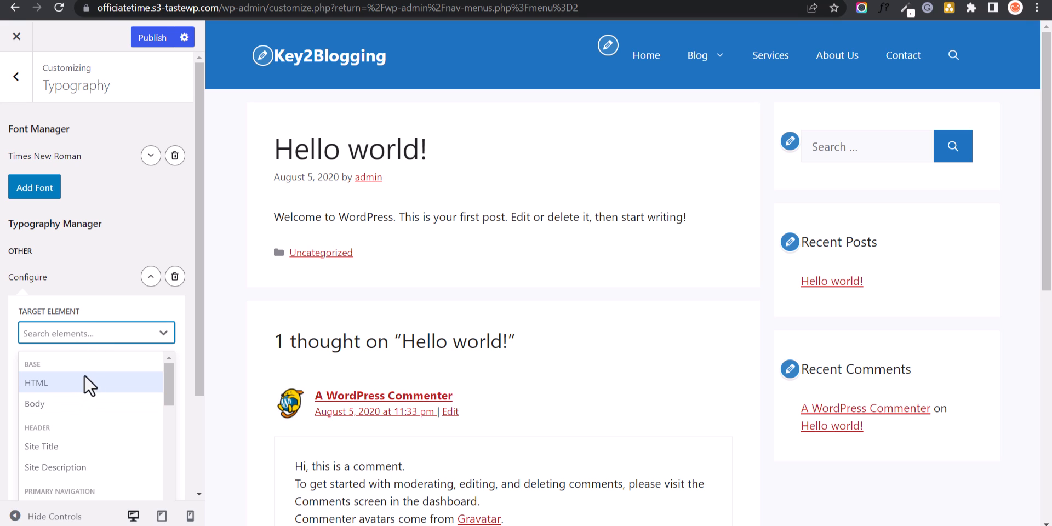
{"action": "scroll", "coordinate": [76, 441], "scroll_direction": "down", "scroll_amount": 1}
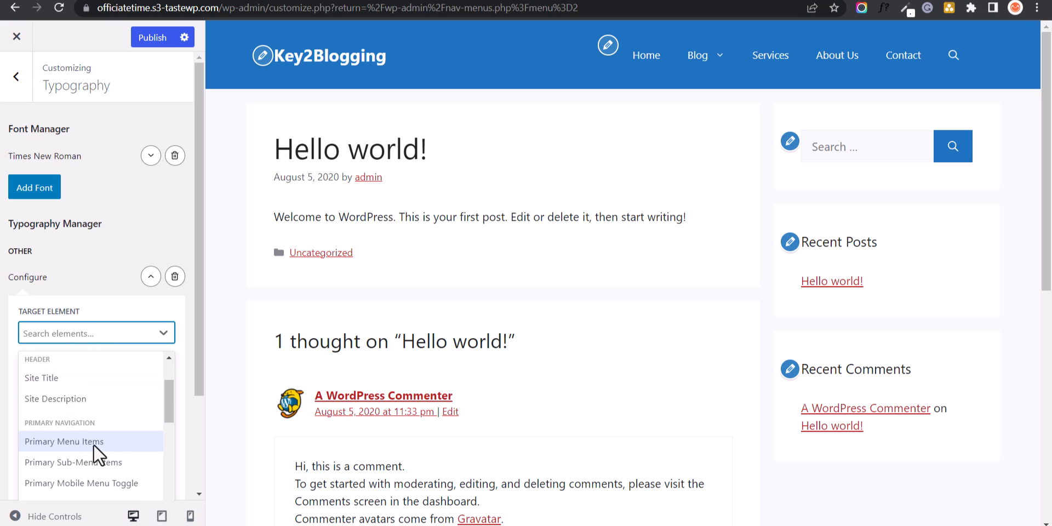
{"action": "left_click", "coordinate": [87, 444]}
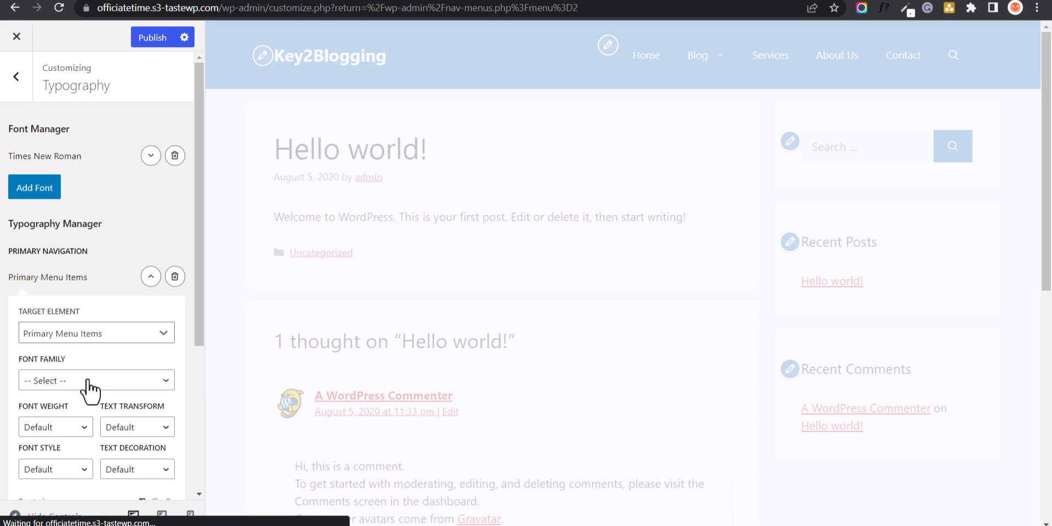
{"action": "left_click", "coordinate": [79, 378]}
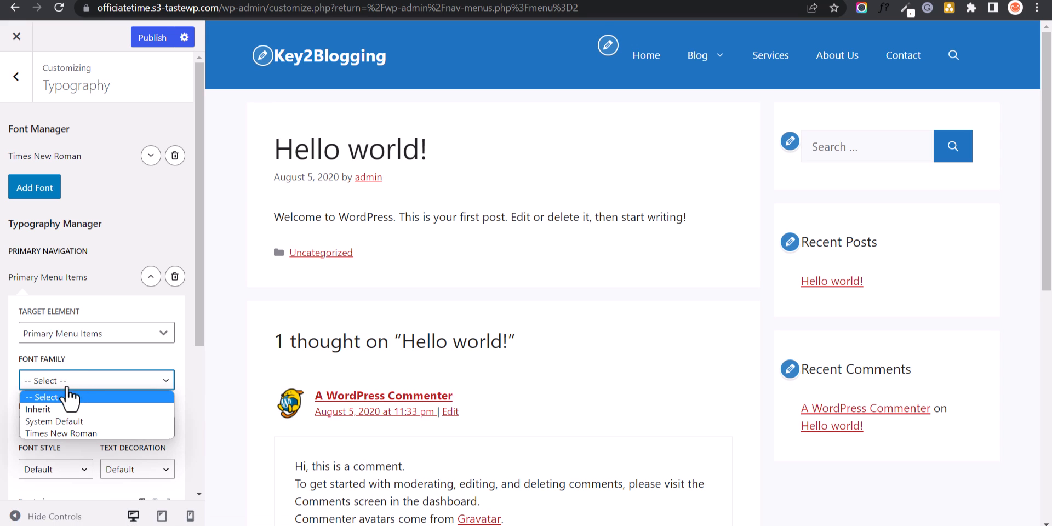
{"action": "left_click", "coordinate": [67, 433]}
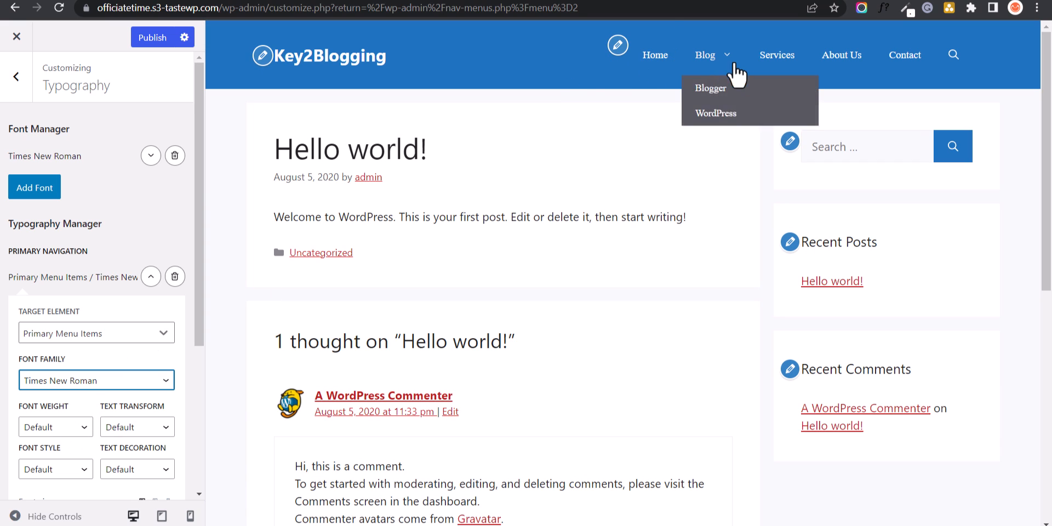
- Add the Google font Lato to the Font Manager as a second font
{"action": "left_click", "coordinate": [30, 188]}
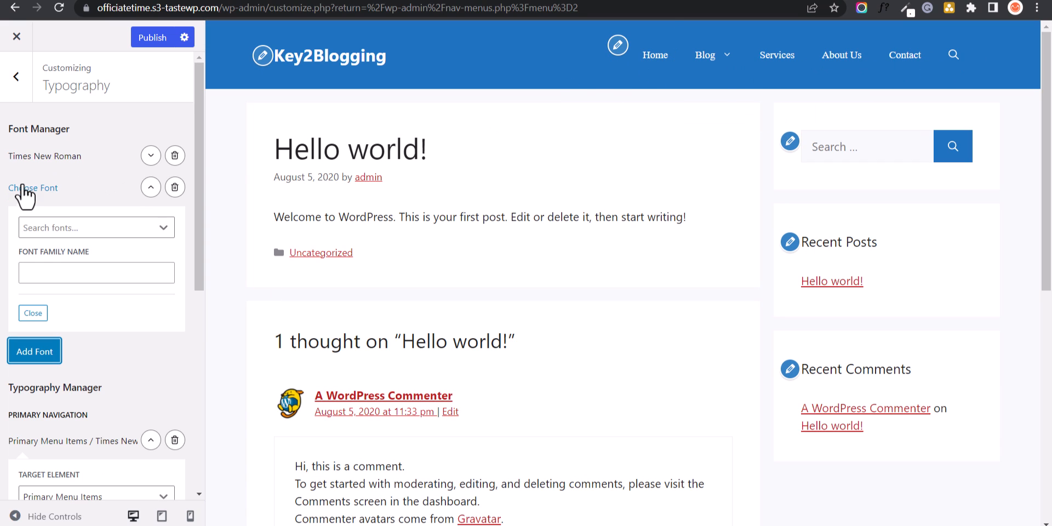
{"action": "left_click", "coordinate": [101, 226]}
{"action": "scroll", "coordinate": [84, 307], "scroll_direction": "down", "scroll_amount": 15}
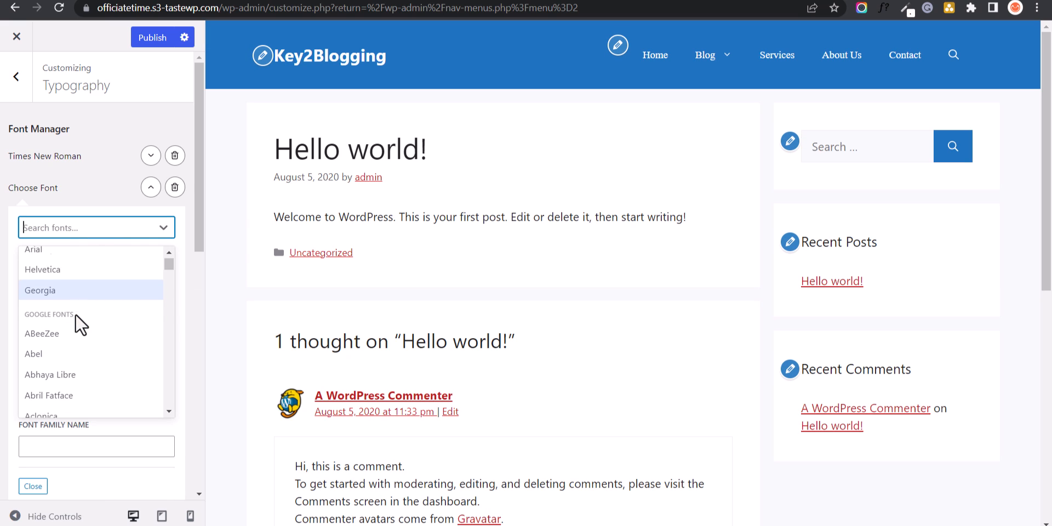
{"action": "scroll", "coordinate": [91, 338], "scroll_direction": "down", "scroll_amount": 10}
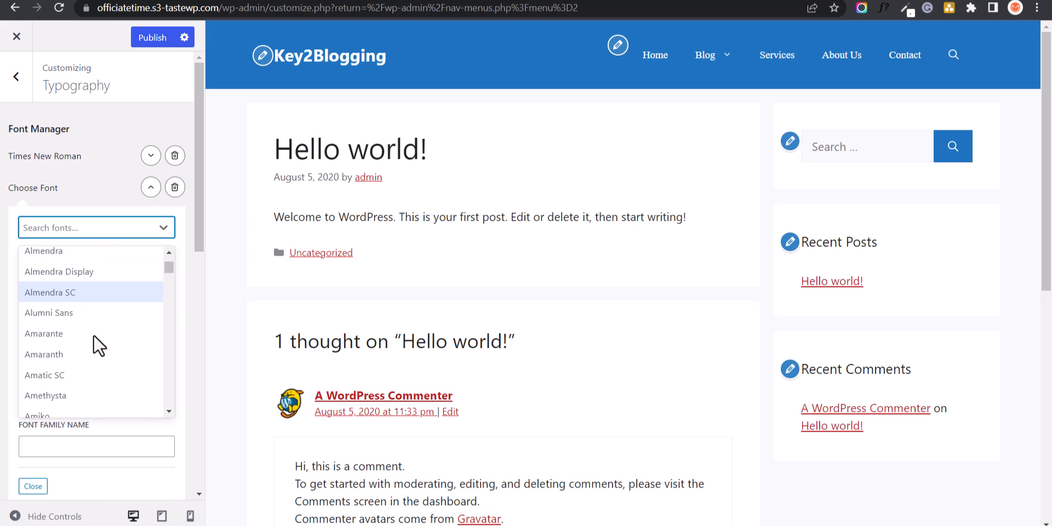
{"action": "left_click", "coordinate": [80, 226]}
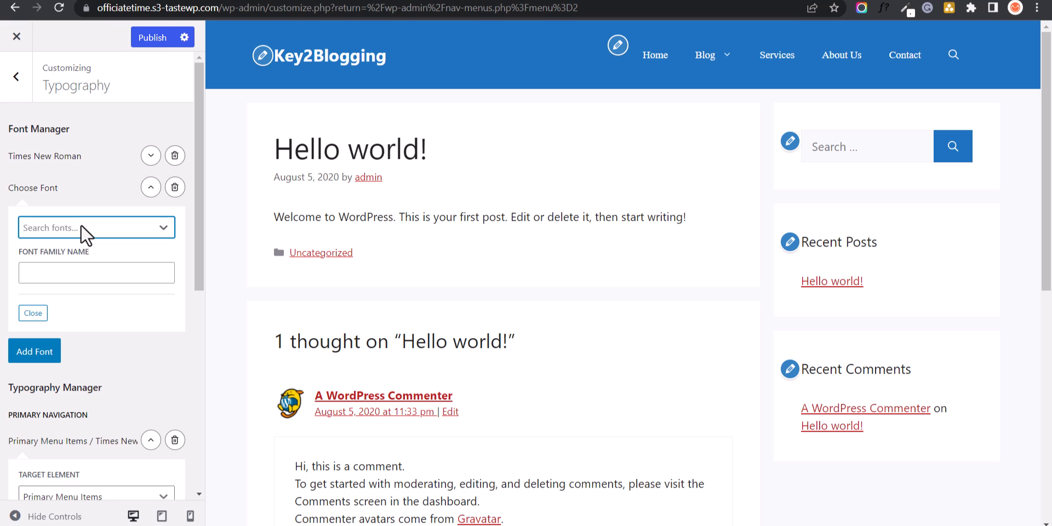
{"action": "type", "text": "la"}
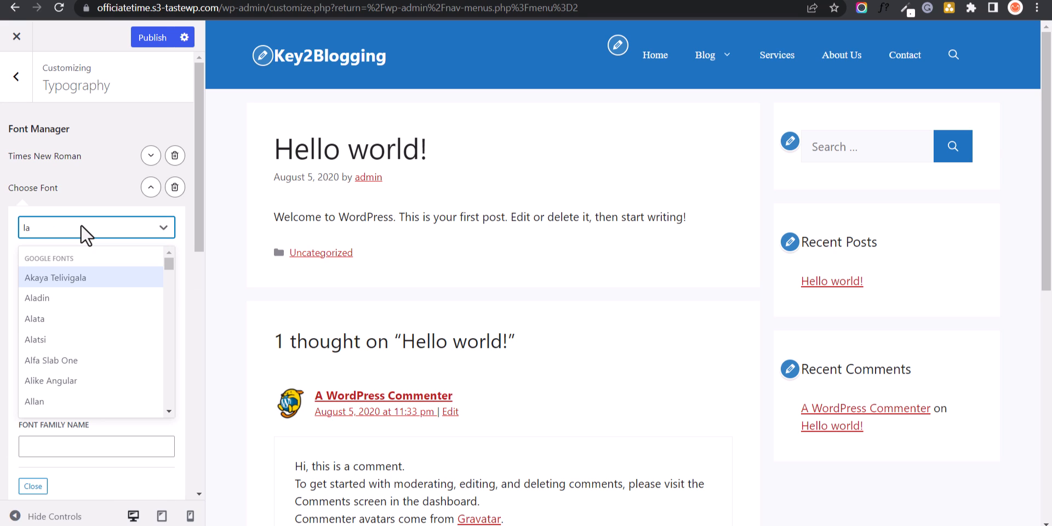
{"action": "type", "text": "to"}
{"action": "left_click", "coordinate": [81, 275]}
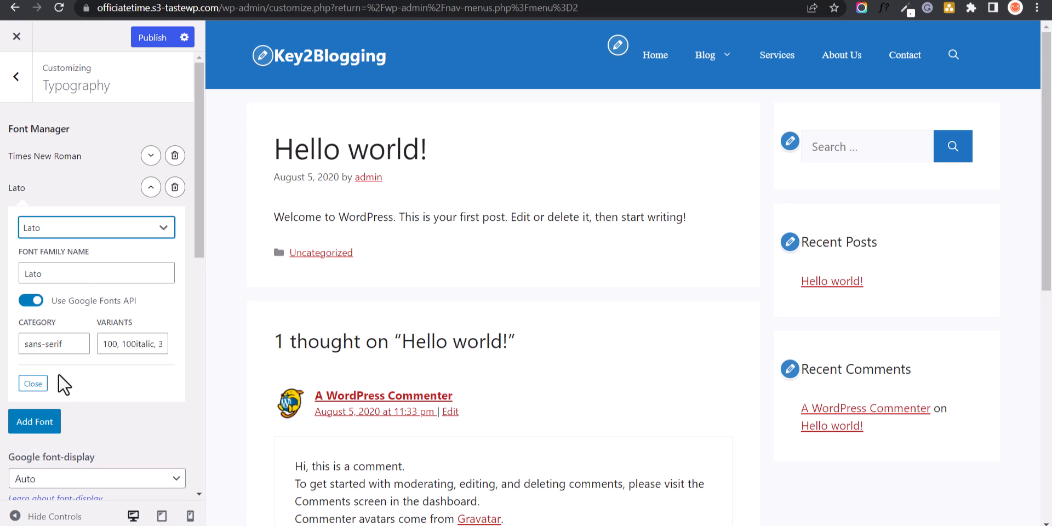
{"action": "left_click", "coordinate": [34, 384]}
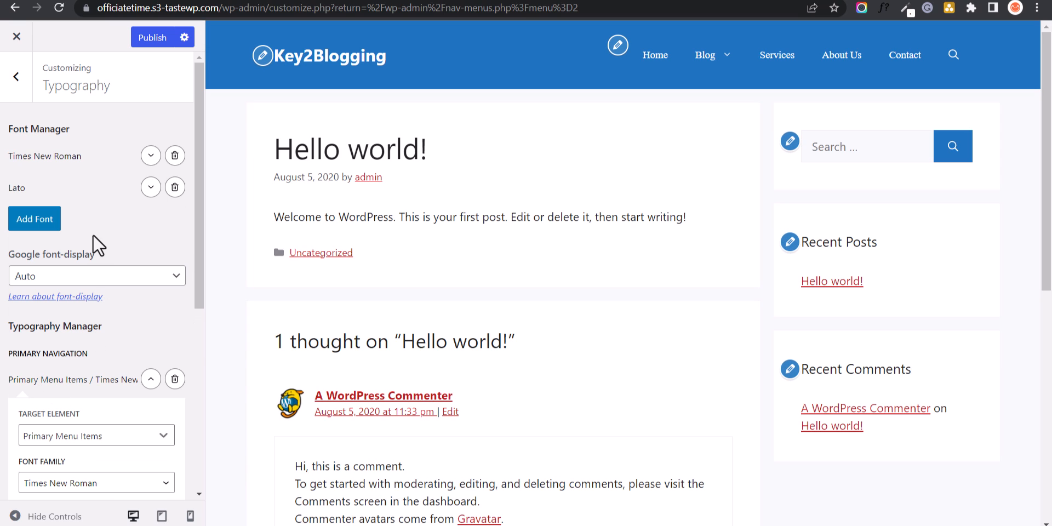
- Delete Times New Roman from the Font Manager and set the Primary Menu Items font family to Lato
{"action": "left_click", "coordinate": [174, 156]}
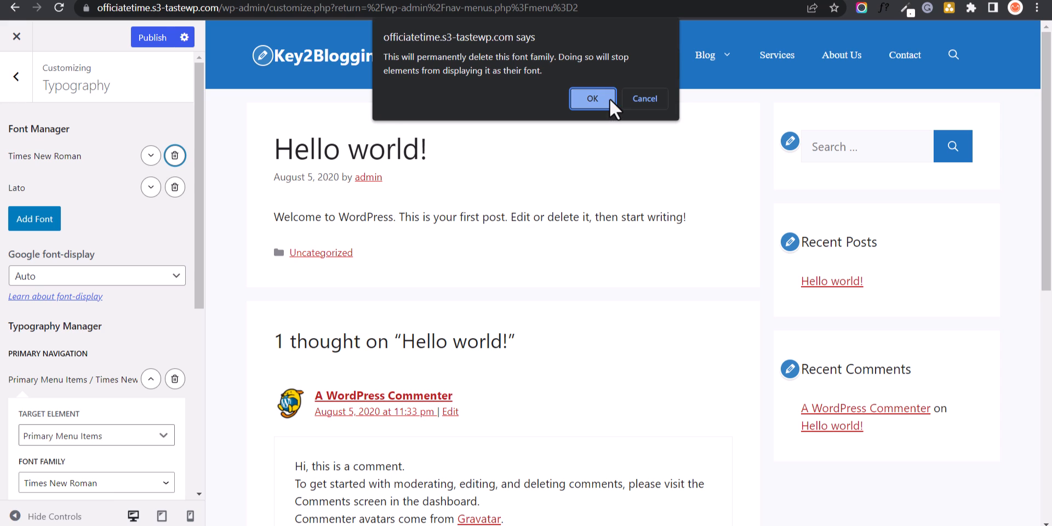
{"action": "left_click", "coordinate": [609, 98]}
{"action": "scroll", "coordinate": [77, 411], "scroll_direction": "down", "scroll_amount": 3}
{"action": "left_click", "coordinate": [97, 315]}
{"action": "left_click", "coordinate": [64, 366]}
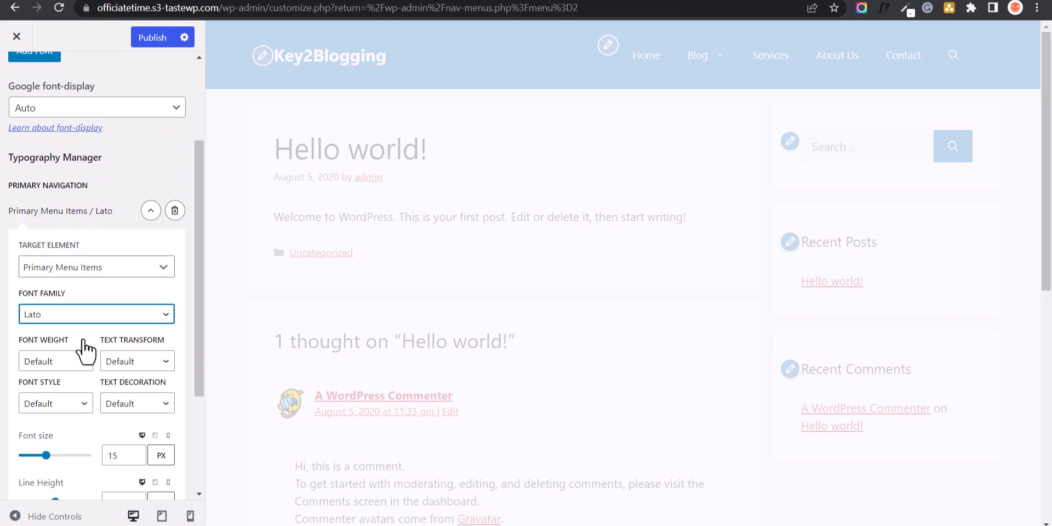
{"action": "scroll", "coordinate": [82, 324], "scroll_direction": "up", "scroll_amount": 3}
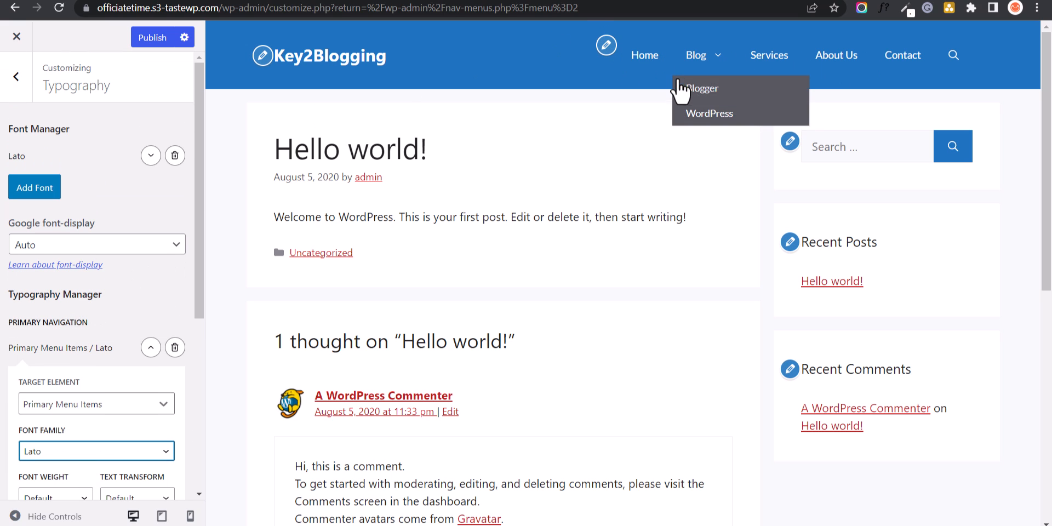
- Set the Primary Menu Items font weight to 700 and the text transform to Uppercase
{"action": "scroll", "coordinate": [82, 397], "scroll_direction": "down", "scroll_amount": 2}
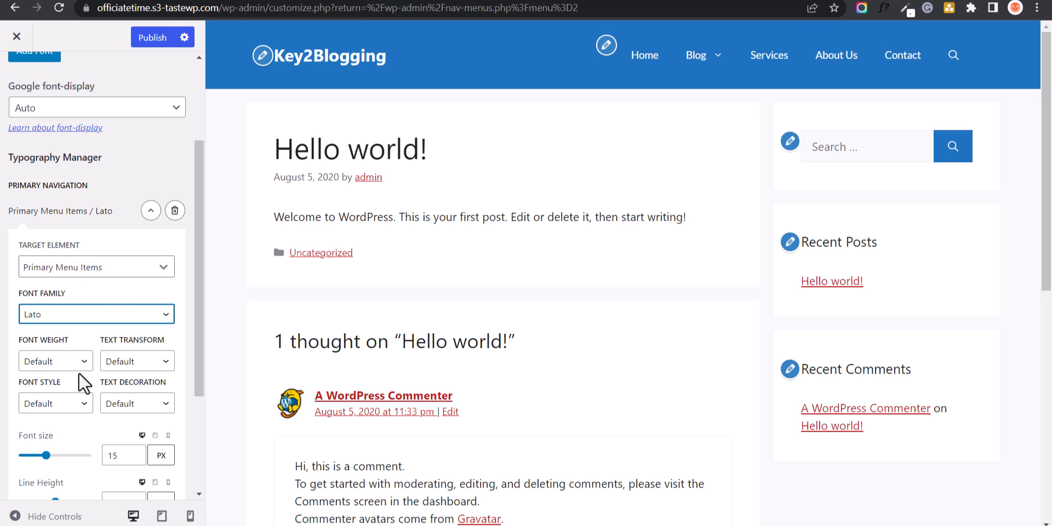
{"action": "left_click", "coordinate": [63, 363]}
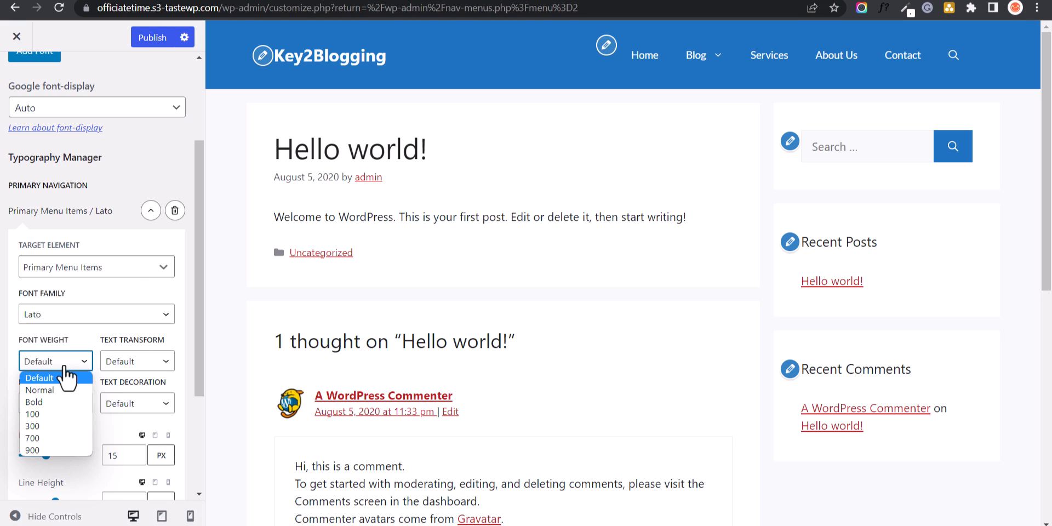
{"action": "left_click", "coordinate": [52, 438]}
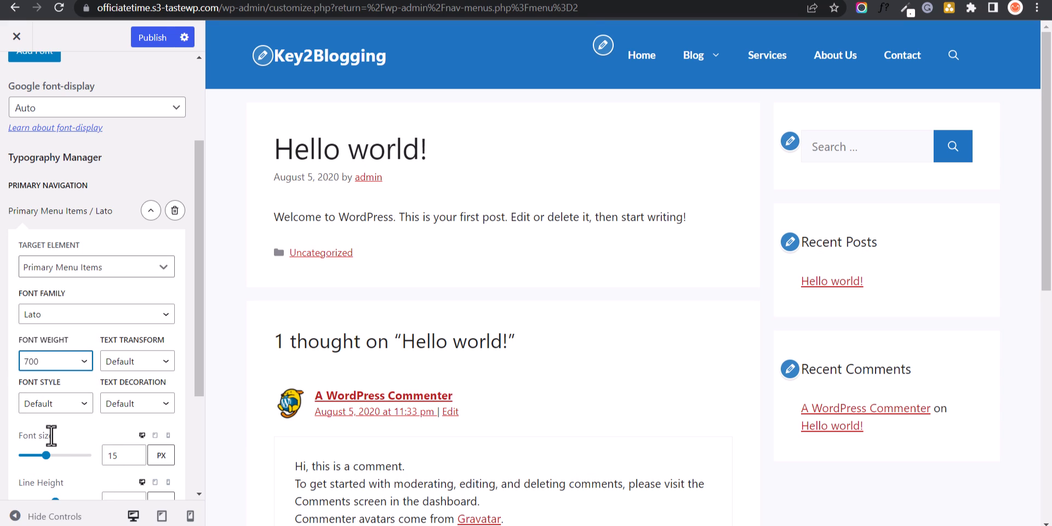
{"action": "left_click", "coordinate": [159, 367]}
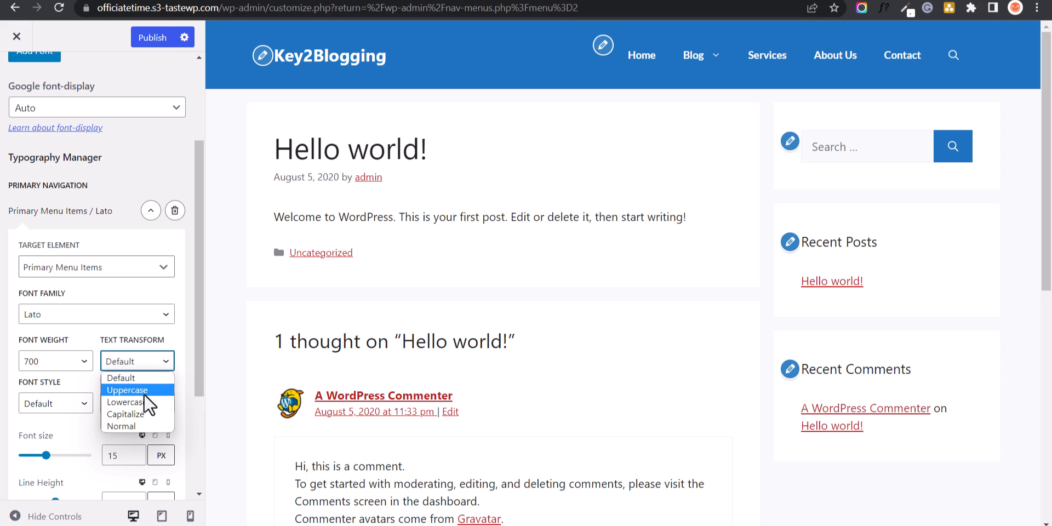
{"action": "left_click", "coordinate": [150, 413]}
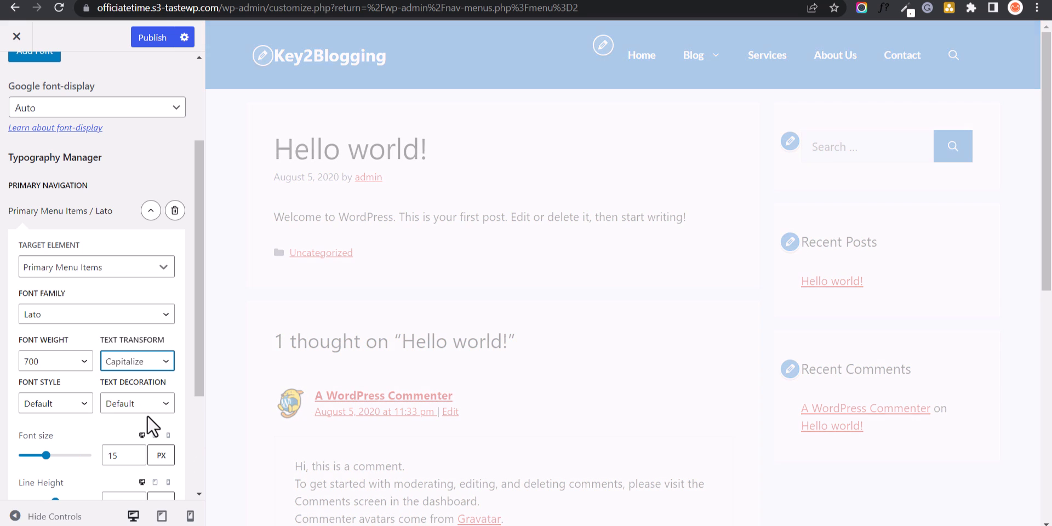
{"action": "left_click", "coordinate": [151, 366]}
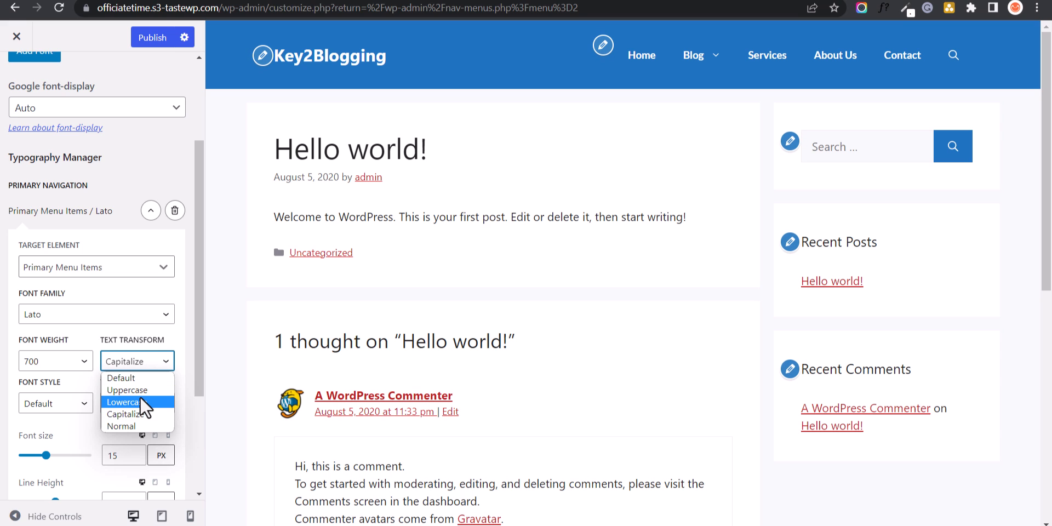
{"action": "left_click", "coordinate": [141, 390]}
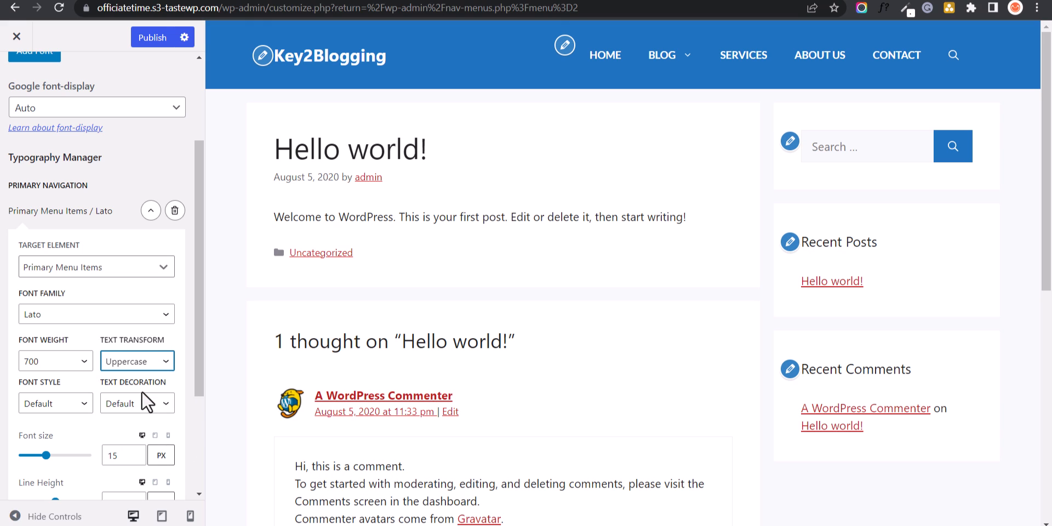
- Try the Italic font style on the Primary Menu Items and restore the Default style
{"action": "left_click", "coordinate": [134, 404]}
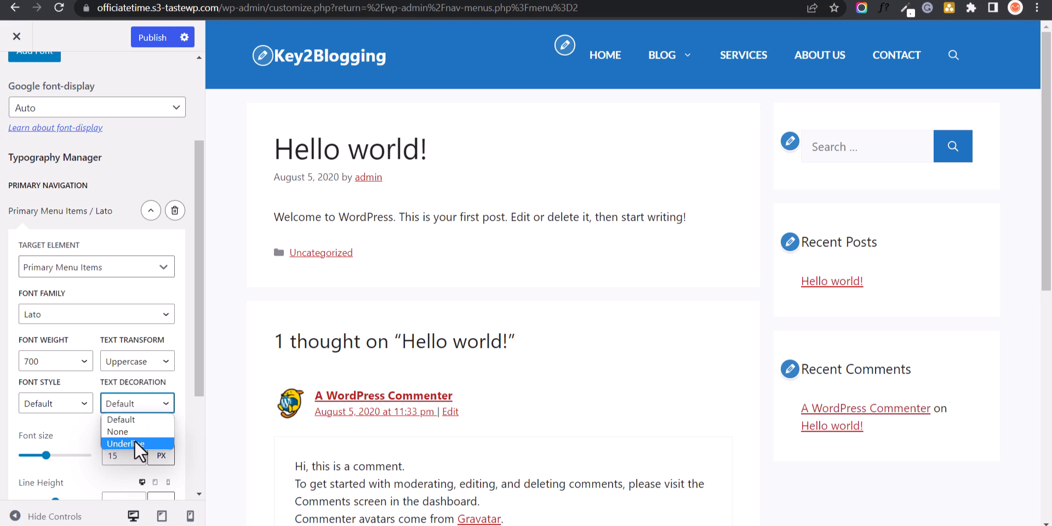
{"action": "left_click", "coordinate": [175, 385]}
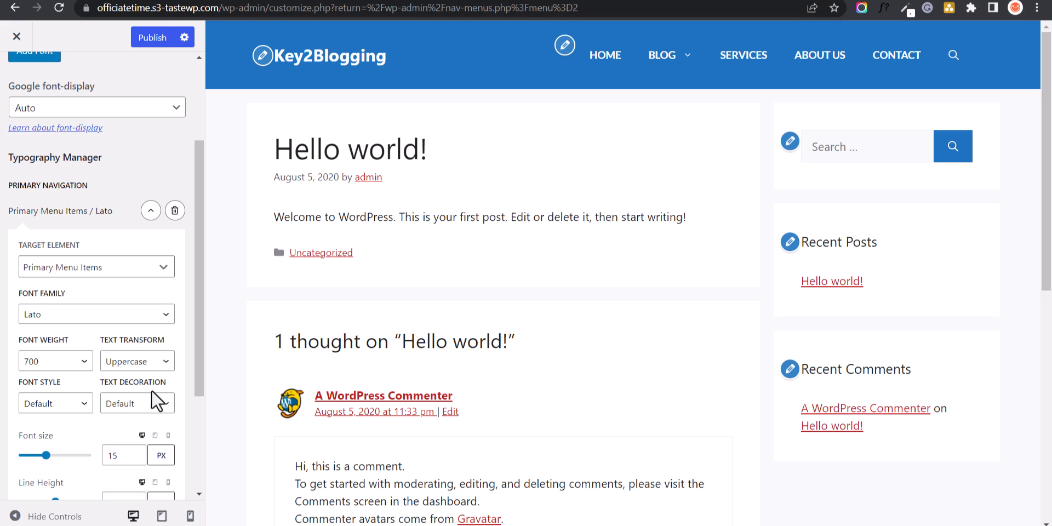
{"action": "left_click", "coordinate": [69, 408]}
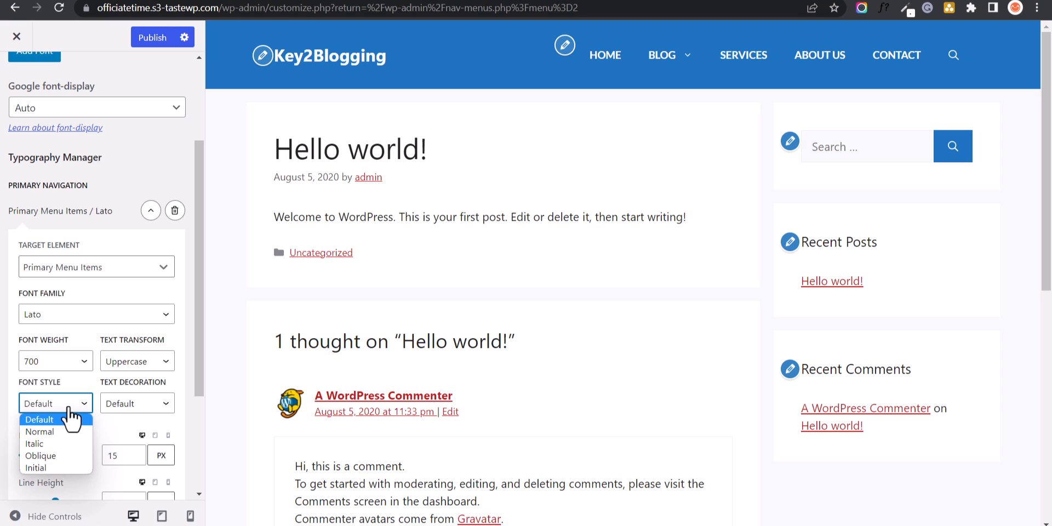
{"action": "left_click", "coordinate": [59, 443]}
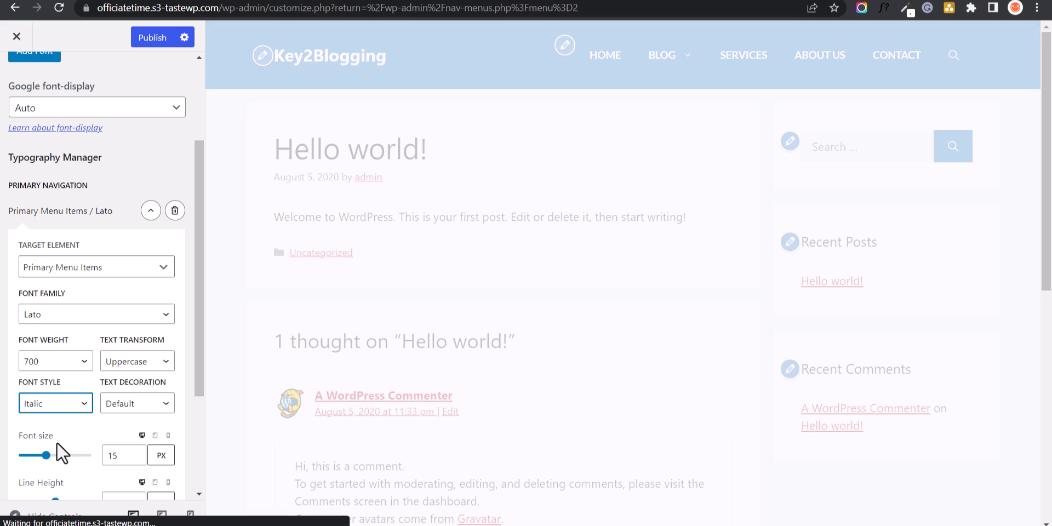
{"action": "left_click", "coordinate": [67, 408]}
{"action": "left_click", "coordinate": [52, 422]}
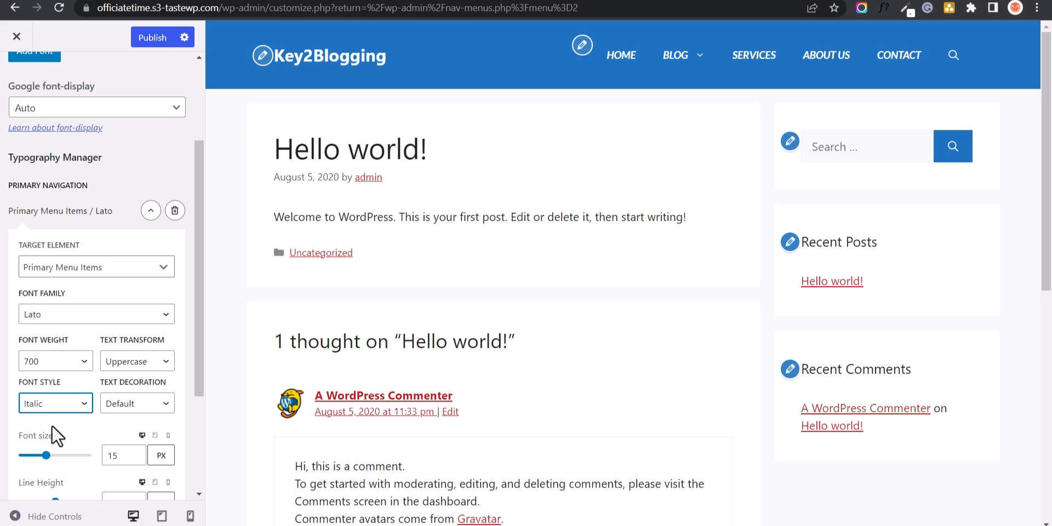
- Set the desktop font size of the Primary Menu Items to 17 px
{"action": "scroll", "coordinate": [93, 412], "scroll_direction": "down", "scroll_amount": 1}
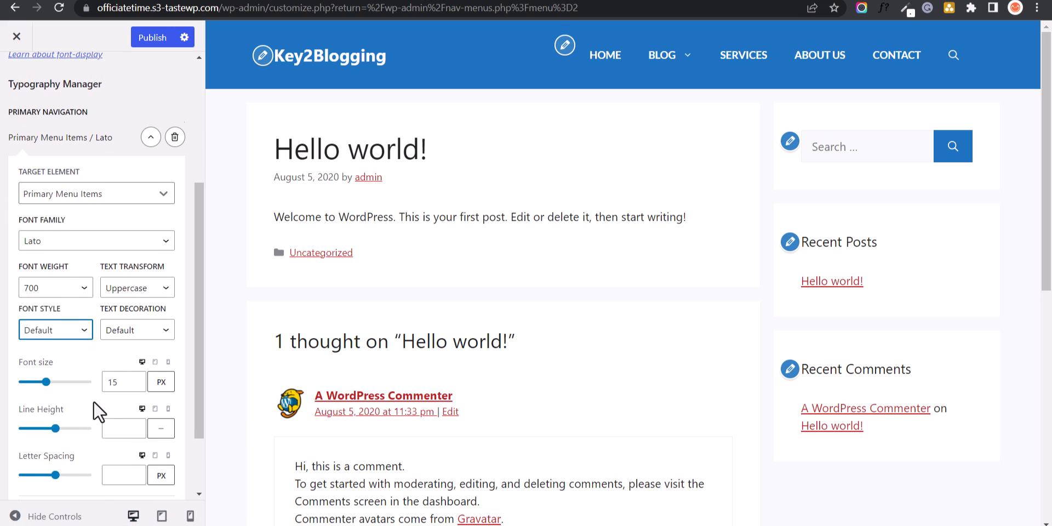
{"action": "scroll", "coordinate": [93, 402], "scroll_direction": "down", "scroll_amount": 1}
{"action": "left_click", "coordinate": [136, 290]}
{"action": "left_click", "coordinate": [137, 291]}
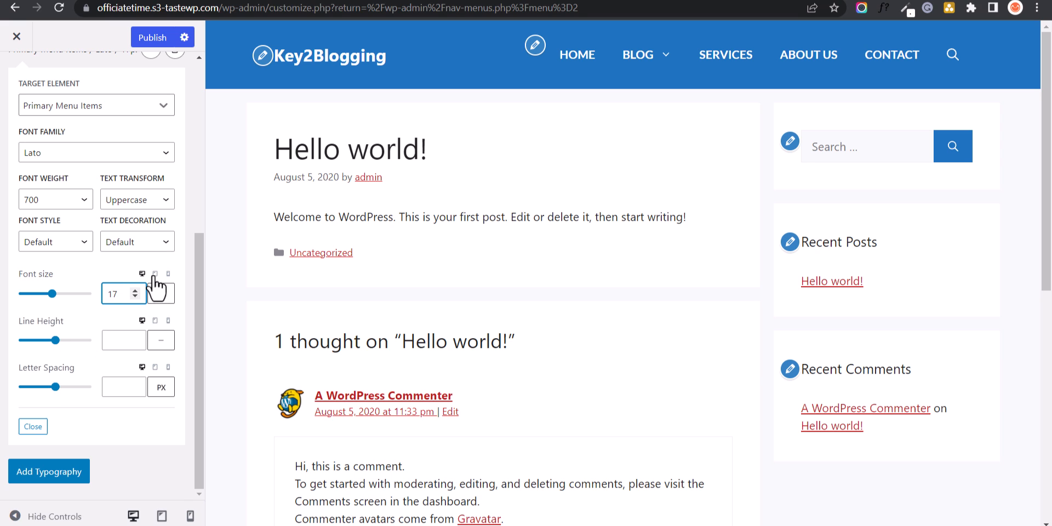
- Set the mobile font size of the Primary Menu Items to 16 px, checking it in the expanded mobile menu
{"action": "left_click", "coordinate": [155, 274]}
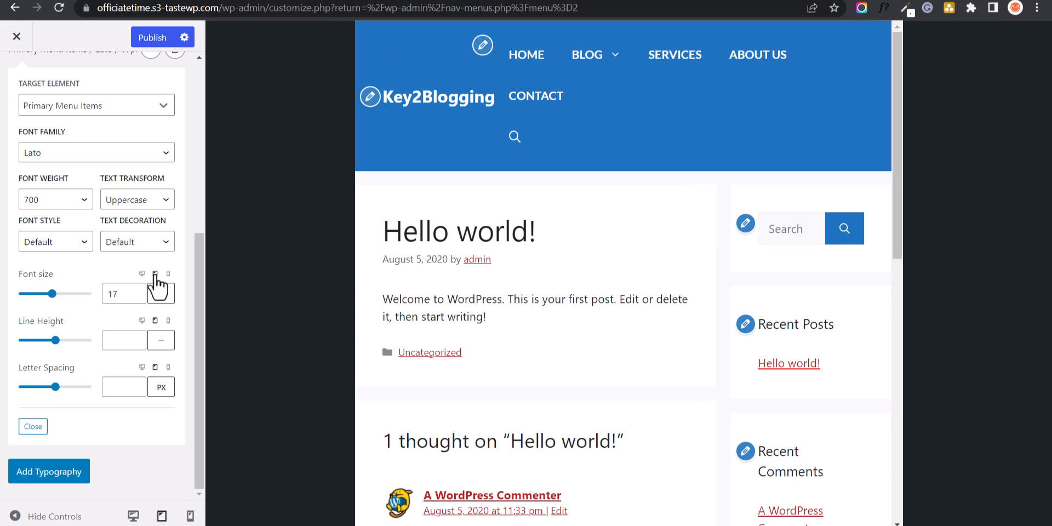
{"action": "left_click", "coordinate": [168, 273]}
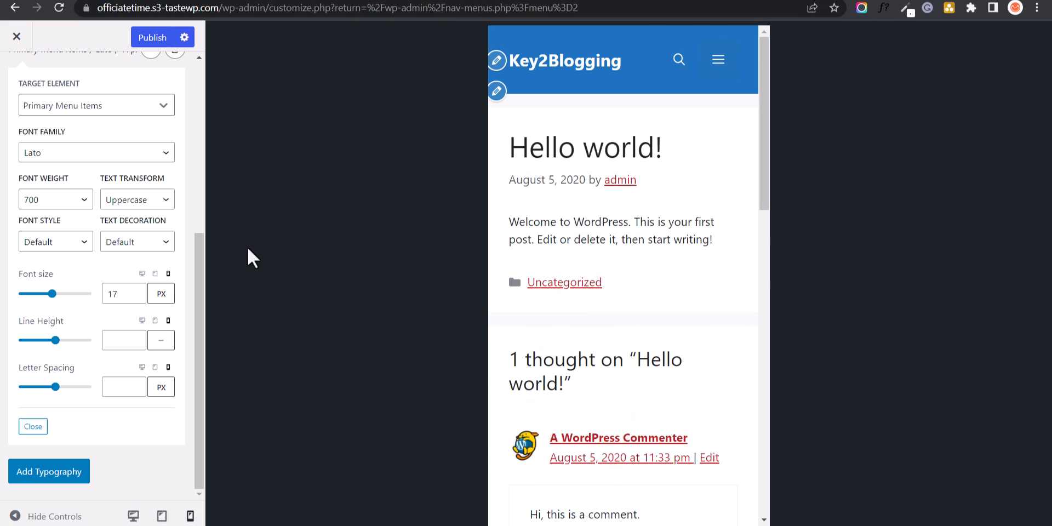
{"action": "left_click", "coordinate": [717, 75]}
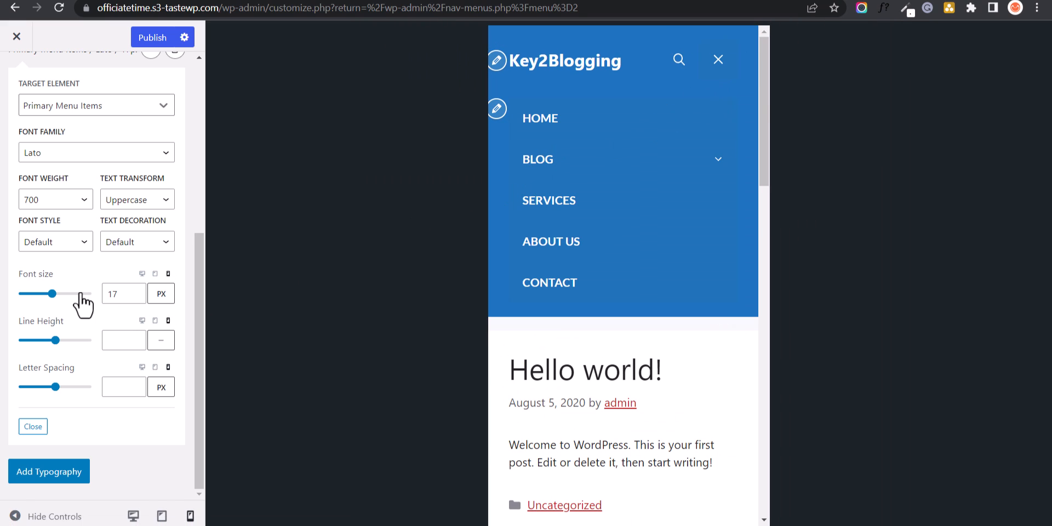
{"action": "left_click", "coordinate": [135, 290]}
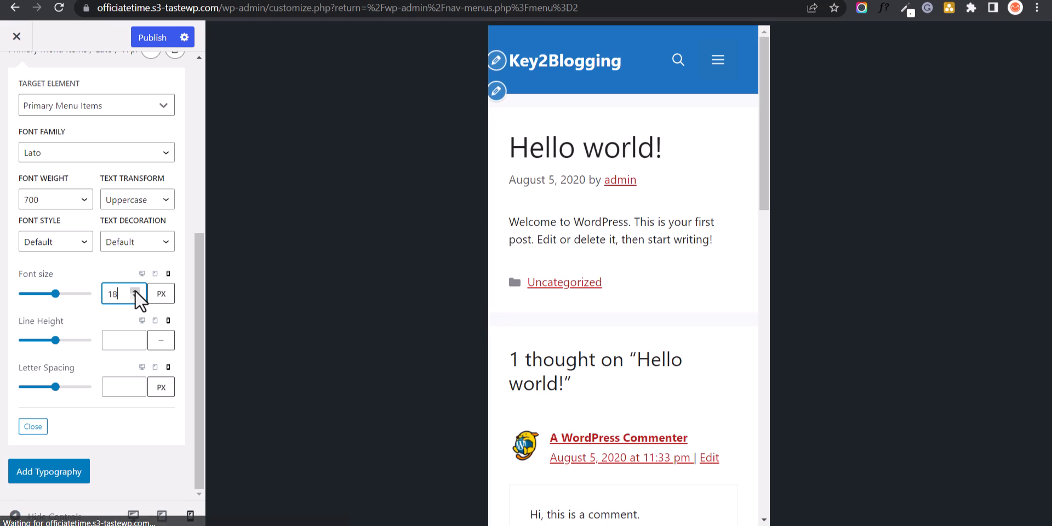
{"action": "left_click", "coordinate": [717, 64]}
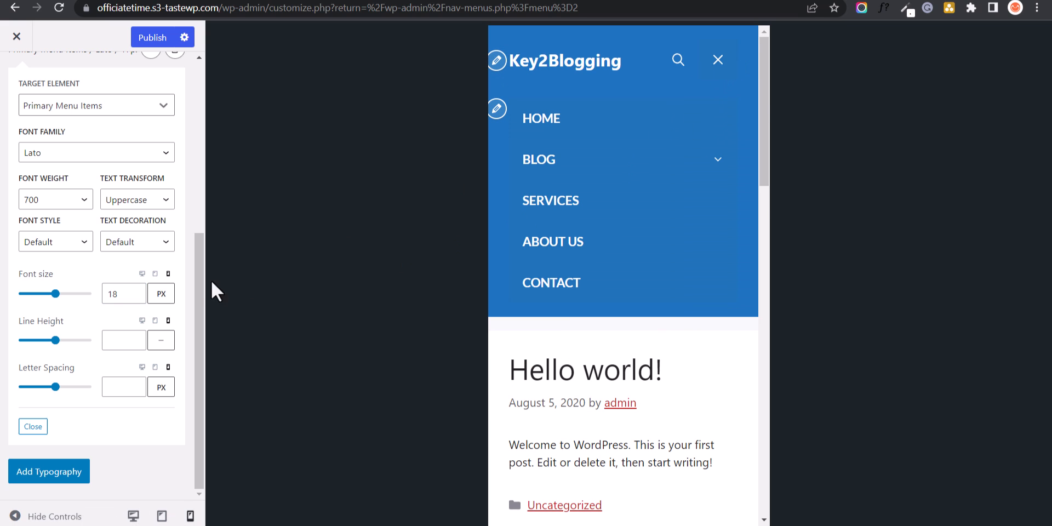
{"action": "left_click", "coordinate": [135, 296]}
{"action": "left_click", "coordinate": [135, 297]}
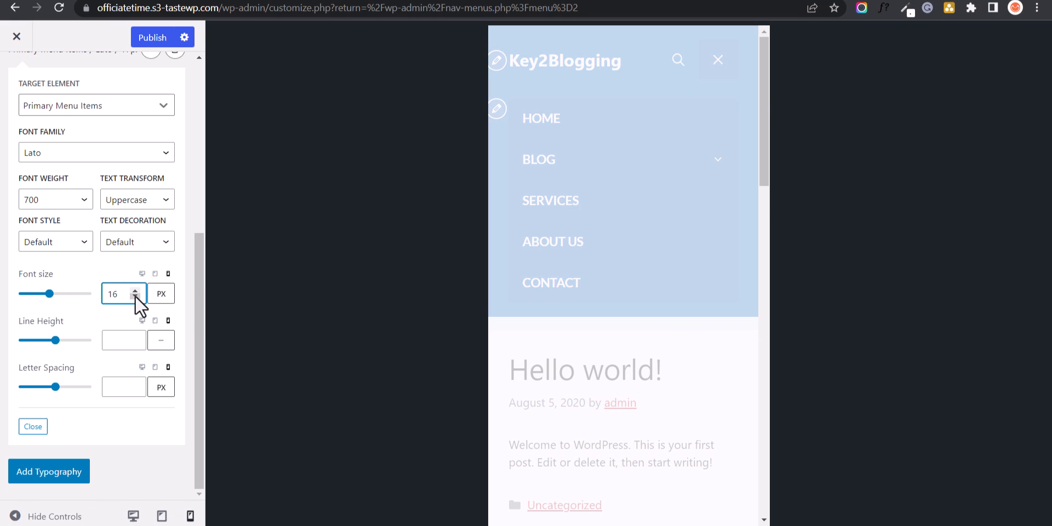
{"action": "left_click", "coordinate": [715, 61]}
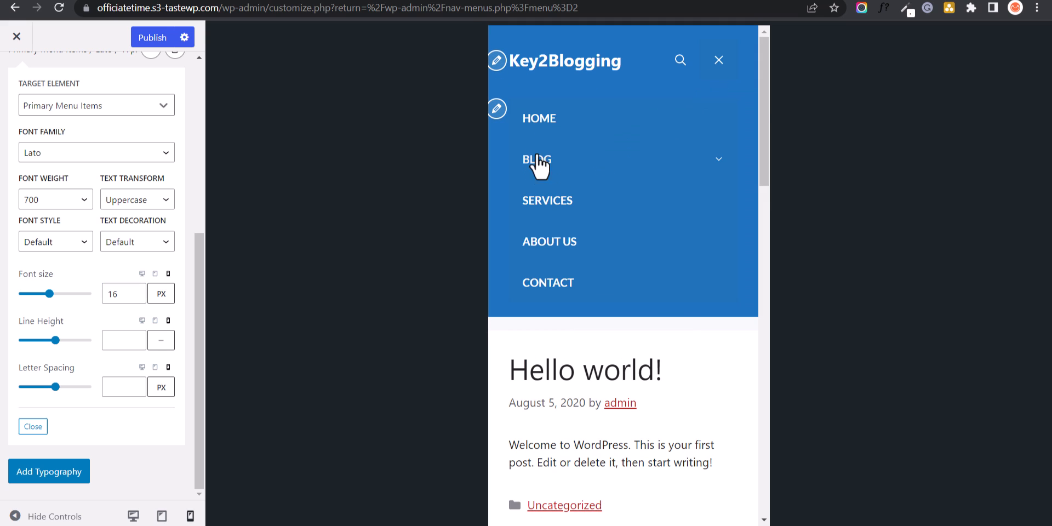
- Return to the desktop preview and collapse the Primary Menu Items typography rule
{"action": "left_click", "coordinate": [142, 274]}
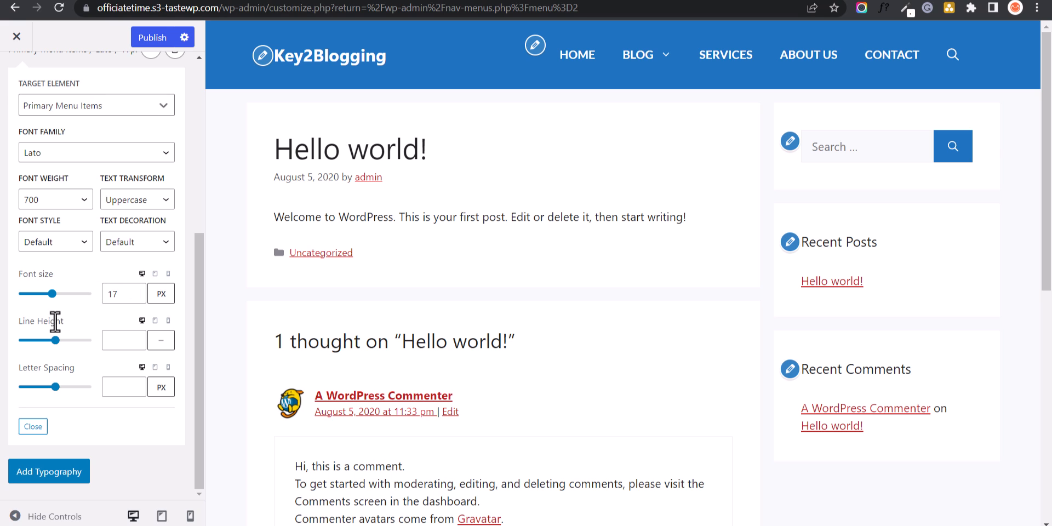
{"action": "scroll", "coordinate": [151, 221], "scroll_direction": "up", "scroll_amount": 3}
{"action": "left_click", "coordinate": [151, 186]}
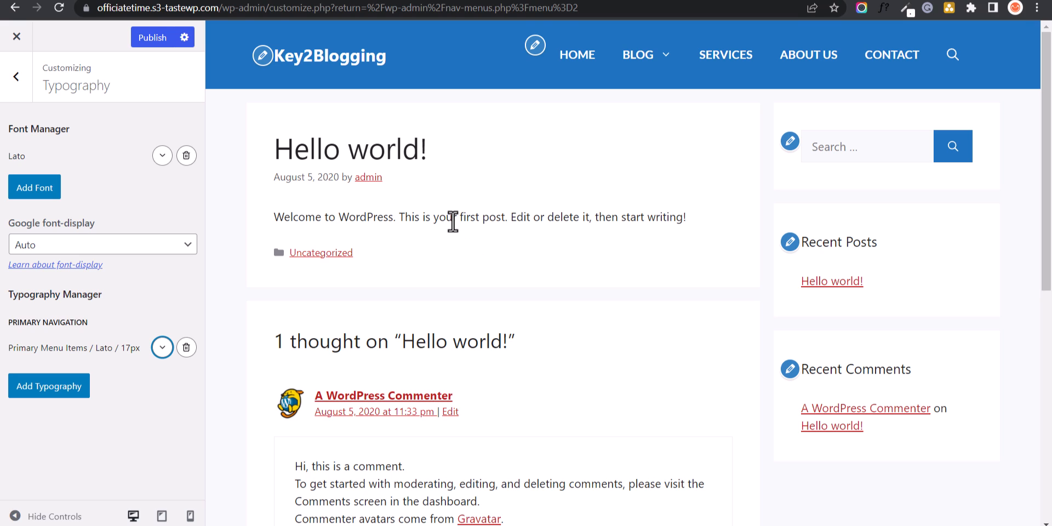
{"action": "left_click", "coordinate": [397, 156]}
- Add a new typography rule and browse the available target elements for it
{"action": "left_click", "coordinate": [59, 390]}
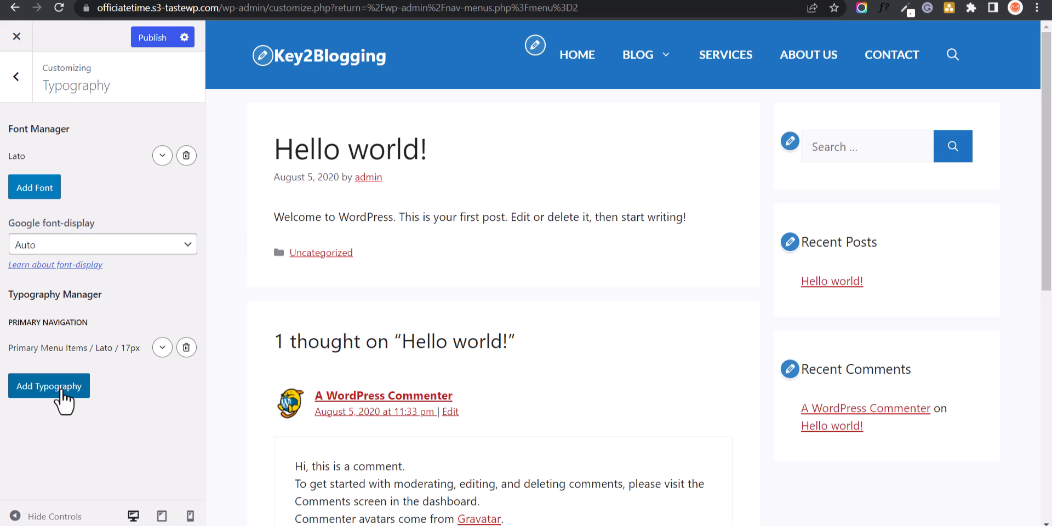
{"action": "left_click", "coordinate": [87, 387]}
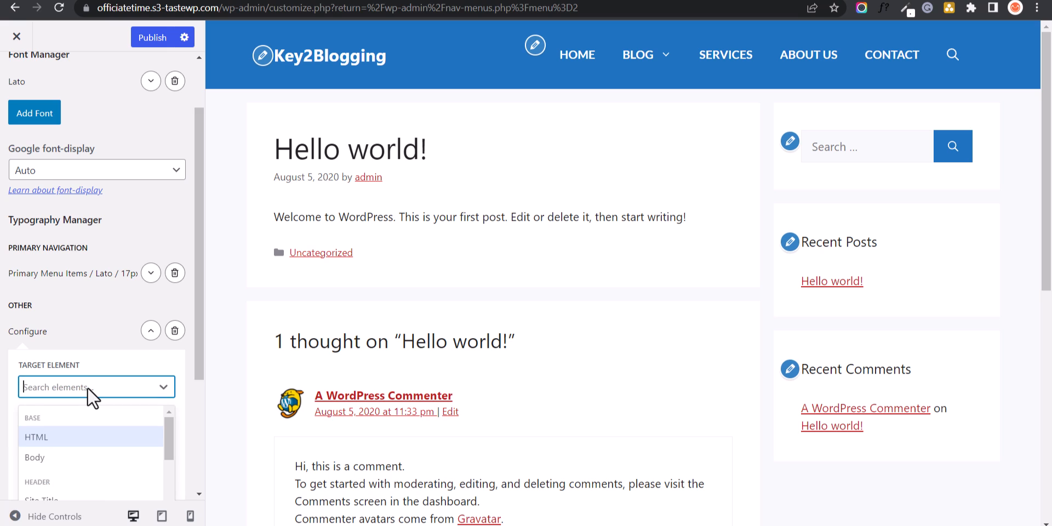
{"action": "scroll", "coordinate": [84, 354], "scroll_direction": "down", "scroll_amount": 2}
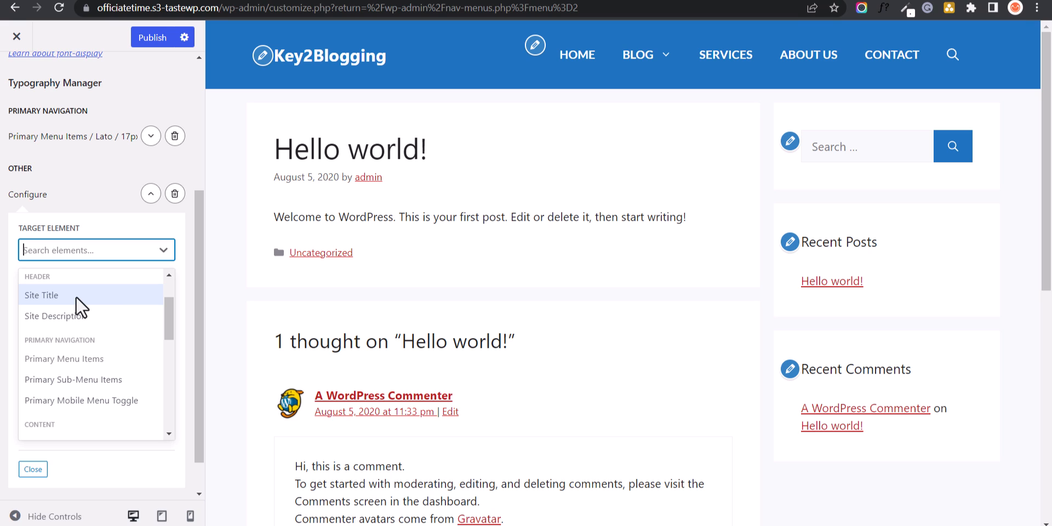
{"action": "scroll", "coordinate": [98, 344], "scroll_direction": "down", "scroll_amount": 3}
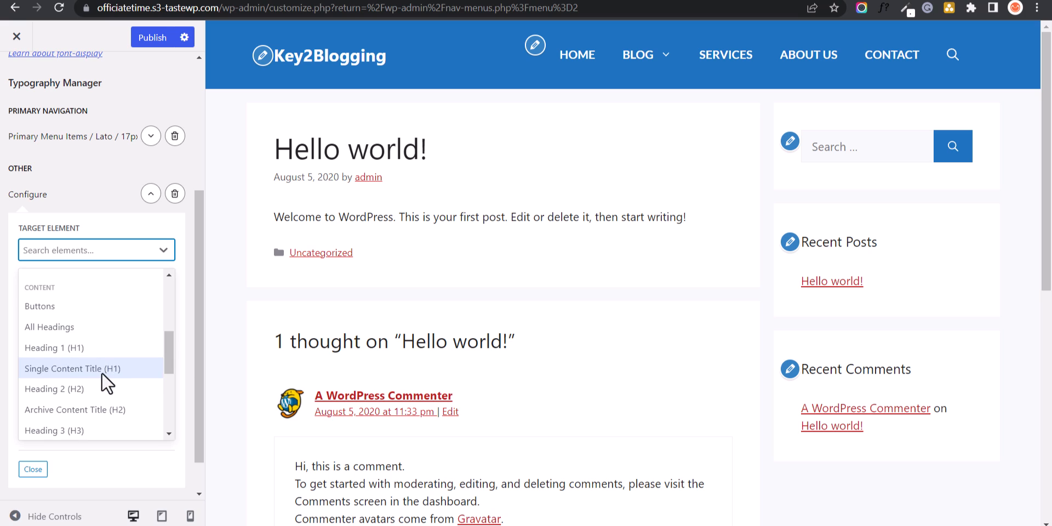
{"action": "scroll", "coordinate": [102, 374], "scroll_direction": "down", "scroll_amount": 5}
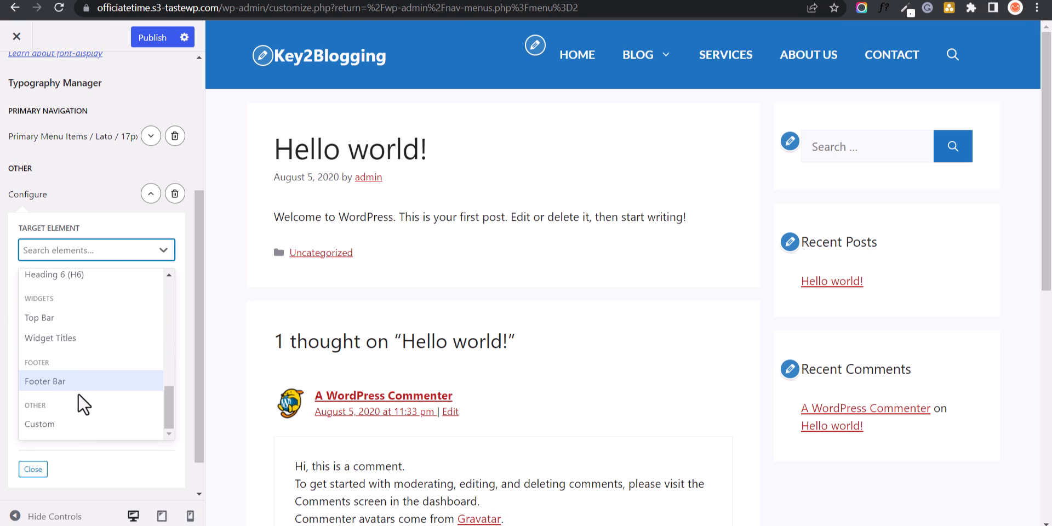
{"action": "scroll", "coordinate": [90, 367], "scroll_direction": "up", "scroll_amount": 4}
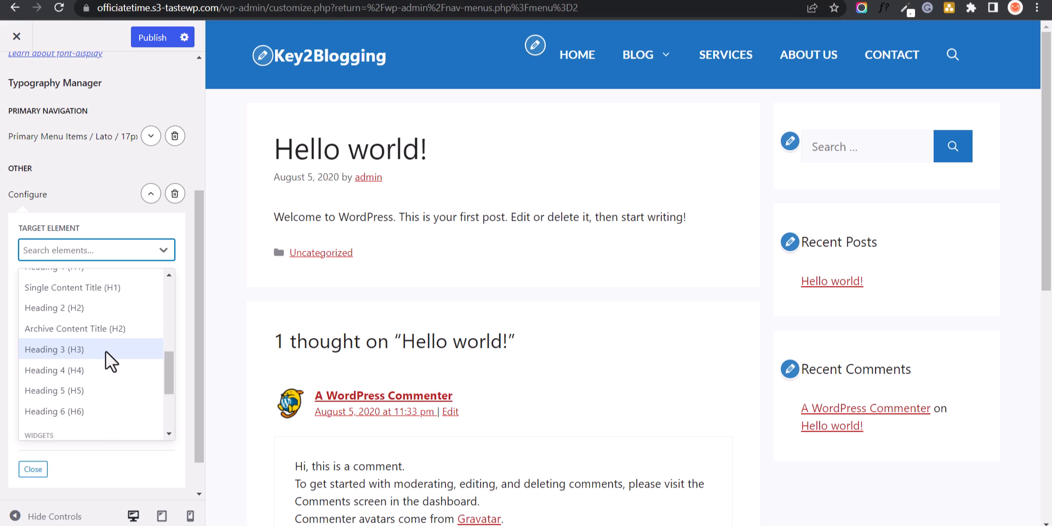
- Target Heading 1 (H1) in the new typography entry and set its font family to Lato
{"action": "scroll", "coordinate": [101, 351], "scroll_direction": "up", "scroll_amount": 2}
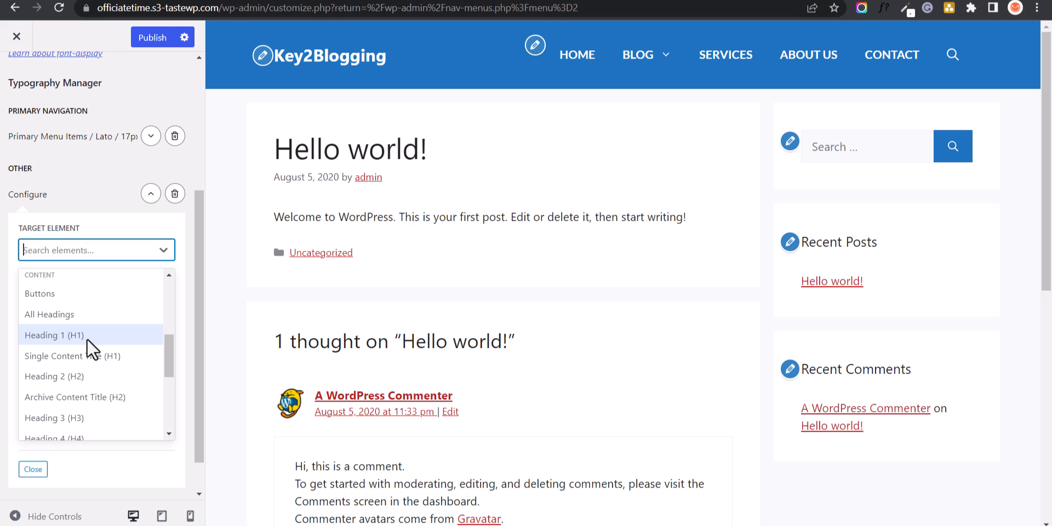
{"action": "left_click", "coordinate": [87, 337]}
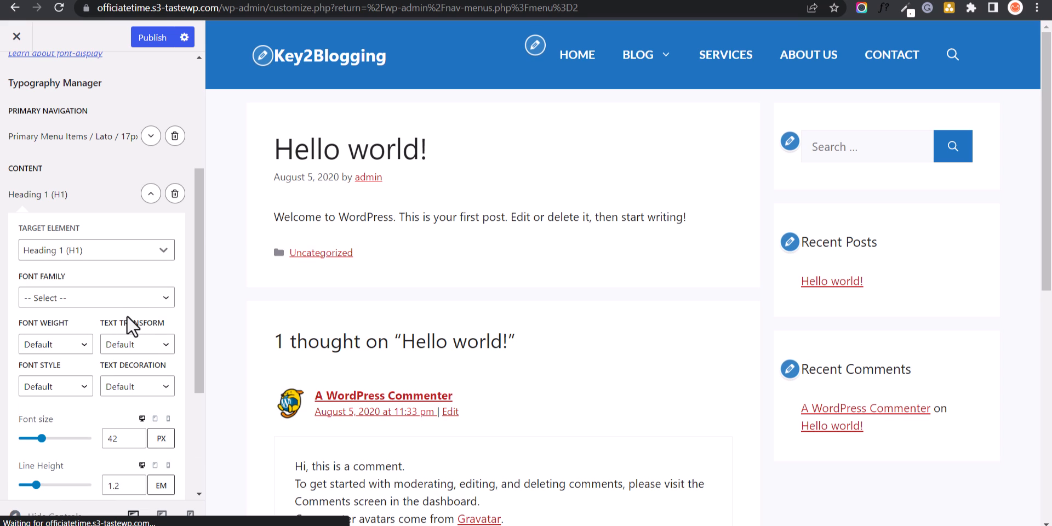
{"action": "left_click", "coordinate": [71, 299]}
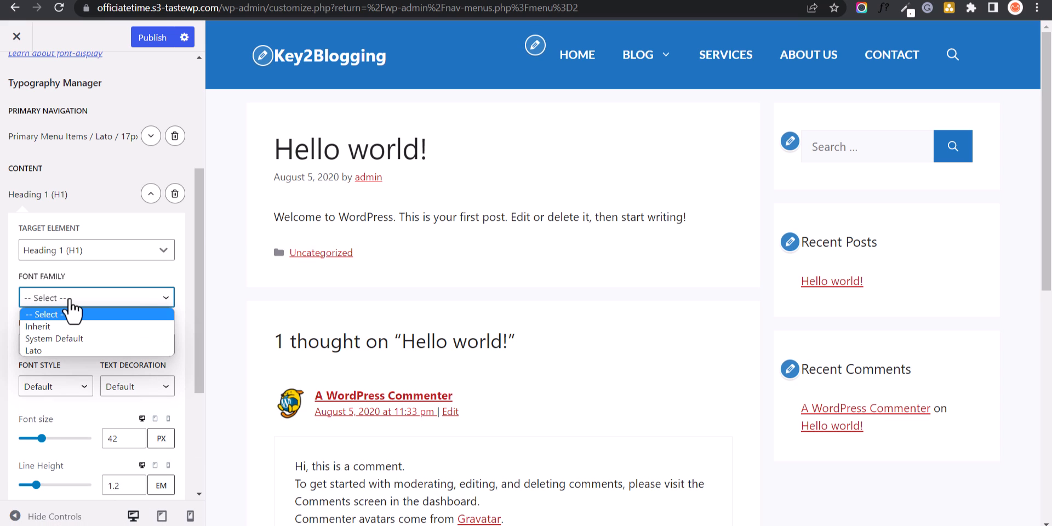
{"action": "left_click", "coordinate": [61, 348]}
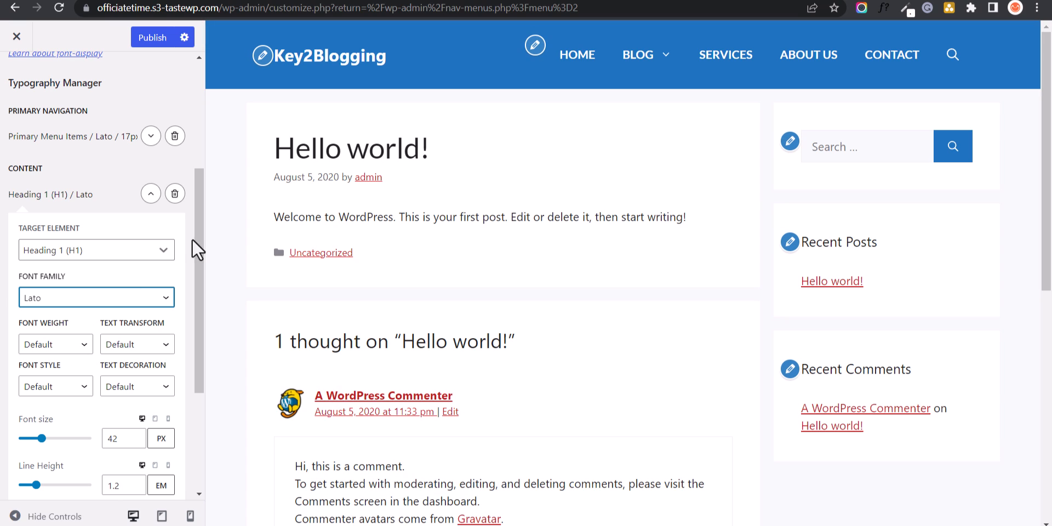
{"action": "left_click_drag", "start_coordinate": [283, 160], "coordinate": [446, 164]}
{"action": "left_click", "coordinate": [414, 169]}
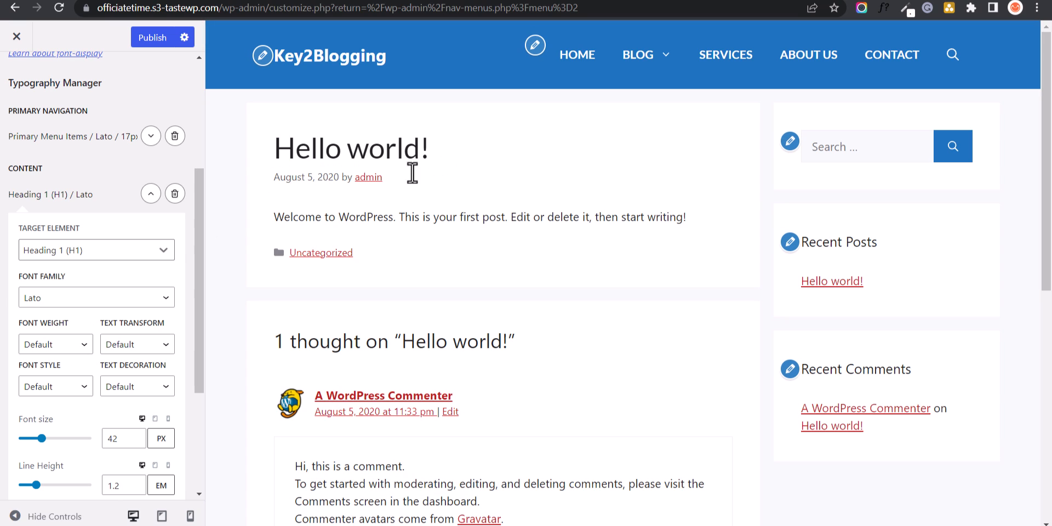
- Try a 64 px font size for Heading 1 and reduce it to 47 px
{"action": "left_click", "coordinate": [134, 436]}
{"action": "left_click", "coordinate": [133, 437]}
{"action": "left_click", "coordinate": [134, 437]}
{"action": "left_click", "coordinate": [134, 437]}
{"action": "left_click_drag", "start_coordinate": [45, 438], "coordinate": [60, 438]}
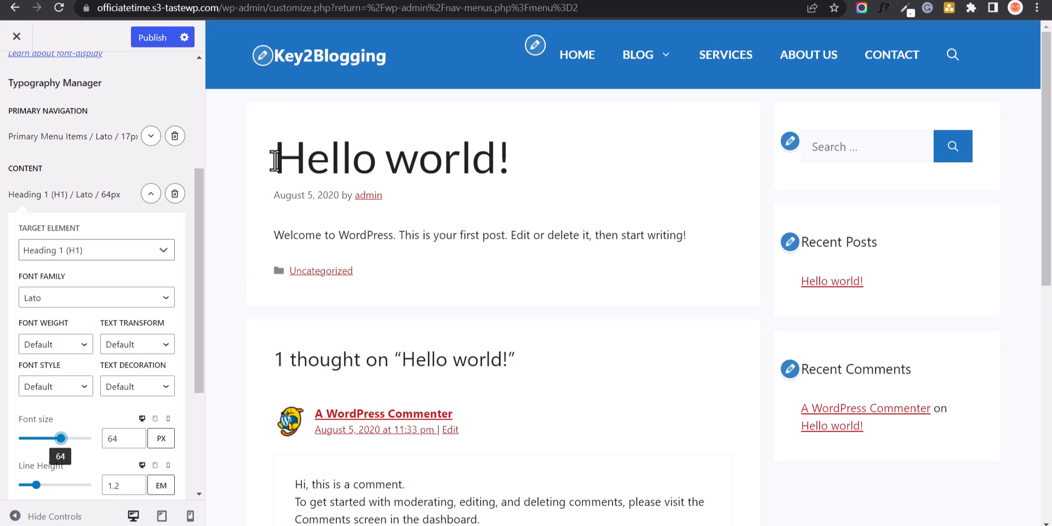
{"action": "left_click_drag", "start_coordinate": [281, 158], "coordinate": [508, 158]}
{"action": "left_click", "coordinate": [531, 164]}
{"action": "left_click_drag", "start_coordinate": [60, 438], "coordinate": [46, 438]}
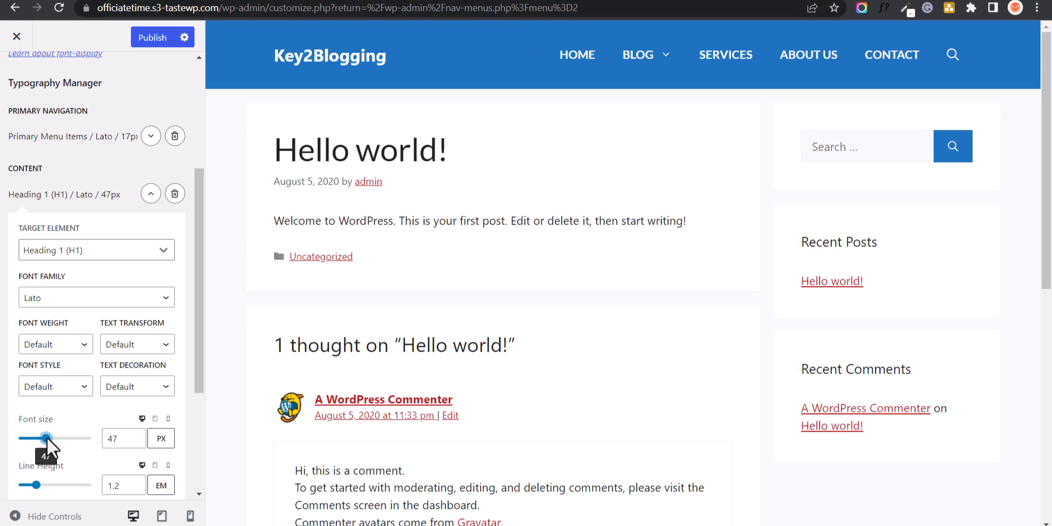
- Delete the Heading 1 (H1) typography element and publish the customizer changes
{"action": "left_click", "coordinate": [170, 196]}
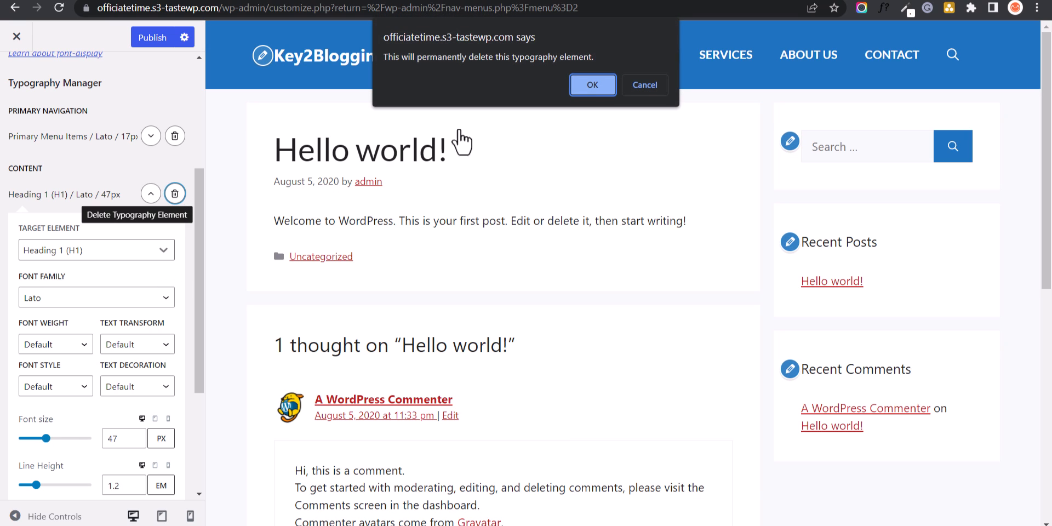
{"action": "left_click", "coordinate": [592, 85]}
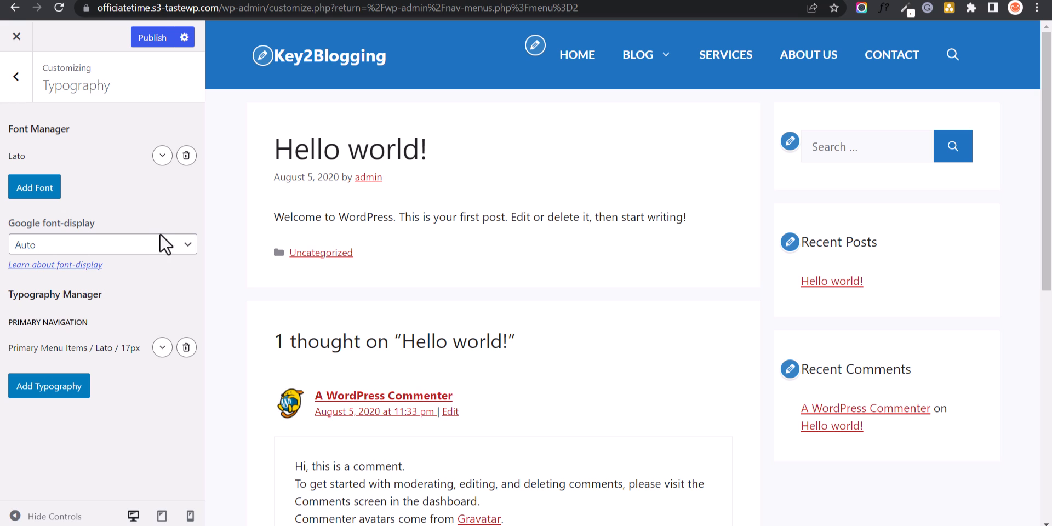
{"action": "left_click", "coordinate": [16, 87]}
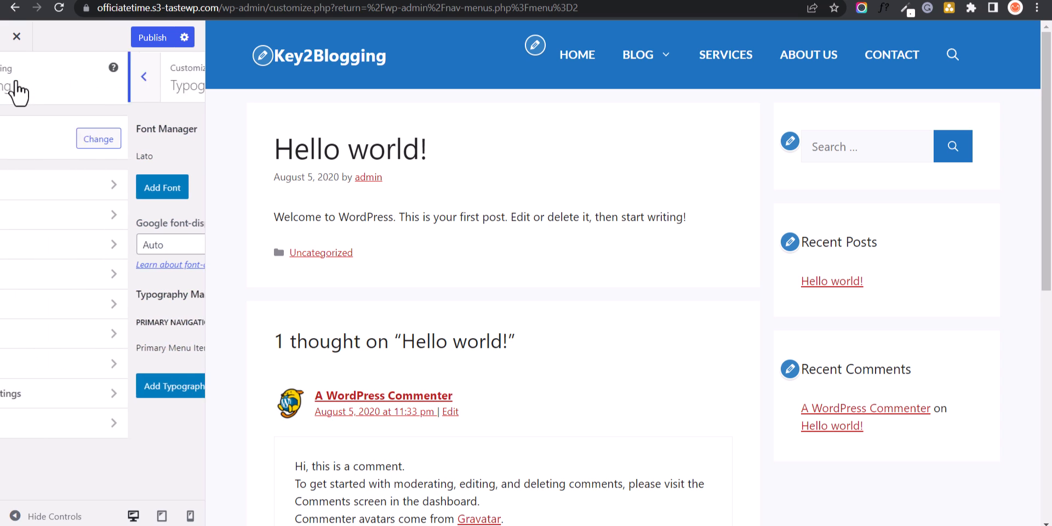
{"action": "left_click", "coordinate": [153, 37]}
- Set the Dynamic CSS Print Method to External File in the General settings
{"action": "left_click", "coordinate": [113, 312]}
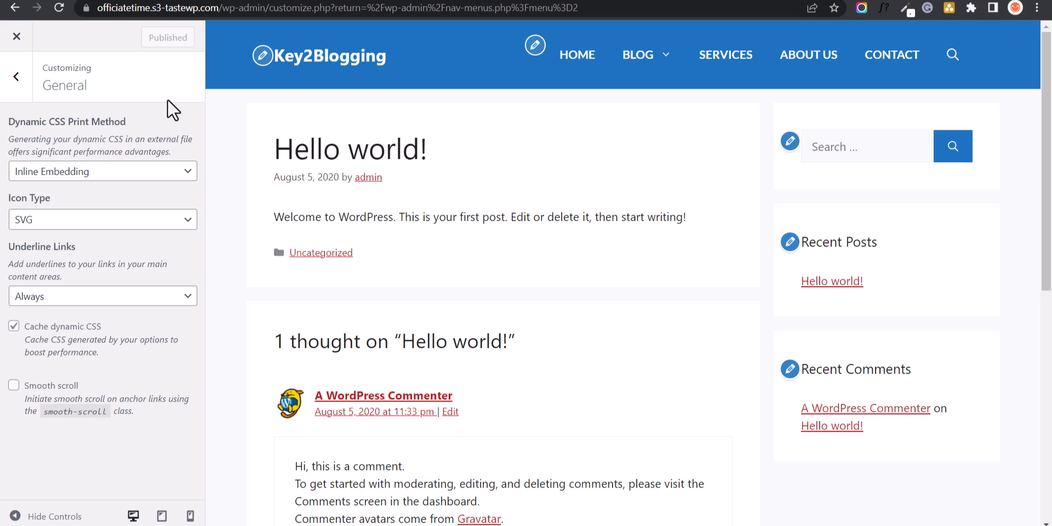
{"action": "left_click", "coordinate": [119, 175]}
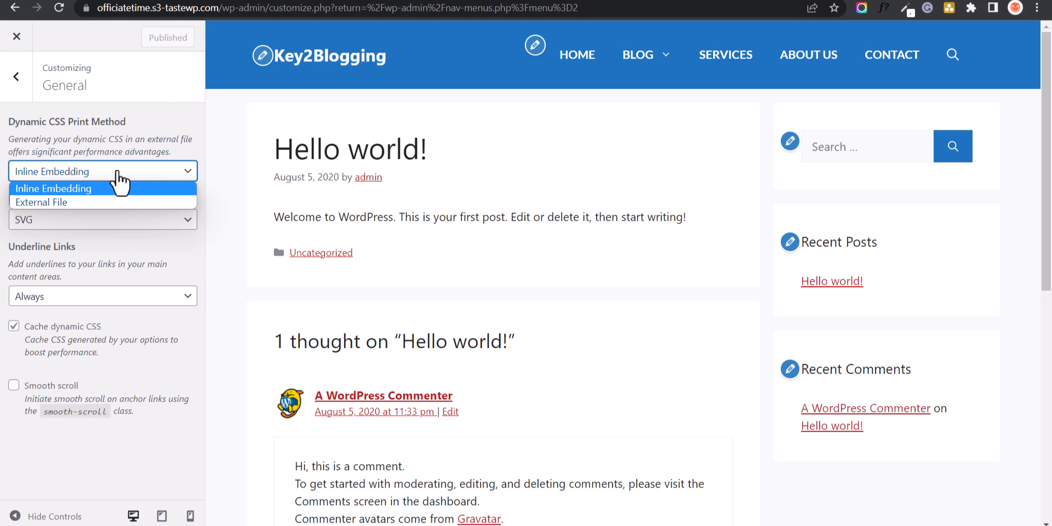
{"action": "left_click", "coordinate": [101, 201]}
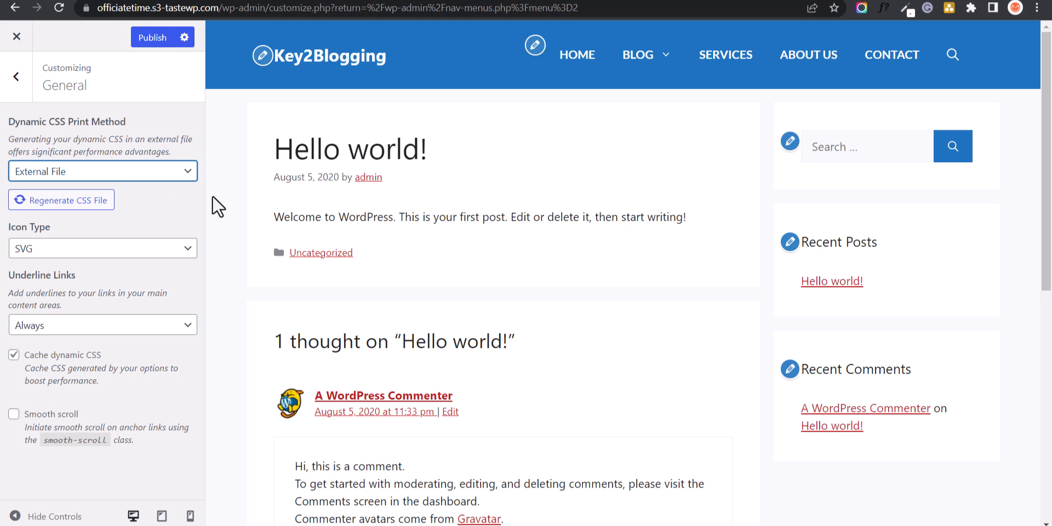
- Keep the icon type as SVG and set Underline Links to On hover
{"action": "left_click", "coordinate": [154, 249]}
{"action": "left_click", "coordinate": [153, 249]}
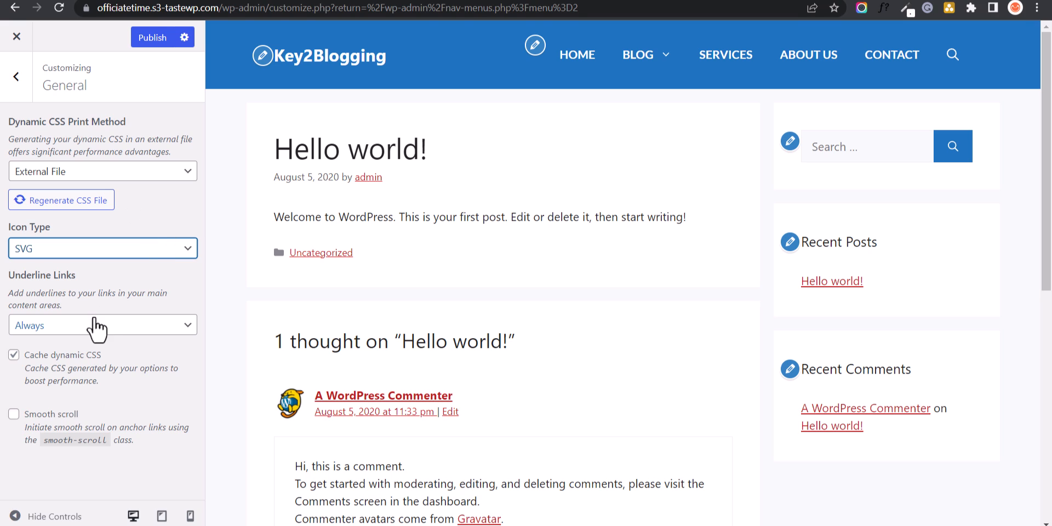
{"action": "left_click", "coordinate": [83, 328]}
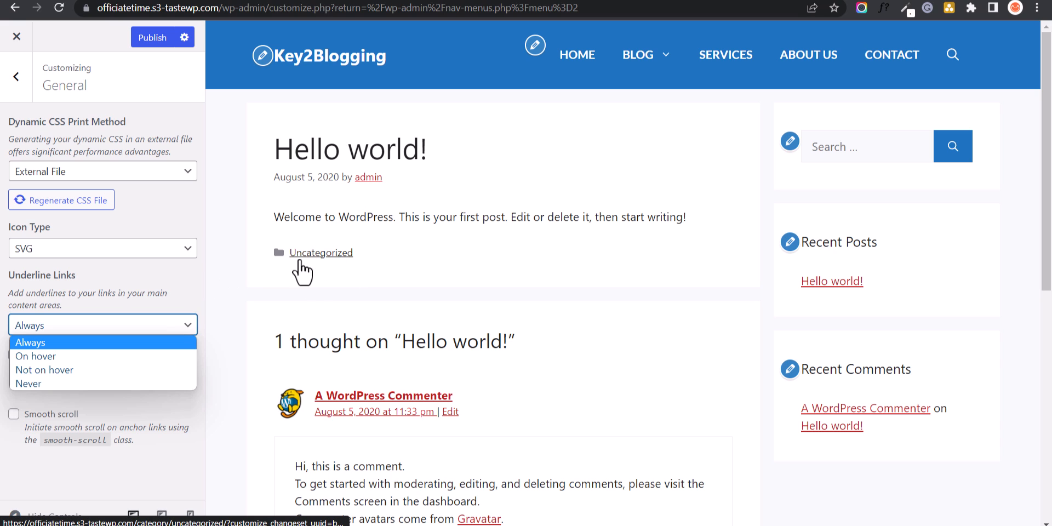
{"action": "left_click", "coordinate": [97, 357]}
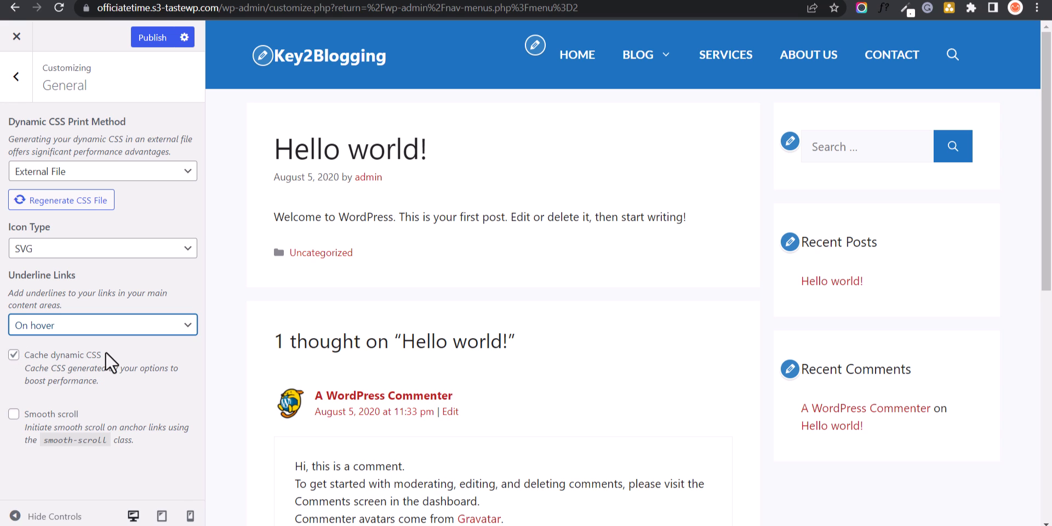
- Enable Smooth scroll and publish the General settings
{"action": "left_click", "coordinate": [14, 413]}
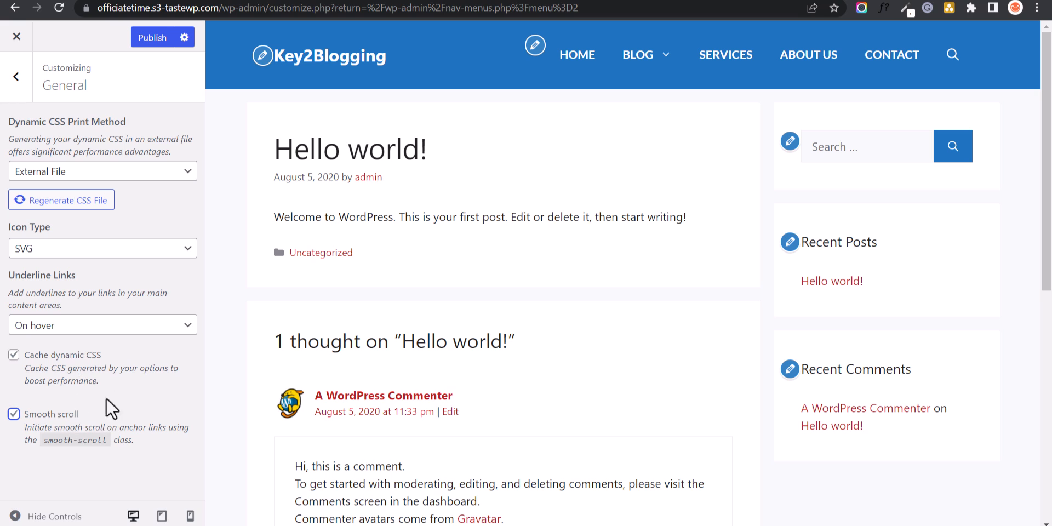
{"action": "left_click", "coordinate": [141, 37]}
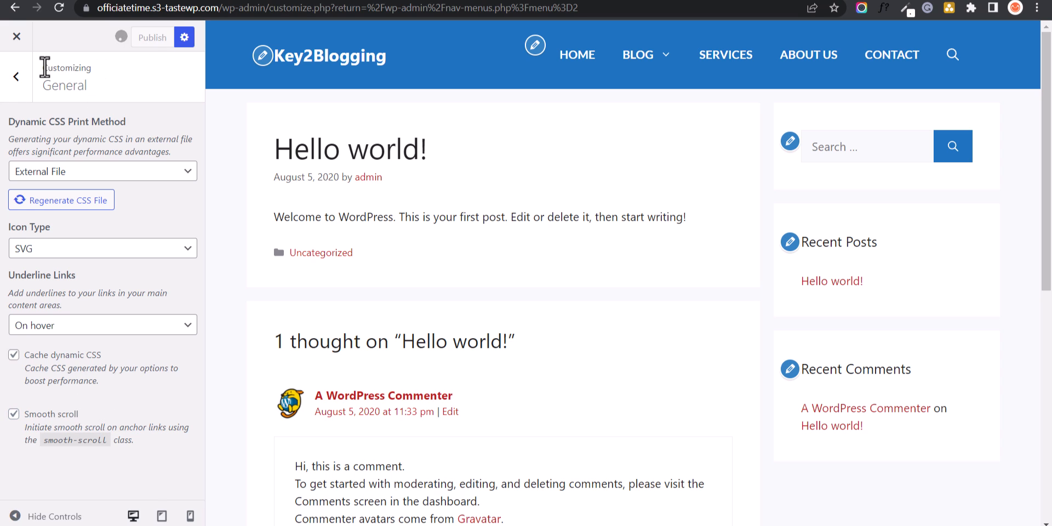
{"action": "left_click", "coordinate": [16, 77]}
- Review the items and location of the Header Menu in the customizer's menu settings
{"action": "left_click", "coordinate": [117, 336]}
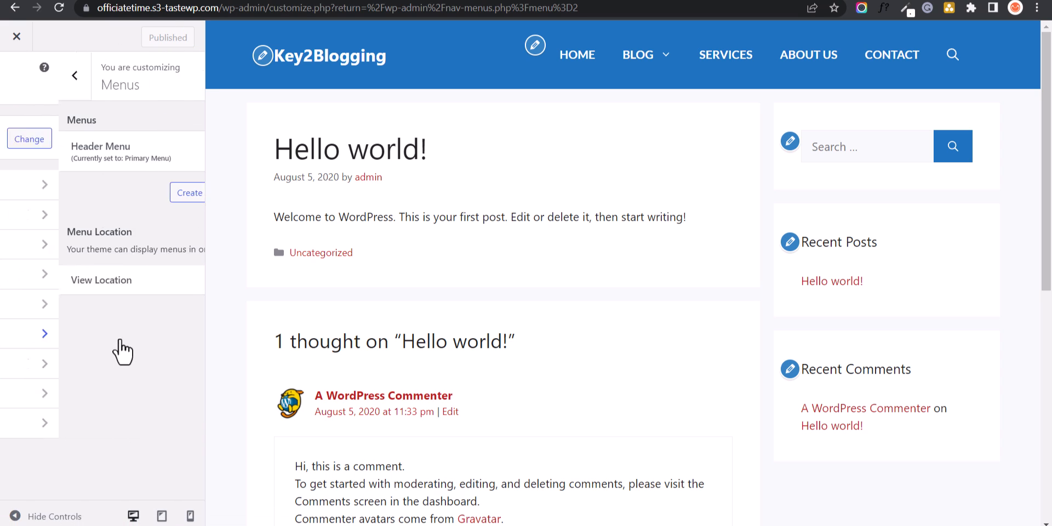
{"action": "left_click", "coordinate": [146, 163]}
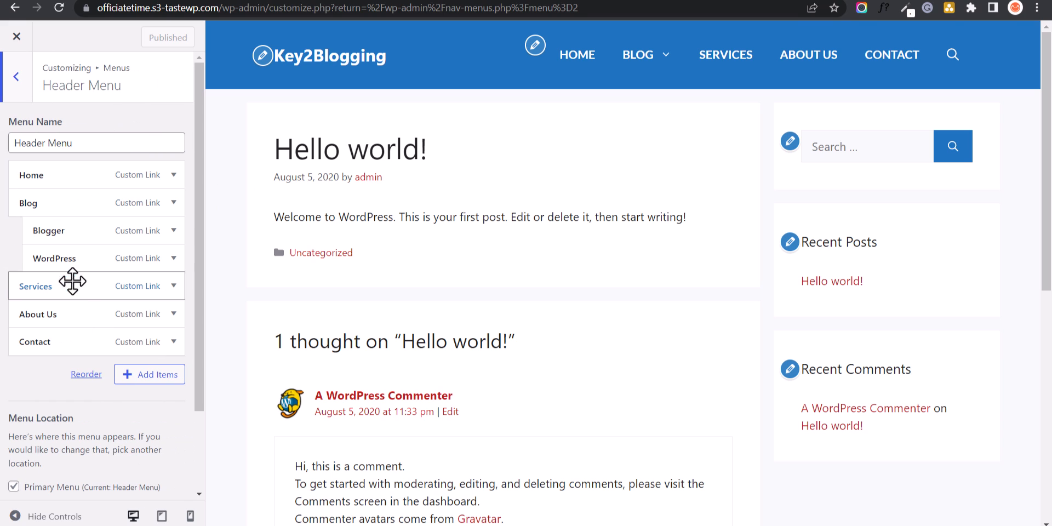
{"action": "scroll", "coordinate": [62, 353], "scroll_direction": "down", "scroll_amount": 2}
{"action": "scroll", "coordinate": [79, 392], "scroll_direction": "up", "scroll_amount": 3}
{"action": "left_click", "coordinate": [16, 77]}
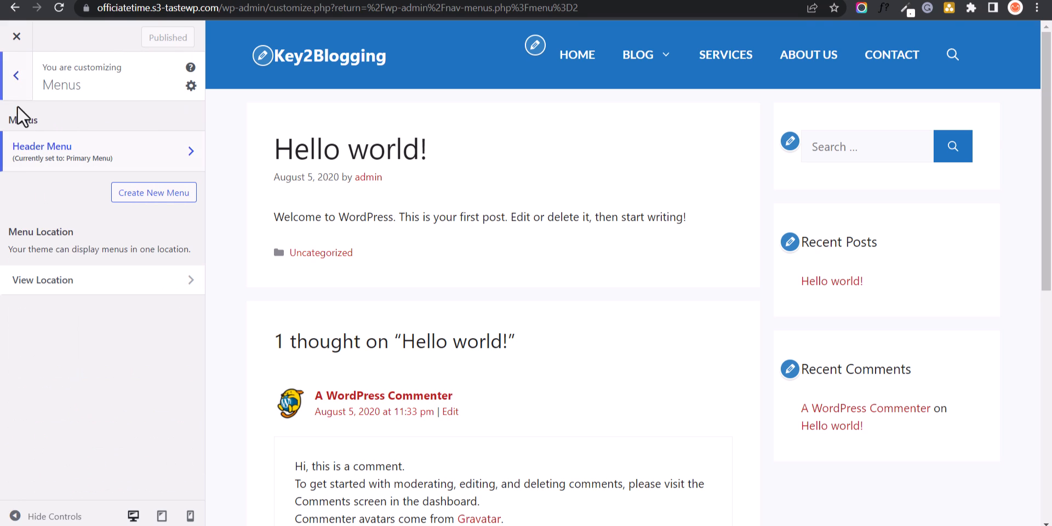
{"action": "left_click", "coordinate": [16, 76]}
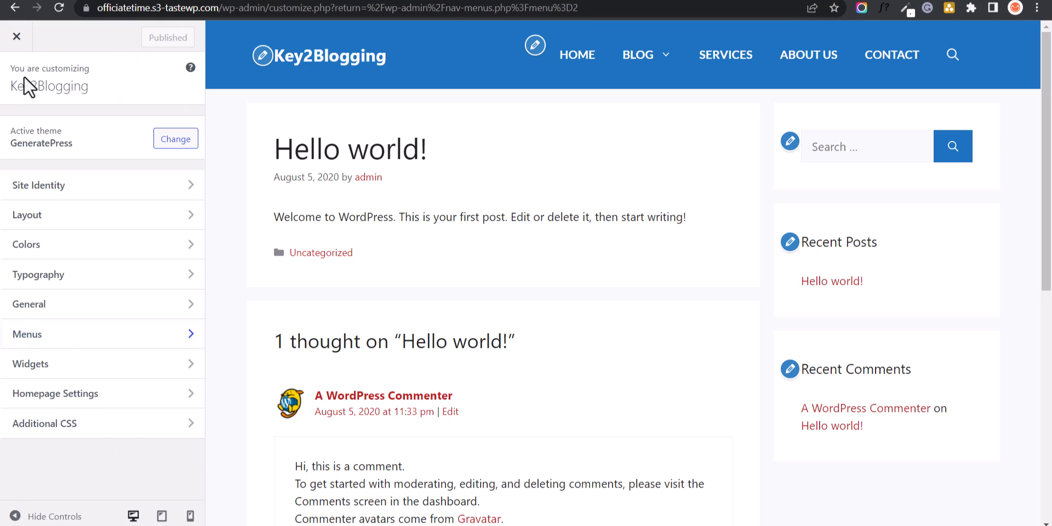
- Create a new menu named "Foooter" without a menu location and add the Home item to it
{"action": "left_click", "coordinate": [77, 336]}
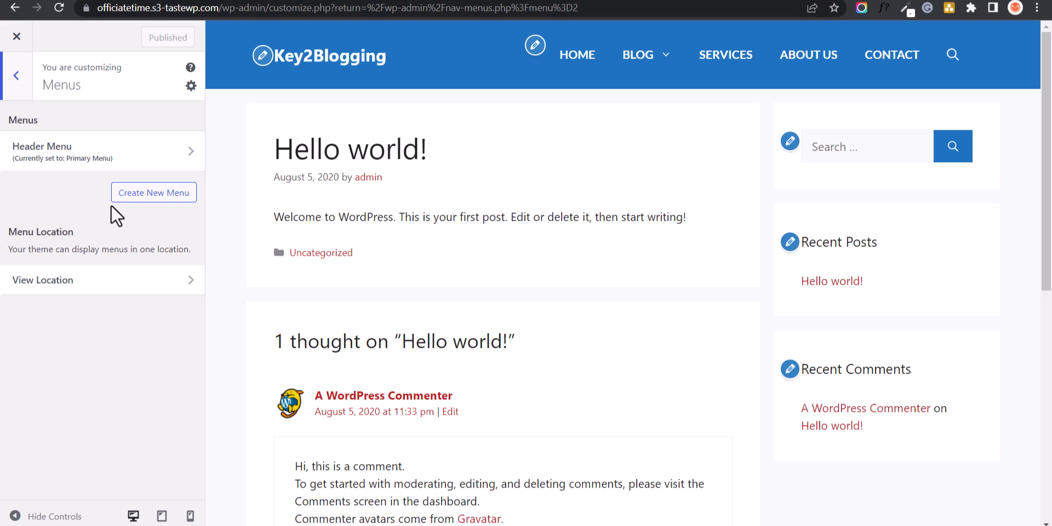
{"action": "left_click", "coordinate": [165, 205]}
{"action": "left_click", "coordinate": [91, 144]}
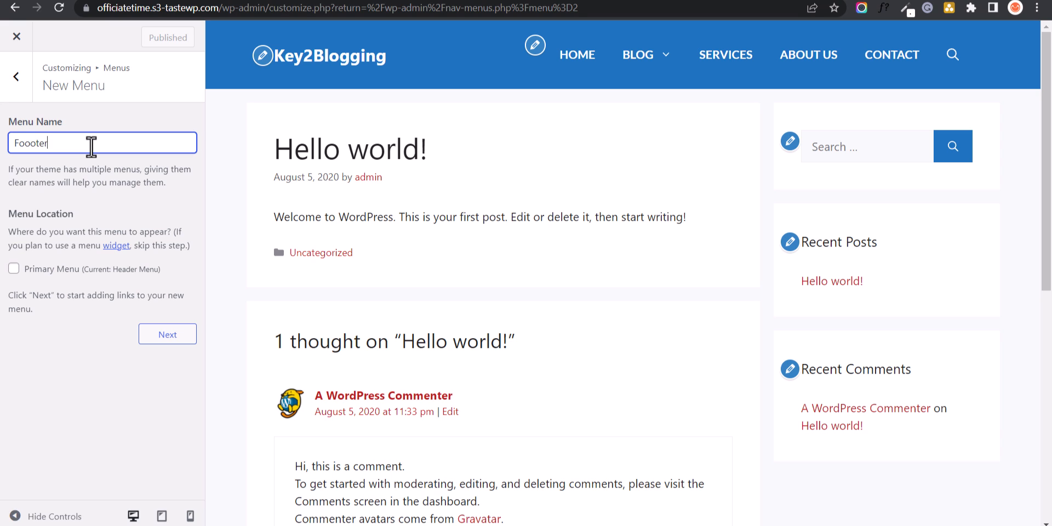
{"action": "left_click", "coordinate": [167, 335]}
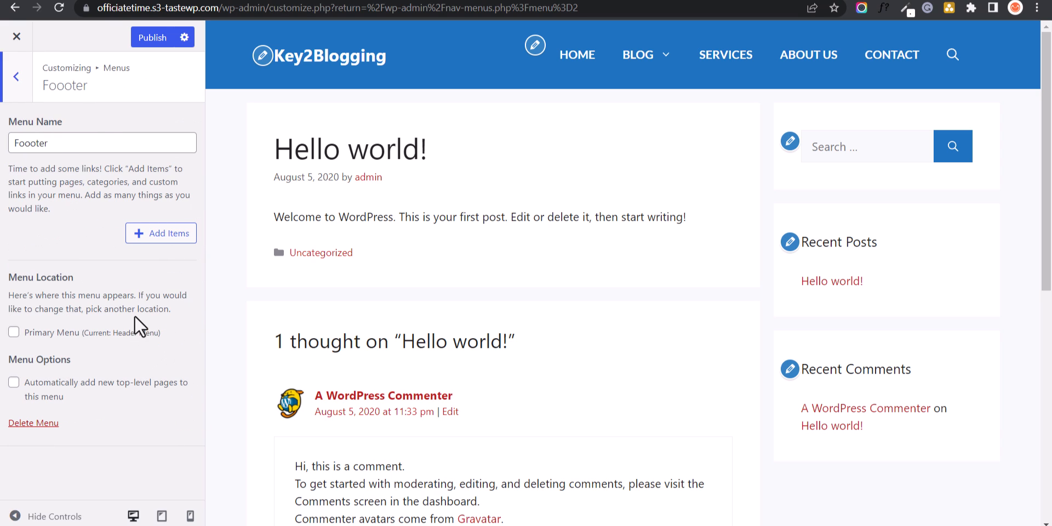
{"action": "left_click", "coordinate": [159, 233]}
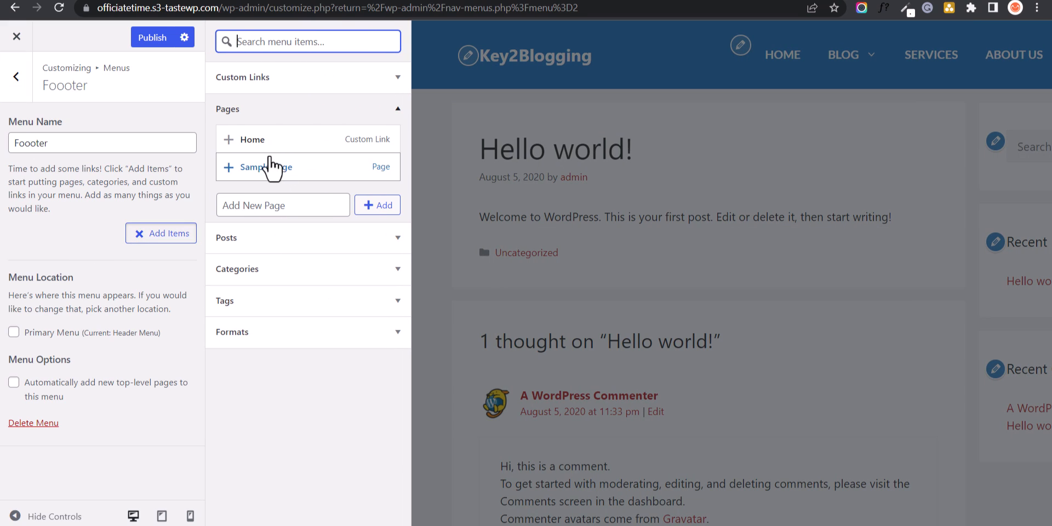
{"action": "left_click", "coordinate": [253, 144]}
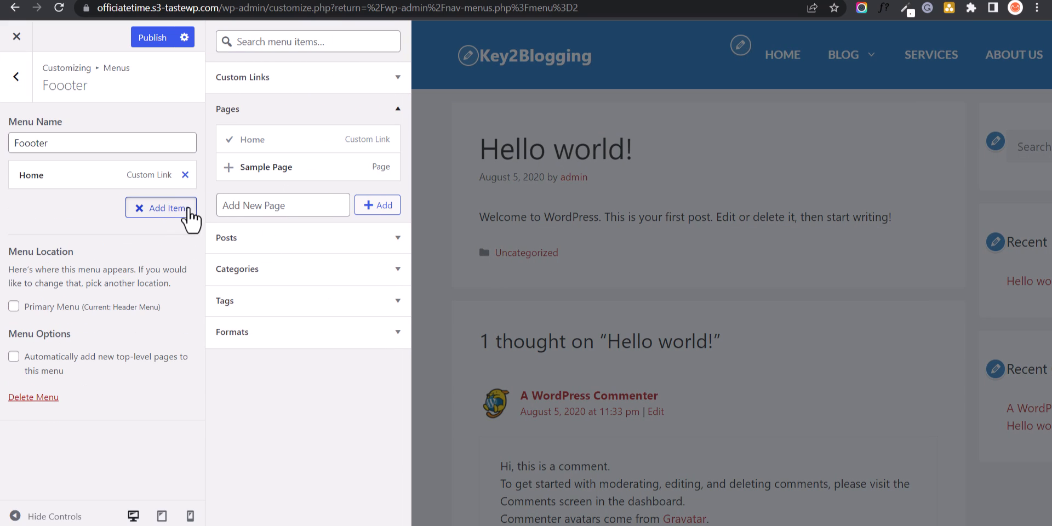
- Add a custom link with the text "About" and the URL "#" to the Foooter menu
{"action": "left_click", "coordinate": [321, 78]}
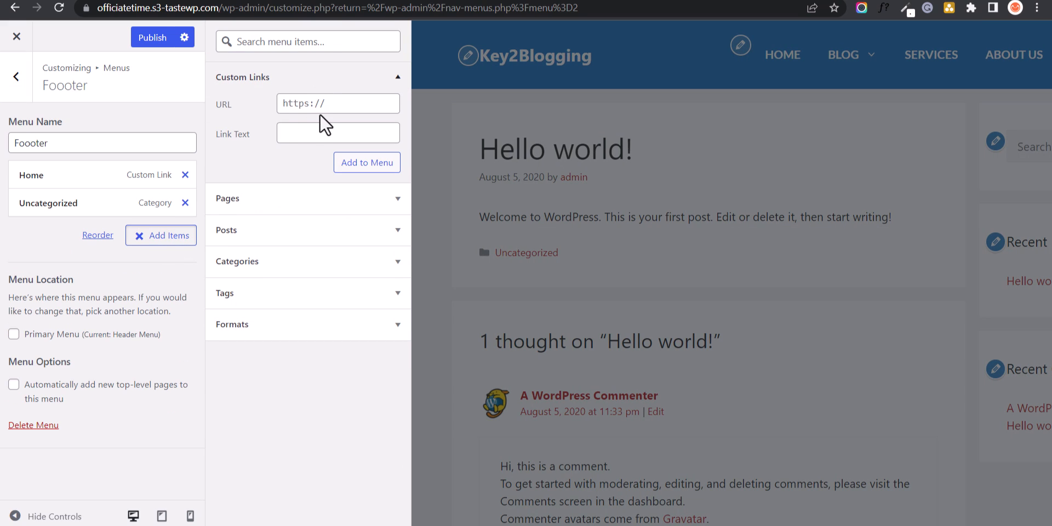
{"action": "left_click", "coordinate": [309, 132]}
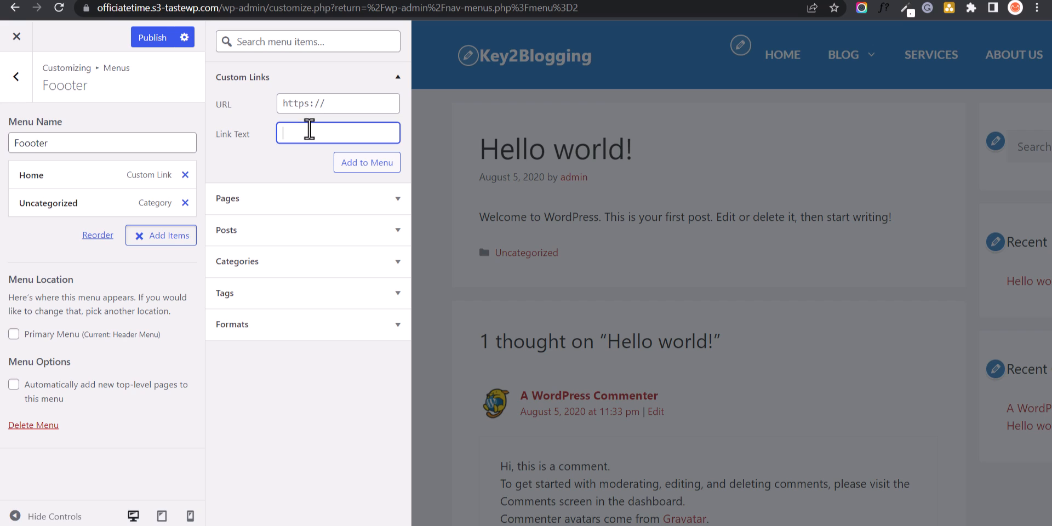
{"action": "type", "text": "About"}
{"action": "left_click", "coordinate": [312, 107]}
{"action": "key", "text": "ctrl+a"}
{"action": "type", "text": "#"}
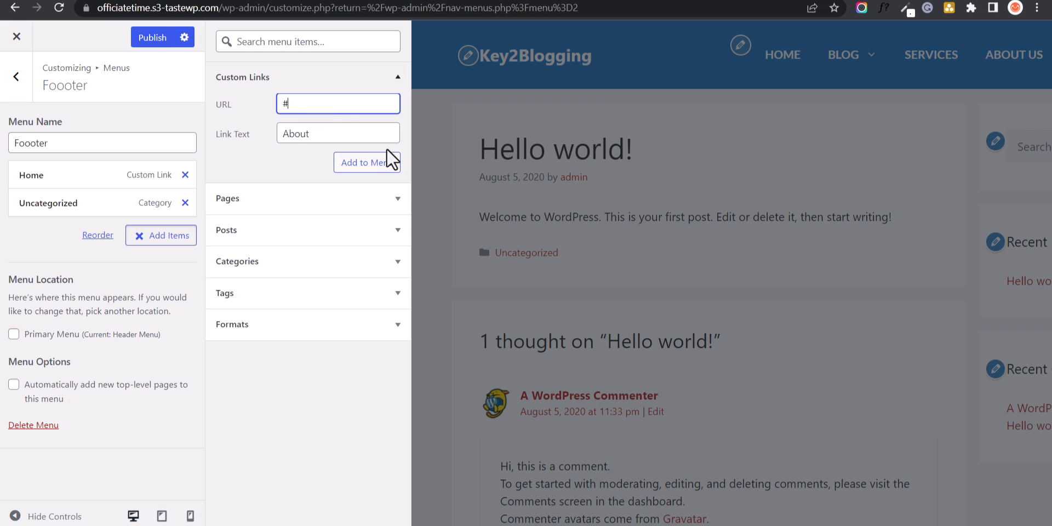
{"action": "left_click", "coordinate": [387, 159]}
- Add a custom link with the text "Privacy" and the URL "#" to the Foooter menu
{"action": "left_click", "coordinate": [321, 133]}
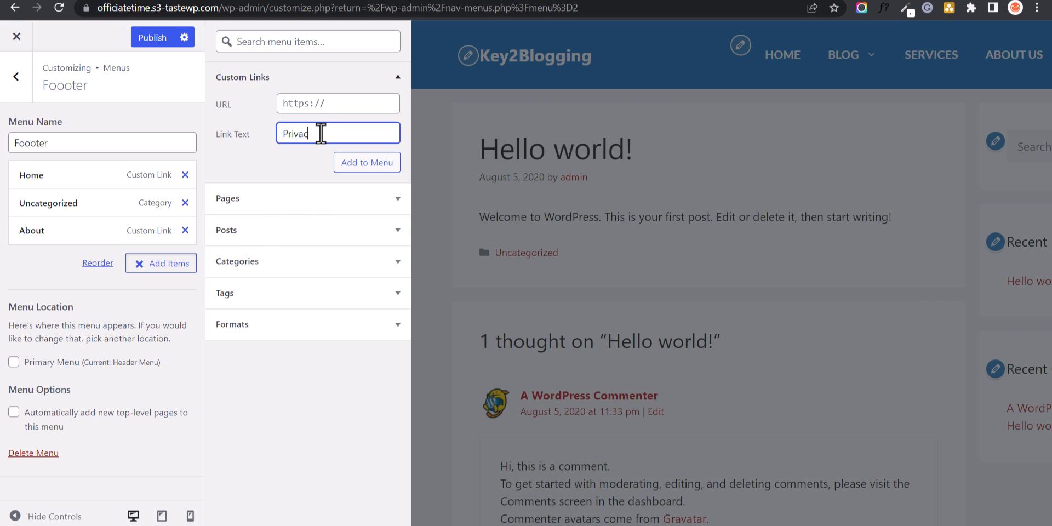
{"action": "left_click", "coordinate": [323, 109]}
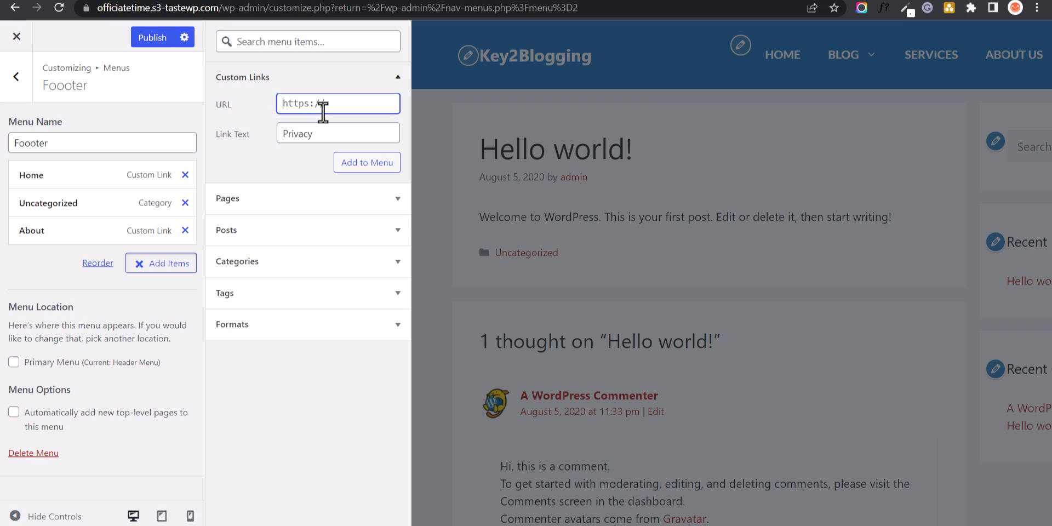
{"action": "key", "text": "ctrl+a"}
{"action": "type", "text": "#"}
{"action": "left_click", "coordinate": [348, 165]}
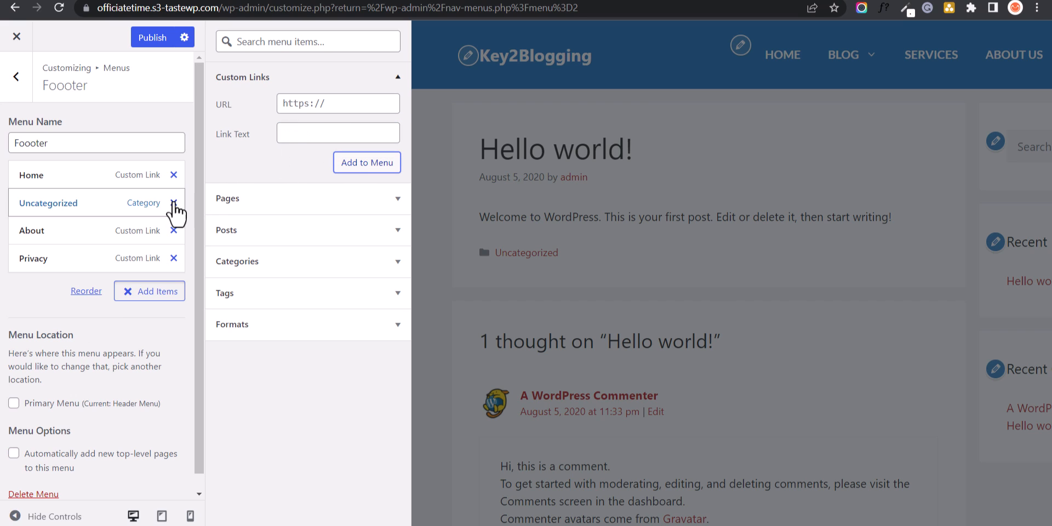
- Remove the Uncategorized item from the Foooter menu and add a custom link "Contact" with the URL "#"
{"action": "left_click", "coordinate": [174, 203]}
{"action": "left_click", "coordinate": [323, 133]}
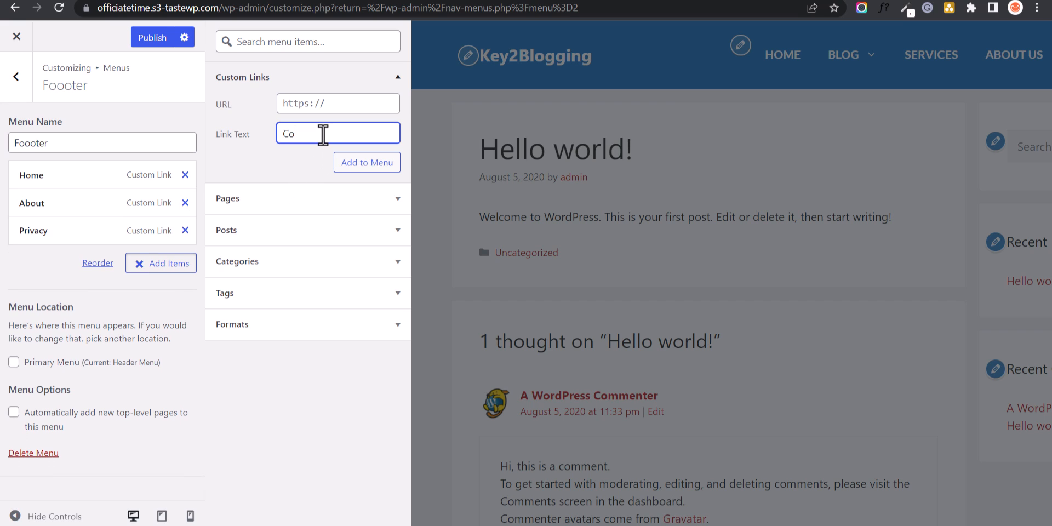
{"action": "left_click", "coordinate": [342, 104]}
{"action": "key", "text": "ctrl+a"}
{"action": "type", "text": "#"}
{"action": "left_click", "coordinate": [364, 163]}
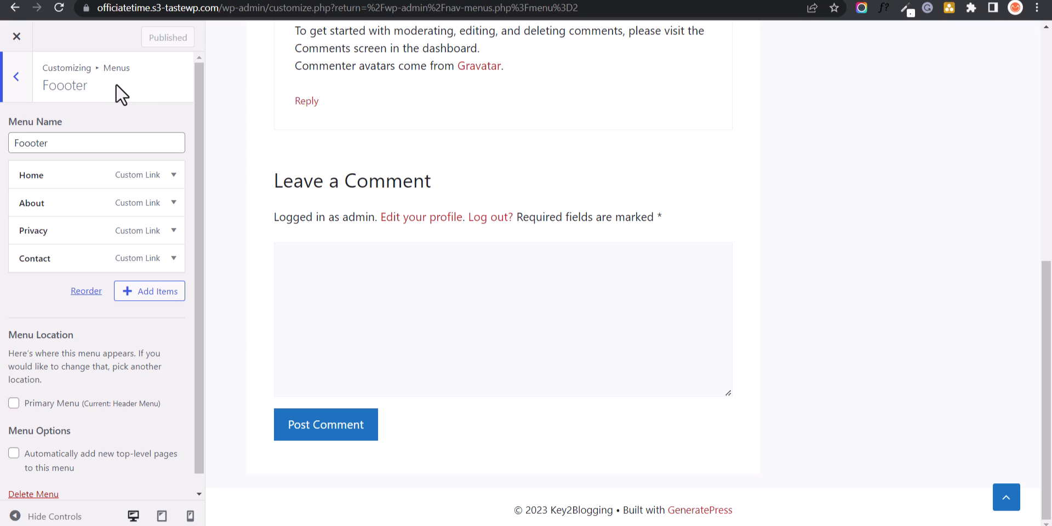
- Leave the customizer and activate the Backgrounds, Blog, Copyright, Disable Elements and Elements modules on the GeneratePress options page
{"action": "left_click", "coordinate": [16, 36]}
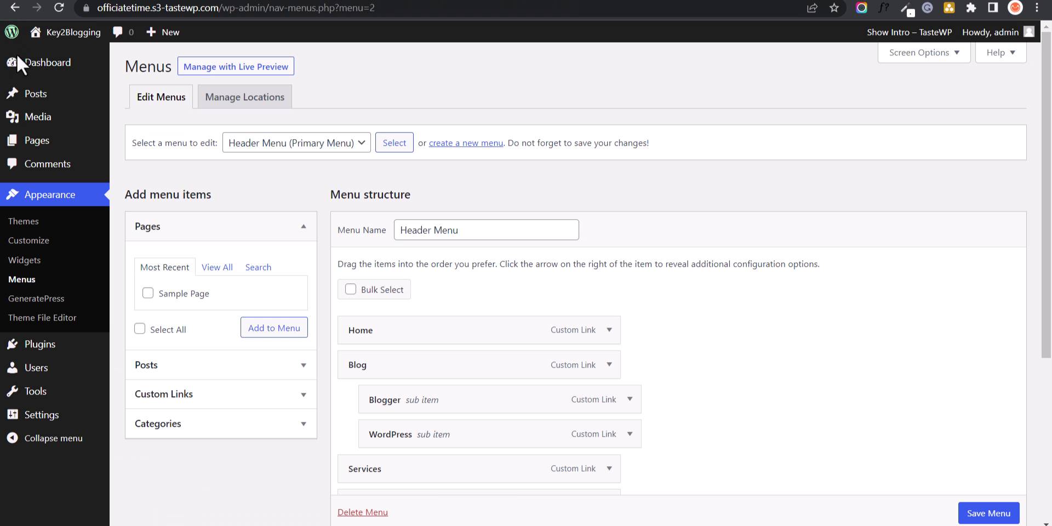
{"action": "left_click", "coordinate": [40, 300]}
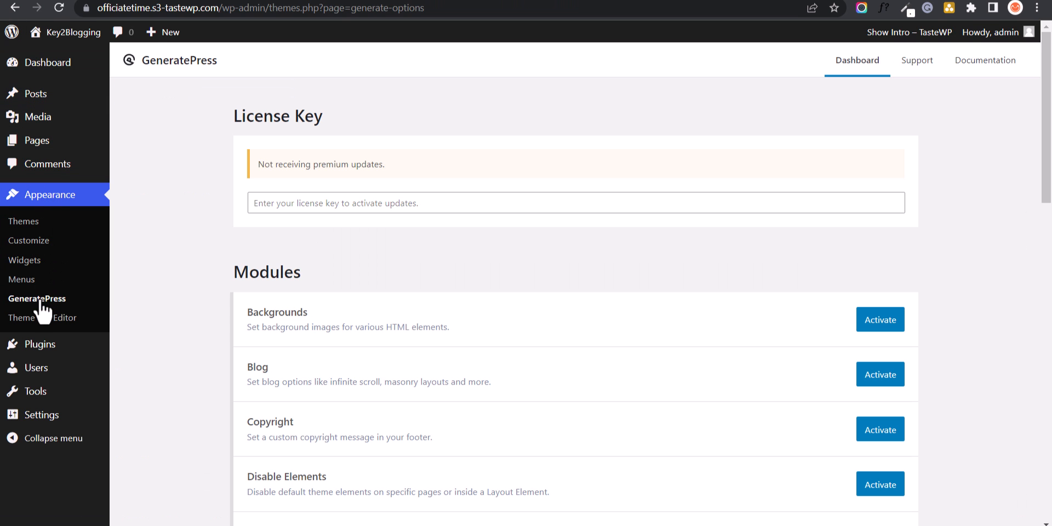
{"action": "scroll", "coordinate": [655, 247], "scroll_direction": "down", "scroll_amount": 5}
{"action": "scroll", "coordinate": [557, 258], "scroll_direction": "up", "scroll_amount": 1}
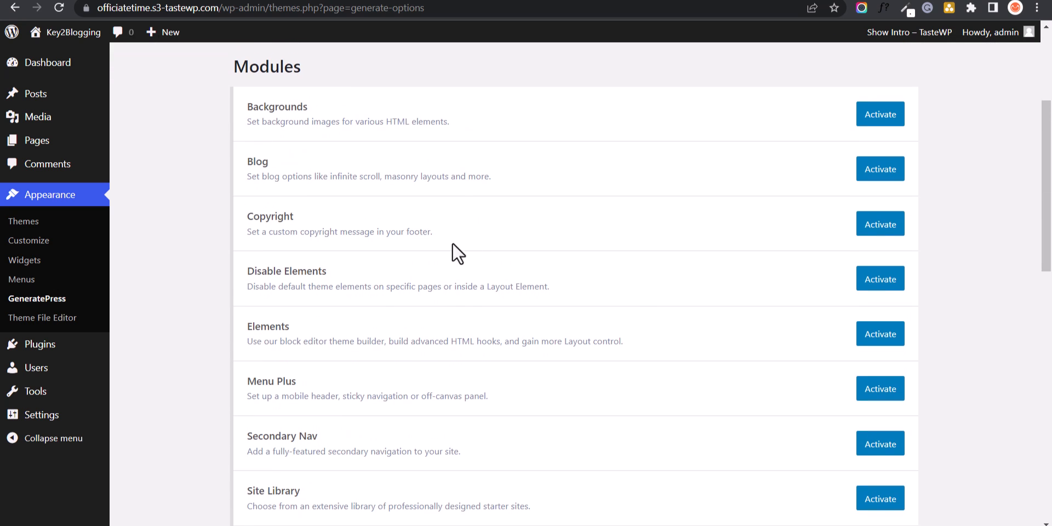
{"action": "left_click", "coordinate": [872, 134]}
{"action": "left_click", "coordinate": [881, 224]}
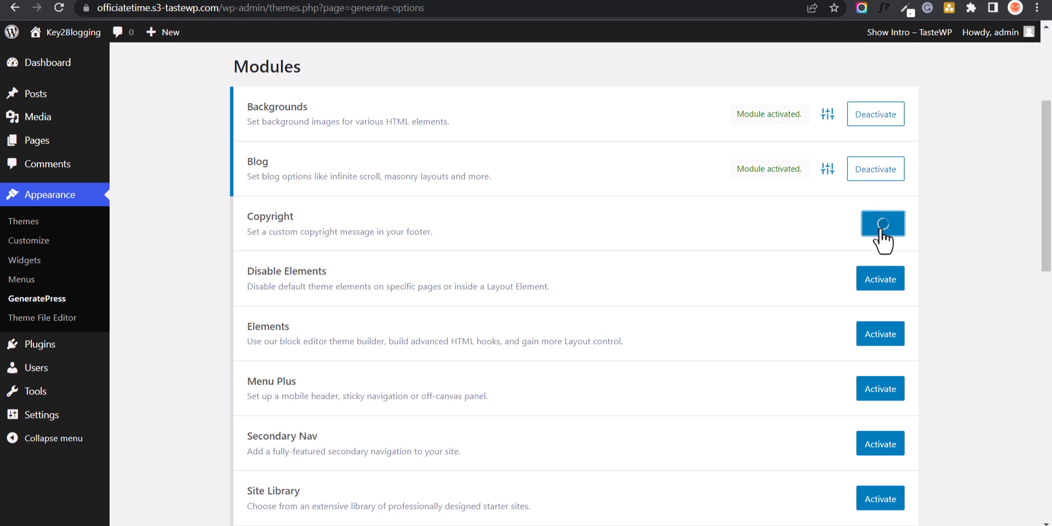
{"action": "scroll", "coordinate": [699, 284], "scroll_direction": "down", "scroll_amount": 1}
{"action": "left_click", "coordinate": [871, 213]}
{"action": "left_click", "coordinate": [876, 271]}
- Activate the Menu Plus, Secondary Nav, Site Library and Spacing modules and check the full module list
{"action": "scroll", "coordinate": [745, 307], "scroll_direction": "down", "scroll_amount": 2}
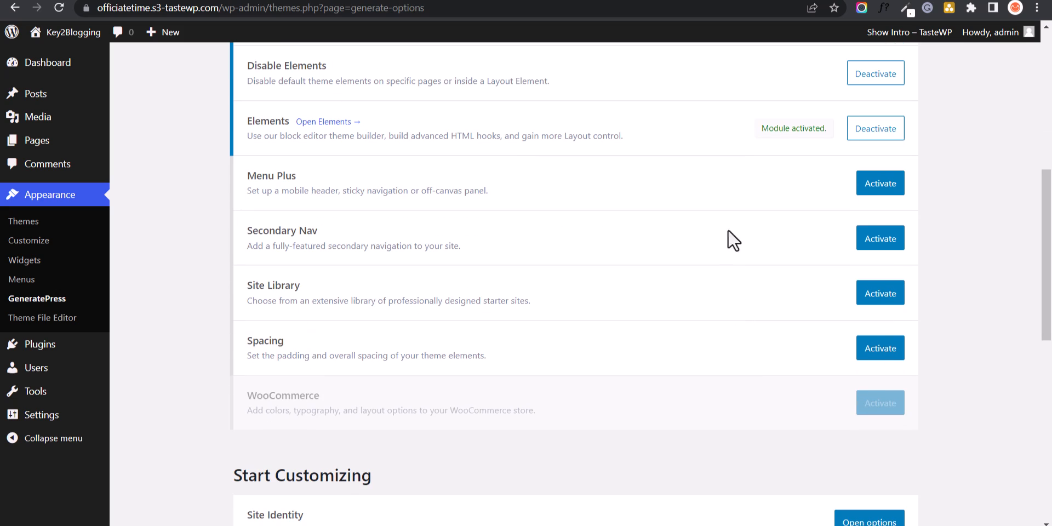
{"action": "left_click", "coordinate": [874, 241]}
{"action": "left_click", "coordinate": [877, 296]}
{"action": "left_click", "coordinate": [889, 348]}
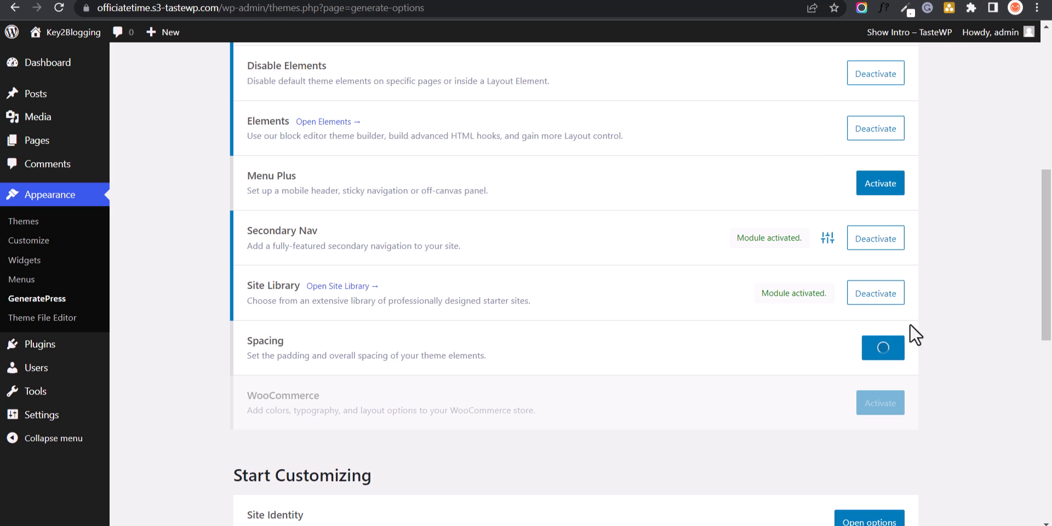
{"action": "left_click_drag", "start_coordinate": [1050, 200], "coordinate": [1047, 237]}
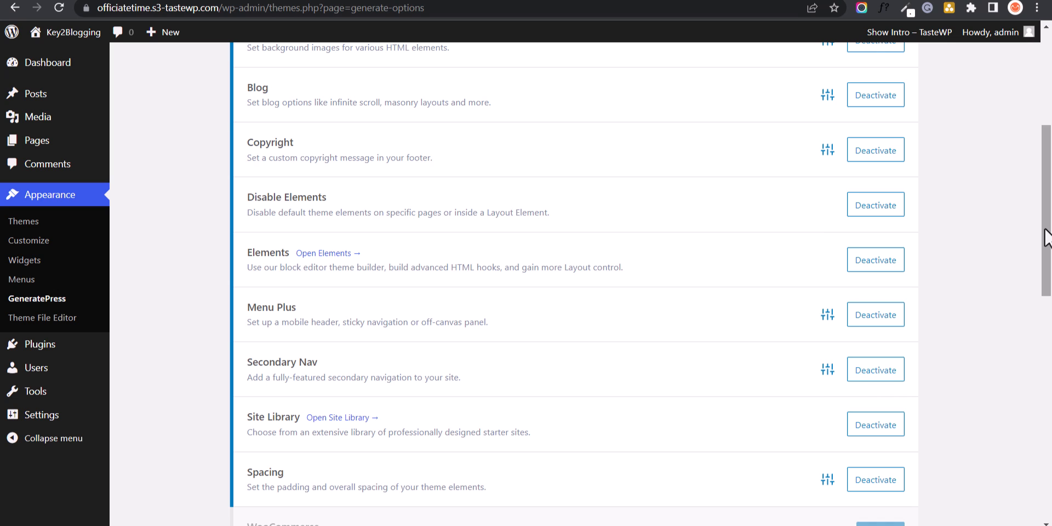
{"action": "mouse_move", "coordinate": [1047, 237]}
{"action": "left_mouse_down"}
{"action": "mouse_move", "coordinate": [1050, 207]}
{"action": "mouse_move", "coordinate": [1050, 220]}
{"action": "left_mouse_up"}
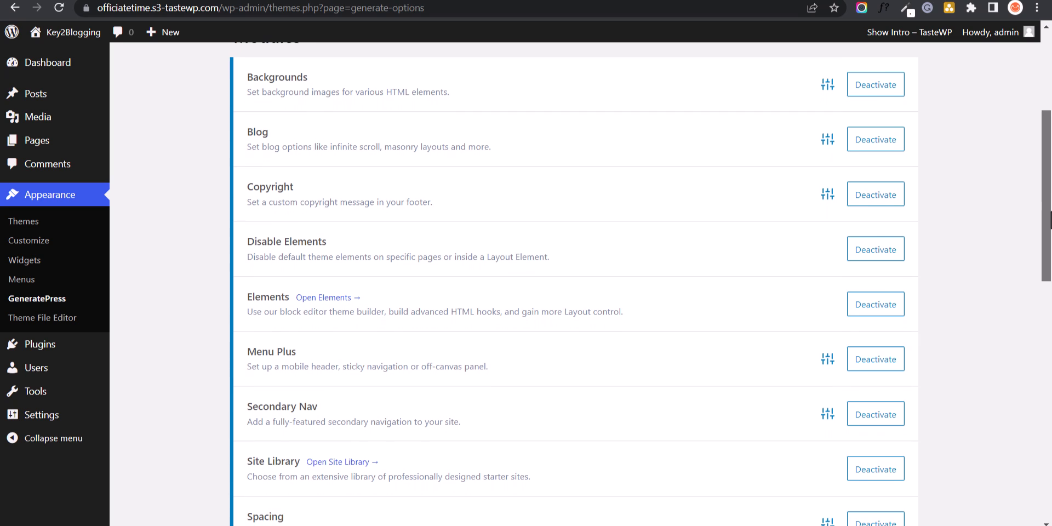
- Reopen the customizer's header layout settings and set the desktop header's top and bottom padding to 10
{"action": "left_click", "coordinate": [45, 241]}
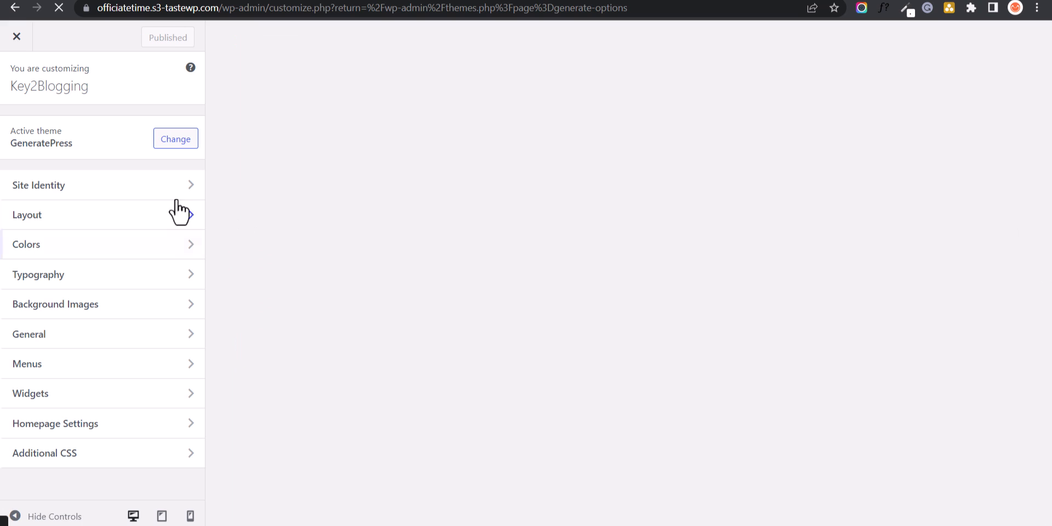
{"action": "left_click", "coordinate": [101, 221]}
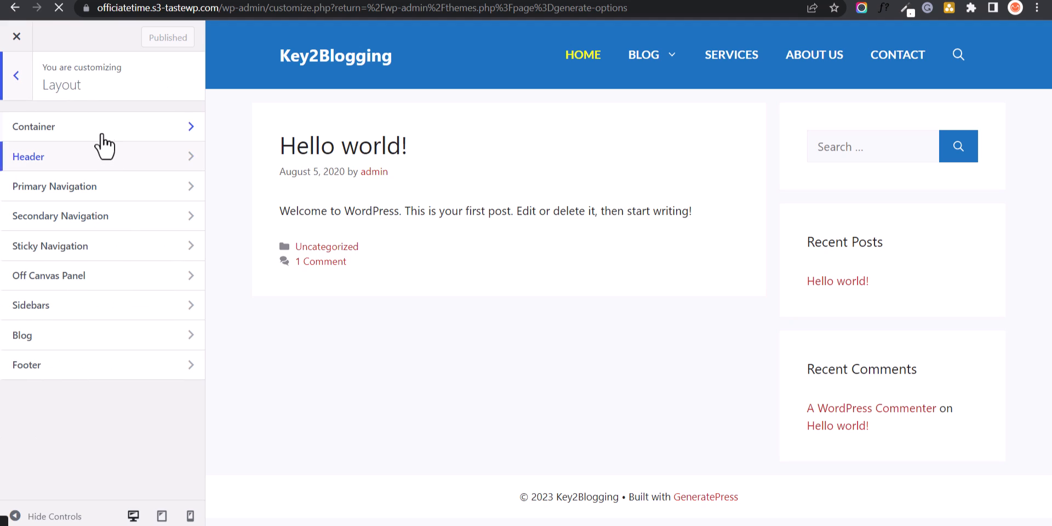
{"action": "left_click", "coordinate": [87, 162]}
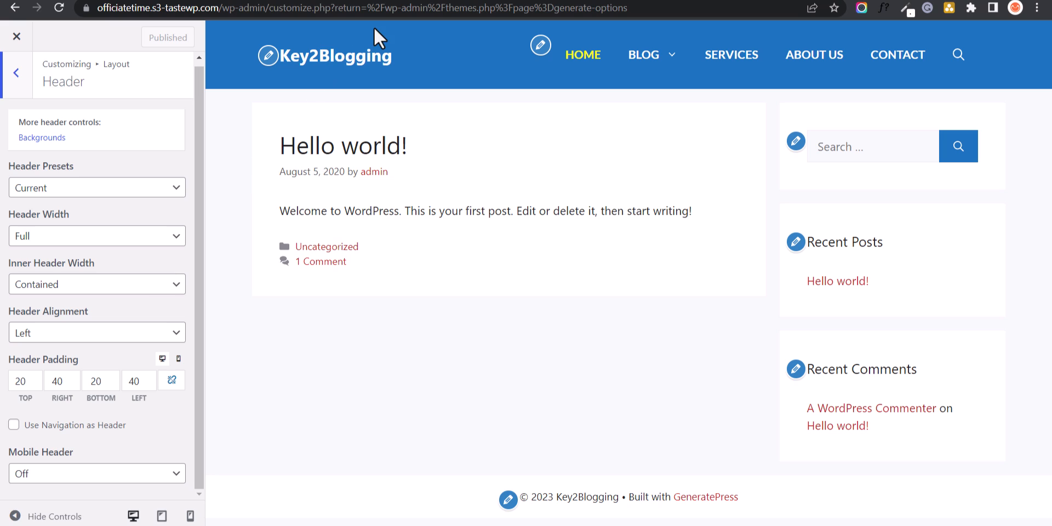
{"action": "left_click", "coordinate": [23, 380]}
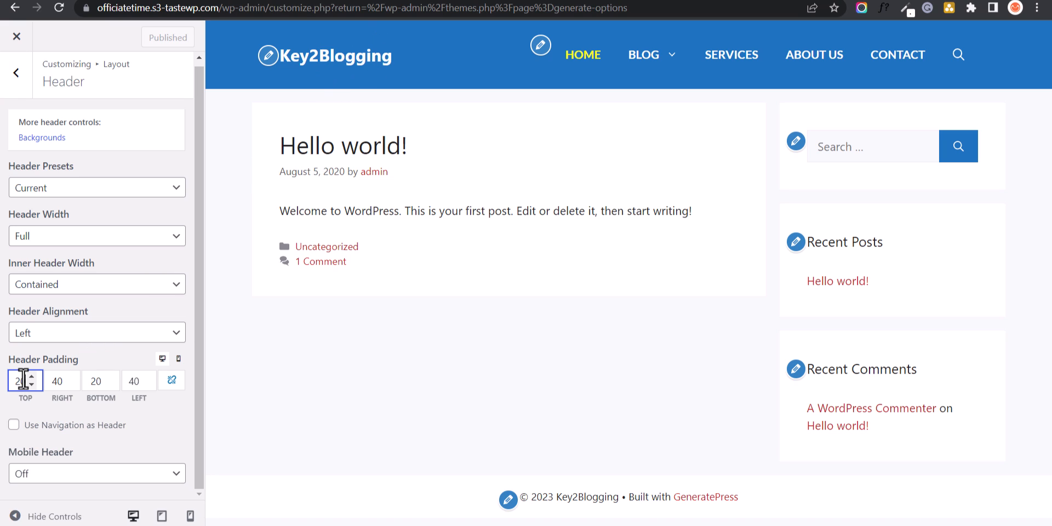
{"action": "type", "text": "10"}
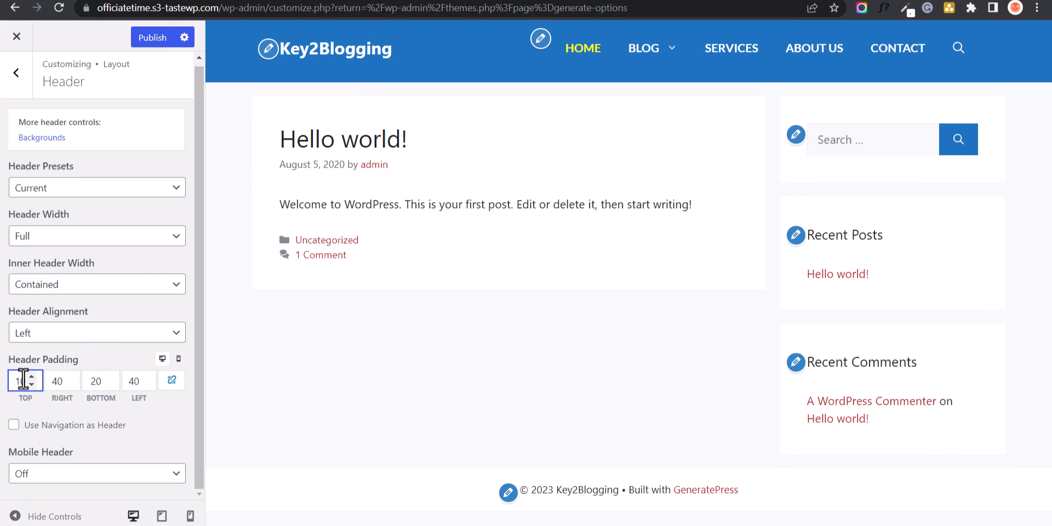
{"action": "left_click", "coordinate": [98, 381]}
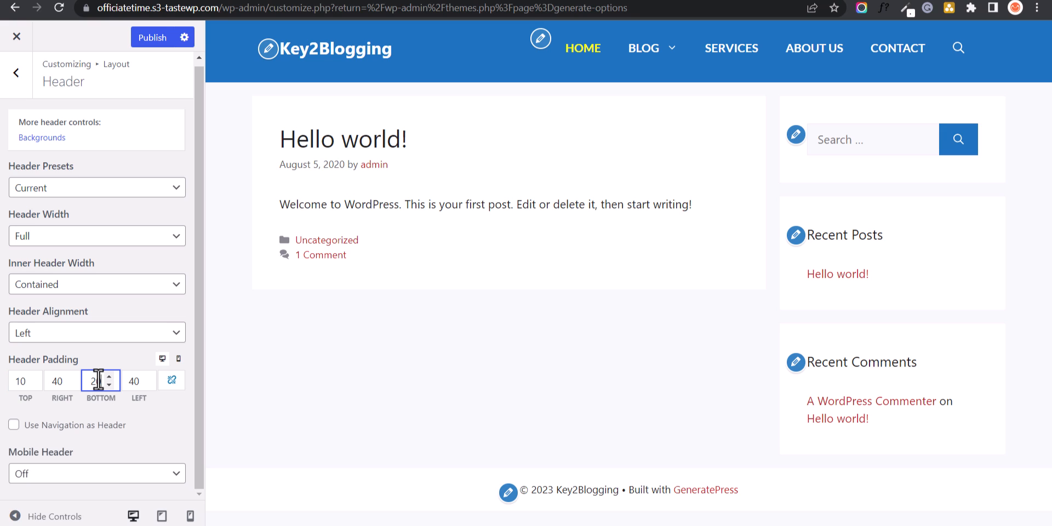
{"action": "type", "text": "10"}
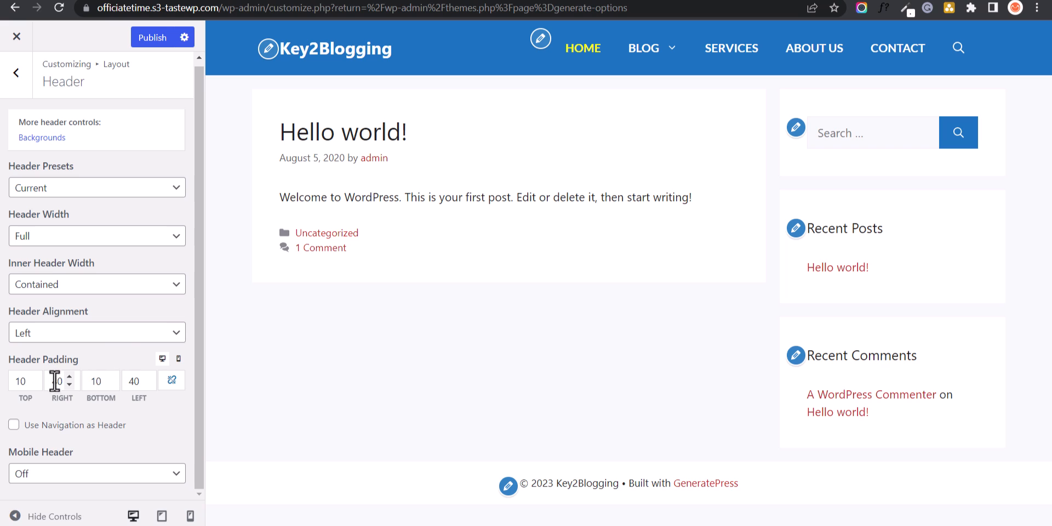
- Set the desktop header's right and left padding to 20
{"action": "double_click", "coordinate": [57, 381]}
{"action": "type", "text": "20"}
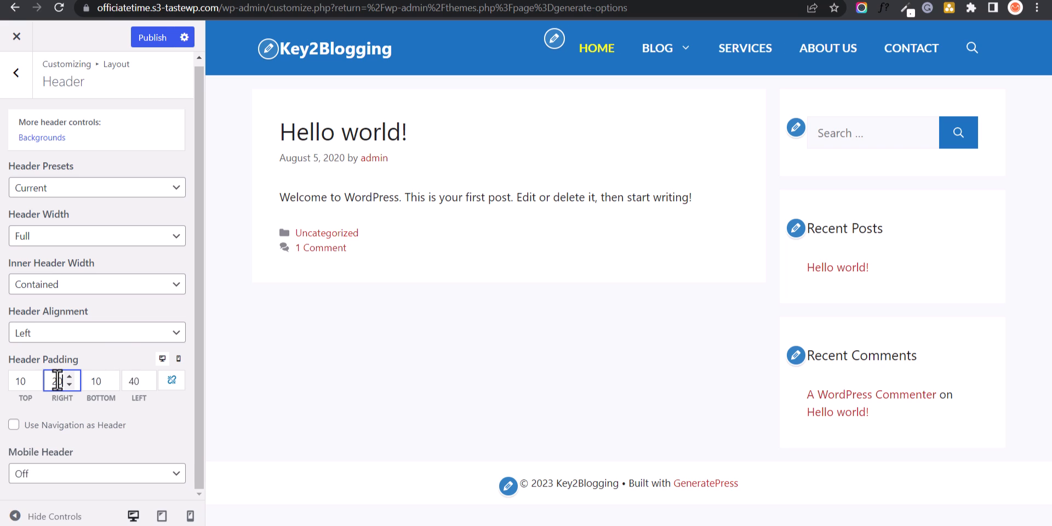
{"action": "double_click", "coordinate": [133, 382]}
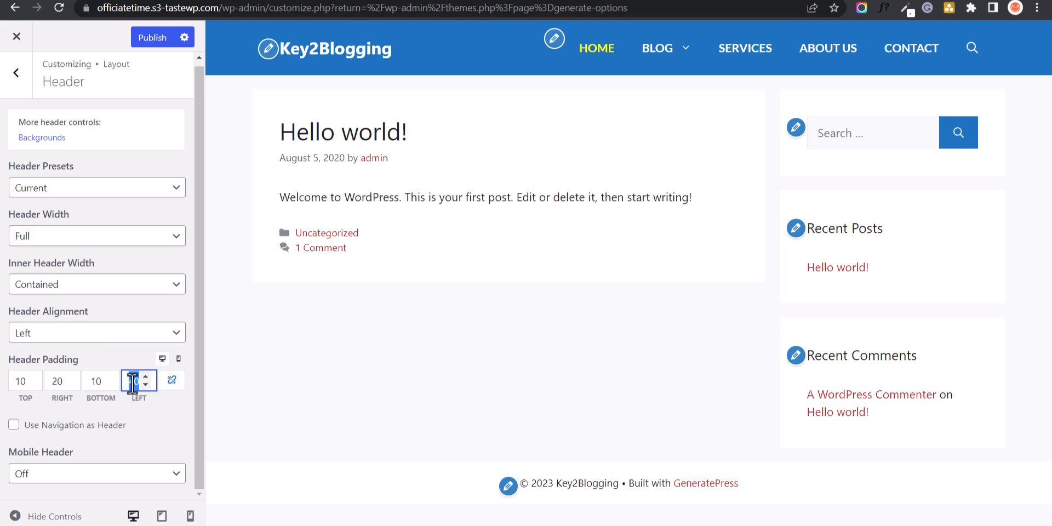
{"action": "type", "text": "10"}
{"action": "left_click", "coordinate": [116, 356]}
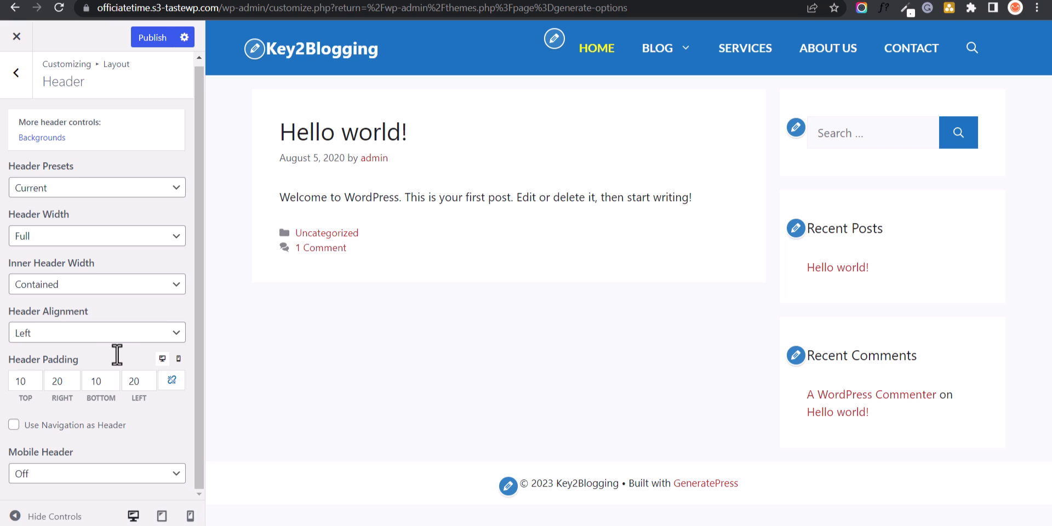
- Turn on the mobile header and try out its navigation menu in the mobile preview
{"action": "left_click", "coordinate": [103, 475]}
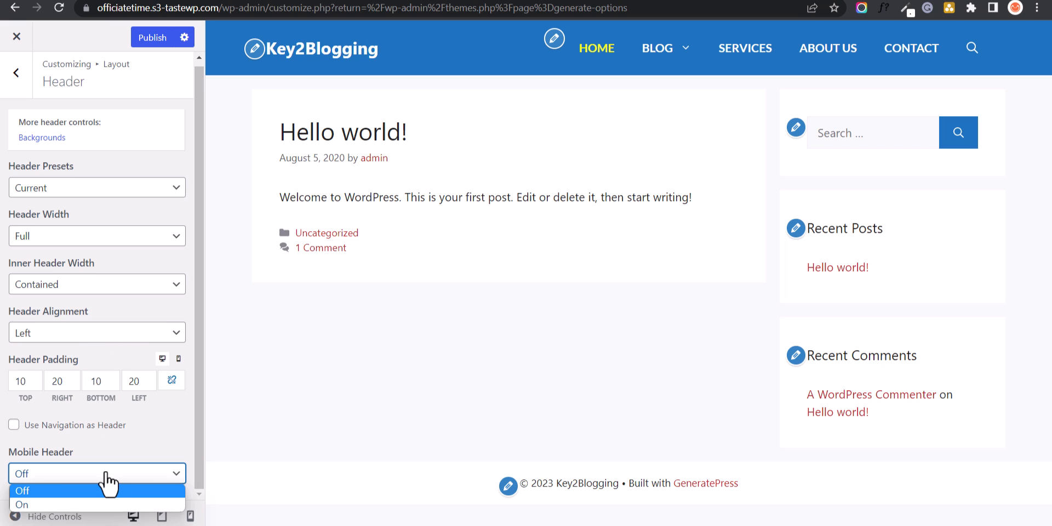
{"action": "left_click", "coordinate": [63, 505]}
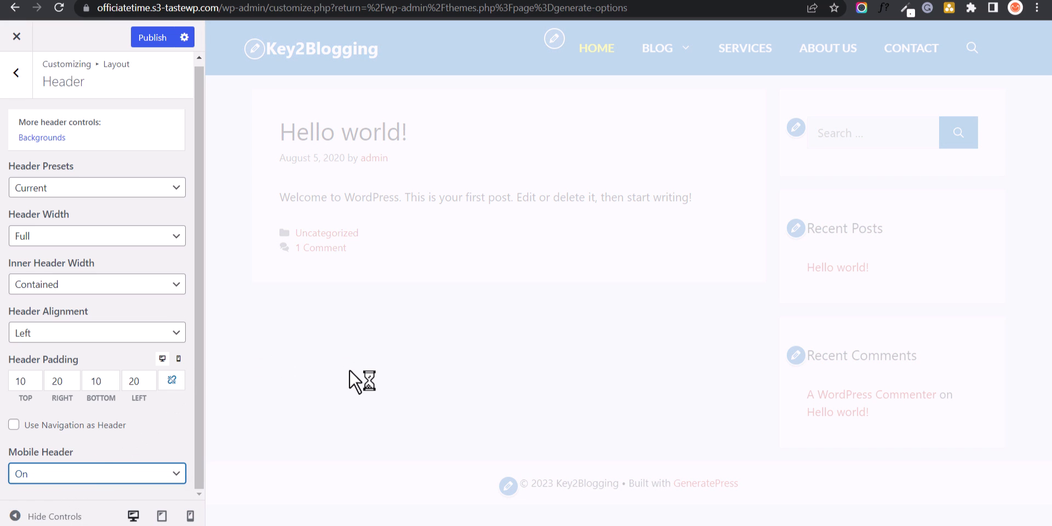
{"action": "left_click", "coordinate": [189, 517]}
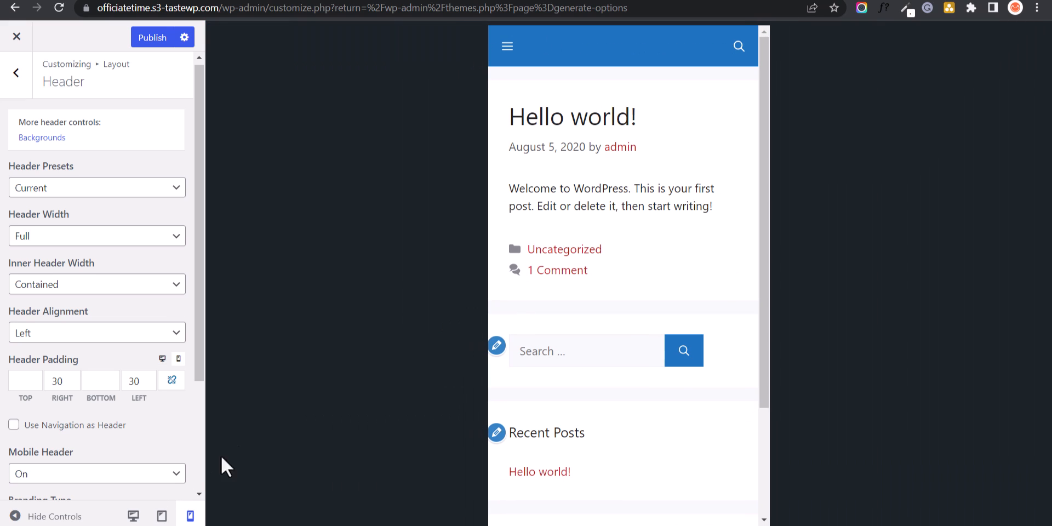
{"action": "left_click", "coordinate": [507, 47]}
{"action": "left_click", "coordinate": [738, 130]}
{"action": "left_click", "coordinate": [734, 131]}
{"action": "left_click", "coordinate": [508, 47]}
{"action": "left_click", "coordinate": [507, 47]}
{"action": "left_click", "coordinate": [507, 47]}
- Set the mobile header's branding type to Site Title
{"action": "scroll", "coordinate": [68, 403], "scroll_direction": "down", "scroll_amount": 3}
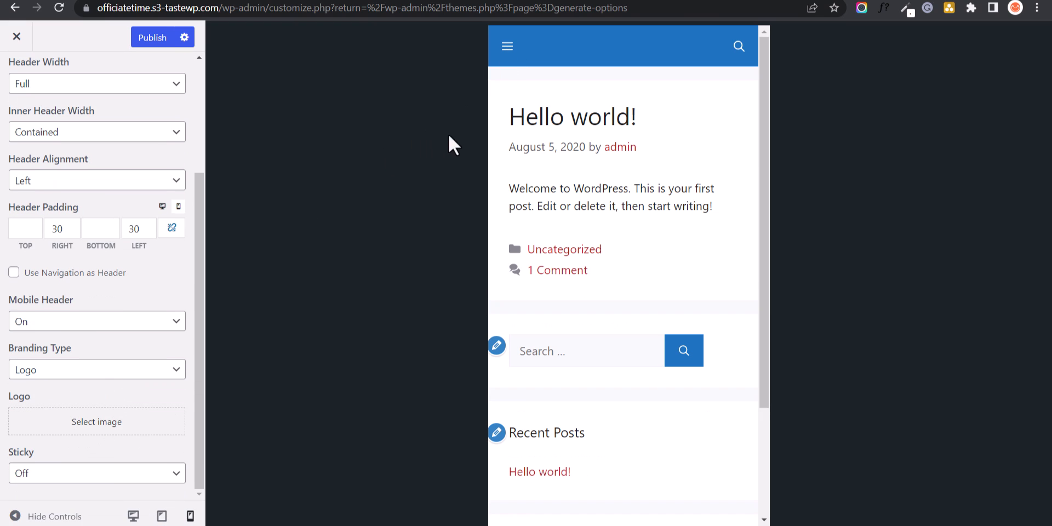
{"action": "left_click", "coordinate": [85, 372]}
{"action": "left_click", "coordinate": [70, 398]}
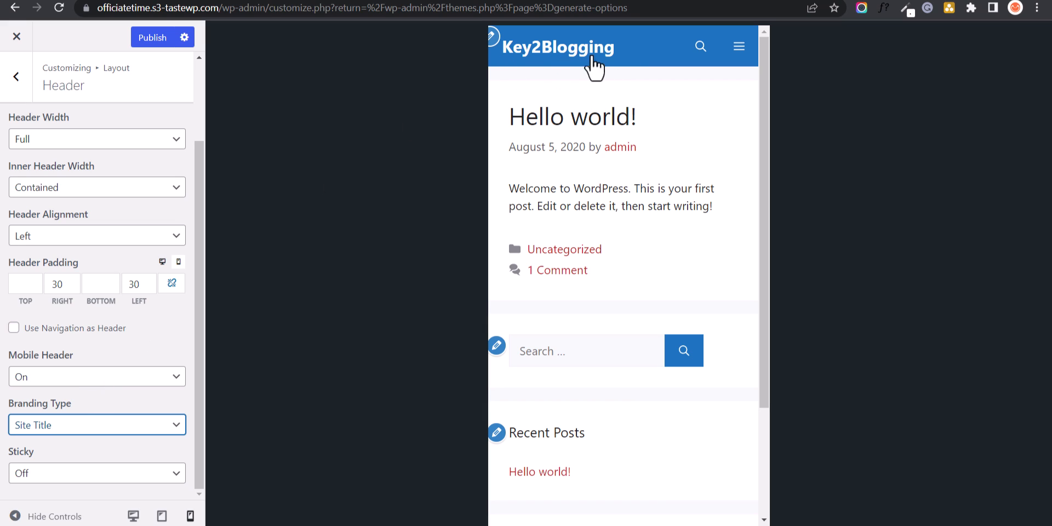
- Turn on the sticky option for the mobile header and test it in the mobile preview
{"action": "left_click", "coordinate": [83, 473]}
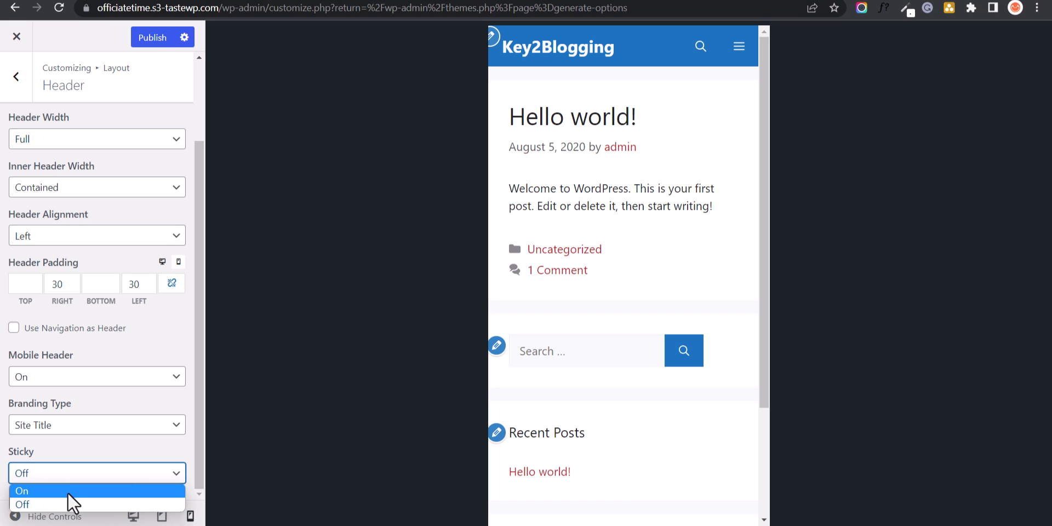
{"action": "left_click", "coordinate": [68, 491]}
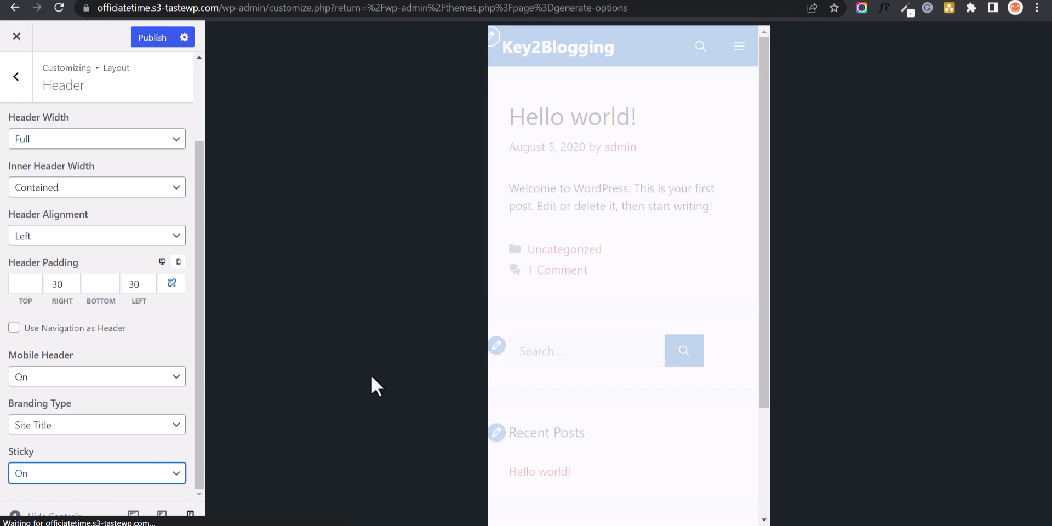
{"action": "scroll", "coordinate": [581, 295], "scroll_direction": "down", "scroll_amount": 4}
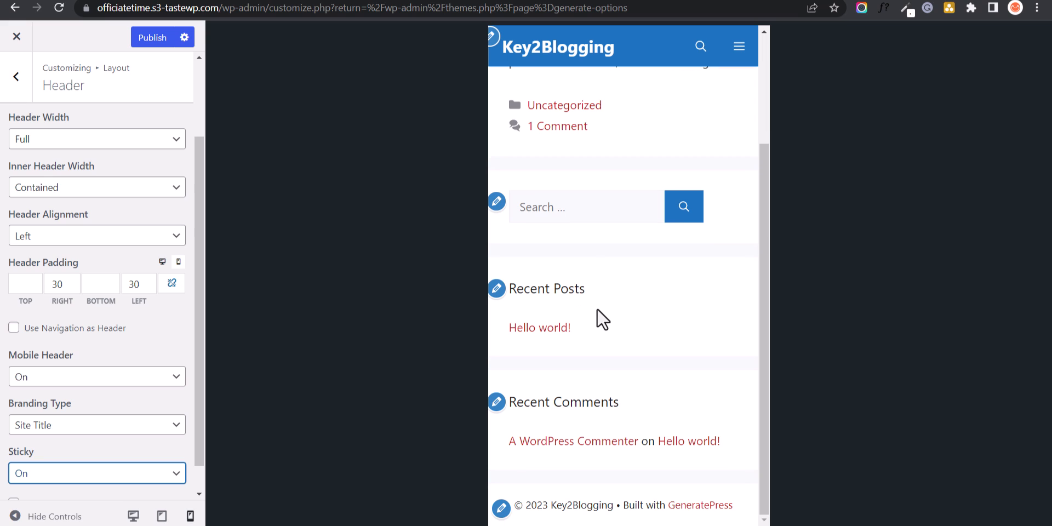
{"action": "scroll", "coordinate": [600, 310], "scroll_direction": "up", "scroll_amount": 4}
{"action": "scroll", "coordinate": [601, 310], "scroll_direction": "down", "scroll_amount": 2}
{"action": "scroll", "coordinate": [603, 318], "scroll_direction": "up", "scroll_amount": 2}
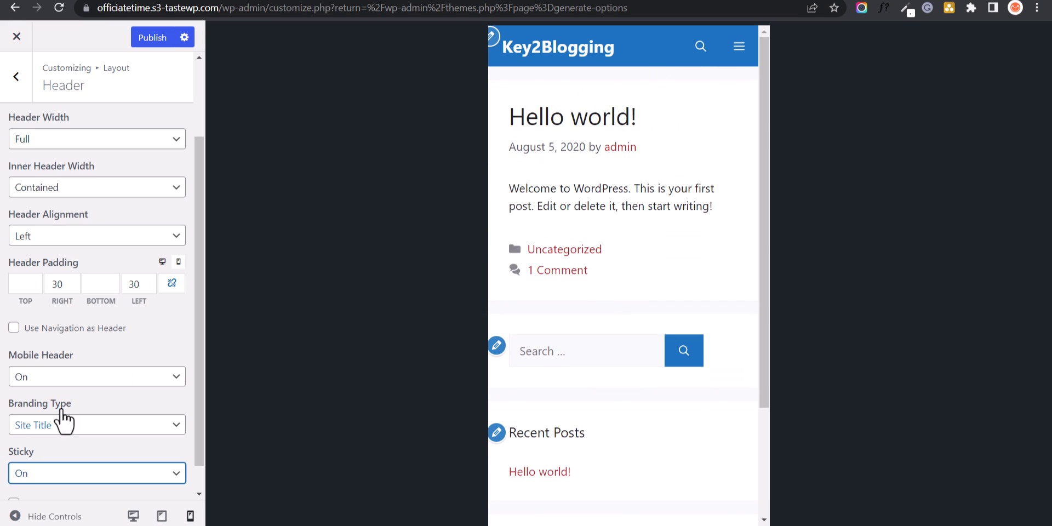
{"action": "scroll", "coordinate": [78, 392], "scroll_direction": "up", "scroll_amount": 2}
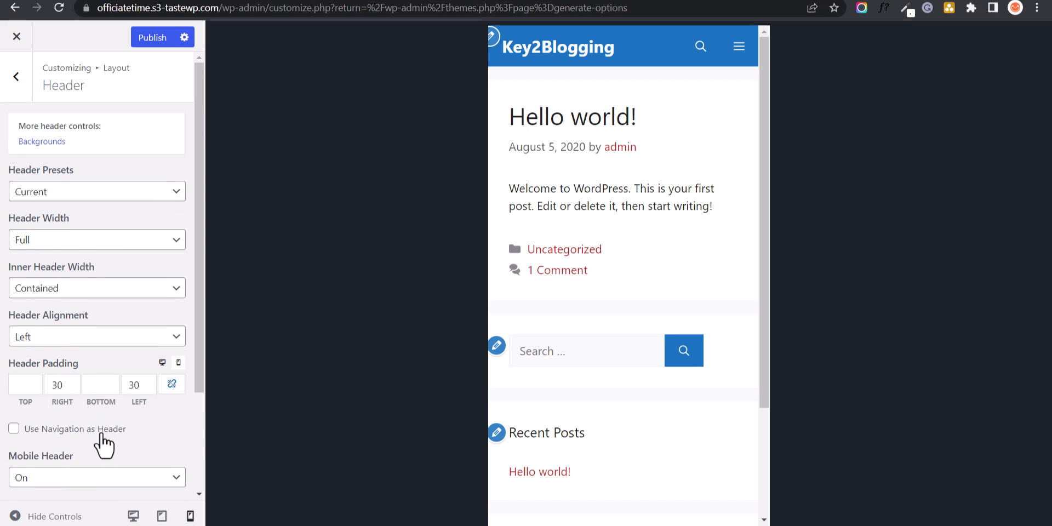
- Review the Primary Navigation and Secondary Navigation layout settings, switching back to the desktop preview
{"action": "left_click", "coordinate": [16, 77]}
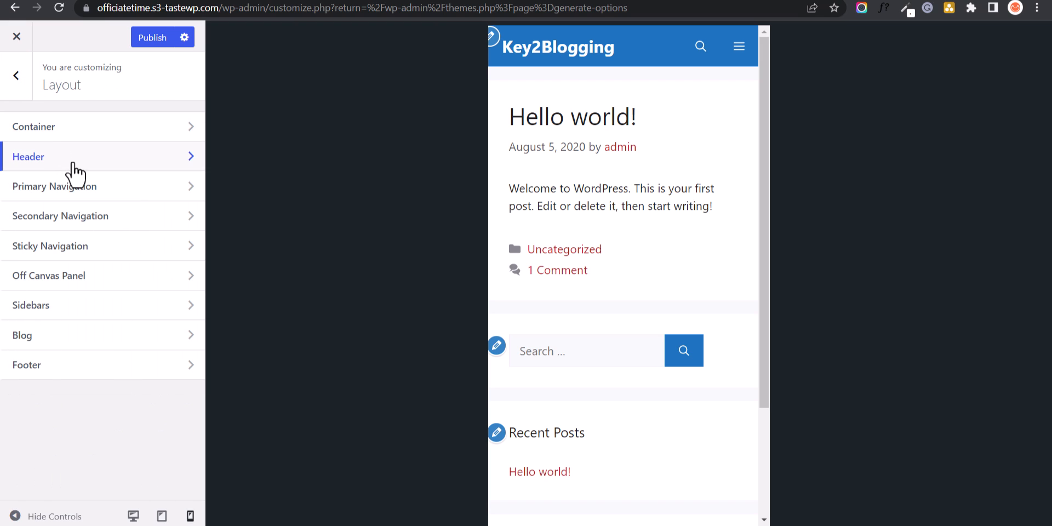
{"action": "left_click", "coordinate": [67, 196]}
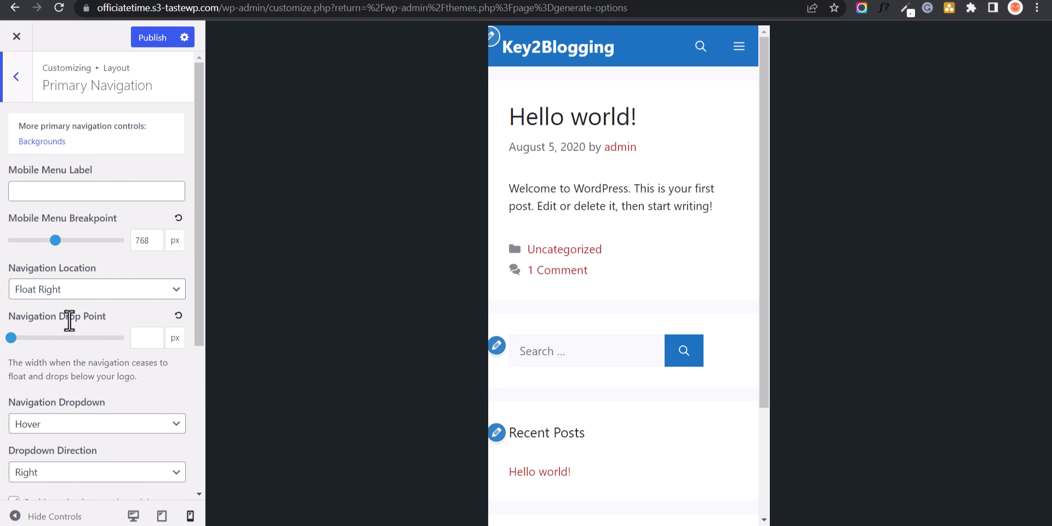
{"action": "scroll", "coordinate": [82, 364], "scroll_direction": "down", "scroll_amount": 4}
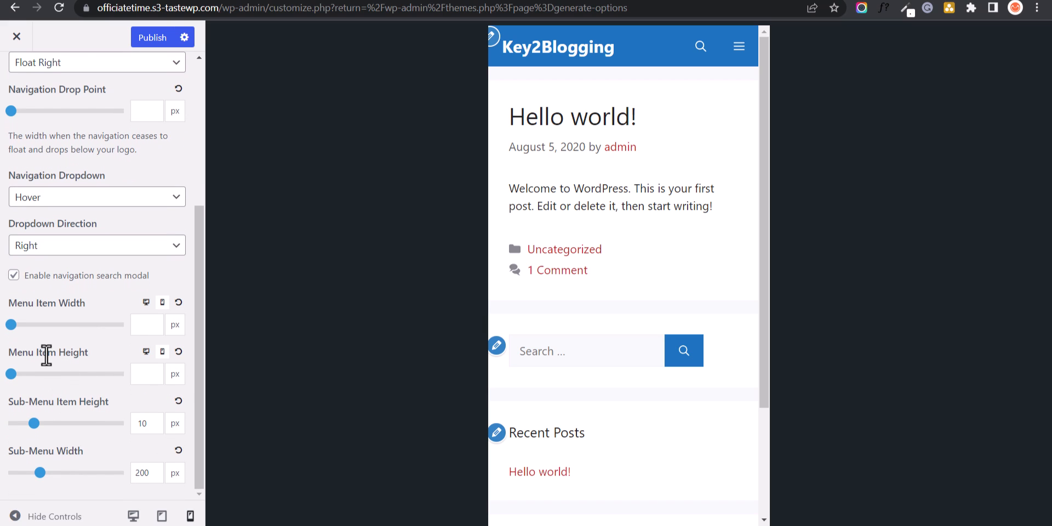
{"action": "left_click", "coordinate": [133, 516]}
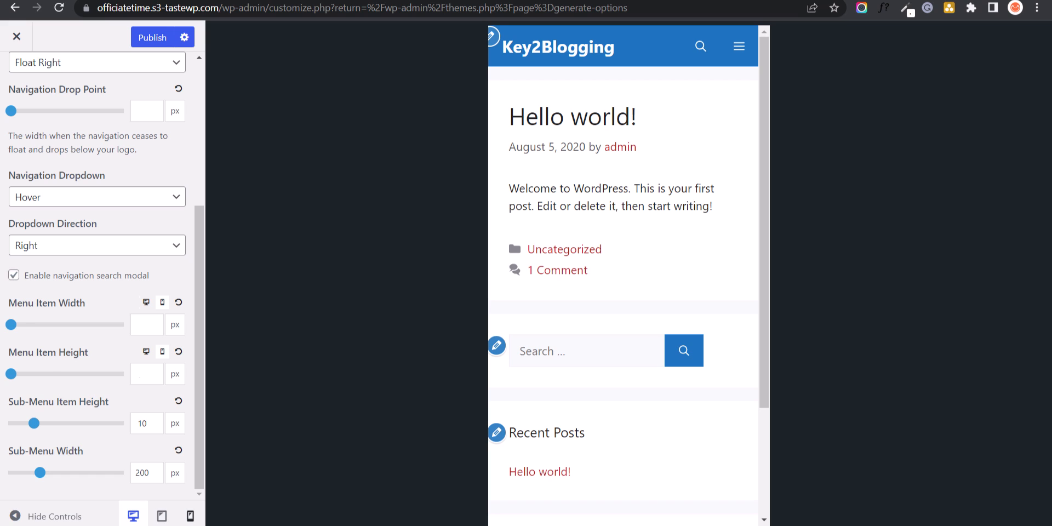
{"action": "scroll", "coordinate": [77, 289], "scroll_direction": "up", "scroll_amount": 4}
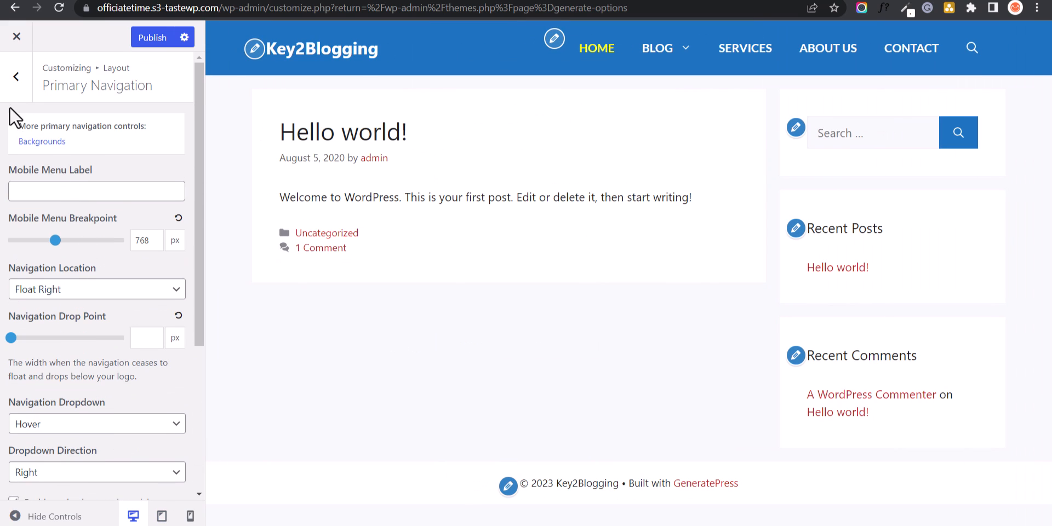
{"action": "left_click", "coordinate": [17, 77]}
{"action": "left_click", "coordinate": [59, 220]}
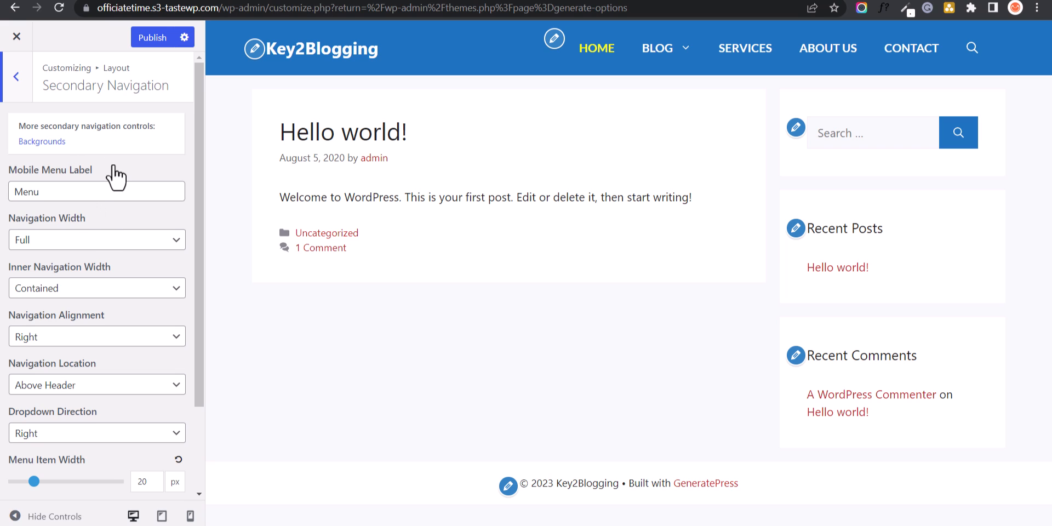
{"action": "left_click", "coordinate": [22, 92]}
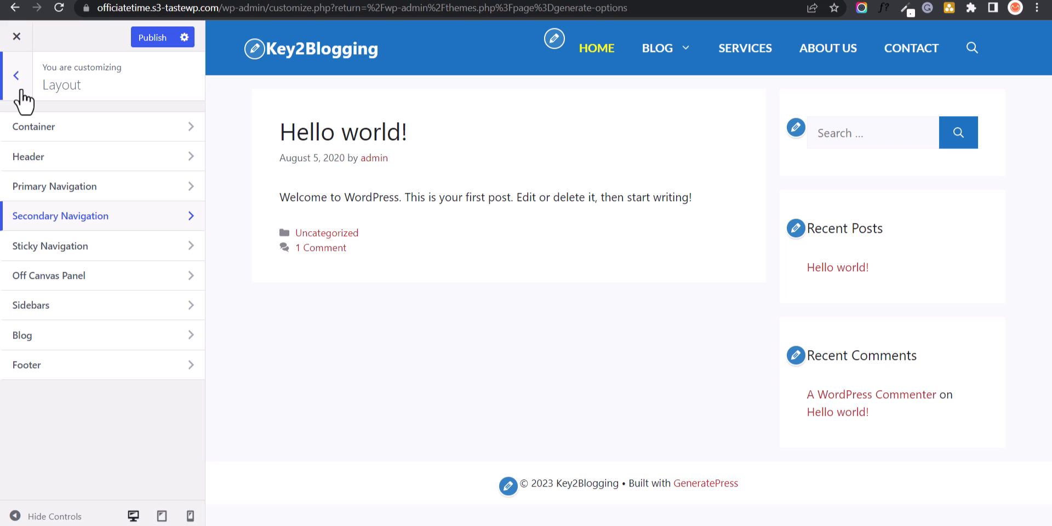
- Create a new menu named Second Menu and assign it to the Secondary Menu location
{"action": "left_click", "coordinate": [22, 92]}
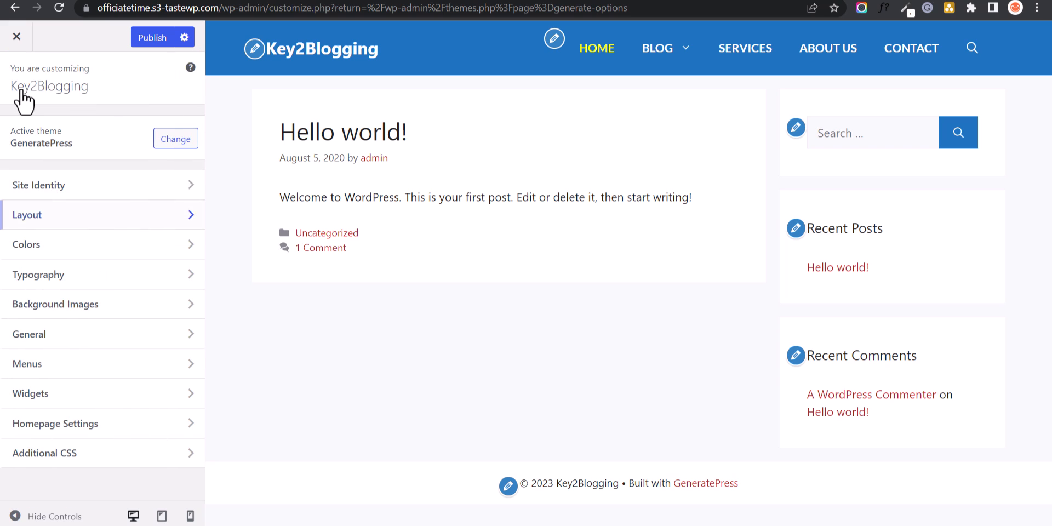
{"action": "left_click", "coordinate": [85, 374]}
{"action": "left_click", "coordinate": [143, 225]}
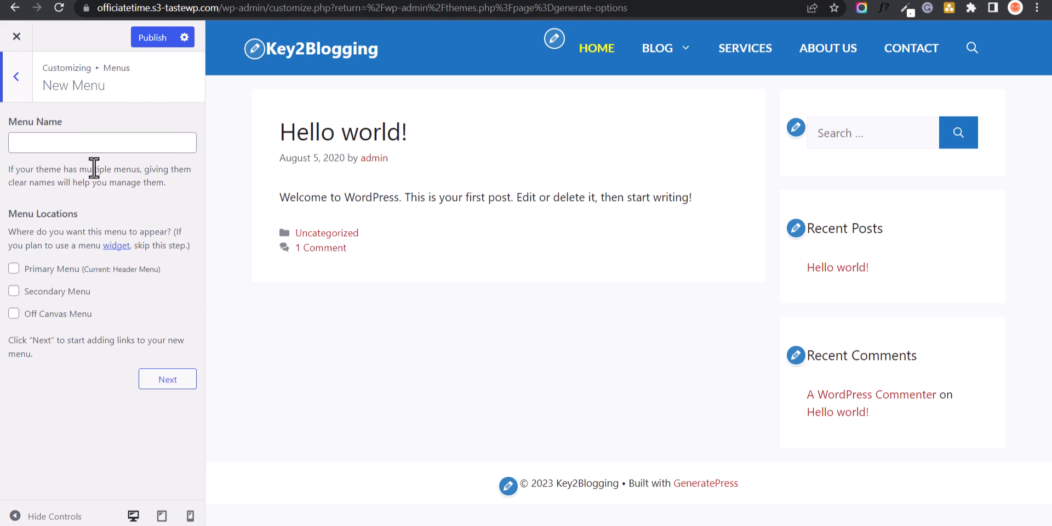
{"action": "left_click", "coordinate": [61, 140]}
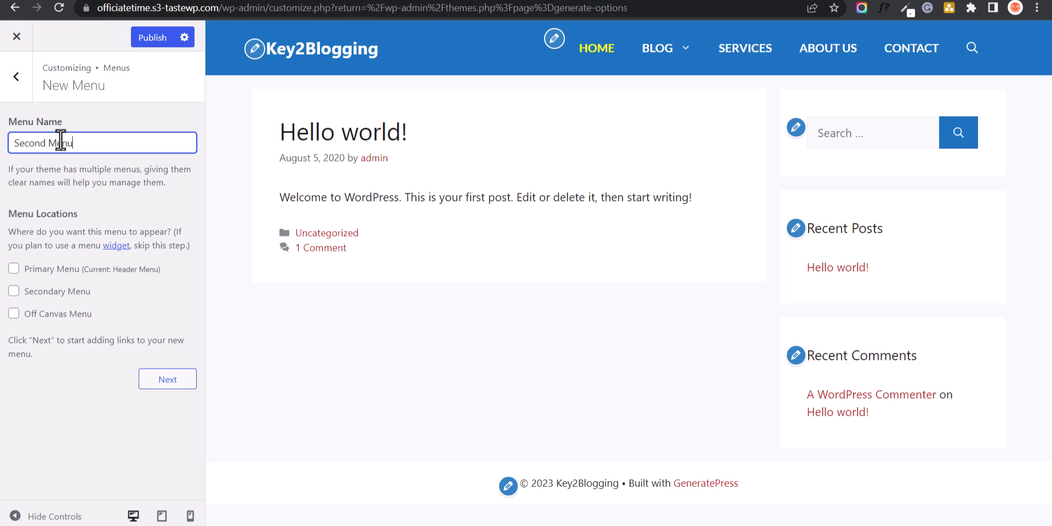
{"action": "left_click", "coordinate": [13, 293]}
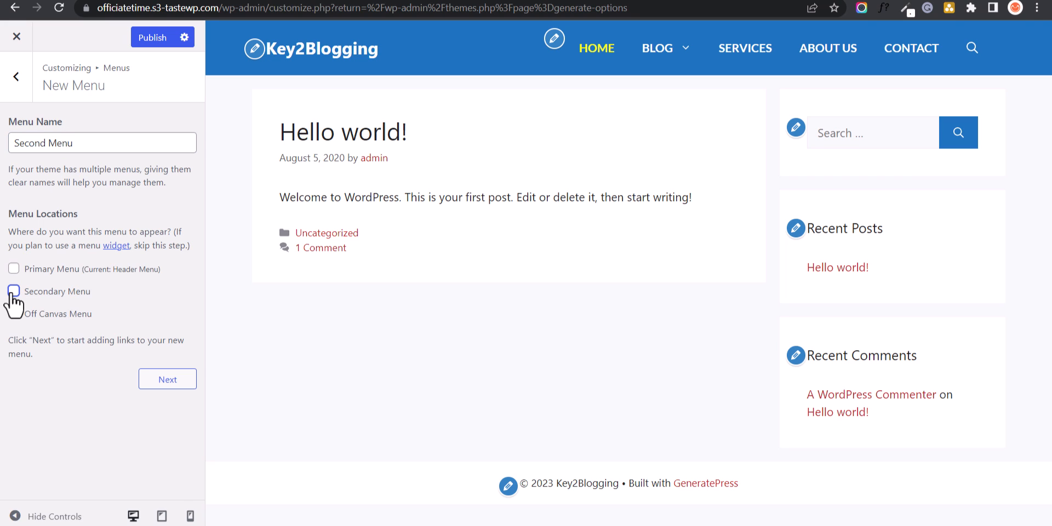
{"action": "left_click", "coordinate": [156, 379]}
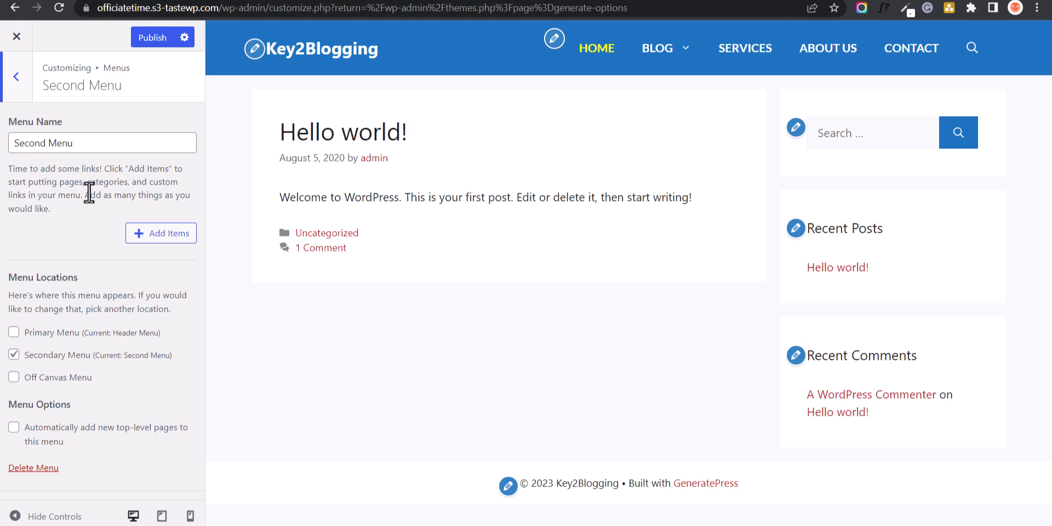
- Add a custom link with the text FAQ and the URL # to Second Menu
{"action": "left_click", "coordinate": [170, 234]}
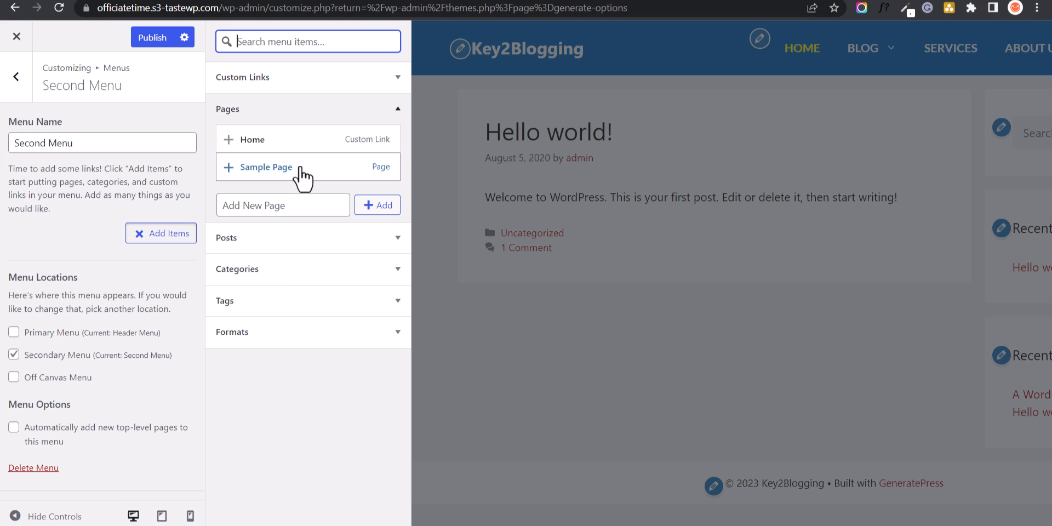
{"action": "left_click", "coordinate": [299, 82]}
{"action": "left_click", "coordinate": [322, 136]}
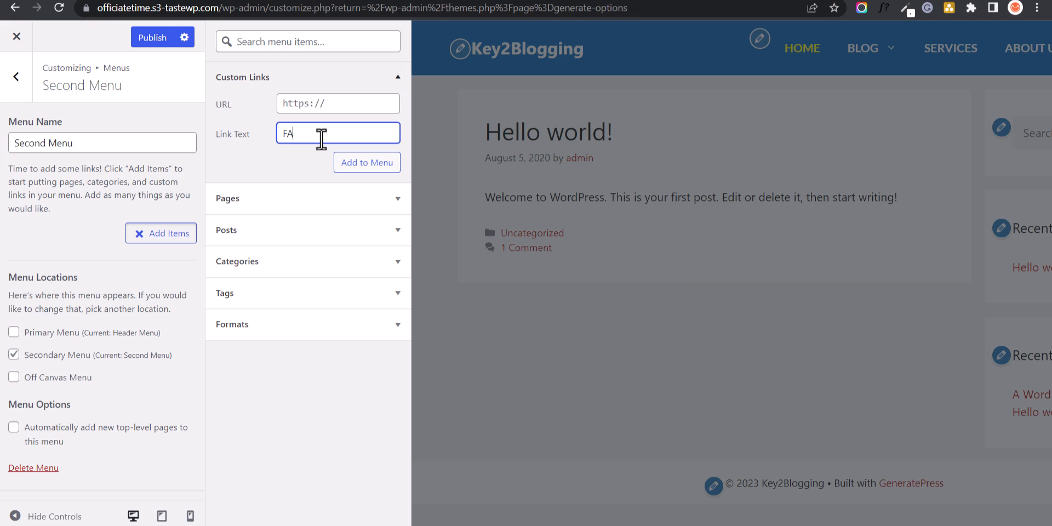
{"action": "left_click", "coordinate": [358, 163]}
{"action": "left_click", "coordinate": [311, 103]}
{"action": "type", "text": "#"}
{"action": "left_click", "coordinate": [345, 164]}
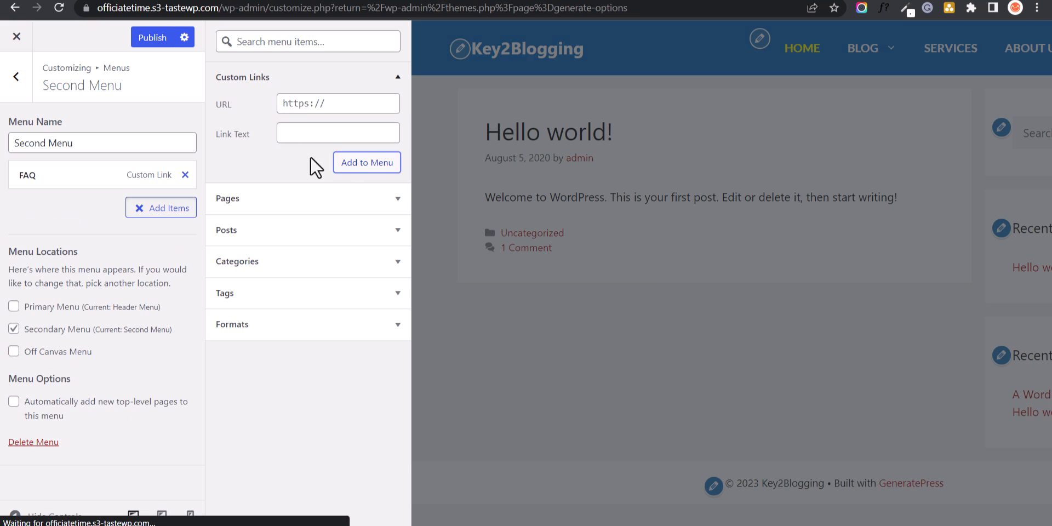
- Add a custom link with the text SHOP and the URL # to Second Menu
{"action": "left_click", "coordinate": [304, 130]}
{"action": "type", "text": "SHO"}
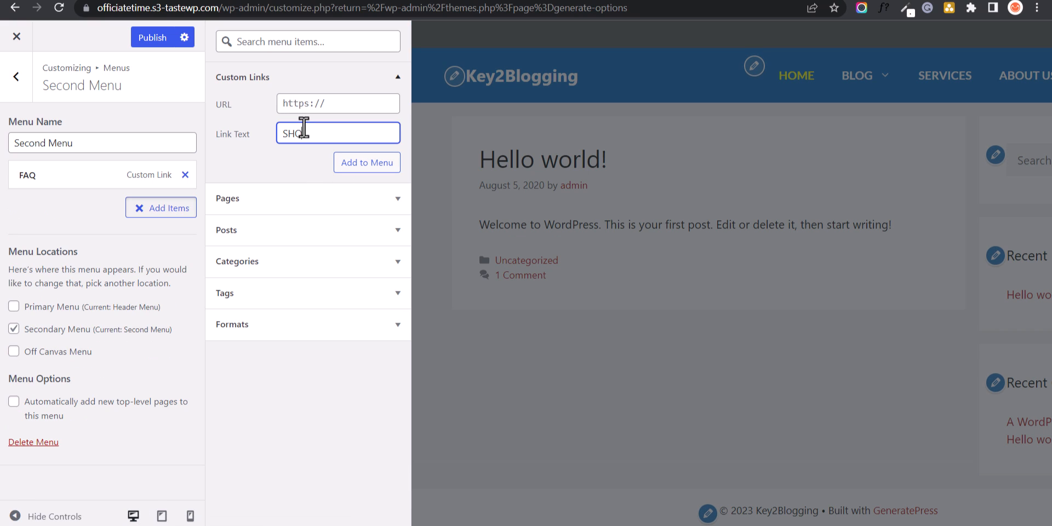
{"action": "type", "text": "P"}
{"action": "left_click", "coordinate": [316, 103]}
{"action": "key", "text": "ctrl+a"}
{"action": "type", "text": "#"}
{"action": "left_click", "coordinate": [351, 164]}
- Add a custom link with the text Youtube to Second Menu and publish the changes
{"action": "left_click", "coordinate": [308, 131]}
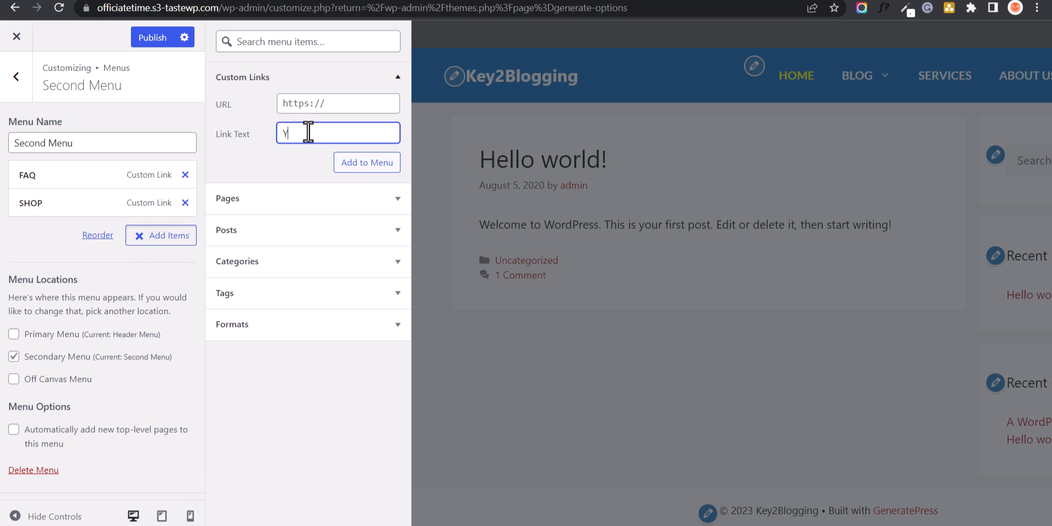
{"action": "left_click", "coordinate": [315, 103]}
{"action": "left_click", "coordinate": [348, 164]}
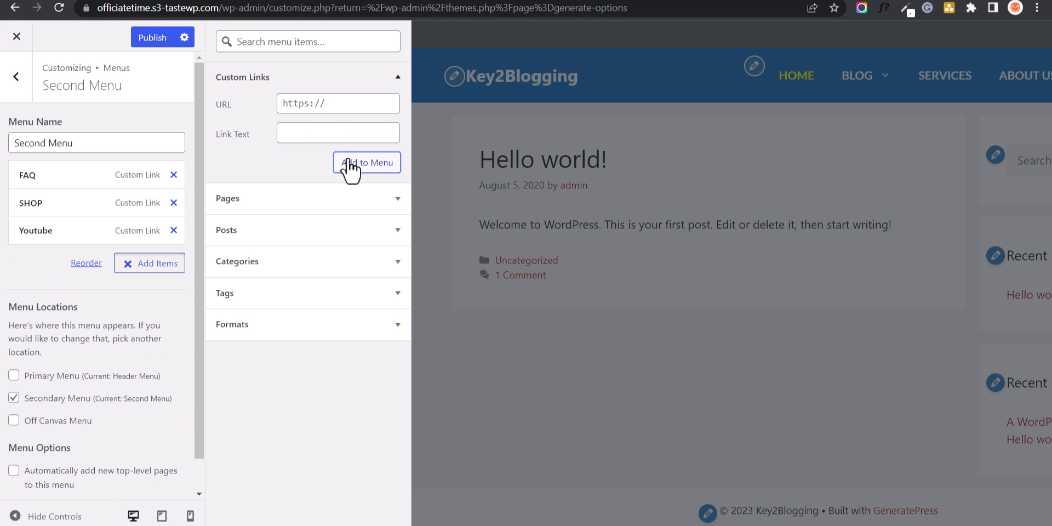
{"action": "left_click", "coordinate": [149, 38]}
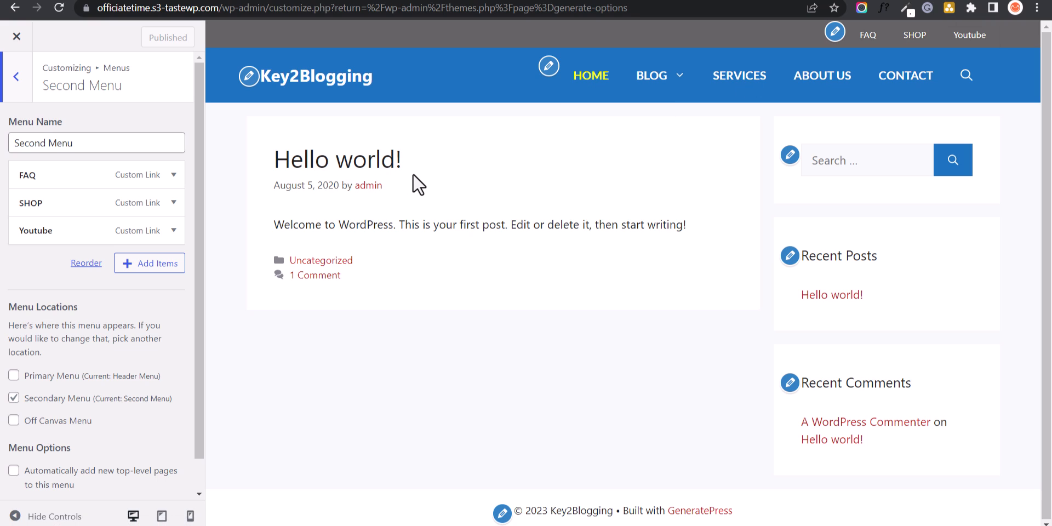
- Assign the Header Menu to the Off Canvas Menu location as well
{"action": "left_click", "coordinate": [8, 78]}
{"action": "left_click", "coordinate": [106, 189]}
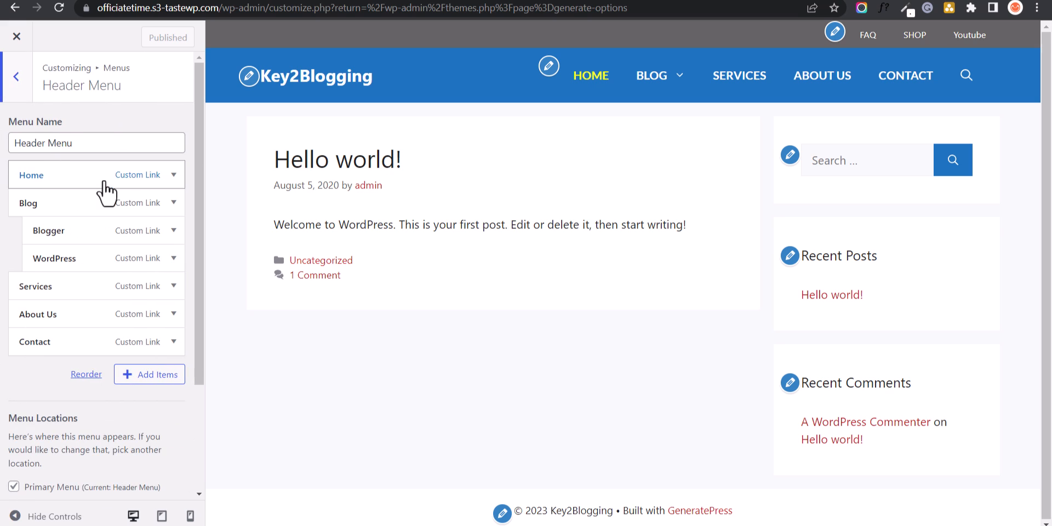
{"action": "scroll", "coordinate": [60, 362], "scroll_direction": "down", "scroll_amount": 3}
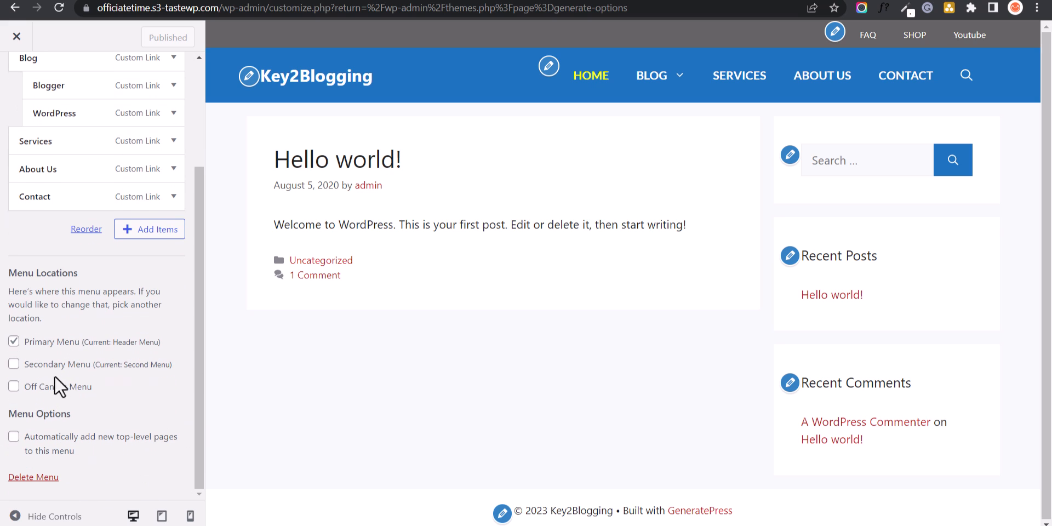
{"action": "left_click", "coordinate": [14, 386]}
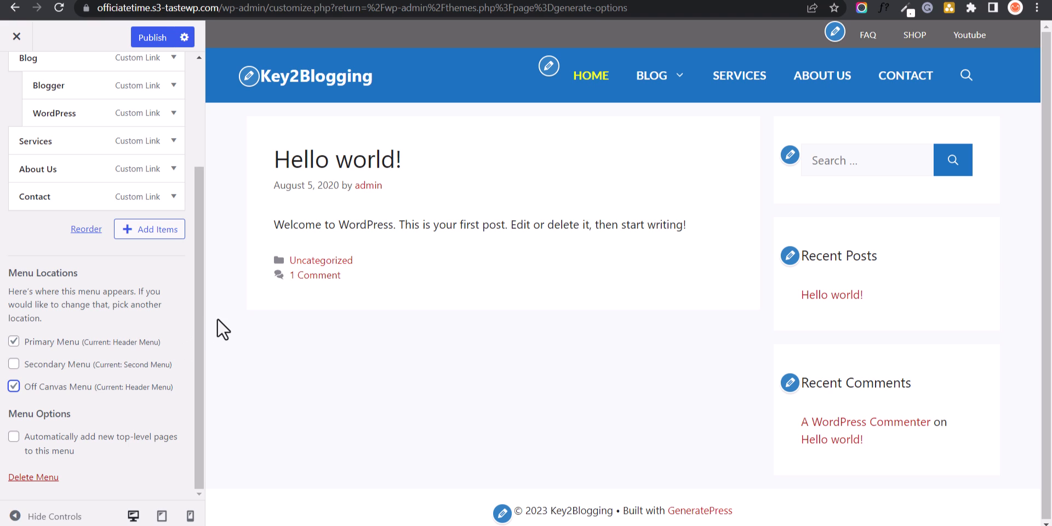
- Switch to the mobile preview and try opening and closing the site's navigation menus
{"action": "left_click", "coordinate": [190, 516]}
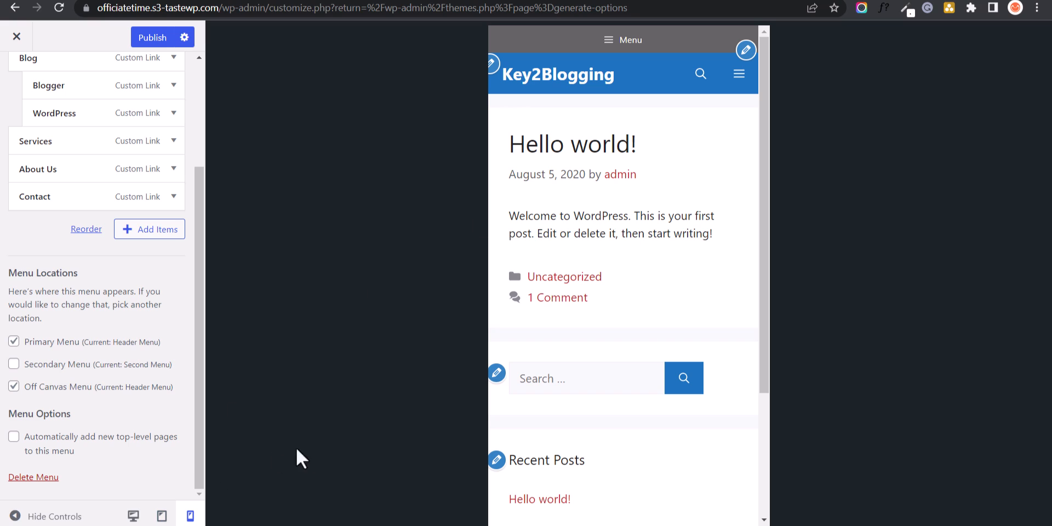
{"action": "left_click", "coordinate": [738, 75]}
{"action": "left_click", "coordinate": [737, 74]}
{"action": "left_click", "coordinate": [619, 50]}
{"action": "left_click", "coordinate": [619, 50]}
{"action": "left_click", "coordinate": [740, 74]}
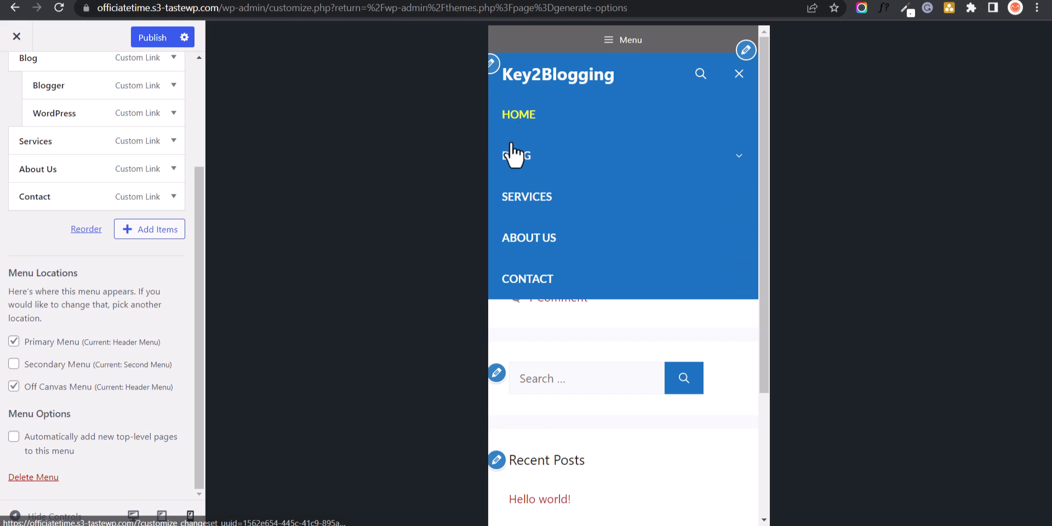
{"action": "left_click", "coordinate": [739, 74]}
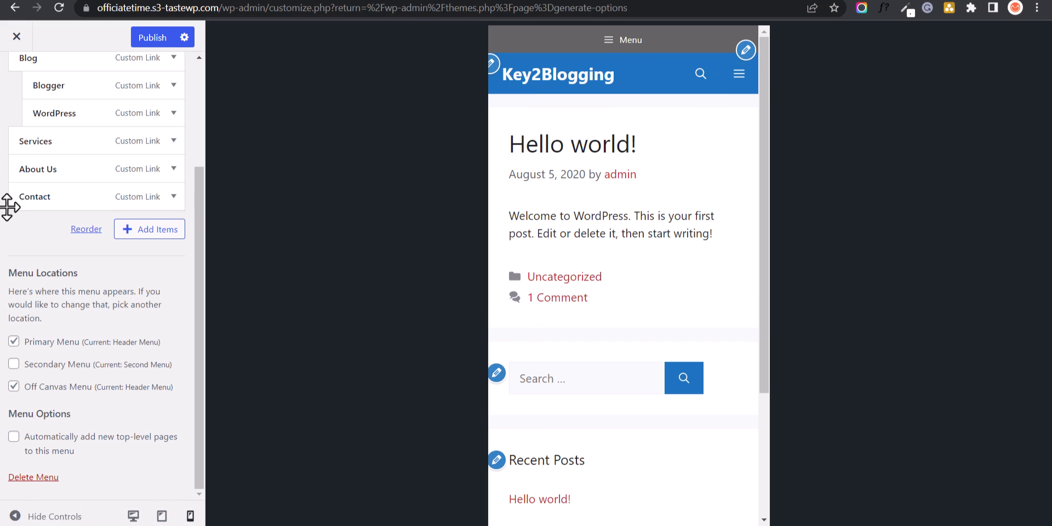
- Set the Off Canvas Panel in the layout settings to Mobile only
{"action": "scroll", "coordinate": [33, 219], "scroll_direction": "up", "scroll_amount": 3}
{"action": "left_click", "coordinate": [19, 97]}
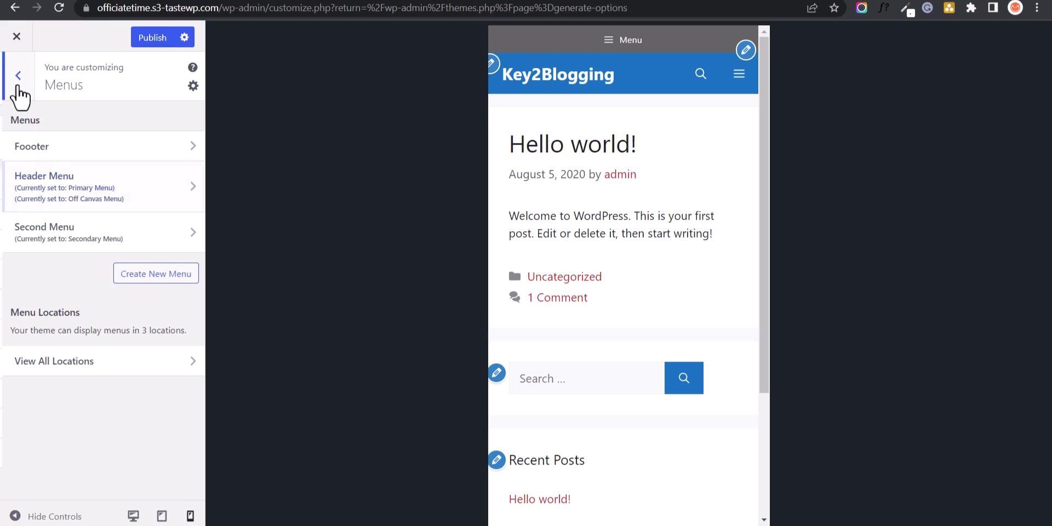
{"action": "left_click", "coordinate": [16, 87]}
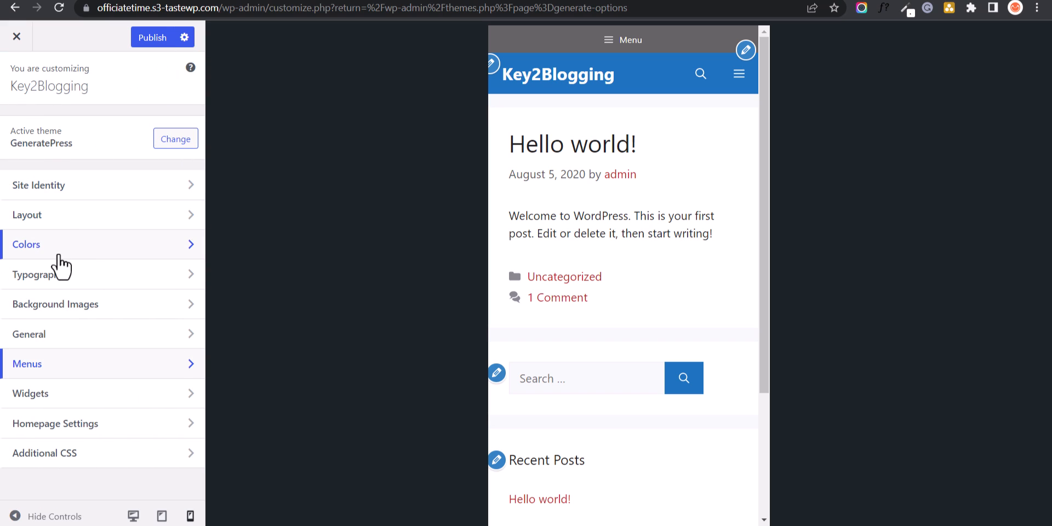
{"action": "left_click", "coordinate": [84, 220]}
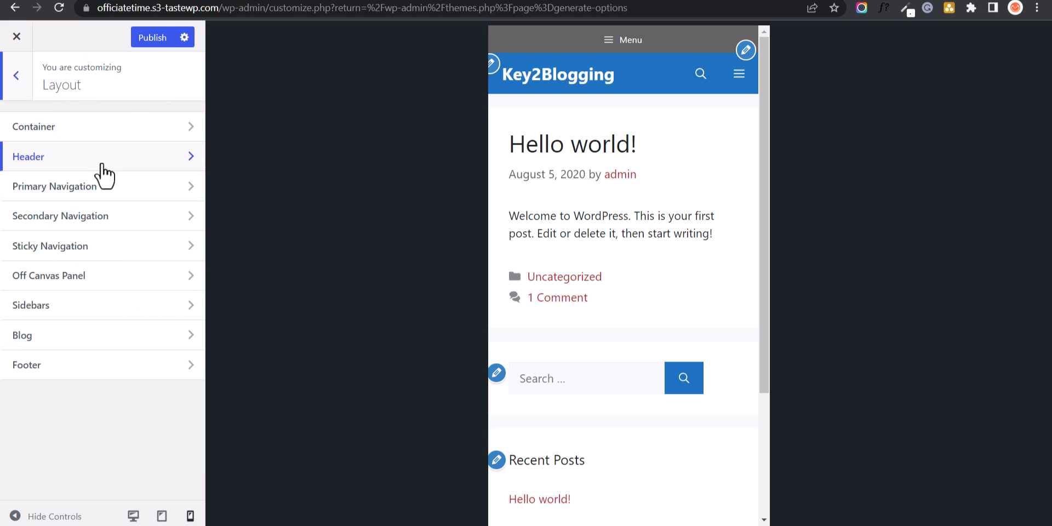
{"action": "left_click", "coordinate": [73, 276]}
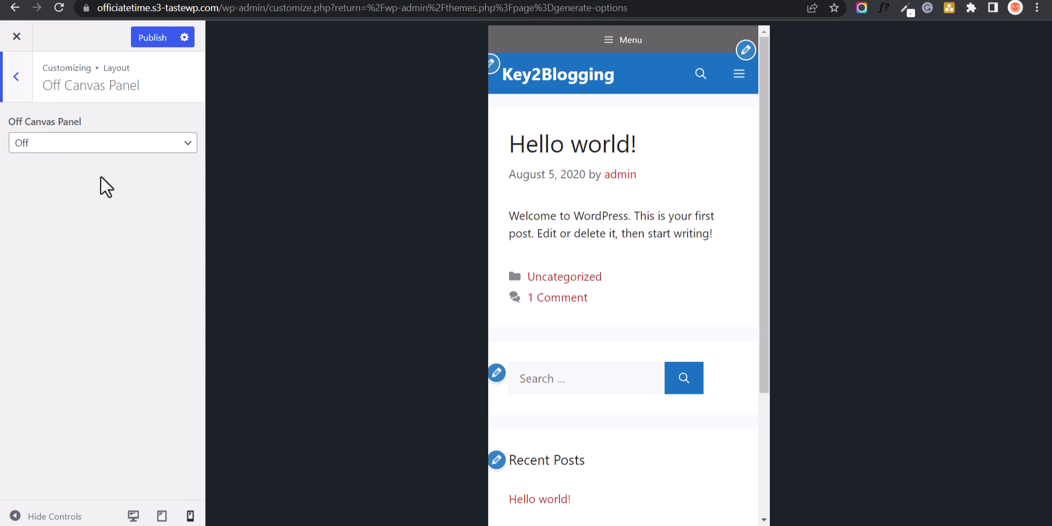
{"action": "left_click", "coordinate": [123, 156]}
{"action": "left_click", "coordinate": [93, 160]}
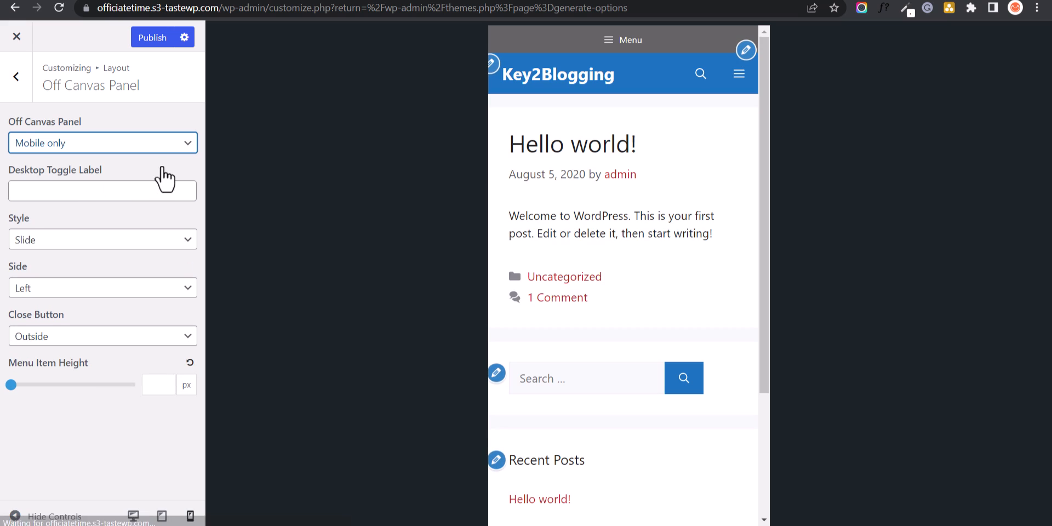
- Test the sliding off-canvas menu in the mobile preview, including the Blog submenu, and close it
{"action": "left_click", "coordinate": [739, 79]}
{"action": "left_click", "coordinate": [739, 79]}
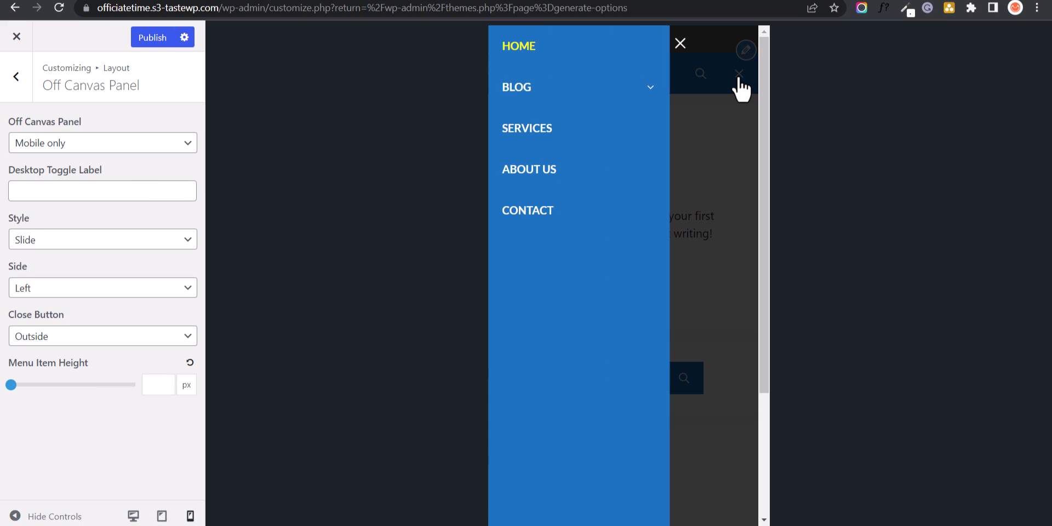
{"action": "left_click", "coordinate": [651, 87]}
{"action": "left_click", "coordinate": [652, 88]}
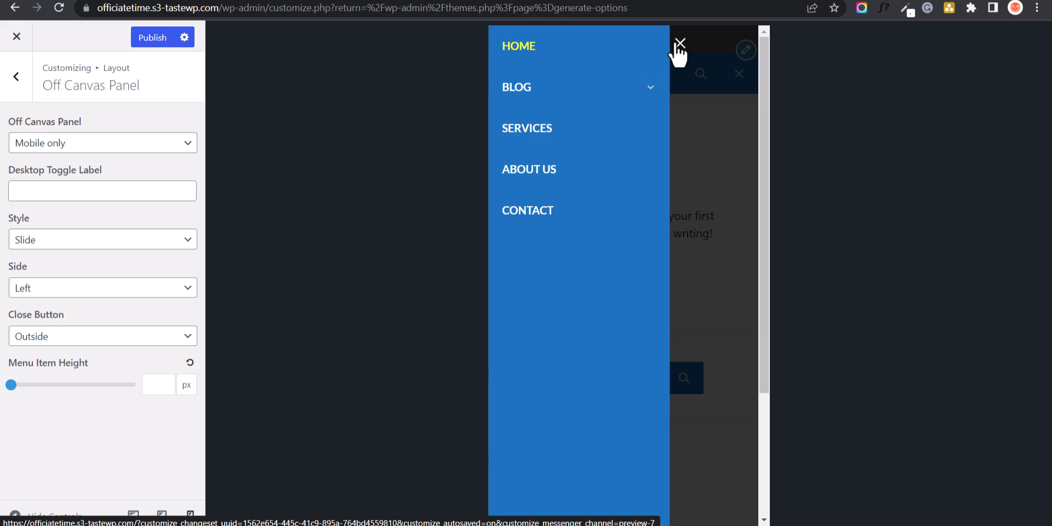
{"action": "left_click", "coordinate": [680, 44]}
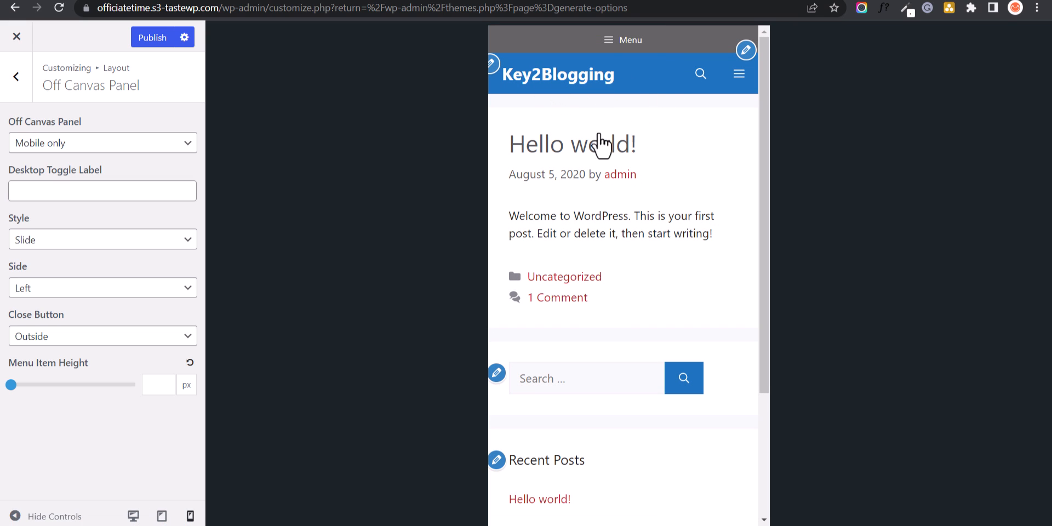
- Set the off-canvas panel's style to Overlay and test the overlay menu in the mobile preview
{"action": "left_click", "coordinate": [84, 243]}
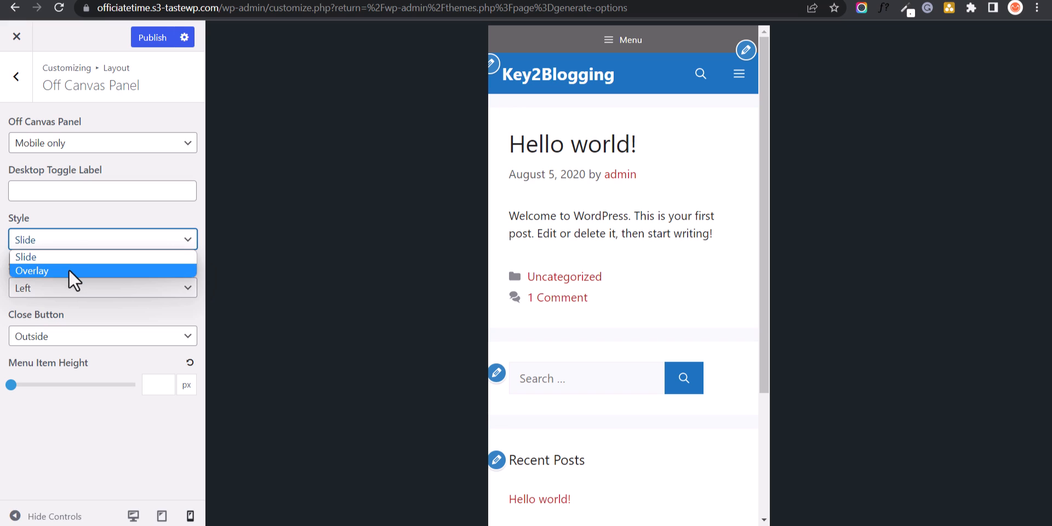
{"action": "left_click", "coordinate": [68, 270]}
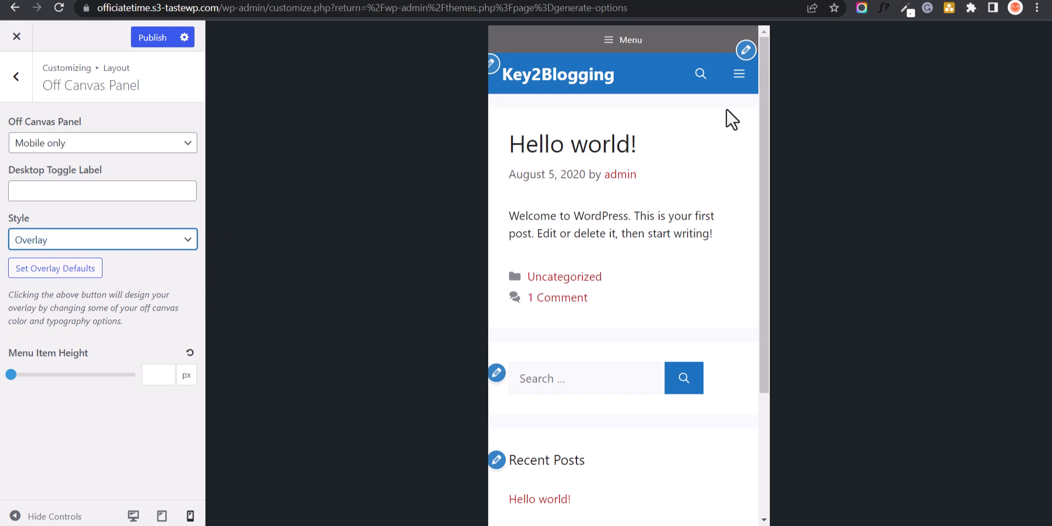
{"action": "left_click", "coordinate": [740, 76]}
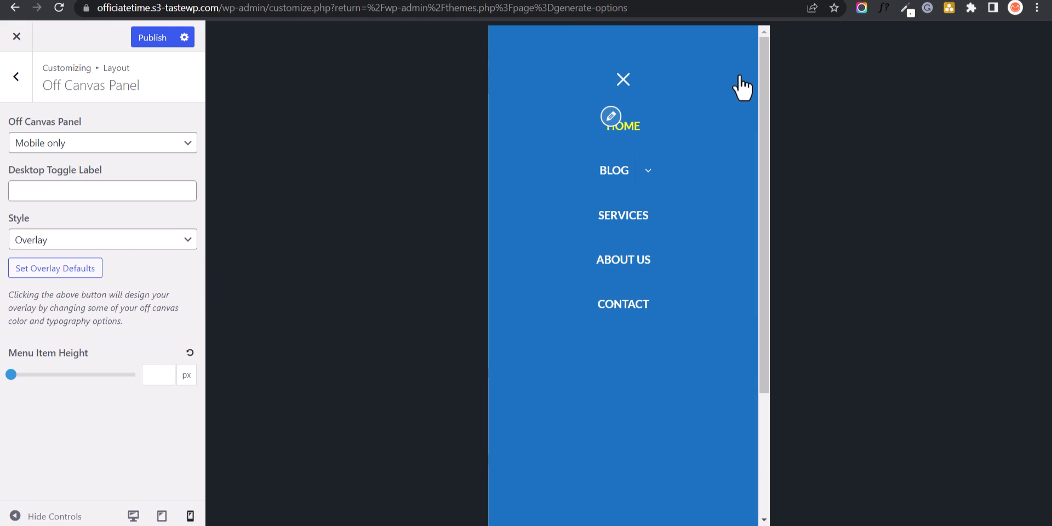
{"action": "left_click", "coordinate": [648, 171]}
{"action": "left_click", "coordinate": [648, 170]}
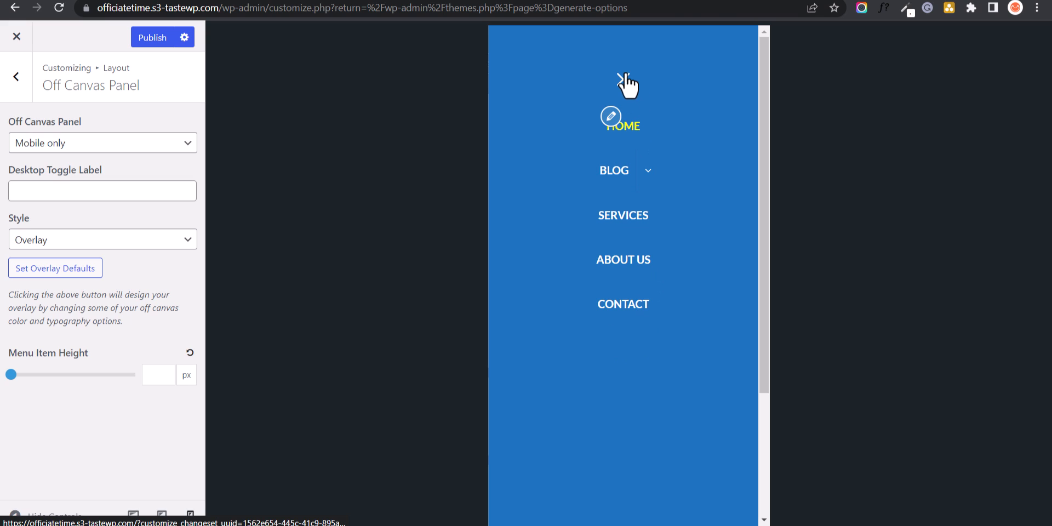
{"action": "left_click", "coordinate": [623, 80]}
{"action": "left_click", "coordinate": [738, 75]}
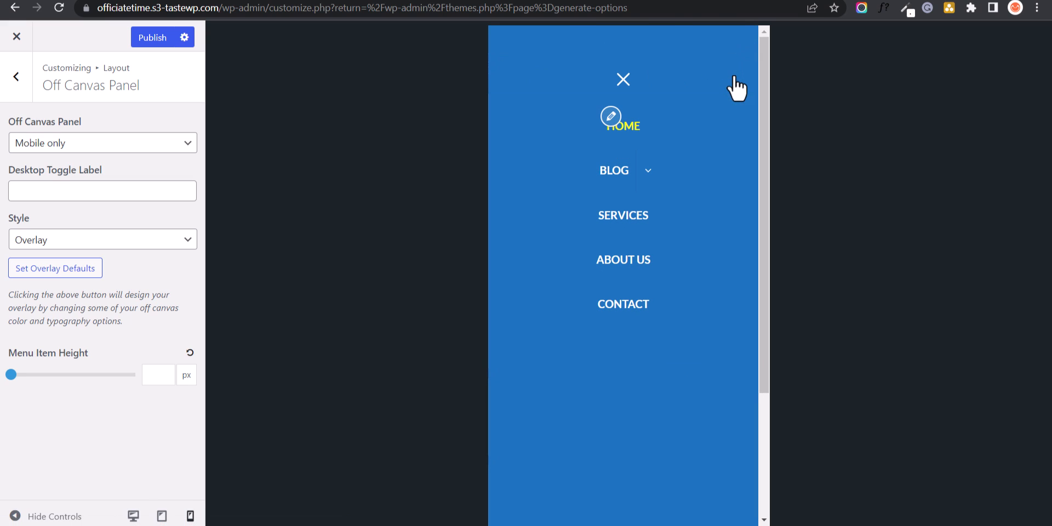
{"action": "left_click", "coordinate": [622, 80]}
- Set the Off Canvas Panel to Off and open the standard navigation menu in the mobile preview
{"action": "left_click", "coordinate": [96, 245]}
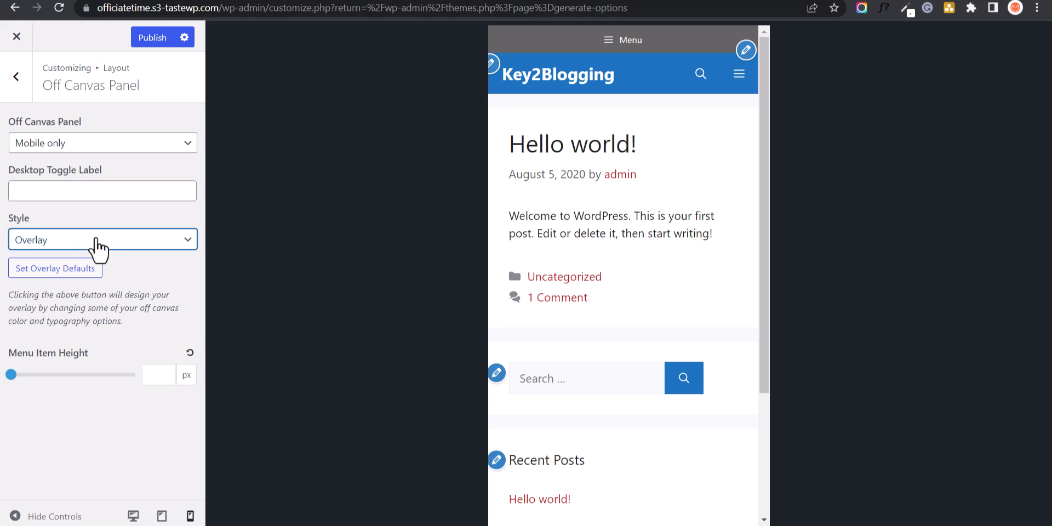
{"action": "left_click", "coordinate": [69, 150]}
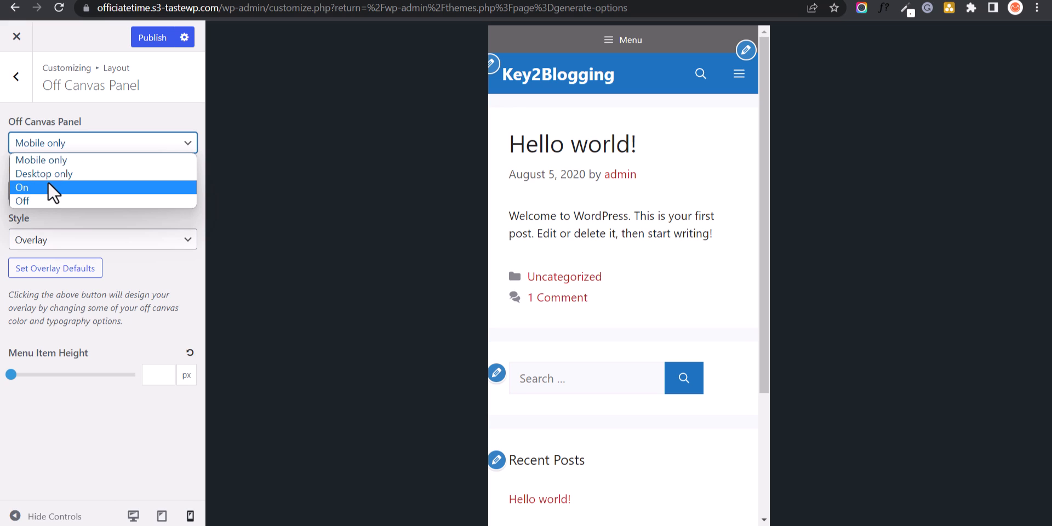
{"action": "left_click", "coordinate": [40, 200]}
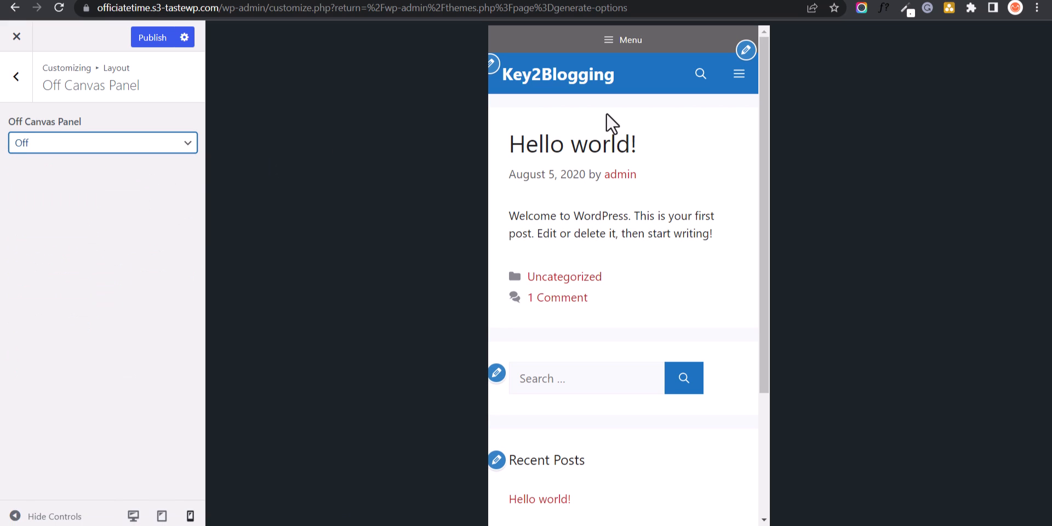
{"action": "left_click", "coordinate": [739, 78]}
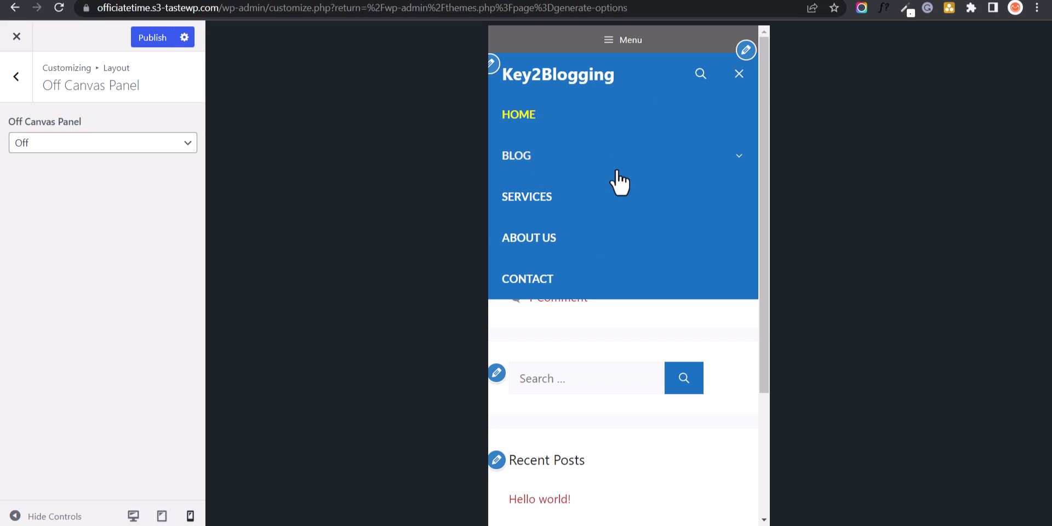
- Test the Blog submenu arrow in the mobile preview's navigation menu and close the menu
{"action": "left_click", "coordinate": [737, 158]}
{"action": "left_click", "coordinate": [738, 159]}
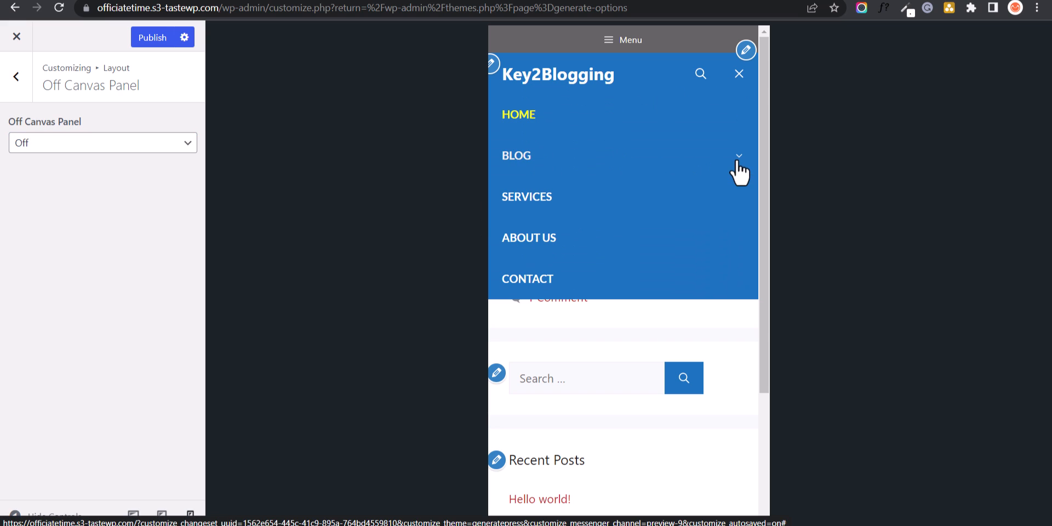
{"action": "left_click", "coordinate": [738, 80]}
{"action": "left_click", "coordinate": [733, 82]}
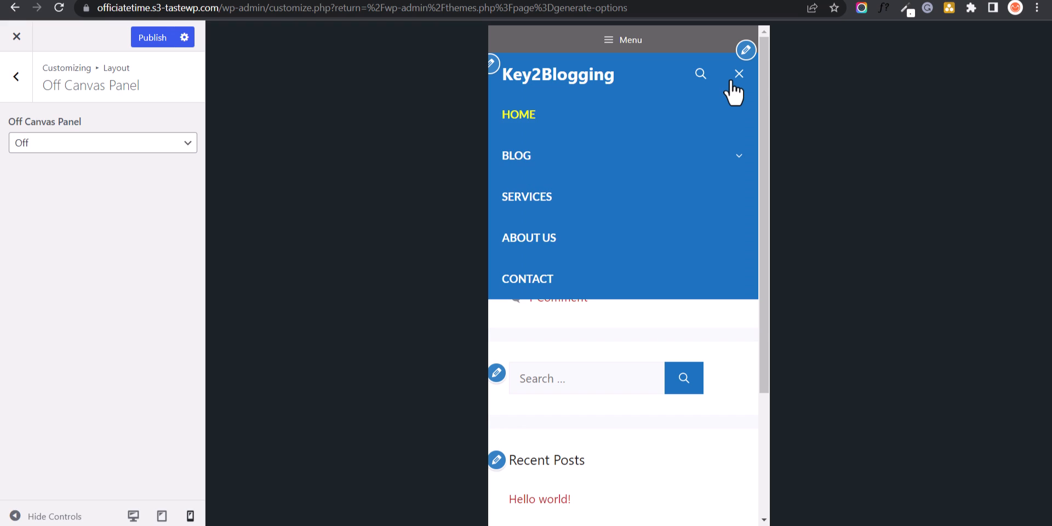
{"action": "left_click", "coordinate": [734, 83]}
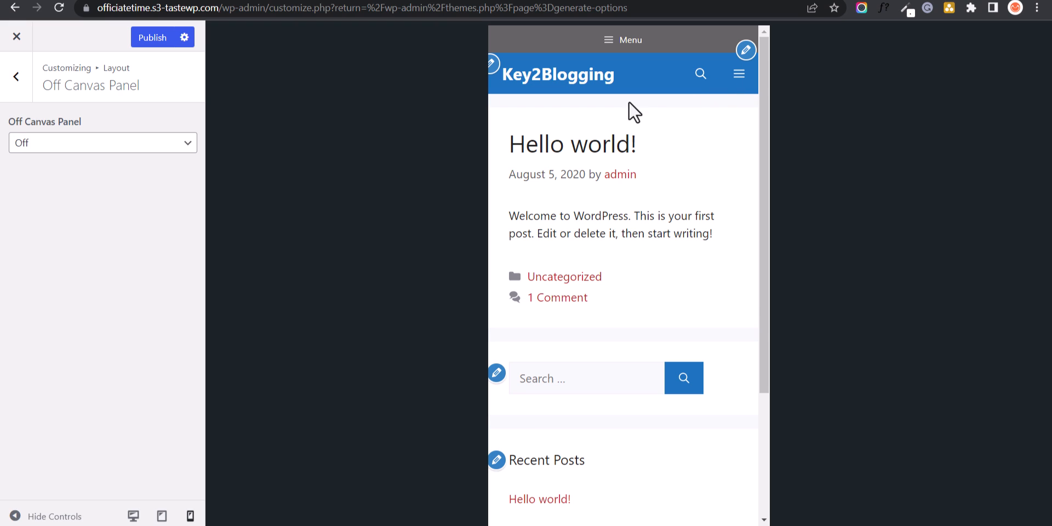
- Publish the current layout changes and set Sticky Navigation to Desktop only in the layout settings
{"action": "left_click", "coordinate": [16, 82]}
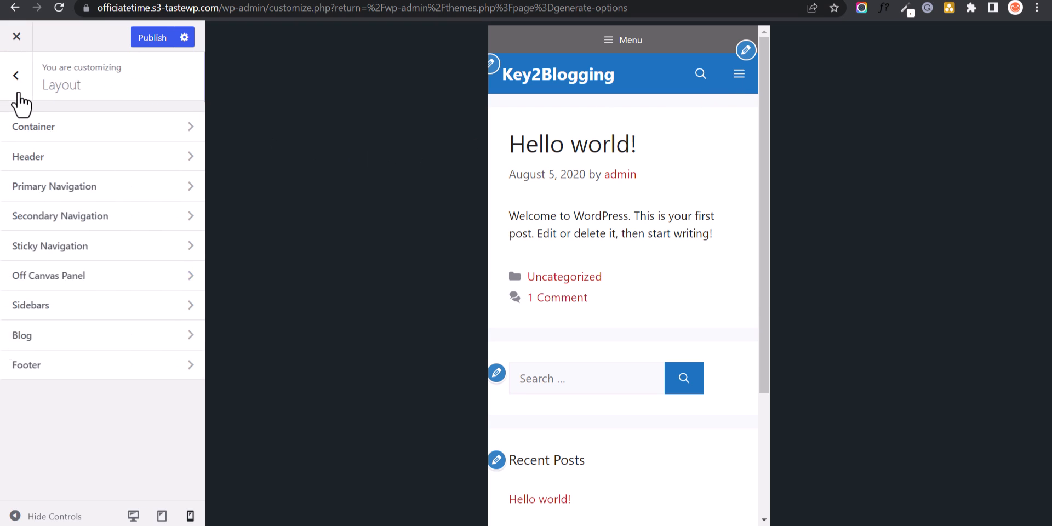
{"action": "left_click", "coordinate": [153, 39]}
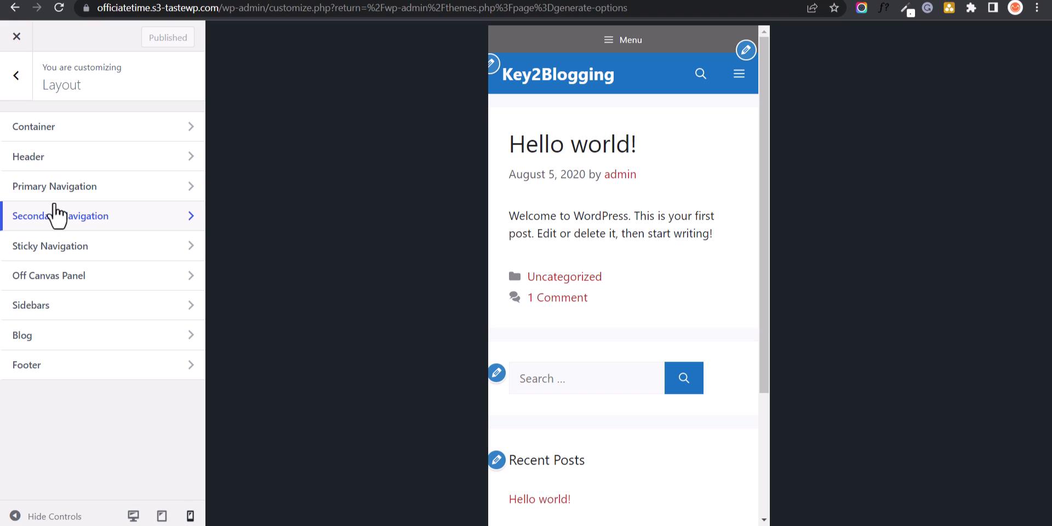
{"action": "left_click", "coordinate": [93, 249]}
{"action": "left_click", "coordinate": [144, 143]}
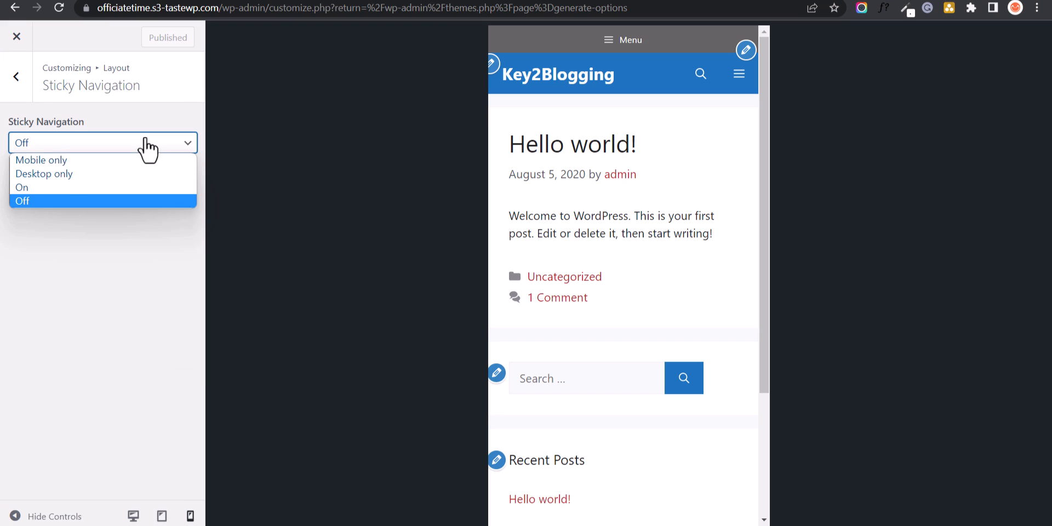
{"action": "left_click", "coordinate": [91, 175]}
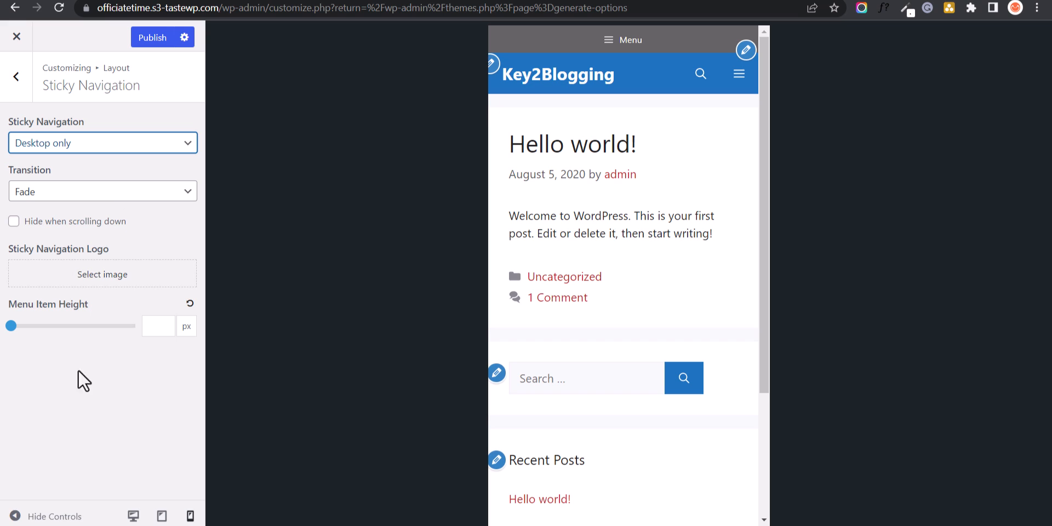
- Preview the Hello world! post at desktop size and test the sticky navigation while scrolling the page
{"action": "left_click", "coordinate": [133, 515]}
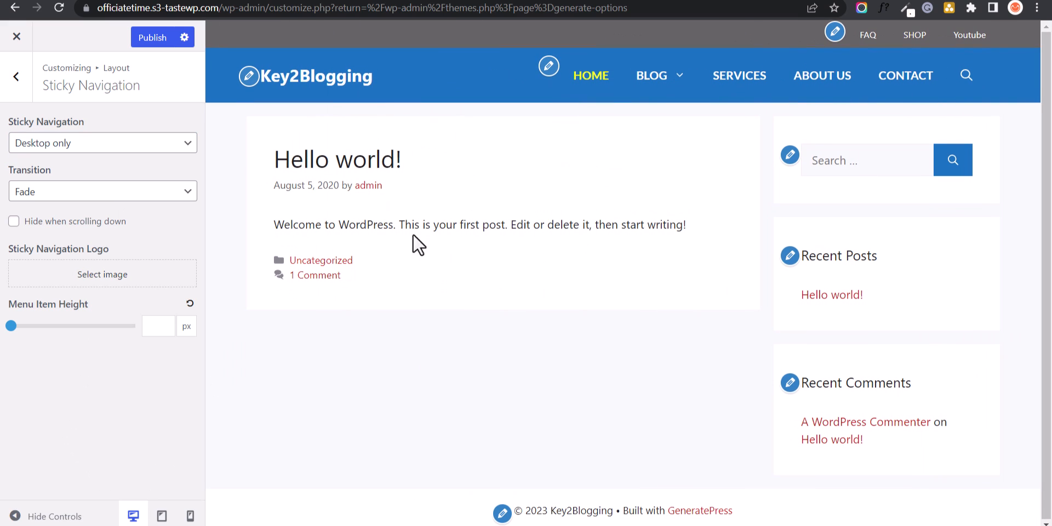
{"action": "left_click", "coordinate": [400, 164]}
{"action": "scroll", "coordinate": [540, 218], "scroll_direction": "down", "scroll_amount": 9}
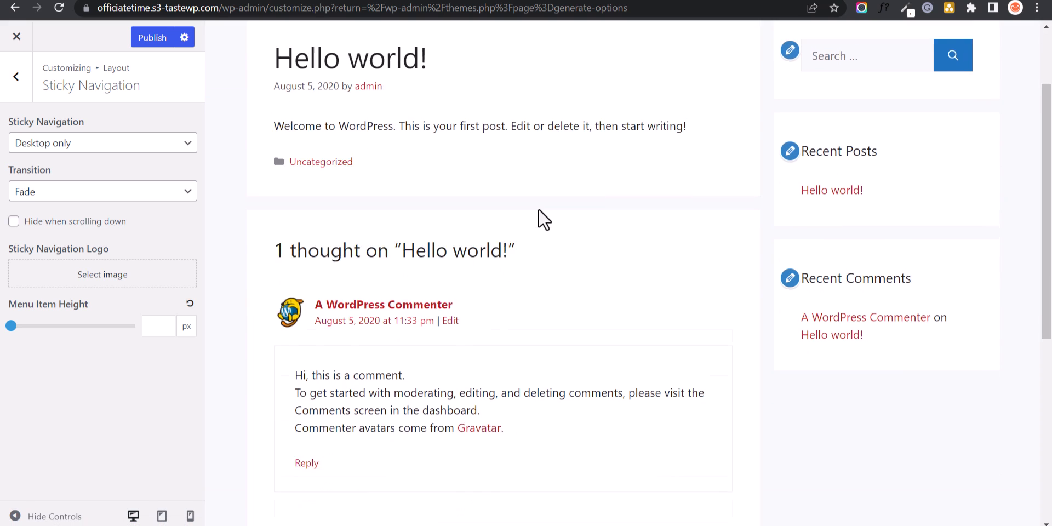
{"action": "scroll", "coordinate": [541, 259], "scroll_direction": "down", "scroll_amount": 2}
{"action": "scroll", "coordinate": [544, 258], "scroll_direction": "up", "scroll_amount": 9}
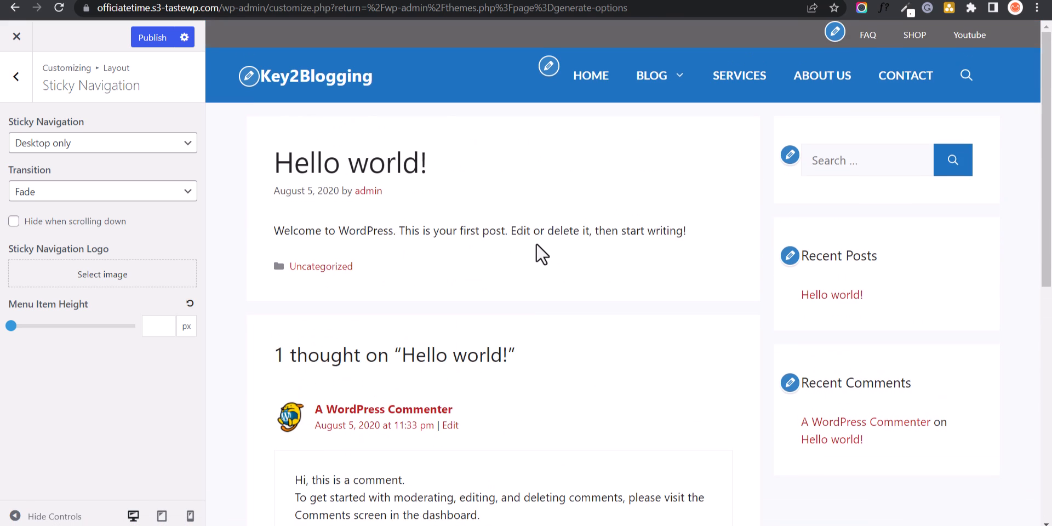
{"action": "scroll", "coordinate": [526, 230], "scroll_direction": "down", "scroll_amount": 5}
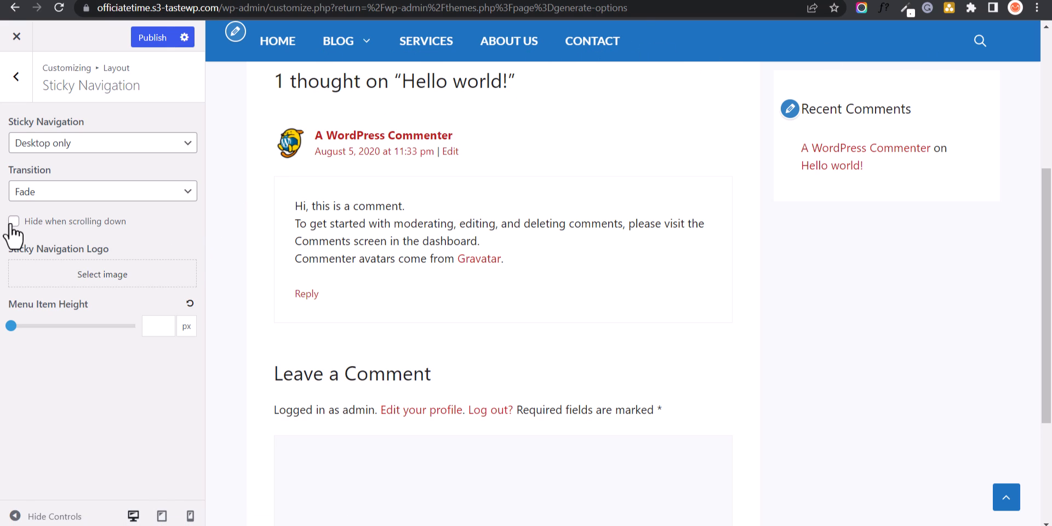
- Enable Hide when scrolling down for the sticky navigation and test the menu and its search in the post preview
{"action": "scroll", "coordinate": [581, 246], "scroll_direction": "up", "scroll_amount": 5}
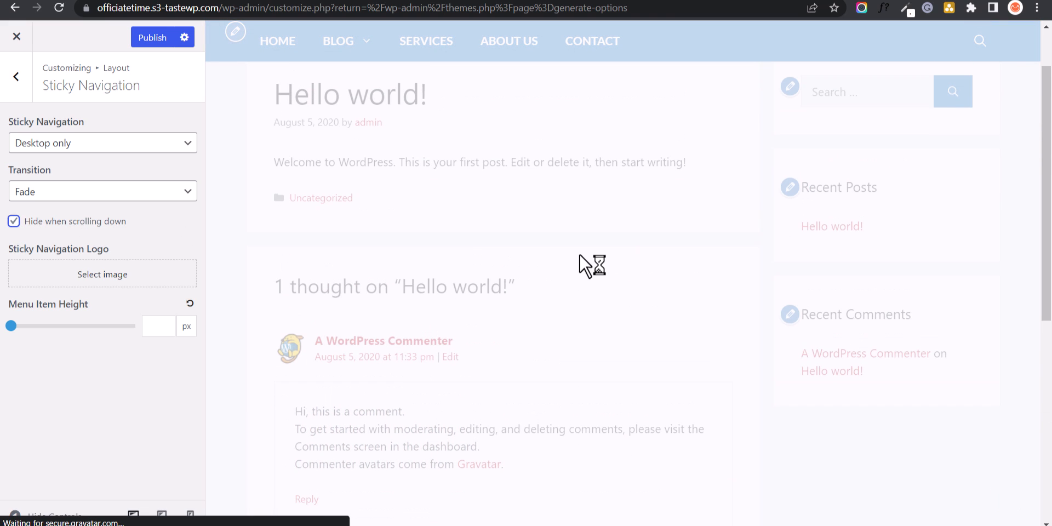
{"action": "scroll", "coordinate": [576, 238], "scroll_direction": "down", "scroll_amount": 4}
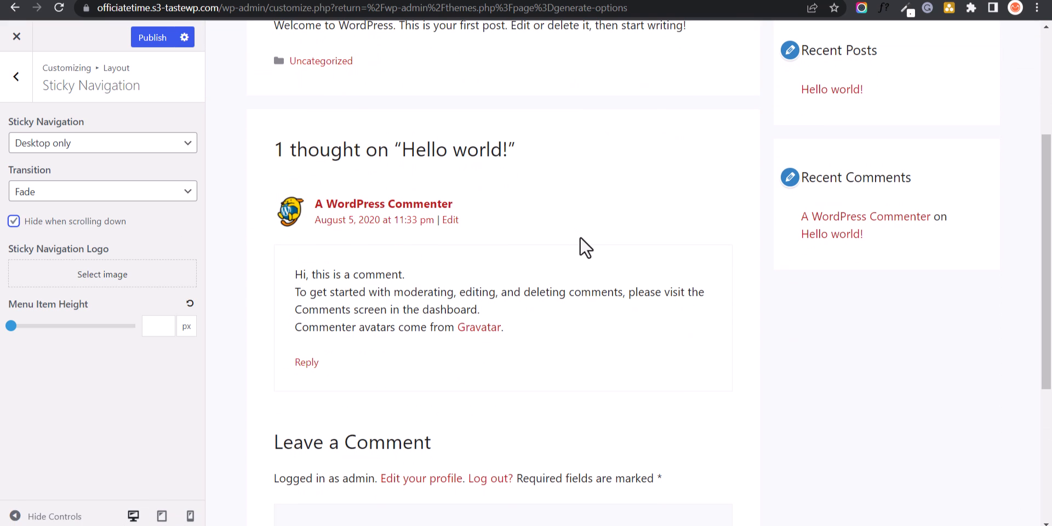
{"action": "scroll", "coordinate": [644, 262], "scroll_direction": "up", "scroll_amount": 1}
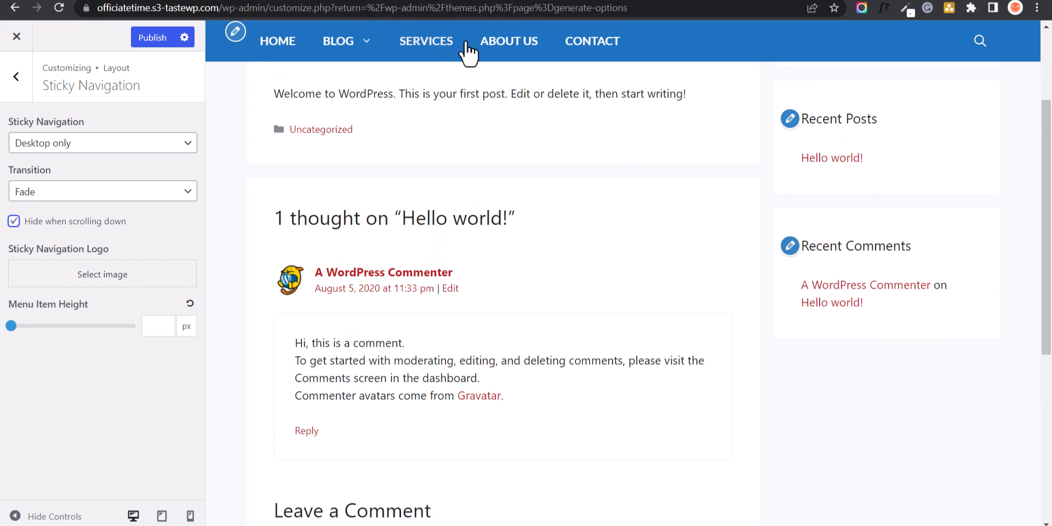
{"action": "left_click", "coordinate": [980, 41]}
{"action": "left_click", "coordinate": [591, 98]}
- Set the Right Sidebar Width to 25% in the Sidebars layout settings and publish the changes
{"action": "left_click", "coordinate": [27, 98]}
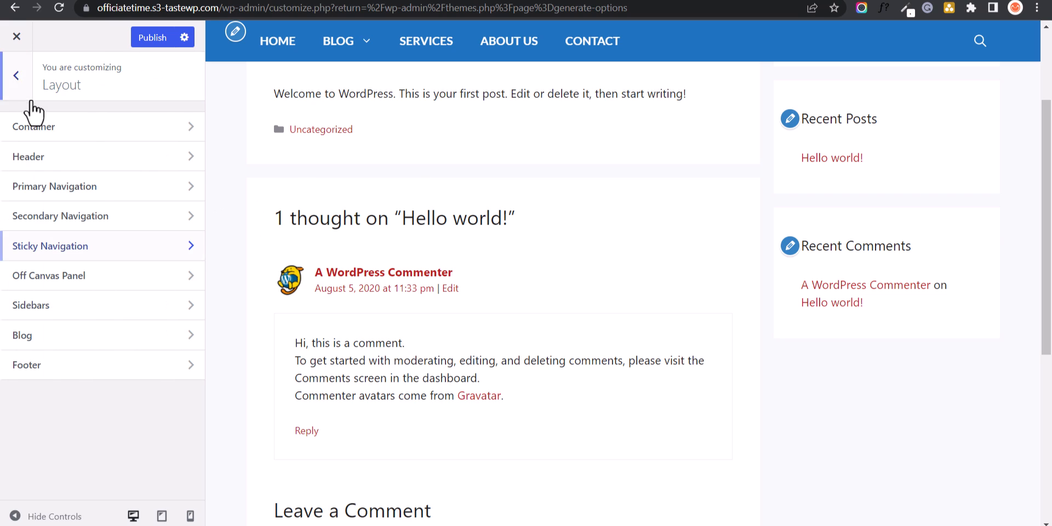
{"action": "left_click", "coordinate": [63, 310]}
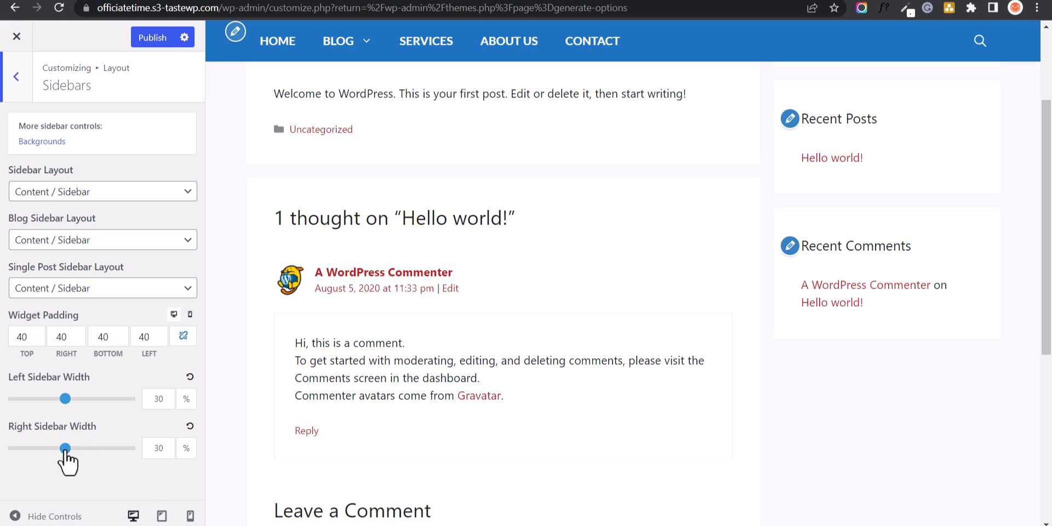
{"action": "mouse_move", "coordinate": [64, 449]}
{"action": "left_mouse_down"}
{"action": "mouse_move", "coordinate": [32, 461]}
{"action": "mouse_move", "coordinate": [60, 450]}
{"action": "mouse_move", "coordinate": [47, 448]}
{"action": "left_mouse_up"}
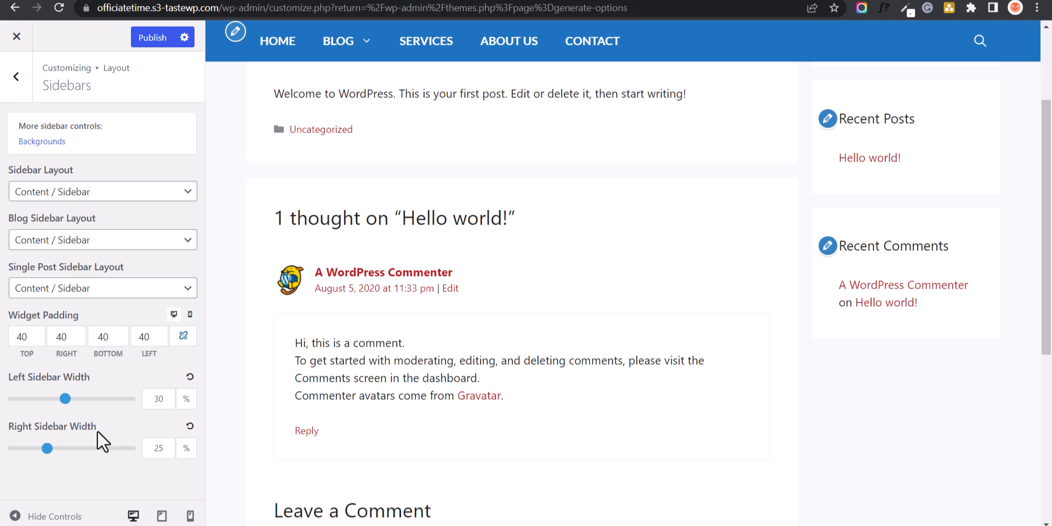
{"action": "left_click", "coordinate": [156, 46]}
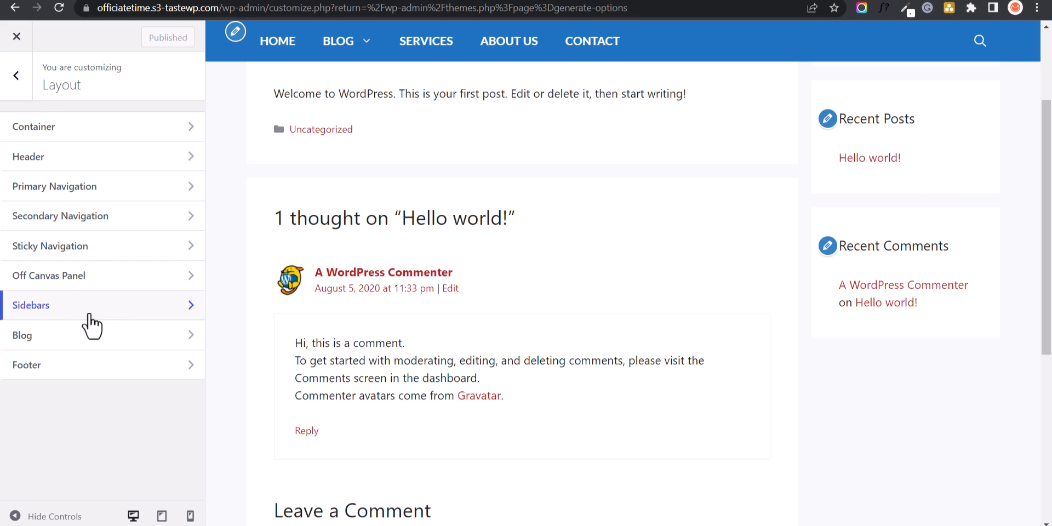
- Begin the copyright text in the Footer layout settings with the placeholders %copy% %current_year%
{"action": "left_click", "coordinate": [77, 366]}
{"action": "scroll", "coordinate": [106, 307], "scroll_direction": "down", "scroll_amount": 3}
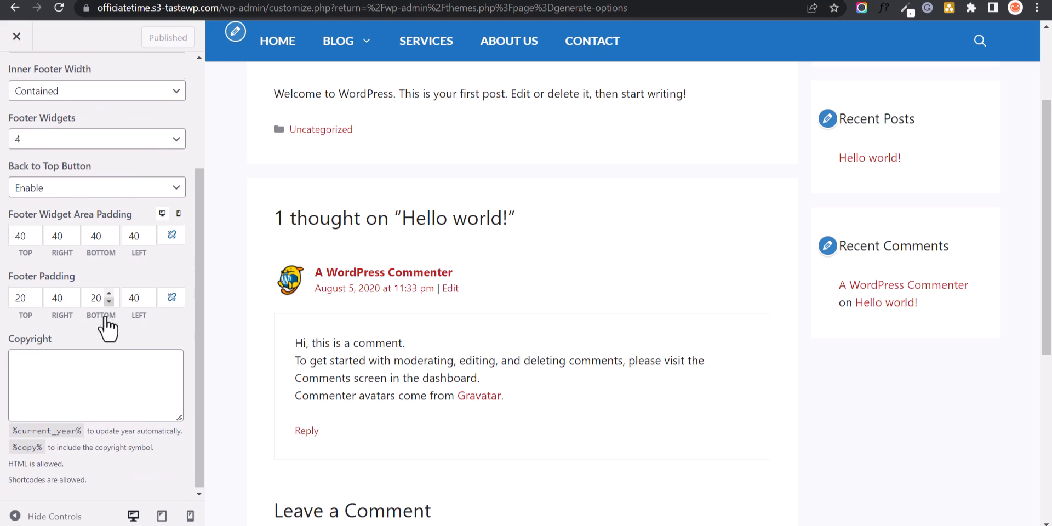
{"action": "scroll", "coordinate": [458, 351], "scroll_direction": "down", "scroll_amount": 6}
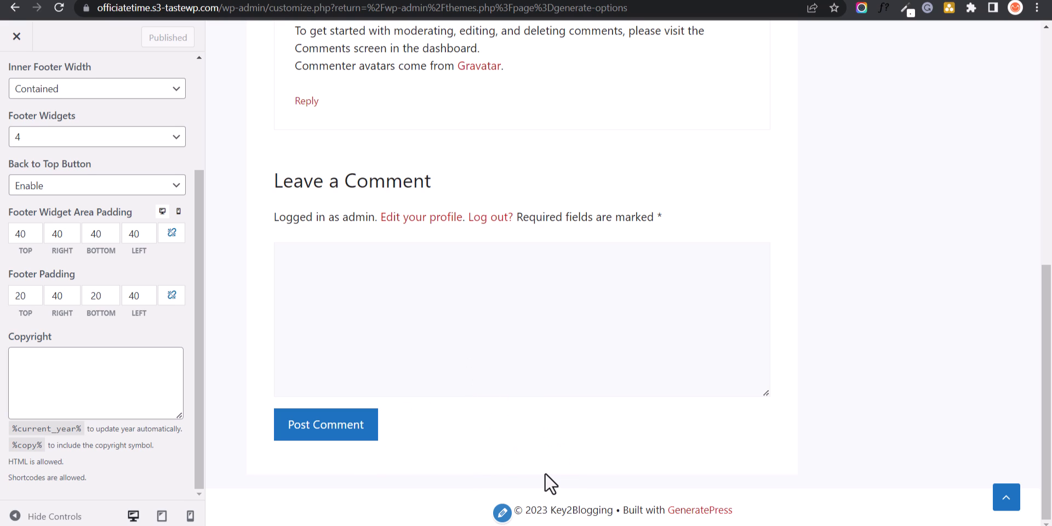
{"action": "left_click", "coordinate": [105, 383]}
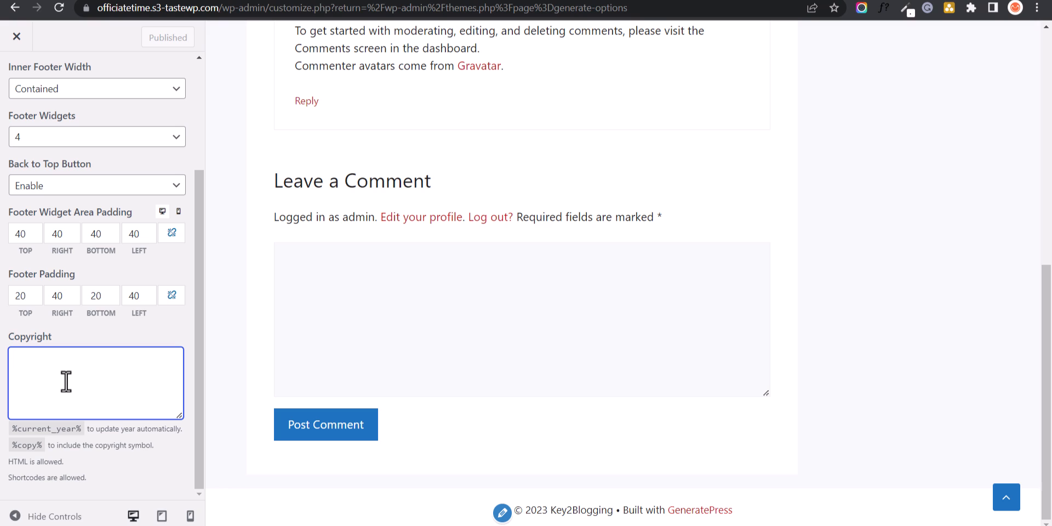
{"action": "type", "text": "%"}
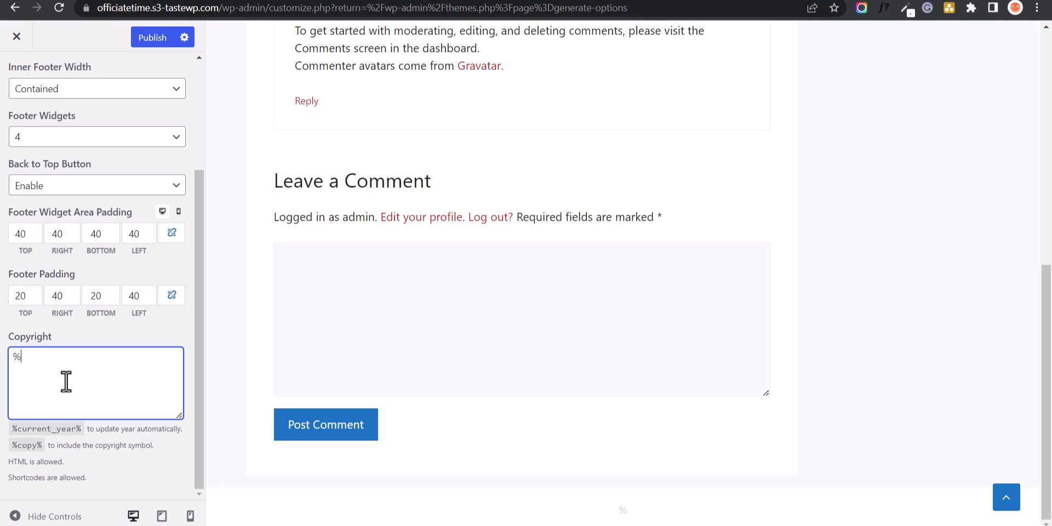
{"action": "type", "text": "copy%"}
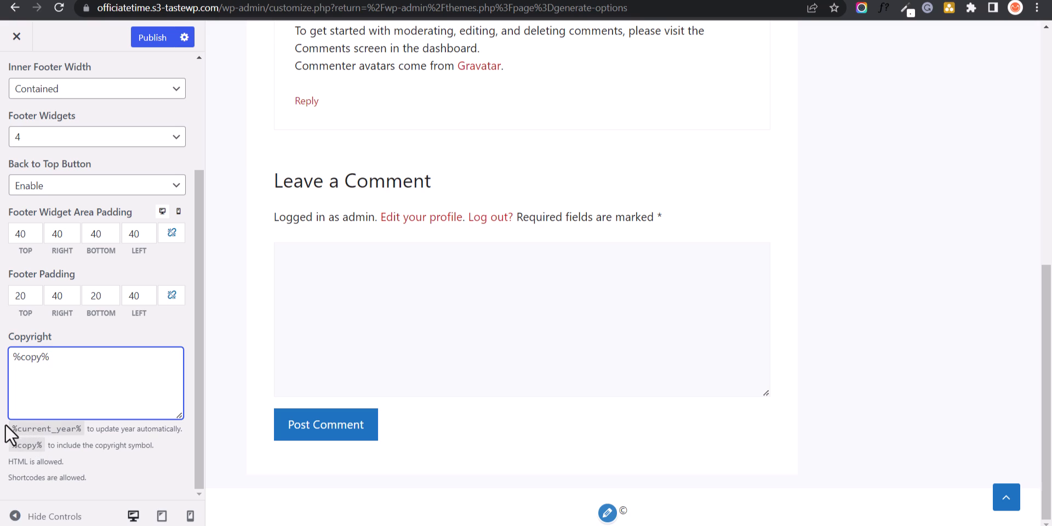
{"action": "left_click_drag", "start_coordinate": [12, 429], "coordinate": [80, 434]}
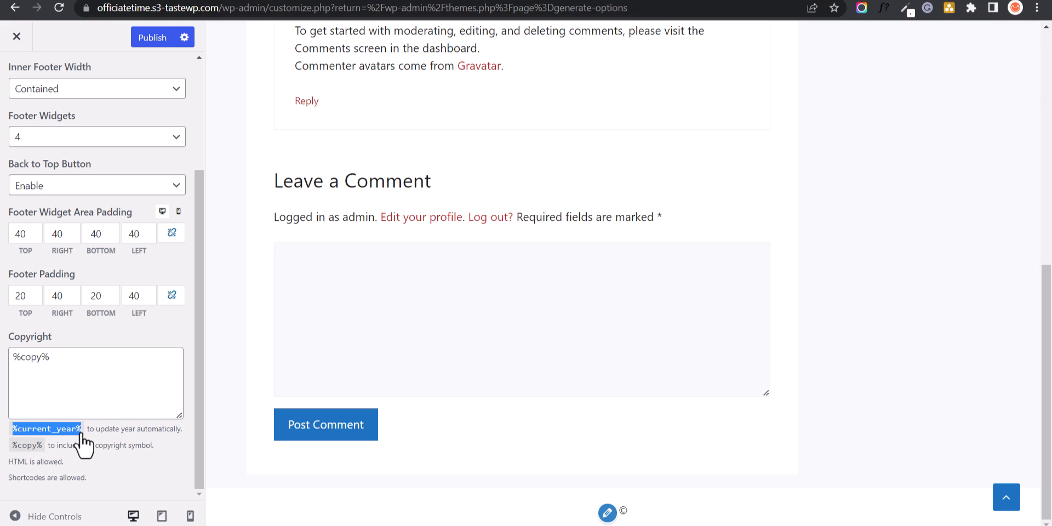
{"action": "key", "text": "ctrl+c"}
{"action": "left_click", "coordinate": [89, 366]}
{"action": "key", "text": "ctrl+v"}
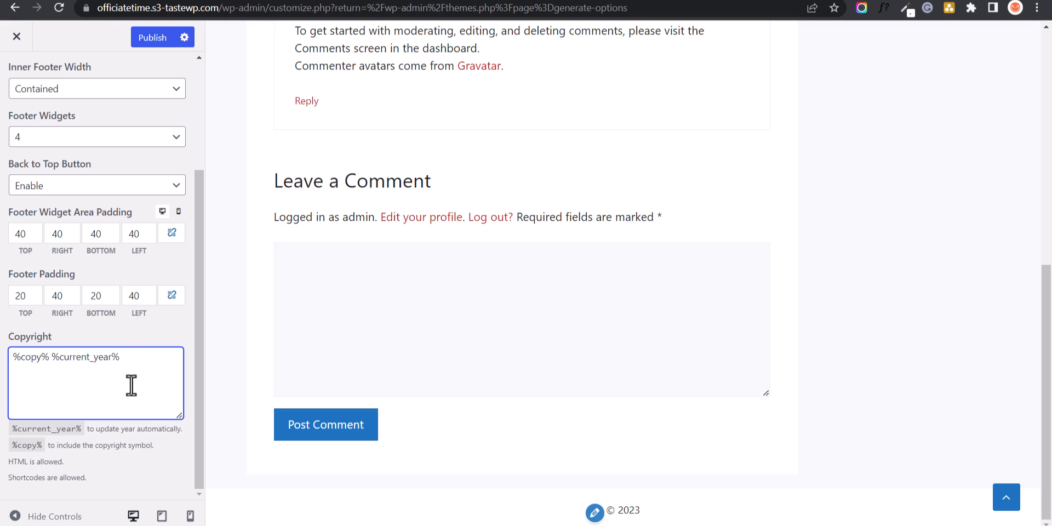
- Append "Key2Blogging : All Right Reserved" to the footer copyright text
{"action": "type", "text": "Site"}
{"action": "key", "text": "BackSpace"}
{"action": "key", "text": "BackSpace"}
{"action": "key", "text": "BackSpace"}
{"action": "key", "text": "BackSpace"}
{"action": "type", "text": "Key2Blogging"}
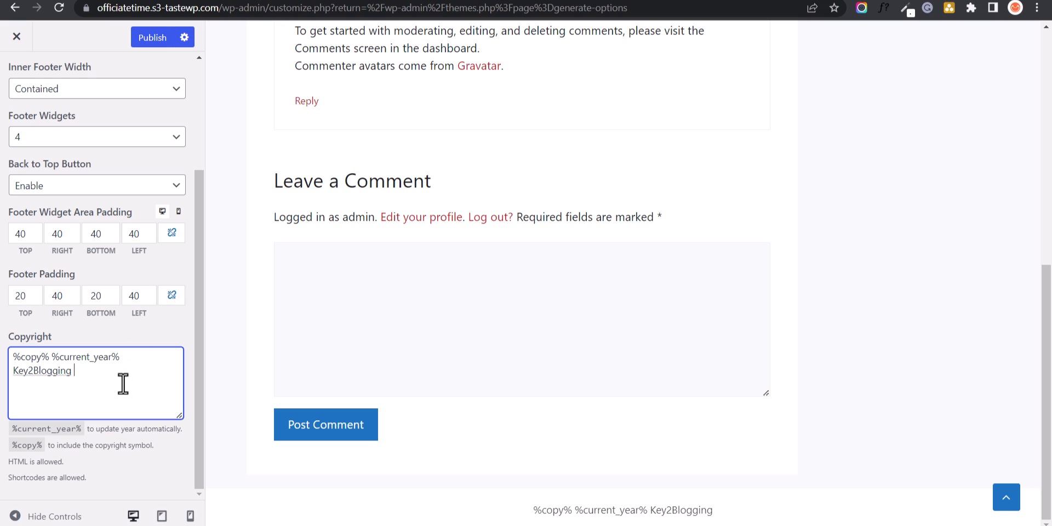
{"action": "type", "text": " : "}
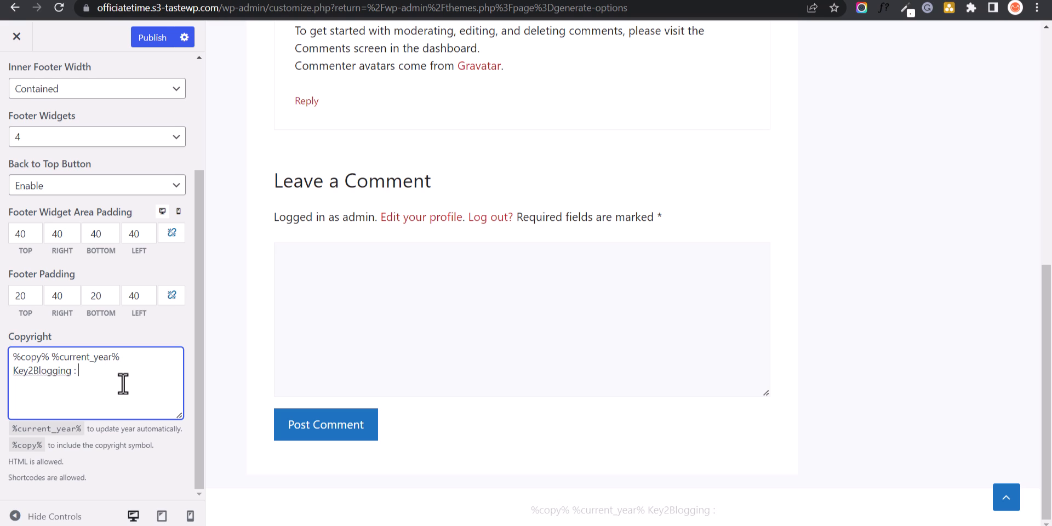
{"action": "type", "text": "All Right"}
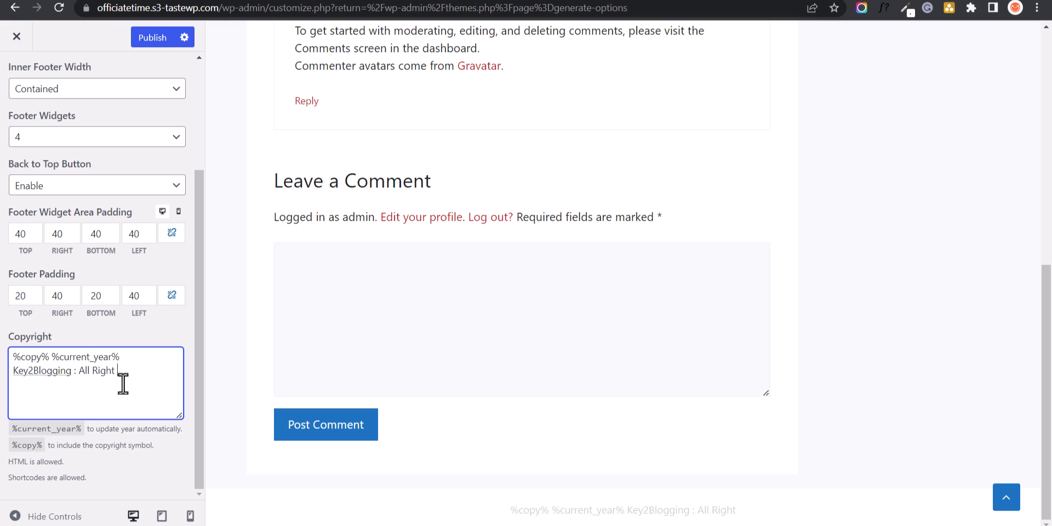
{"action": "type", "text": " Reserved"}
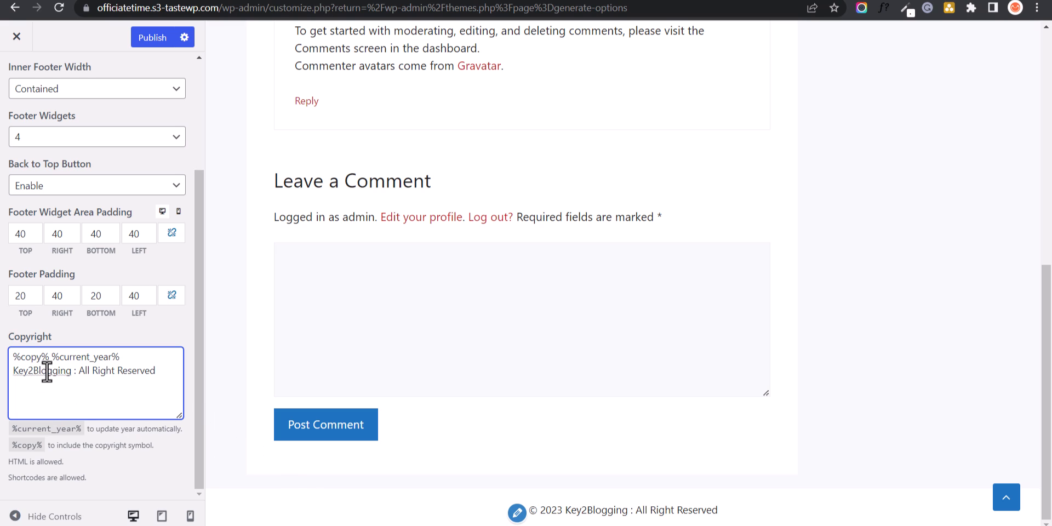
- Switch to the text editor, write the HTML link <a href="#"> Key2Blogging</a>, and copy it
{"action": "left_click_drag", "start_coordinate": [71, 373], "coordinate": [9, 383]}
{"action": "left_click", "coordinate": [24, 373]}
{"action": "left_click", "coordinate": [576, 525]}
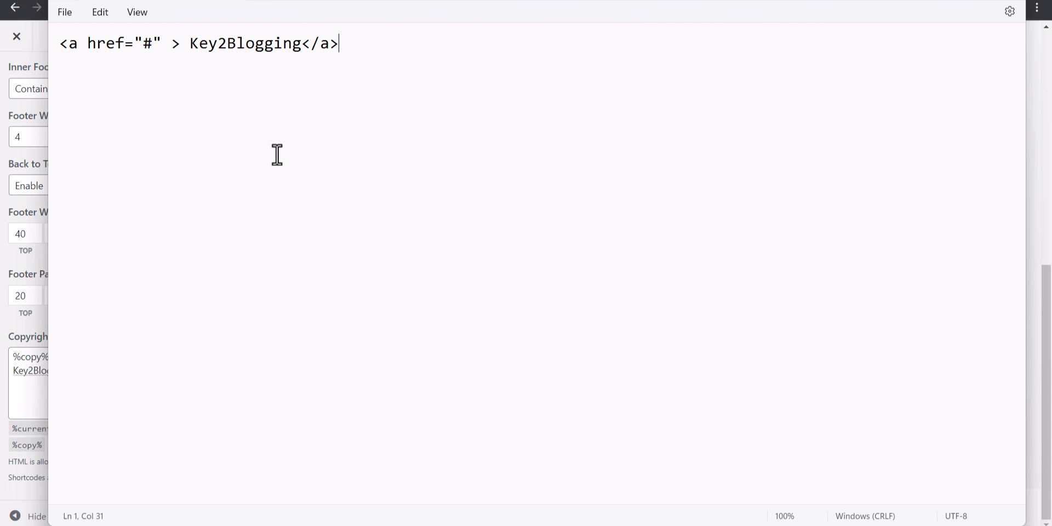
{"action": "key", "text": "BackSpace"}
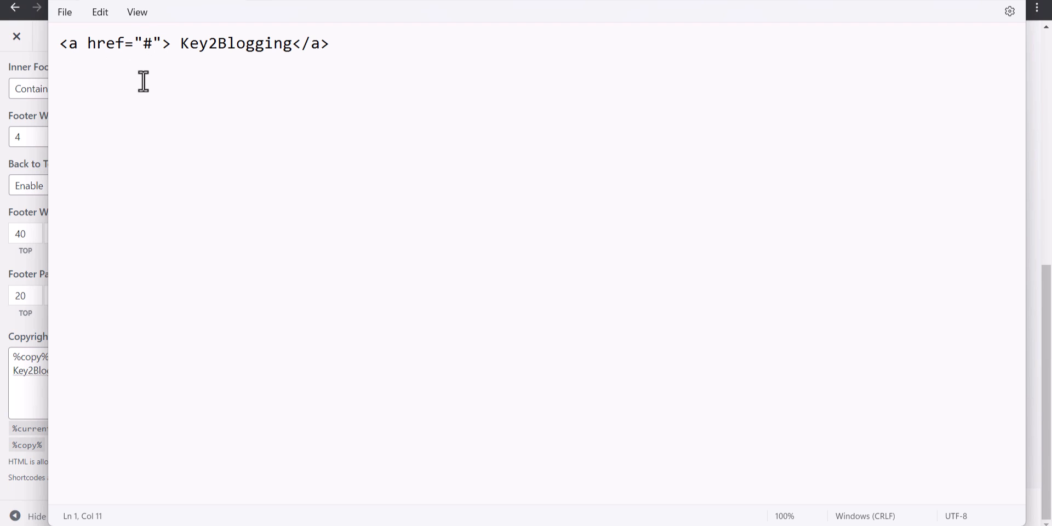
{"action": "left_click_drag", "start_coordinate": [61, 44], "coordinate": [335, 41]}
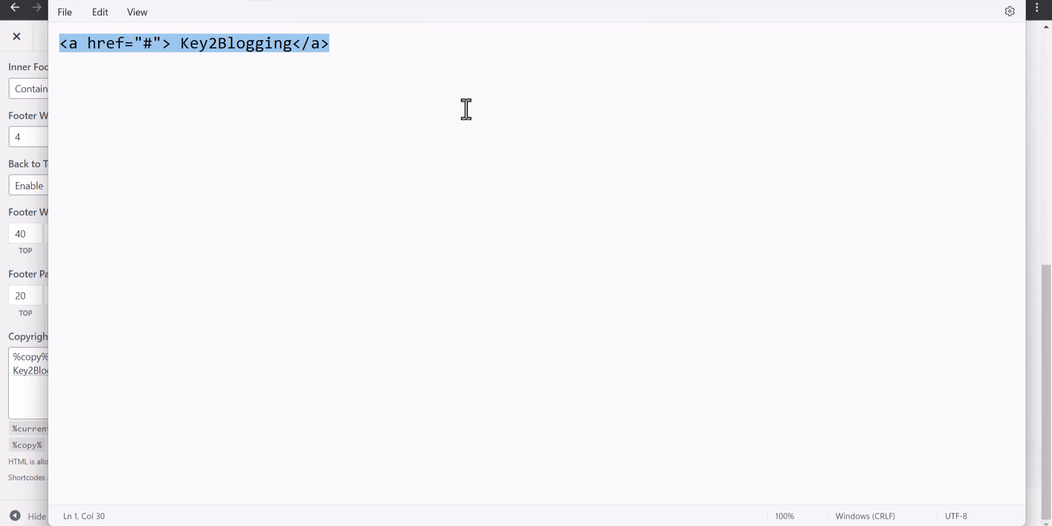
- Return to the customizer and replace Key2Blogging in the footer copyright text with the copied HTML link
{"action": "left_click", "coordinate": [965, 1]}
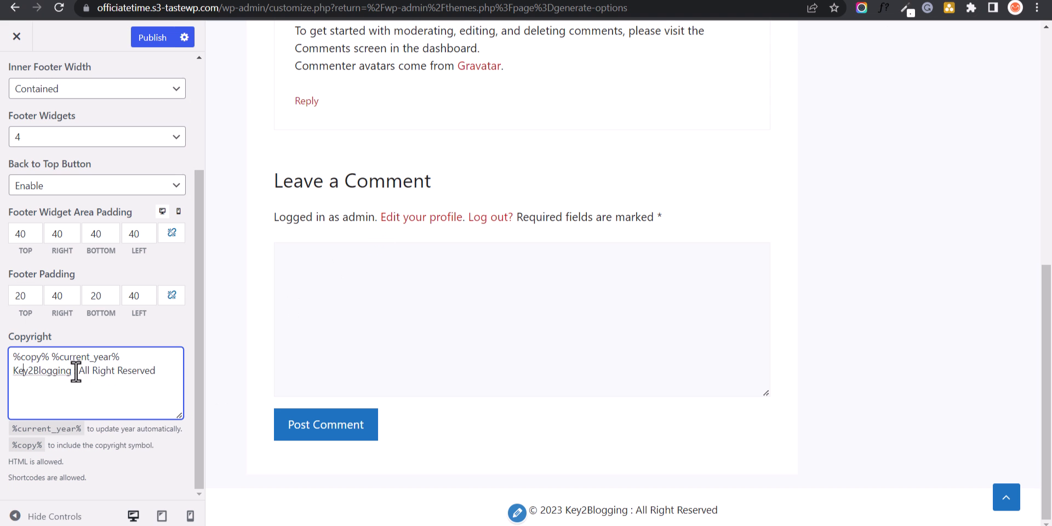
{"action": "double_click", "coordinate": [54, 372]}
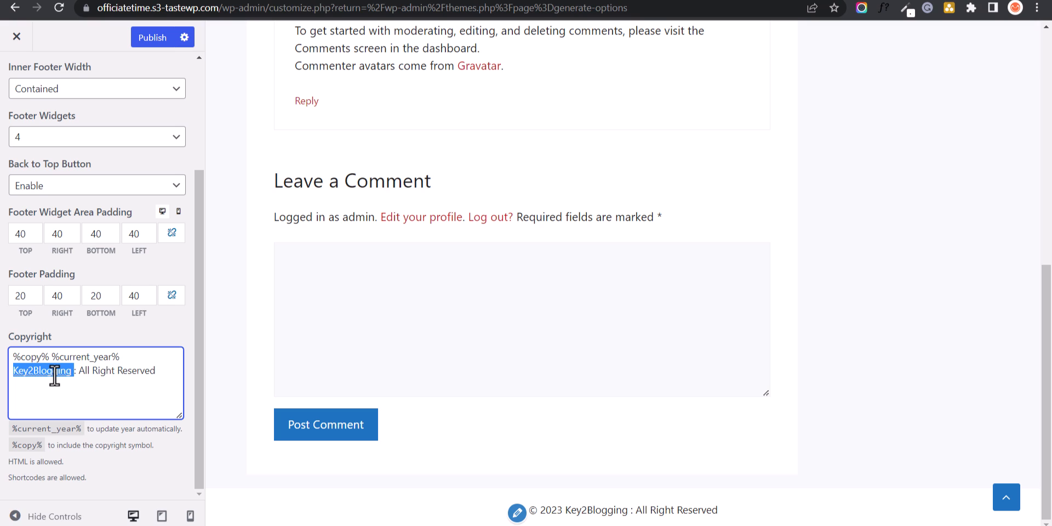
{"action": "key", "text": "ctrl+v"}
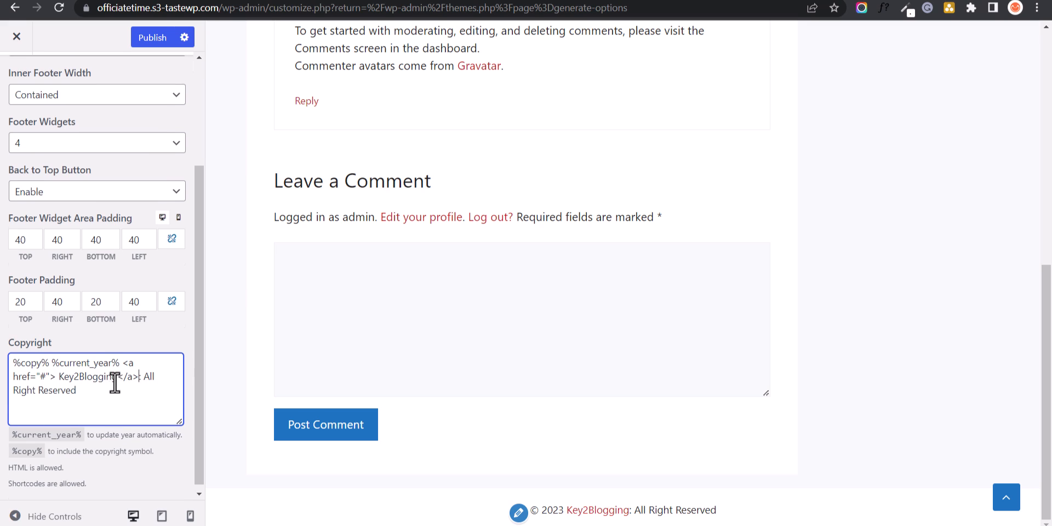
- Publish the footer layout changes
{"action": "scroll", "coordinate": [116, 380], "scroll_direction": "up", "scroll_amount": 3}
{"action": "left_click", "coordinate": [145, 38]}
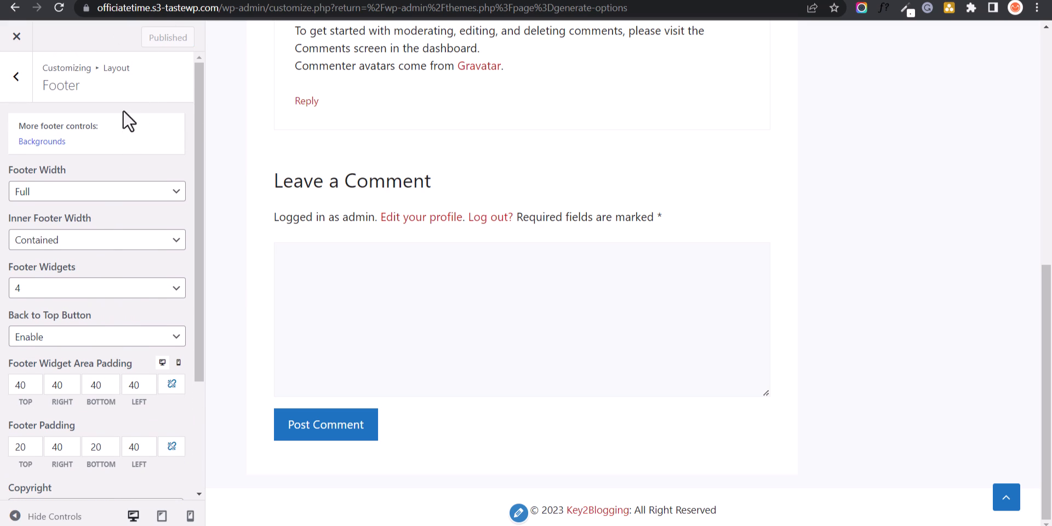
- Open the Blog layout settings and preview the Uncategorized category archive
{"action": "left_click", "coordinate": [11, 91]}
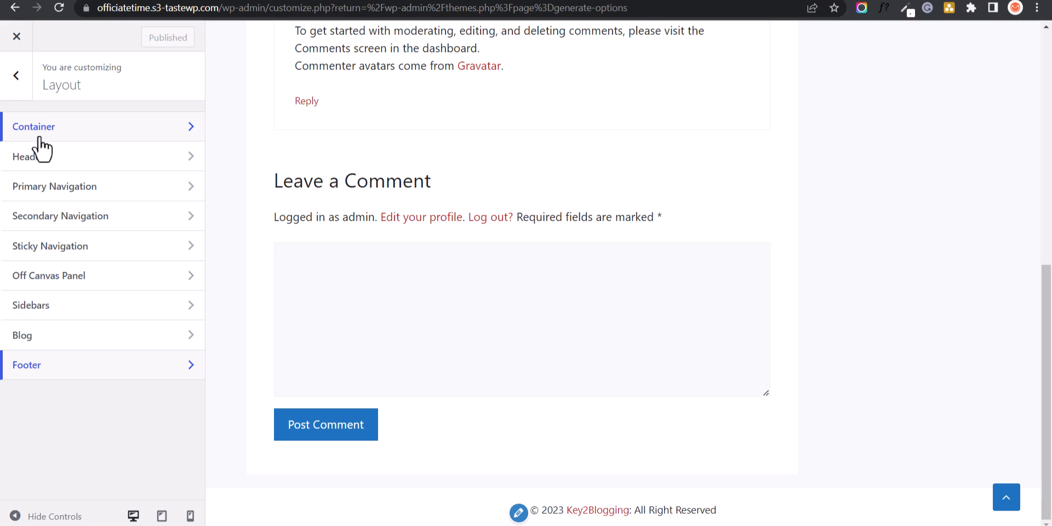
{"action": "left_click", "coordinate": [52, 337]}
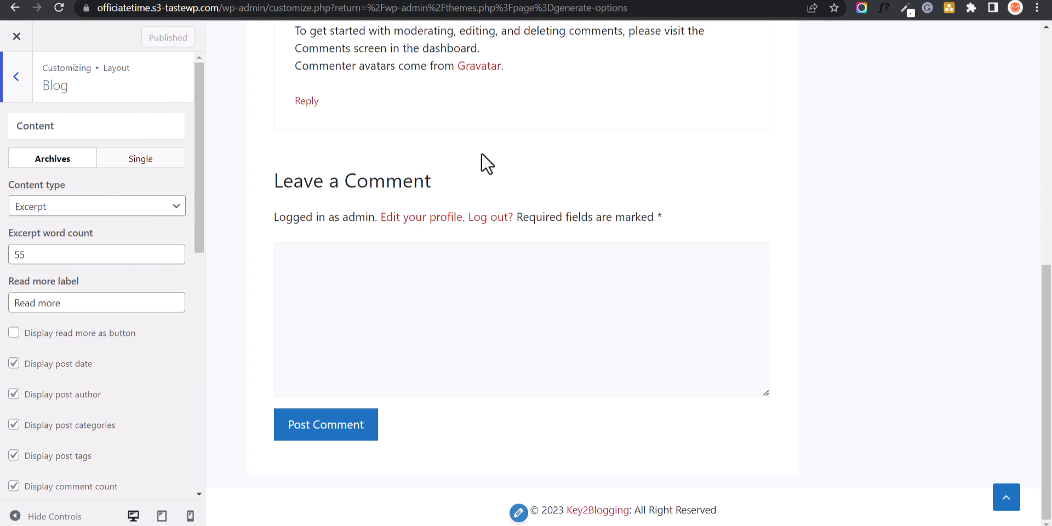
{"action": "scroll", "coordinate": [468, 159], "scroll_direction": "up", "scroll_amount": 9}
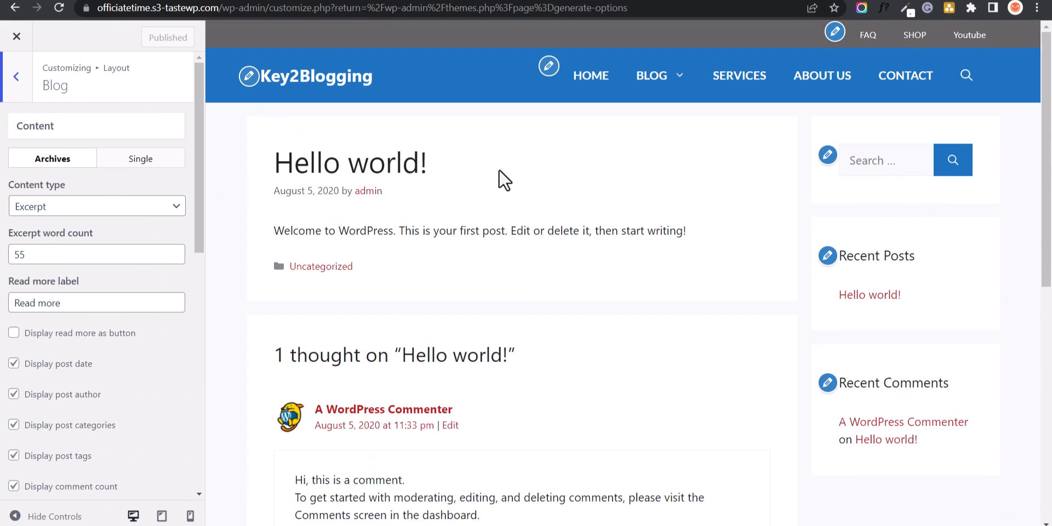
{"action": "left_click", "coordinate": [328, 267]}
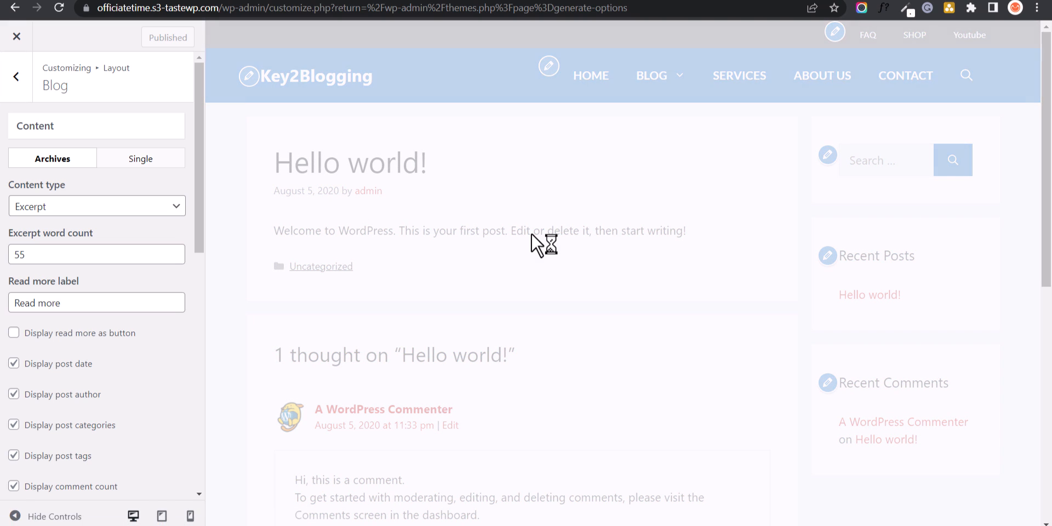
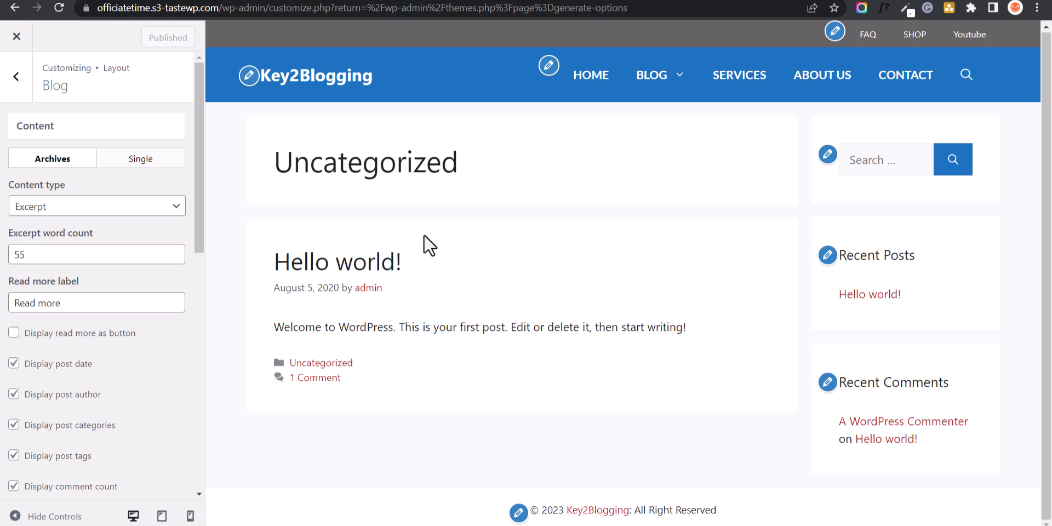
- Leave the customizer and open the Hello world! post for editing, dismissing the block editor welcome guide
{"action": "left_click", "coordinate": [17, 36]}
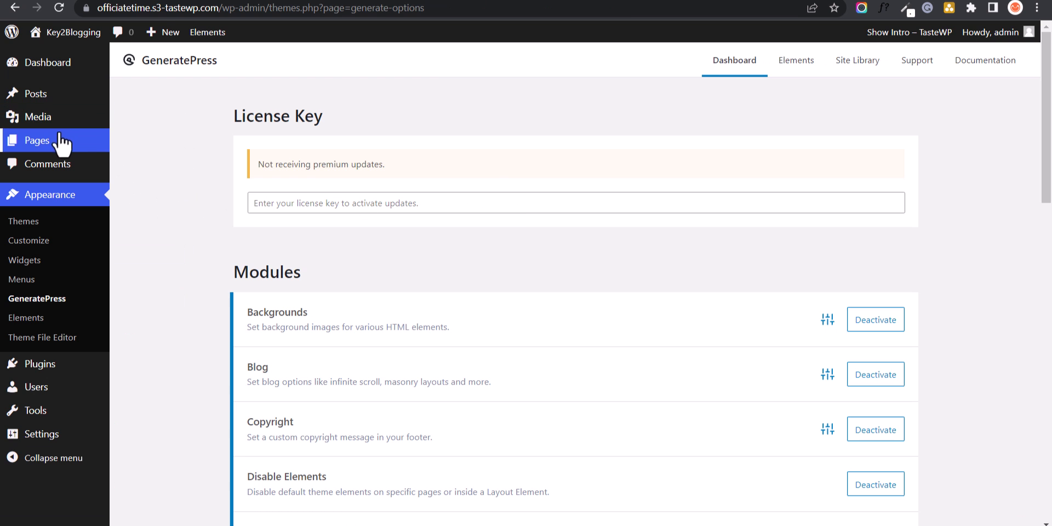
{"action": "left_click", "coordinate": [56, 104]}
{"action": "left_click", "coordinate": [163, 186]}
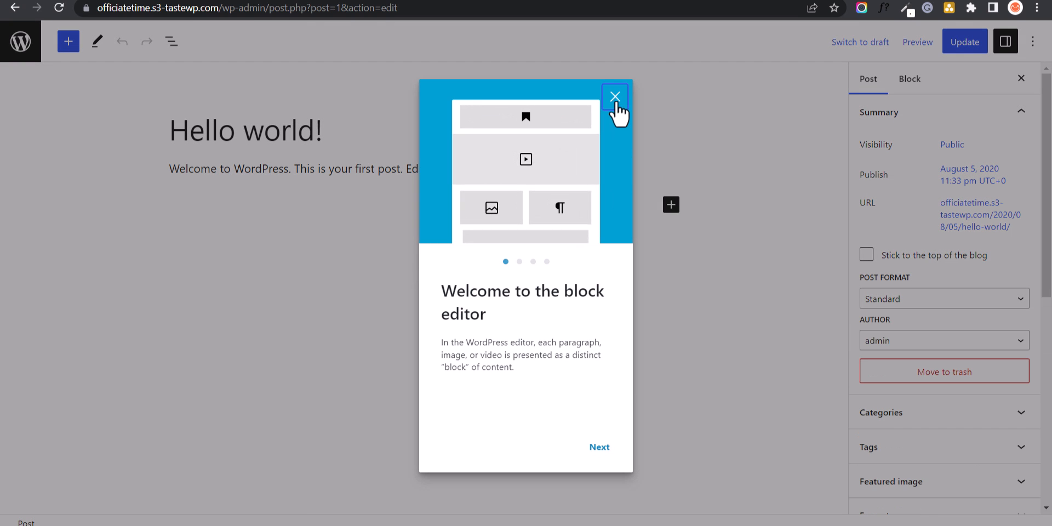
{"action": "left_click", "coordinate": [615, 97]}
{"action": "left_click", "coordinate": [671, 206]}
{"action": "left_click", "coordinate": [795, 189]}
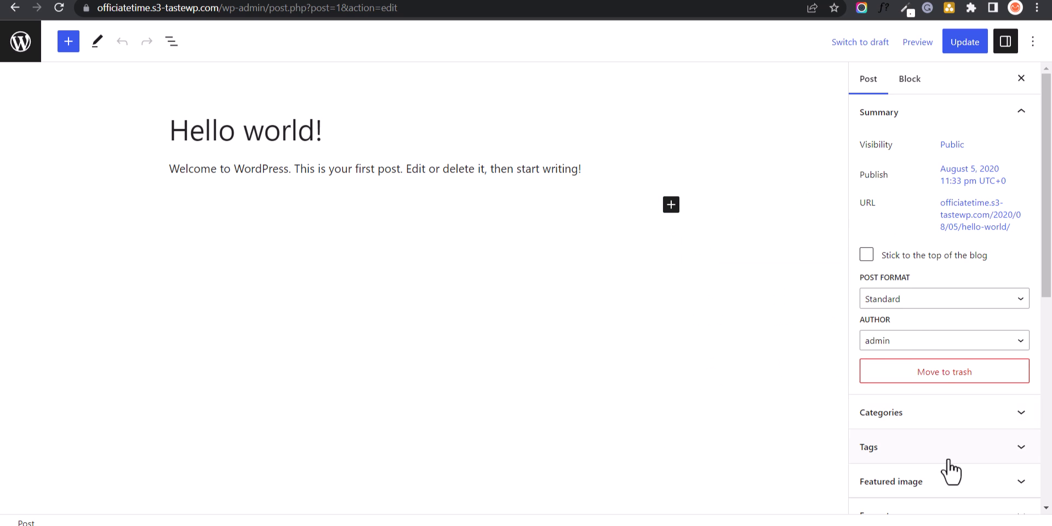
- Upload "Change Author Name in WordPress (2).png" from Downloads as the post's featured image and update the post
{"action": "scroll", "coordinate": [951, 439], "scroll_direction": "down", "scroll_amount": 4}
{"action": "left_click", "coordinate": [968, 294]}
{"action": "left_click", "coordinate": [942, 331]}
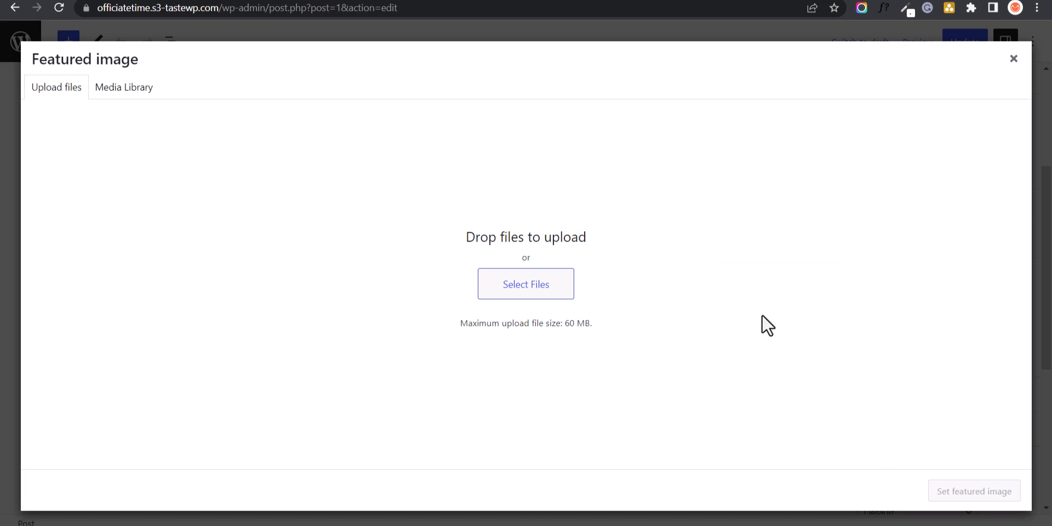
{"action": "left_click", "coordinate": [548, 296]}
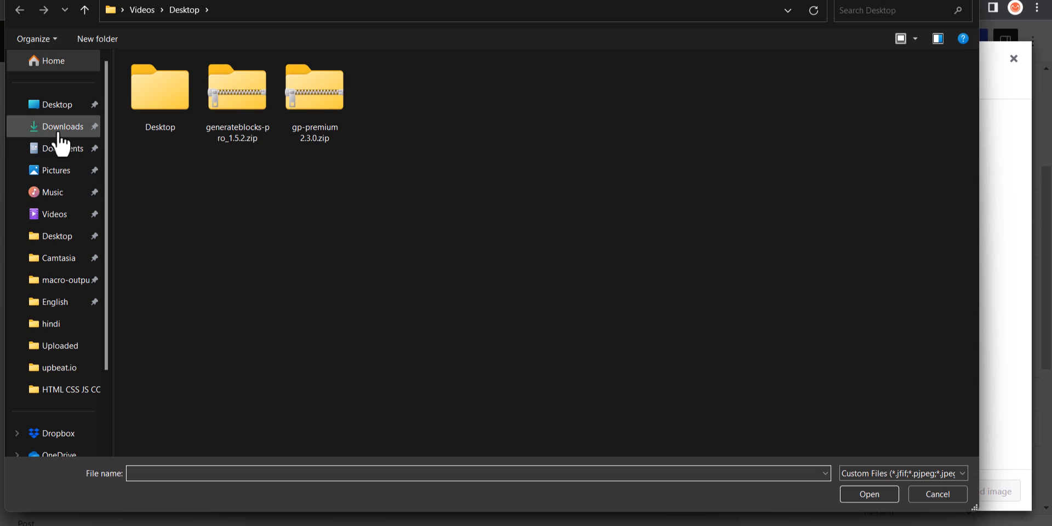
{"action": "left_click", "coordinate": [59, 128]}
{"action": "left_click", "coordinate": [196, 173]}
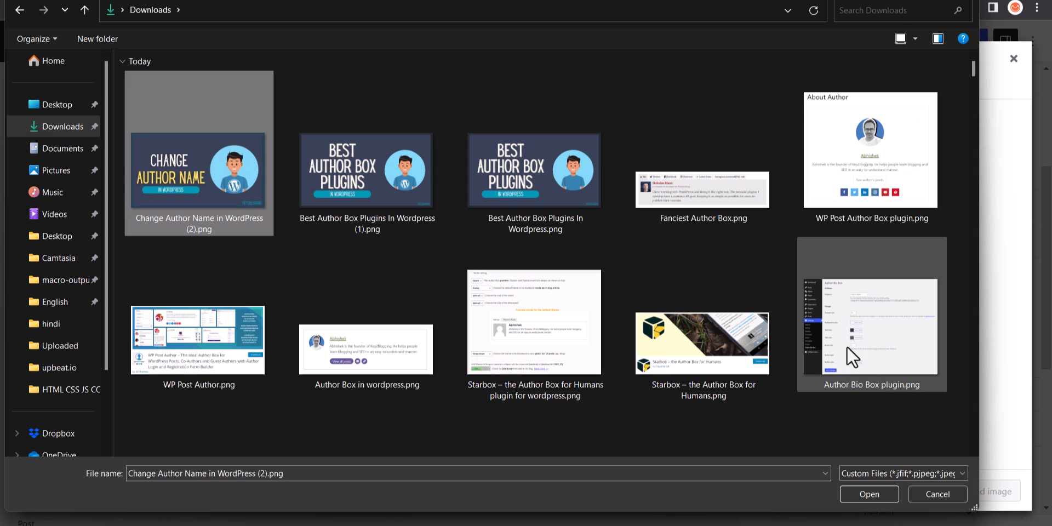
{"action": "left_click", "coordinate": [871, 495]}
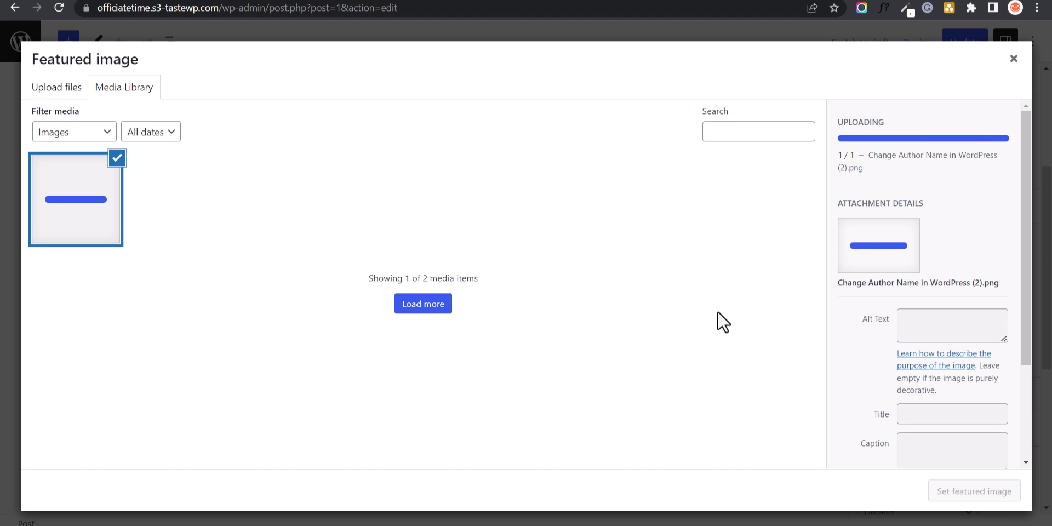
{"action": "left_click", "coordinate": [975, 492]}
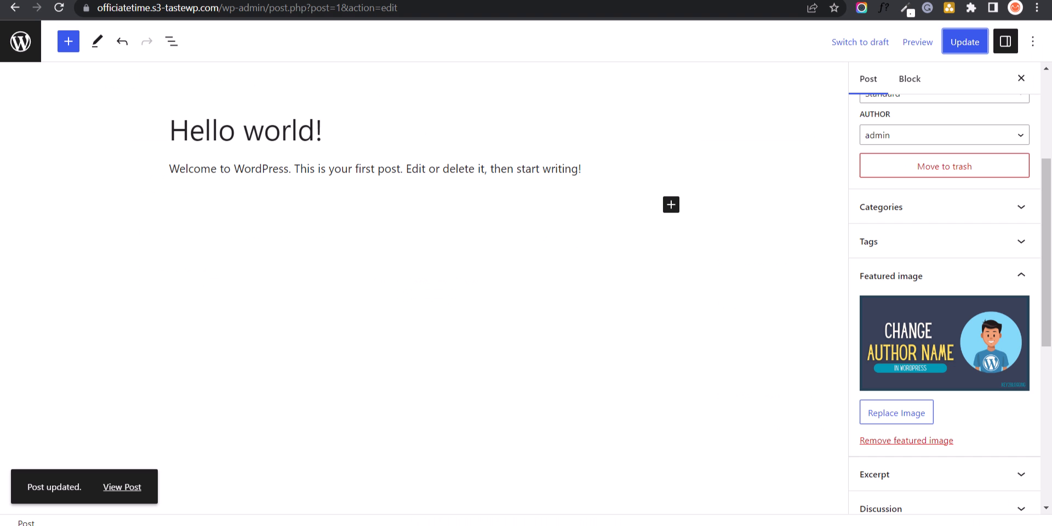
- Add a new post titled "How to Change Author in Wordpress" with the Best-Author-Box-Plugins-In-Wordpress-1.png image as its featured image
{"action": "left_click", "coordinate": [14, 47]}
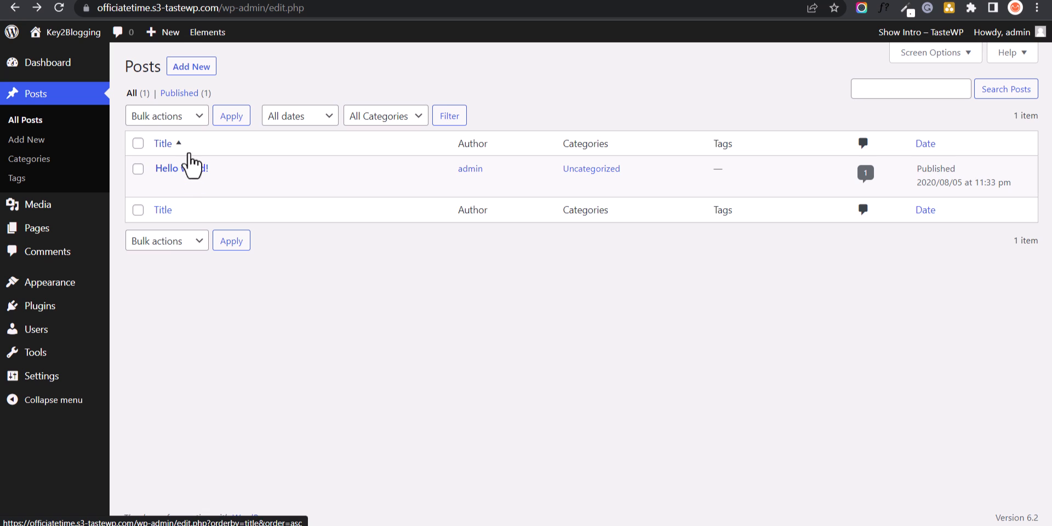
{"action": "left_click", "coordinate": [183, 68]}
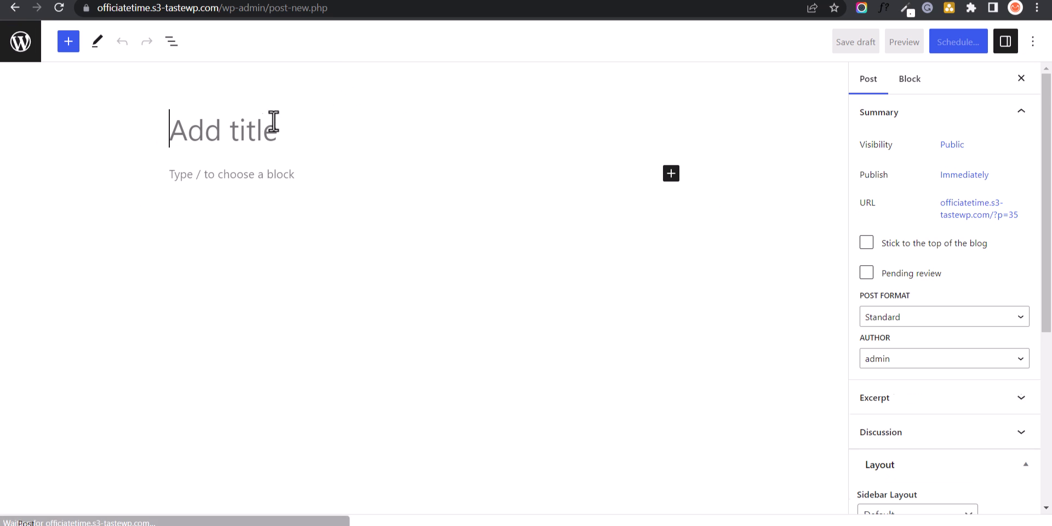
{"action": "type", "text": "How to Change Author in Wordpress"}
{"action": "left_click", "coordinate": [672, 173]}
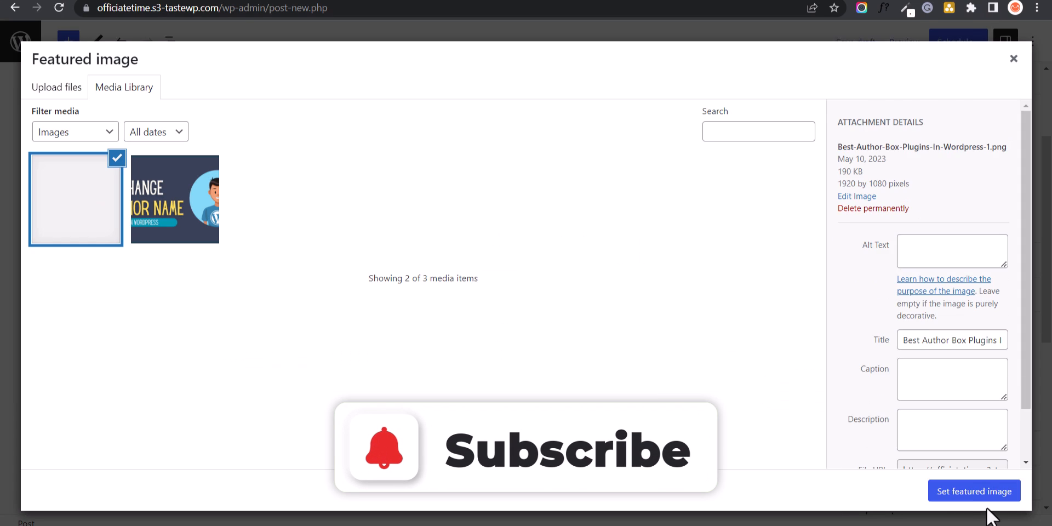
{"action": "left_click", "coordinate": [974, 491]}
- Fill in the post body starting with "Changing the Author to Another User in Block Editor" and publish the post
{"action": "triple_click", "coordinate": [383, 137]}
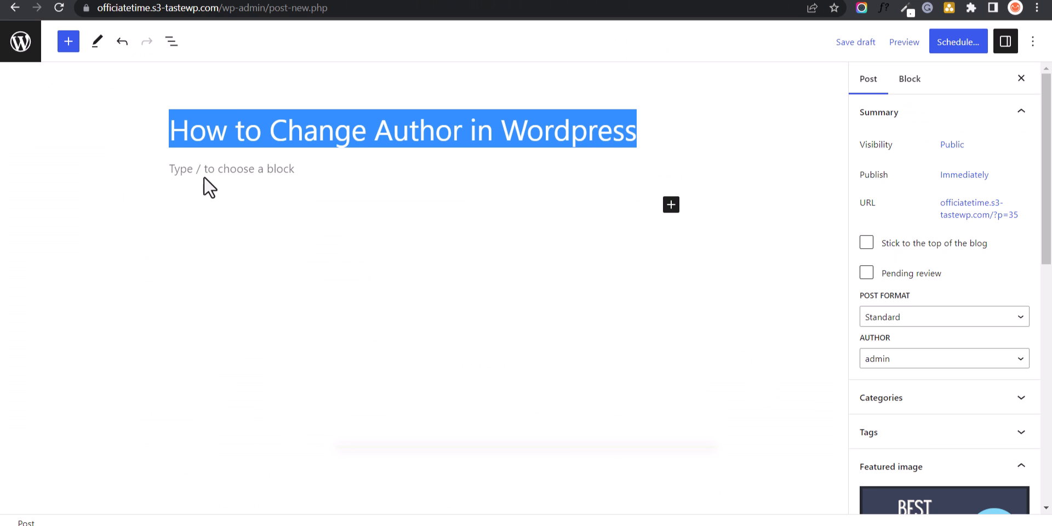
{"action": "left_click", "coordinate": [204, 176]}
{"action": "type", "text": "Changing the Author to Another User in Block Editor Click \"Posts\" and then \"All Posts\" Choose the post you want to change the author of and click \"Edit\" Click \"Document\" in the right sidebar. Find \"Author\" under \"Status and Visibility\" Open the dropdown menu to change the author. Click \"Update\" to confirm the change."}
{"action": "left_click", "coordinate": [784, 183]}
{"action": "left_click", "coordinate": [947, 43]}
{"action": "left_click", "coordinate": [947, 45]}
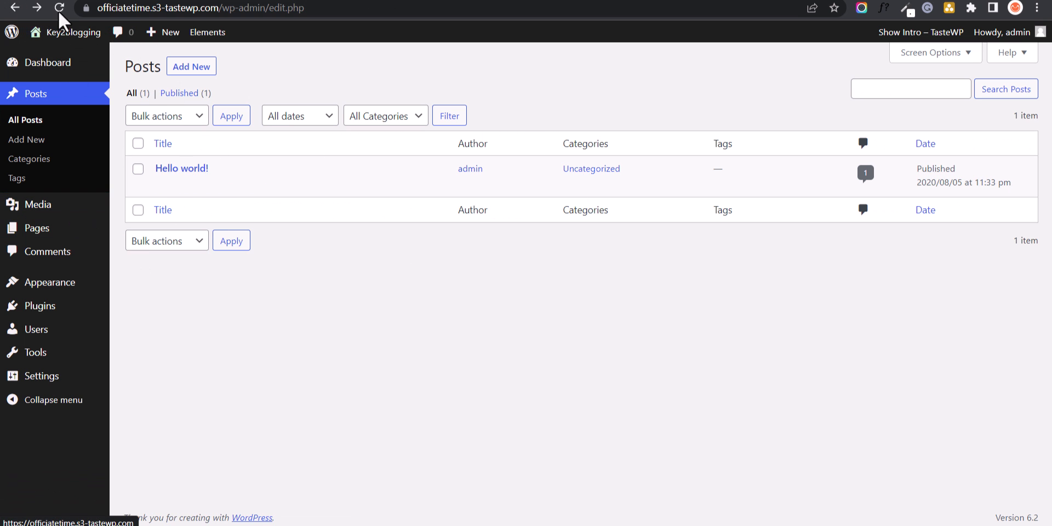
- Refresh the posts list, and open the theme customizer to review both posts in the homepage preview
{"action": "left_click", "coordinate": [59, 9]}
{"action": "mouse_move", "coordinate": [48, 288]}
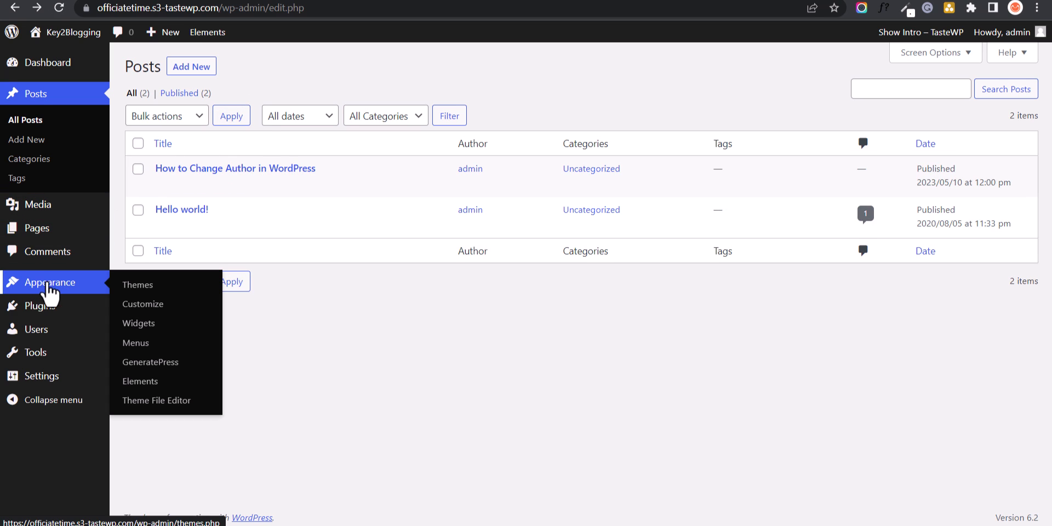
{"action": "left_click", "coordinate": [143, 304]}
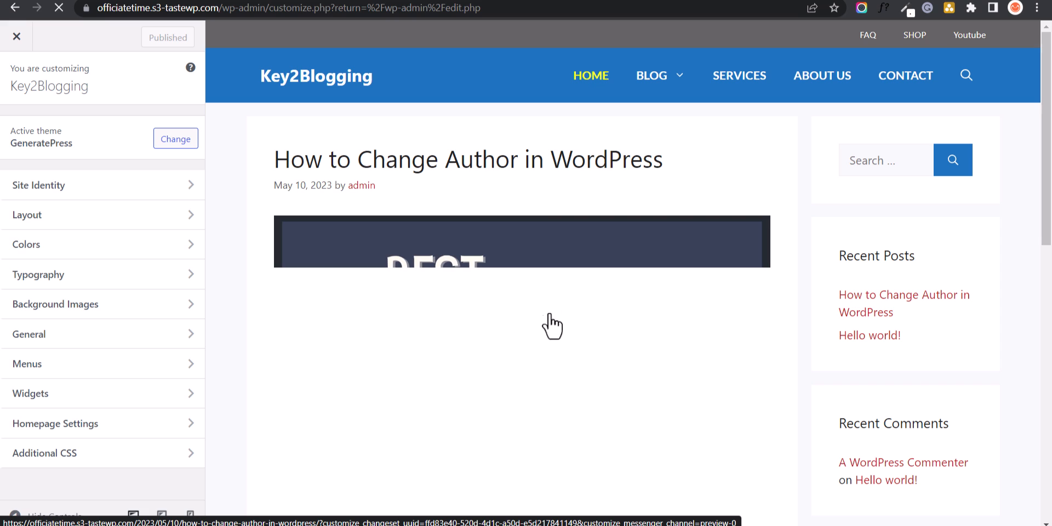
{"action": "scroll", "coordinate": [620, 302], "scroll_direction": "down", "scroll_amount": 10}
{"action": "scroll", "coordinate": [609, 342], "scroll_direction": "up", "scroll_amount": 4}
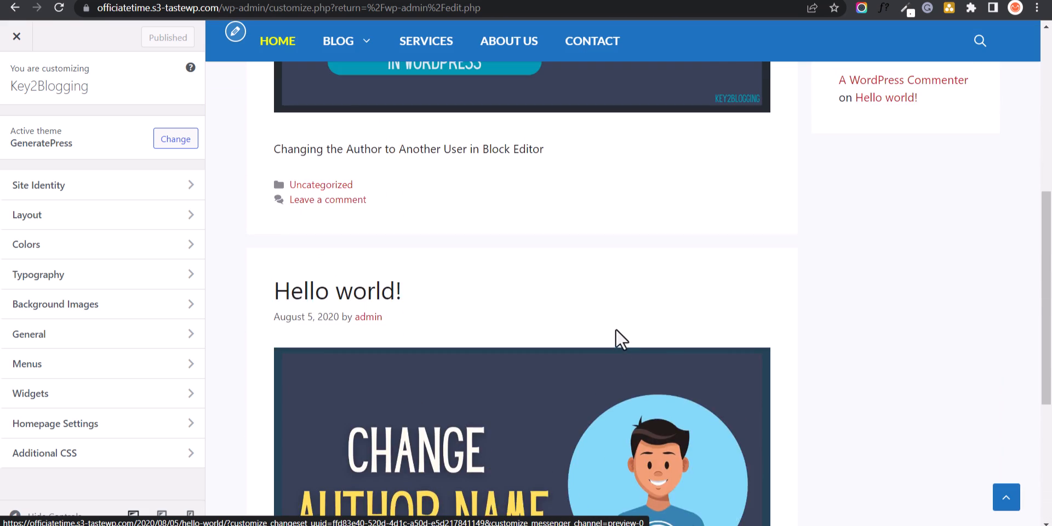
{"action": "scroll", "coordinate": [616, 326], "scroll_direction": "up", "scroll_amount": 6}
{"action": "scroll", "coordinate": [544, 331], "scroll_direction": "down", "scroll_amount": 3}
{"action": "scroll", "coordinate": [577, 287], "scroll_direction": "up", "scroll_amount": 3}
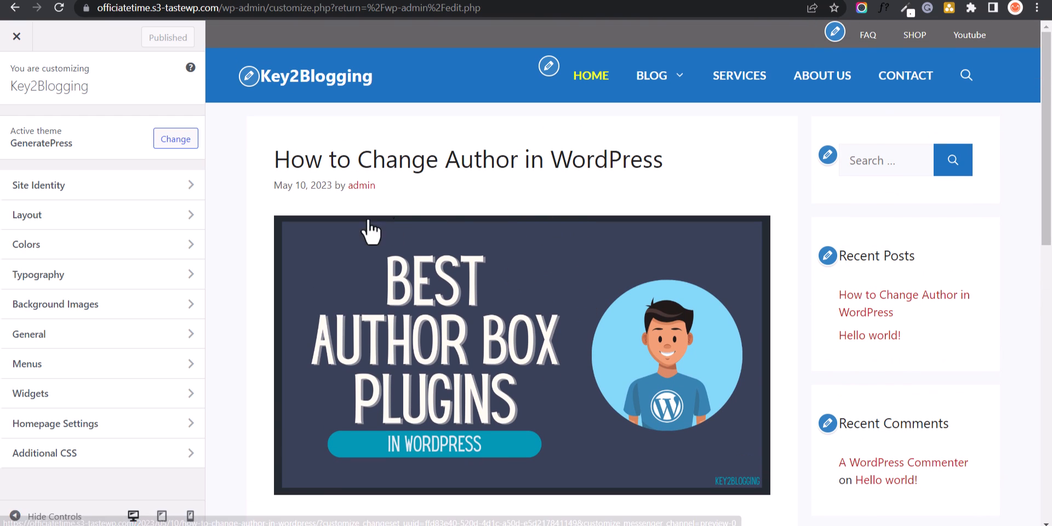
- In the Blog layout's archive settings, set the excerpt word count to 25 and display read more as a button
{"action": "left_click", "coordinate": [113, 215]}
{"action": "left_click", "coordinate": [102, 335]}
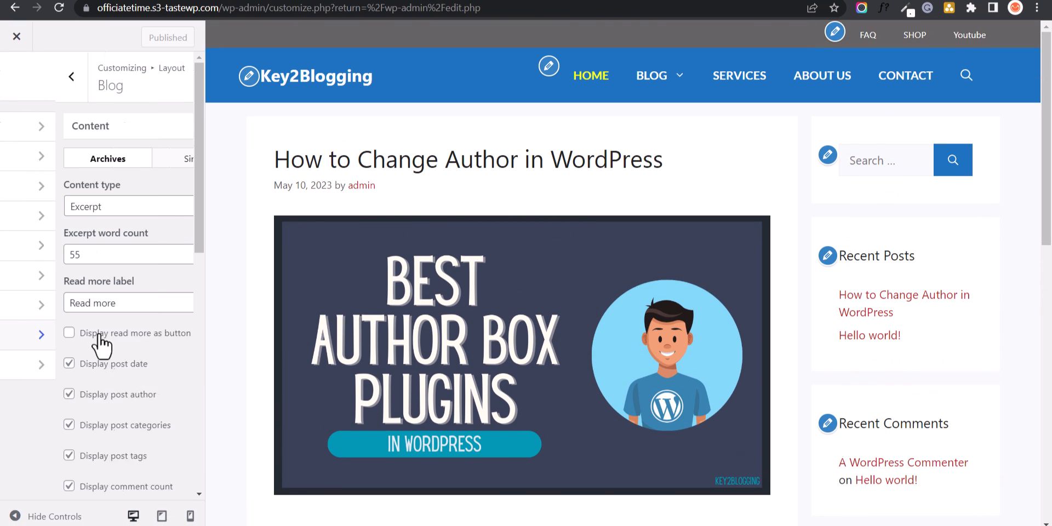
{"action": "left_click", "coordinate": [100, 335]}
{"action": "scroll", "coordinate": [198, 285], "scroll_direction": "down", "scroll_amount": 3}
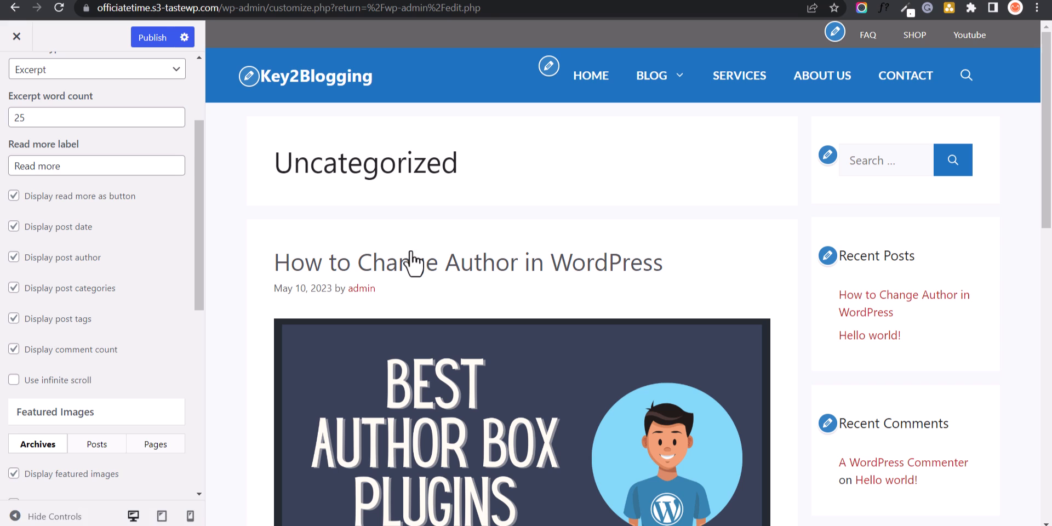
{"action": "scroll", "coordinate": [227, 332], "scroll_direction": "down", "scroll_amount": 3}
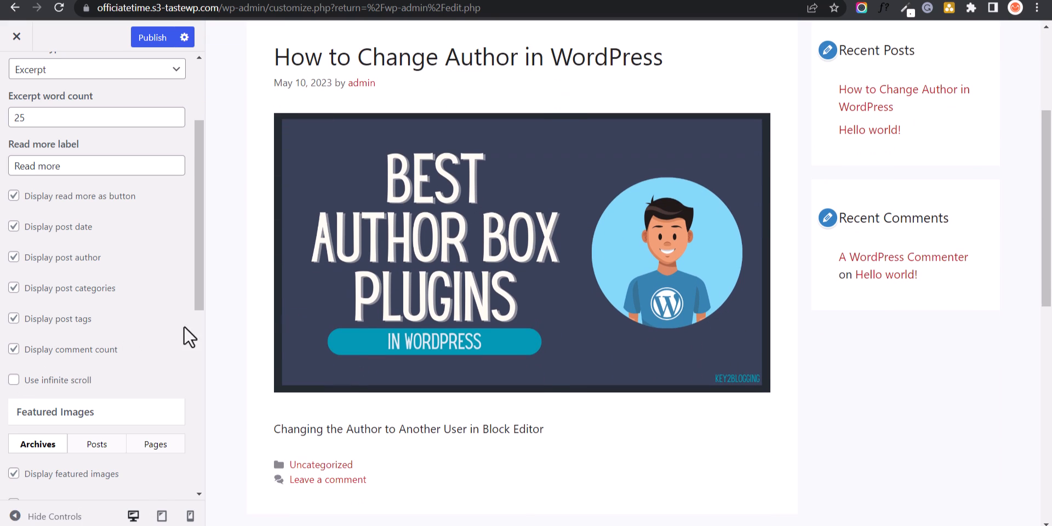
- Enable infinite scroll for the blog archives with a button to load more posts
{"action": "left_click", "coordinate": [14, 380]}
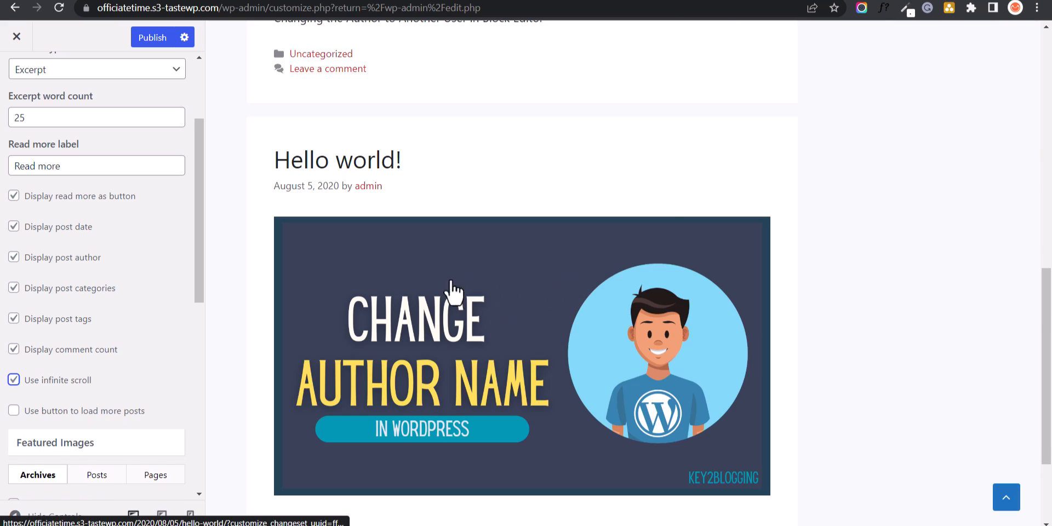
{"action": "scroll", "coordinate": [545, 322], "scroll_direction": "down", "scroll_amount": 3}
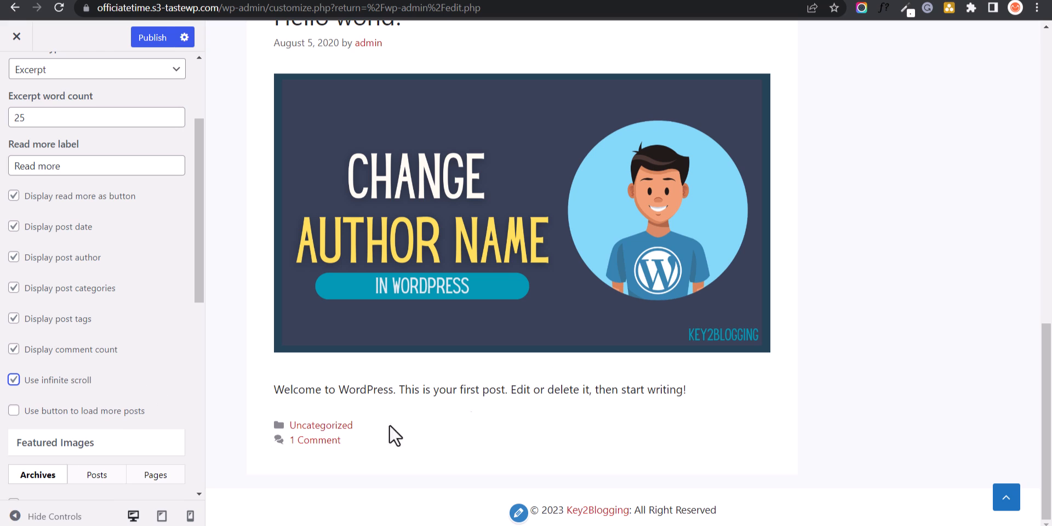
{"action": "left_click", "coordinate": [14, 411]}
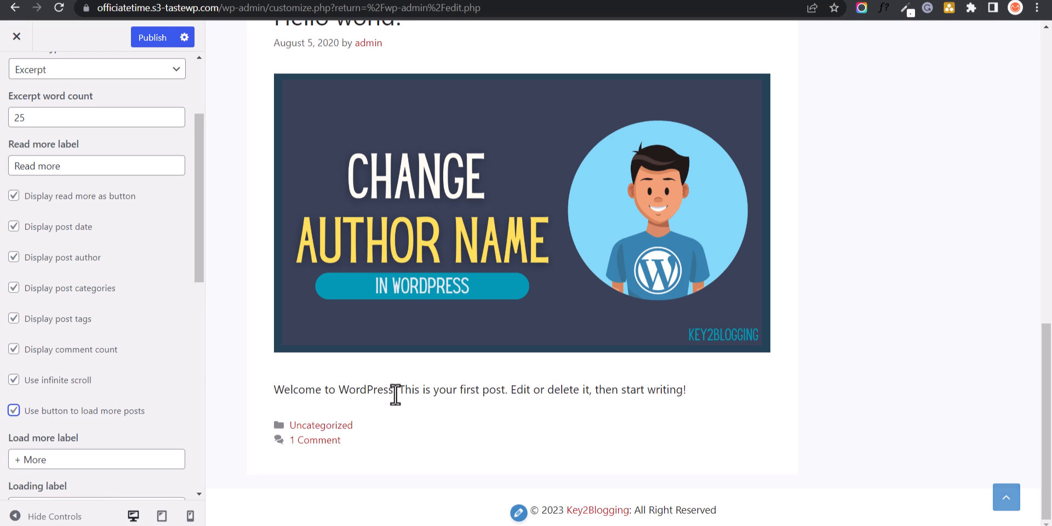
- Try the Above Title location for the archive featured images and set it back to Below Title
{"action": "scroll", "coordinate": [115, 389], "scroll_direction": "down", "scroll_amount": 5}
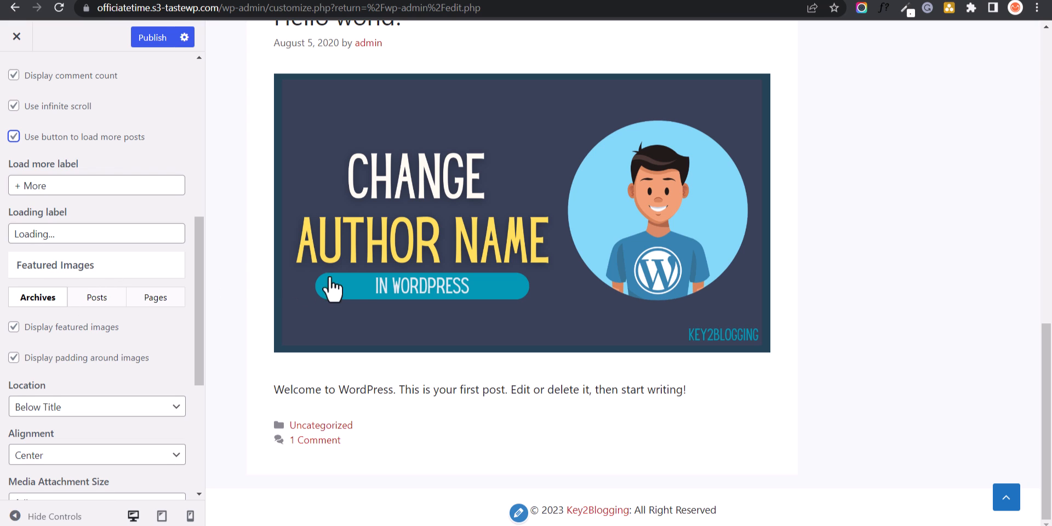
{"action": "scroll", "coordinate": [429, 286], "scroll_direction": "up", "scroll_amount": 11}
{"action": "scroll", "coordinate": [422, 285], "scroll_direction": "down", "scroll_amount": 6}
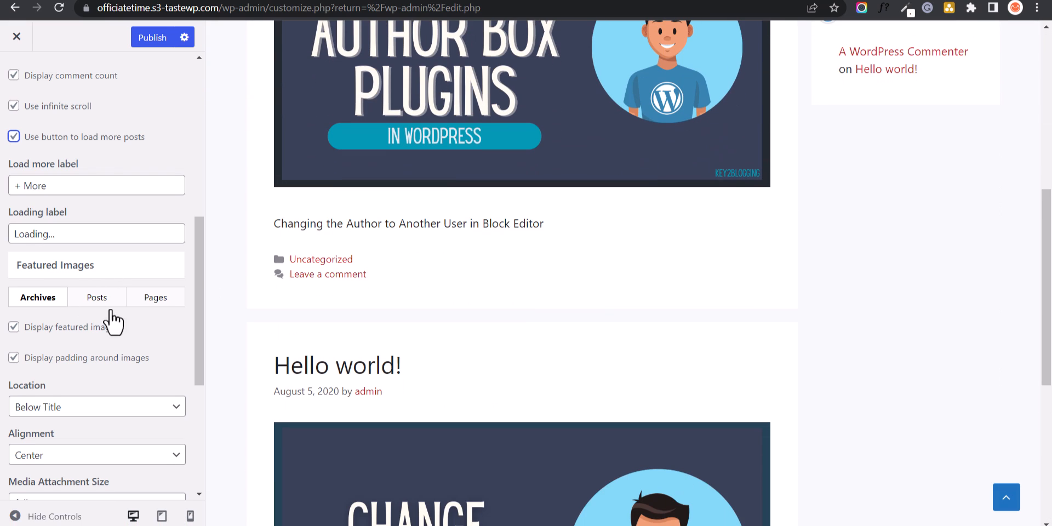
{"action": "scroll", "coordinate": [153, 309], "scroll_direction": "down", "scroll_amount": 4}
{"action": "scroll", "coordinate": [356, 297], "scroll_direction": "up", "scroll_amount": 4}
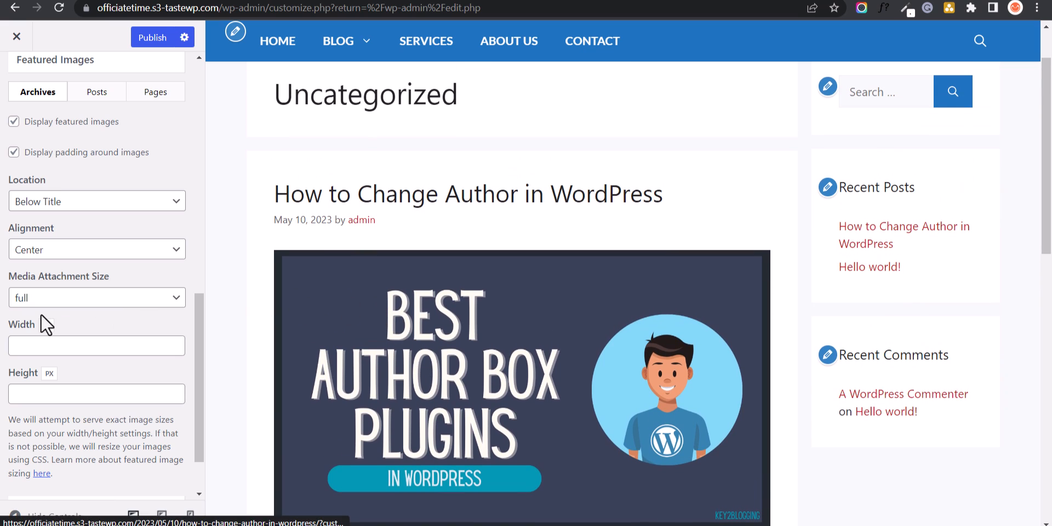
{"action": "left_click", "coordinate": [115, 207]}
{"action": "left_click", "coordinate": [97, 232]}
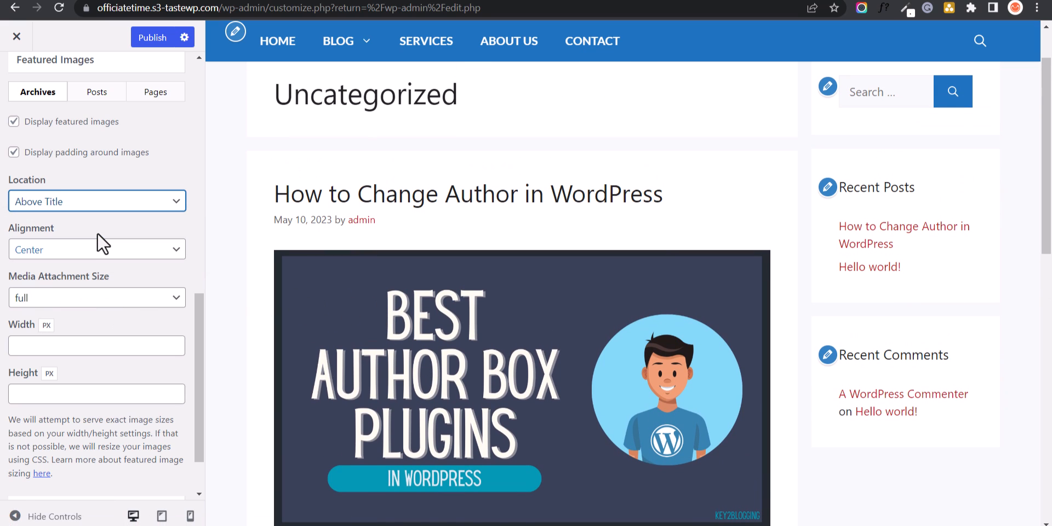
{"action": "scroll", "coordinate": [429, 233], "scroll_direction": "down", "scroll_amount": 2}
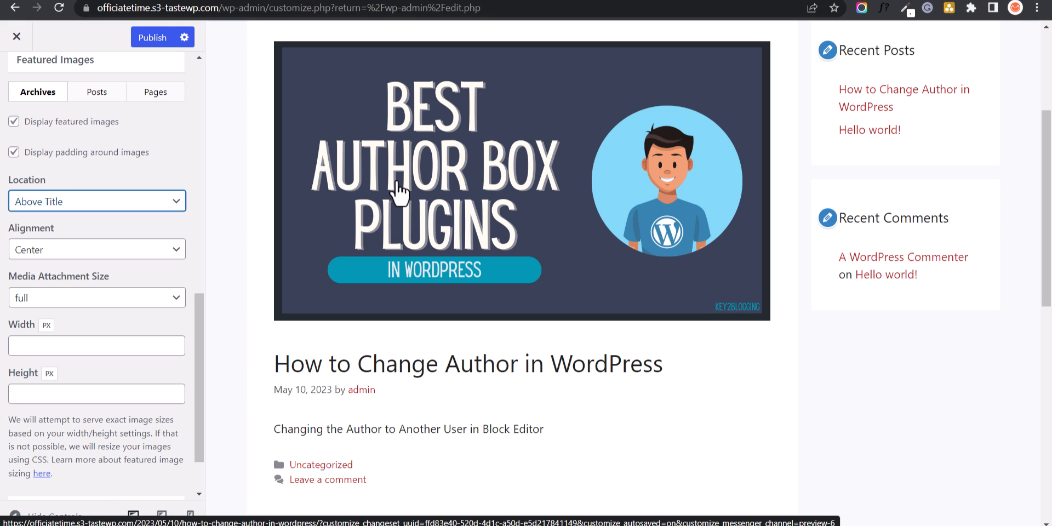
{"action": "left_click", "coordinate": [123, 204]}
{"action": "left_click", "coordinate": [87, 219]}
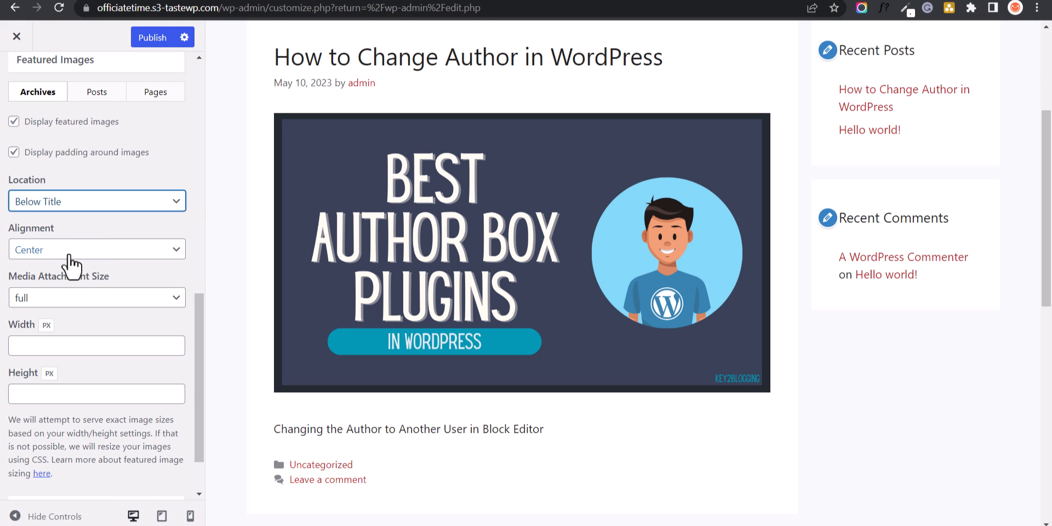
- Keep the archive featured images aligned Center and set their media attachment size to medium_large
{"action": "left_click", "coordinate": [66, 254]}
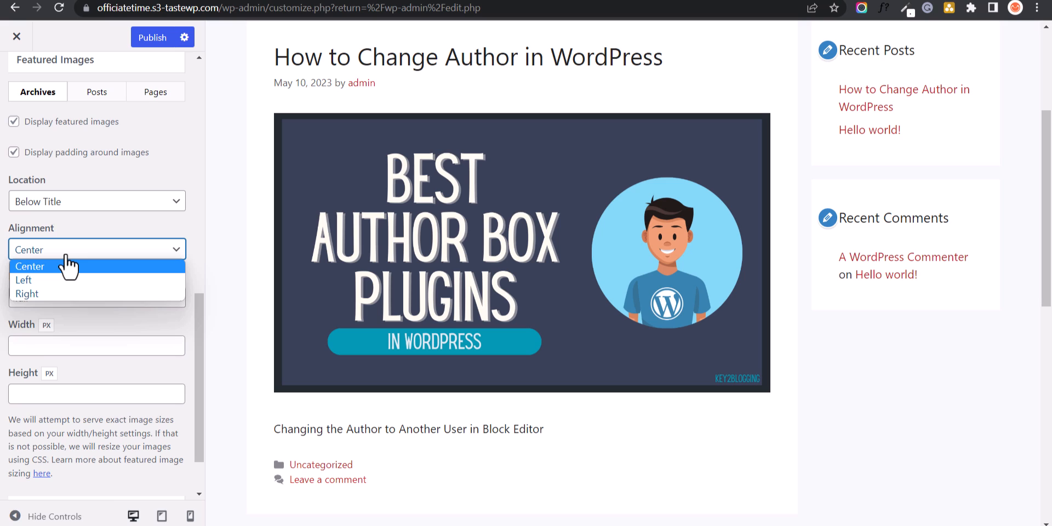
{"action": "left_click", "coordinate": [120, 217]}
{"action": "left_click", "coordinate": [103, 300]}
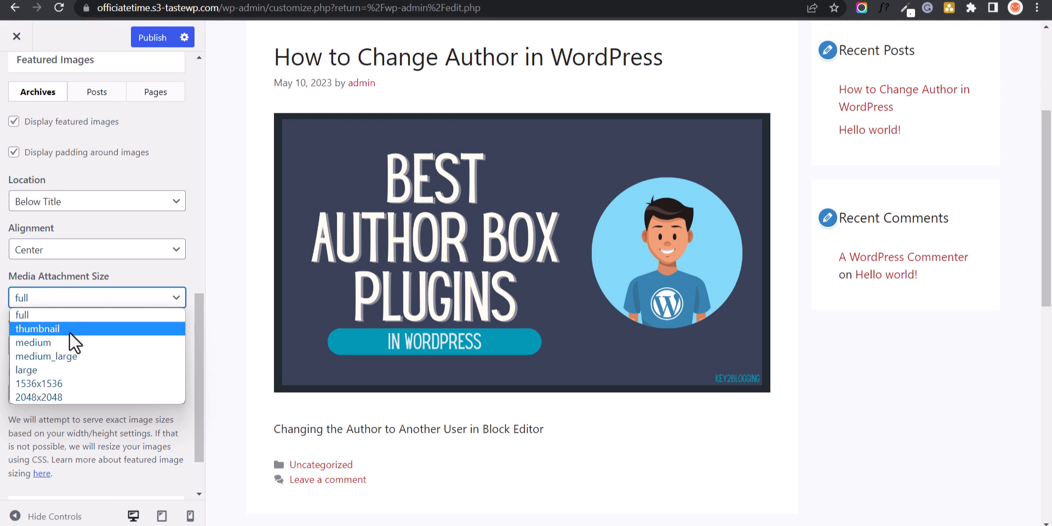
{"action": "left_click", "coordinate": [61, 357]}
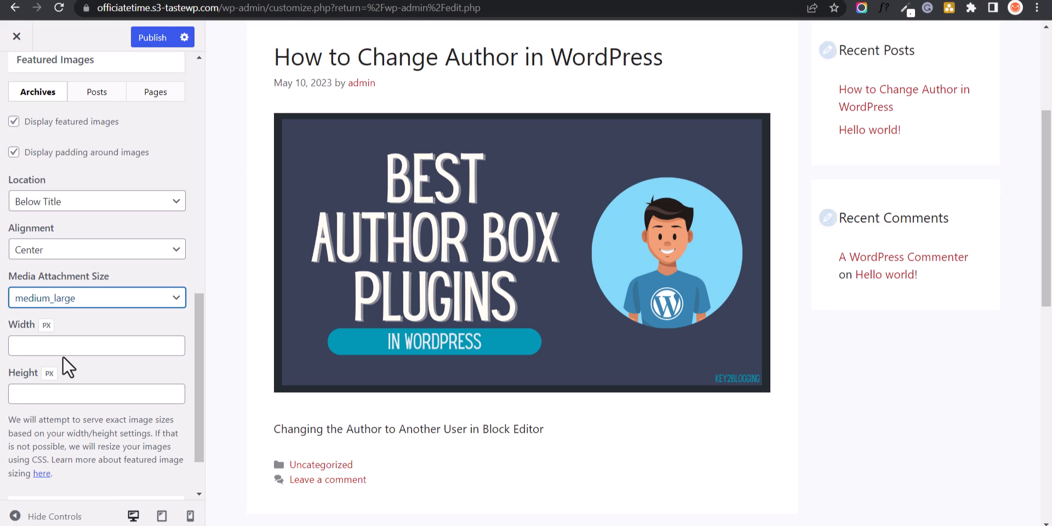
{"action": "left_click", "coordinate": [88, 343]}
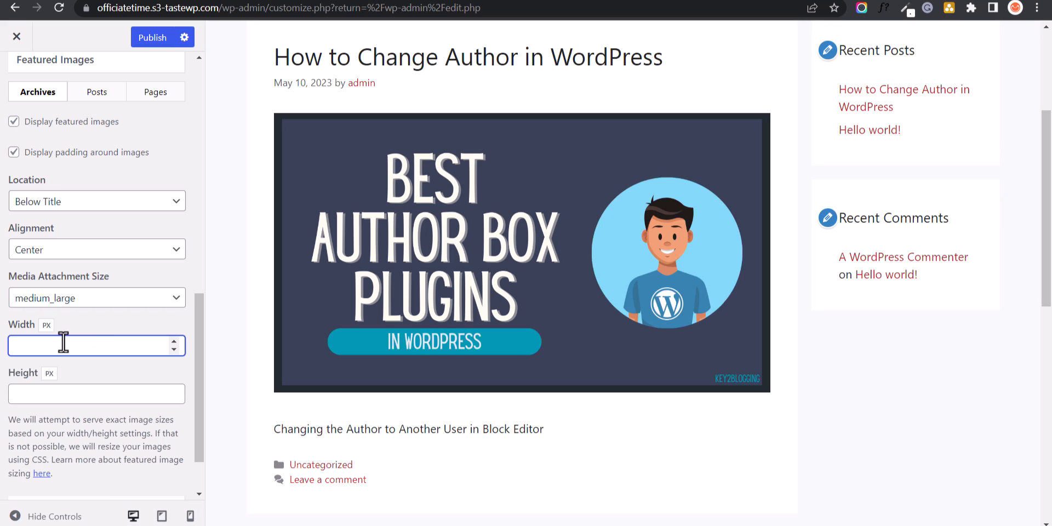
{"action": "scroll", "coordinate": [93, 345], "scroll_direction": "down", "scroll_amount": 2}
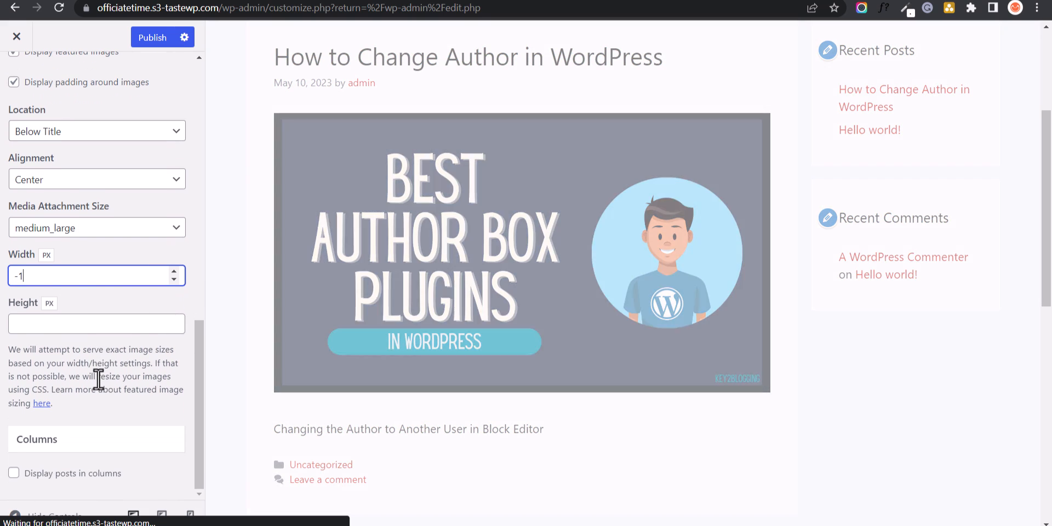
{"action": "scroll", "coordinate": [109, 378], "scroll_direction": "up", "scroll_amount": 5}
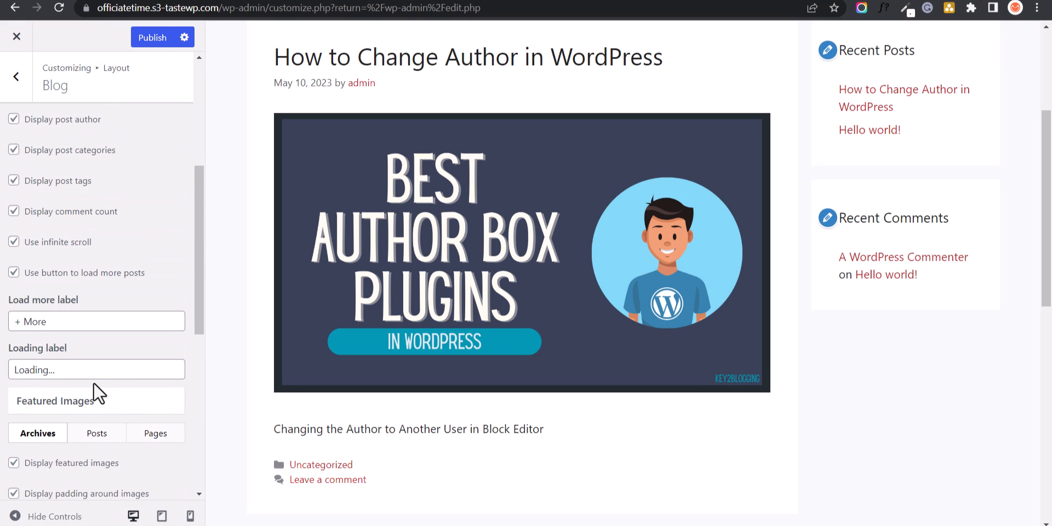
- Set the featured image location for single posts to Below Title
{"action": "left_click", "coordinate": [99, 299]}
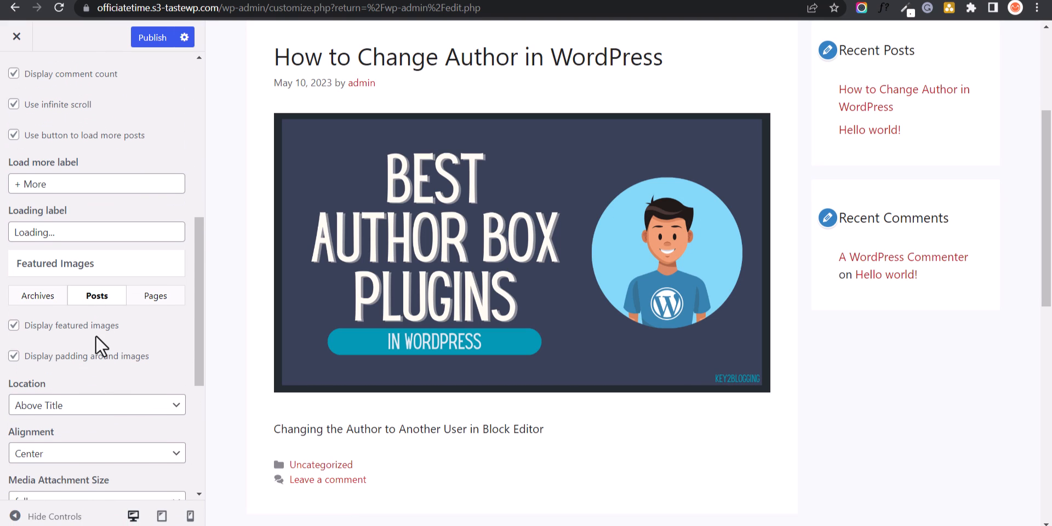
{"action": "scroll", "coordinate": [102, 331], "scroll_direction": "down", "scroll_amount": 3}
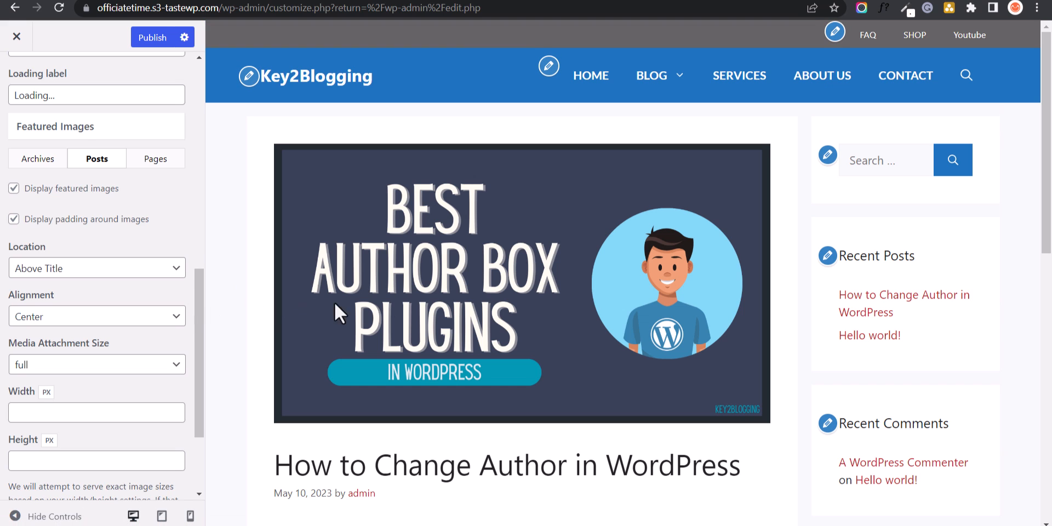
{"action": "scroll", "coordinate": [401, 303], "scroll_direction": "down", "scroll_amount": 3}
{"action": "scroll", "coordinate": [402, 303], "scroll_direction": "up", "scroll_amount": 3}
{"action": "left_click", "coordinate": [82, 269]}
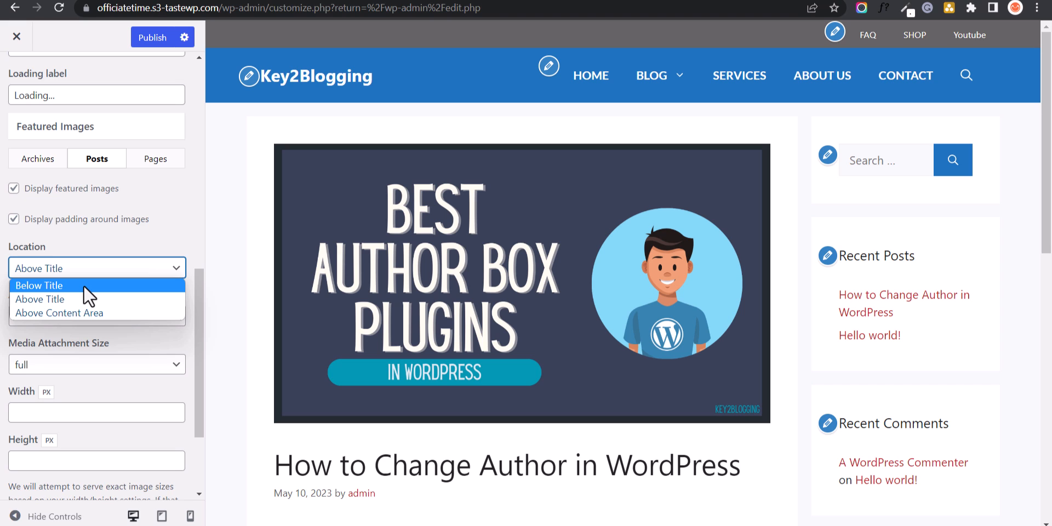
{"action": "left_click", "coordinate": [83, 285]}
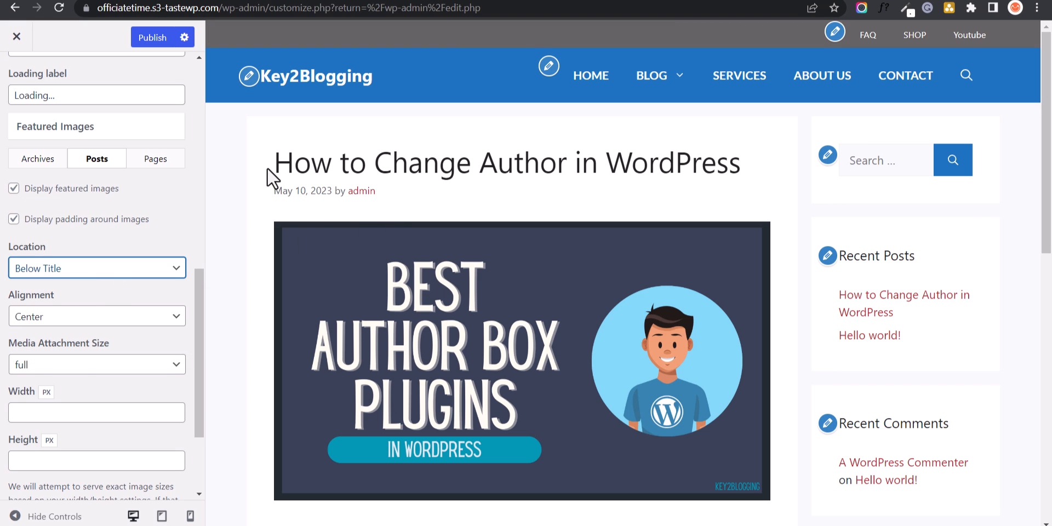
{"action": "left_click_drag", "start_coordinate": [294, 164], "coordinate": [458, 157]}
{"action": "left_click", "coordinate": [458, 157]}
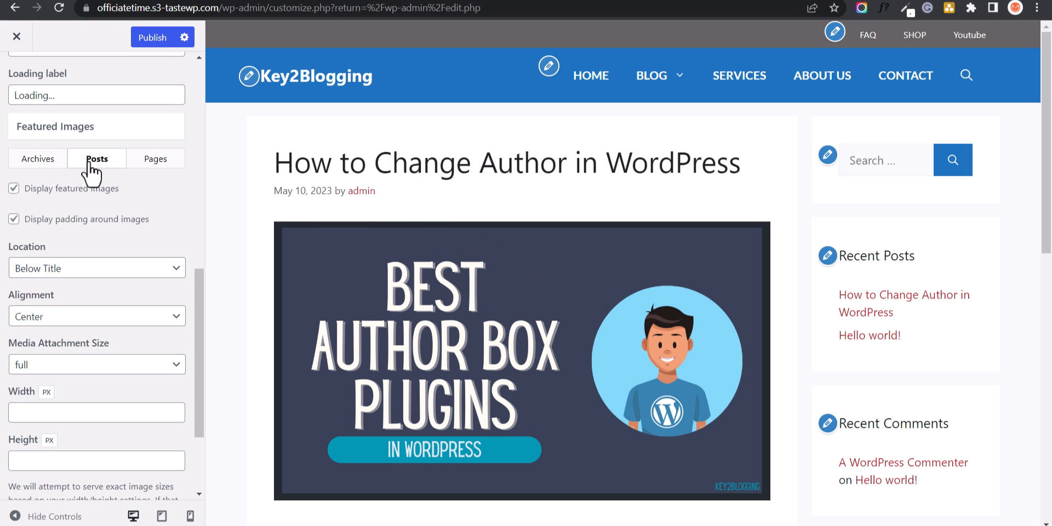
- Review the featured image options for pages, and the alignment, media attachment size and width options for posts
{"action": "left_click", "coordinate": [155, 176]}
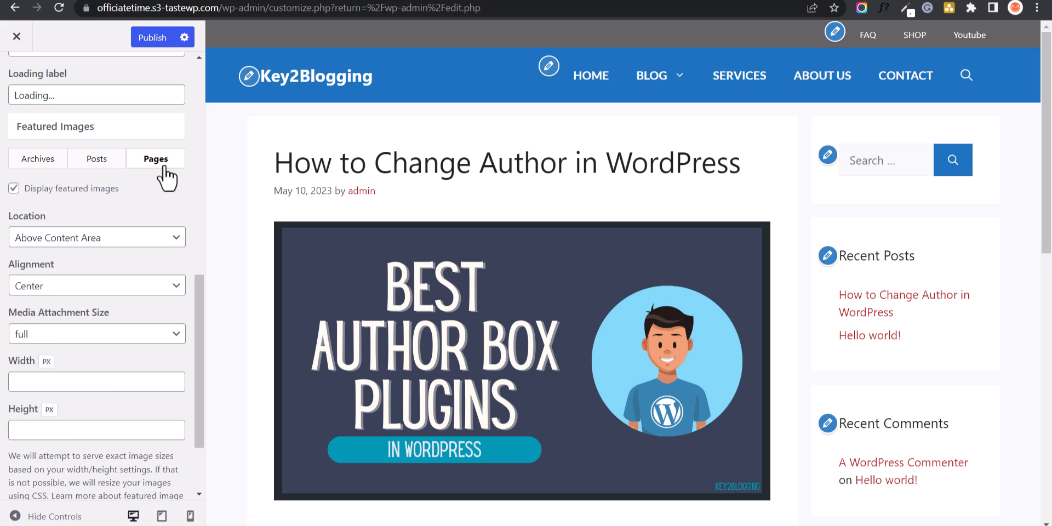
{"action": "left_click", "coordinate": [104, 167]}
{"action": "left_click", "coordinate": [76, 317]}
{"action": "left_click", "coordinate": [77, 317]}
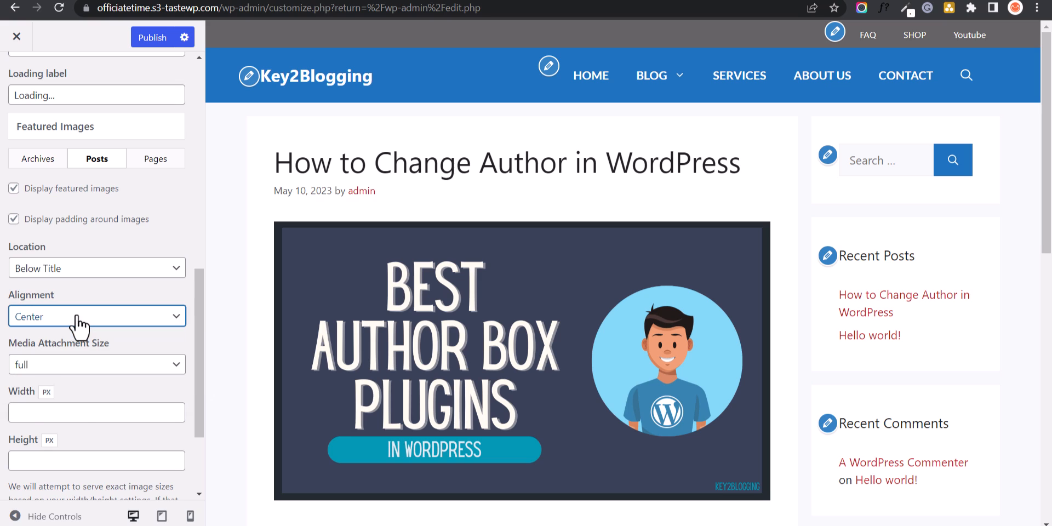
{"action": "left_click", "coordinate": [77, 365]}
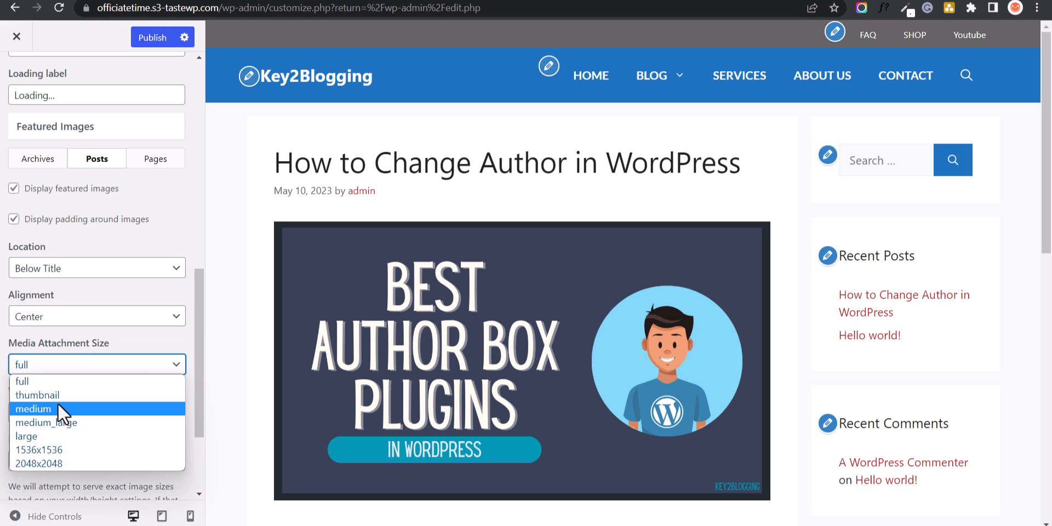
{"action": "left_click", "coordinate": [73, 378]}
{"action": "left_click", "coordinate": [95, 412]}
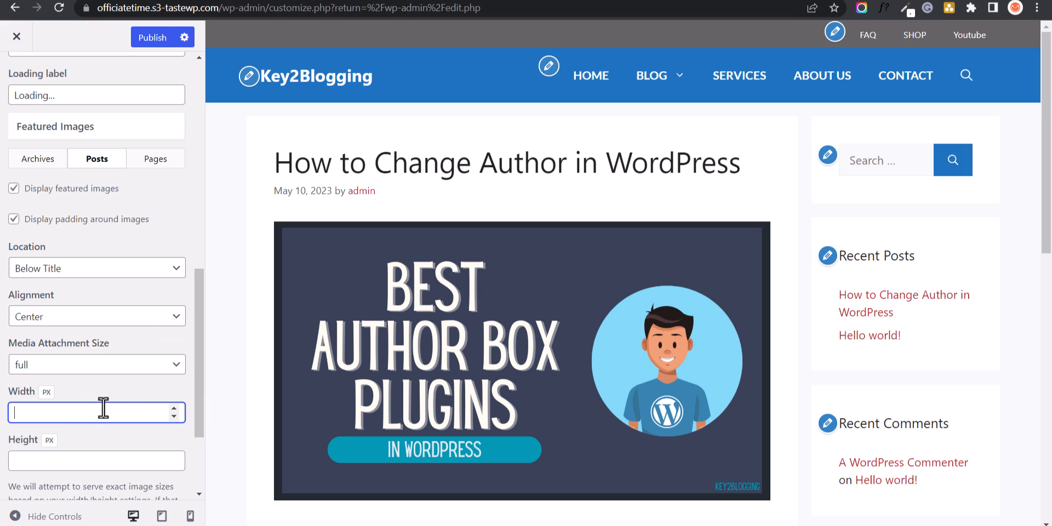
{"action": "scroll", "coordinate": [96, 412], "scroll_direction": "down", "scroll_amount": 3}
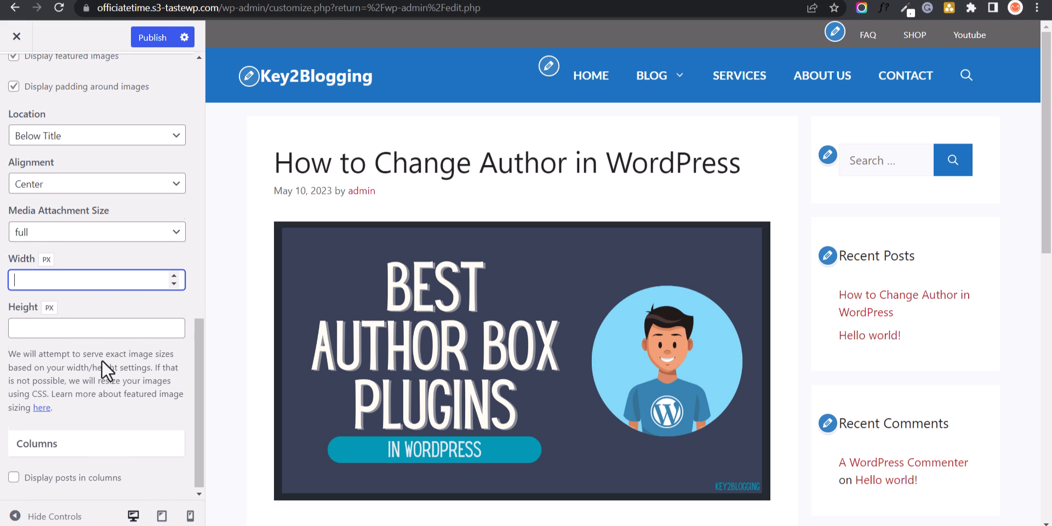
- Open the Blog content settings for single posts, and try hiding the post date before displaying it again
{"action": "scroll", "coordinate": [99, 359], "scroll_direction": "up", "scroll_amount": 6}
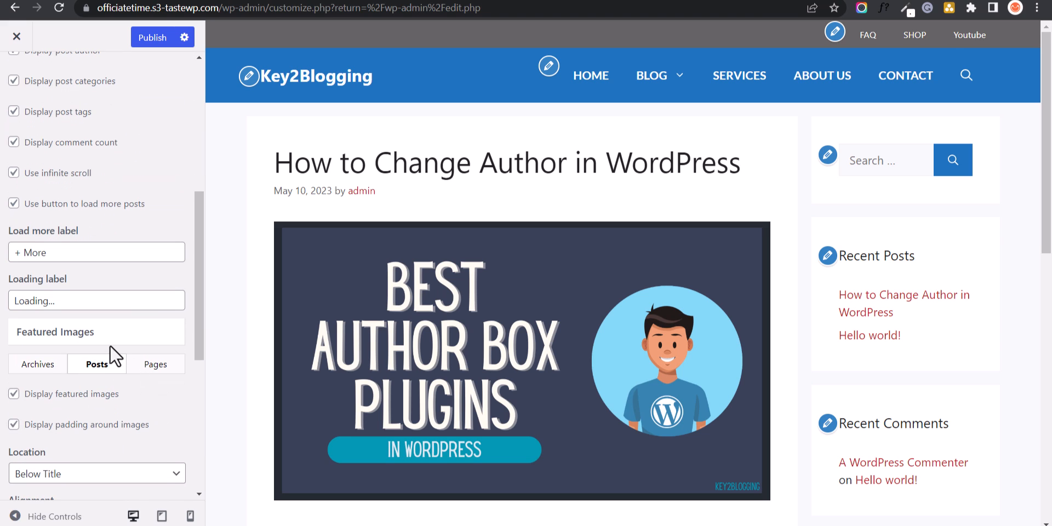
{"action": "scroll", "coordinate": [108, 342], "scroll_direction": "up", "scroll_amount": 6}
{"action": "left_click", "coordinate": [147, 160]}
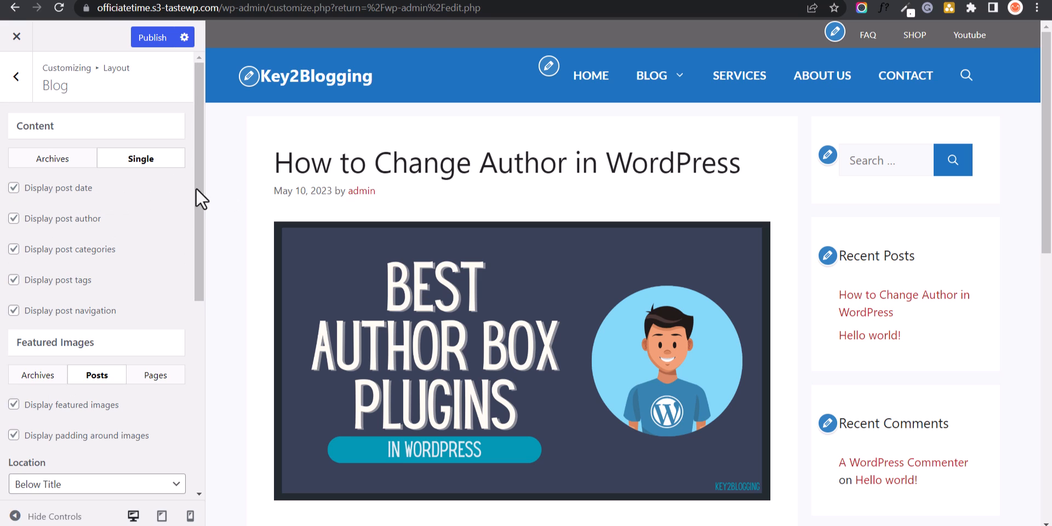
{"action": "left_click_drag", "start_coordinate": [281, 190], "coordinate": [331, 190]}
{"action": "left_click", "coordinate": [13, 188]}
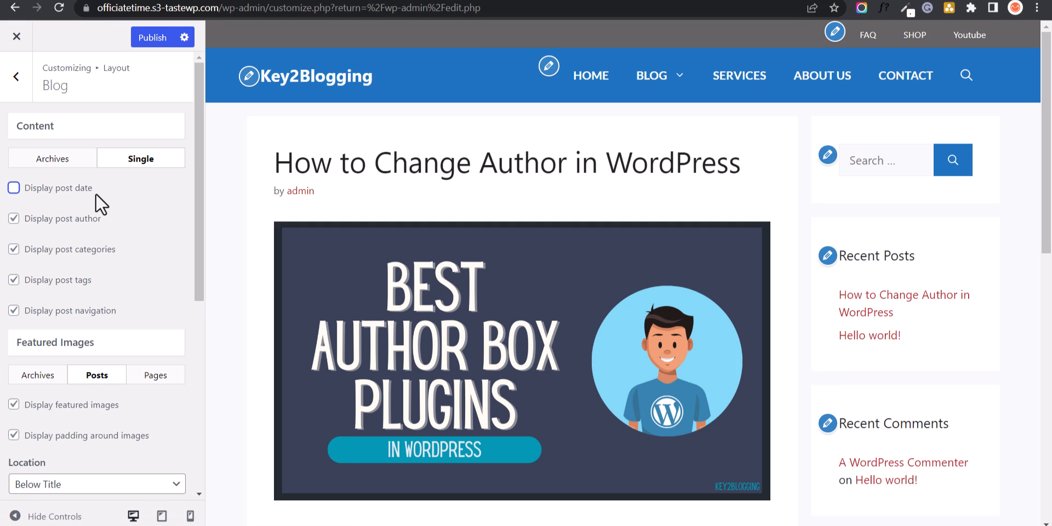
{"action": "left_click", "coordinate": [24, 188]}
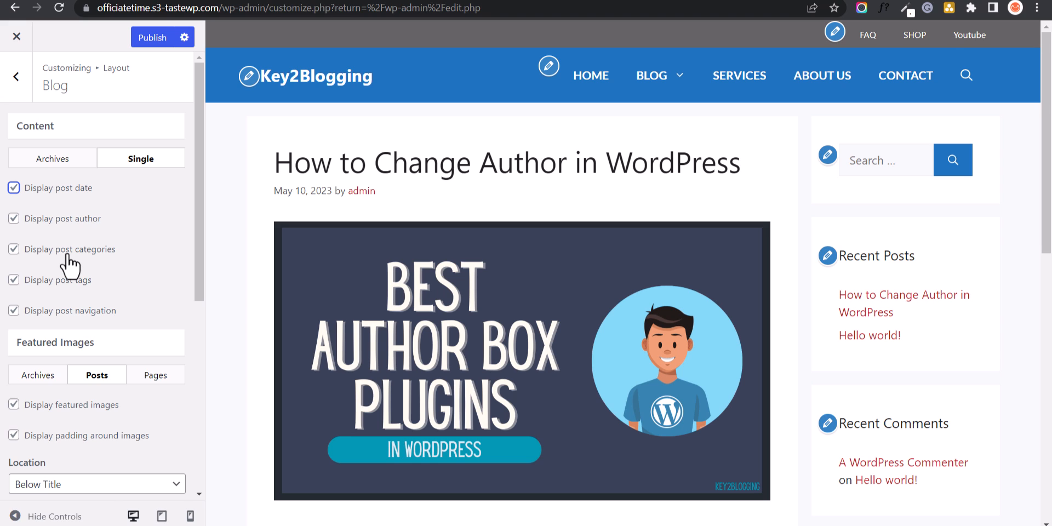
- Turn off the display of post tags and post navigation on single posts
{"action": "scroll", "coordinate": [93, 284], "scroll_direction": "down", "scroll_amount": 3}
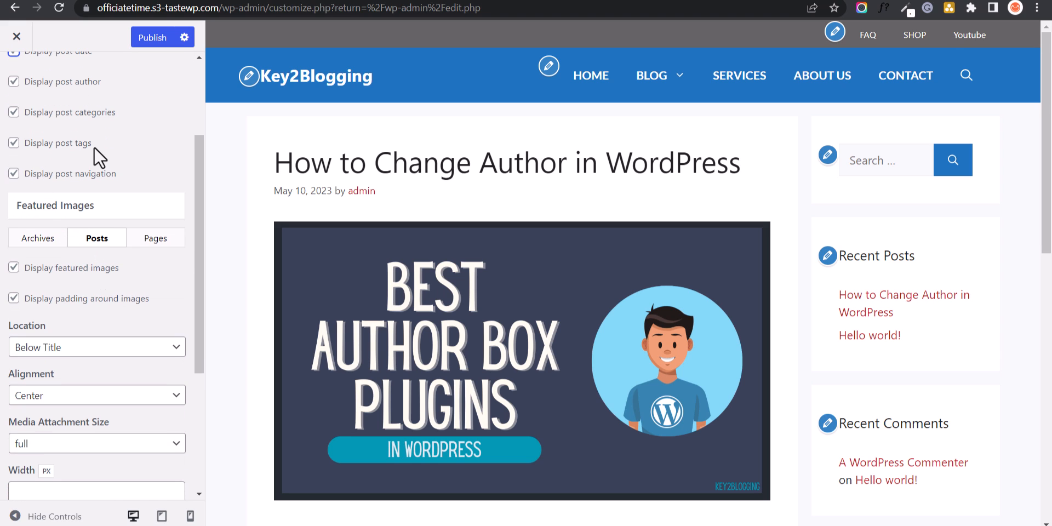
{"action": "scroll", "coordinate": [452, 242], "scroll_direction": "down", "scroll_amount": 10}
{"action": "scroll", "coordinate": [384, 274], "scroll_direction": "up", "scroll_amount": 5}
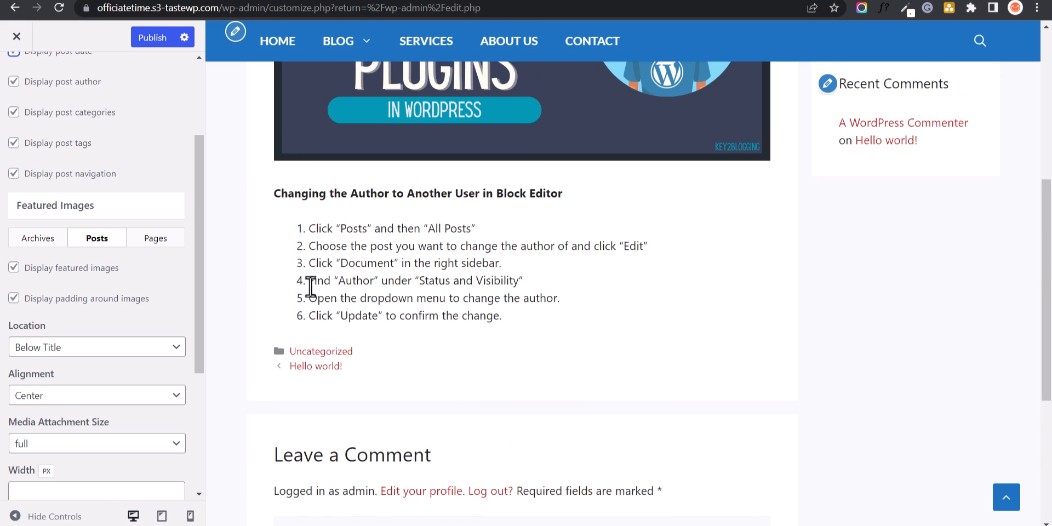
{"action": "scroll", "coordinate": [129, 176], "scroll_direction": "up", "scroll_amount": 2}
{"action": "left_click", "coordinate": [14, 212]}
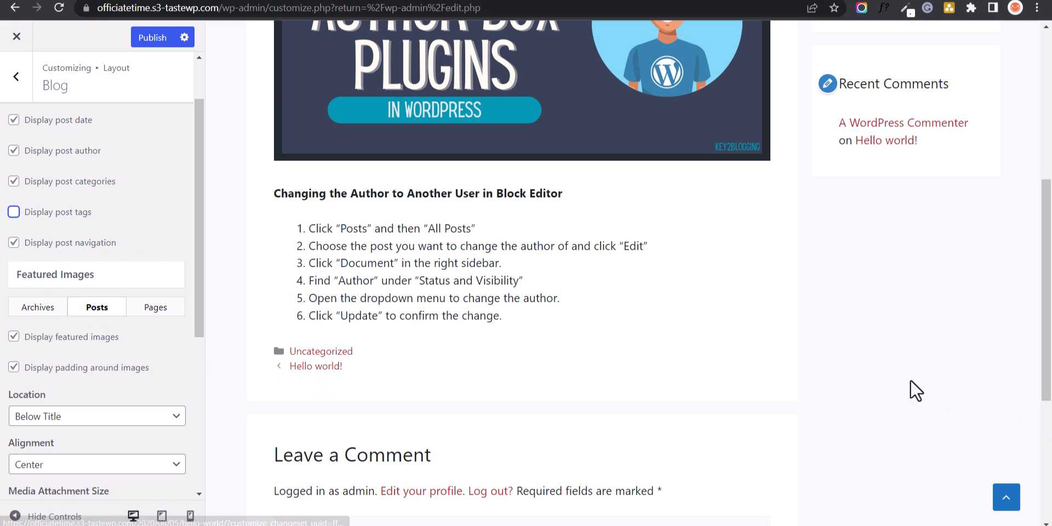
{"action": "left_click", "coordinate": [54, 248]}
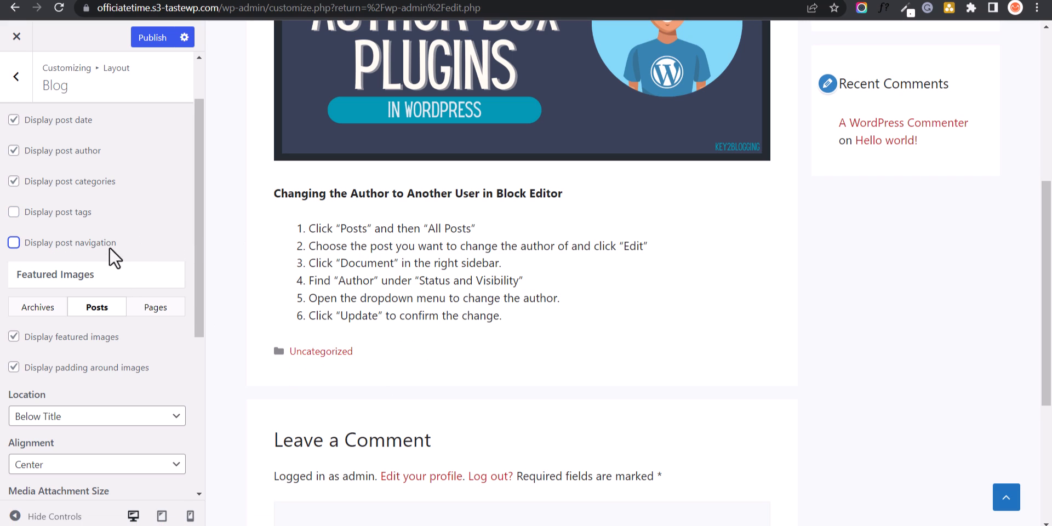
{"action": "scroll", "coordinate": [429, 315], "scroll_direction": "up", "scroll_amount": 6}
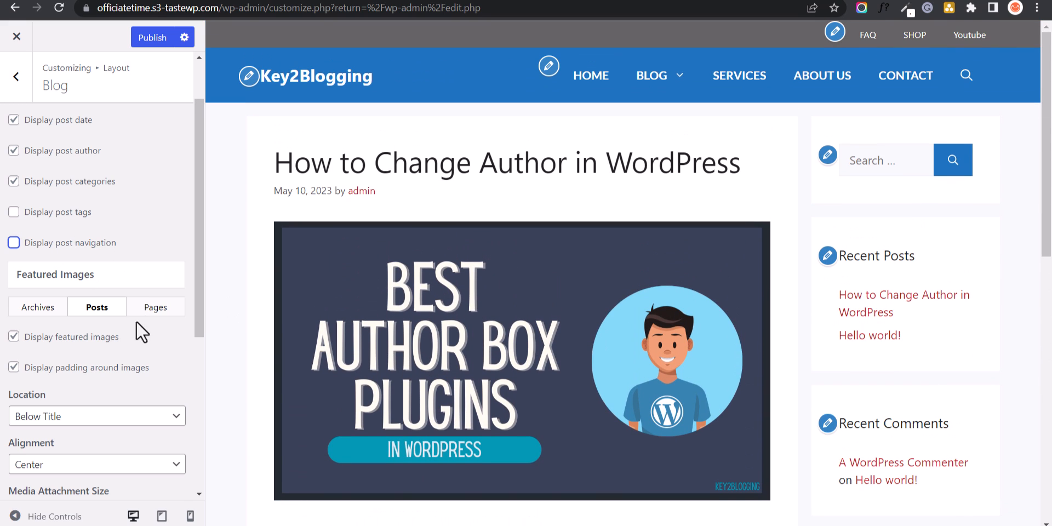
{"action": "scroll", "coordinate": [134, 327], "scroll_direction": "down", "scroll_amount": 5}
{"action": "scroll", "coordinate": [130, 348], "scroll_direction": "up", "scroll_amount": 6}
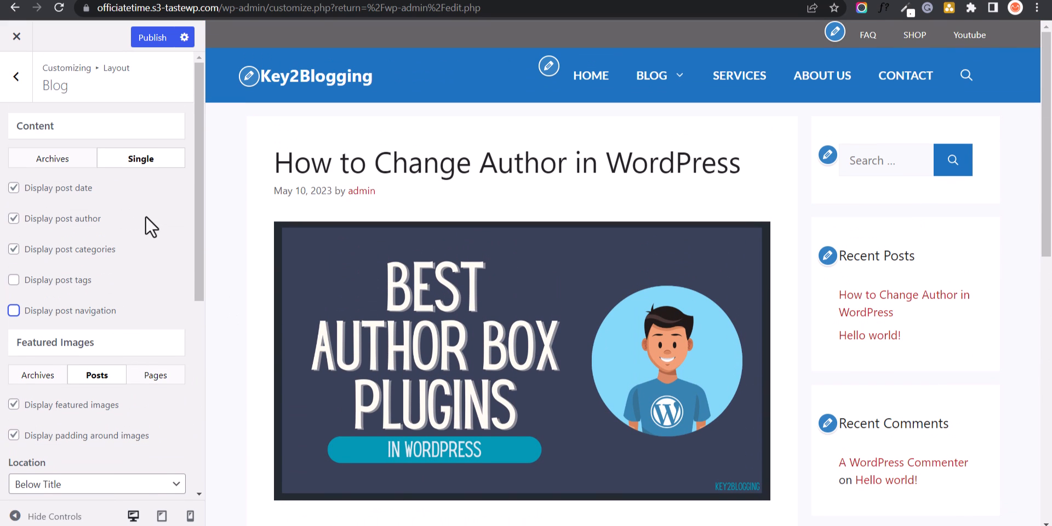
- Leave the Blog layout settings, open the Additional CSS editor and close its help text
{"action": "left_click", "coordinate": [23, 96]}
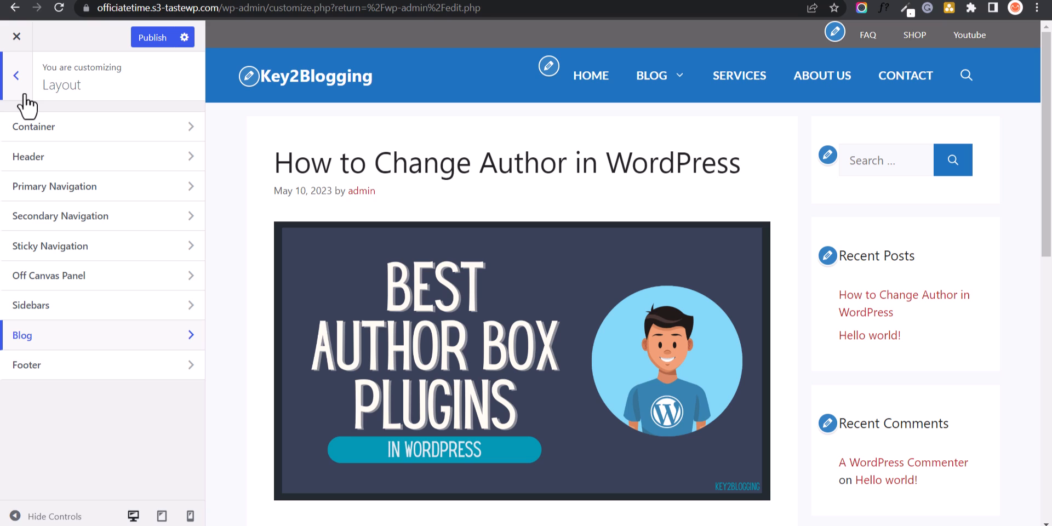
{"action": "left_click", "coordinate": [24, 96]}
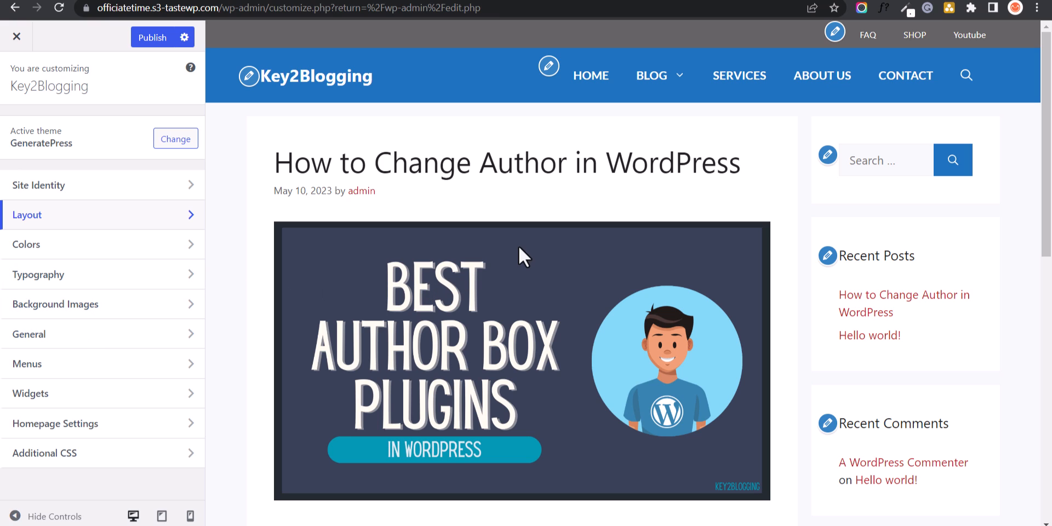
{"action": "left_click", "coordinate": [115, 453]}
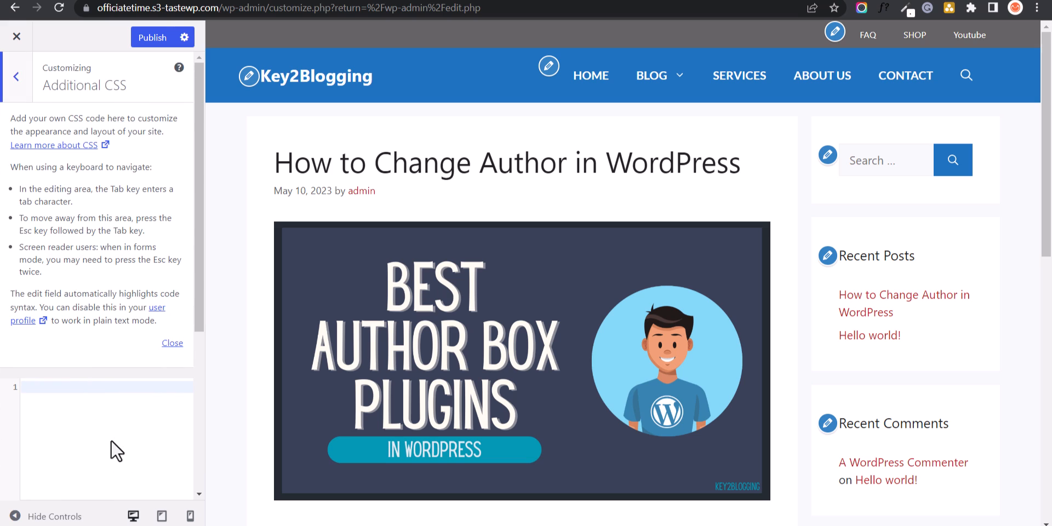
{"action": "left_click", "coordinate": [171, 341]}
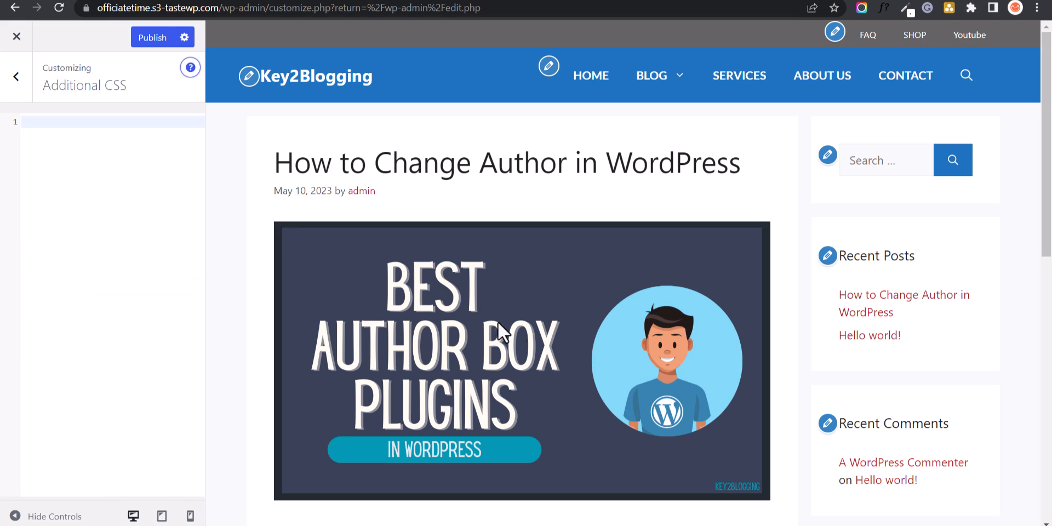
{"action": "scroll", "coordinate": [494, 323], "scroll_direction": "down", "scroll_amount": 4}
{"action": "scroll", "coordinate": [542, 348], "scroll_direction": "up", "scroll_amount": 4}
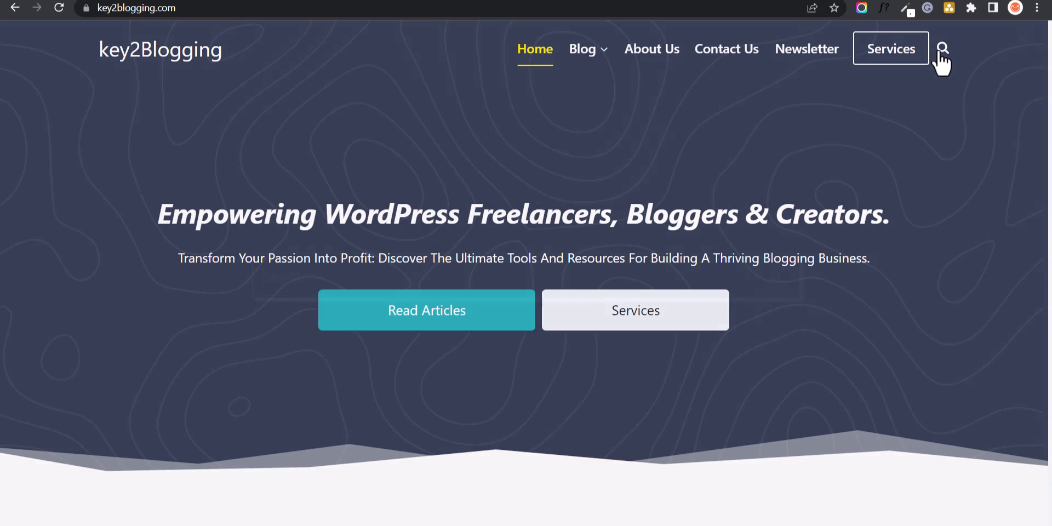
- Search the key2blogging.com website for "generatepress" and look through the tutorials in the results
{"action": "left_click", "coordinate": [940, 50]}
{"action": "type", "text": "generatepress"}
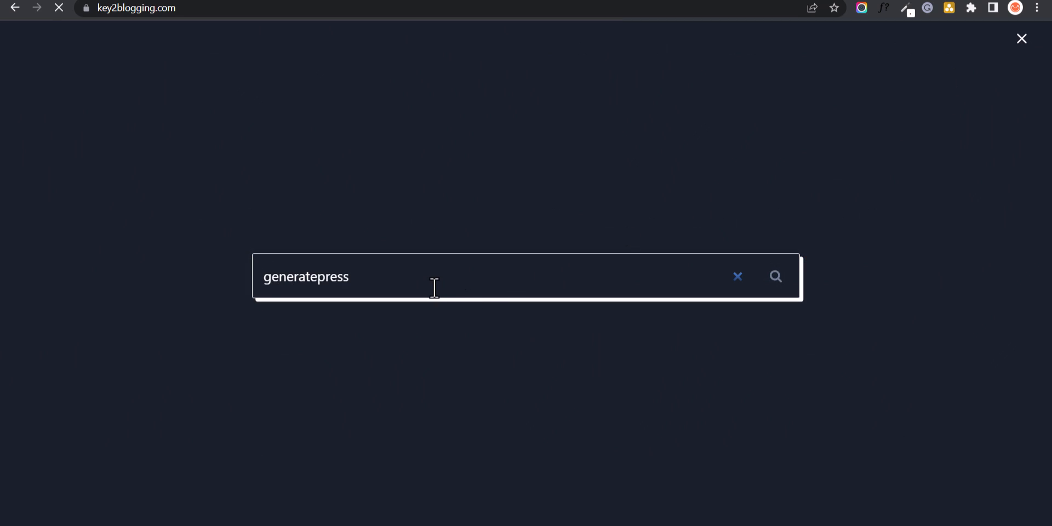
{"action": "scroll", "coordinate": [73, 351], "scroll_direction": "down", "scroll_amount": 1}
{"action": "scroll", "coordinate": [73, 351], "scroll_direction": "down", "scroll_amount": 2}
{"action": "scroll", "coordinate": [83, 328], "scroll_direction": "up", "scroll_amount": 3}
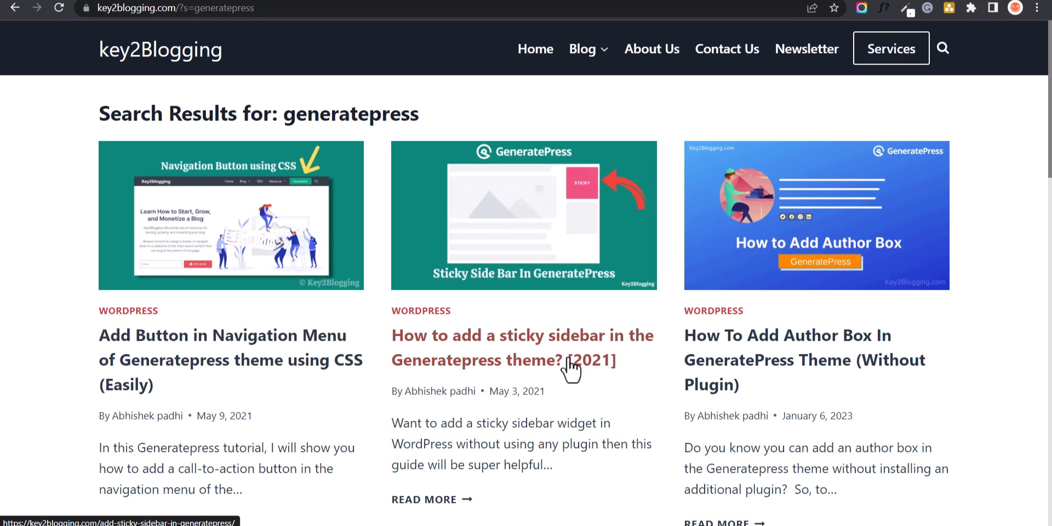
{"action": "scroll", "coordinate": [1013, 292], "scroll_direction": "down", "scroll_amount": 1}
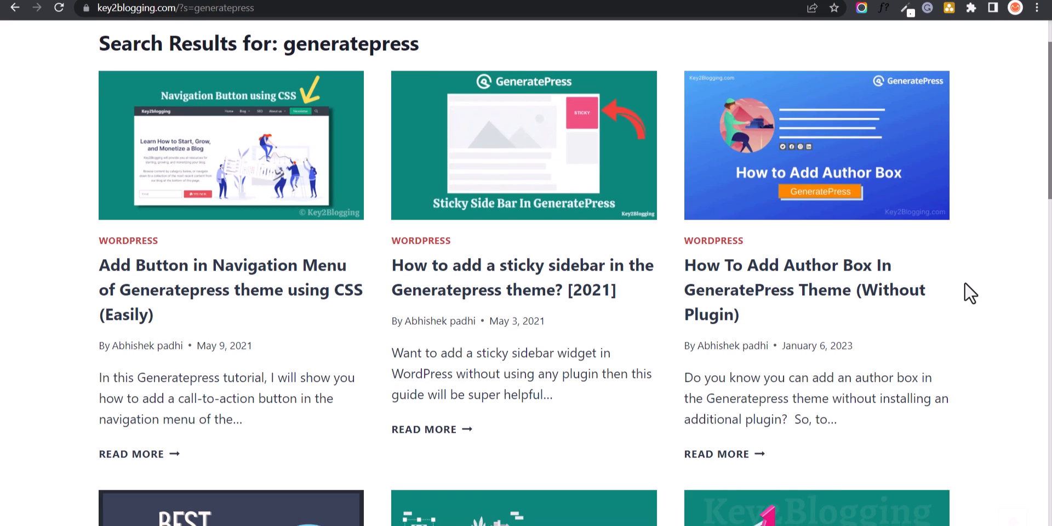
{"action": "scroll", "coordinate": [970, 293], "scroll_direction": "down", "scroll_amount": 4}
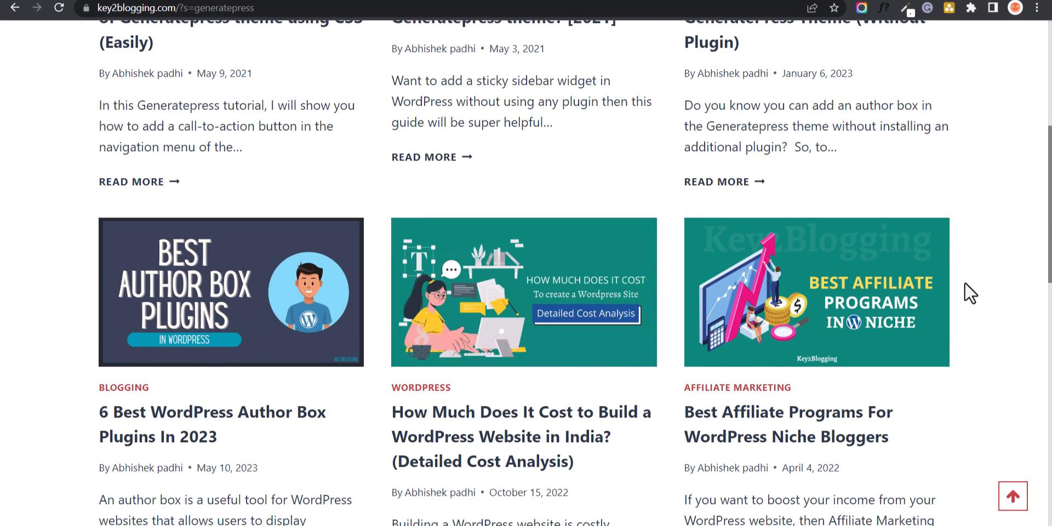
- Search the key2blogging.com website for "css" and open the article "10+ Easy CSS tricks for WordPress Customization"
{"action": "scroll", "coordinate": [970, 293], "scroll_direction": "down", "scroll_amount": 6}
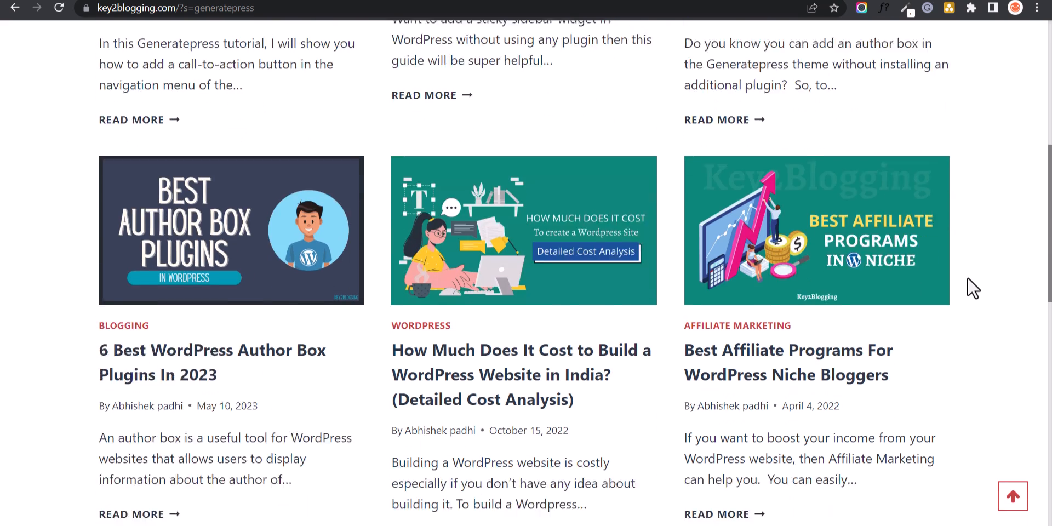
{"action": "scroll", "coordinate": [977, 291], "scroll_direction": "up", "scroll_amount": 10}
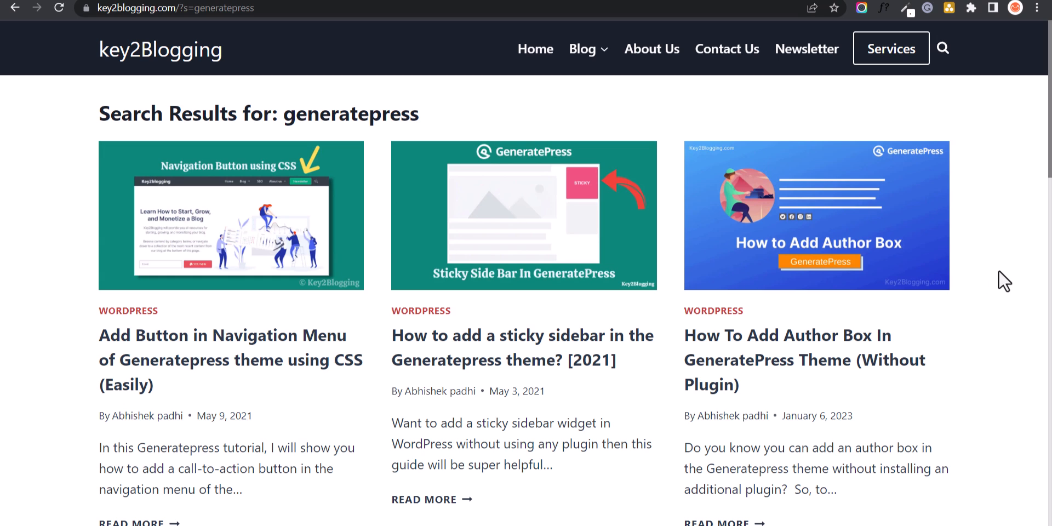
{"action": "left_click", "coordinate": [943, 55]}
{"action": "double_click", "coordinate": [389, 282]}
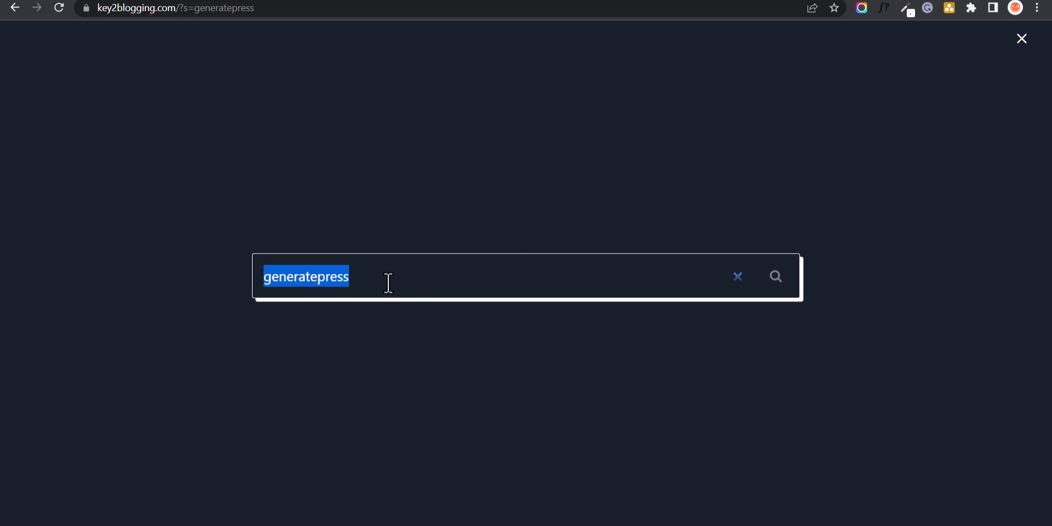
{"action": "type", "text": "css"}
{"action": "key", "text": "Return"}
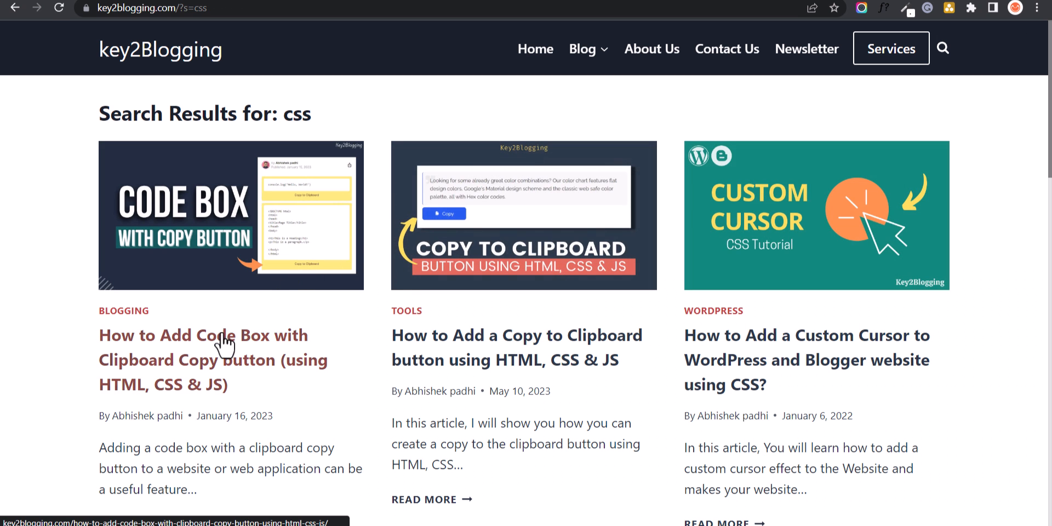
{"action": "scroll", "coordinate": [767, 293], "scroll_direction": "down", "scroll_amount": 7}
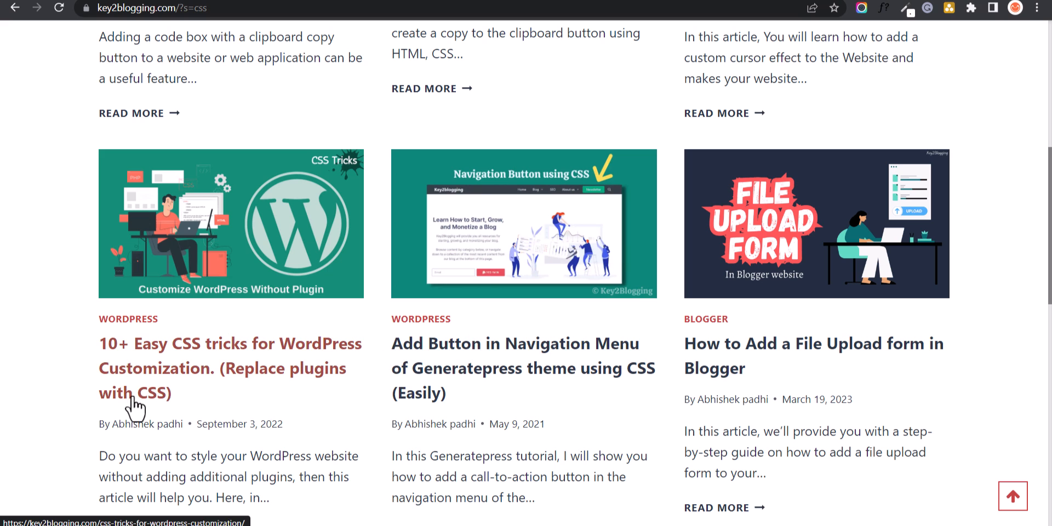
{"action": "left_click", "coordinate": [235, 366]}
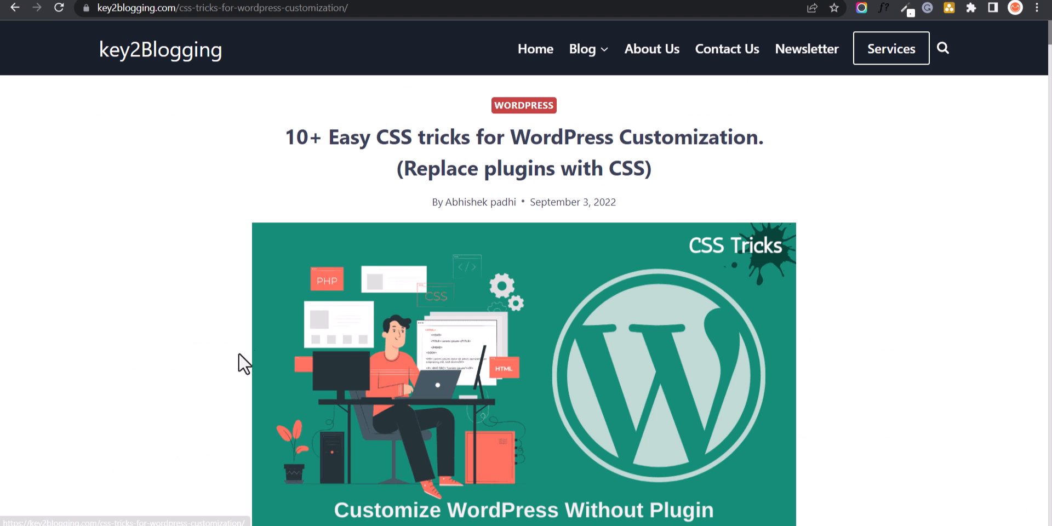
- Examine the article's CSS snippets, from box shadows in images and the sidebar through to the last updated date meta tags
{"action": "scroll", "coordinate": [236, 364], "scroll_direction": "down", "scroll_amount": 17}
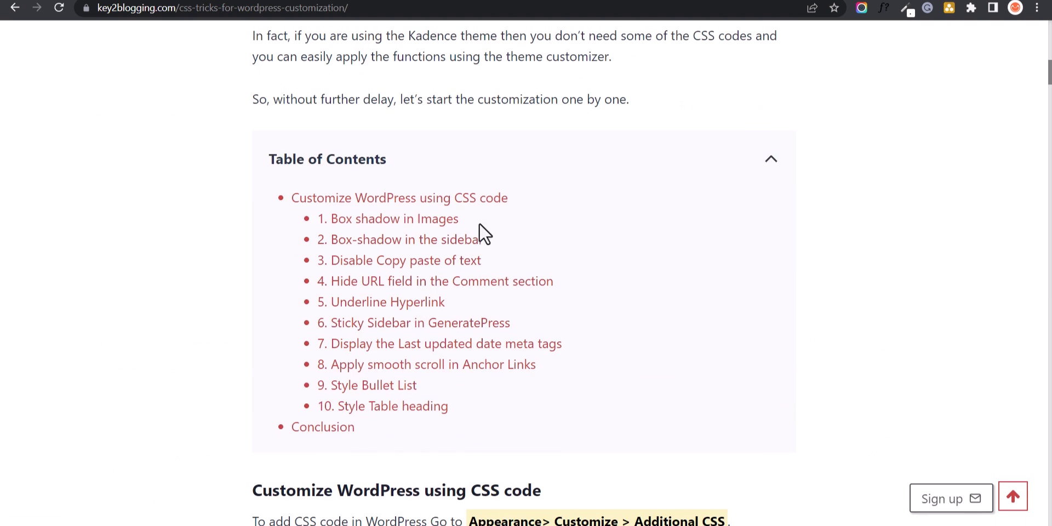
{"action": "left_click", "coordinate": [419, 221]}
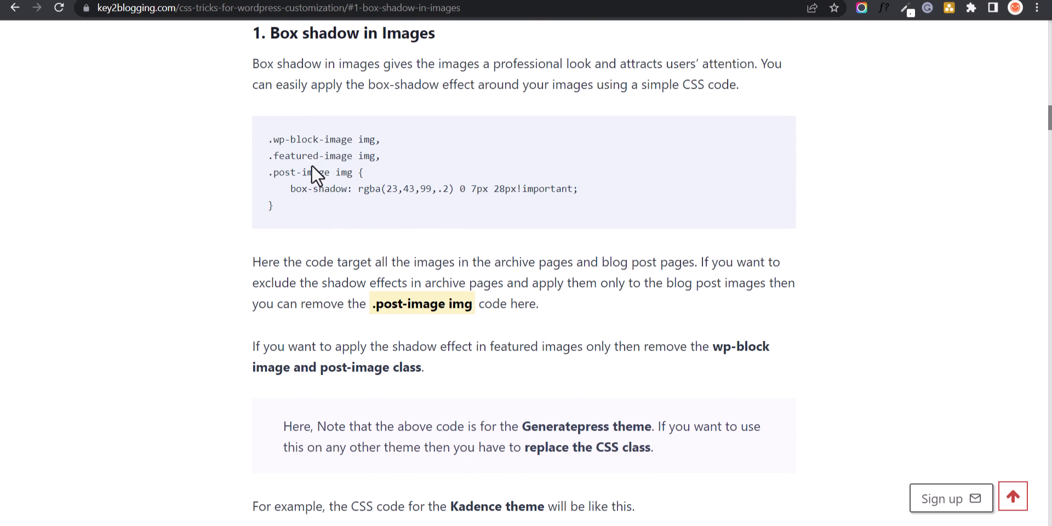
{"action": "scroll", "coordinate": [501, 264], "scroll_direction": "down", "scroll_amount": 6}
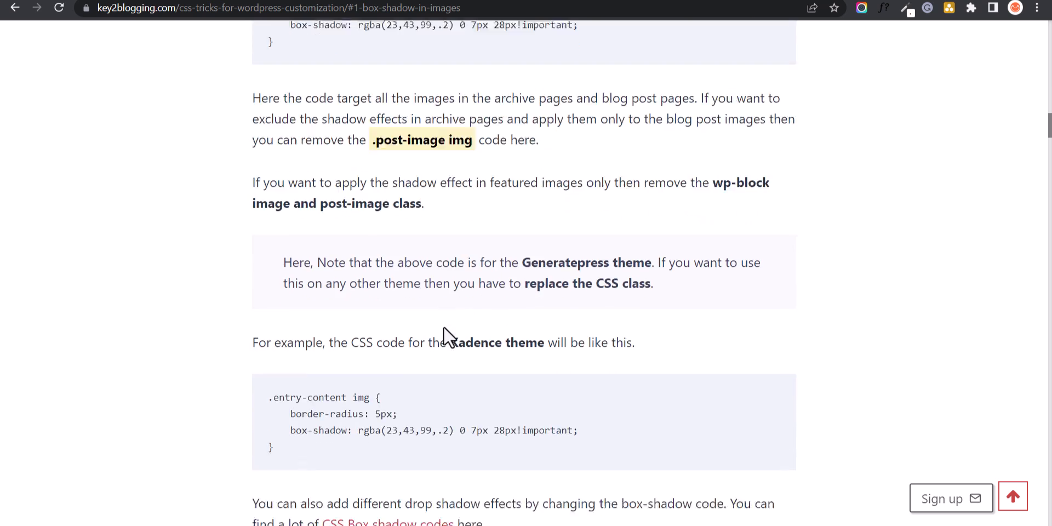
{"action": "scroll", "coordinate": [500, 279], "scroll_direction": "down", "scroll_amount": 5}
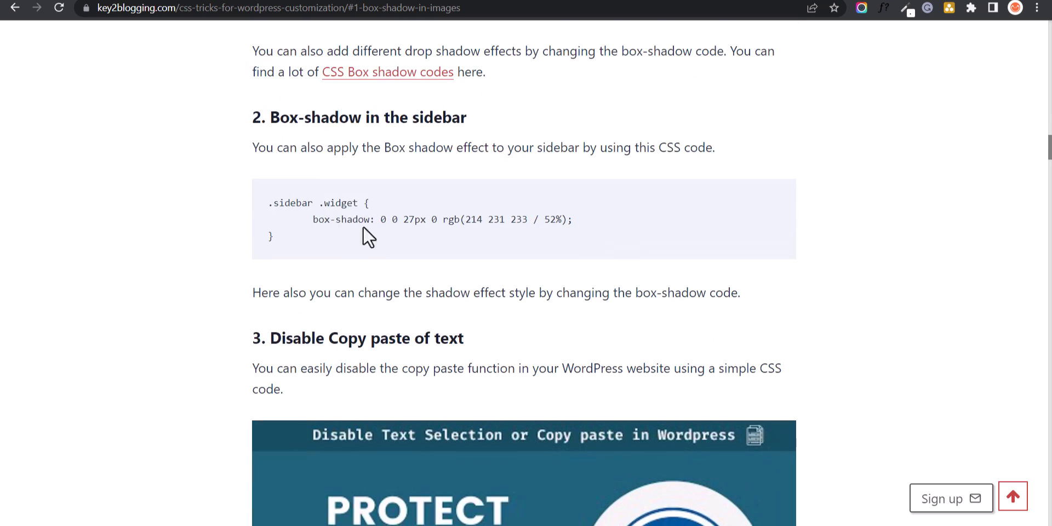
{"action": "left_click_drag", "start_coordinate": [270, 206], "coordinate": [359, 241]}
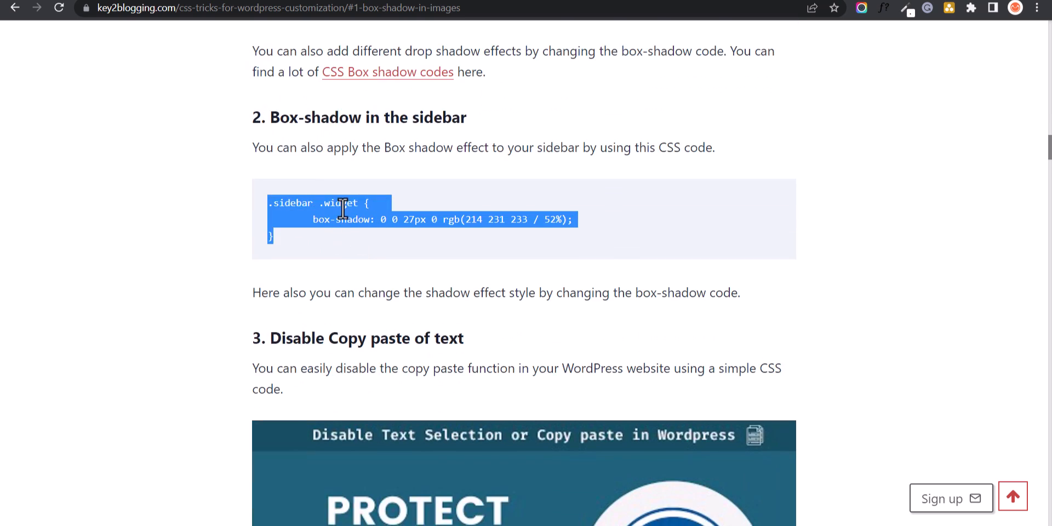
{"action": "scroll", "coordinate": [353, 258], "scroll_direction": "down", "scroll_amount": 20}
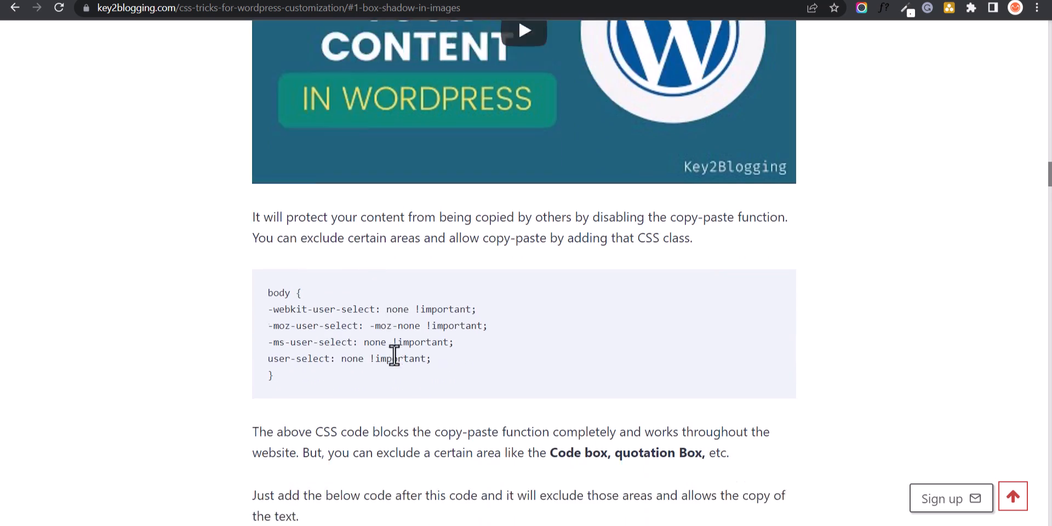
{"action": "scroll", "coordinate": [386, 332], "scroll_direction": "down", "scroll_amount": 7}
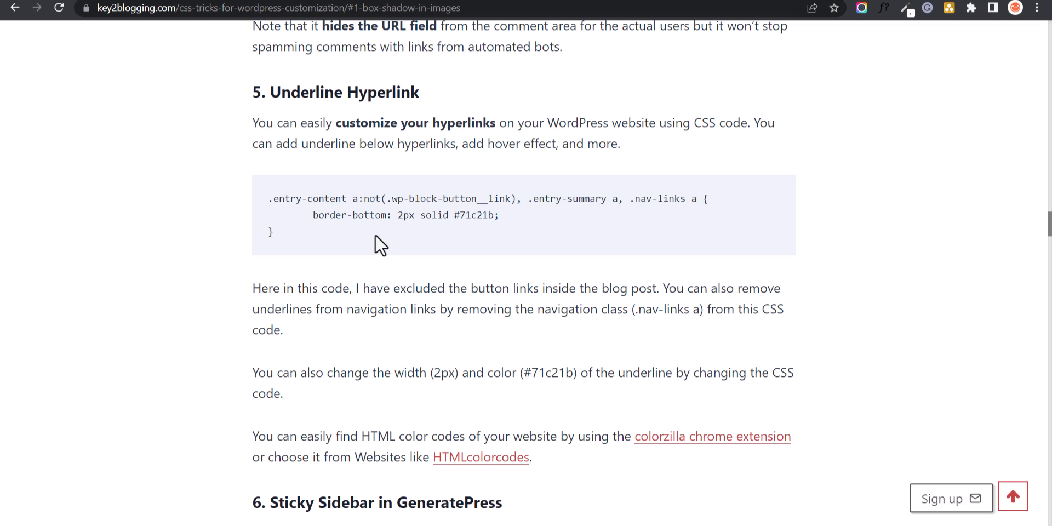
{"action": "scroll", "coordinate": [300, 218], "scroll_direction": "down", "scroll_amount": 15}
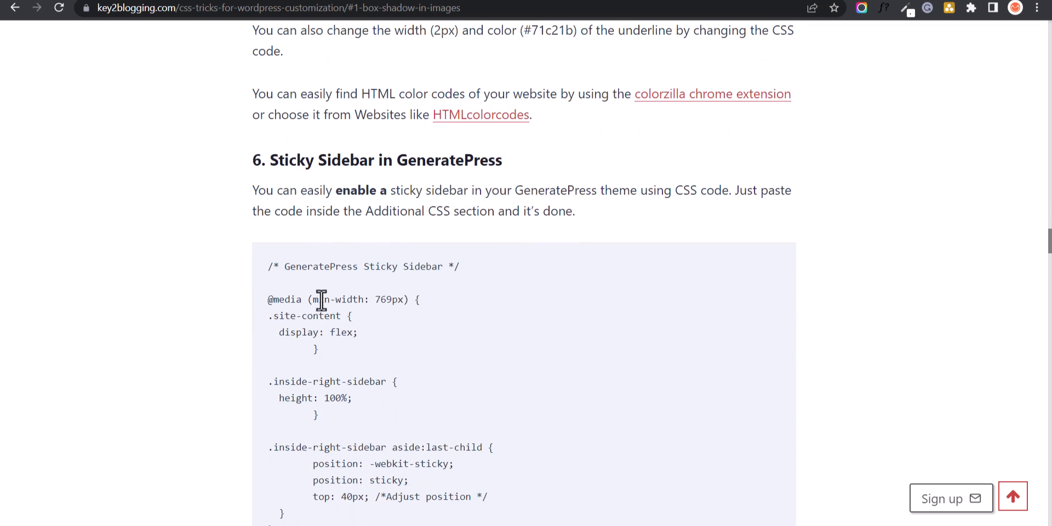
{"action": "scroll", "coordinate": [329, 304], "scroll_direction": "down", "scroll_amount": 4}
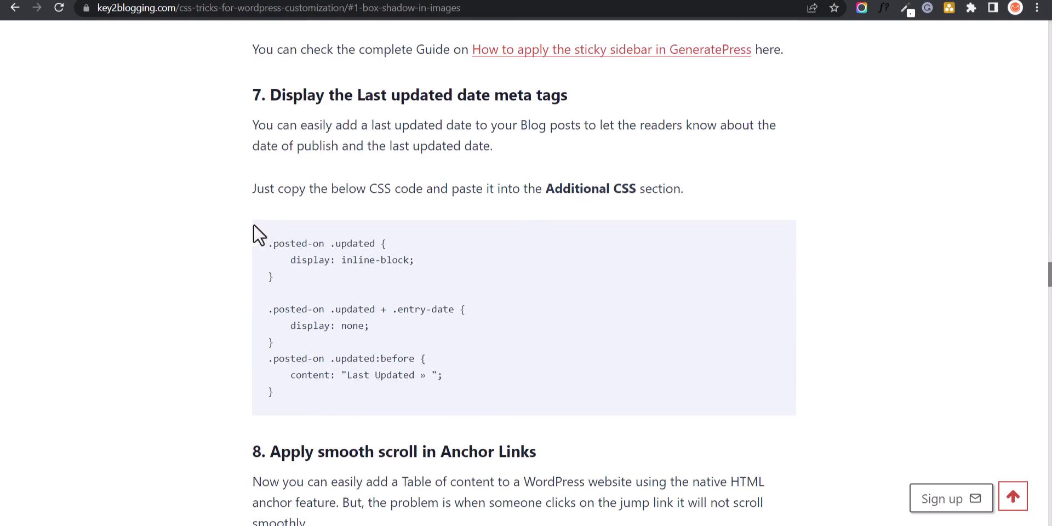
- Copy the article's CSS for displaying the last updated date and paste it into the site's Additional CSS editor
{"action": "left_click_drag", "start_coordinate": [269, 243], "coordinate": [417, 394]}
{"action": "right_click", "coordinate": [398, 356]}
{"action": "left_click", "coordinate": [427, 192]}
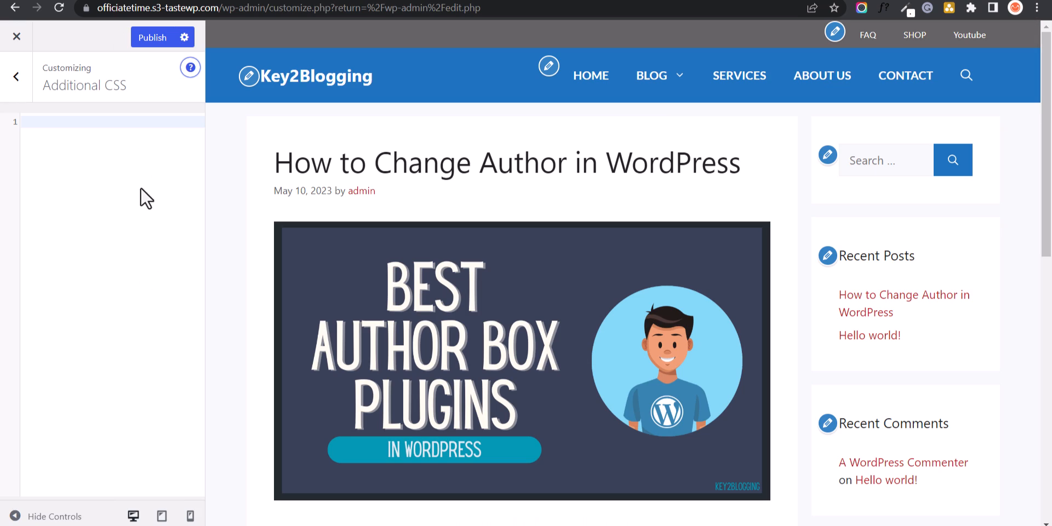
{"action": "key", "text": "ctrl+v"}
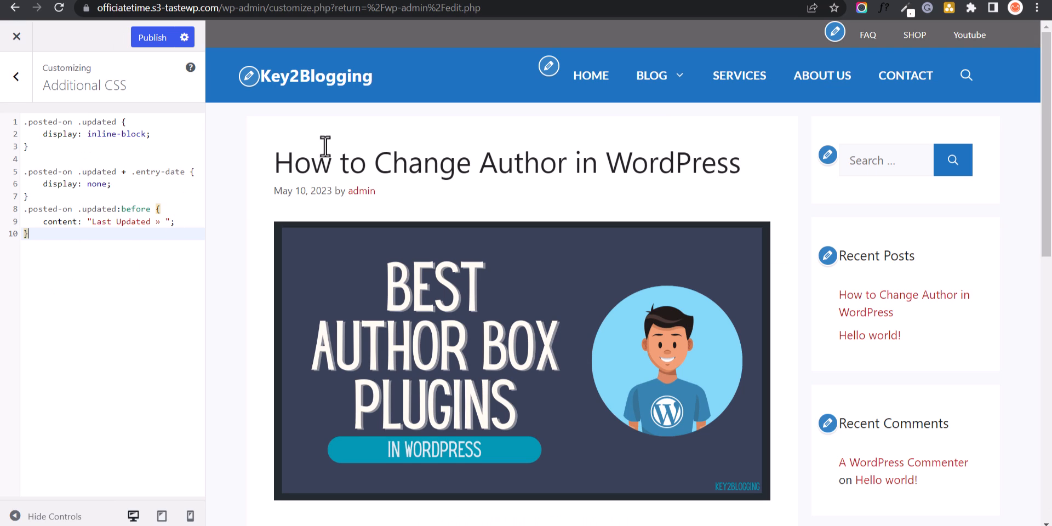
- Go to the home page in the site preview and check the date line under the "Hello world!" post title
{"action": "left_click", "coordinate": [588, 81]}
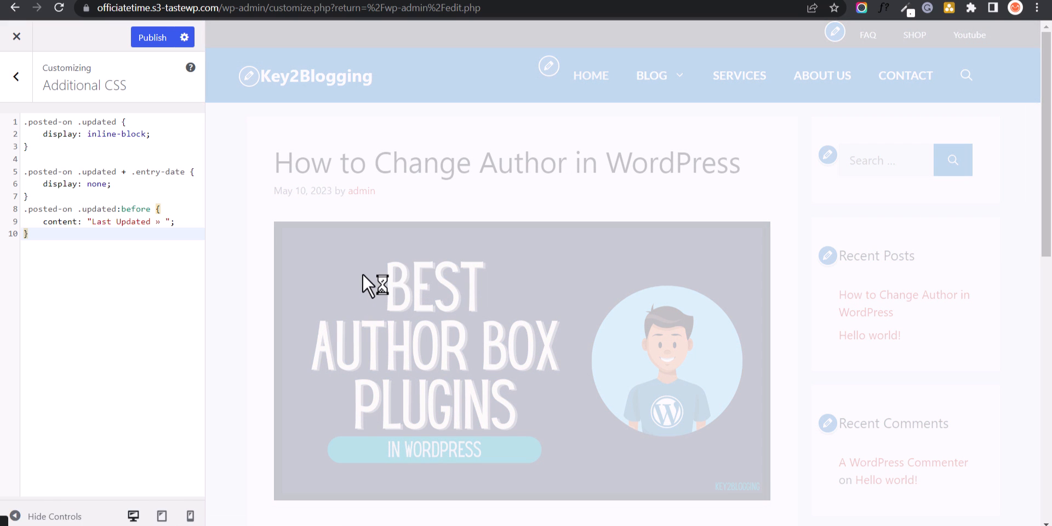
{"action": "scroll", "coordinate": [467, 282], "scroll_direction": "down", "scroll_amount": 5}
{"action": "scroll", "coordinate": [467, 283], "scroll_direction": "down", "scroll_amount": 4}
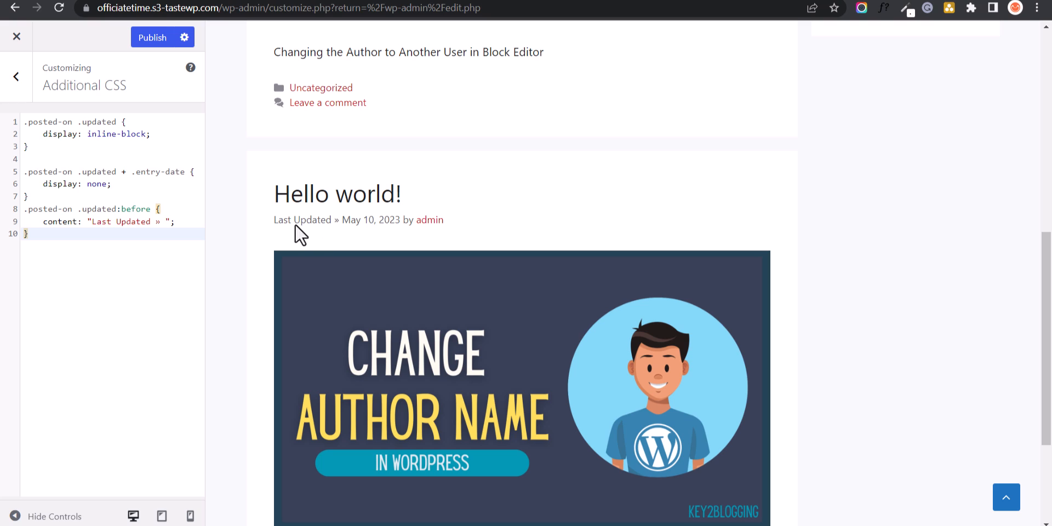
{"action": "left_click_drag", "start_coordinate": [341, 220], "coordinate": [404, 226]}
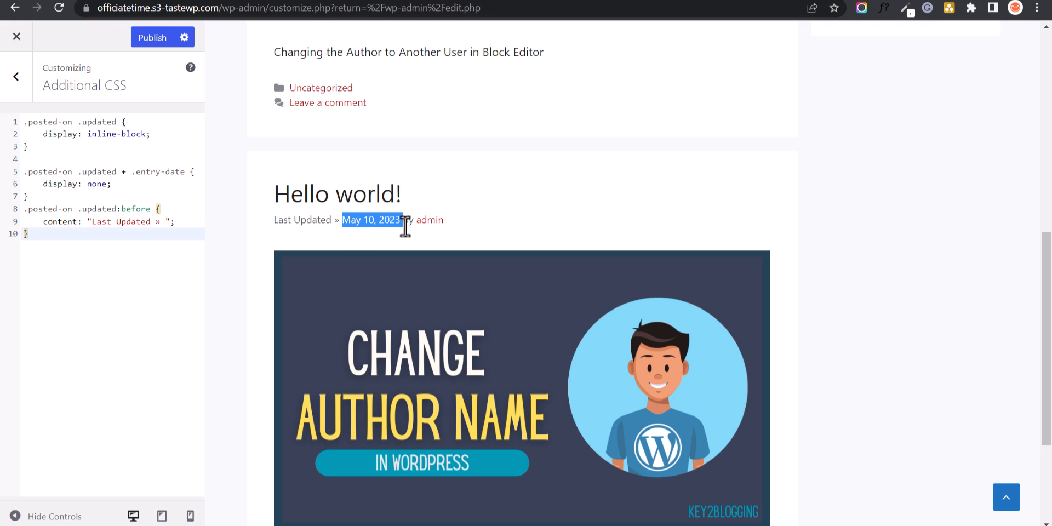
{"action": "left_click", "coordinate": [384, 228]}
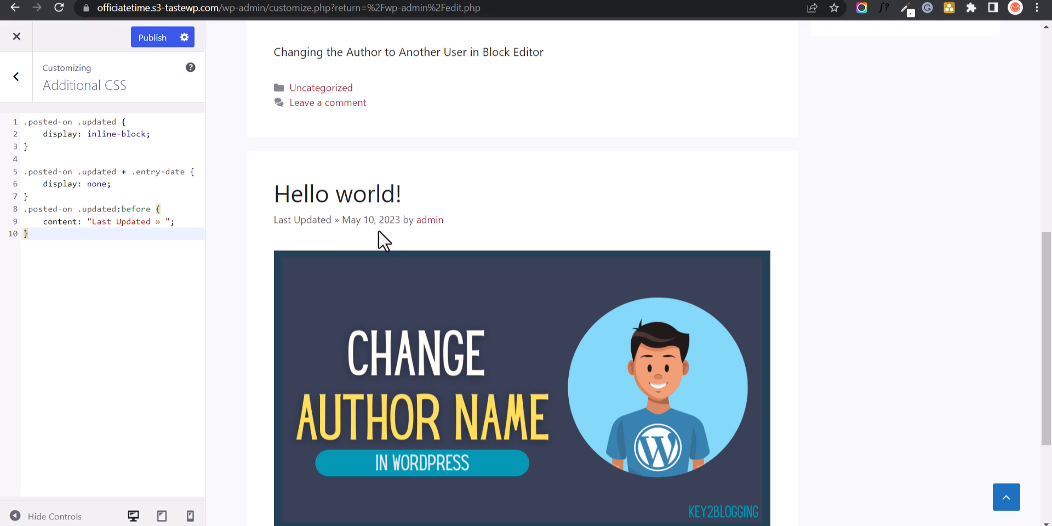
- Publish the added custom CSS and close the Customizer
{"action": "scroll", "coordinate": [375, 244], "scroll_direction": "up", "scroll_amount": 3}
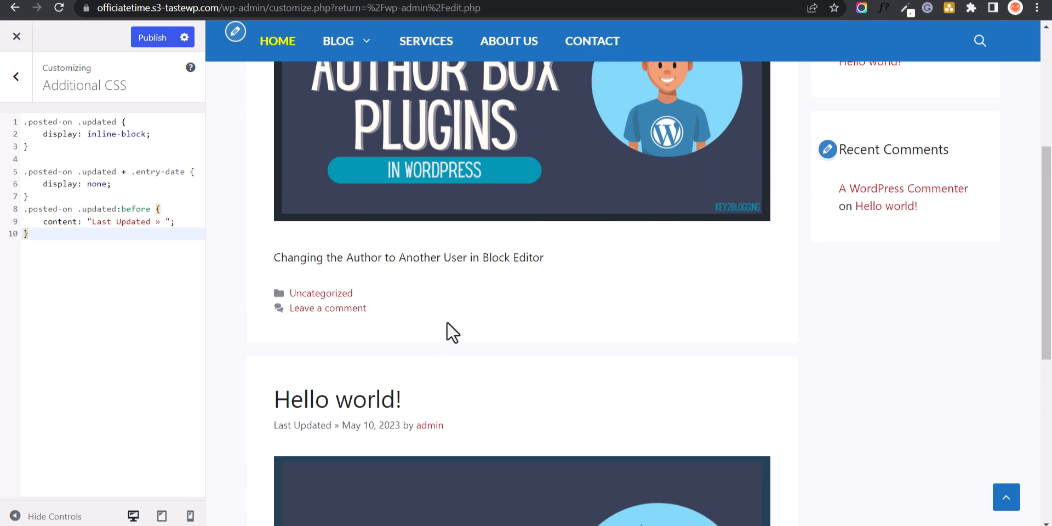
{"action": "scroll", "coordinate": [476, 339], "scroll_direction": "up", "scroll_amount": 4}
{"action": "left_click", "coordinate": [145, 39]}
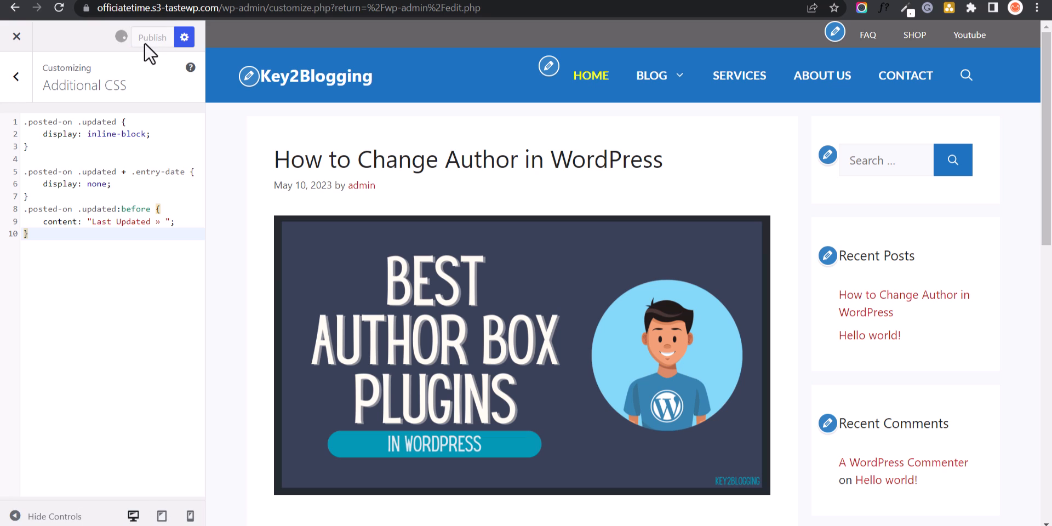
{"action": "left_click", "coordinate": [18, 45]}
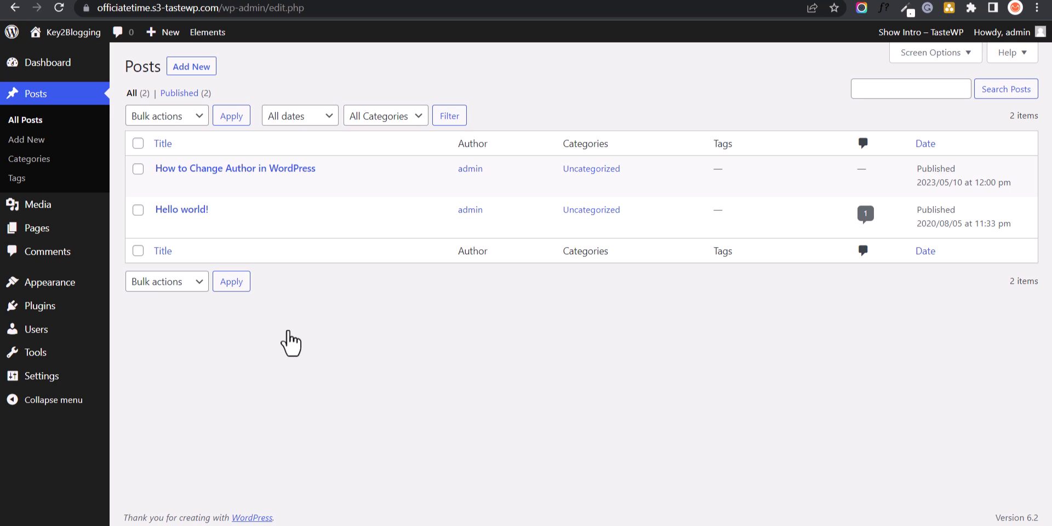
- Go to the GeneratePress theme dashboard and open the Site Library from its module list
{"action": "mouse_move", "coordinate": [60, 287]}
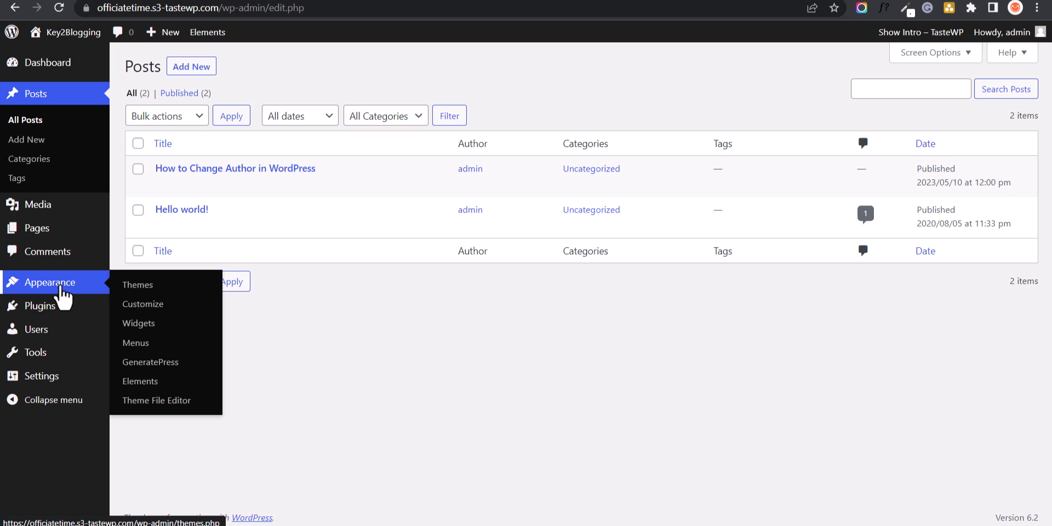
{"action": "left_click", "coordinate": [146, 363]}
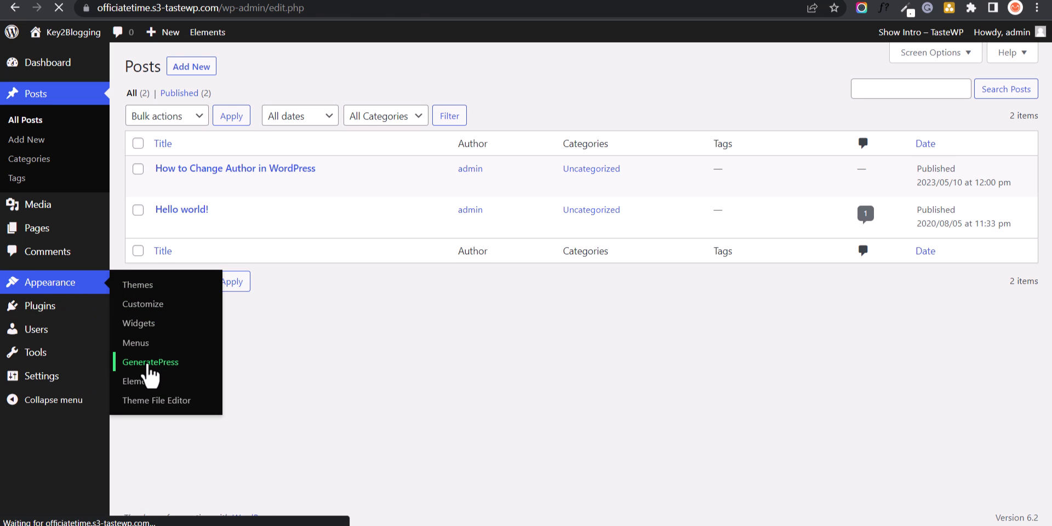
{"action": "scroll", "coordinate": [434, 292], "scroll_direction": "down", "scroll_amount": 9}
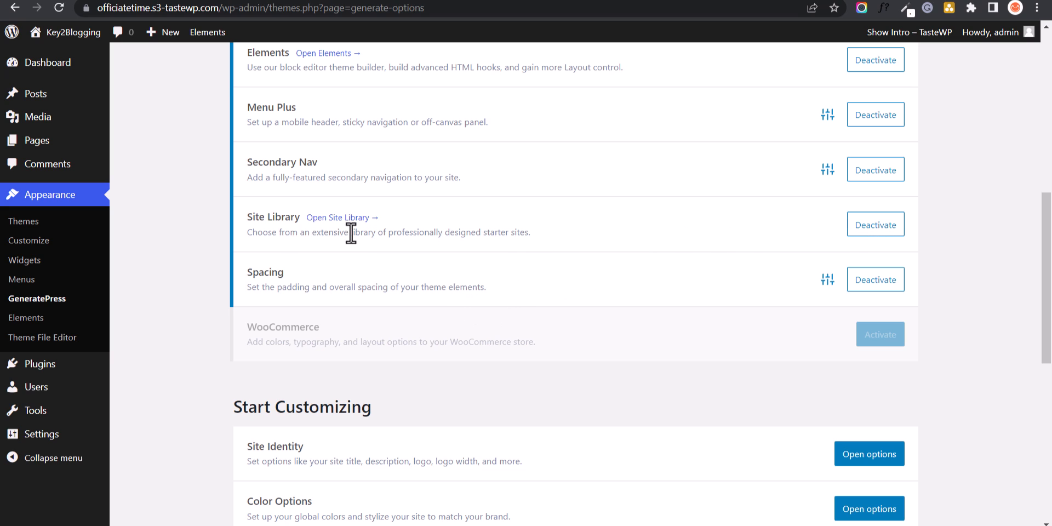
{"action": "scroll", "coordinate": [557, 269], "scroll_direction": "down", "scroll_amount": 2}
{"action": "scroll", "coordinate": [608, 345], "scroll_direction": "up", "scroll_amount": 2}
{"action": "left_click", "coordinate": [347, 220]}
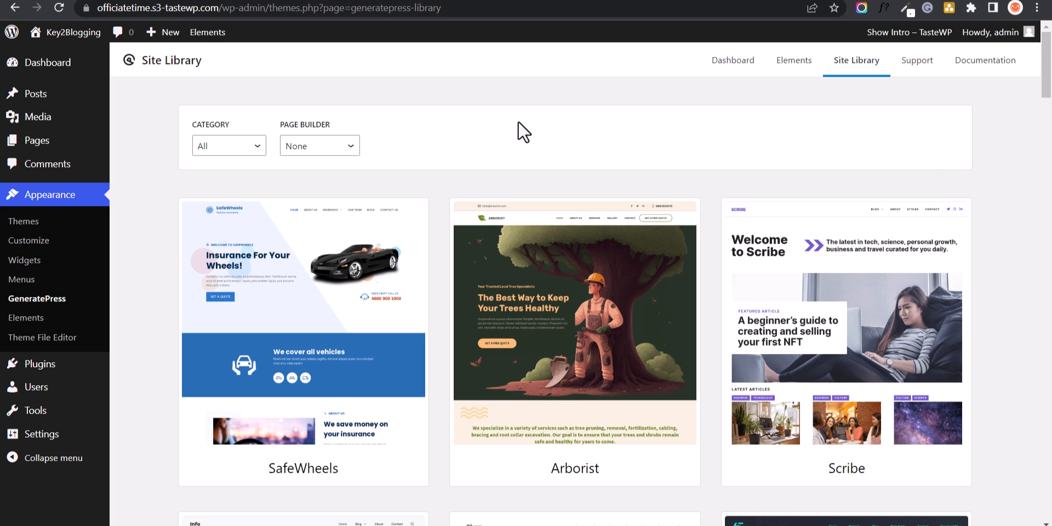
- Filter the starter sites to the Business category and open the preview of the Brand site
{"action": "left_click", "coordinate": [252, 146]}
{"action": "left_click", "coordinate": [228, 174]}
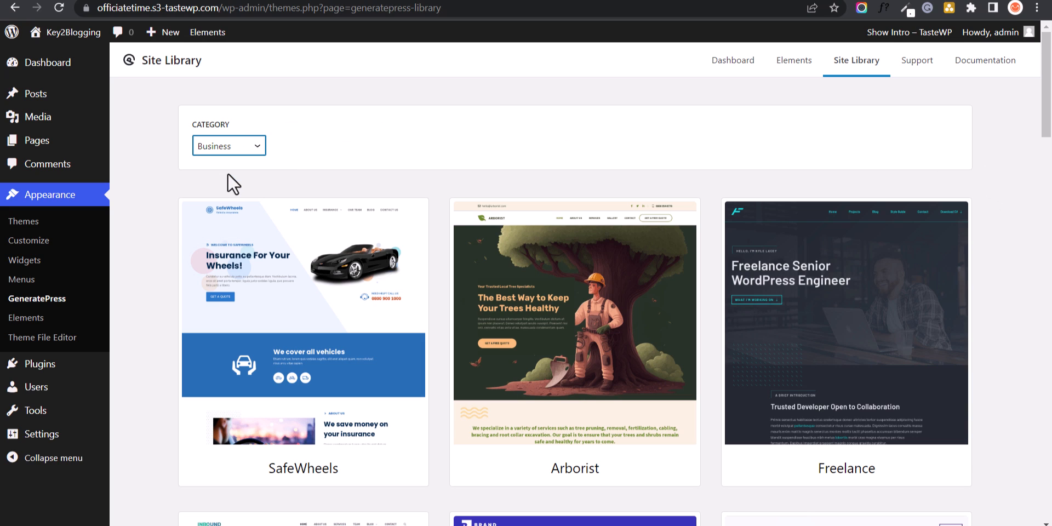
{"action": "scroll", "coordinate": [955, 211], "scroll_direction": "down", "scroll_amount": 7}
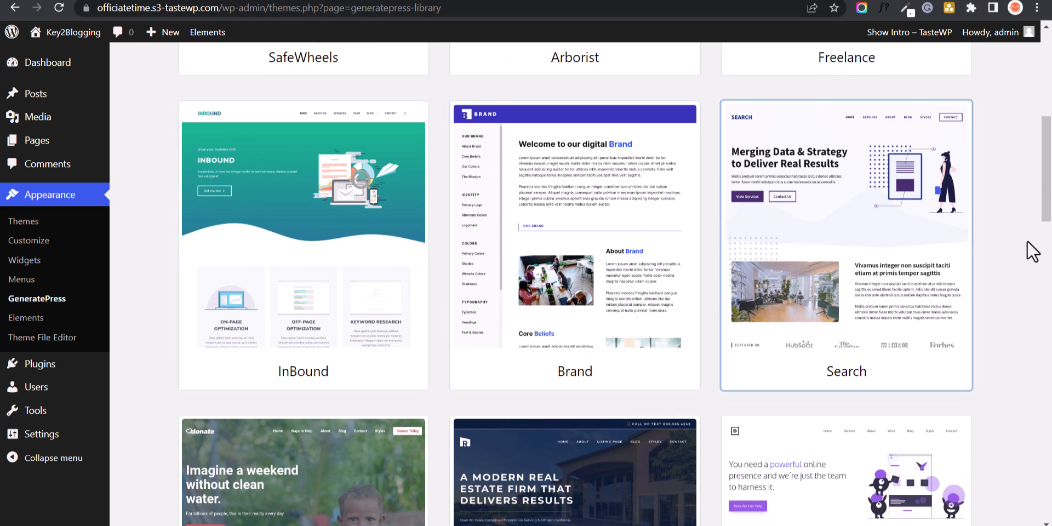
{"action": "left_click", "coordinate": [646, 277]}
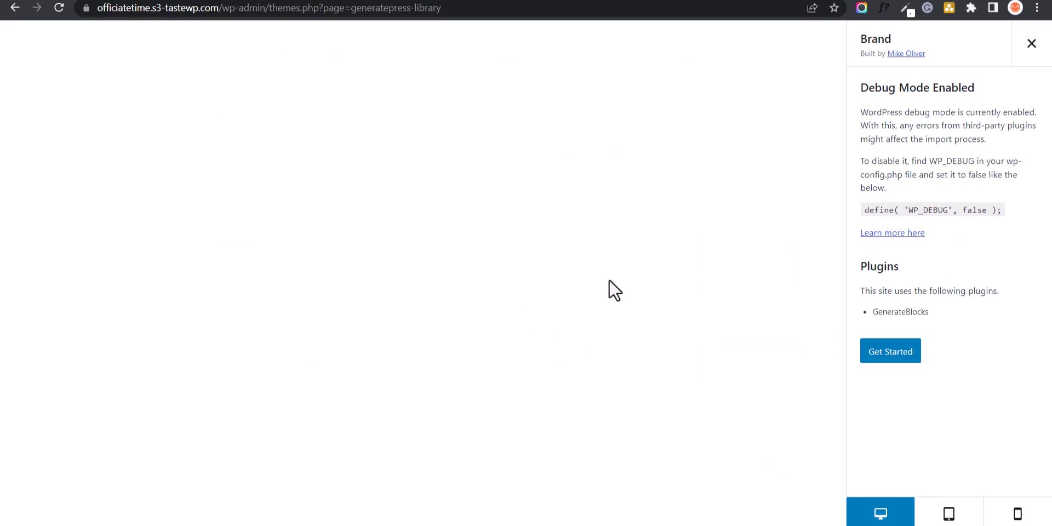
- Look through the Brand starter site demo, visiting its Photos, Accents, Social Buttons, Icons and Buttons sections
{"action": "scroll", "coordinate": [548, 296], "scroll_direction": "down", "scroll_amount": 6}
{"action": "scroll", "coordinate": [525, 298], "scroll_direction": "down", "scroll_amount": 20}
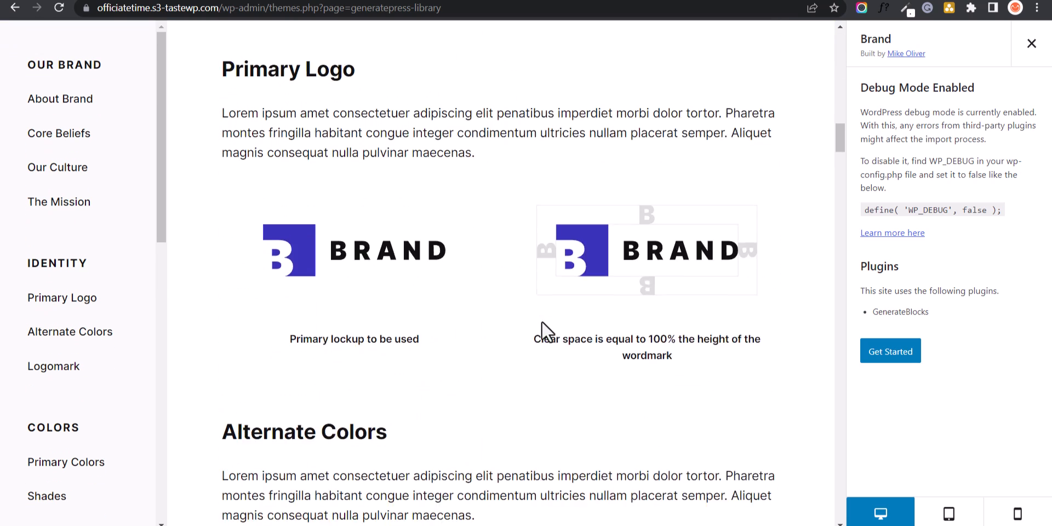
{"action": "scroll", "coordinate": [541, 321], "scroll_direction": "down", "scroll_amount": 6}
{"action": "left_click_drag", "start_coordinate": [156, 174], "coordinate": [159, 483]}
{"action": "left_click", "coordinate": [43, 355]}
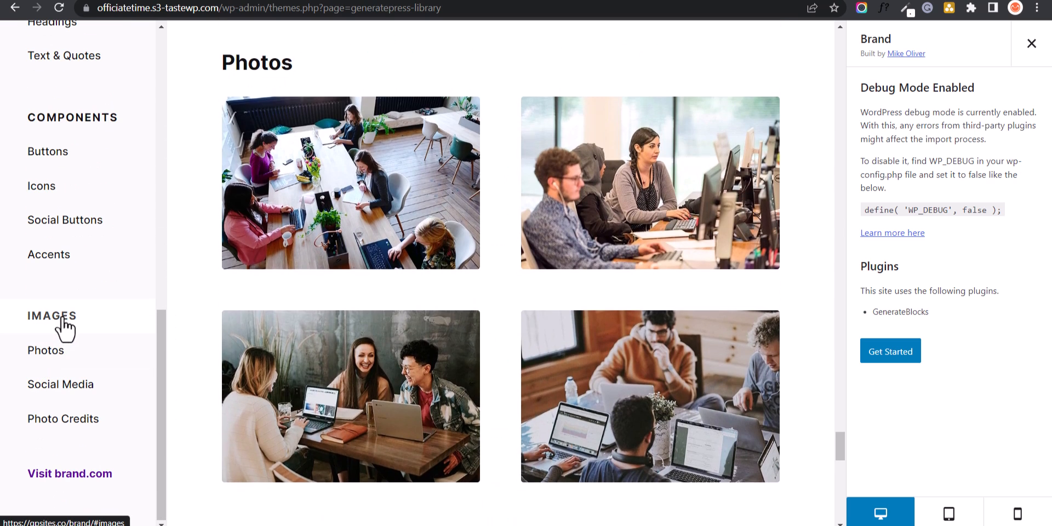
{"action": "left_click", "coordinate": [66, 254]}
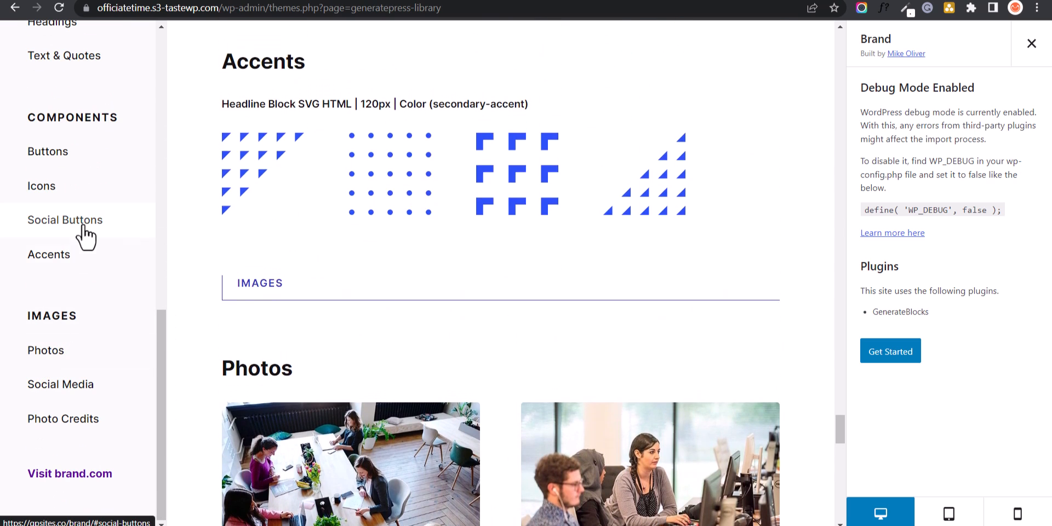
{"action": "left_click", "coordinate": [82, 227]}
{"action": "left_click", "coordinate": [90, 198]}
{"action": "left_click", "coordinate": [98, 157]}
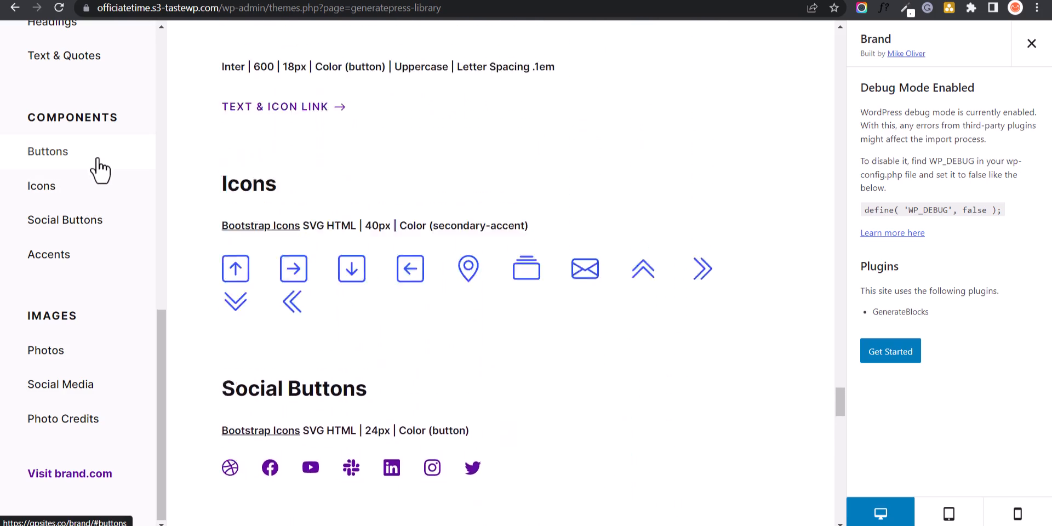
- Look through the Brand demo's upper sections, including Primary Colors and About Brand, and close its preview
{"action": "scroll", "coordinate": [97, 219], "scroll_direction": "up", "scroll_amount": 3}
{"action": "left_click", "coordinate": [76, 223]}
{"action": "scroll", "coordinate": [85, 217], "scroll_direction": "up", "scroll_amount": 3}
{"action": "left_click", "coordinate": [85, 217]}
{"action": "scroll", "coordinate": [77, 231], "scroll_direction": "up", "scroll_amount": 5}
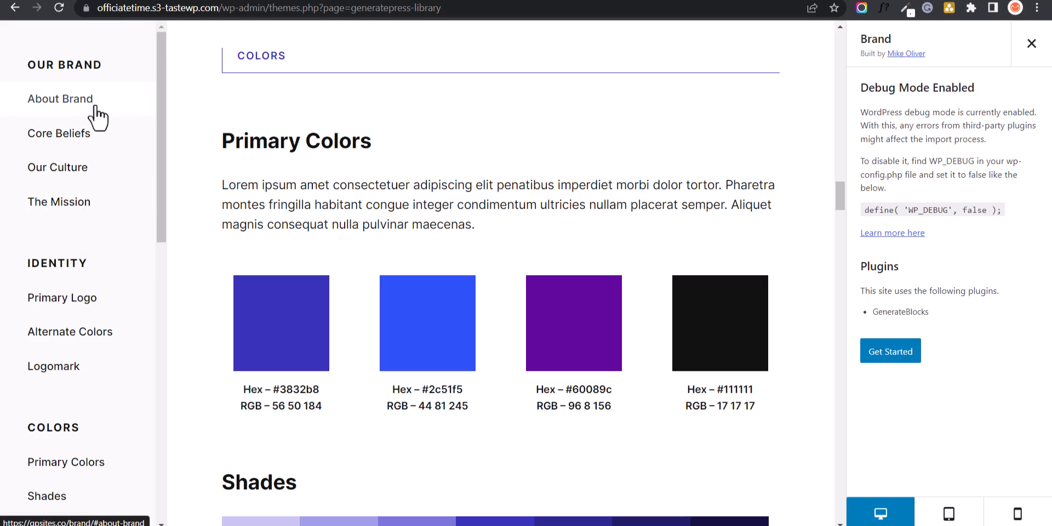
{"action": "left_click", "coordinate": [95, 112]}
{"action": "scroll", "coordinate": [574, 187], "scroll_direction": "up", "scroll_amount": 5}
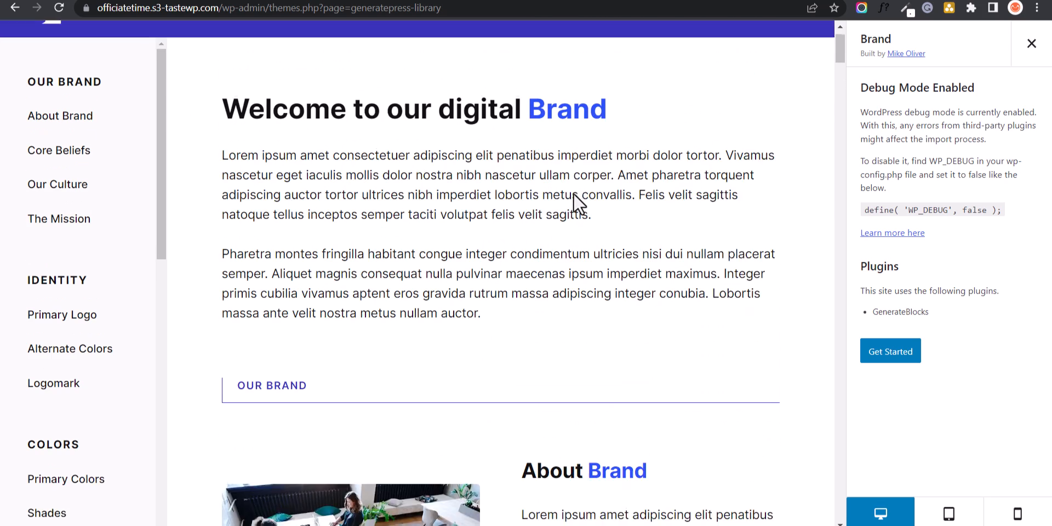
{"action": "scroll", "coordinate": [574, 193], "scroll_direction": "up", "scroll_amount": 1}
{"action": "left_click", "coordinate": [1031, 44]}
- Preview the Search starter site, look through its home page down to the footer, and close the preview
{"action": "scroll", "coordinate": [782, 291], "scroll_direction": "down", "scroll_amount": 3}
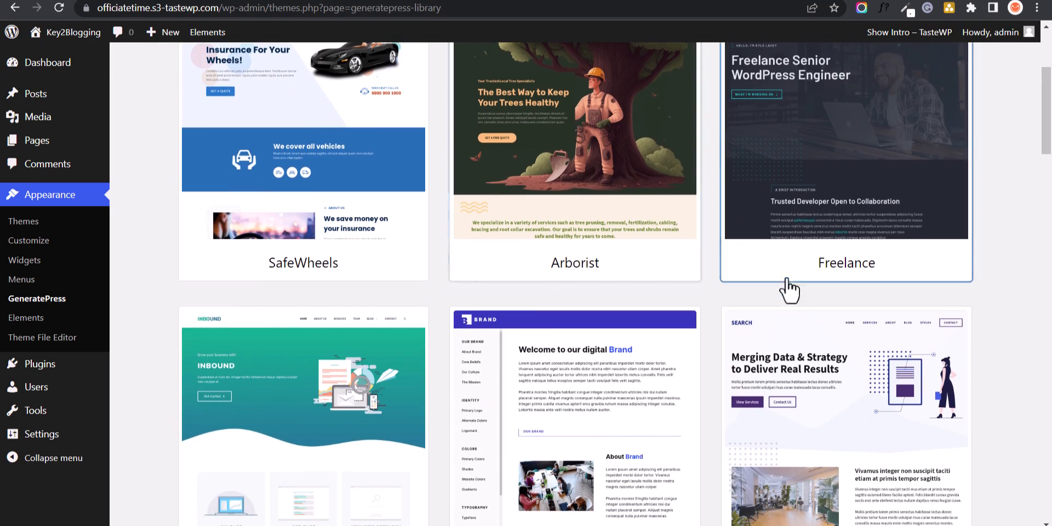
{"action": "left_click", "coordinate": [848, 311]}
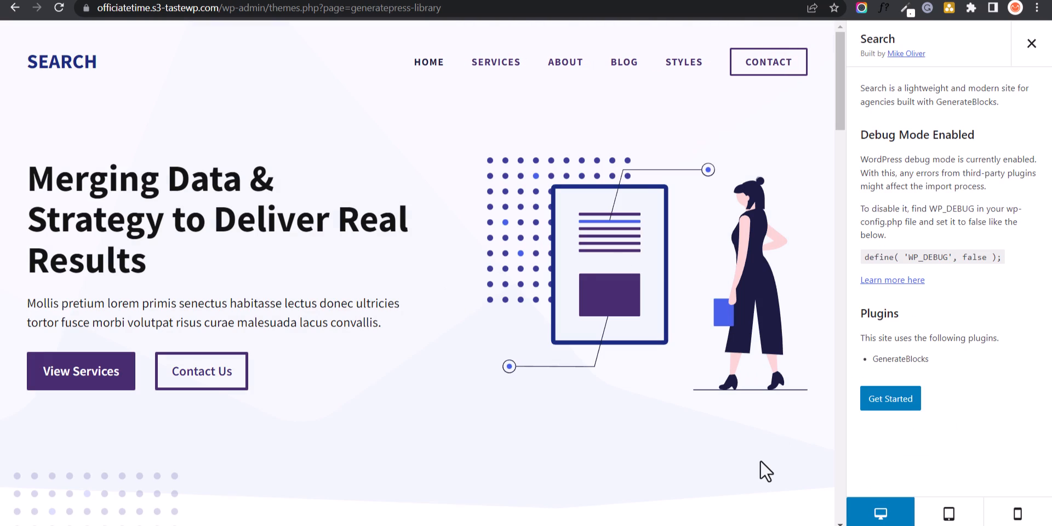
{"action": "scroll", "coordinate": [629, 296], "scroll_direction": "down", "scroll_amount": 15}
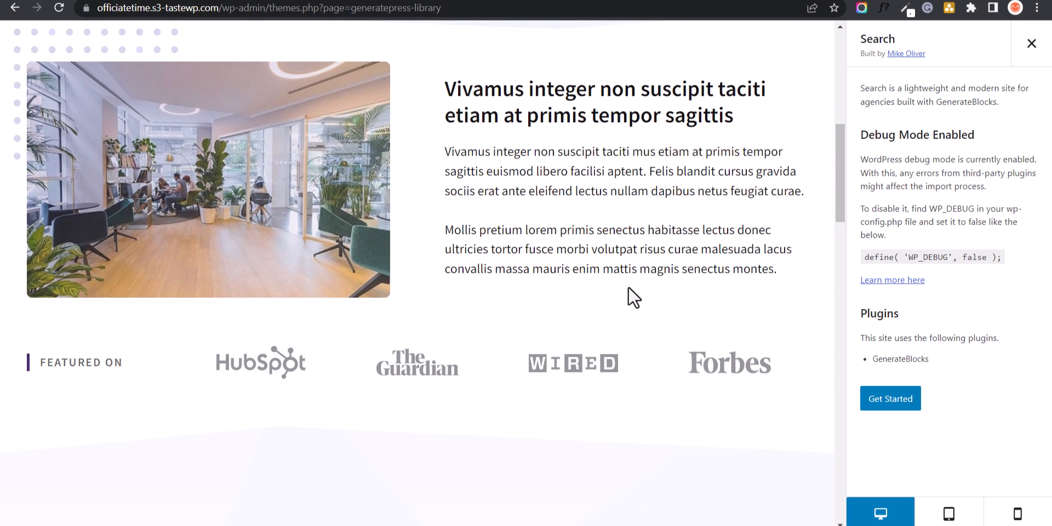
{"action": "scroll", "coordinate": [629, 293], "scroll_direction": "down", "scroll_amount": 4}
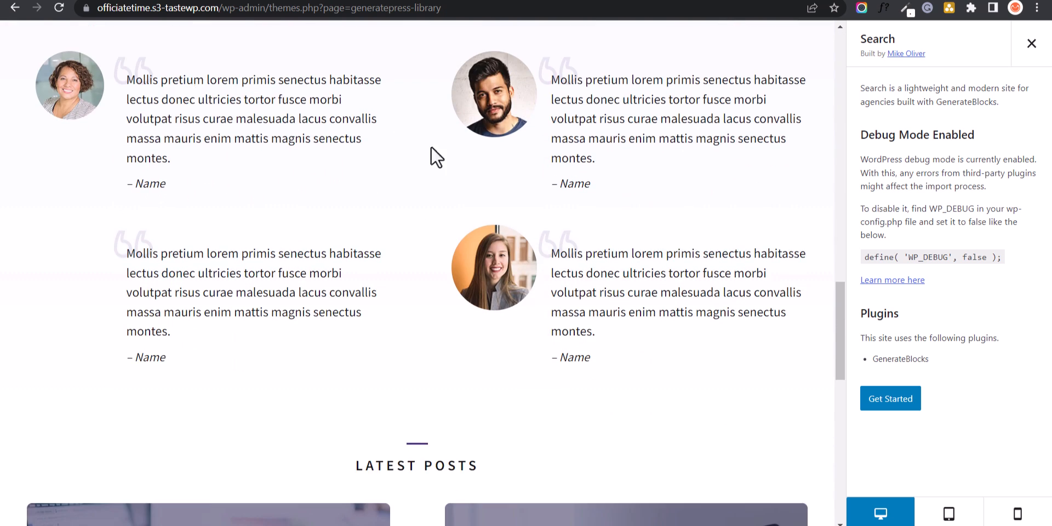
{"action": "scroll", "coordinate": [439, 265], "scroll_direction": "down", "scroll_amount": 9}
{"action": "scroll", "coordinate": [347, 296], "scroll_direction": "down", "scroll_amount": 5}
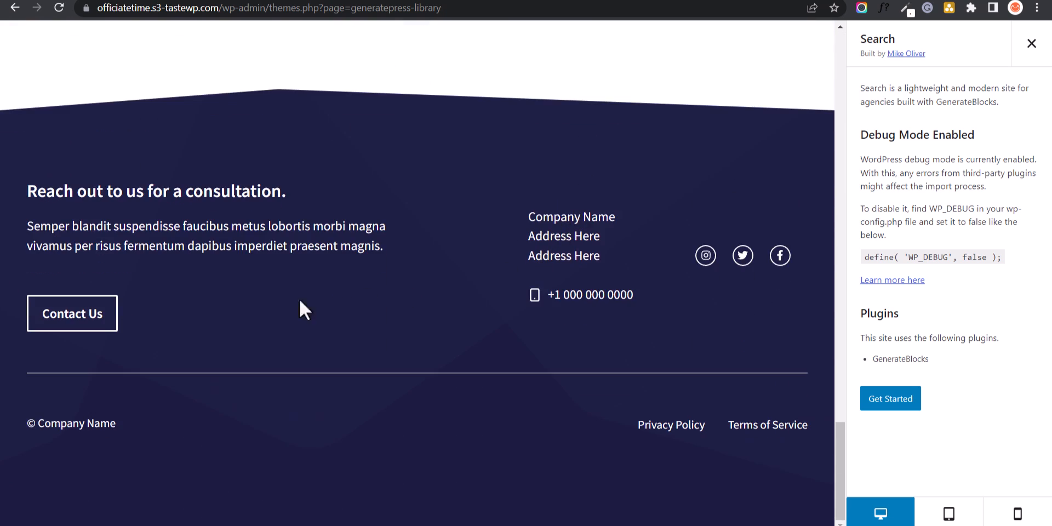
{"action": "scroll", "coordinate": [644, 273], "scroll_direction": "up", "scroll_amount": 20}
{"action": "scroll", "coordinate": [642, 270], "scroll_direction": "up", "scroll_amount": 2}
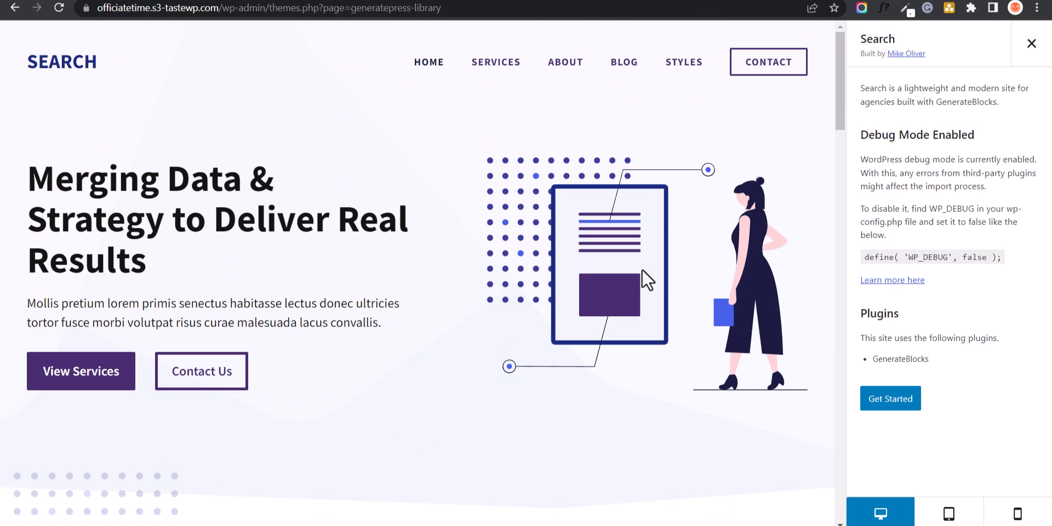
{"action": "left_click", "coordinate": [1043, 55]}
- Find the Crypto site among the Business starter sites, look through its home page preview and close it
{"action": "scroll", "coordinate": [840, 305], "scroll_direction": "down", "scroll_amount": 12}
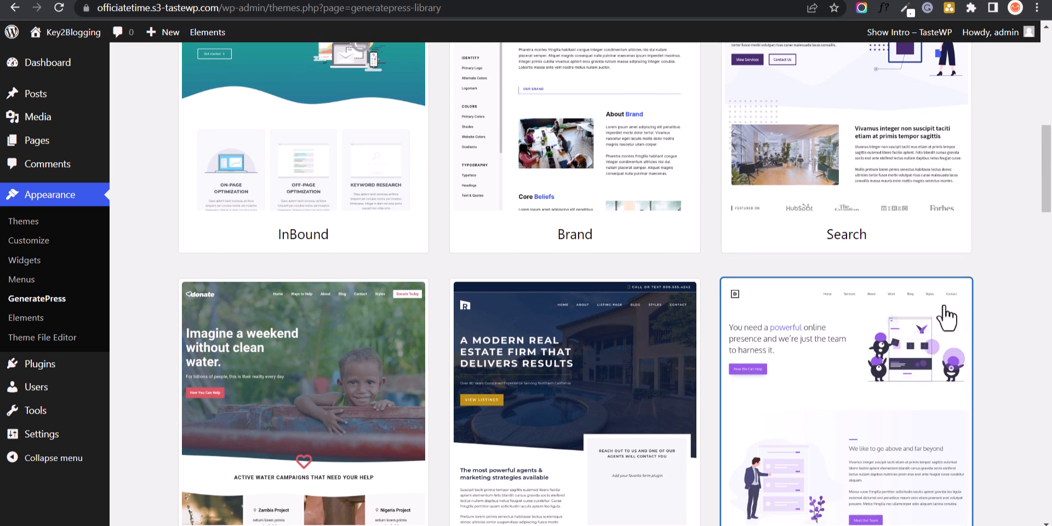
{"action": "scroll", "coordinate": [984, 292], "scroll_direction": "down", "scroll_amount": 10}
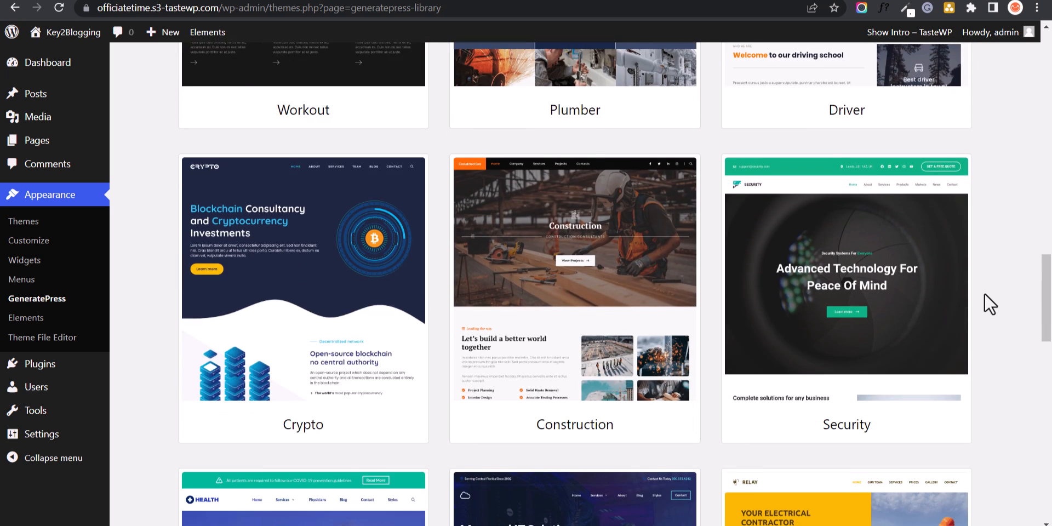
{"action": "left_click", "coordinate": [349, 327]}
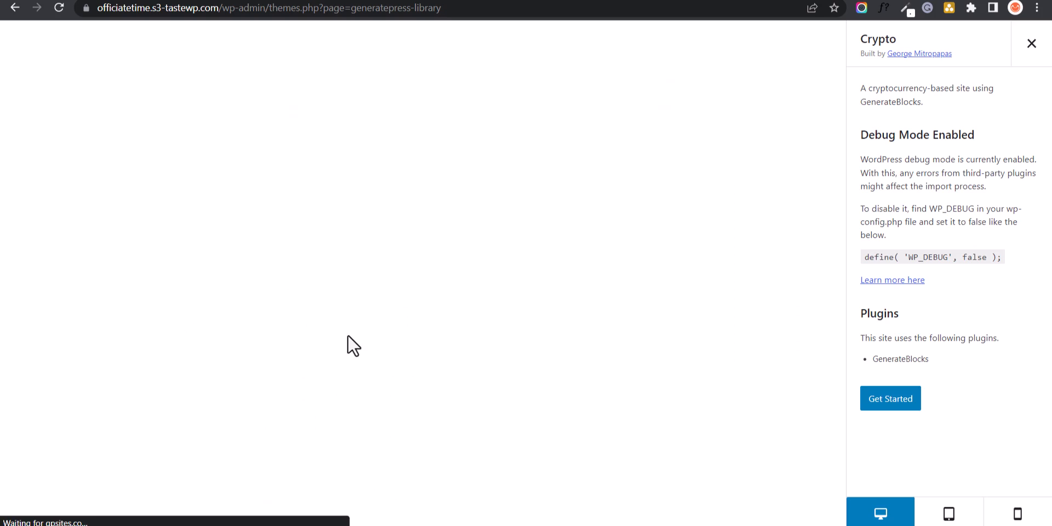
{"action": "scroll", "coordinate": [493, 299], "scroll_direction": "down", "scroll_amount": 4}
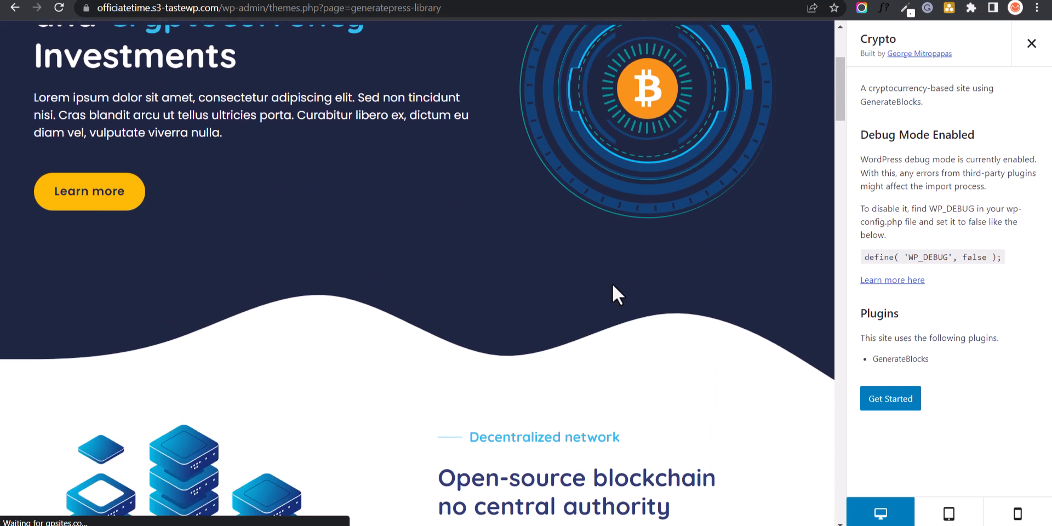
{"action": "scroll", "coordinate": [612, 285], "scroll_direction": "down", "scroll_amount": 15}
{"action": "scroll", "coordinate": [606, 287], "scroll_direction": "down", "scroll_amount": 20}
{"action": "scroll", "coordinate": [607, 289], "scroll_direction": "down", "scroll_amount": 3}
{"action": "scroll", "coordinate": [603, 274], "scroll_direction": "up", "scroll_amount": 20}
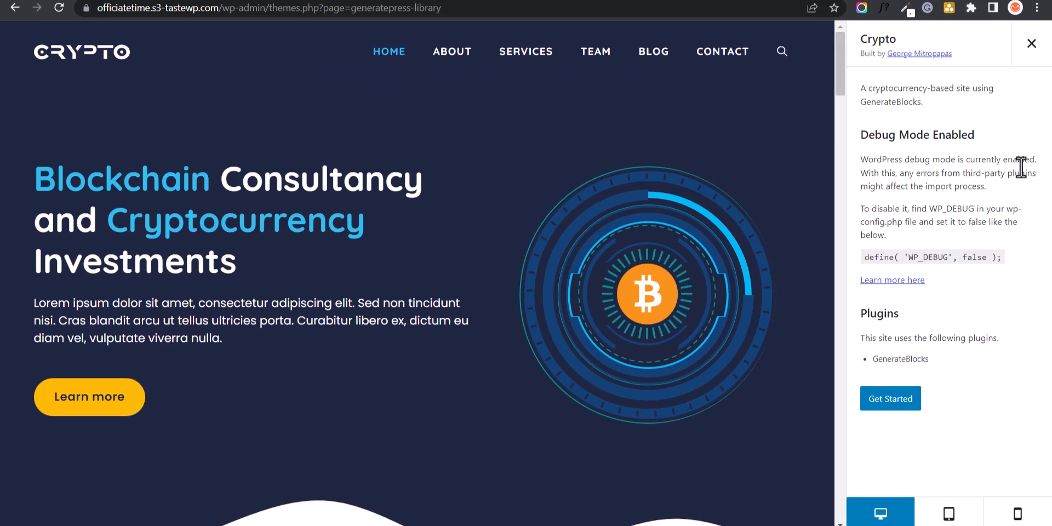
{"action": "left_click", "coordinate": [1032, 44]}
- Filter the starter sites to the Blog category and open the preview of the Info site
{"action": "left_click", "coordinate": [252, 147]}
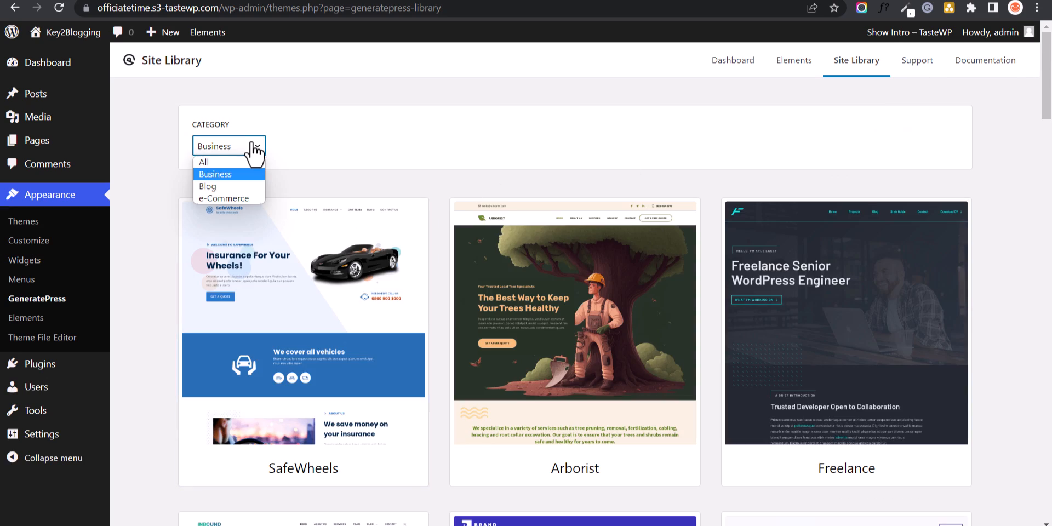
{"action": "left_click", "coordinate": [235, 184]}
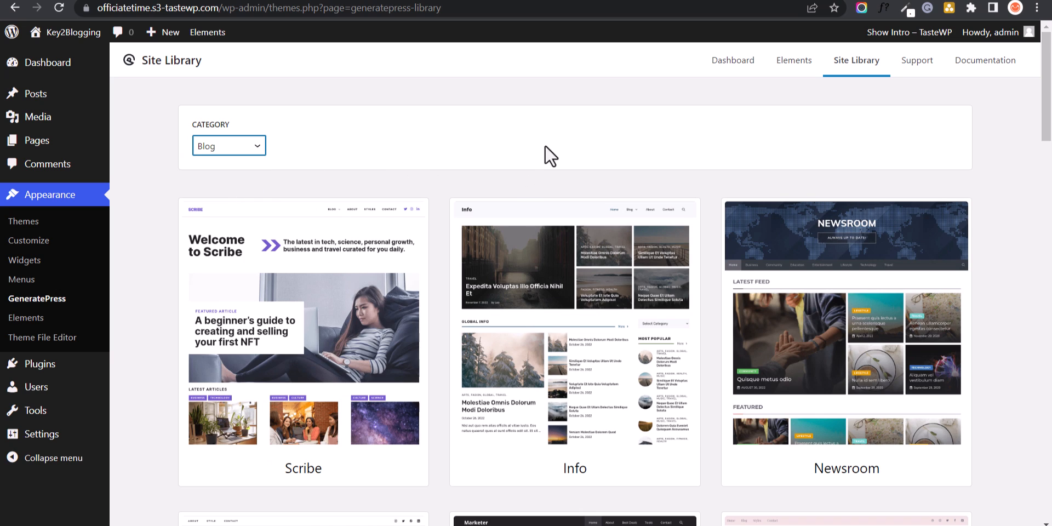
{"action": "scroll", "coordinate": [978, 284], "scroll_direction": "down", "scroll_amount": 3}
{"action": "scroll", "coordinate": [932, 291], "scroll_direction": "up", "scroll_amount": 2}
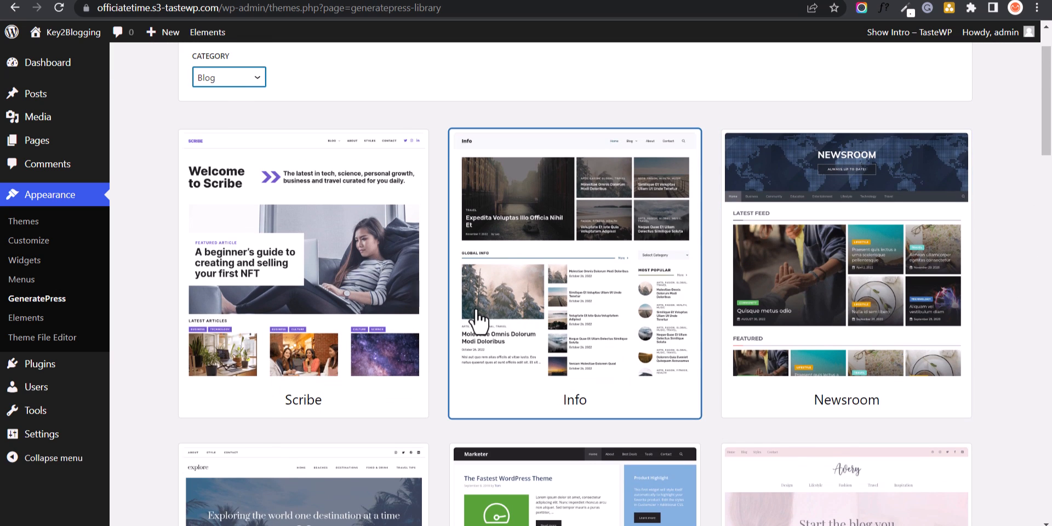
{"action": "left_click", "coordinate": [523, 272]}
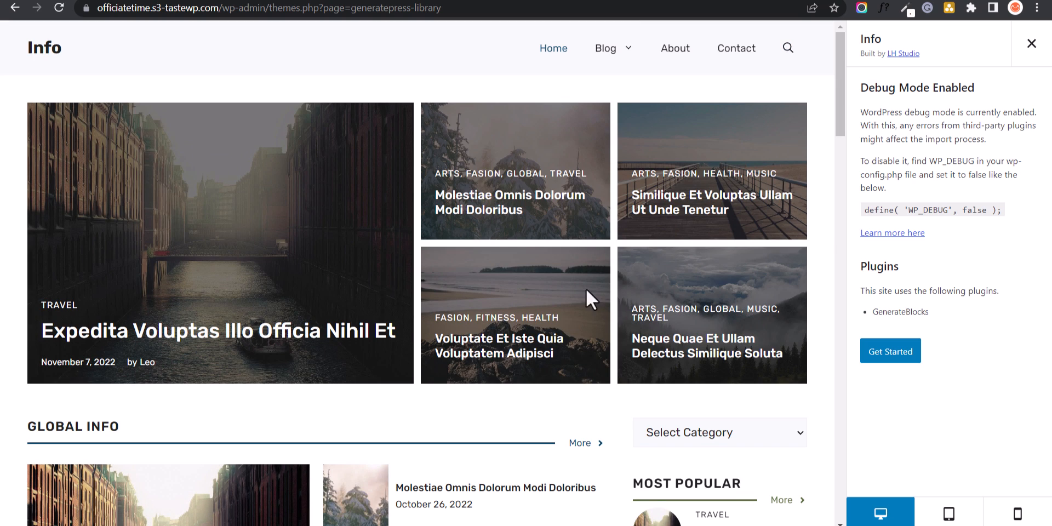
- Look through the Info site's home page down to the footer and close the preview
{"action": "scroll", "coordinate": [519, 298], "scroll_direction": "down", "scroll_amount": 6}
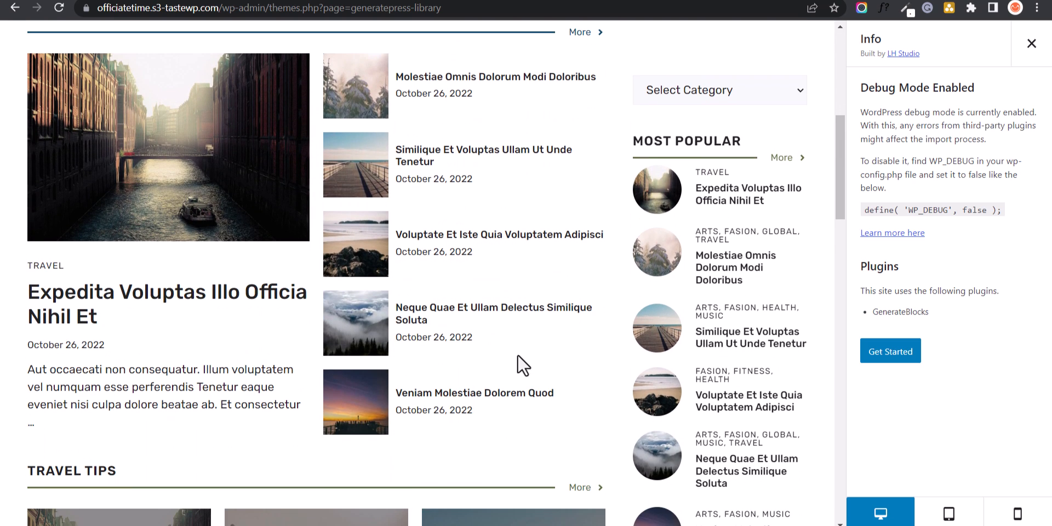
{"action": "scroll", "coordinate": [518, 356], "scroll_direction": "down", "scroll_amount": 8}
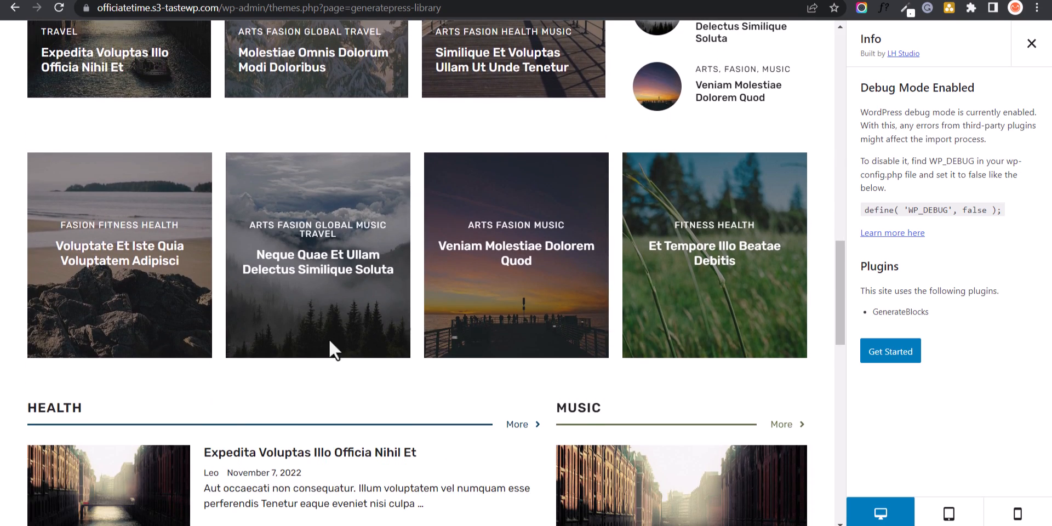
{"action": "scroll", "coordinate": [310, 350], "scroll_direction": "down", "scroll_amount": 13}
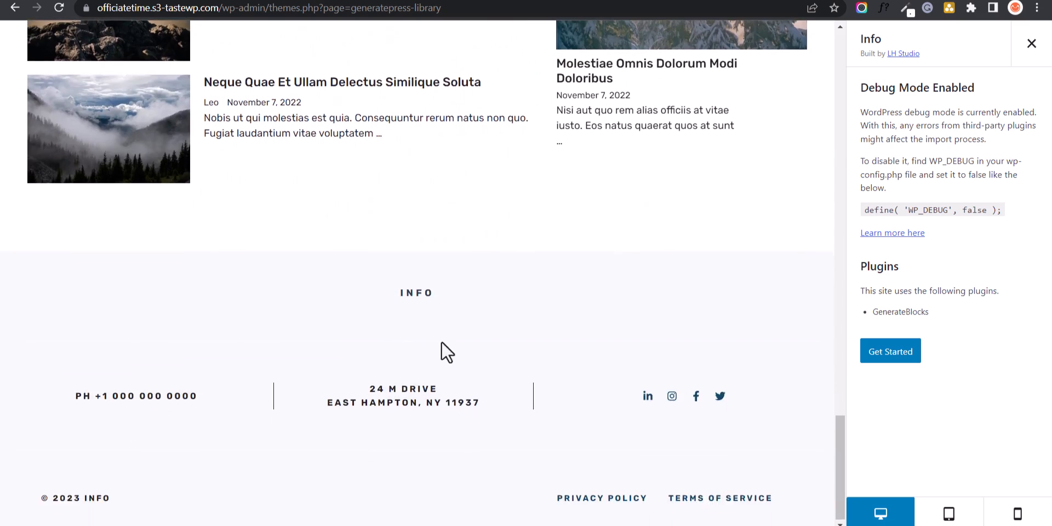
{"action": "scroll", "coordinate": [442, 342], "scroll_direction": "up", "scroll_amount": 20}
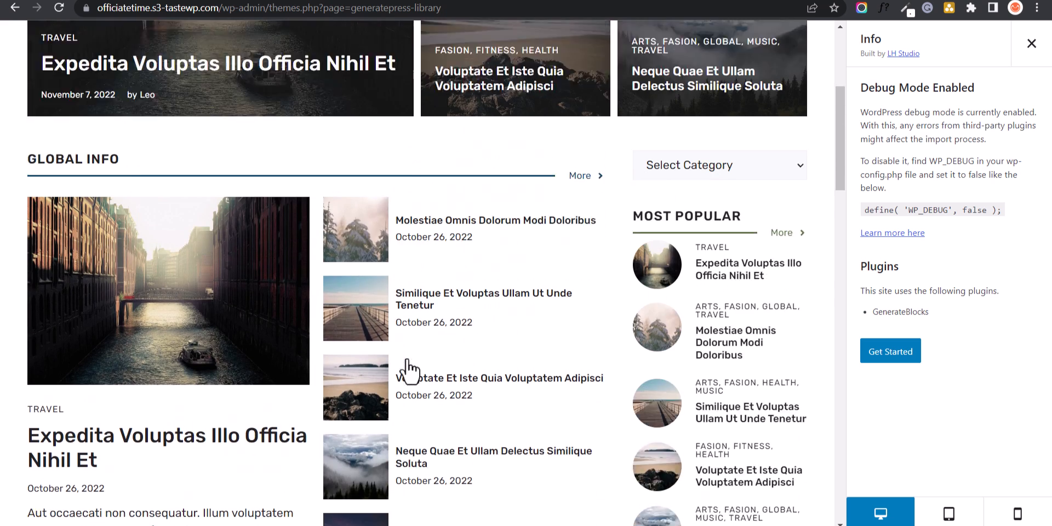
{"action": "scroll", "coordinate": [408, 373], "scroll_direction": "up", "scroll_amount": 4}
{"action": "left_click", "coordinate": [1030, 43]}
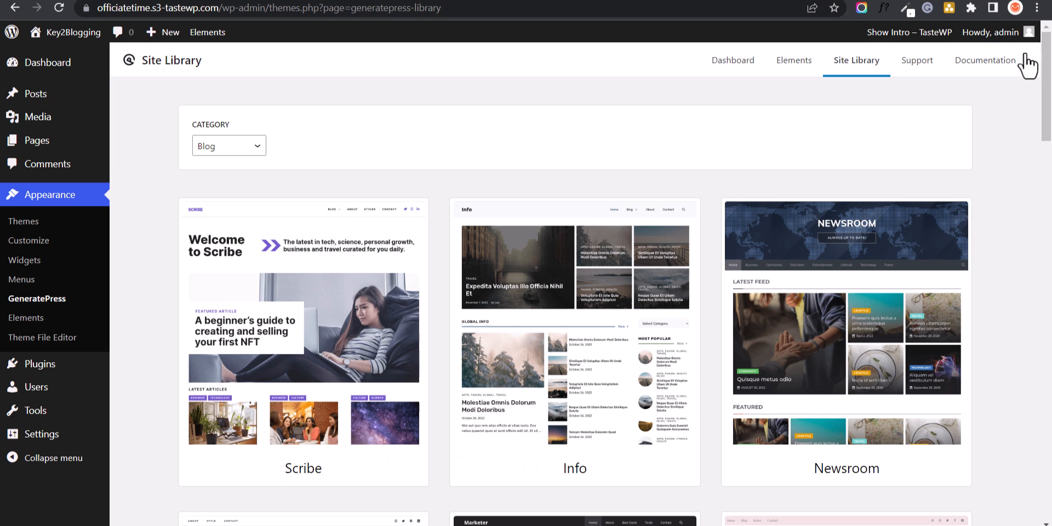
- Browse the Blog category's starter site designs through the end of the list and return to the category filter
{"action": "scroll", "coordinate": [886, 328], "scroll_direction": "down", "scroll_amount": 5}
{"action": "scroll", "coordinate": [951, 287], "scroll_direction": "up", "scroll_amount": 3}
{"action": "scroll", "coordinate": [824, 241], "scroll_direction": "up", "scroll_amount": 1}
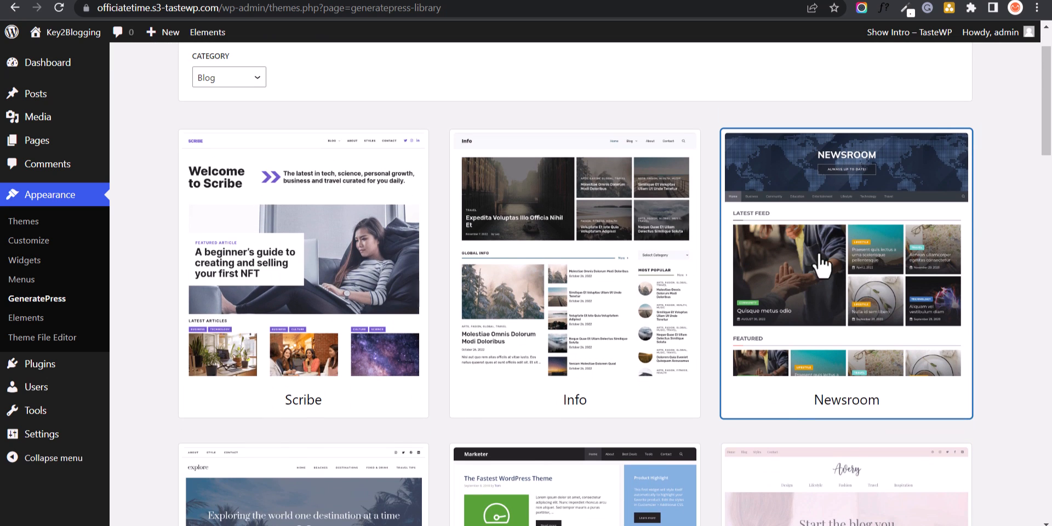
{"action": "scroll", "coordinate": [833, 296], "scroll_direction": "down", "scroll_amount": 5}
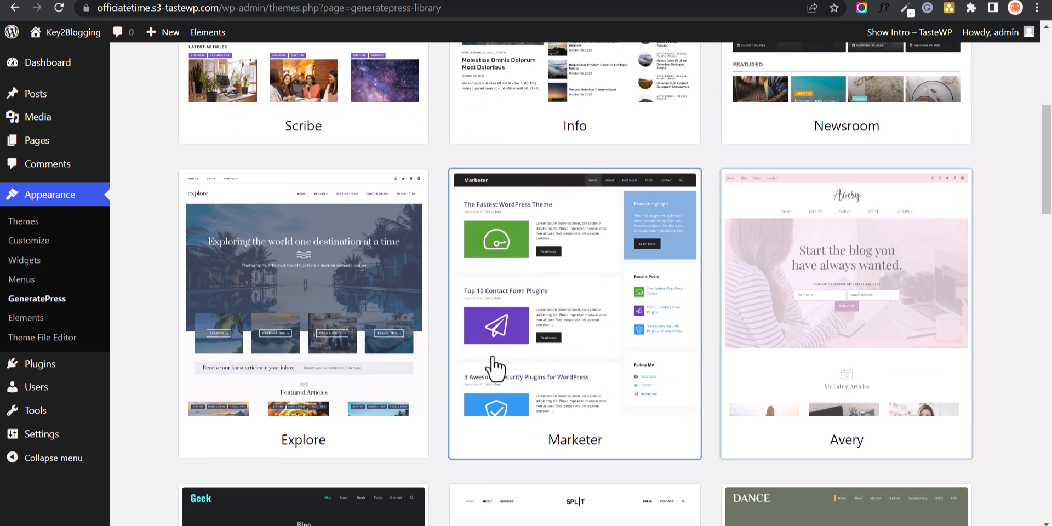
{"action": "scroll", "coordinate": [608, 315], "scroll_direction": "down", "scroll_amount": 3}
{"action": "scroll", "coordinate": [466, 296], "scroll_direction": "down", "scroll_amount": 3}
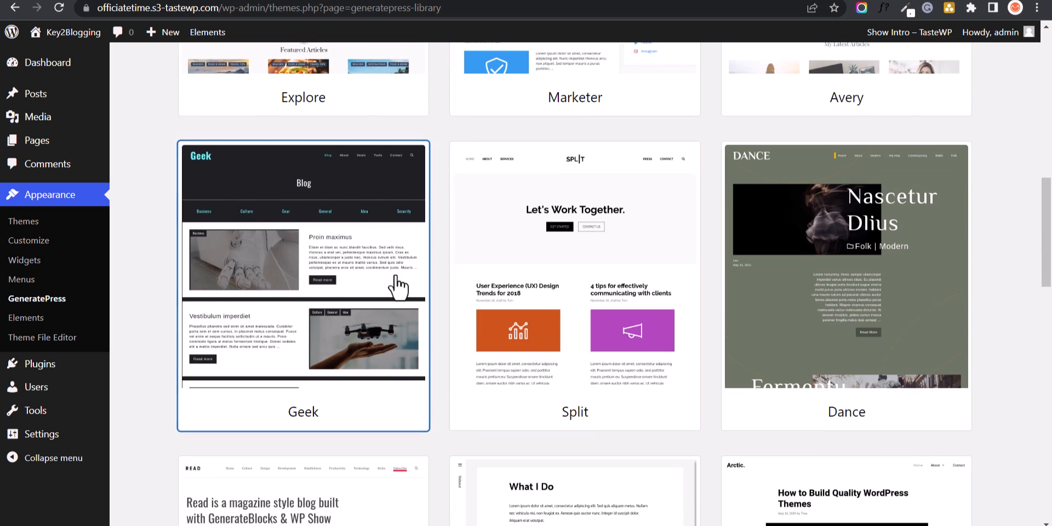
{"action": "scroll", "coordinate": [728, 287], "scroll_direction": "down", "scroll_amount": 6}
{"action": "scroll", "coordinate": [1044, 266], "scroll_direction": "down", "scroll_amount": 4}
{"action": "scroll", "coordinate": [1044, 266], "scroll_direction": "down", "scroll_amount": 4}
{"action": "scroll", "coordinate": [1044, 268], "scroll_direction": "down", "scroll_amount": 9}
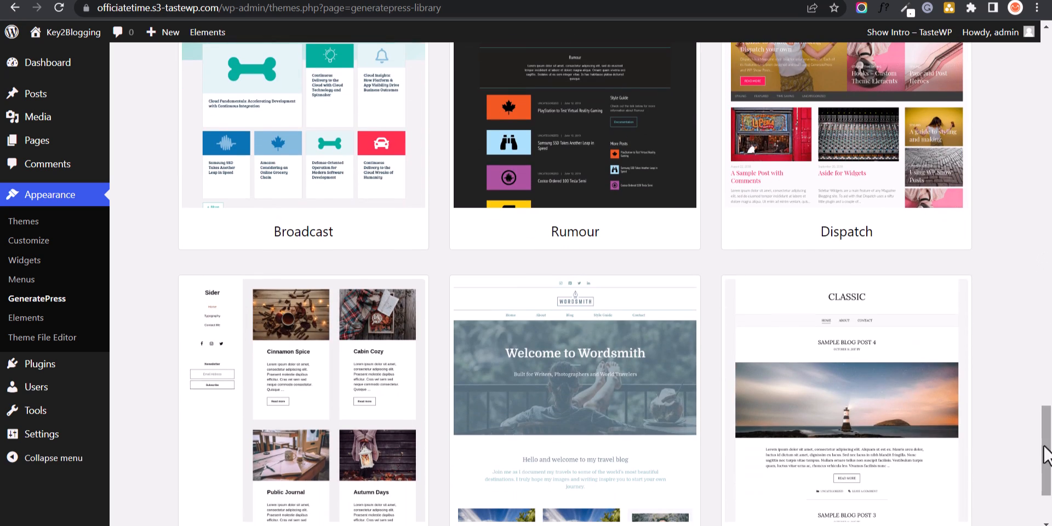
{"action": "left_click_drag", "start_coordinate": [1045, 455], "coordinate": [1045, 83]}
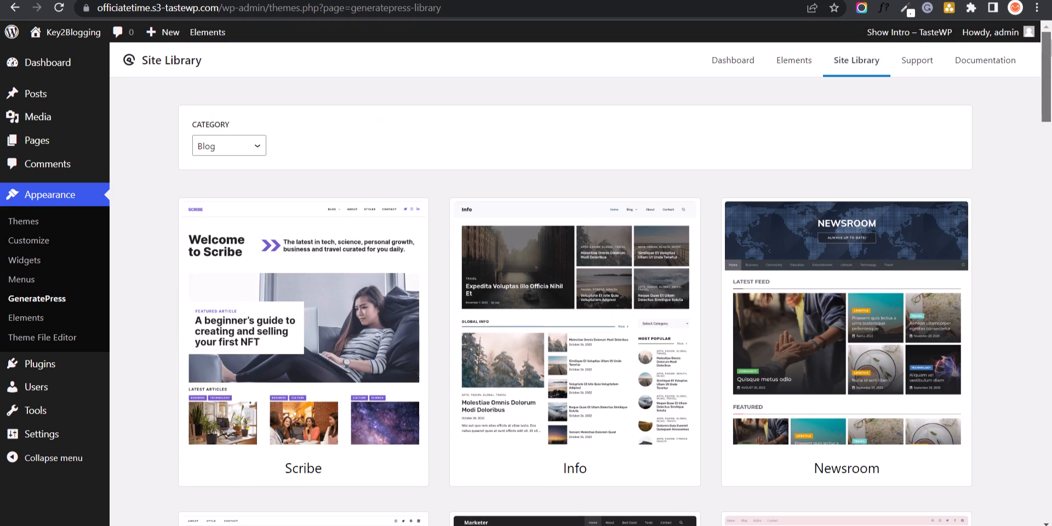
- Filter the starter sites to the Business category and open the preview of the Search site
{"action": "left_click", "coordinate": [241, 146]}
{"action": "left_click", "coordinate": [235, 174]}
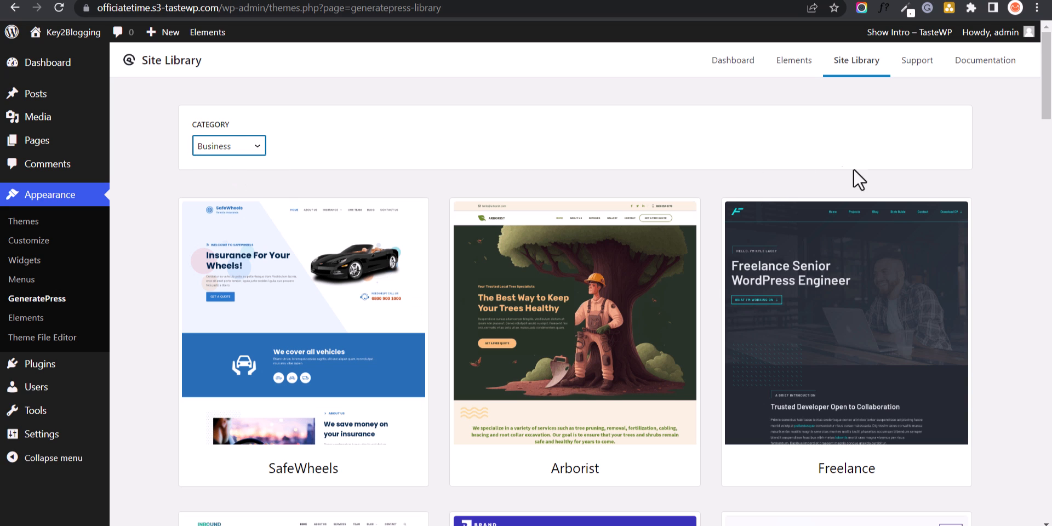
{"action": "scroll", "coordinate": [846, 187], "scroll_direction": "down", "scroll_amount": 5}
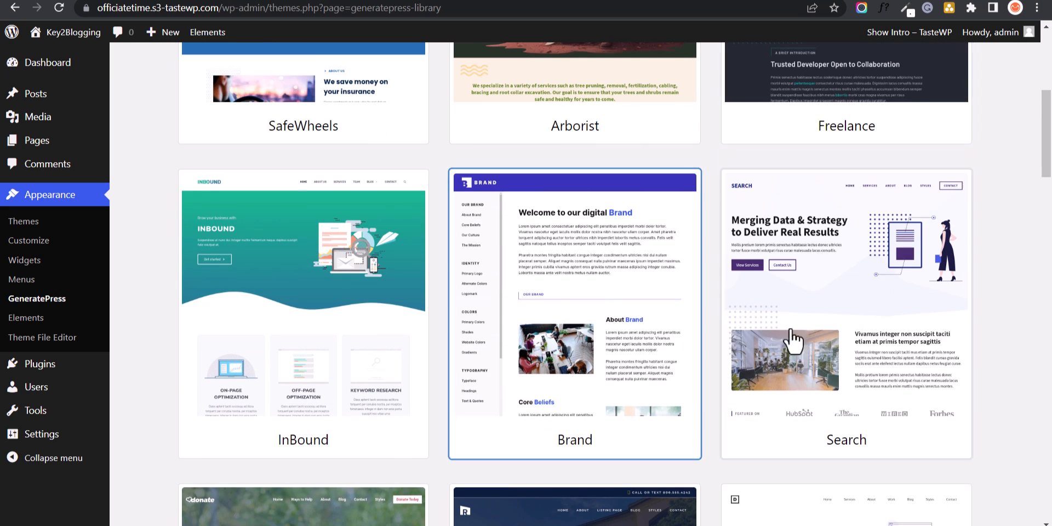
{"action": "left_click", "coordinate": [905, 331]}
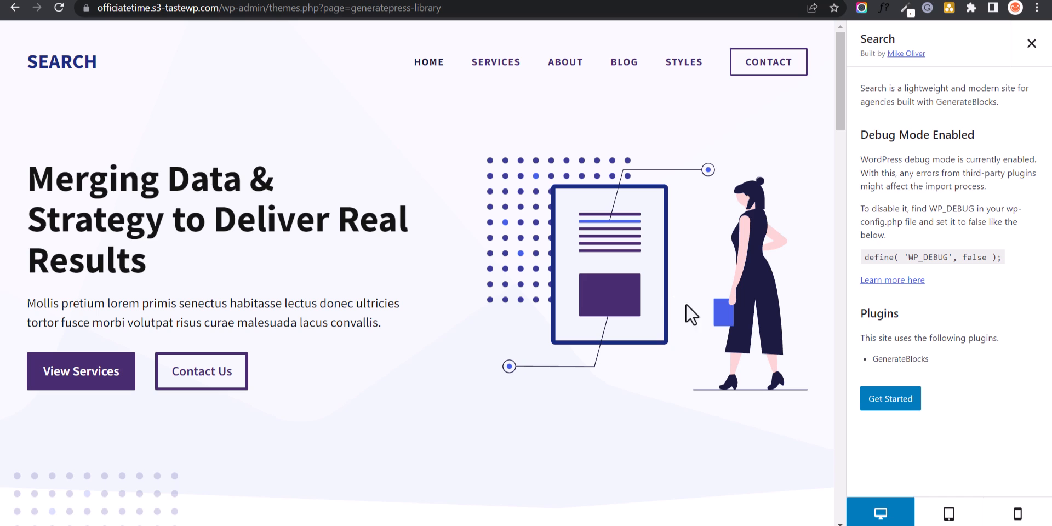
- Preview the Search site in tablet and mobile layouts, opening and closing its mobile navigation menu
{"action": "left_click", "coordinate": [949, 514]}
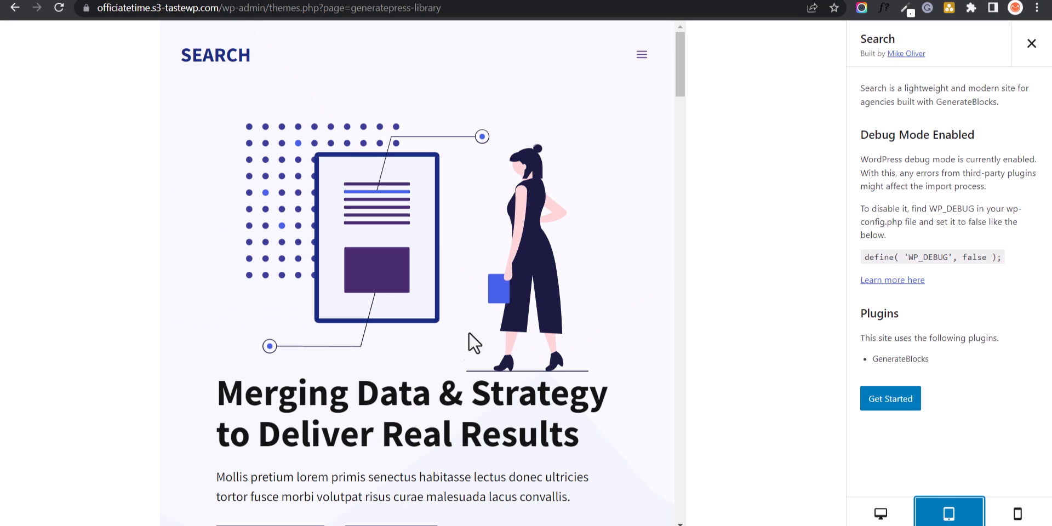
{"action": "left_click", "coordinate": [1018, 515]}
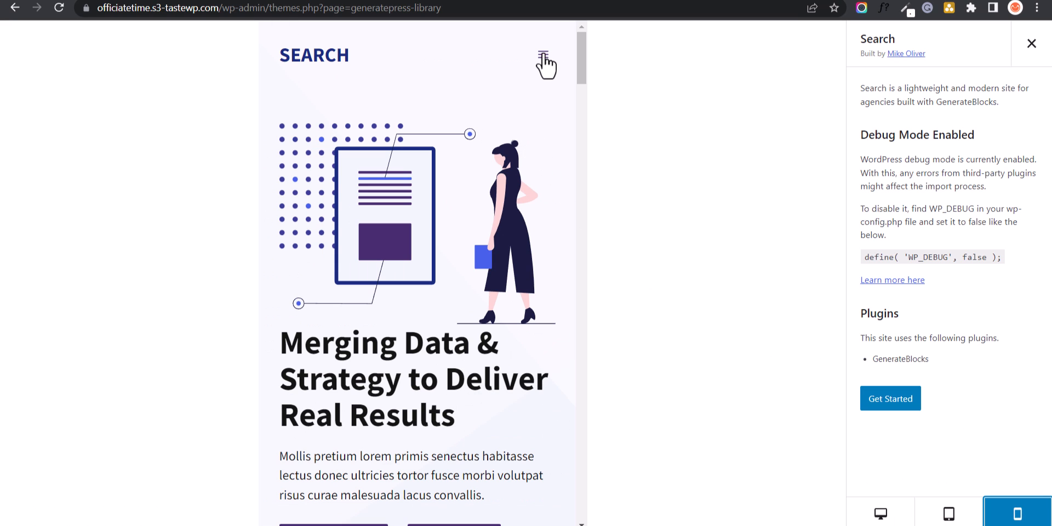
{"action": "left_click", "coordinate": [542, 56]}
{"action": "left_click", "coordinate": [417, 80]}
{"action": "left_click", "coordinate": [541, 55]}
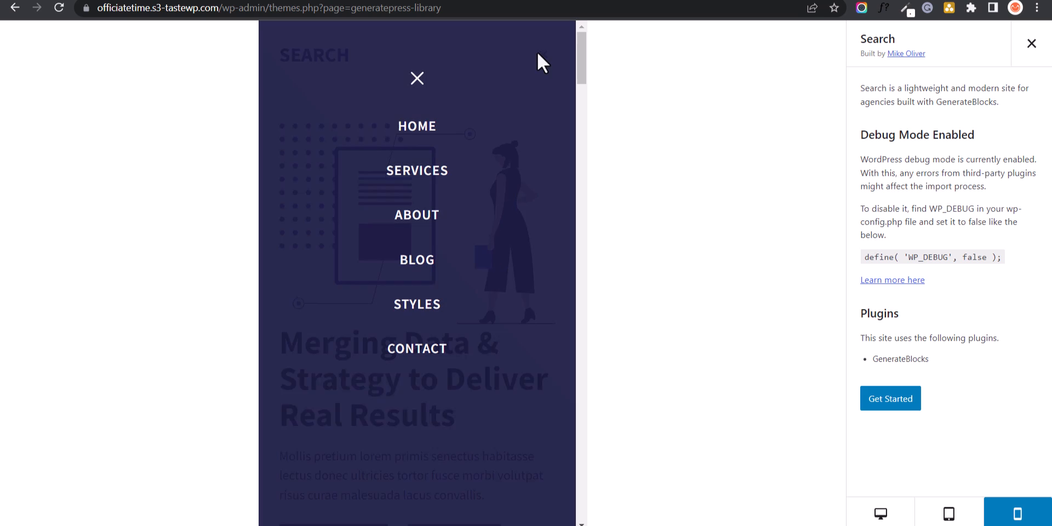
{"action": "left_click", "coordinate": [416, 79]}
- Check the content further down the Search site's mobile layout and return the preview to desktop view
{"action": "scroll", "coordinate": [461, 290], "scroll_direction": "down", "scroll_amount": 5}
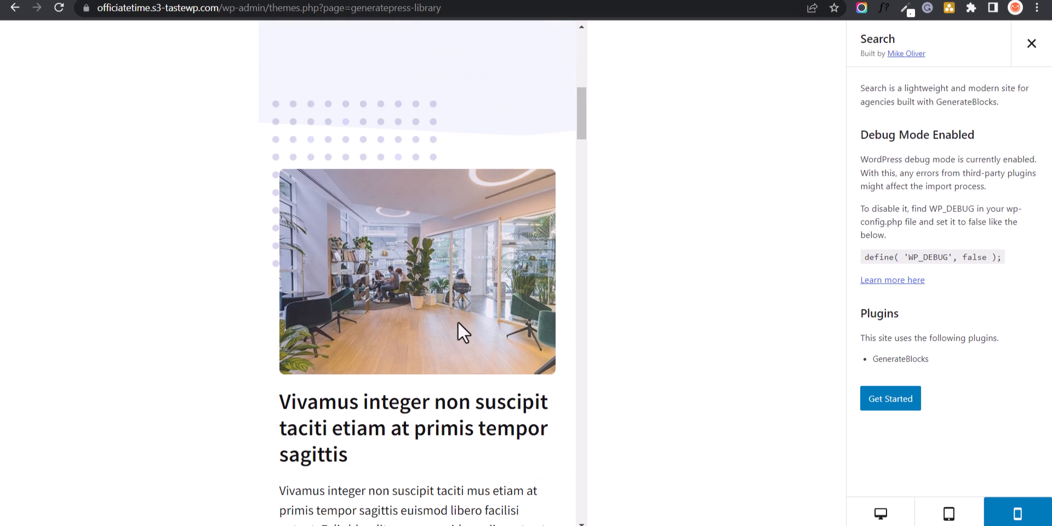
{"action": "scroll", "coordinate": [458, 311], "scroll_direction": "up", "scroll_amount": 5}
{"action": "left_click", "coordinate": [878, 515]}
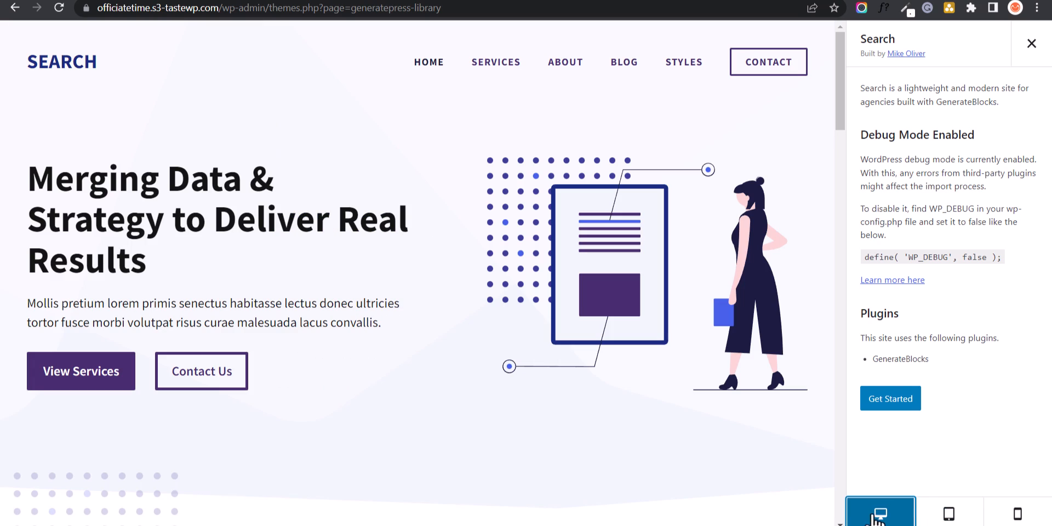
- Import the Search starter site with its theme options and demo content, and view the imported site
{"action": "left_click", "coordinate": [897, 404]}
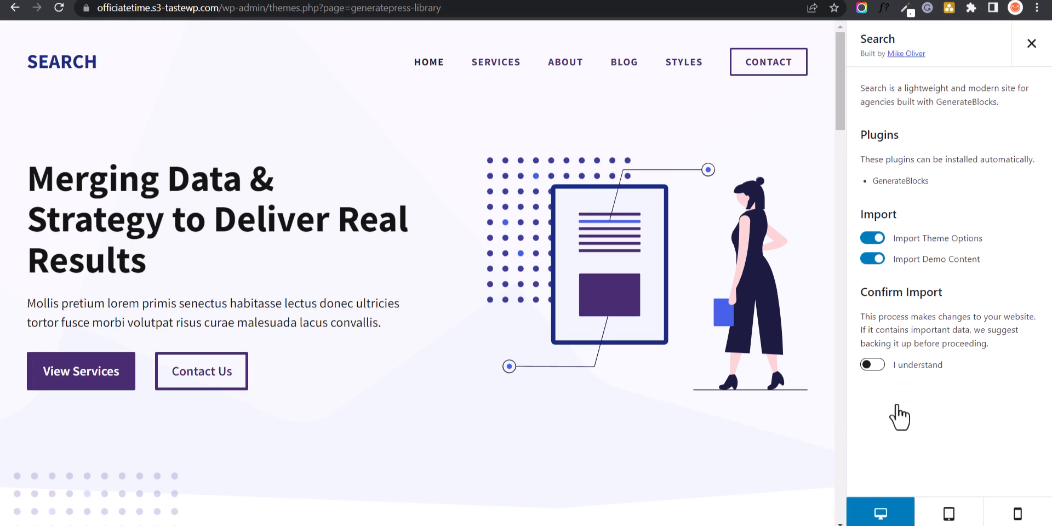
{"action": "left_click", "coordinate": [872, 365]}
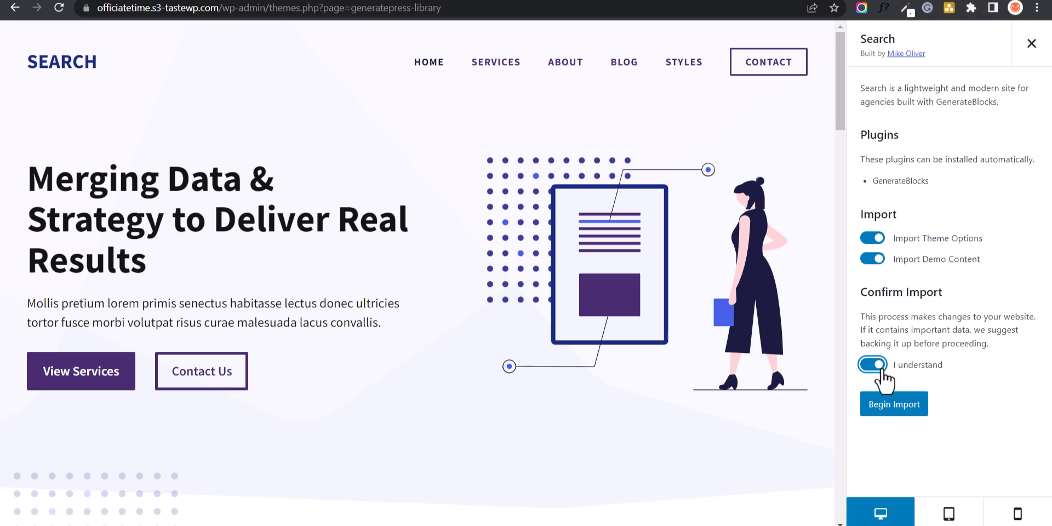
{"action": "left_click", "coordinate": [896, 407]}
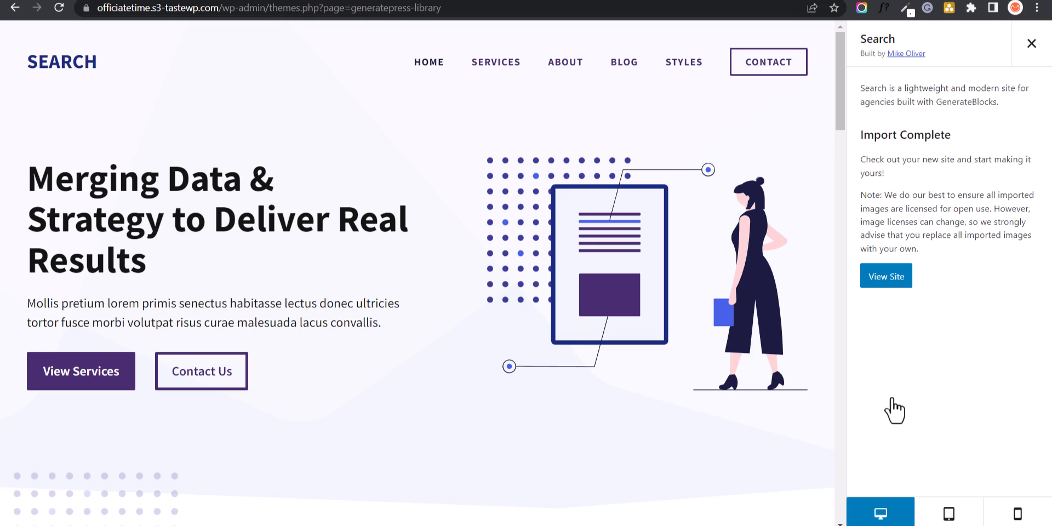
{"action": "left_click", "coordinate": [878, 284]}
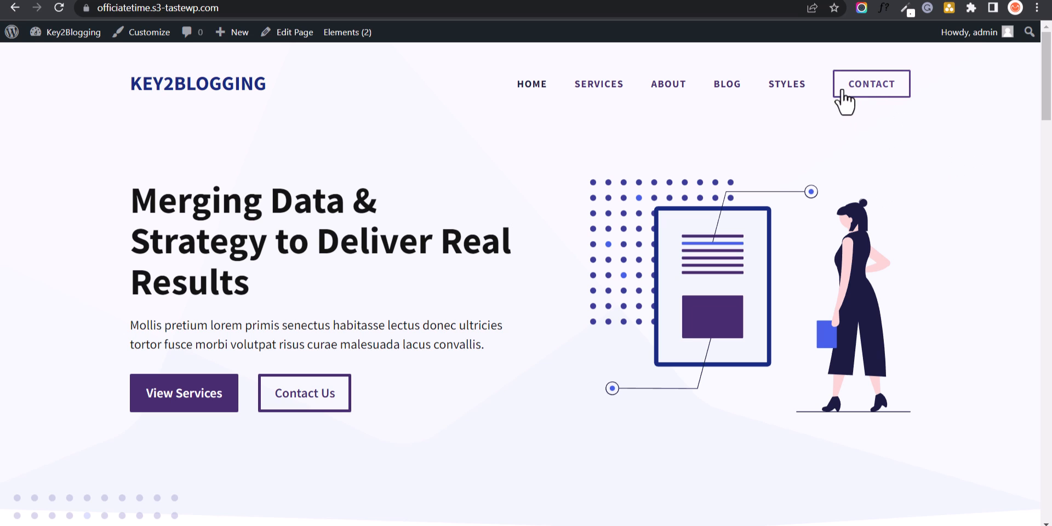
- Open the Customizer for the imported homepage and review the Container and Header layout settings
{"action": "left_click_drag", "start_coordinate": [1044, 93], "coordinate": [988, 54]}
{"action": "left_click", "coordinate": [148, 33]}
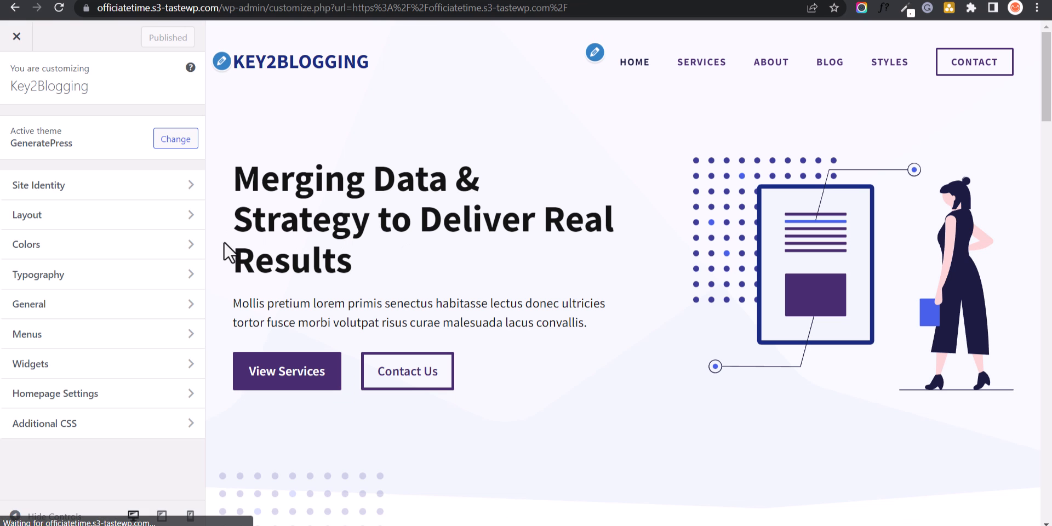
{"action": "left_click", "coordinate": [172, 216]}
{"action": "left_click", "coordinate": [136, 137]}
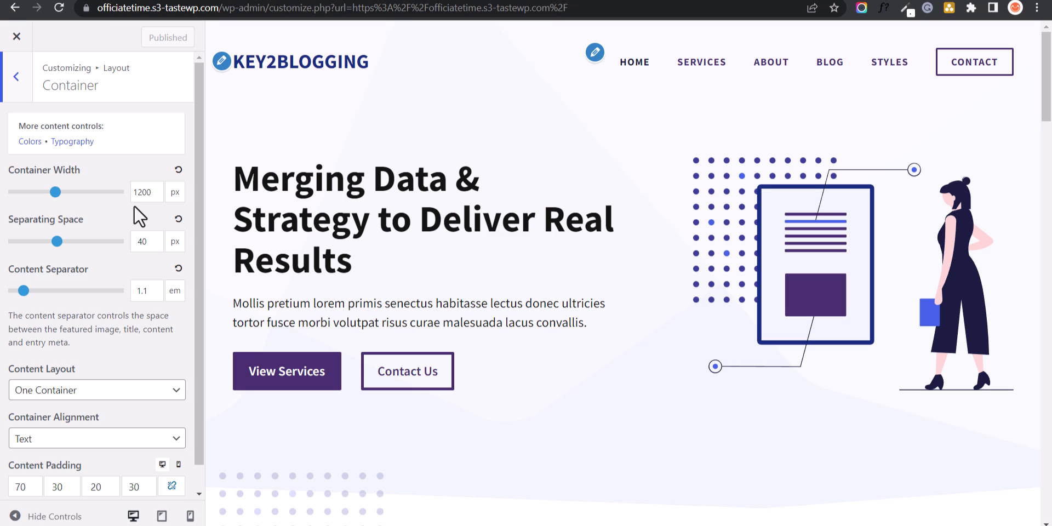
{"action": "scroll", "coordinate": [64, 423], "scroll_direction": "down", "scroll_amount": 1}
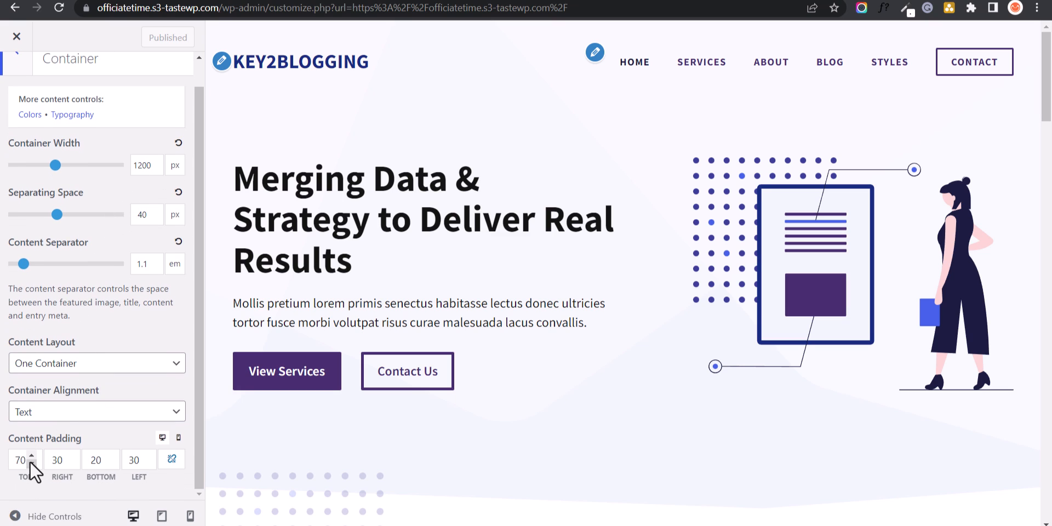
{"action": "scroll", "coordinate": [69, 439], "scroll_direction": "up", "scroll_amount": 1}
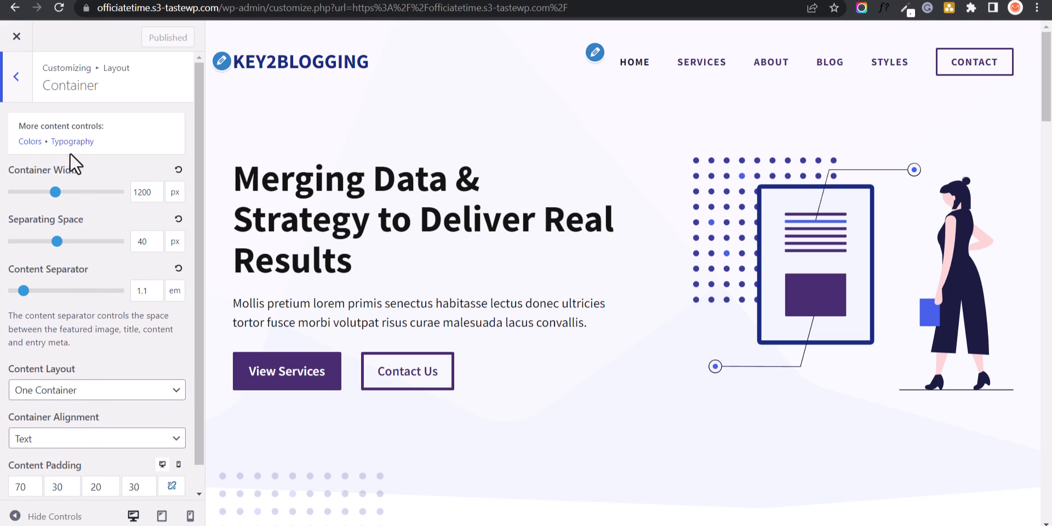
{"action": "left_click", "coordinate": [18, 72]}
{"action": "left_click", "coordinate": [55, 163]}
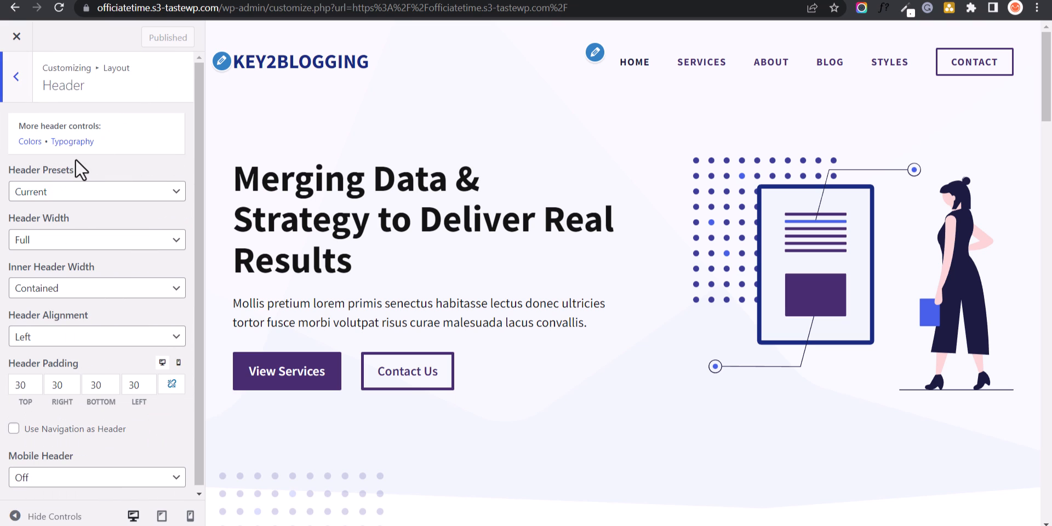
{"action": "left_click", "coordinate": [16, 76]}
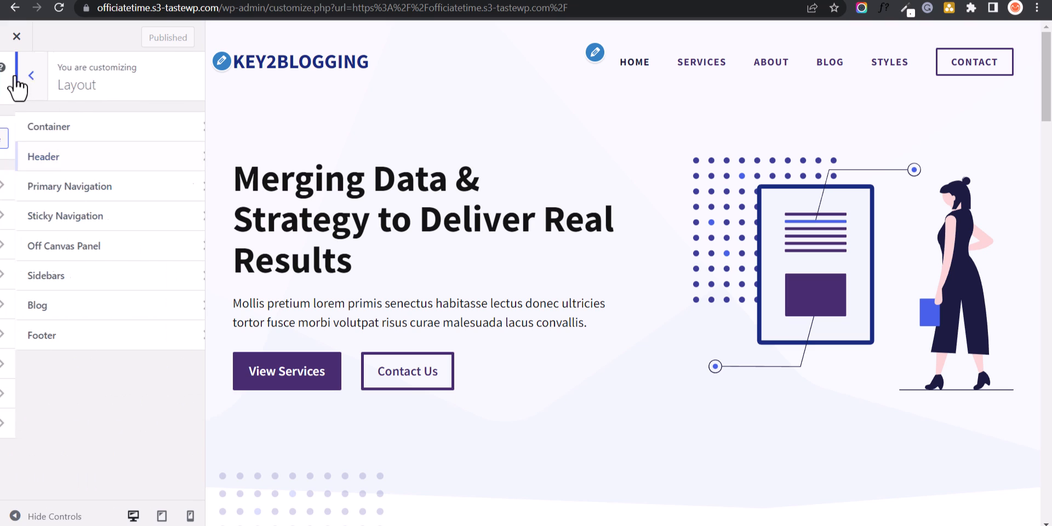
- Open the theme's color settings and inspect the accent-hover global color
{"action": "left_click", "coordinate": [17, 77]}
{"action": "left_click", "coordinate": [54, 245]}
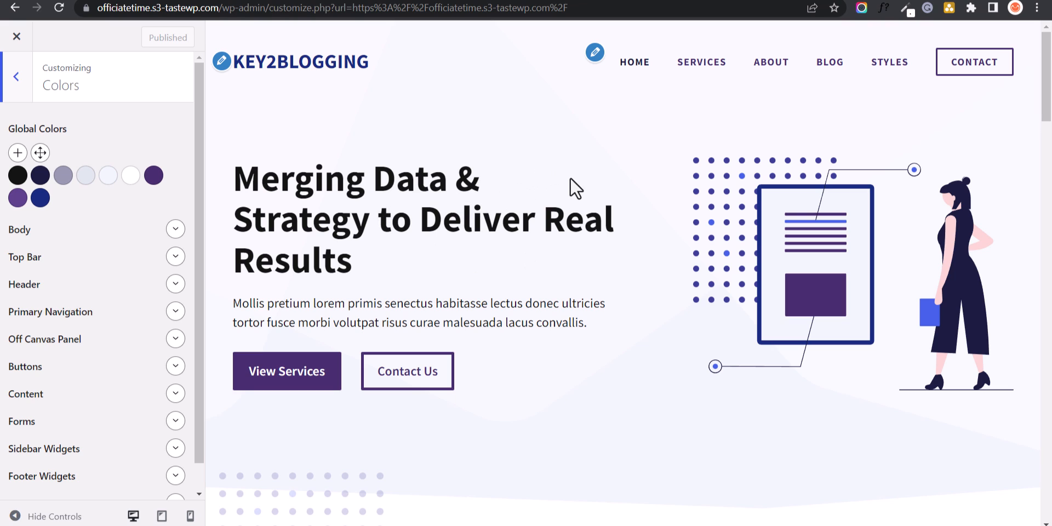
{"action": "left_click", "coordinate": [19, 201]}
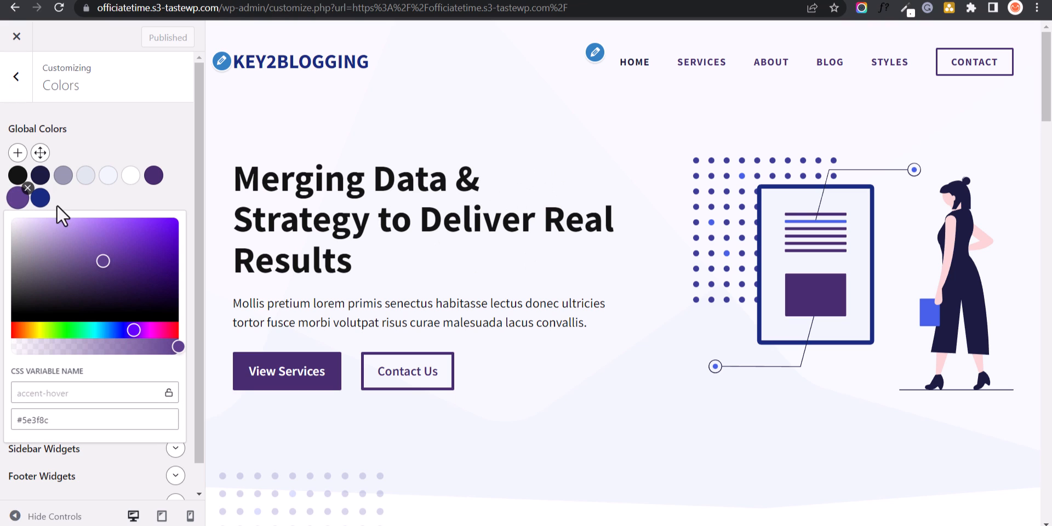
{"action": "left_click", "coordinate": [18, 201]}
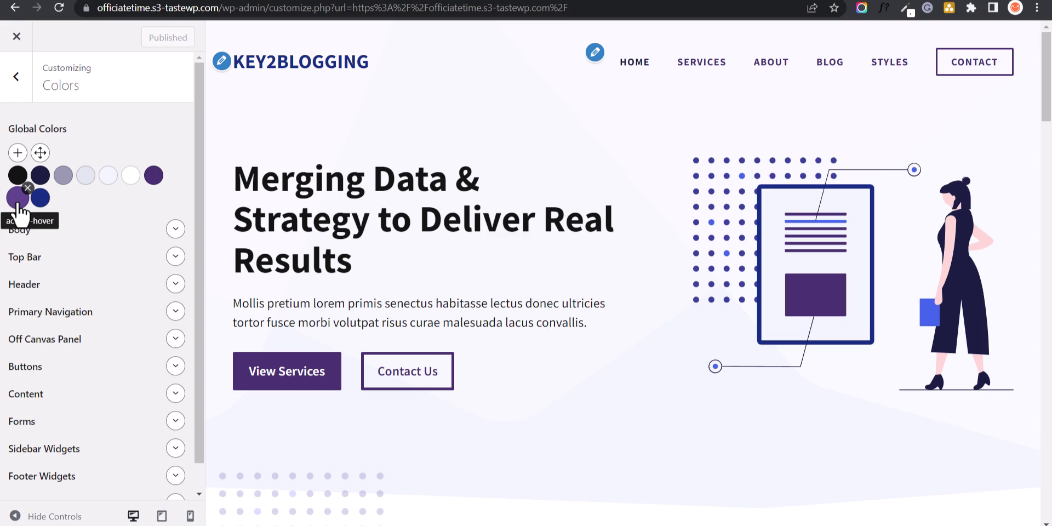
- Try bright red #f60404 as the accent global color
{"action": "left_click", "coordinate": [153, 176]}
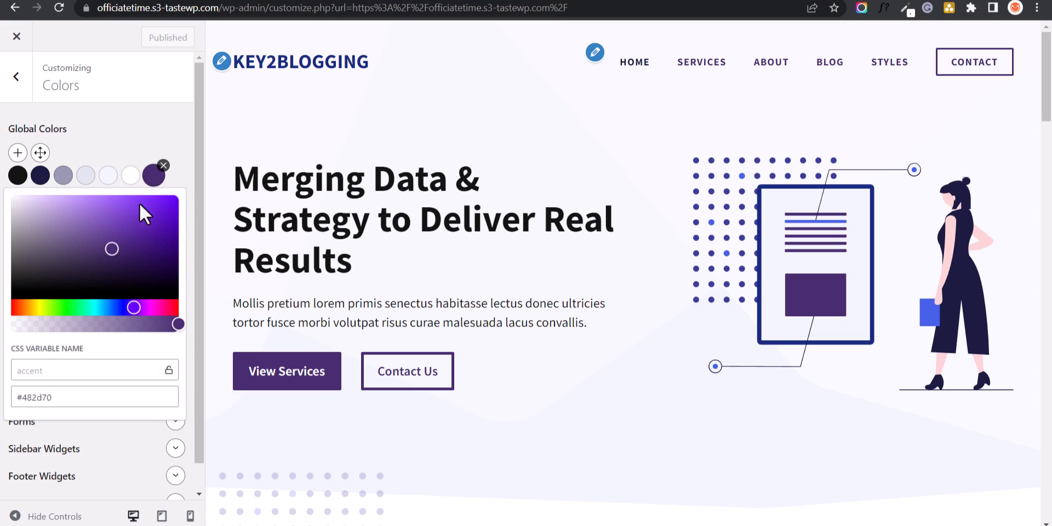
{"action": "left_click", "coordinate": [39, 309]}
{"action": "left_click_drag", "start_coordinate": [38, 309], "coordinate": [12, 318]}
{"action": "left_click_drag", "start_coordinate": [151, 222], "coordinate": [176, 200]}
{"action": "left_click", "coordinate": [184, 137]}
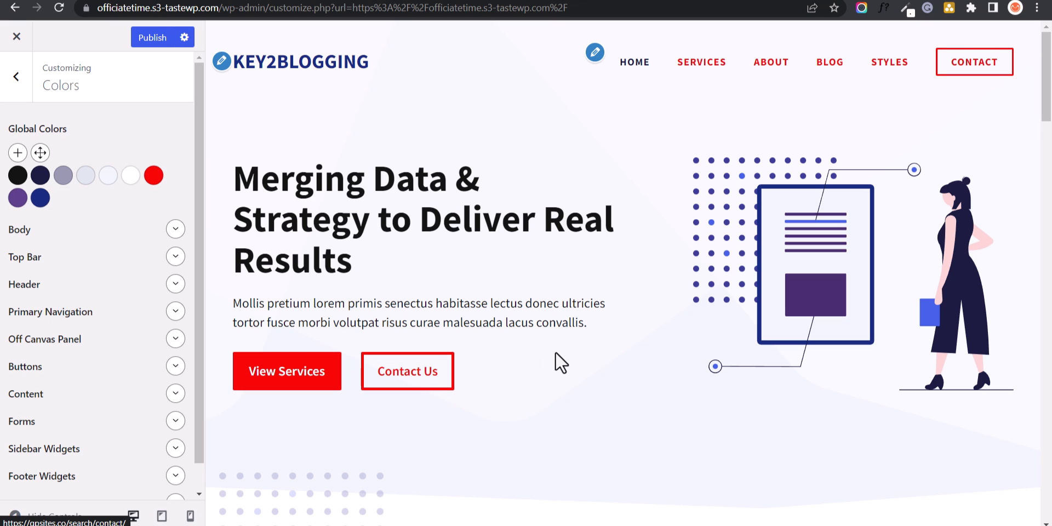
- Set the accent global color to bright blue #0547f5
{"action": "left_click", "coordinate": [153, 176]}
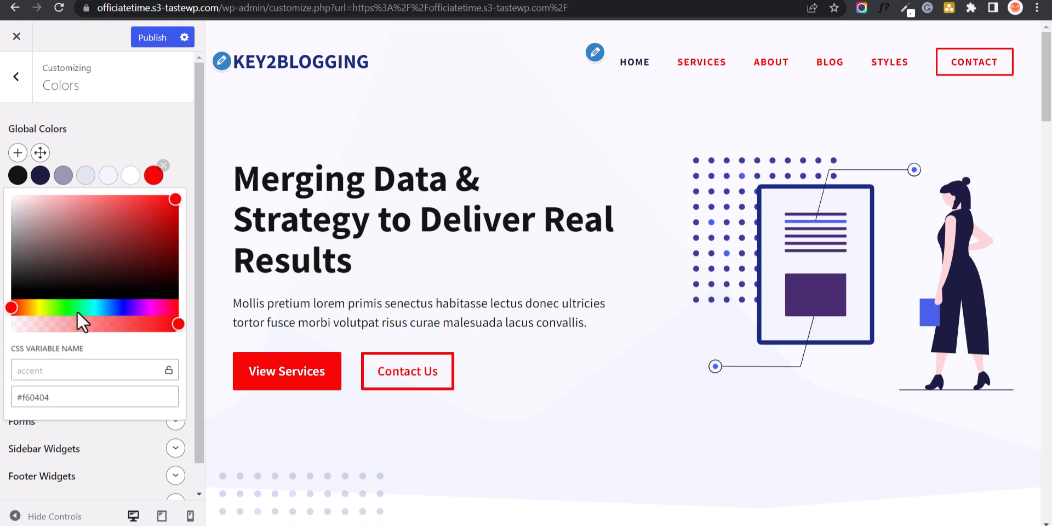
{"action": "left_click_drag", "start_coordinate": [37, 308], "coordinate": [117, 304]}
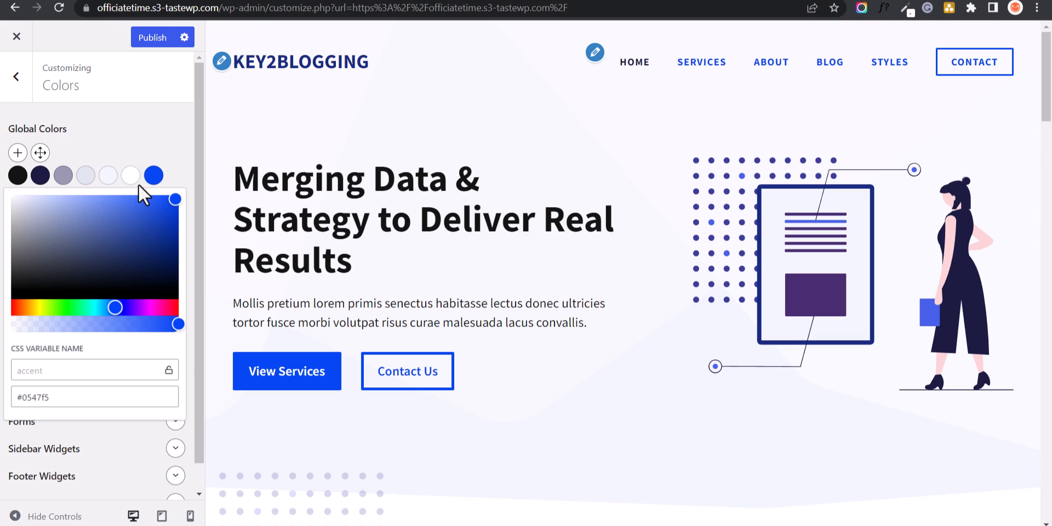
{"action": "left_click", "coordinate": [143, 156]}
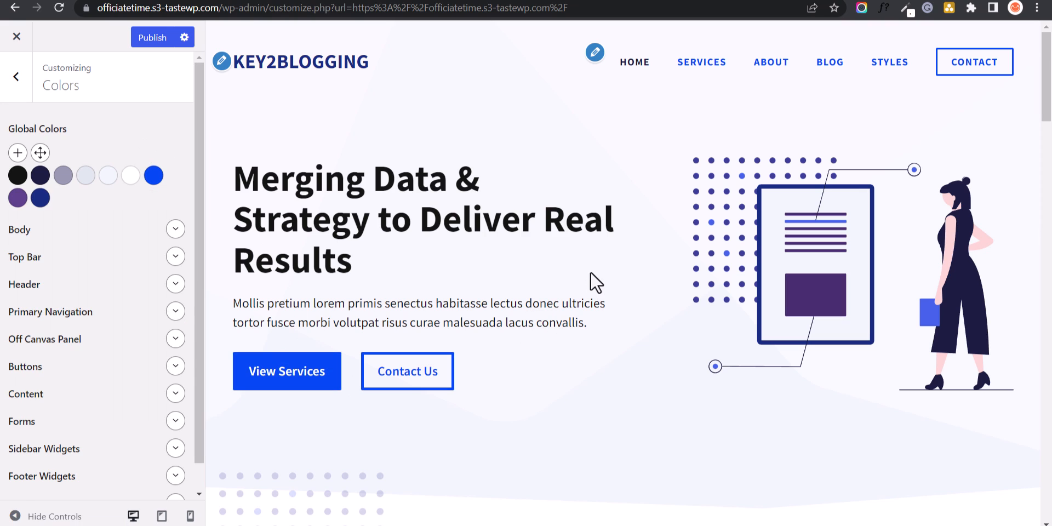
- Set the accent-hover global color to magenta #c034d9 and check it on the View Services button
{"action": "left_click", "coordinate": [18, 198]}
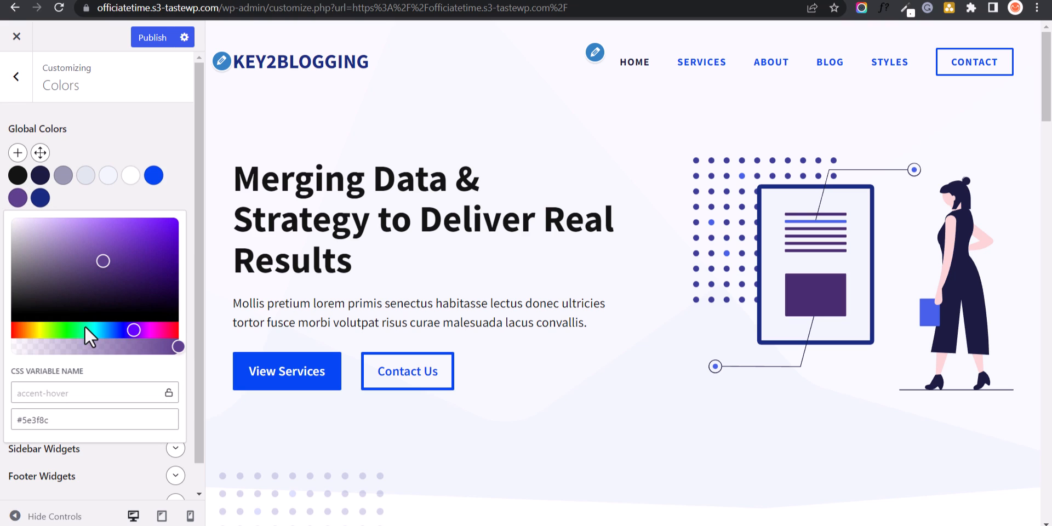
{"action": "left_click", "coordinate": [147, 328]}
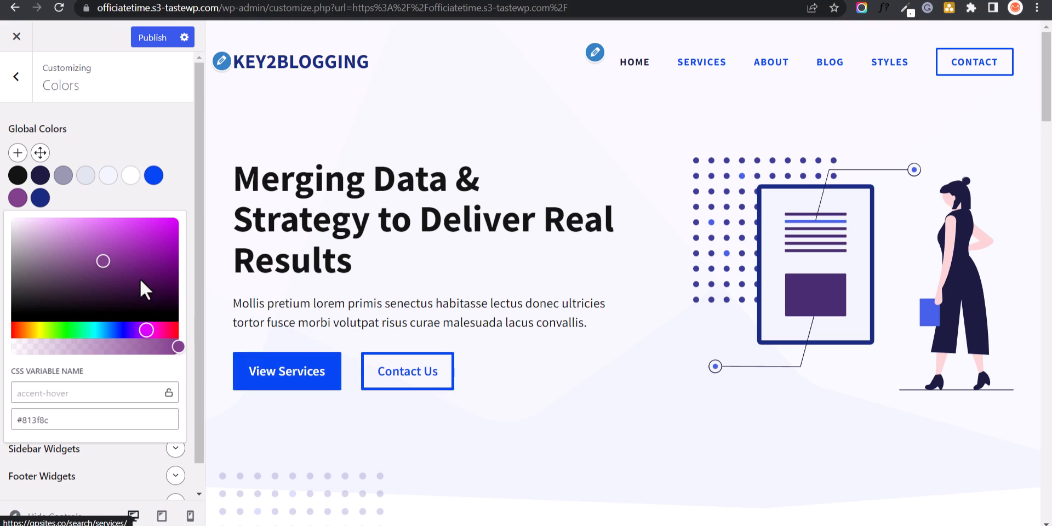
{"action": "left_click", "coordinate": [139, 232]}
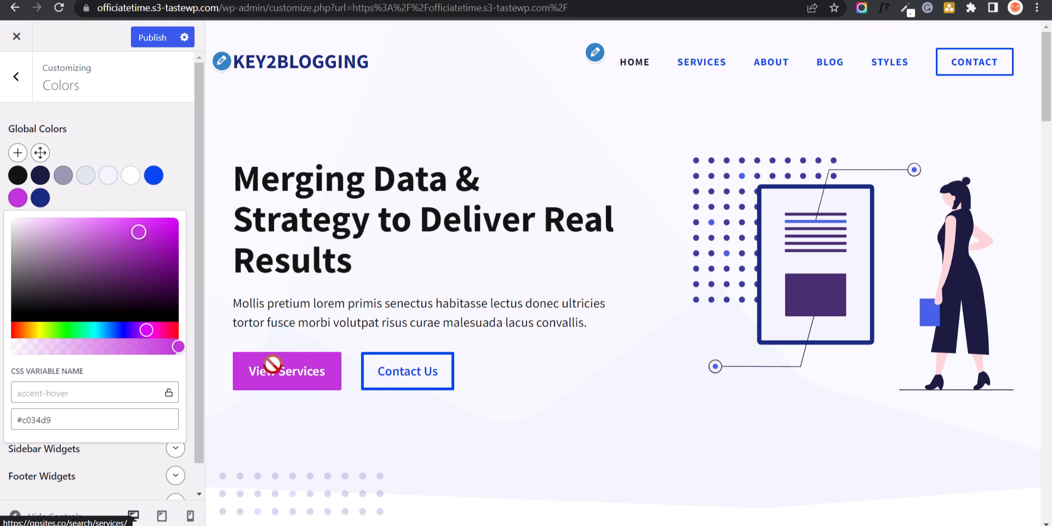
{"action": "left_click", "coordinate": [16, 194]}
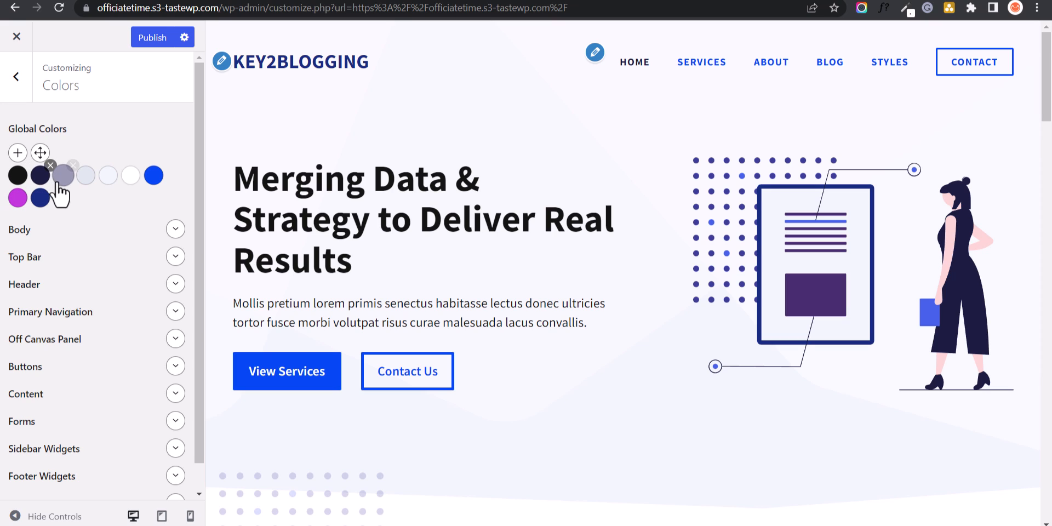
- Change the base global color to a medium blue and check the homepage preview down to the footer
{"action": "left_click", "coordinate": [86, 181]}
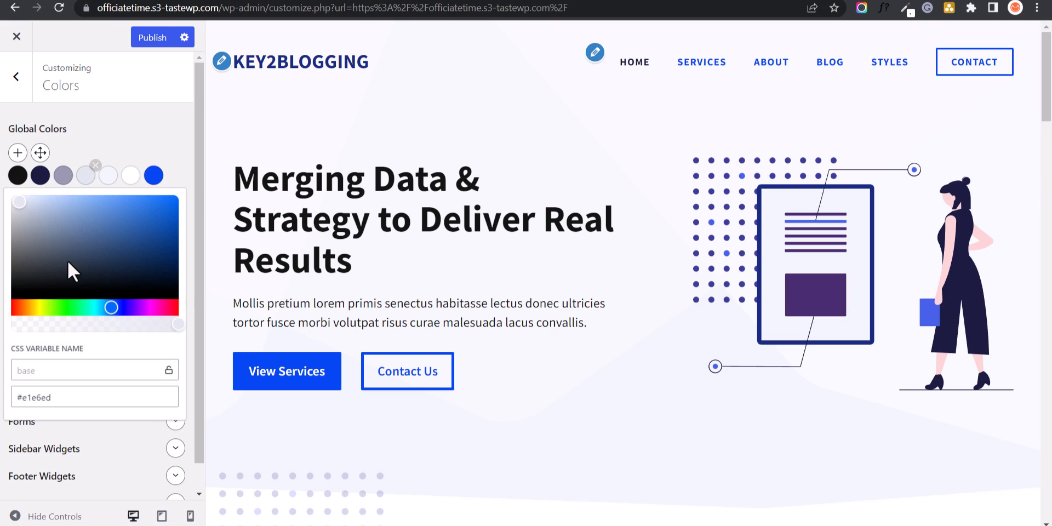
{"action": "left_click", "coordinate": [74, 209]}
{"action": "left_click", "coordinate": [123, 207]}
{"action": "left_click", "coordinate": [160, 216]}
{"action": "left_click", "coordinate": [84, 215]}
{"action": "left_click", "coordinate": [441, 219]}
{"action": "scroll", "coordinate": [441, 220], "scroll_direction": "down", "scroll_amount": 15}
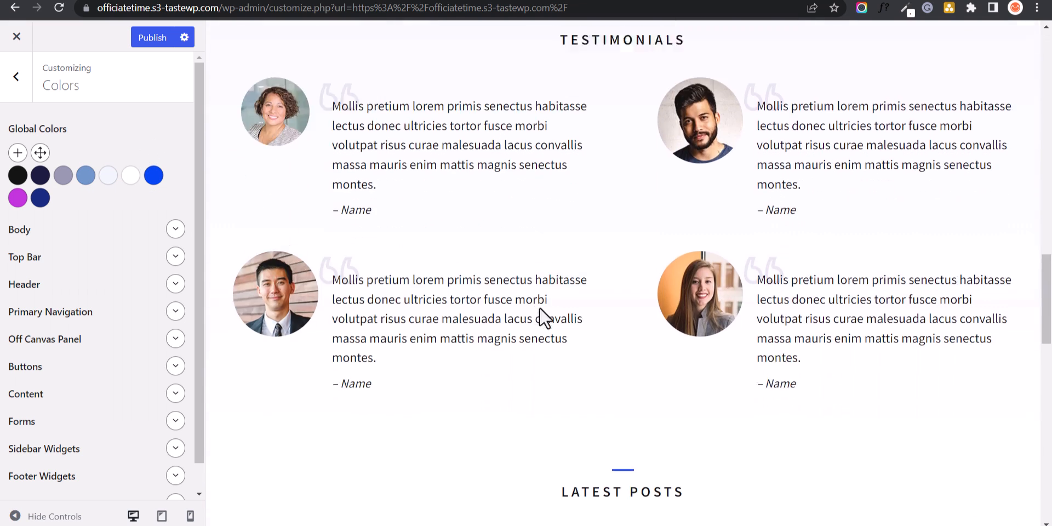
{"action": "scroll", "coordinate": [538, 307], "scroll_direction": "down", "scroll_amount": 15}
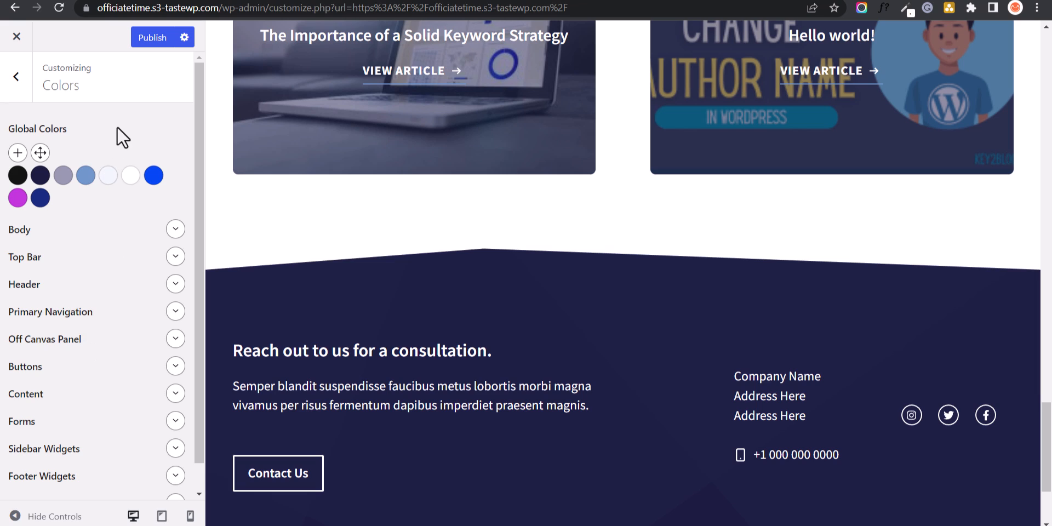
- Publish the global color changes and close the Customizer
{"action": "left_click", "coordinate": [16, 76]}
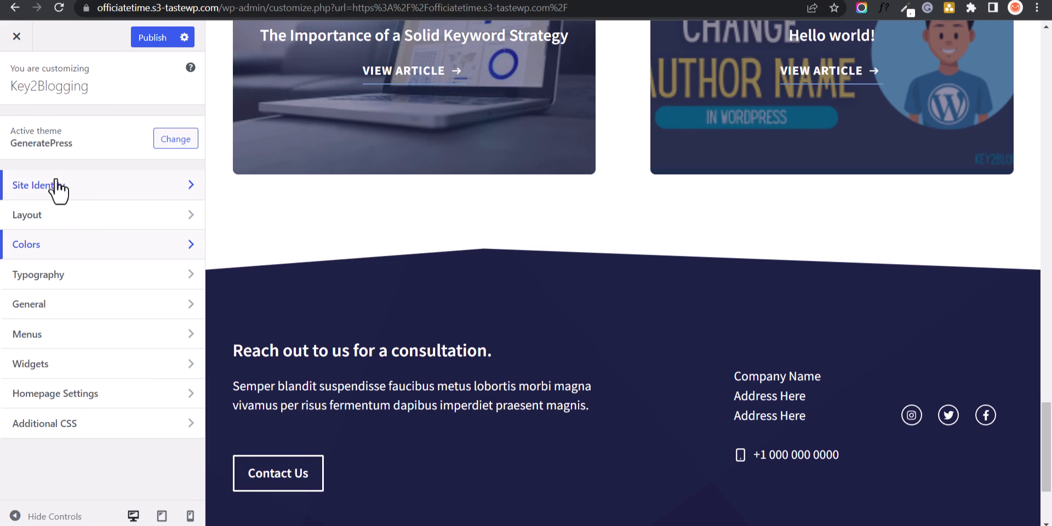
{"action": "left_click", "coordinate": [151, 38]}
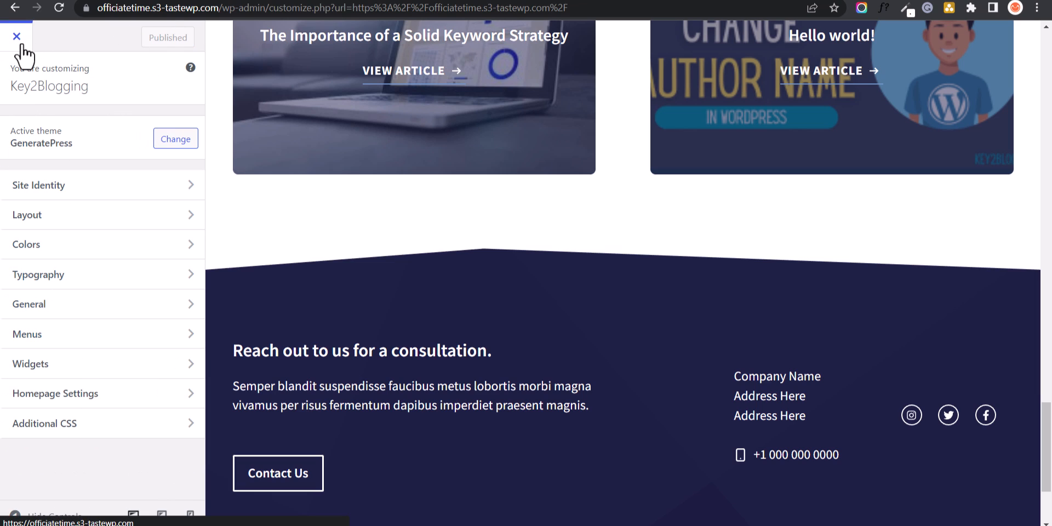
{"action": "left_click", "coordinate": [20, 45]}
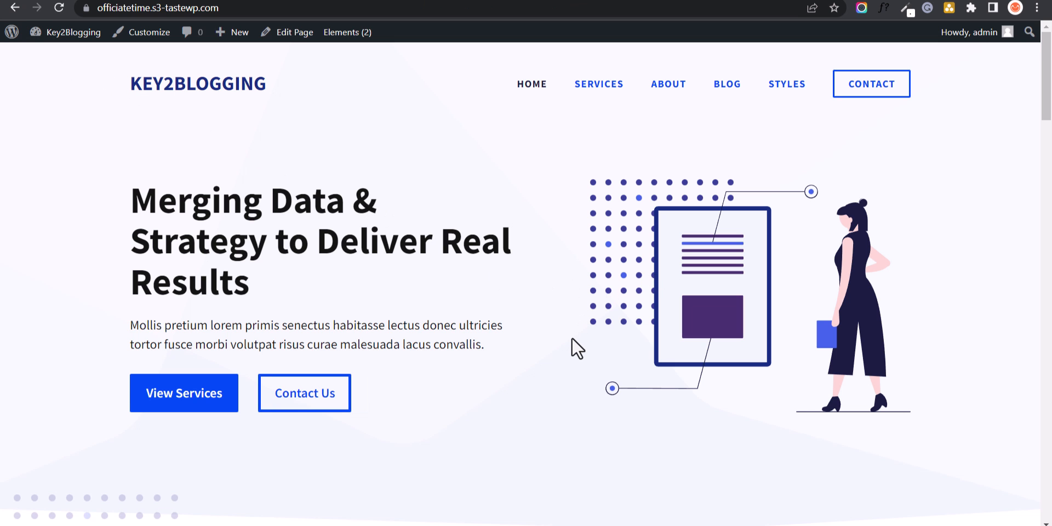
- Go to the WordPress dashboard, dismiss the welcome banner, and open the GeneratePress Elements list
{"action": "left_click", "coordinate": [82, 46]}
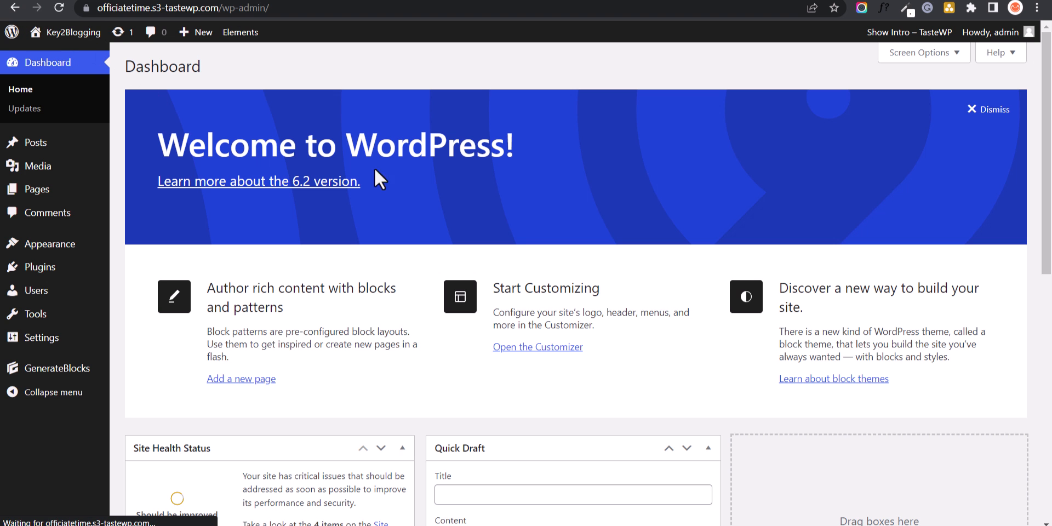
{"action": "left_click", "coordinate": [994, 109]}
{"action": "mouse_move", "coordinate": [52, 248]}
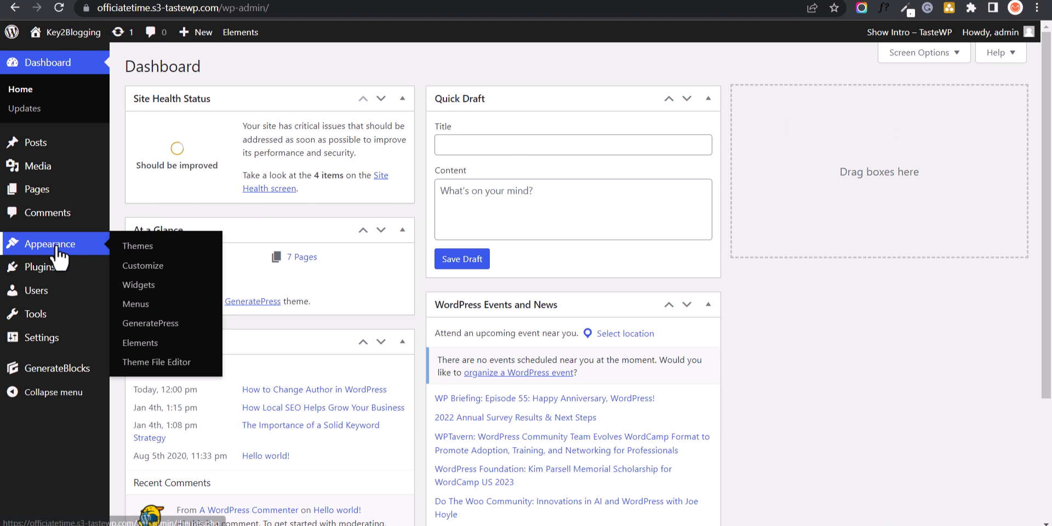
{"action": "left_click", "coordinate": [158, 343]}
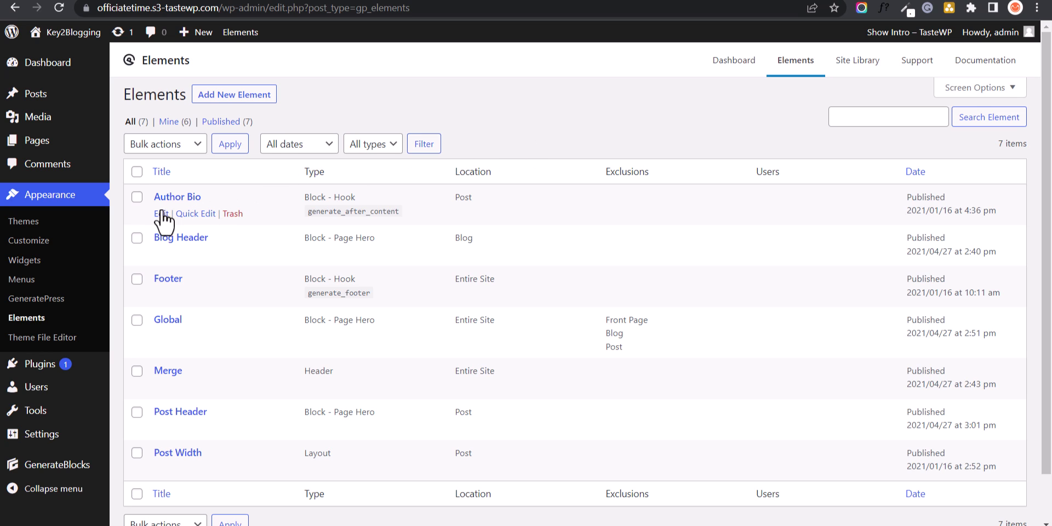
- Open the Author Bio element for editing and select its author description text
{"action": "left_click", "coordinate": [161, 214]}
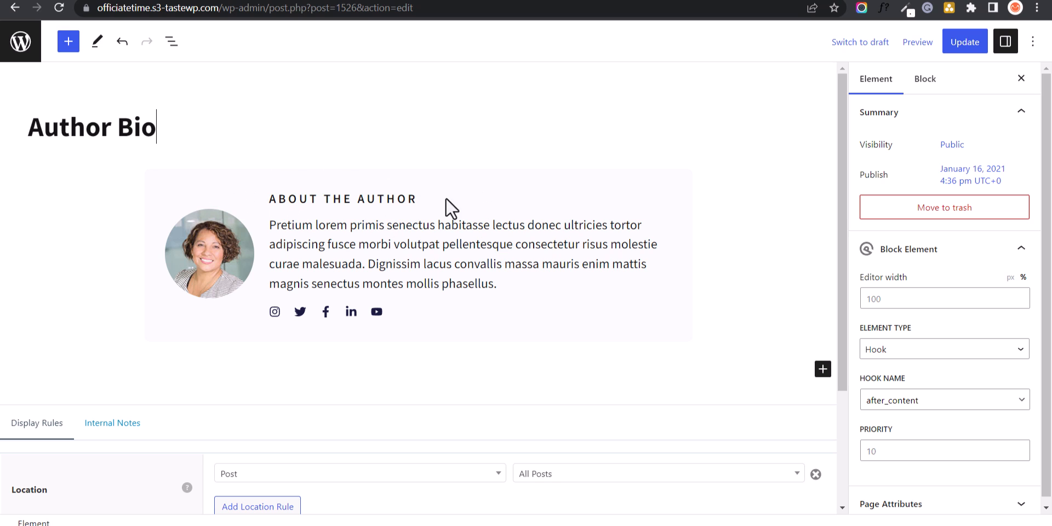
{"action": "left_click", "coordinate": [295, 199]}
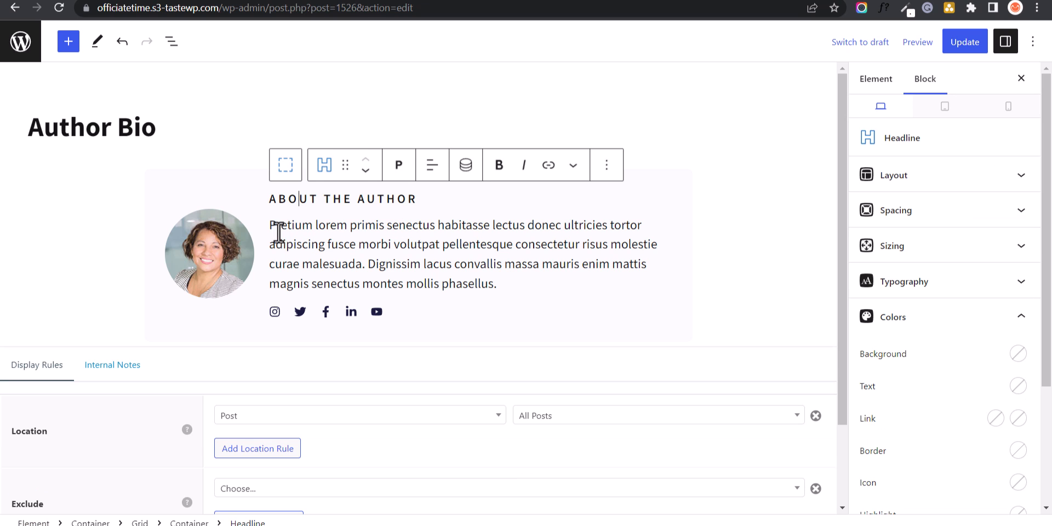
{"action": "left_click_drag", "start_coordinate": [265, 226], "coordinate": [498, 283]}
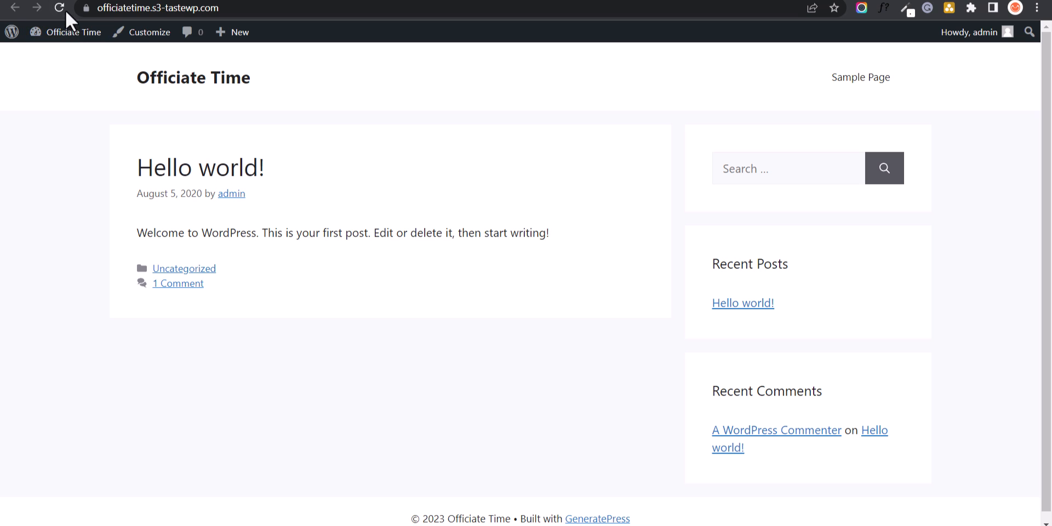
- Switch to the browser tab with the site's old homepage and reload it
{"action": "left_click", "coordinate": [64, 9]}
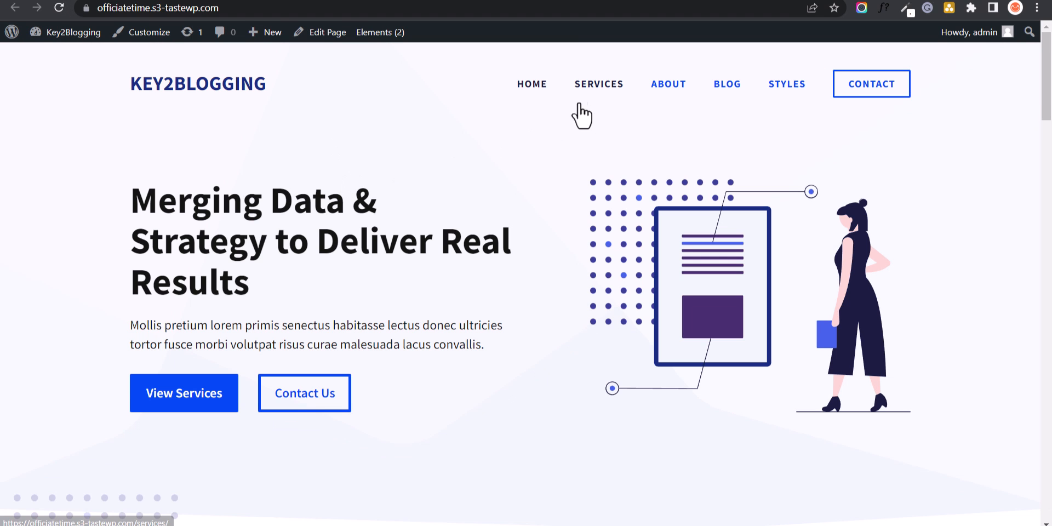
- Open the "Hello world!" post from the homepage and examine its About the Author heading and description
{"action": "scroll", "coordinate": [399, 259], "scroll_direction": "down", "scroll_amount": 20}
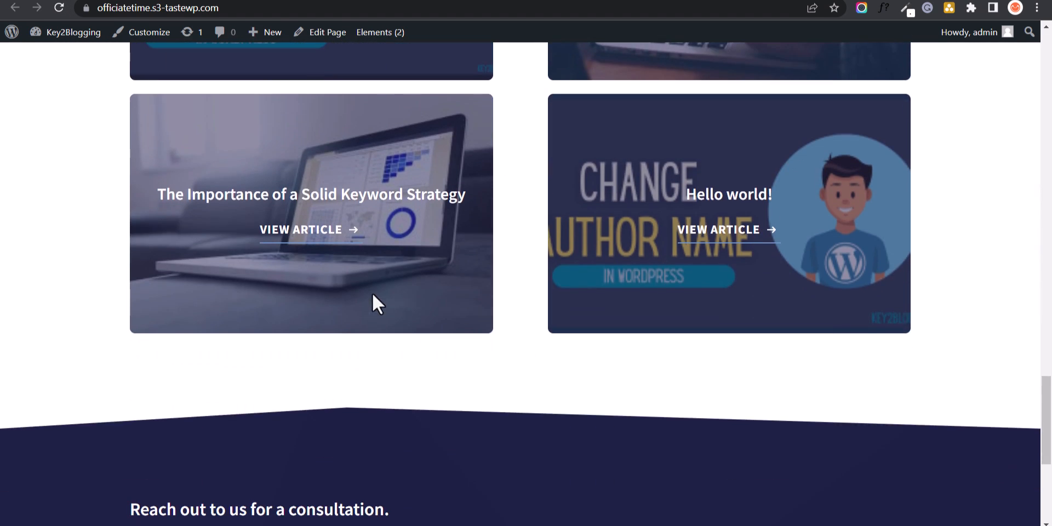
{"action": "scroll", "coordinate": [372, 293], "scroll_direction": "up", "scroll_amount": 3}
{"action": "left_click", "coordinate": [715, 350]}
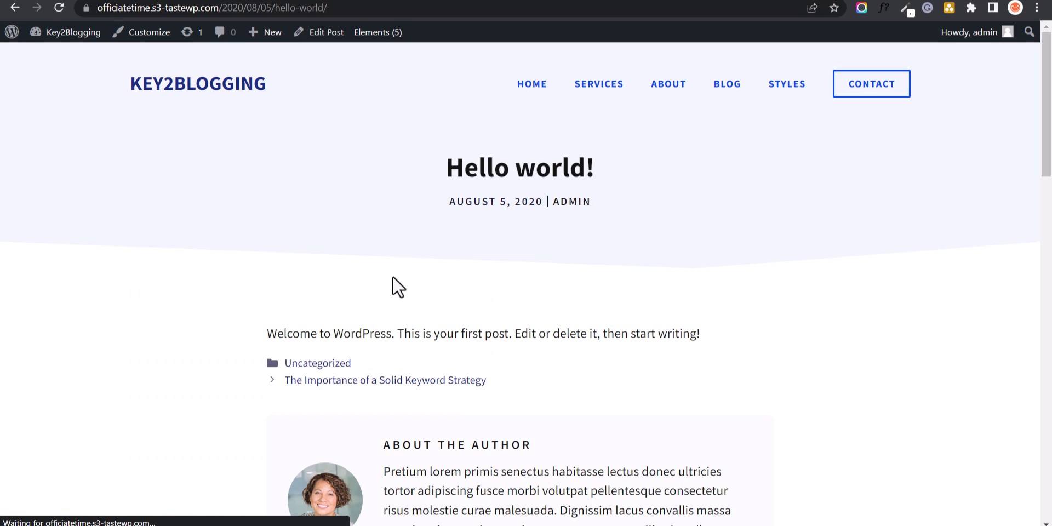
{"action": "scroll", "coordinate": [391, 278], "scroll_direction": "down", "scroll_amount": 5}
{"action": "left_click_drag", "start_coordinate": [385, 170], "coordinate": [564, 168]}
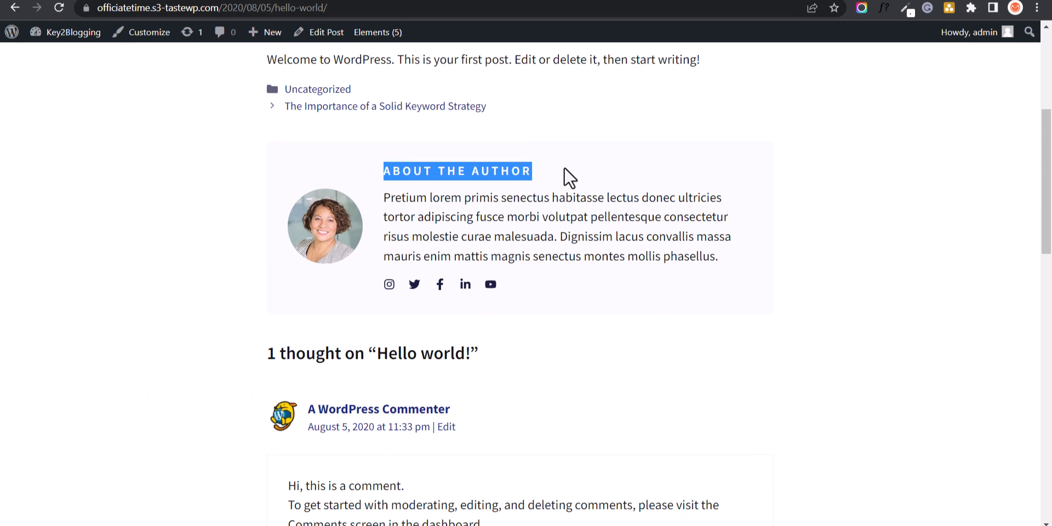
{"action": "left_click_drag", "start_coordinate": [383, 197], "coordinate": [653, 256]}
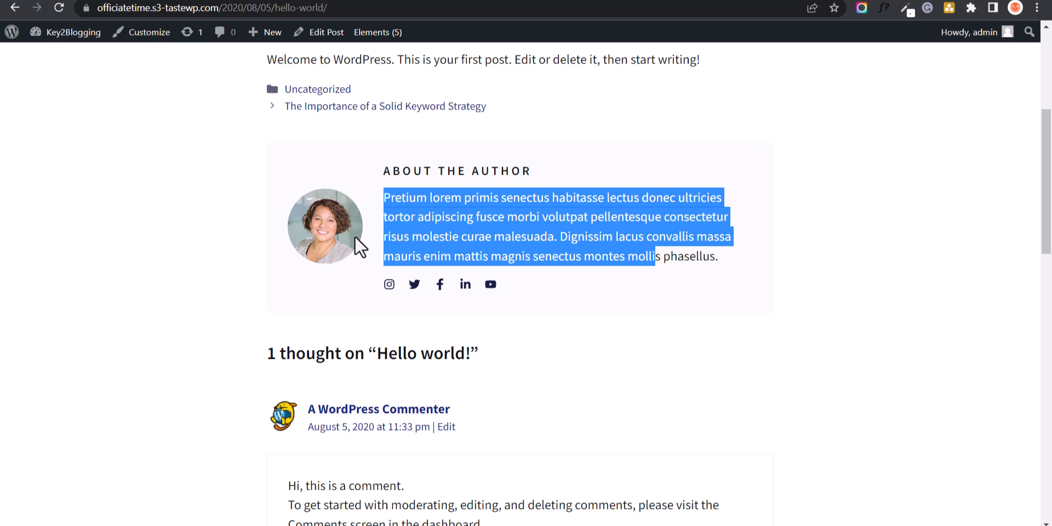
- Return to the Author Bio element editor and replace the "About the Author" heading with the author's name
{"action": "left_click", "coordinate": [83, 1]}
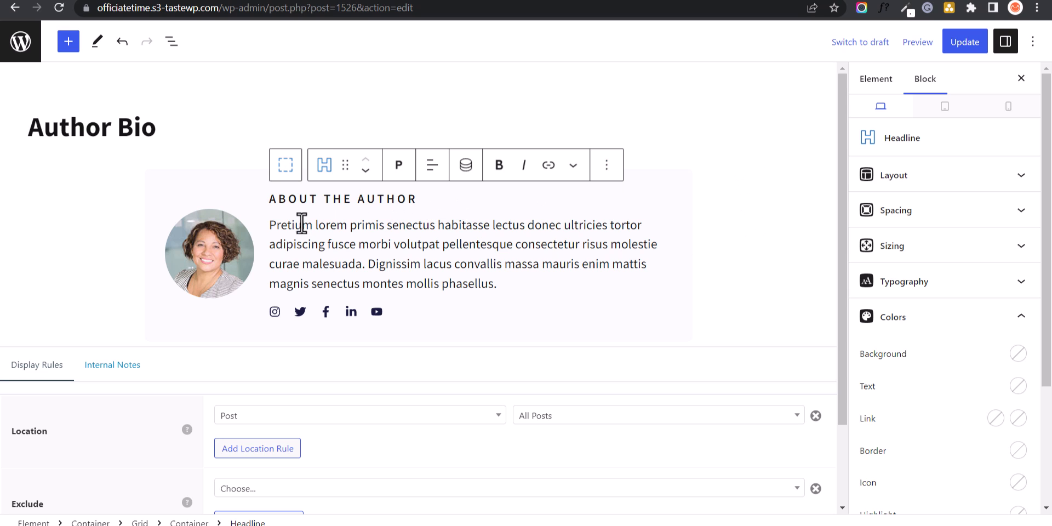
{"action": "triple_click", "coordinate": [326, 203]}
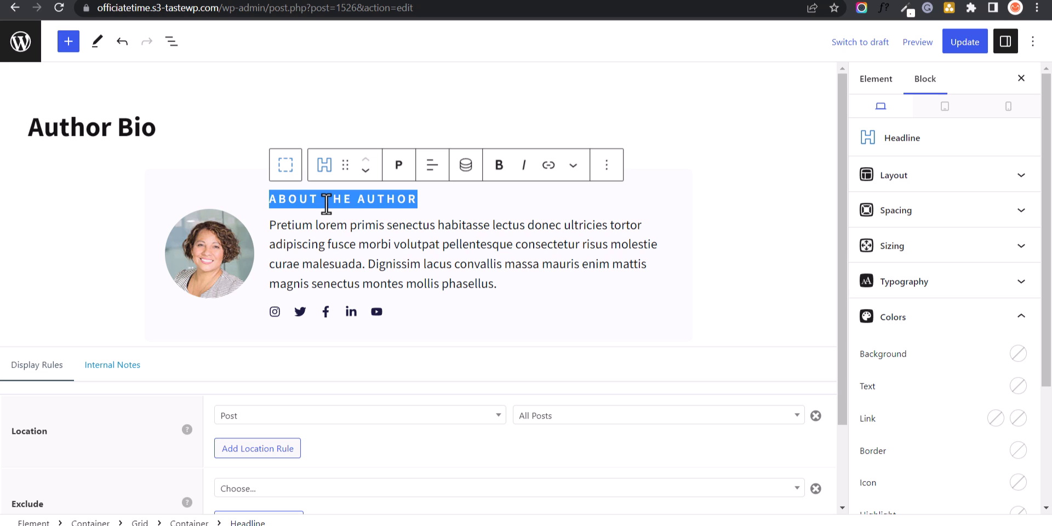
{"action": "type", "text": "ABHISHEK"}
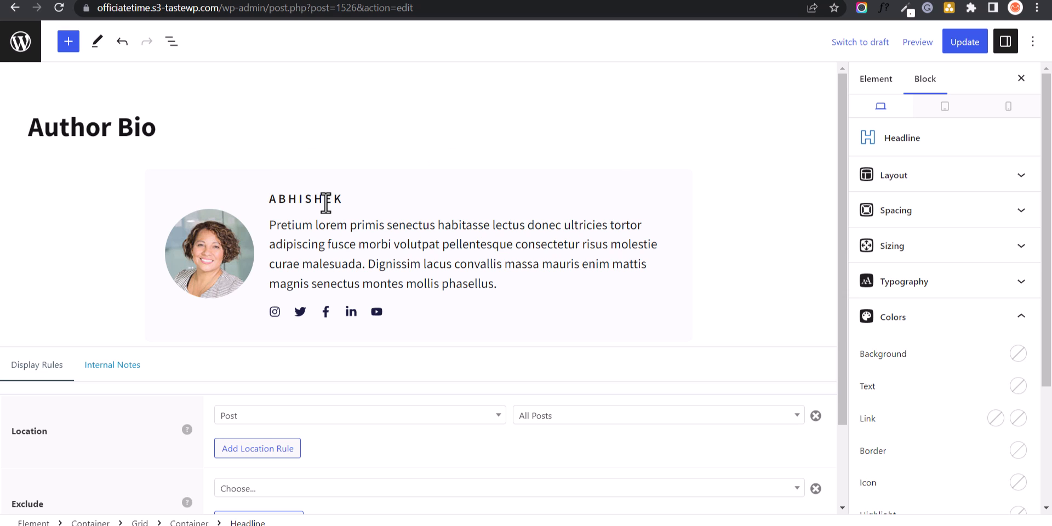
- Inspect the author photo's replacement options, the description text and the Instagram button's block settings
{"action": "left_click", "coordinate": [218, 257]}
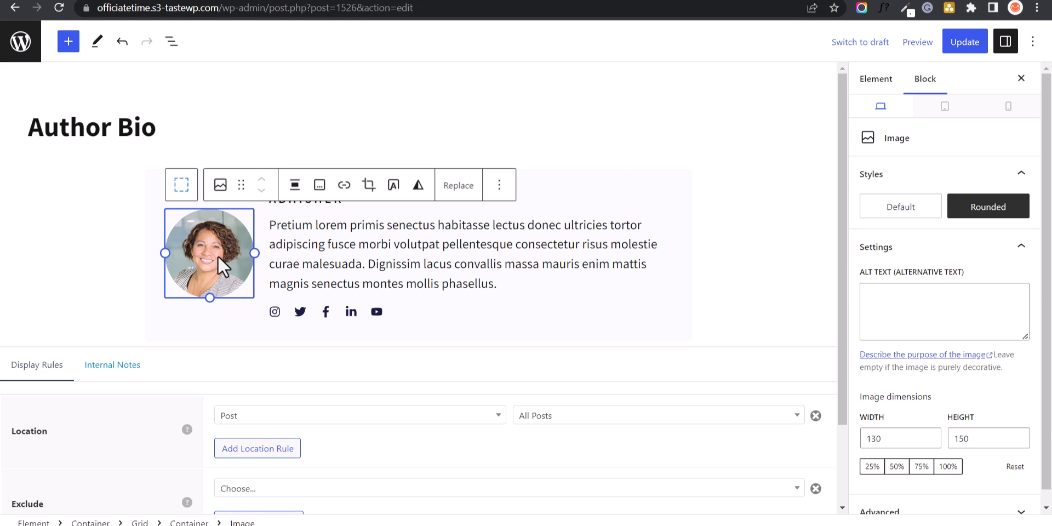
{"action": "left_click", "coordinate": [448, 186]}
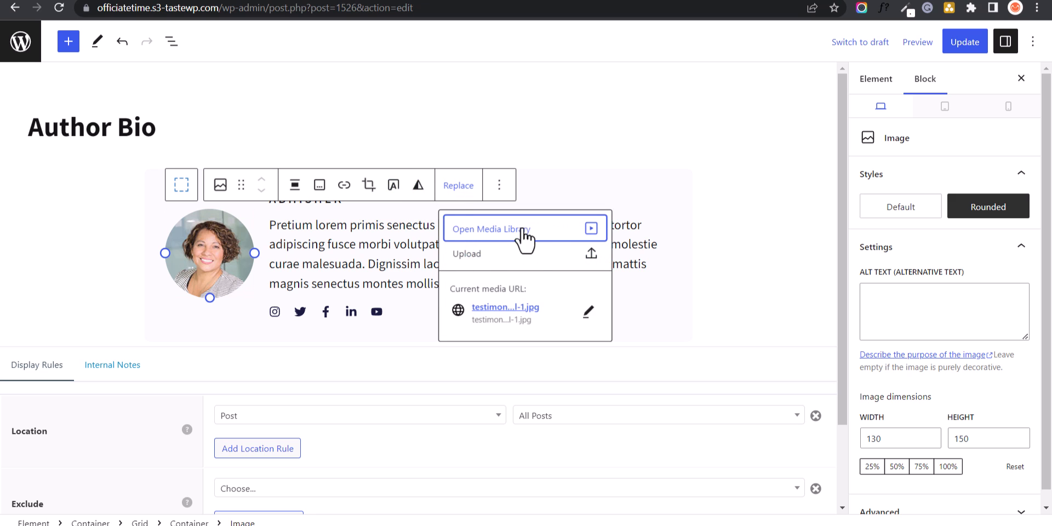
{"action": "left_click", "coordinate": [763, 225]}
{"action": "double_click", "coordinate": [288, 234]}
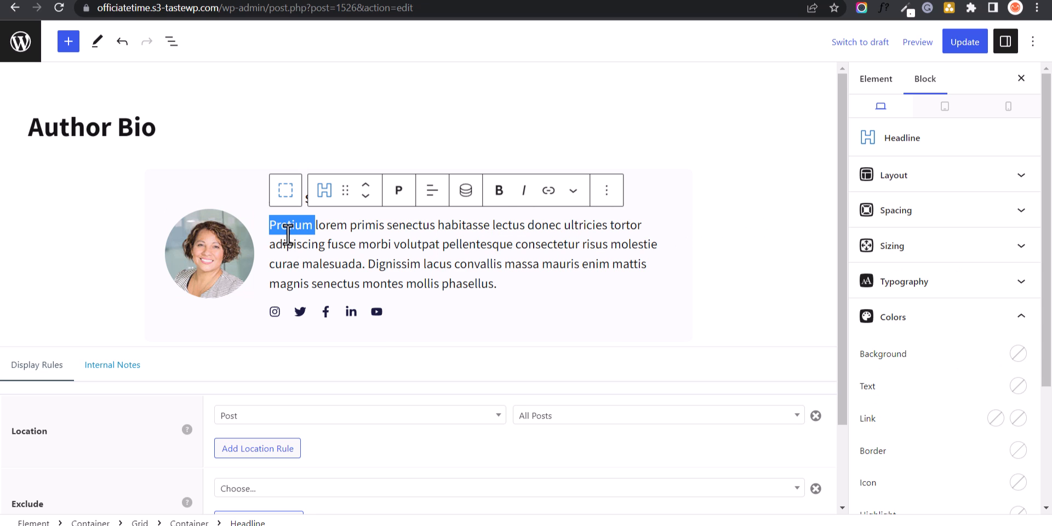
{"action": "left_click", "coordinate": [276, 312]}
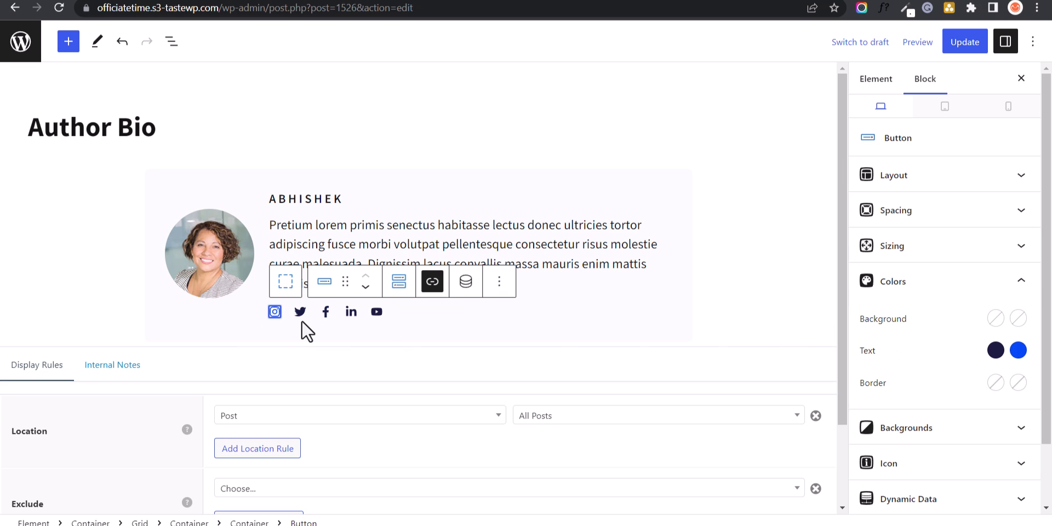
{"action": "left_click", "coordinate": [903, 285]}
{"action": "left_click", "coordinate": [742, 239]}
- Add a second location rule to the Author Bio element's display rules and view its available locations
{"action": "scroll", "coordinate": [414, 384], "scroll_direction": "down", "scroll_amount": 2}
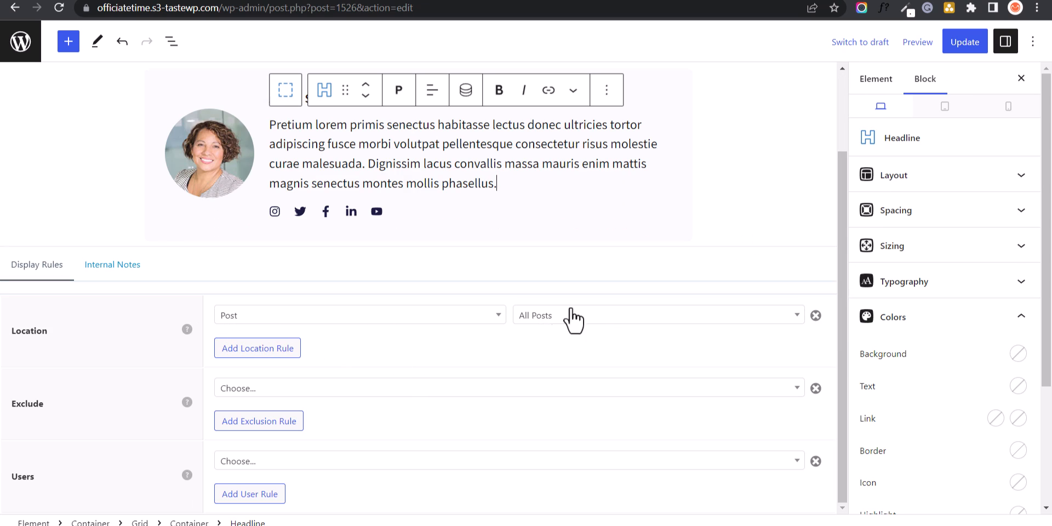
{"action": "left_click", "coordinate": [260, 351]}
{"action": "left_click", "coordinate": [293, 343]}
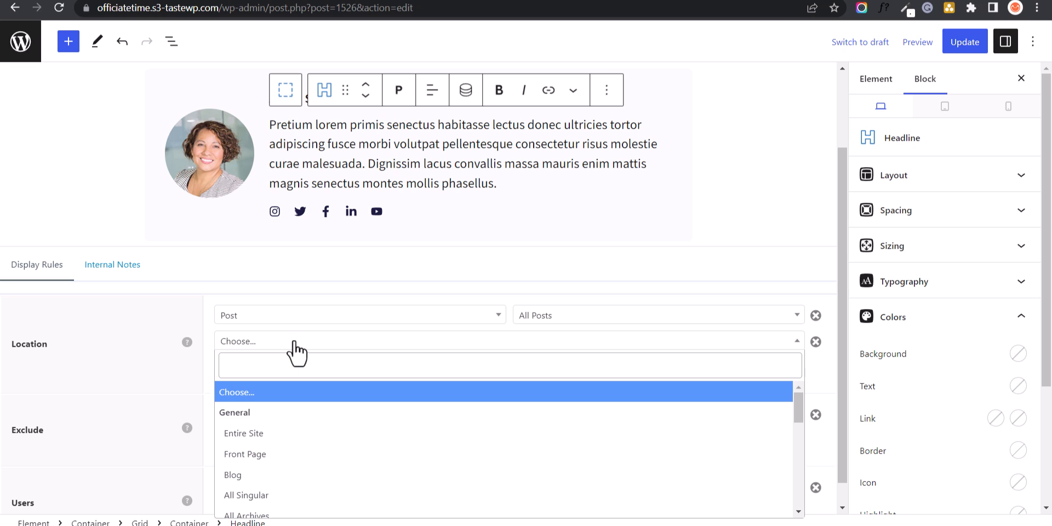
{"action": "left_click", "coordinate": [181, 351]}
- Try Blog and All Singular as the exclusion rule for the Author Bio element
{"action": "left_click", "coordinate": [287, 418]}
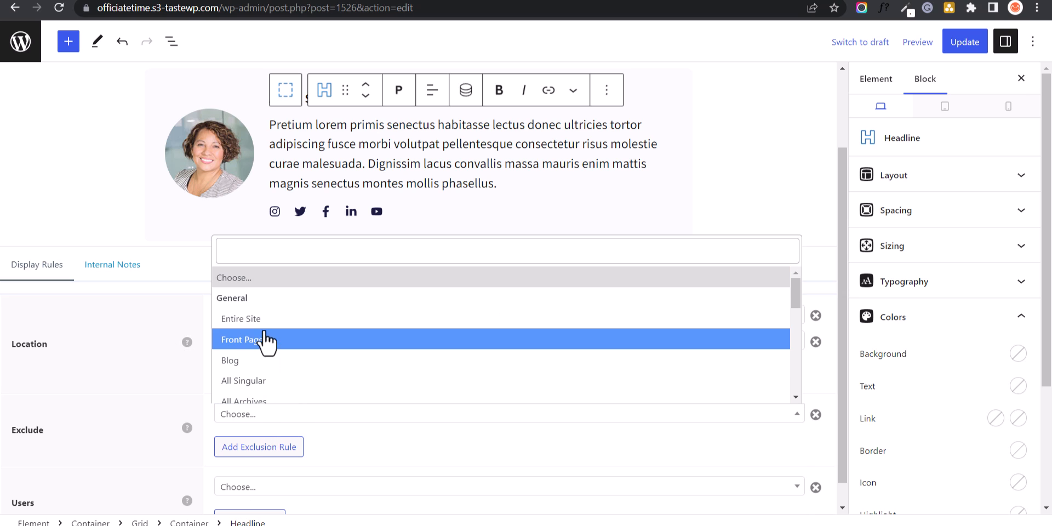
{"action": "scroll", "coordinate": [291, 379], "scroll_direction": "down", "scroll_amount": 1}
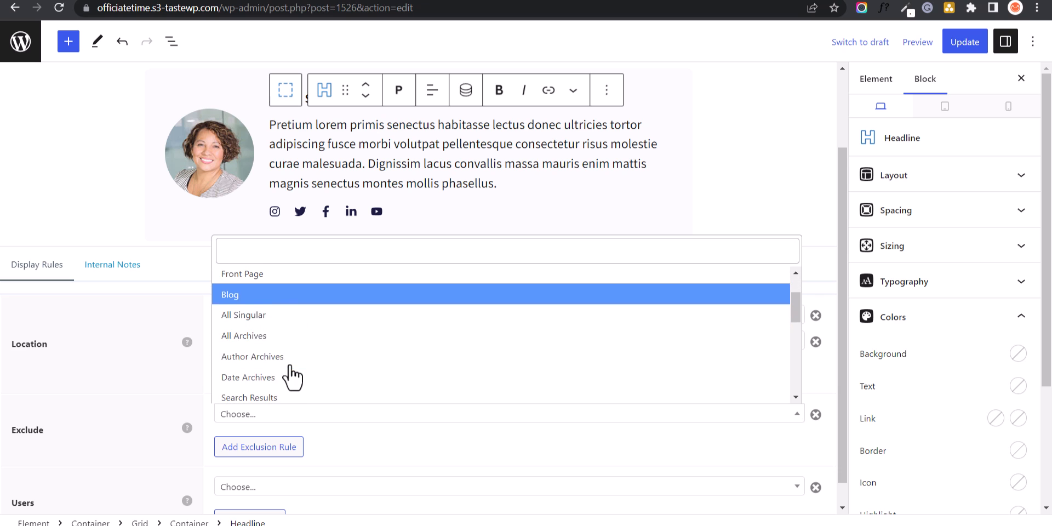
{"action": "left_click", "coordinate": [270, 296]}
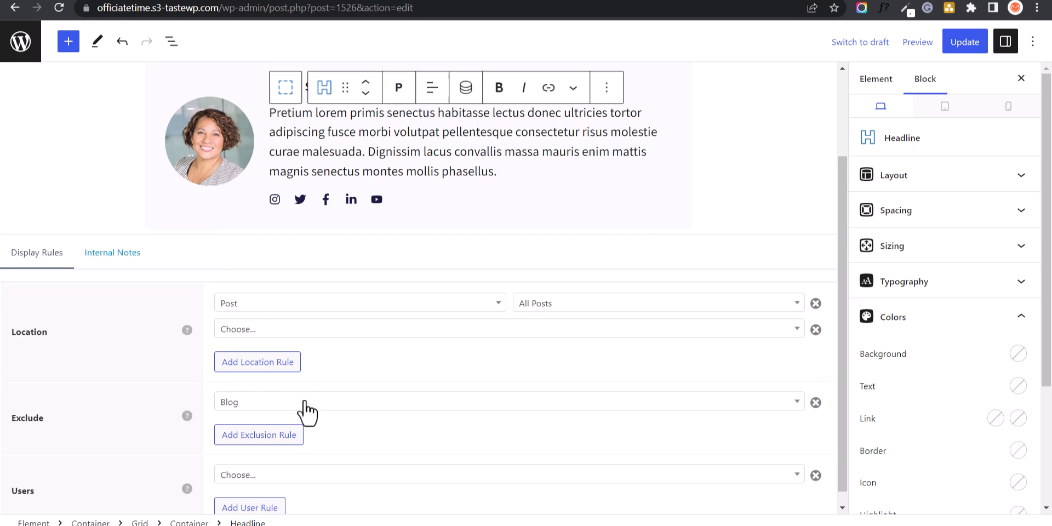
{"action": "scroll", "coordinate": [307, 412], "scroll_direction": "down", "scroll_amount": 1}
{"action": "left_click", "coordinate": [263, 390]}
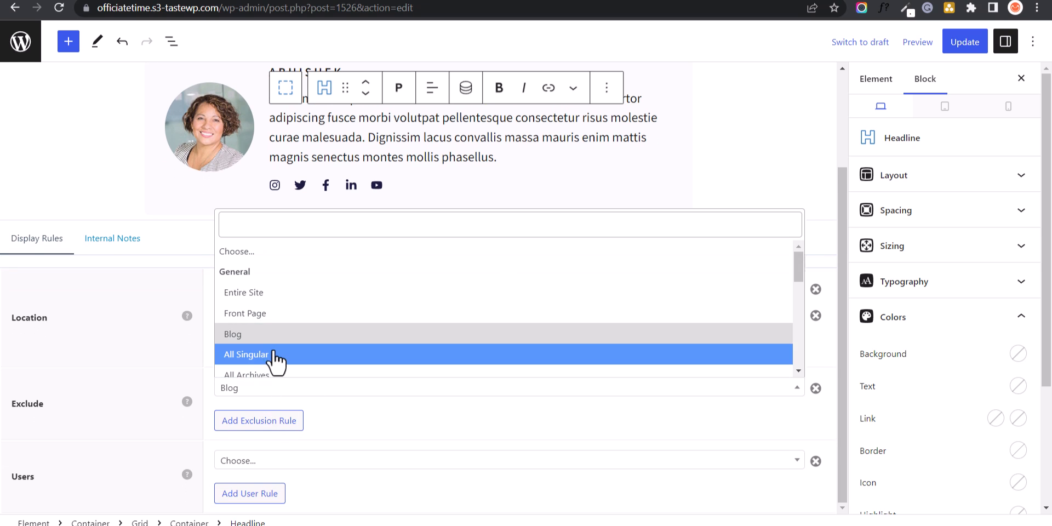
{"action": "left_click", "coordinate": [280, 357]}
- Set the exclusion rule to the post "Hello world!" and update the Author Bio element
{"action": "left_click", "coordinate": [278, 387]}
{"action": "scroll", "coordinate": [285, 345], "scroll_direction": "down", "scroll_amount": 1}
{"action": "scroll", "coordinate": [286, 351], "scroll_direction": "down", "scroll_amount": 5}
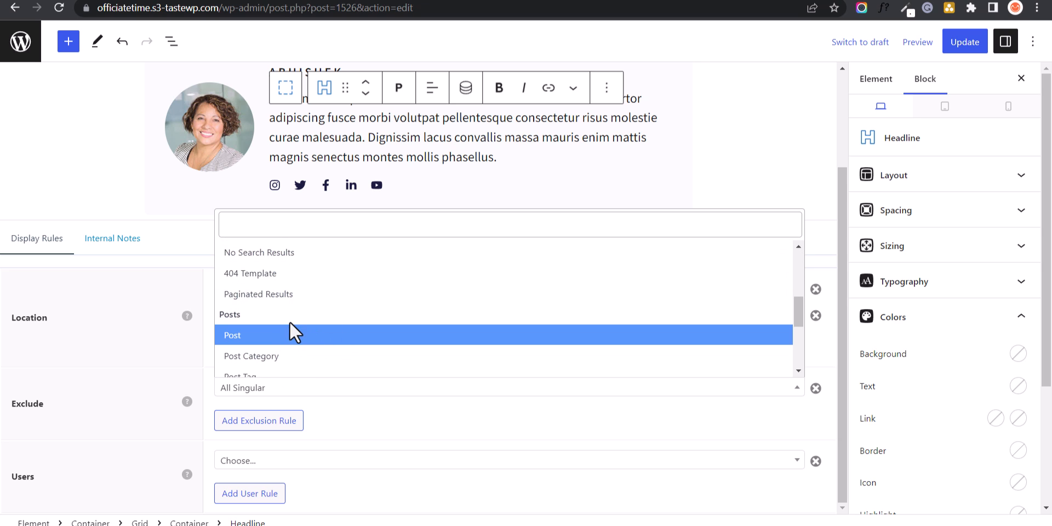
{"action": "left_click", "coordinate": [315, 272]}
{"action": "left_click", "coordinate": [277, 391]}
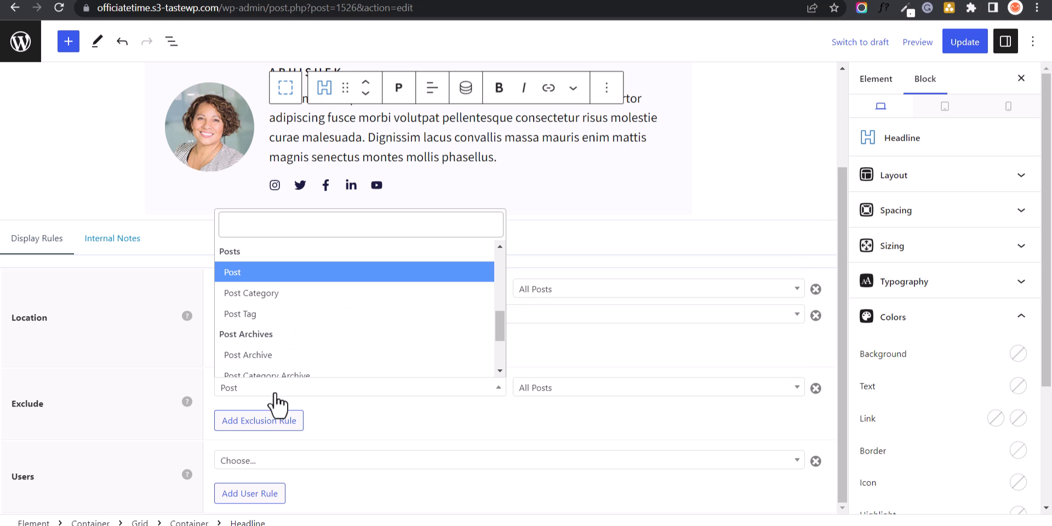
{"action": "left_click", "coordinate": [543, 389]}
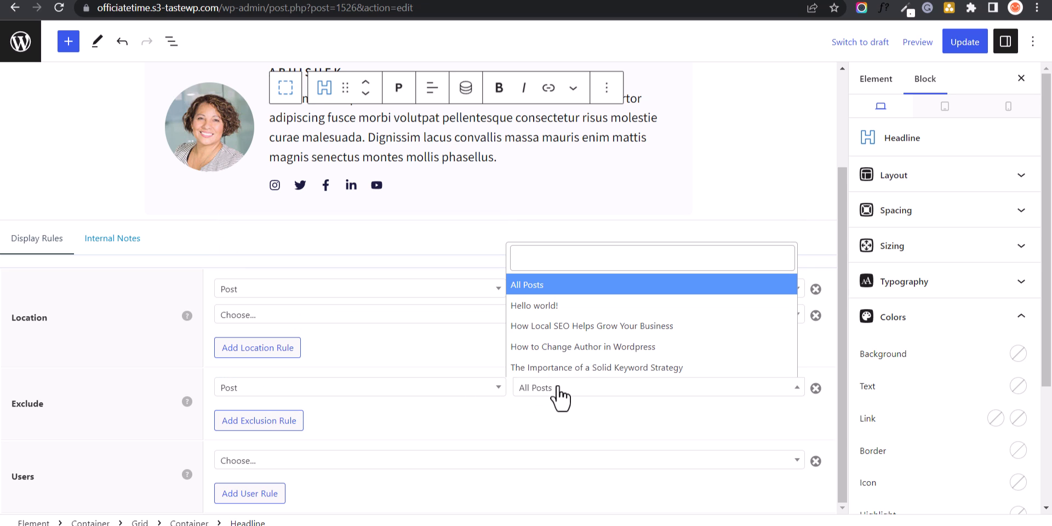
{"action": "left_click", "coordinate": [592, 310]}
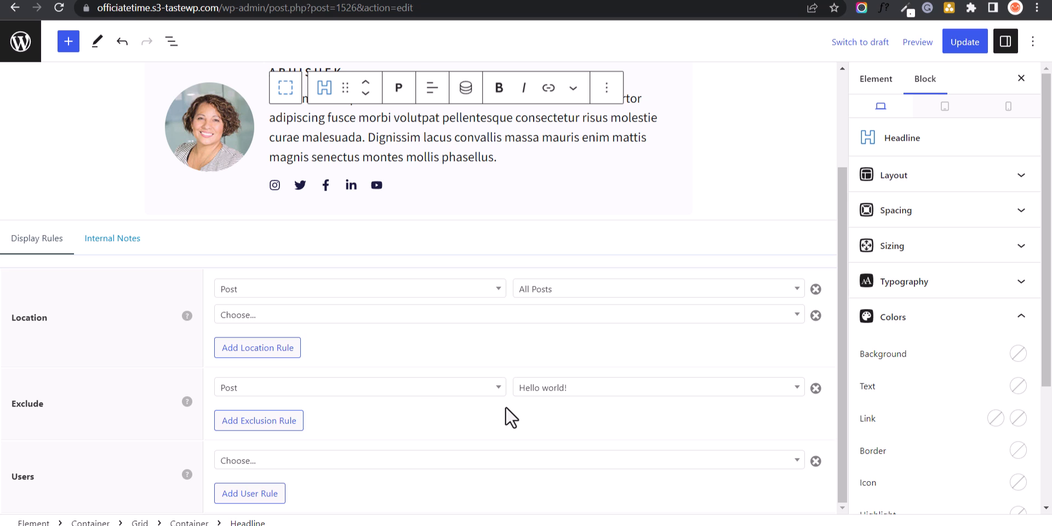
{"action": "left_click", "coordinate": [964, 41]}
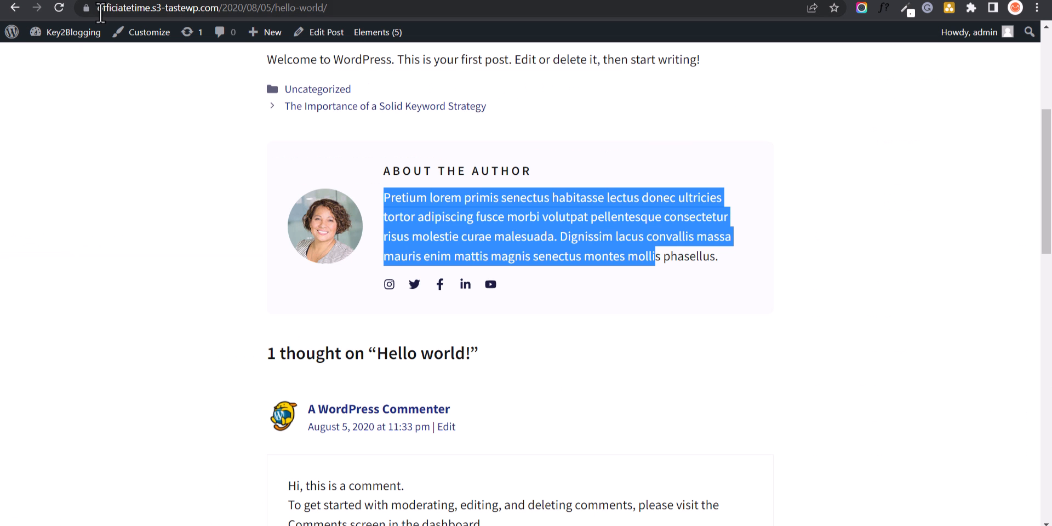
- Reload the "Hello world!" post to check its author box area, and return to the Author Bio element editor
{"action": "left_click", "coordinate": [58, 8]}
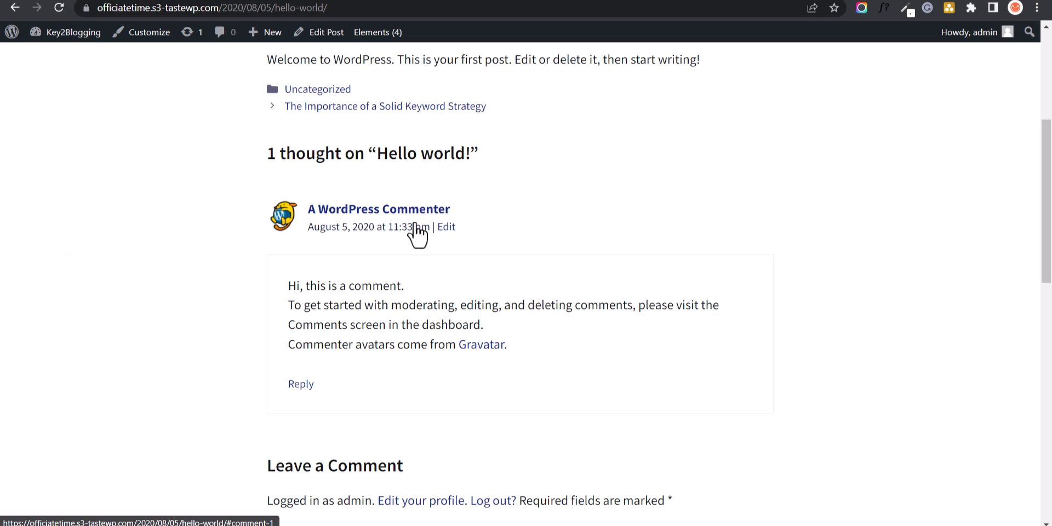
{"action": "scroll", "coordinate": [329, 274], "scroll_direction": "up", "scroll_amount": 4}
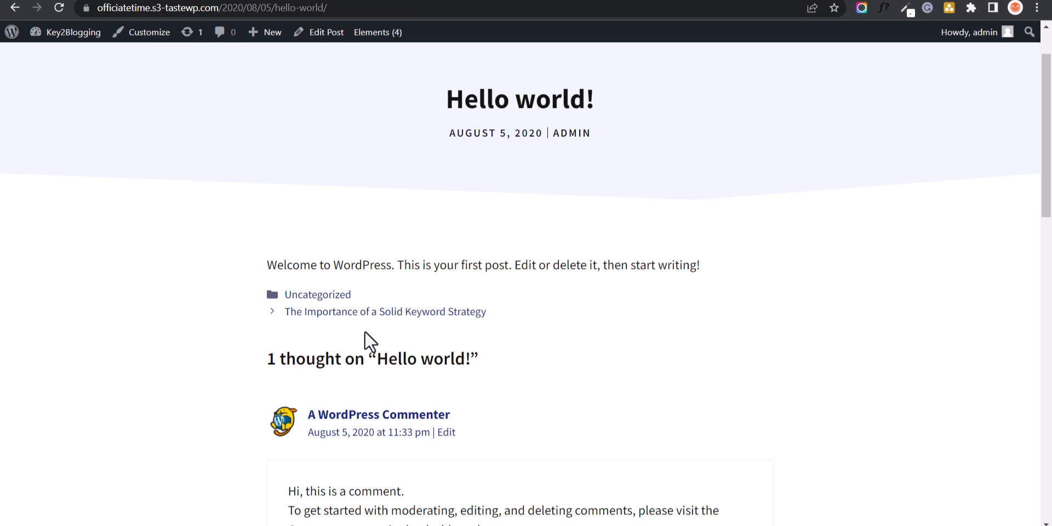
{"action": "left_click", "coordinate": [86, 0]}
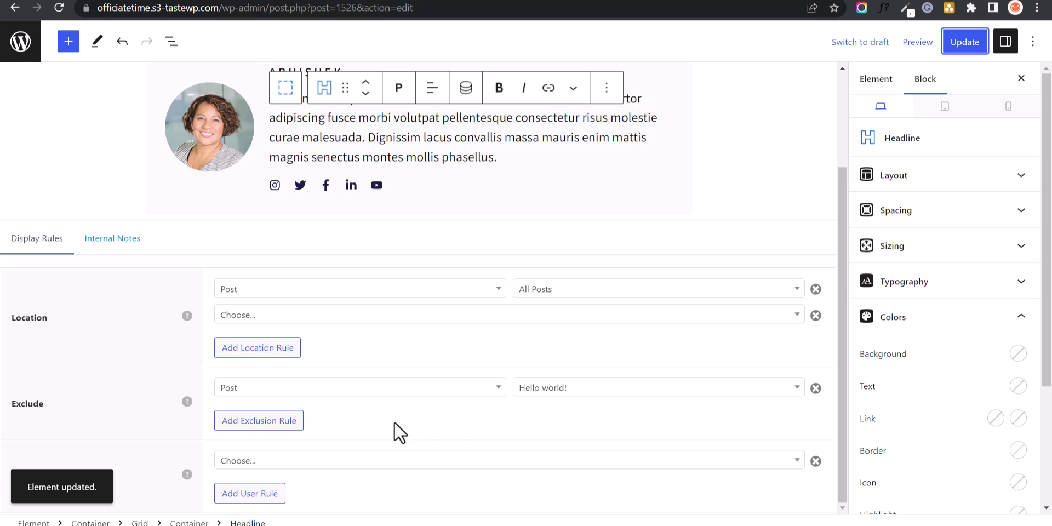
{"action": "scroll", "coordinate": [548, 329], "scroll_direction": "up", "scroll_amount": 3}
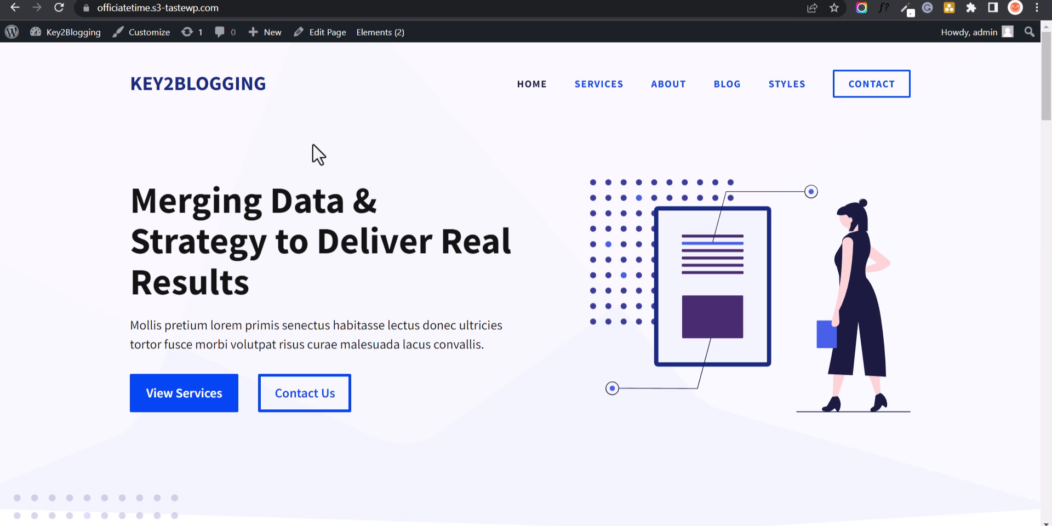